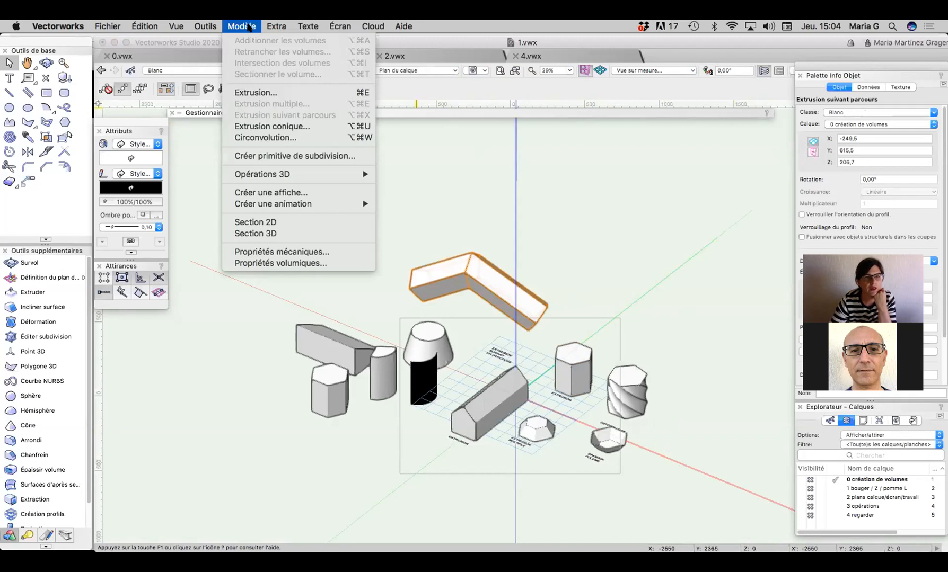
mouse_move(270, 28)
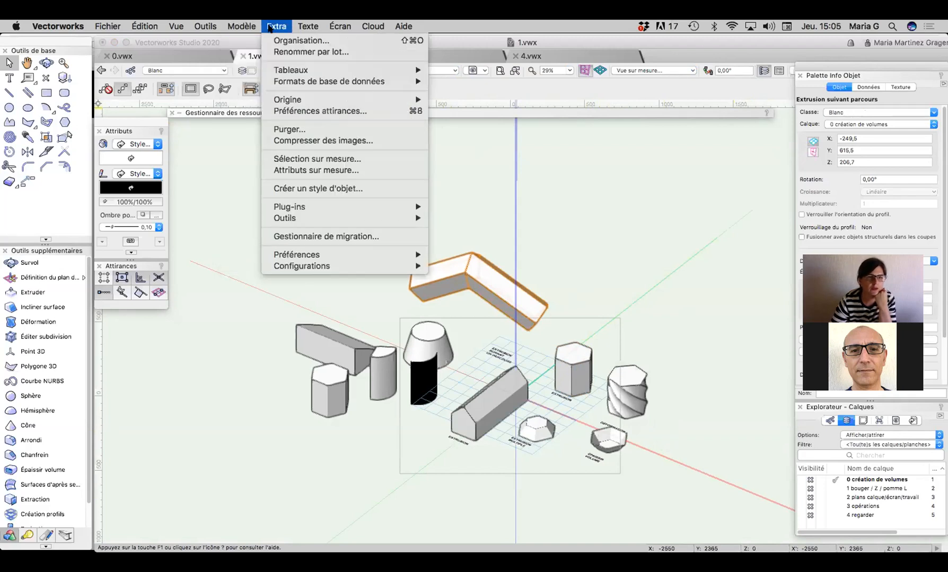
mouse_move(394, 265)
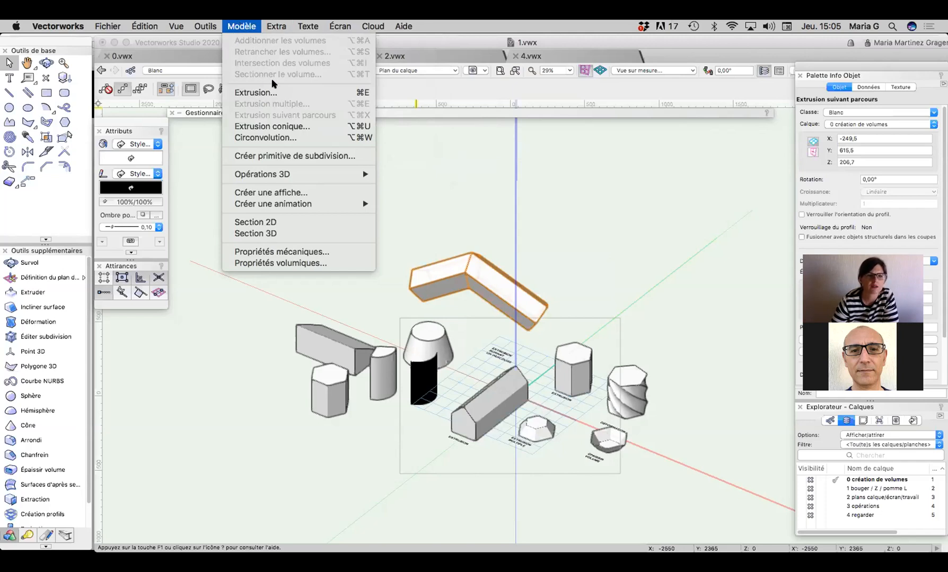
mouse_move(326, 28)
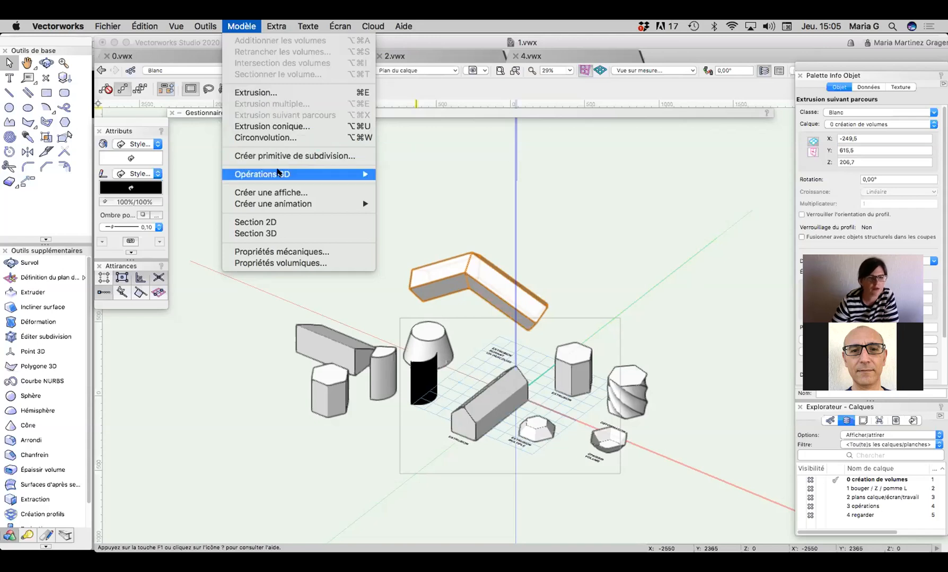
mouse_move(279, 175)
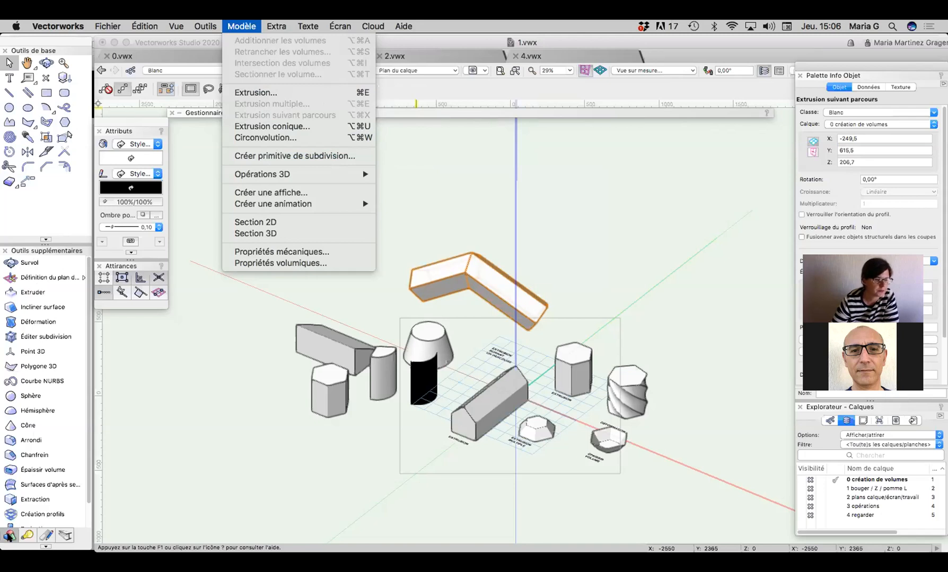
Step: Orbit around the group of volumes with the Survol tool to view them from several angles
click(23, 262)
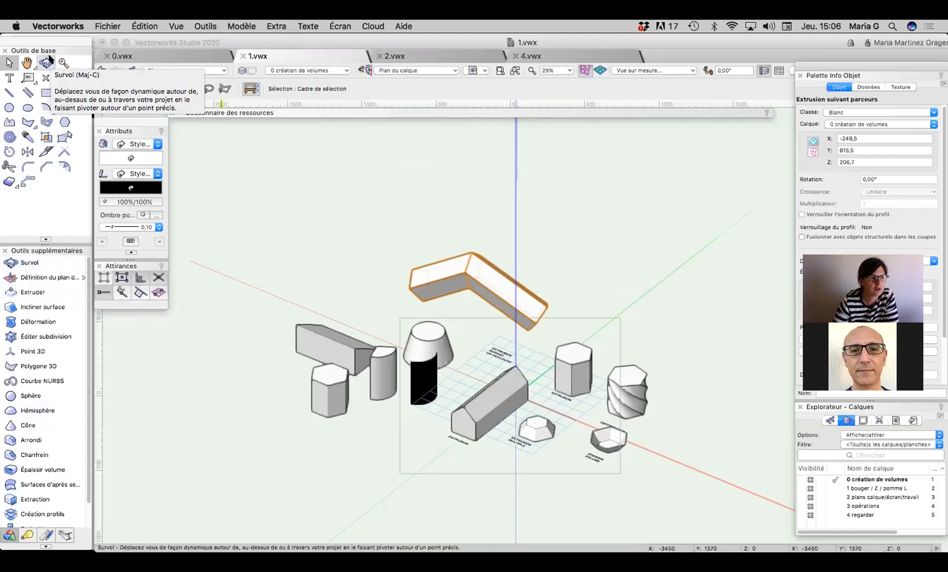
click(69, 262)
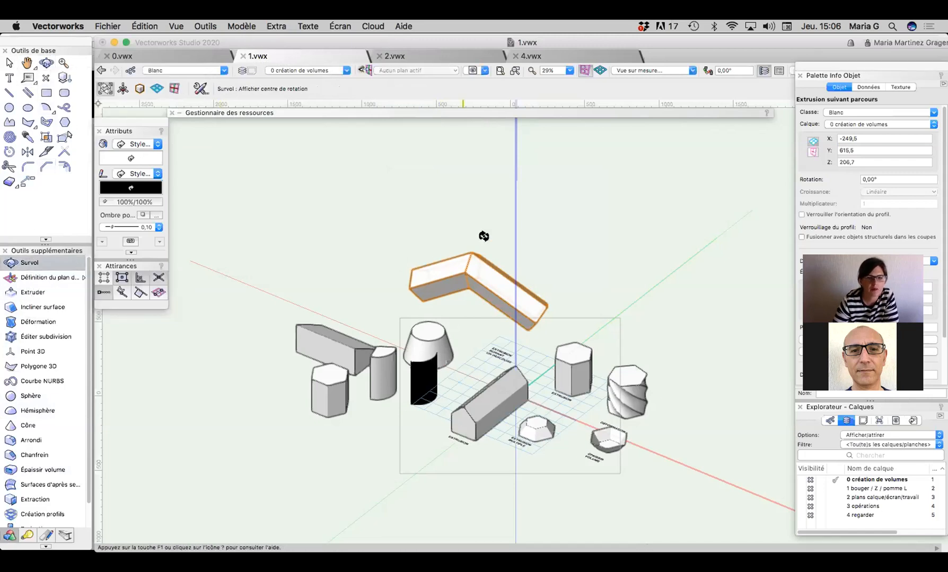
mouse_move(504, 236)
mouse_down()
mouse_move(417, 271)
mouse_move(348, 212)
mouse_move(406, 188)
mouse_move(338, 275)
mouse_move(385, 296)
mouse_move(489, 286)
mouse_up()
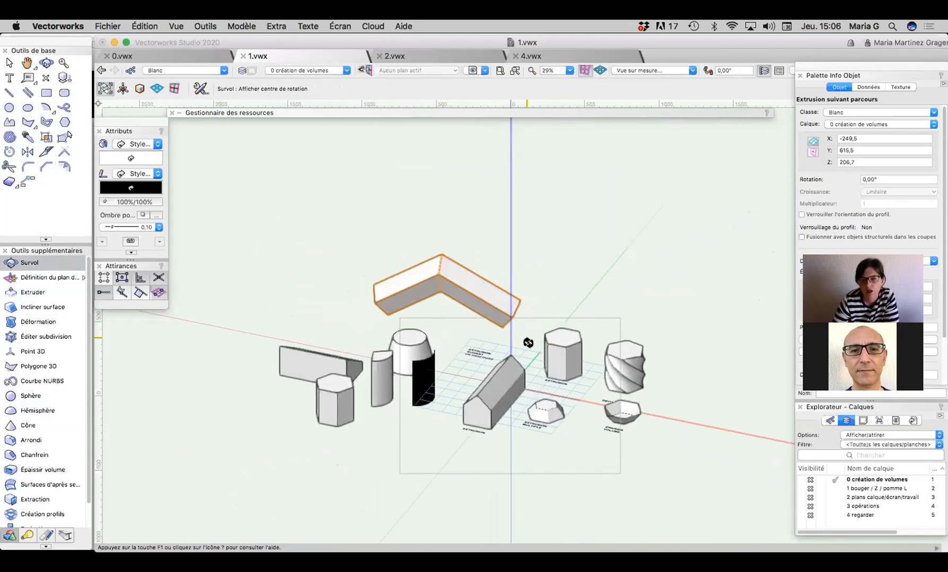
scroll(475, 339, down, 2)
scroll(474, 339, down, 2)
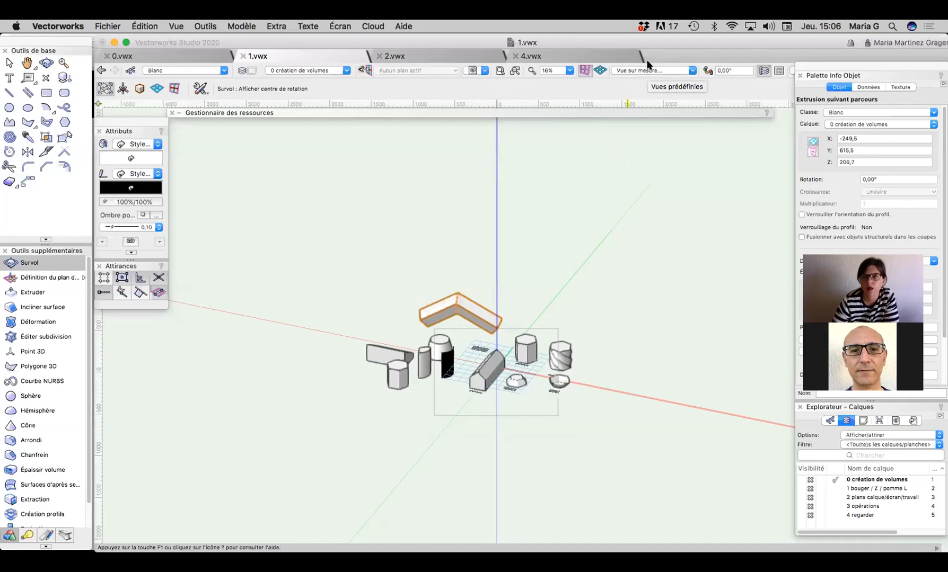
drag(529, 254, 448, 217)
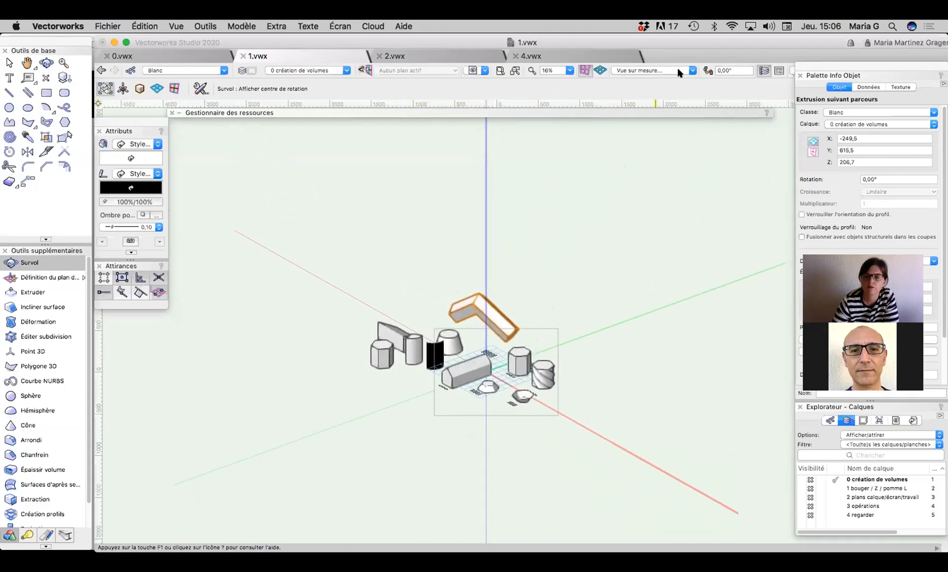
Step: In the Plan 2D view, draw a slanted line and a square about 907 units wide beside the existing volumes
click(691, 70)
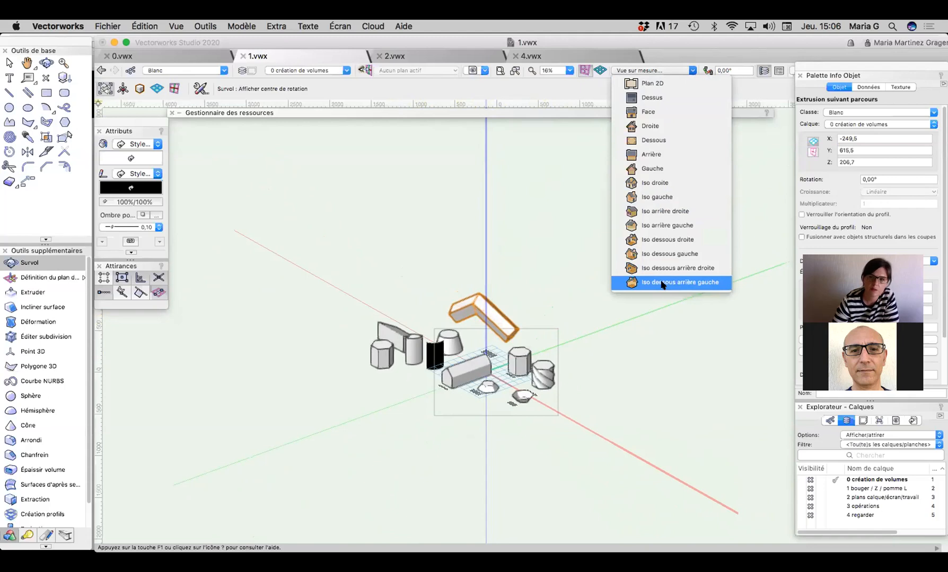
click(651, 82)
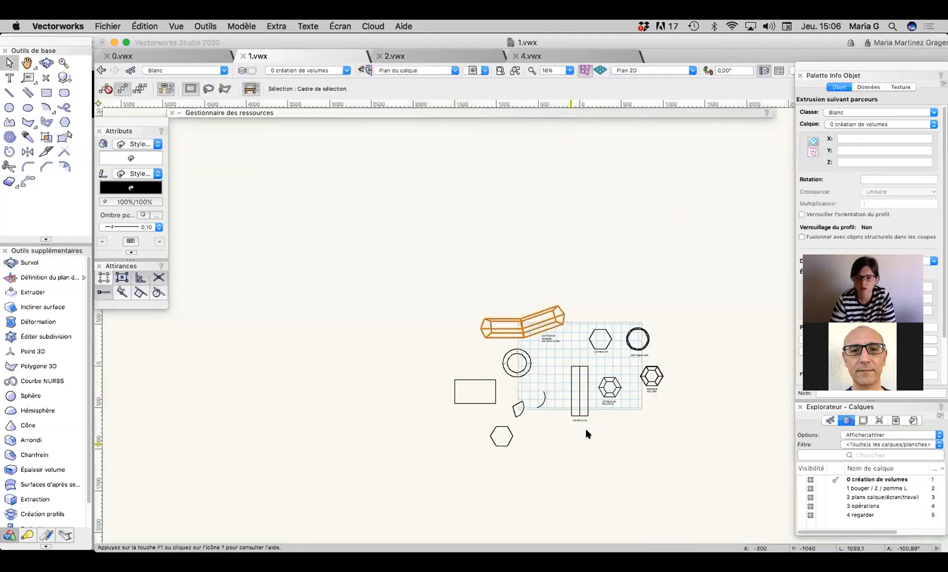
key(space)
drag(577, 417, 384, 417)
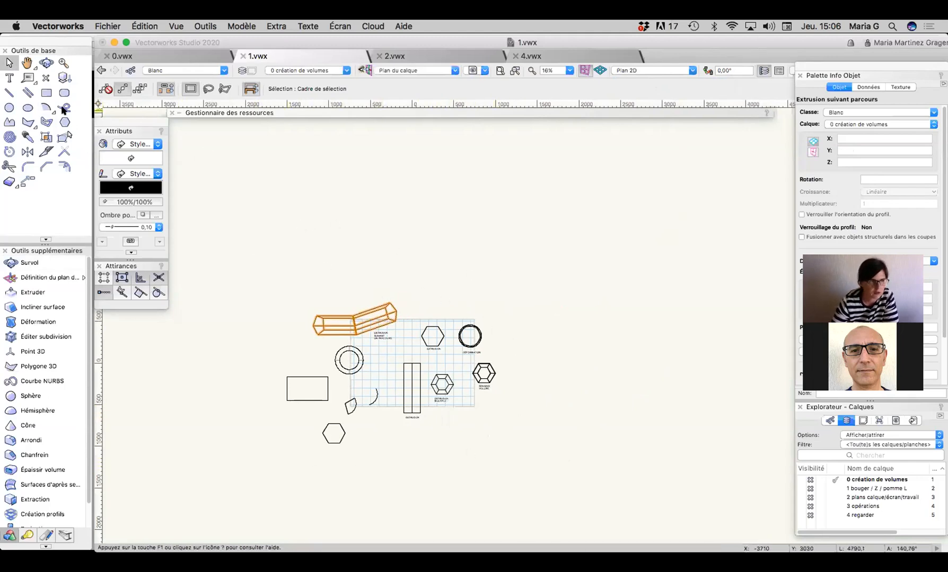
click(7, 92)
click(455, 292)
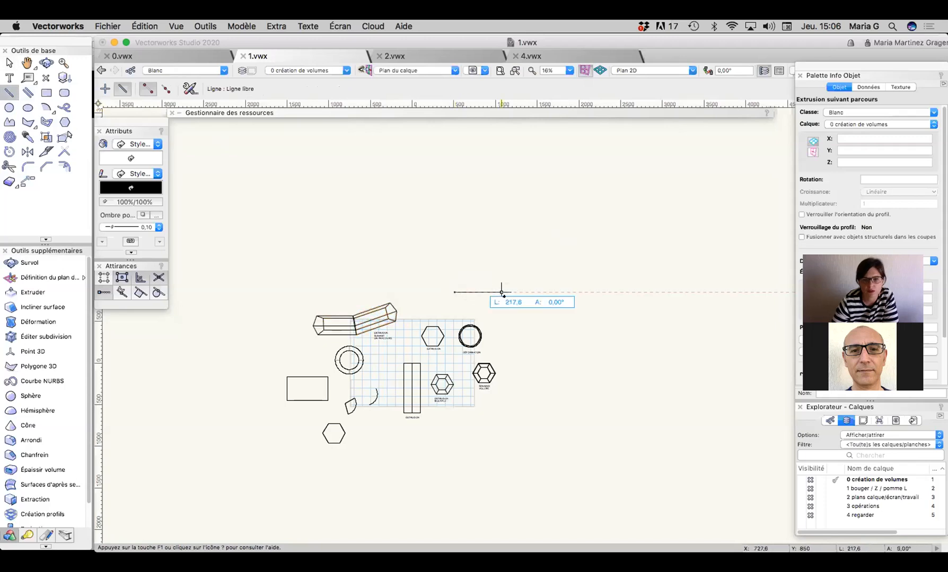
click(541, 314)
click(47, 93)
click(528, 241)
click(604, 317)
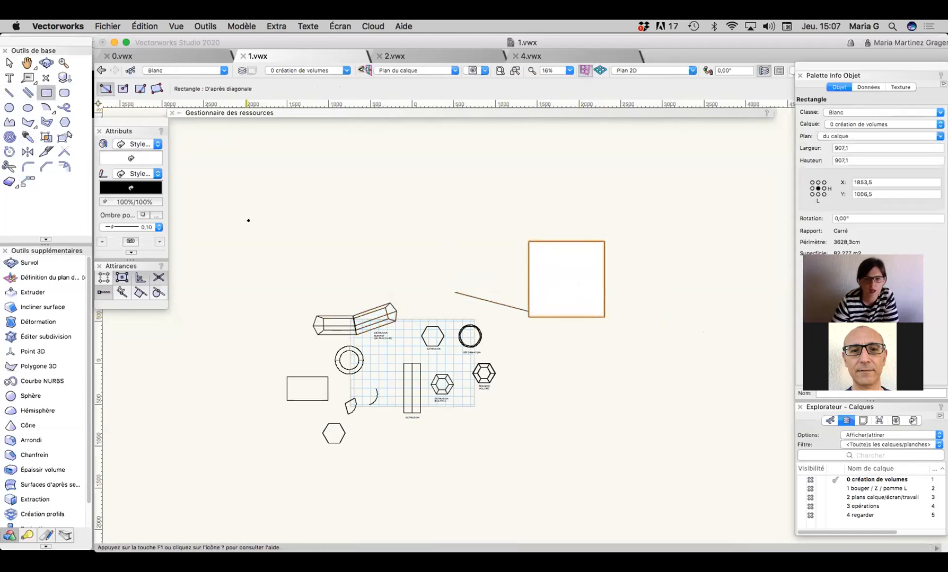
Step: Delete the slanted line and the square beside the volumes
click(9, 63)
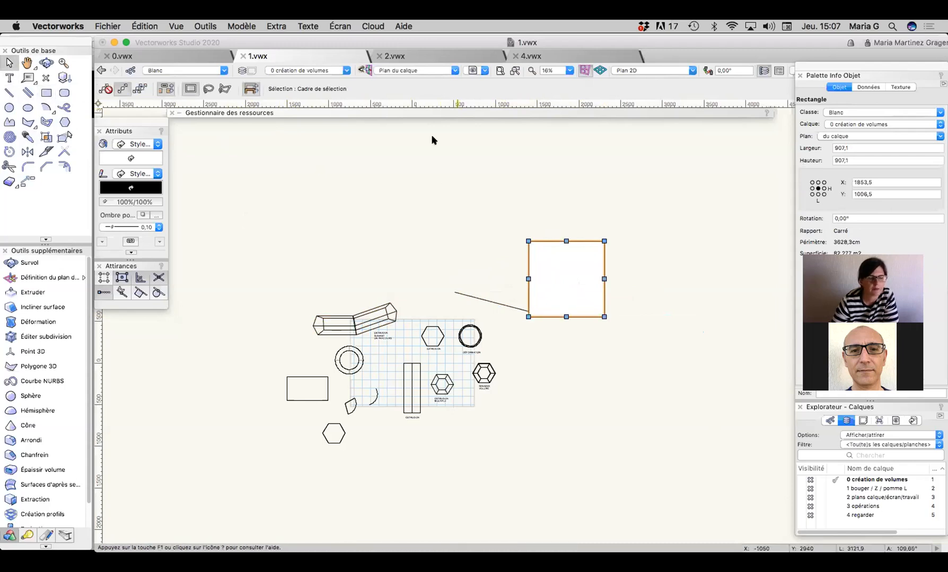
drag(446, 217, 620, 306)
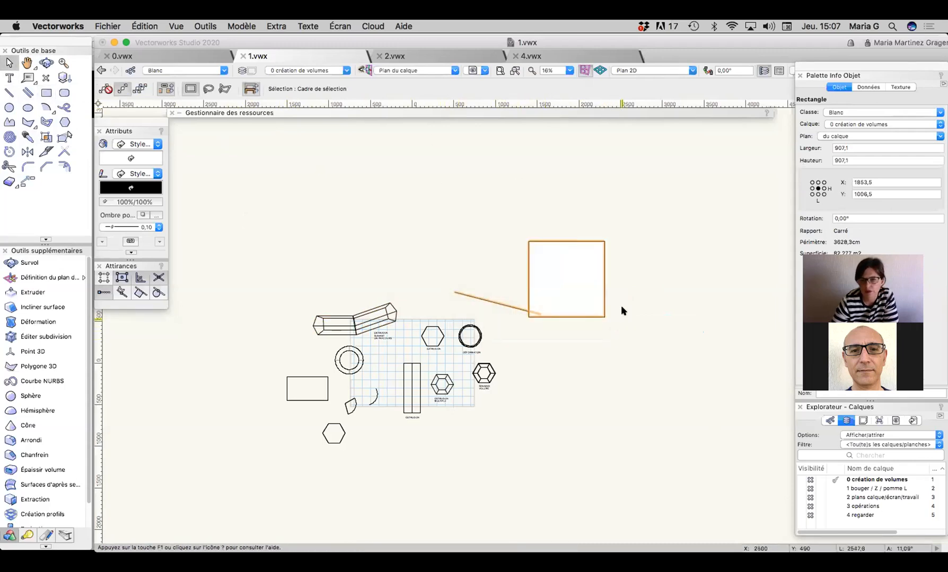
key(Delete)
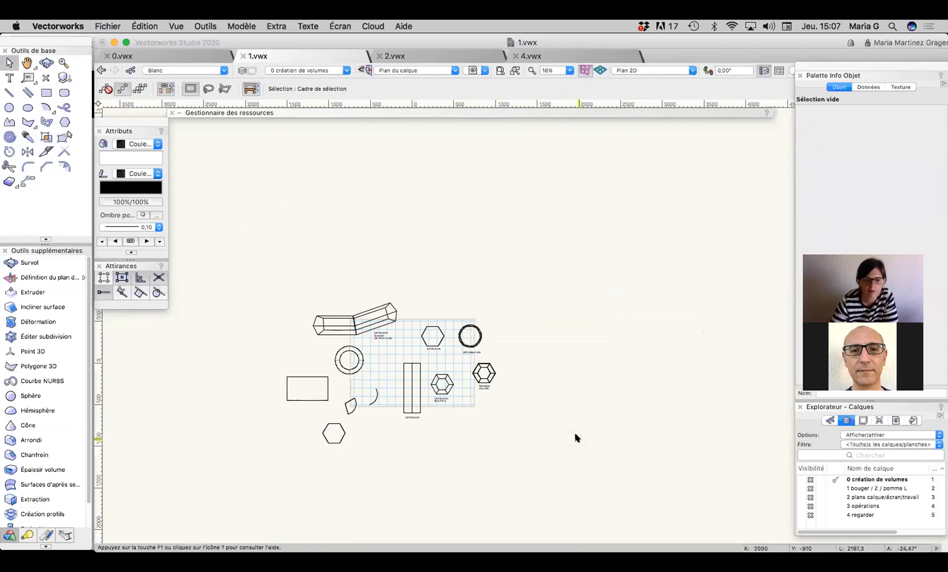
Step: Display the volumes in the Iso droite view
click(622, 71)
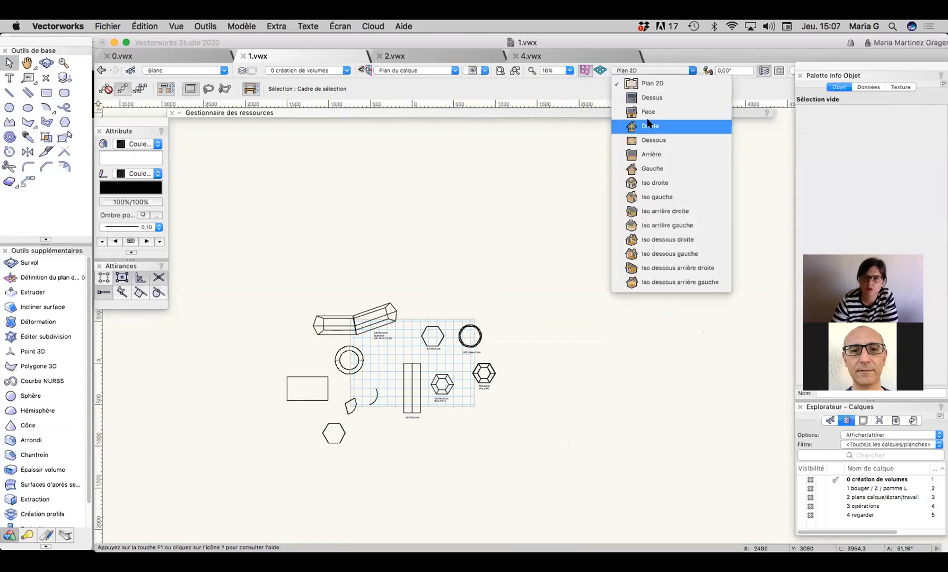
click(667, 182)
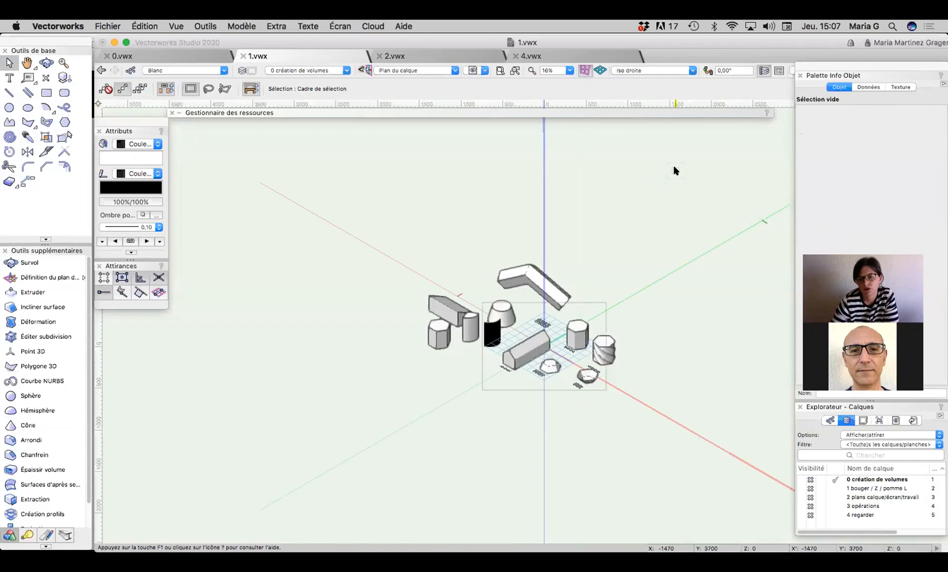
key(space)
drag(556, 386, 443, 401)
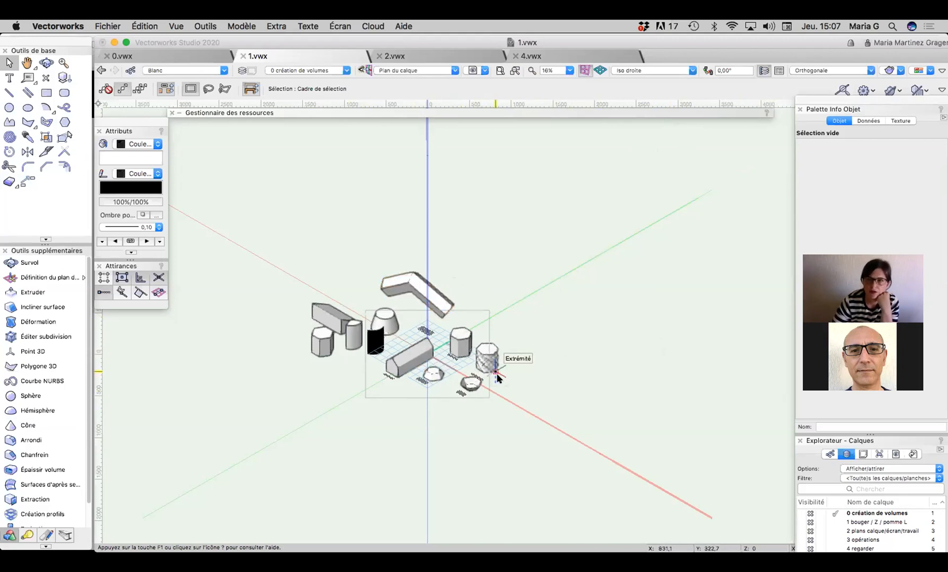
Step: Display the volumes in the Dessus view and check the active rendering mode
click(658, 69)
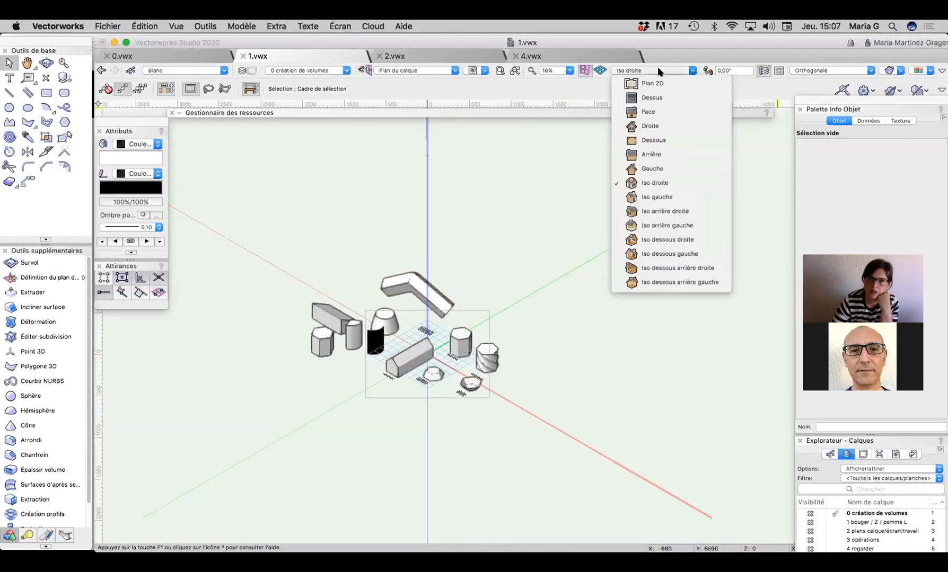
click(659, 95)
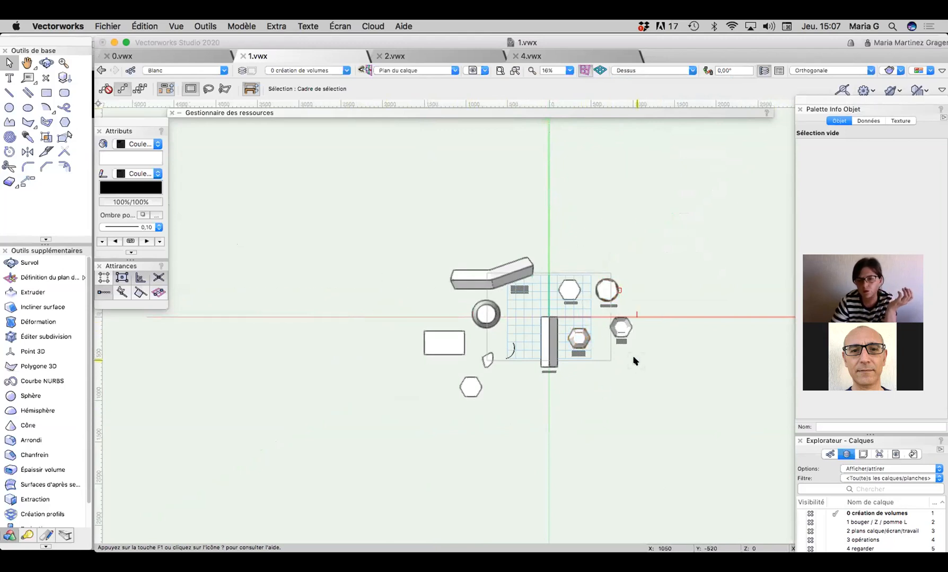
scroll(620, 329, up, 2)
scroll(621, 333, up, 3)
scroll(632, 333, up, 1)
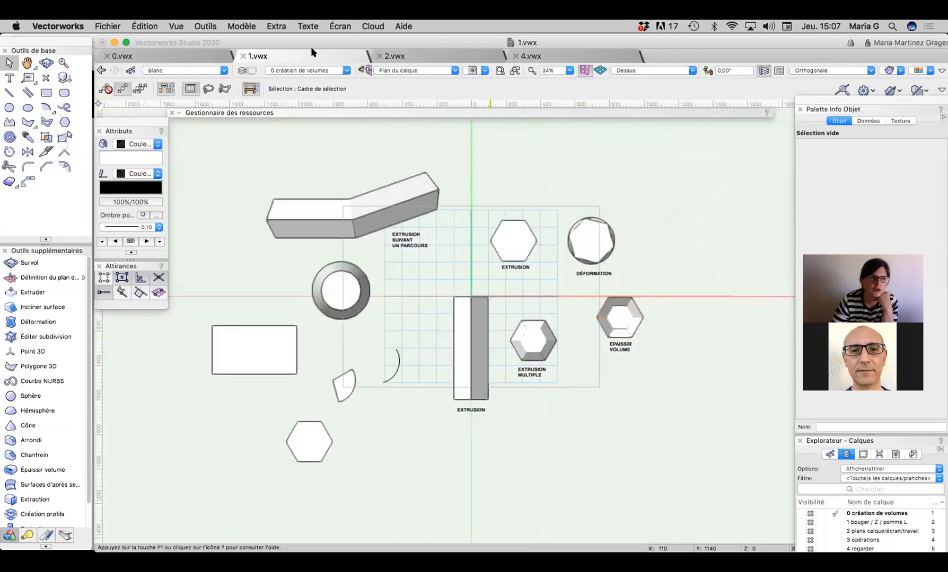
click(176, 27)
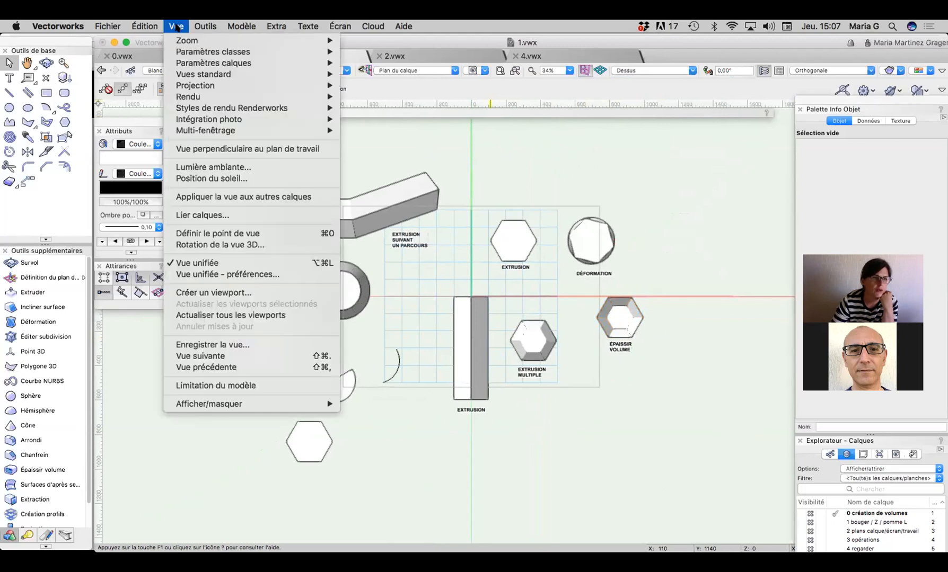
mouse_move(212, 97)
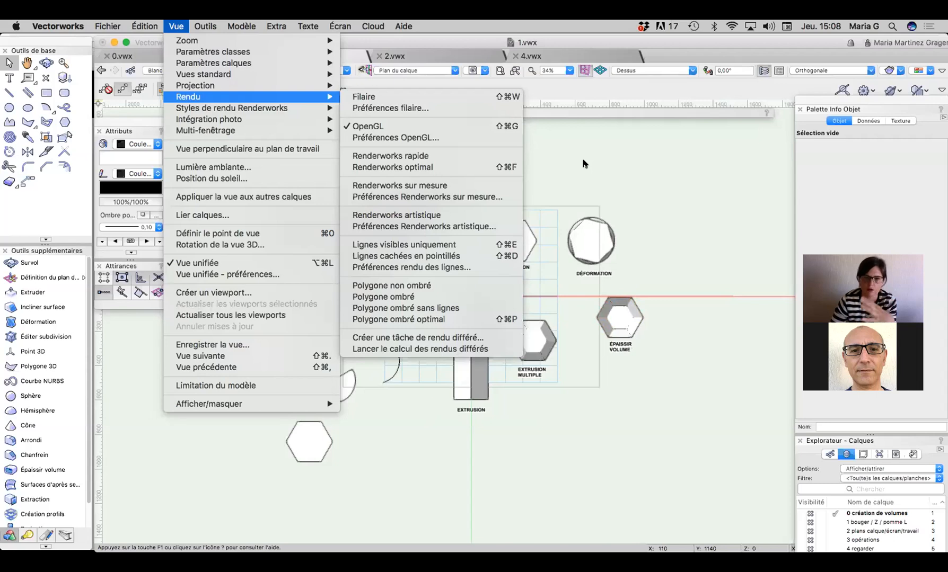
click(583, 164)
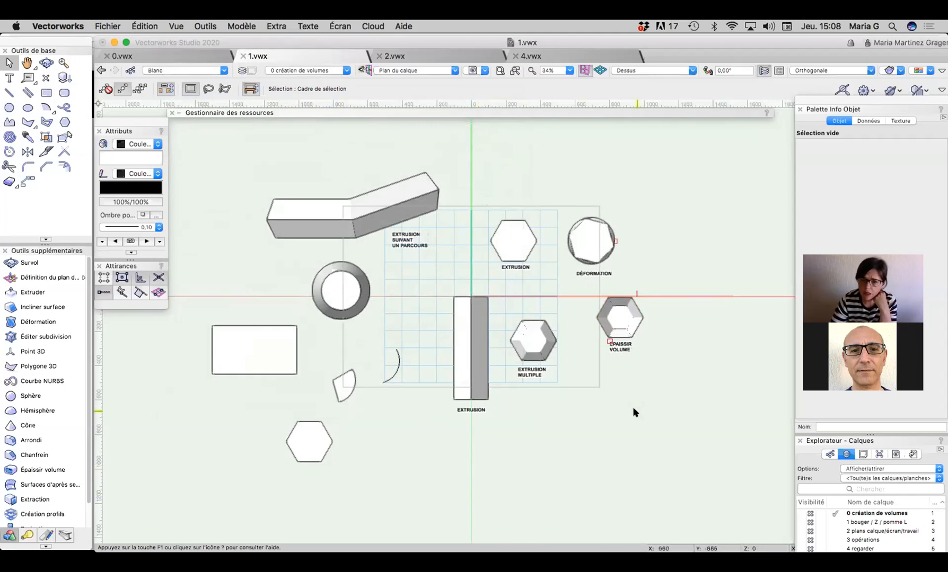
Step: In the Plan 2D view, draw a square of about 265 by 265 above the hexagonal extrusion
click(630, 70)
click(637, 84)
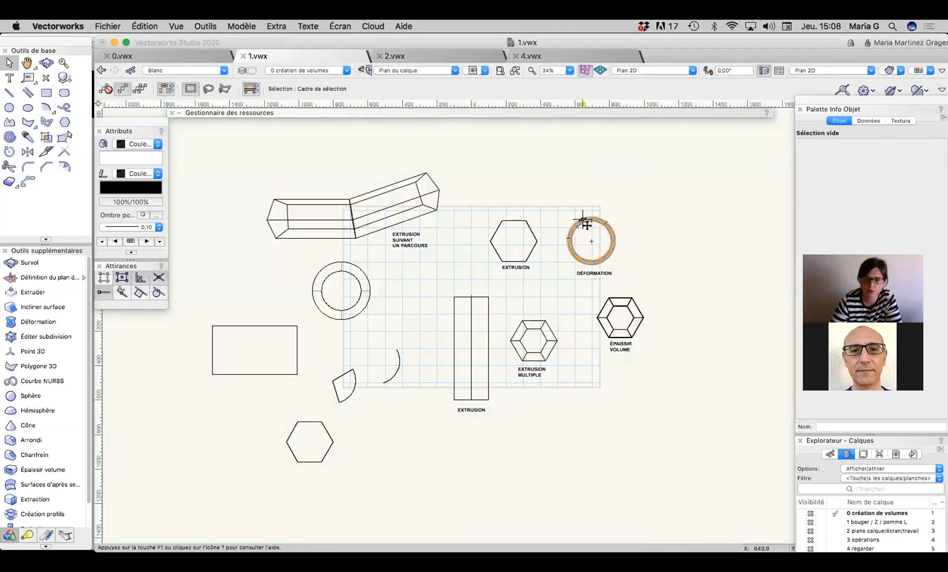
click(495, 228)
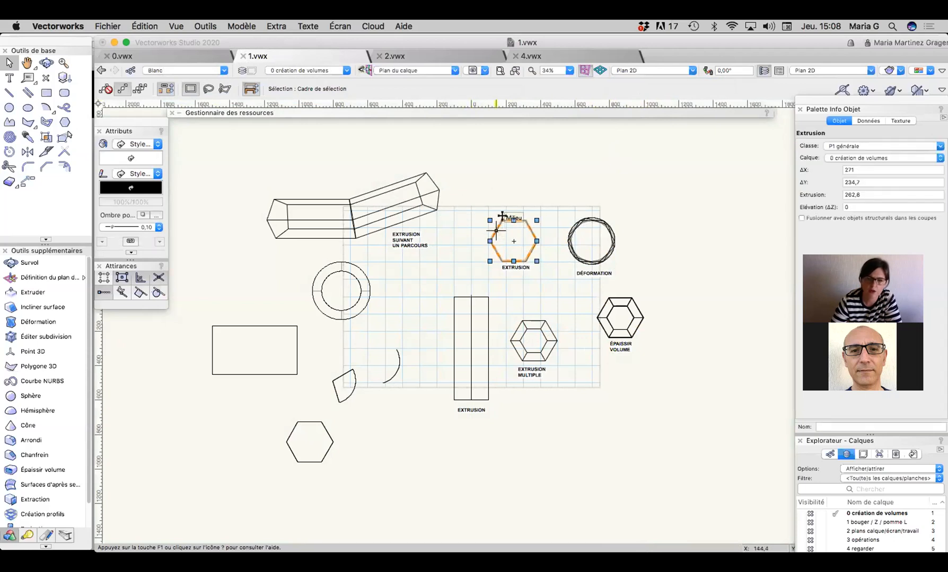
click(47, 93)
mouse_move(499, 160)
mouse_down()
mouse_move(539, 186)
mouse_move(546, 206)
mouse_up()
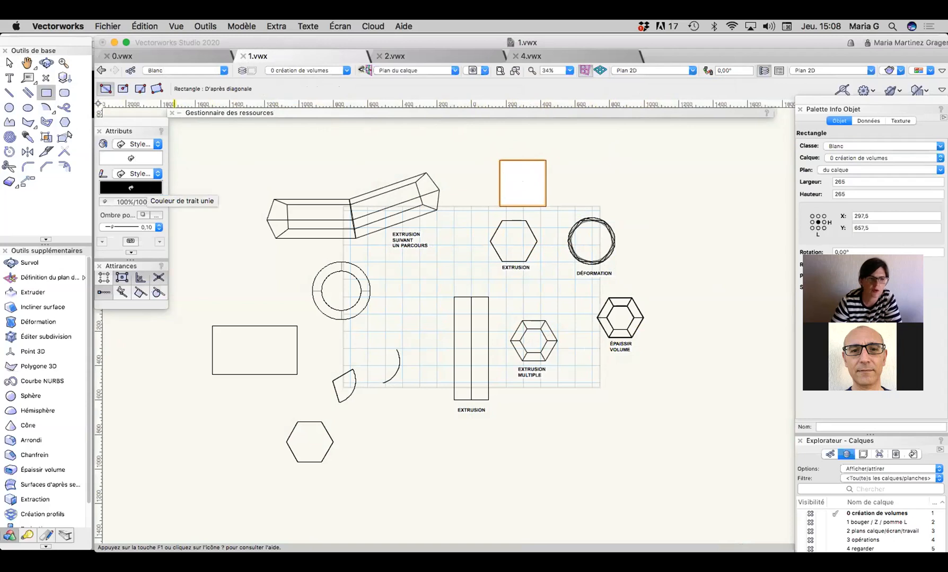
Step: Set the line colour of the hexagonal extrusion below the square to red
click(9, 64)
click(490, 242)
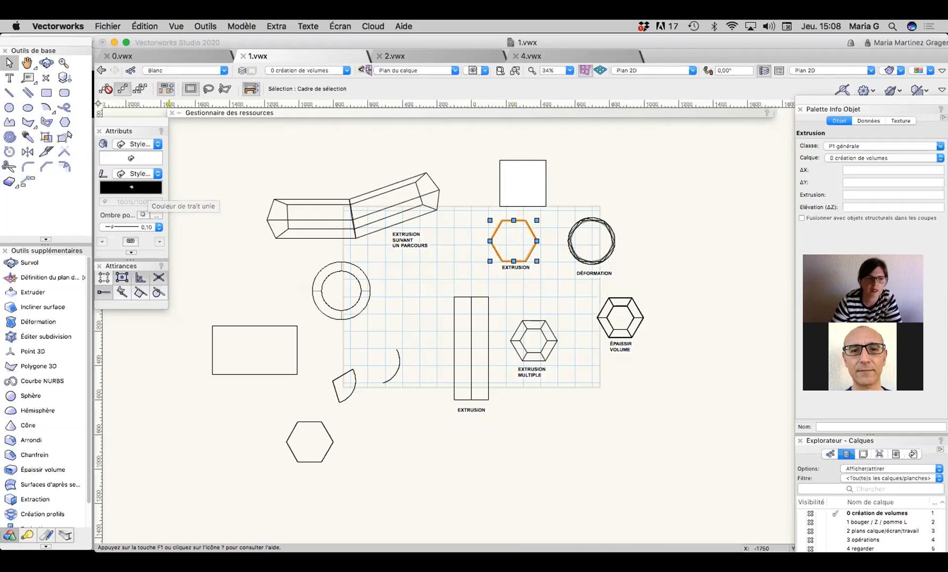
click(131, 187)
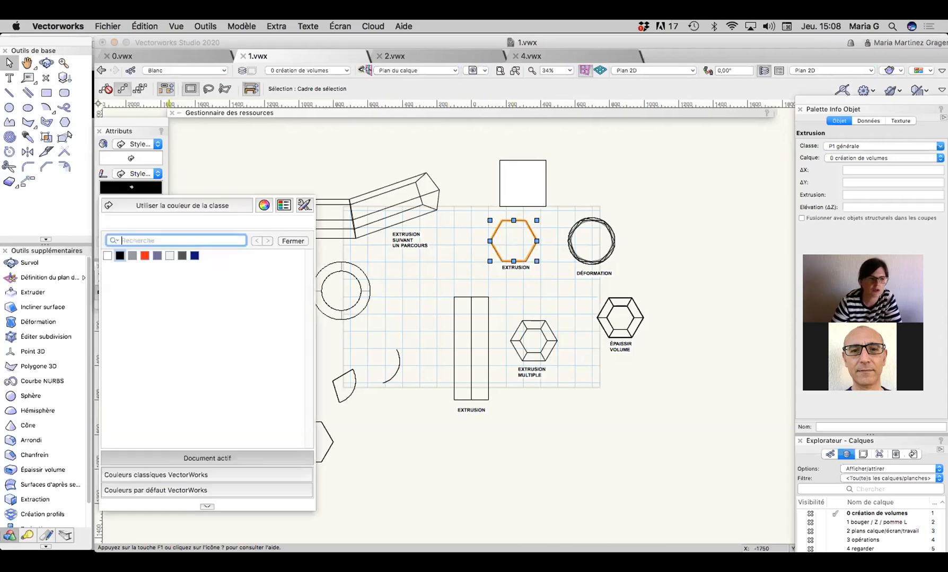
click(145, 255)
click(619, 166)
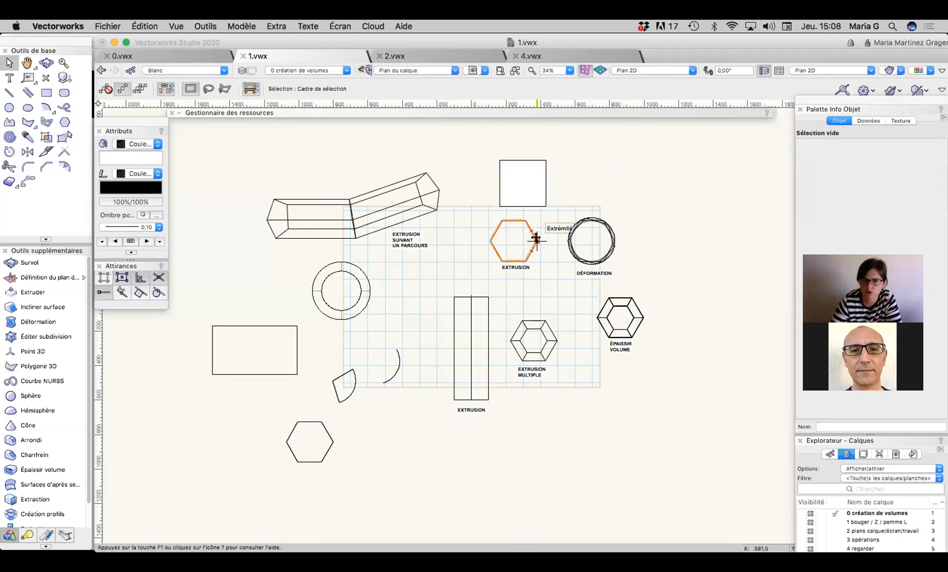
Step: Show the hexagonal extrusion in the Iso droite view and set its line colour to black
click(536, 240)
key(3)
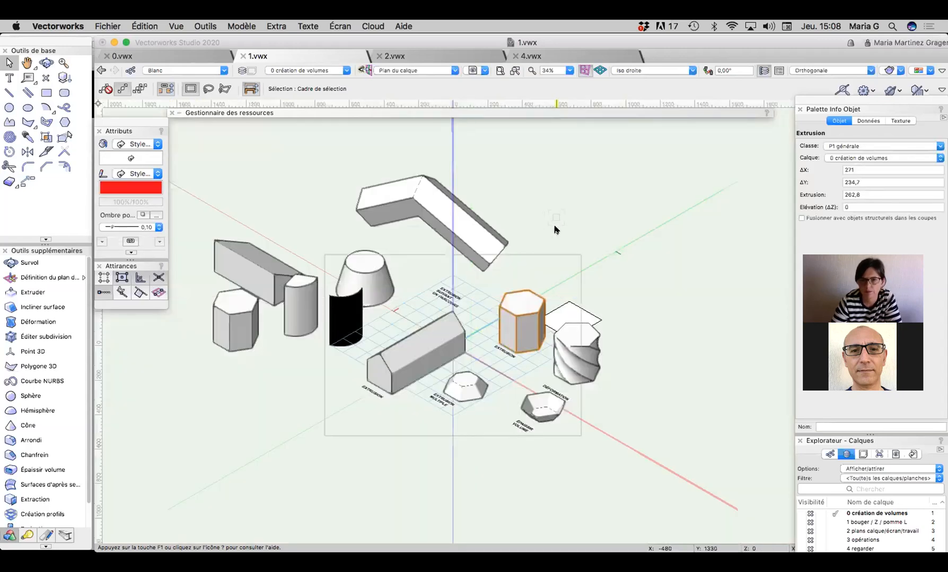
click(128, 186)
click(118, 254)
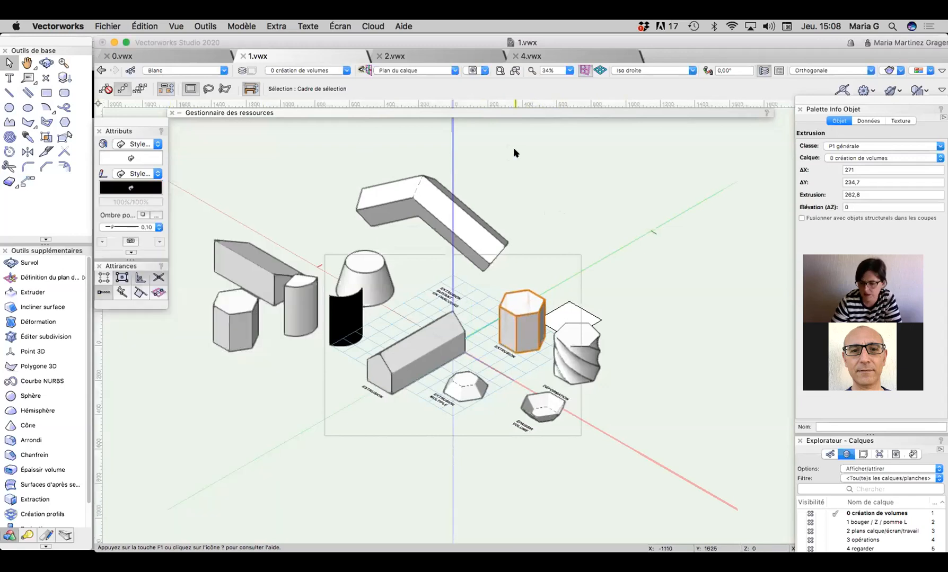
Step: Switch to the Plan 2D view and delete the square above the hexagonal extrusion
click(658, 70)
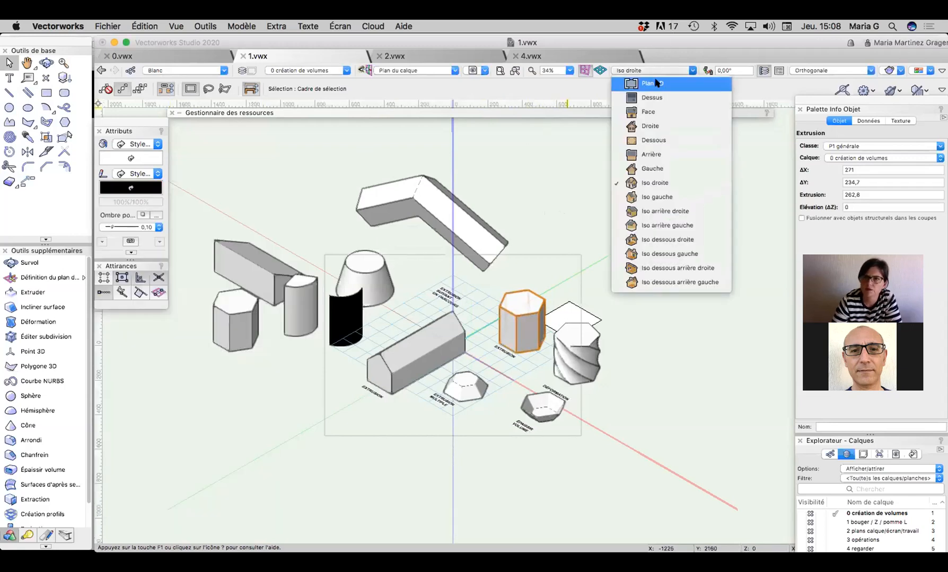
click(655, 84)
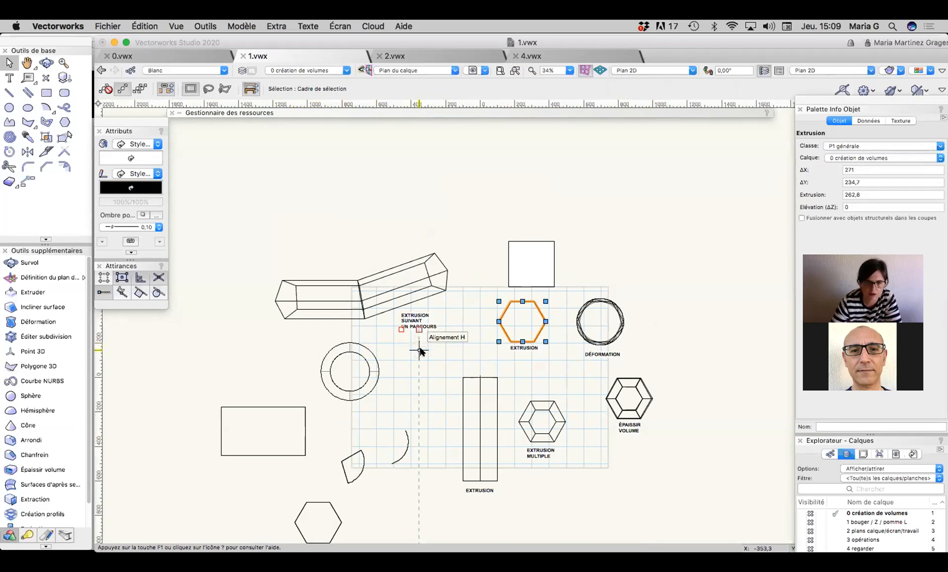
click(420, 350)
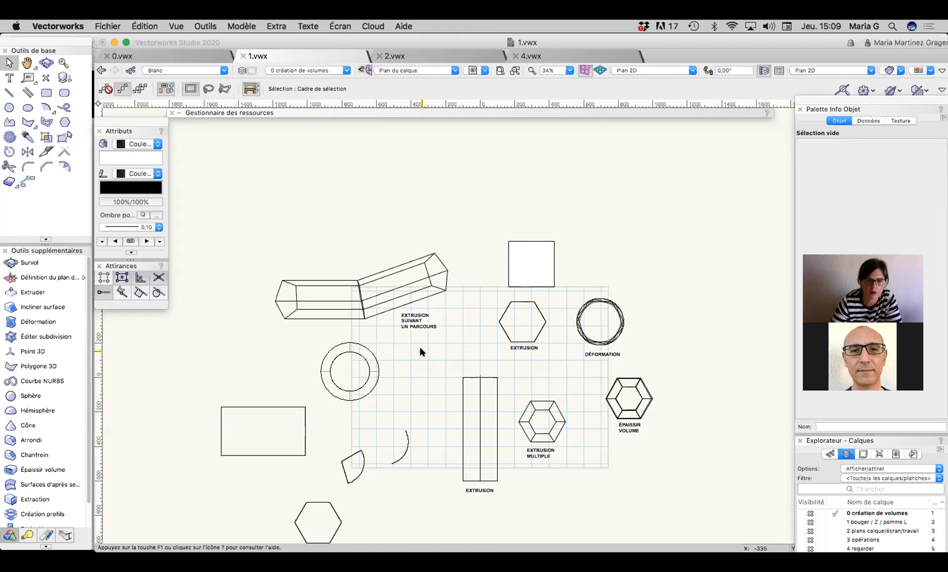
click(527, 252)
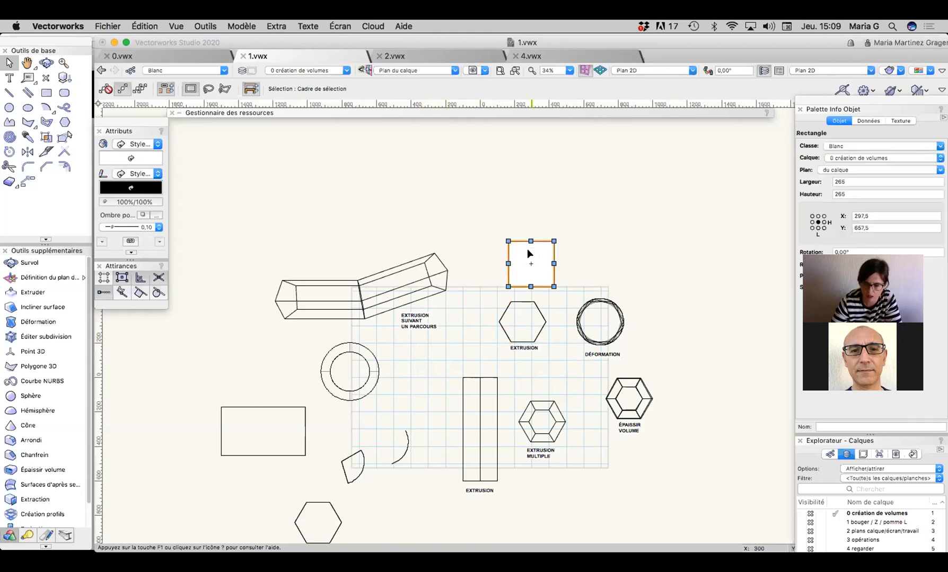
key(Delete)
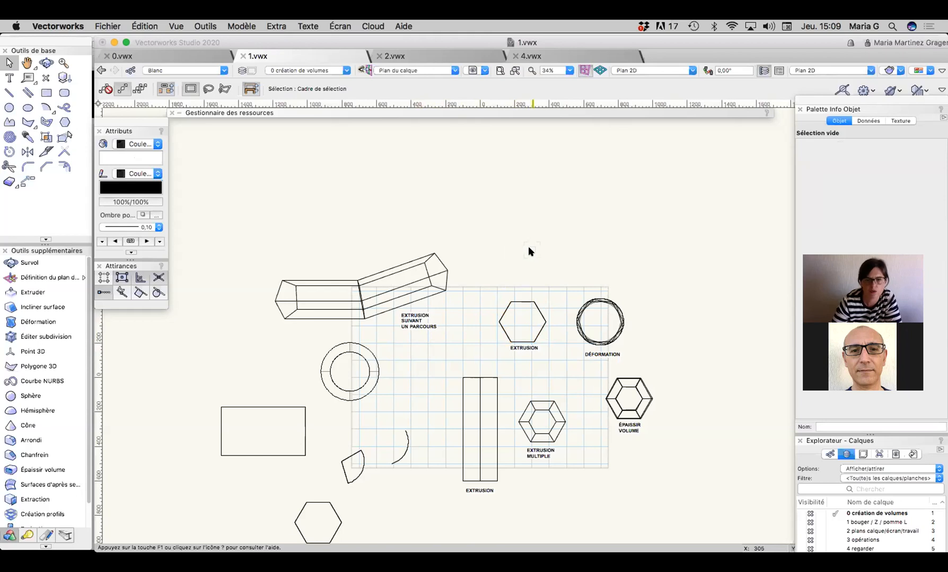
Step: Show the volumes successively in the Face, Iso droite, Droite, Iso arrière droite and Arrière views
click(650, 69)
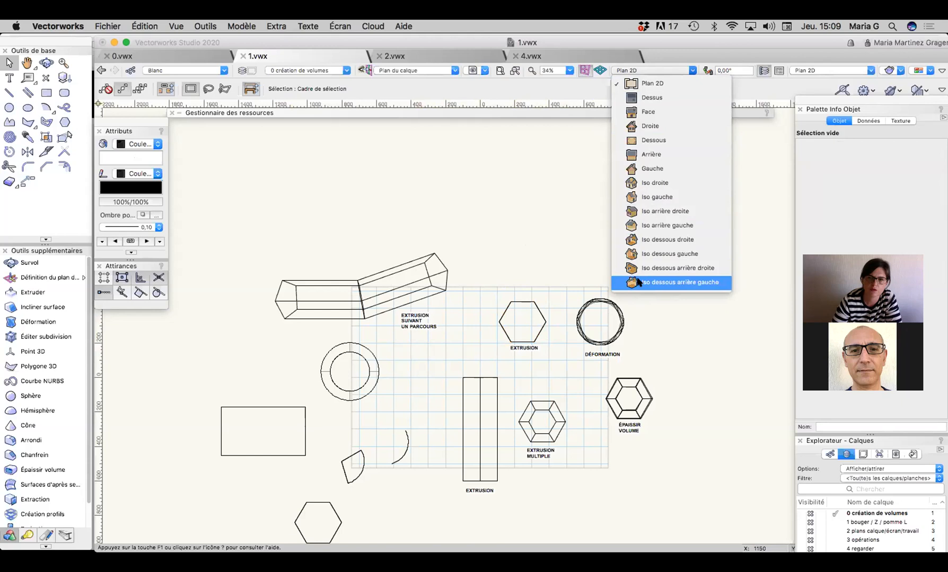
click(463, 232)
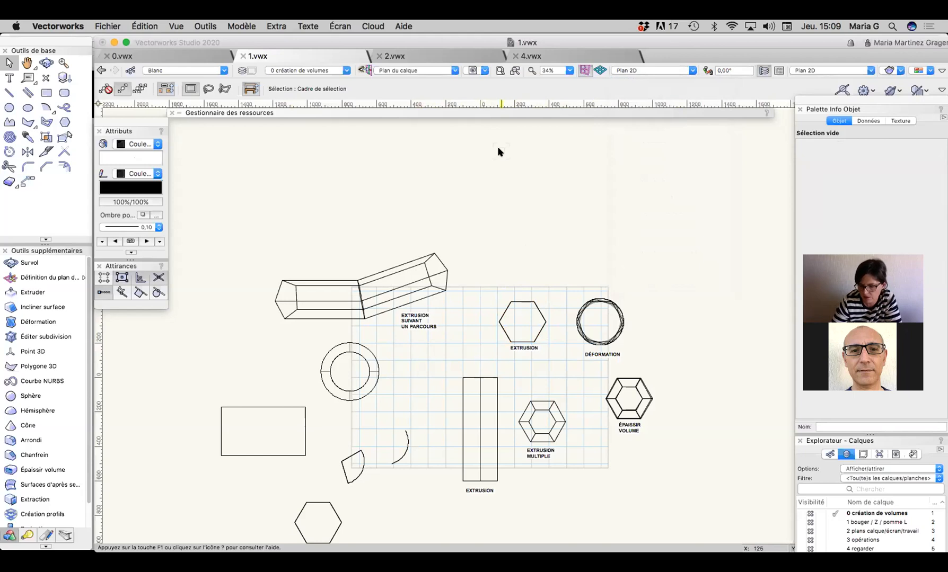
key(2)
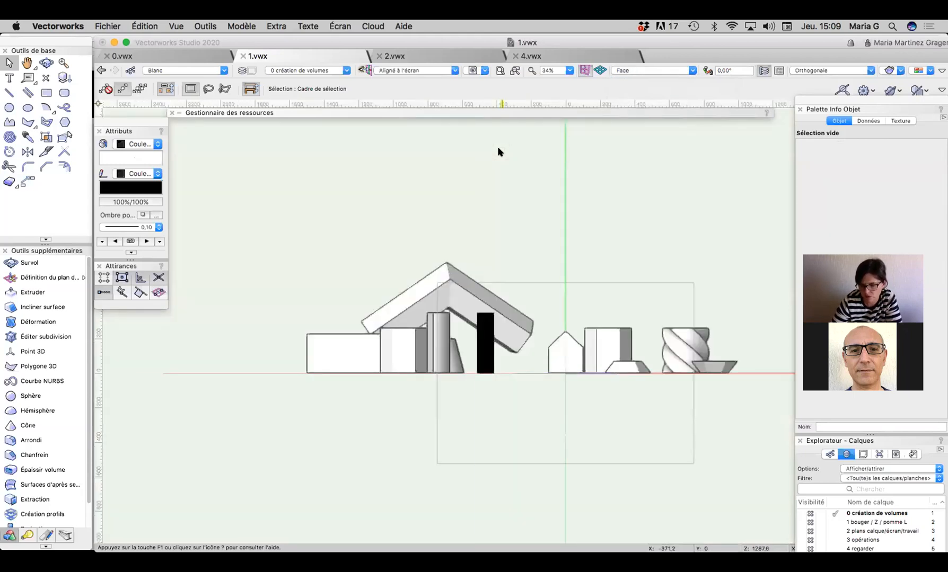
key(3)
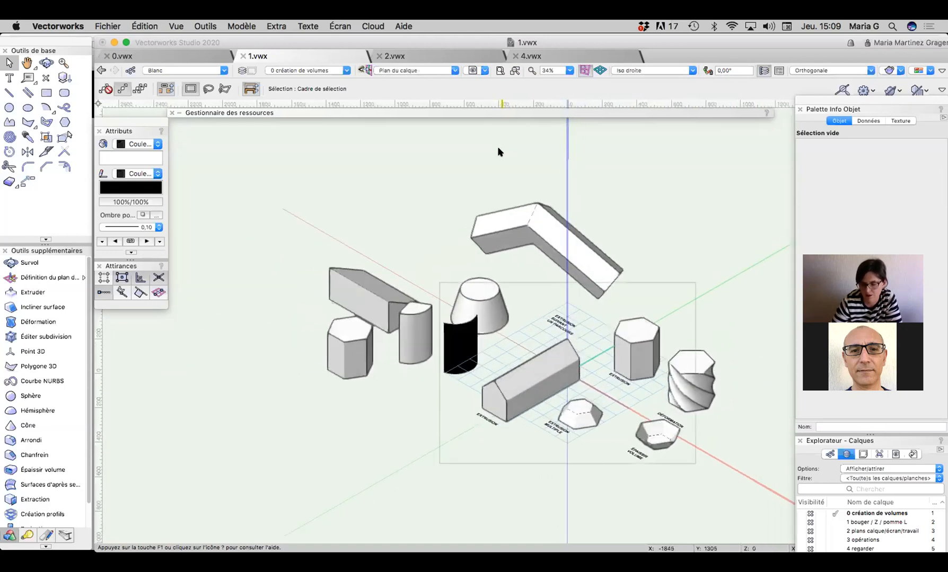
key(6)
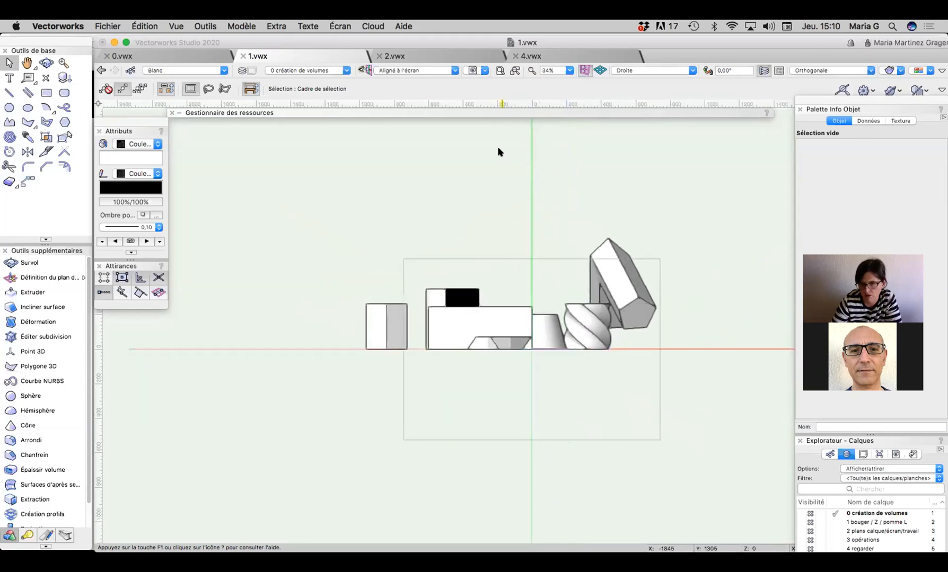
key(9)
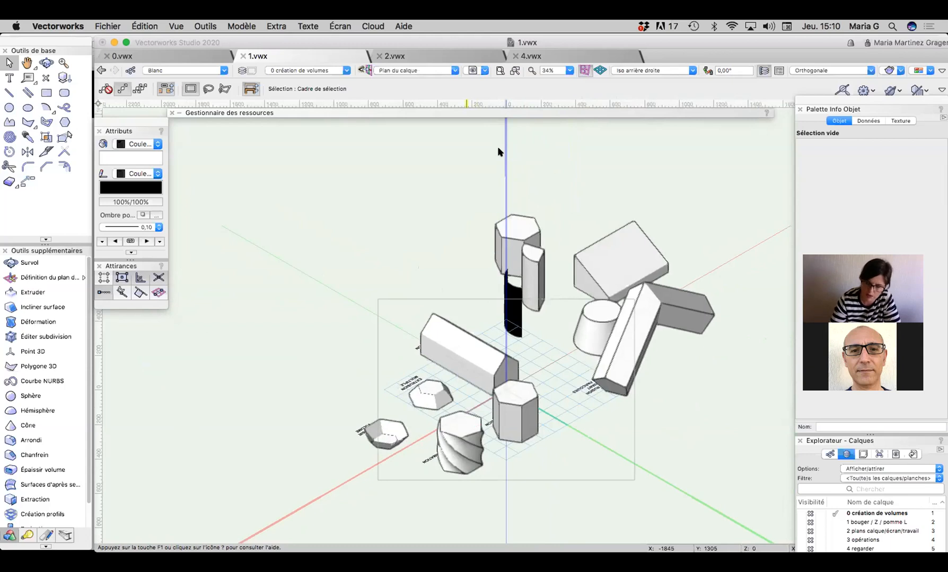
key(8)
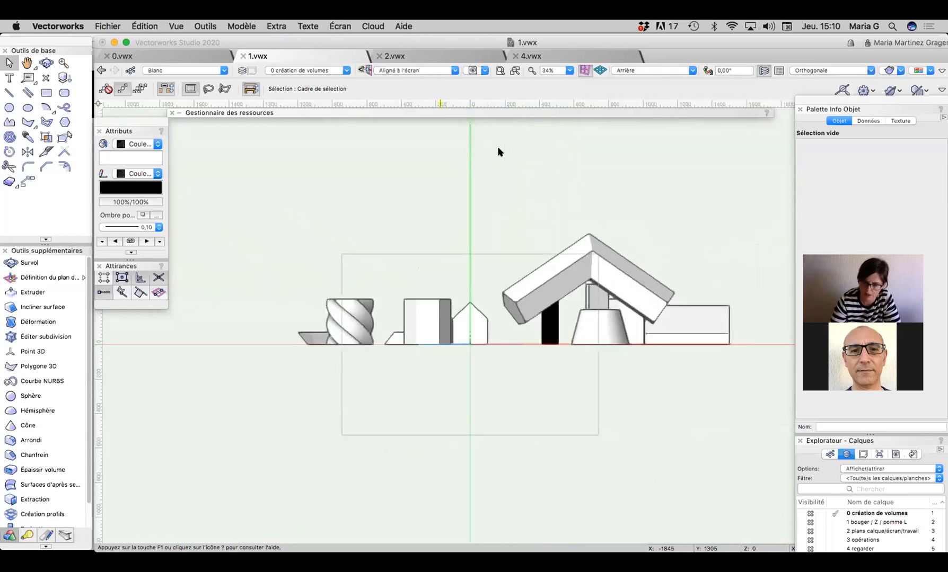
Step: Show the volumes in the Iso arrière gauche, Gauche, Iso gauche, Face and Dessus views, and review the list of standard views
key(7)
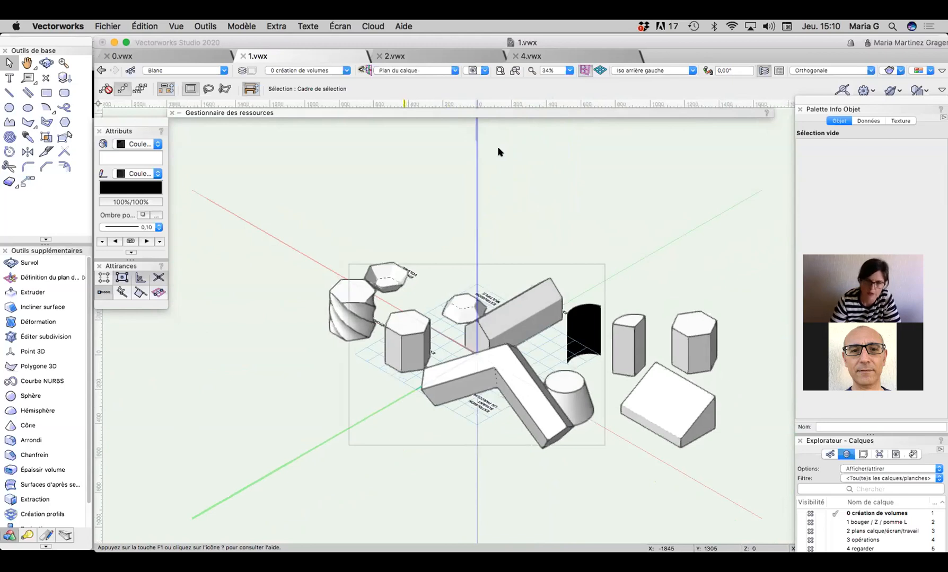
key(4)
key(1)
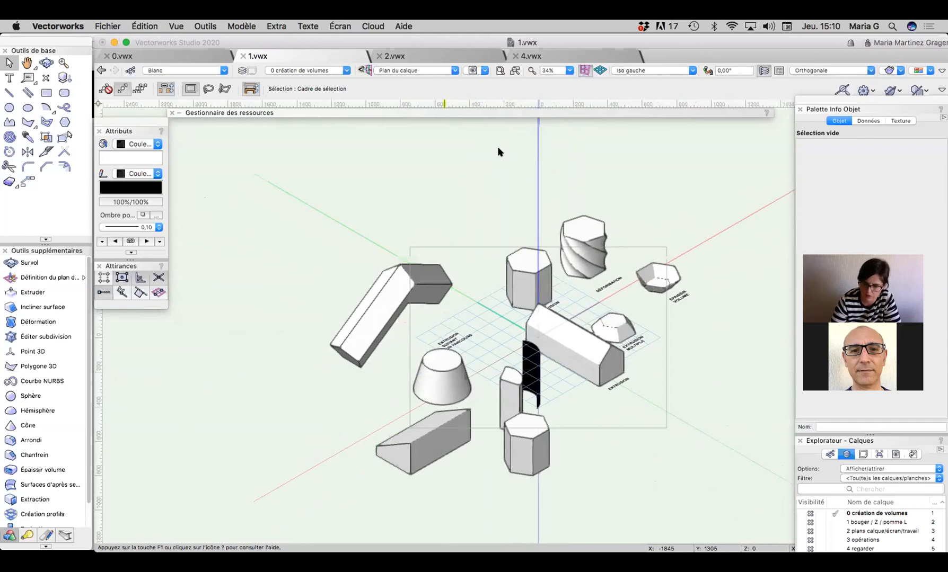
key(2)
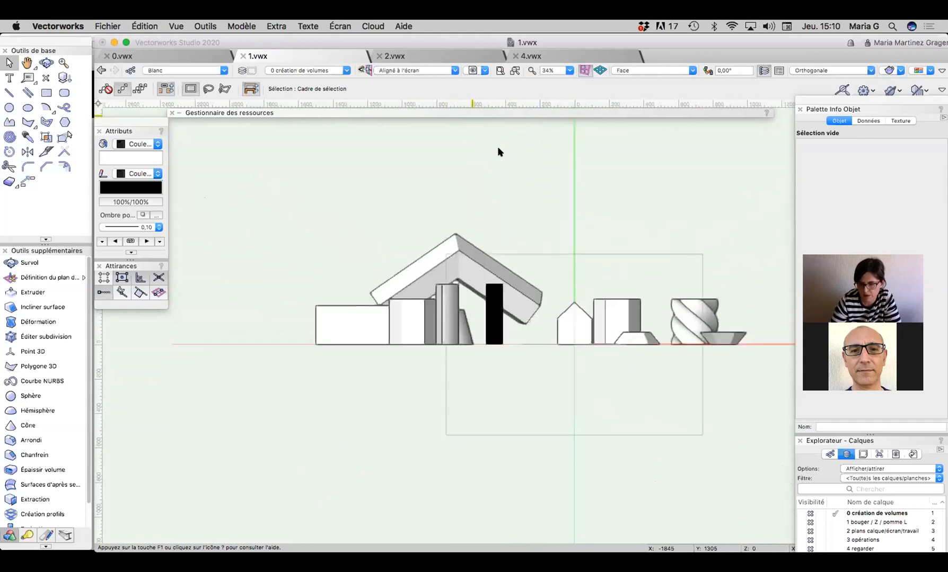
key(5)
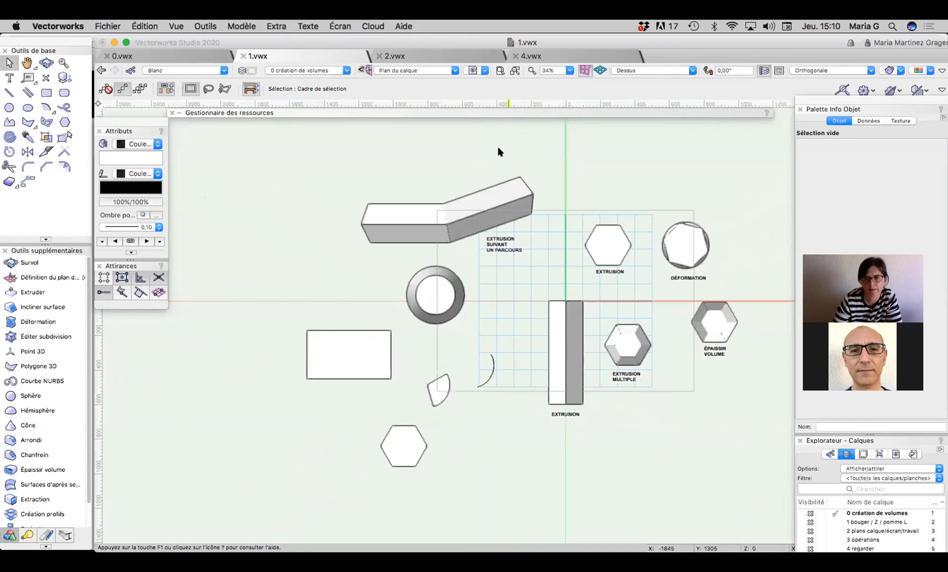
click(645, 68)
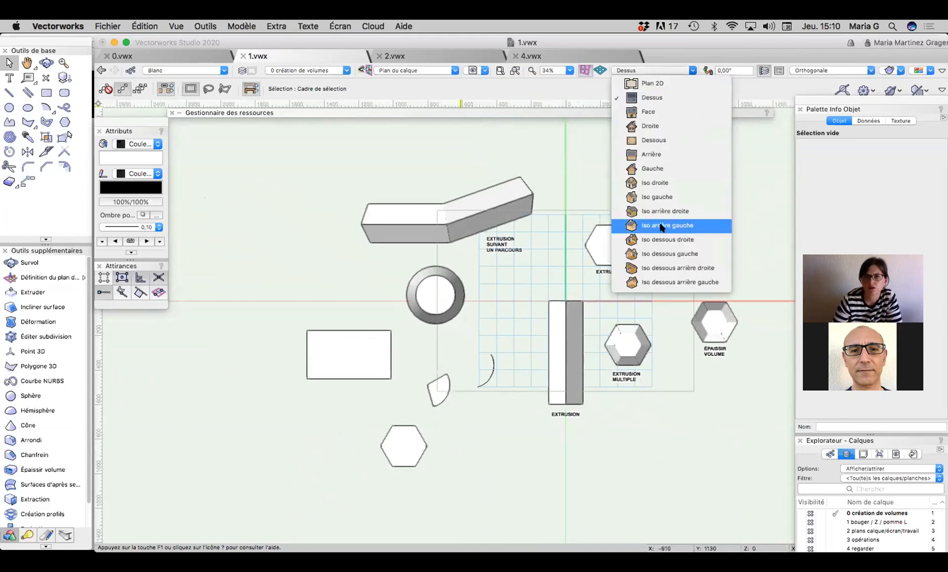
click(636, 409)
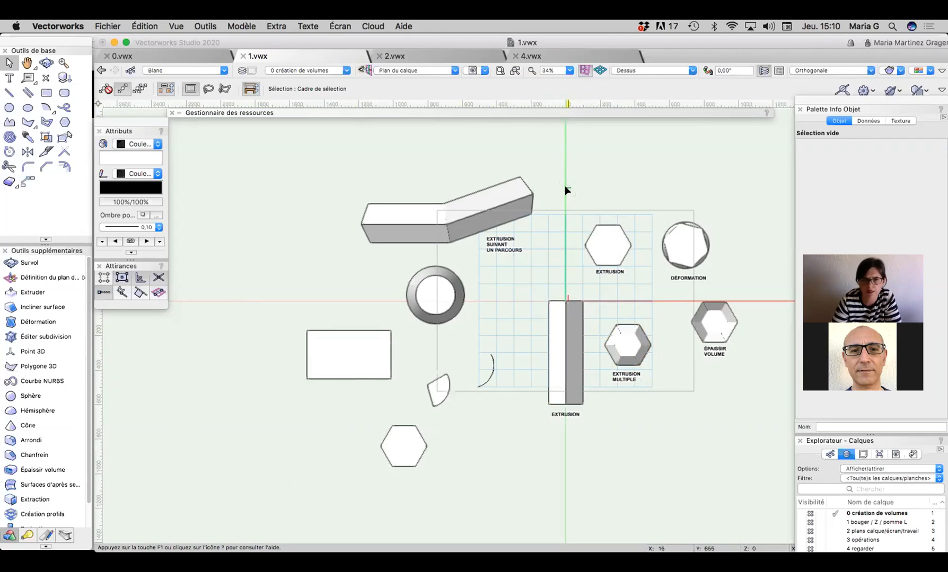
Step: Orbit the model with the Survol tool around a given rotation centre placed between the truncated cone and the gabled extrusion
click(47, 62)
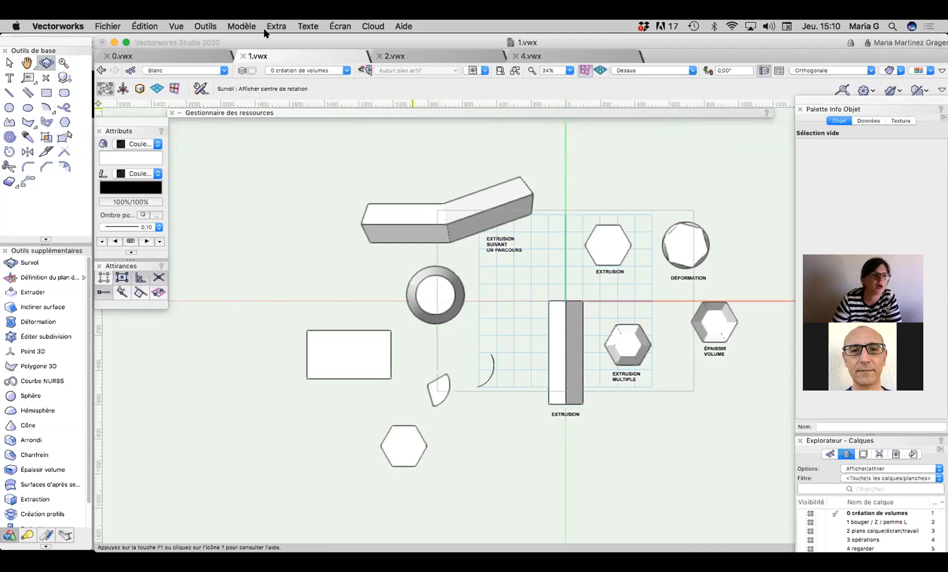
click(122, 89)
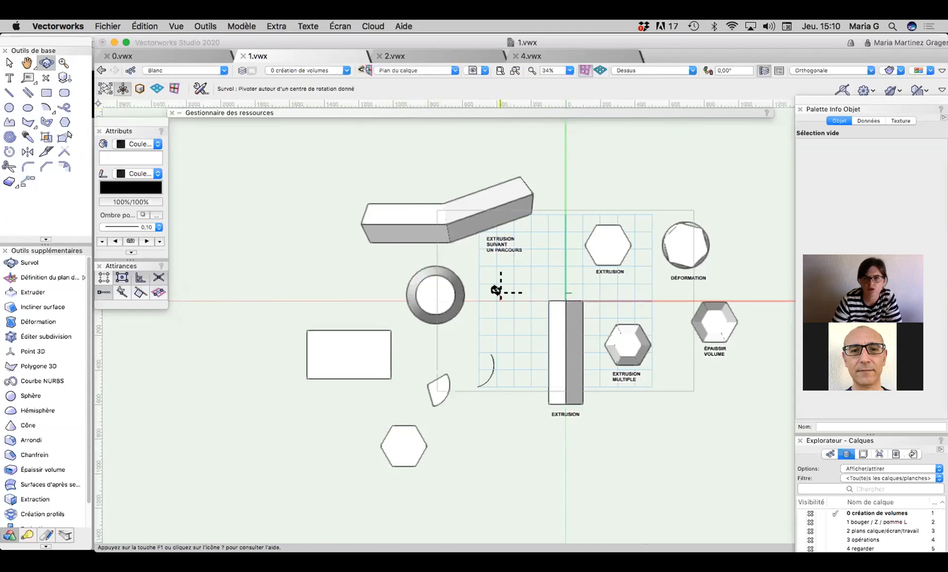
mouse_move(493, 282)
mouse_down()
mouse_move(508, 299)
mouse_move(492, 217)
mouse_move(496, 275)
mouse_move(489, 265)
mouse_up()
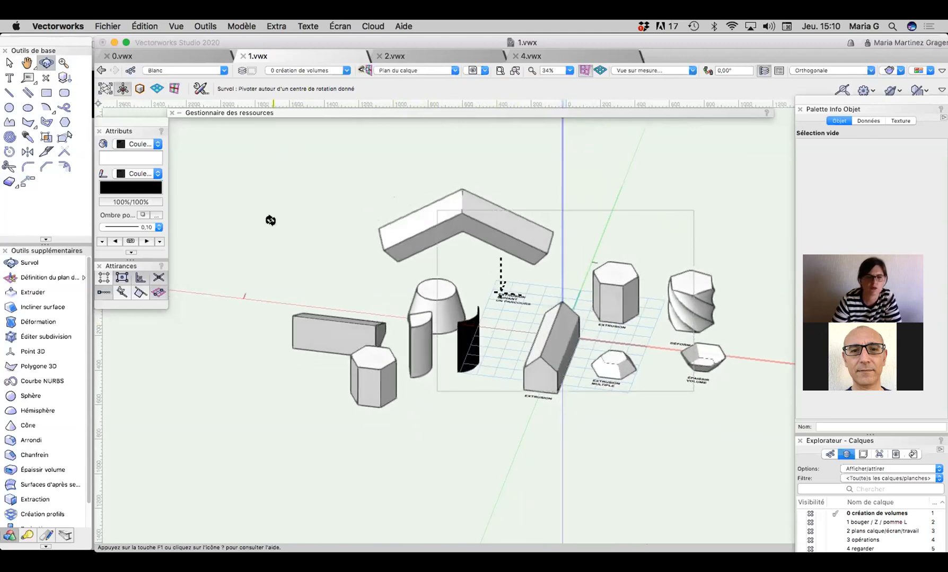
Step: Select the gabled extrusion and orbit the model around the centre of the selected object with the Survol tool
click(140, 89)
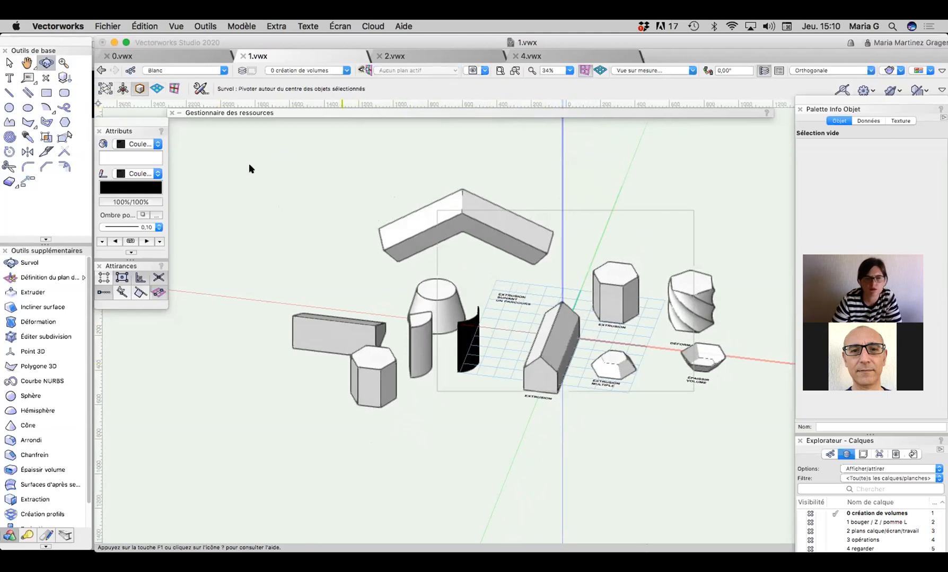
key(x)
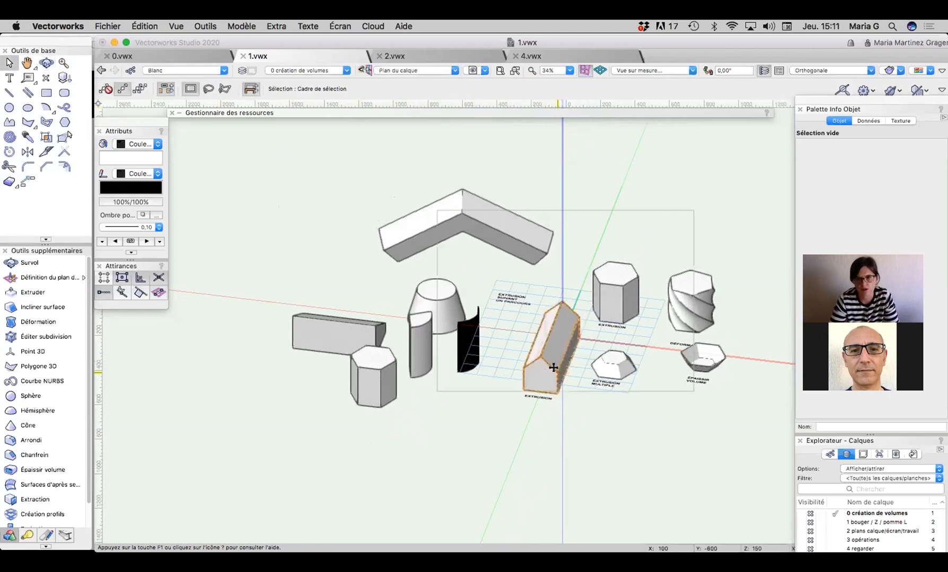
click(553, 367)
click(46, 63)
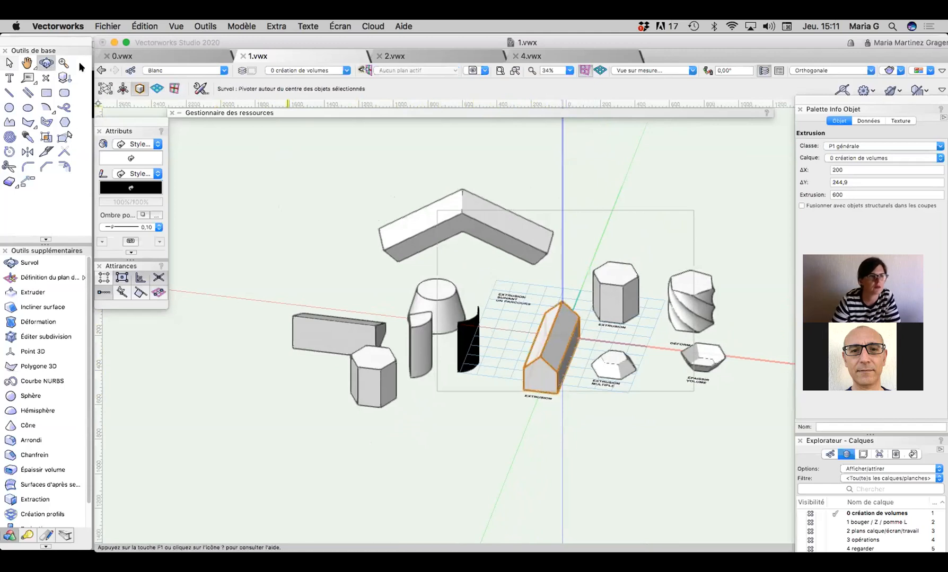
drag(570, 391, 538, 390)
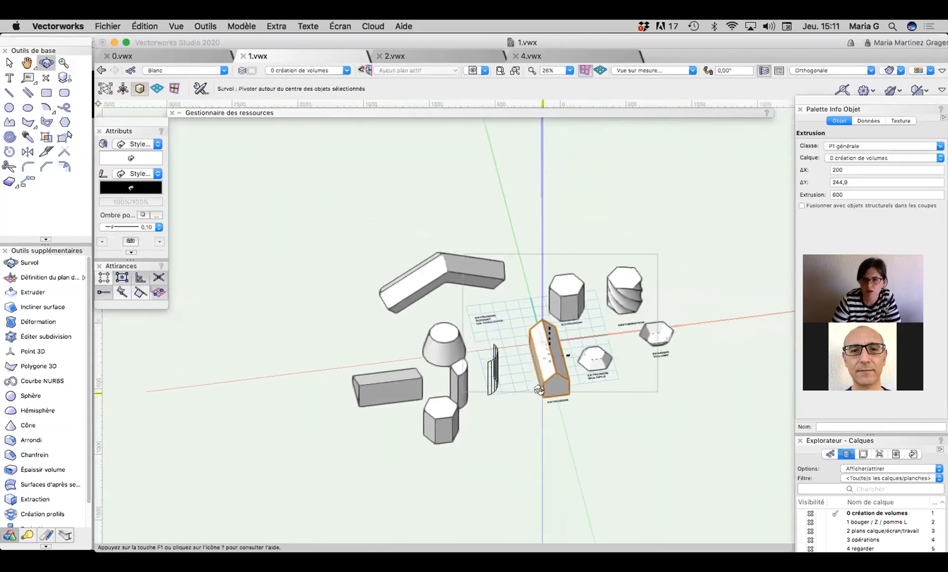
scroll(537, 391, up, 5)
scroll(533, 402, up, 3)
scroll(533, 401, down, 6)
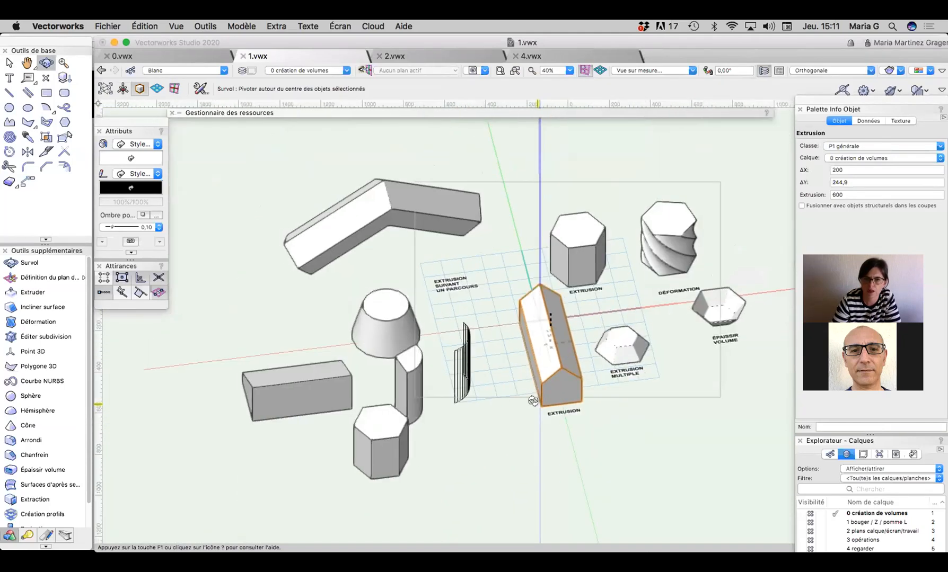
scroll(533, 401, up, 3)
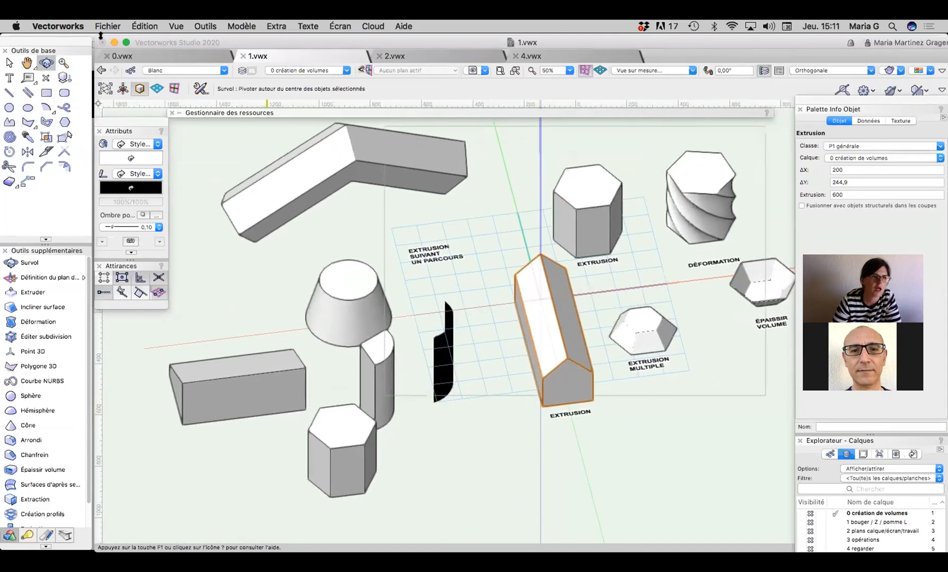
Step: Set the Survol tool to display the rotation centre and orbit the model until the gabled extrusion is seen lengthwise
click(107, 87)
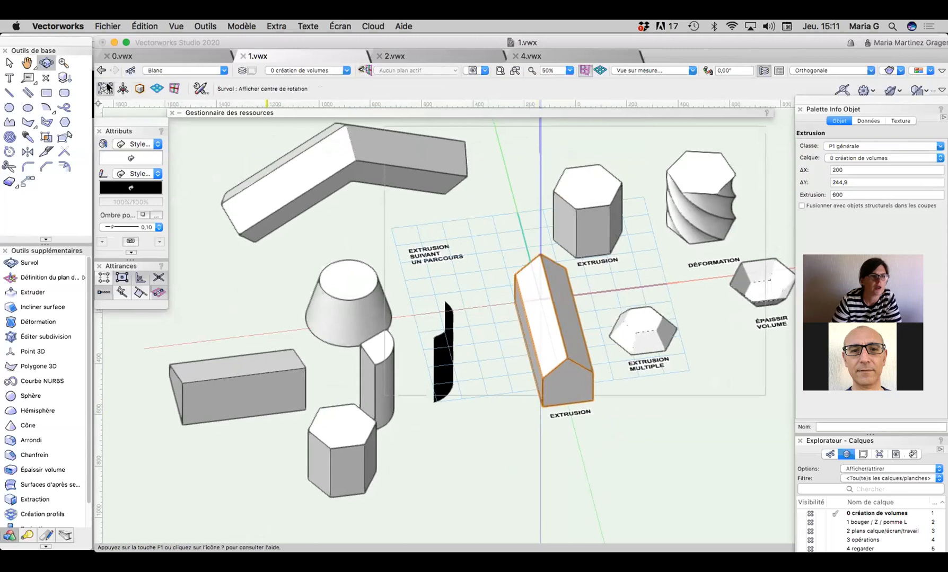
drag(541, 296, 438, 342)
drag(535, 353, 645, 355)
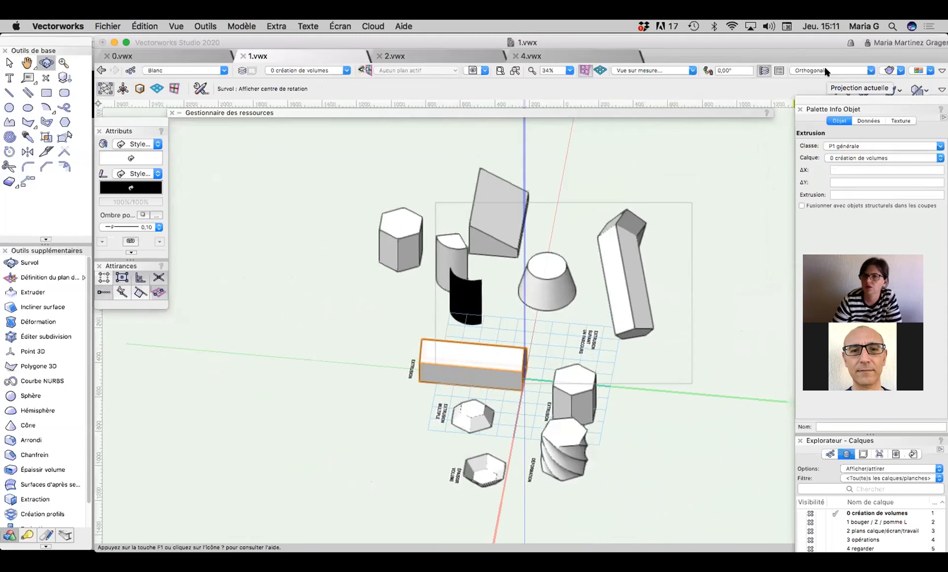
Step: Set the projection to Perspective normale and orbit around the volumes to view them from low and high angles
click(826, 71)
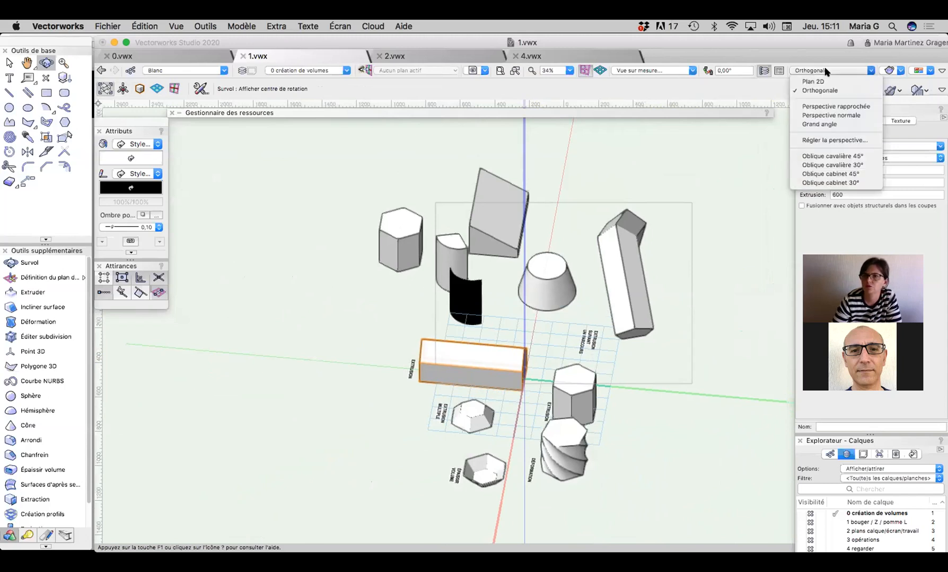
click(846, 115)
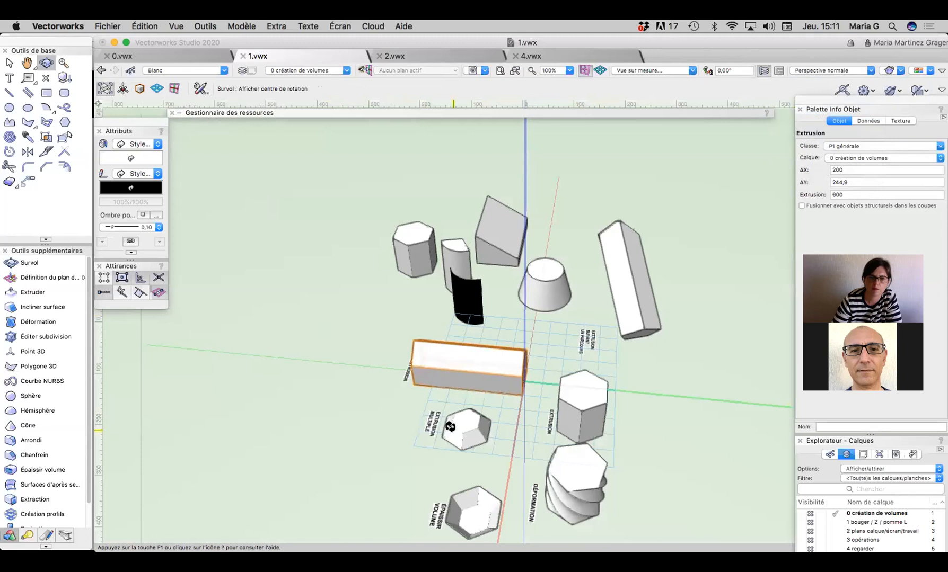
drag(450, 427, 476, 239)
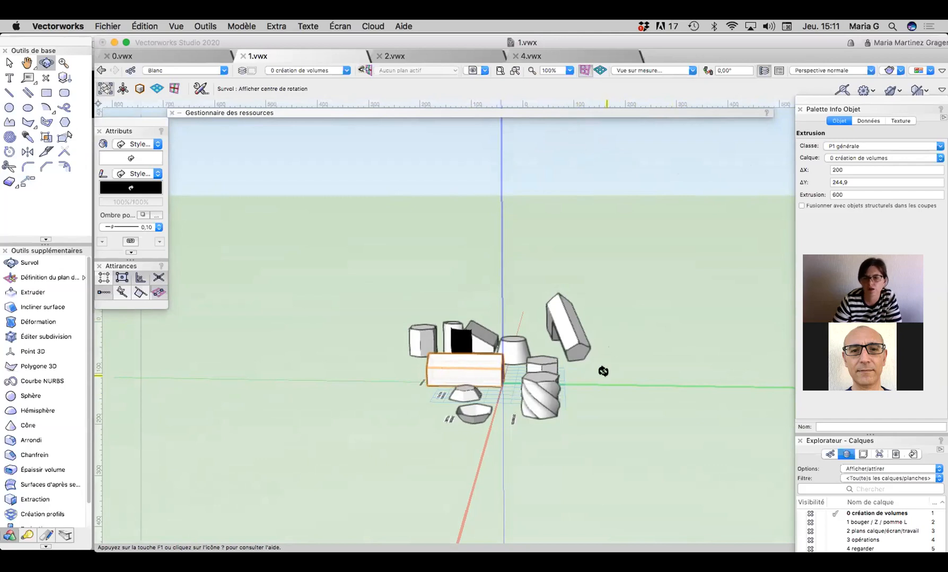
drag(602, 387, 594, 453)
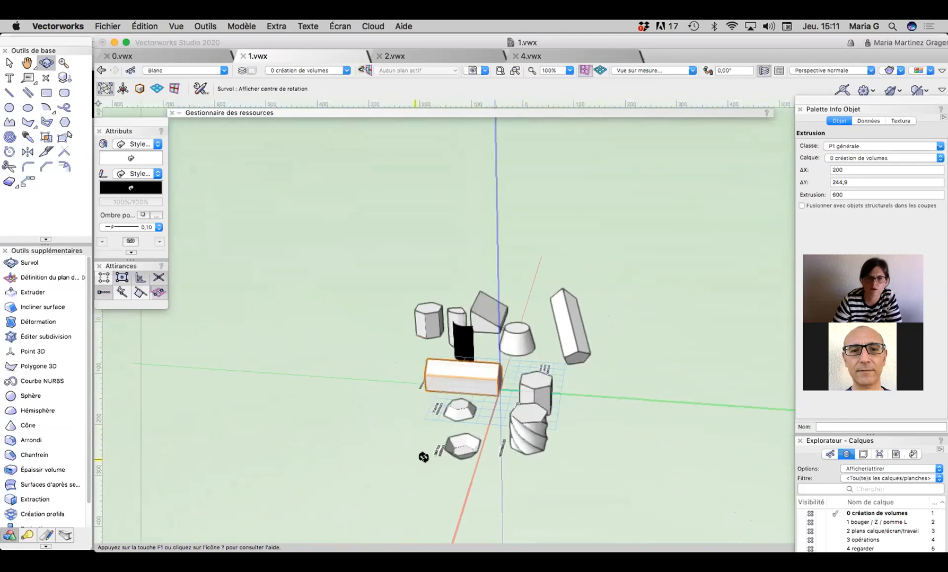
drag(423, 454, 539, 379)
scroll(480, 428, up, 5)
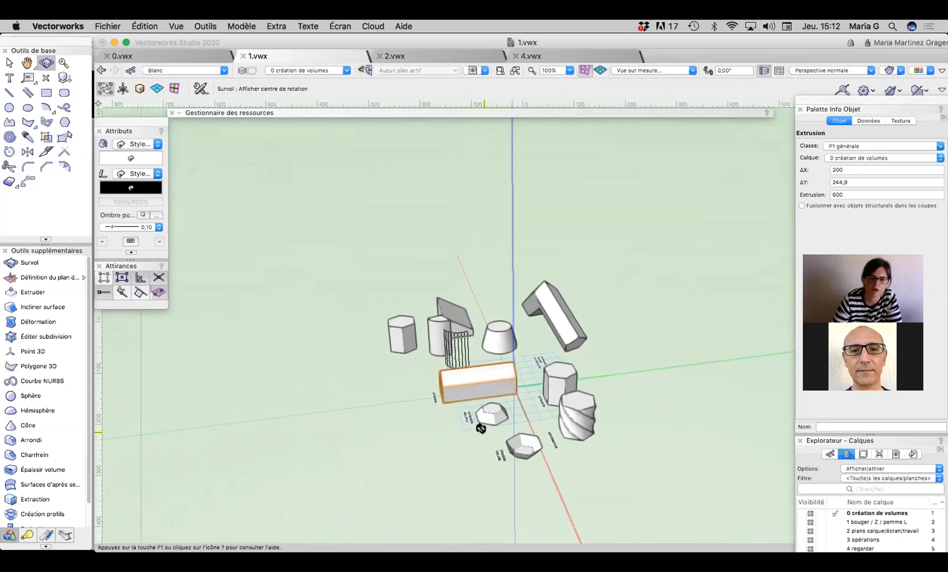
scroll(480, 428, up, 1)
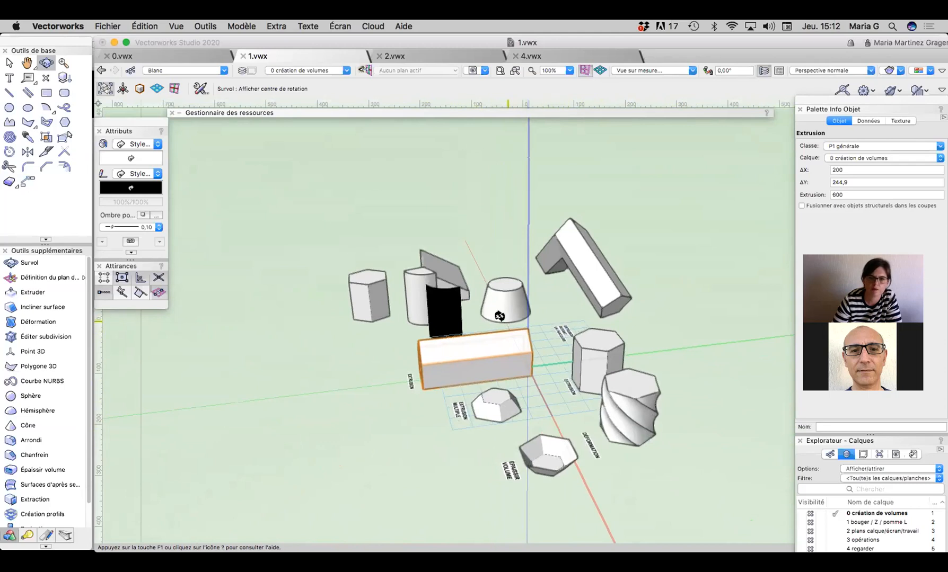
Step: Set the projection to Orthogonale and orbit the volumes with the Survol tool until the gabled extrusion is seen diagonally
drag(360, 323, 379, 370)
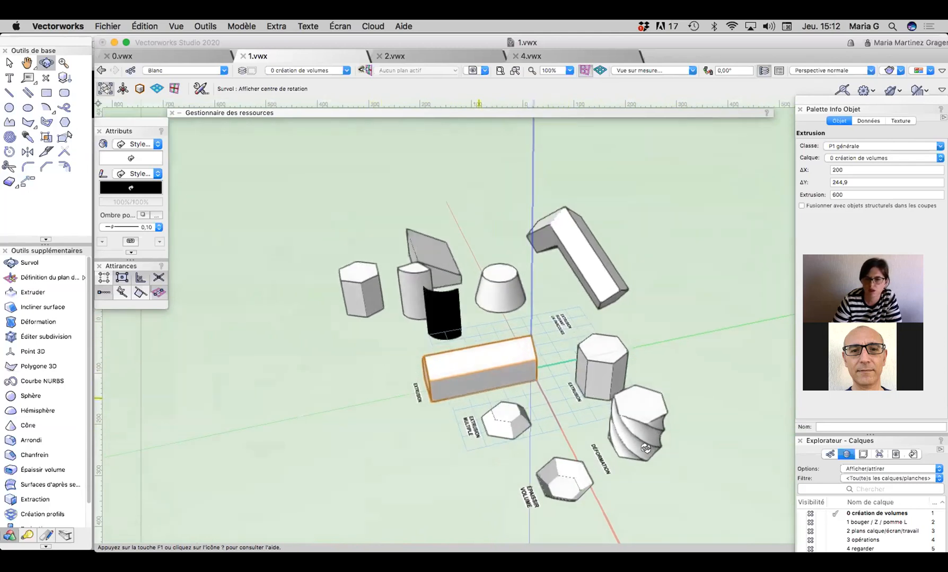
click(798, 72)
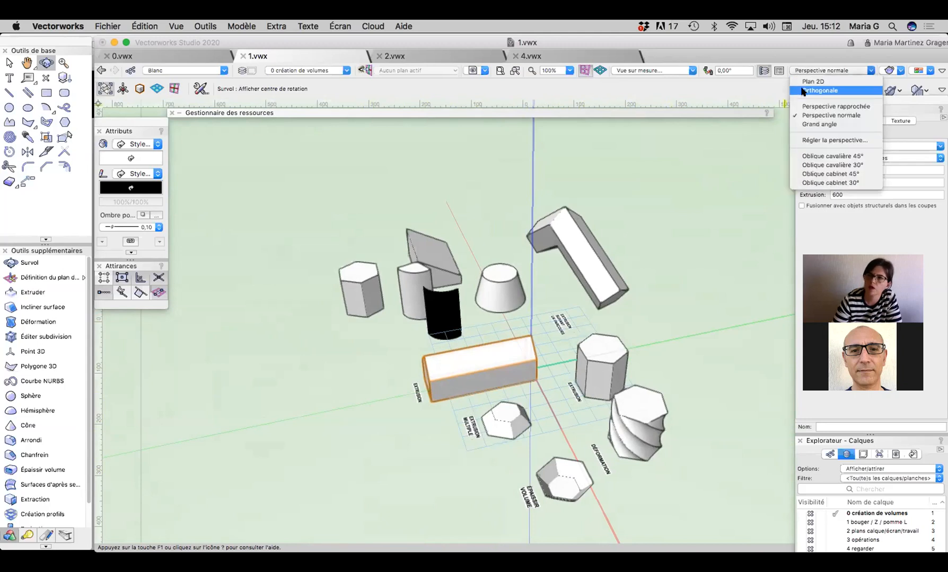
click(816, 91)
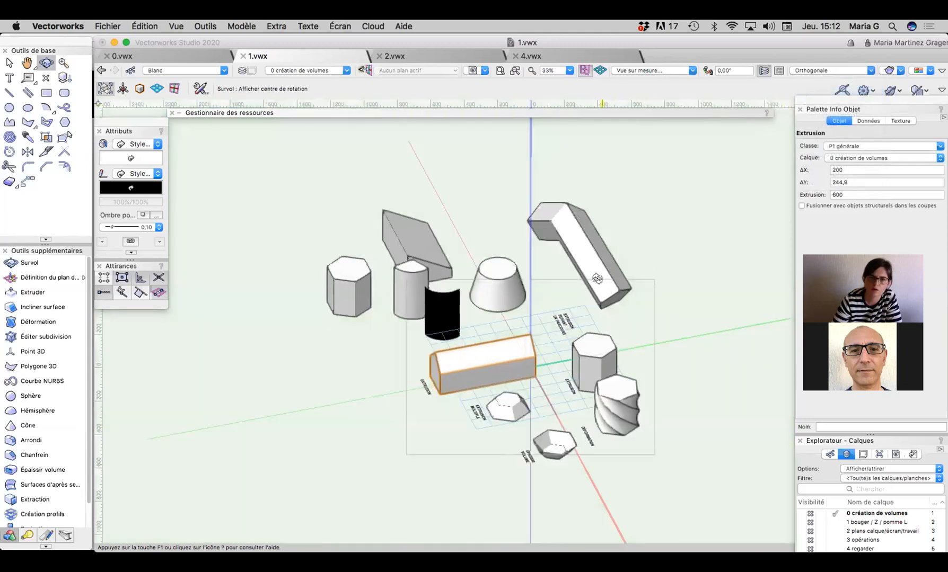
drag(388, 389, 526, 419)
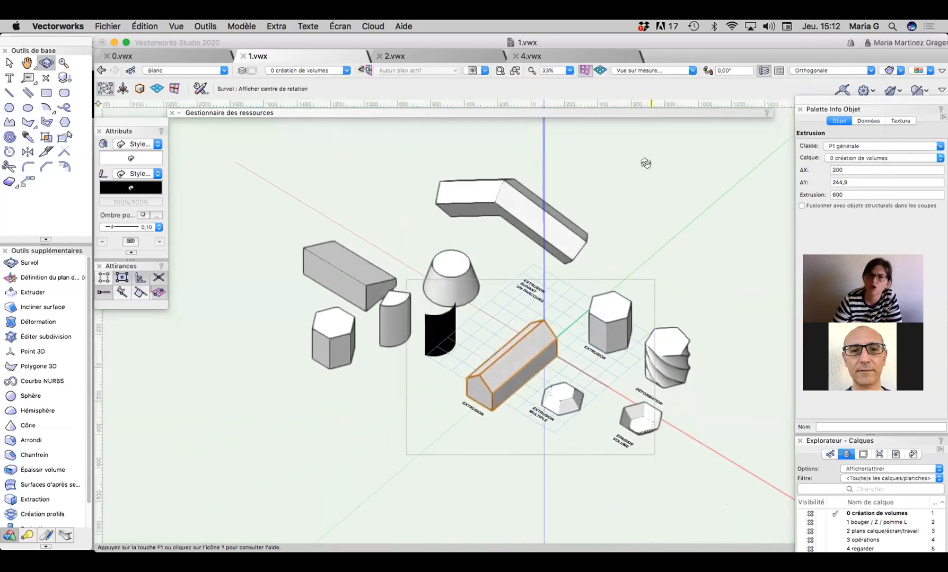
click(667, 69)
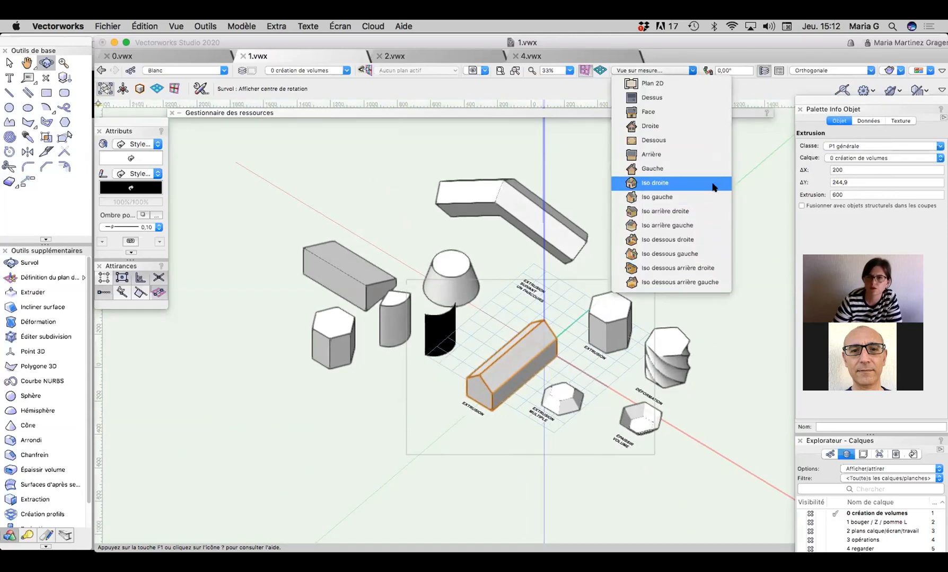
click(803, 66)
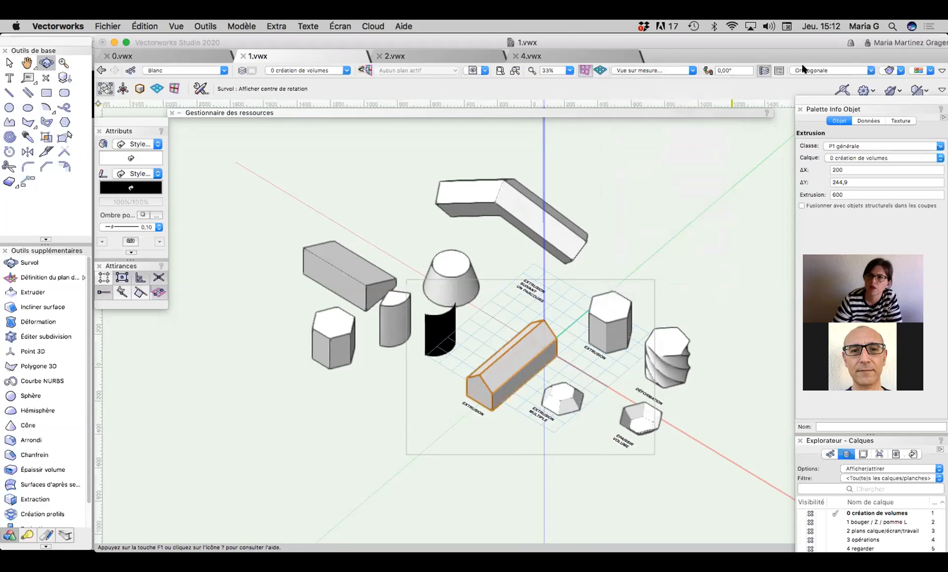
double_click(187, 112)
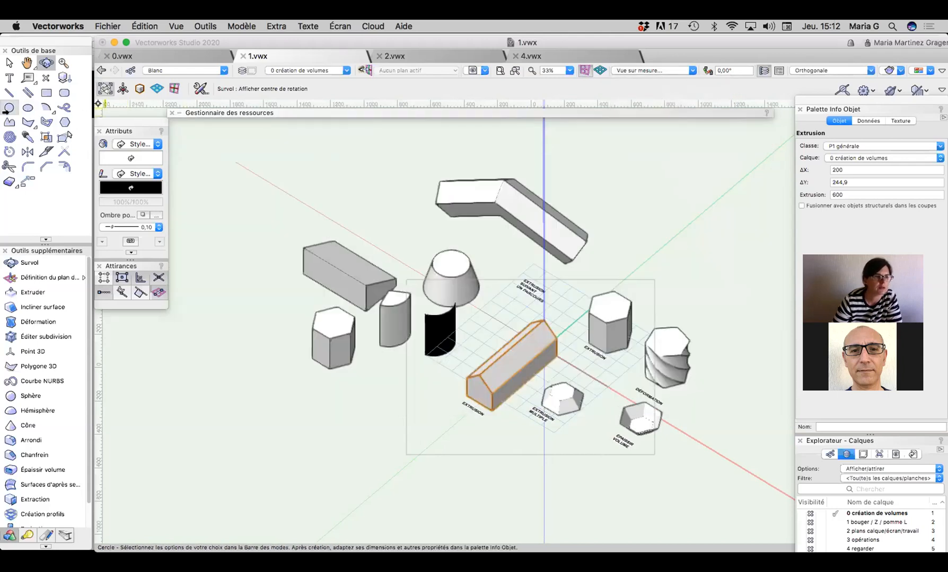
click(175, 27)
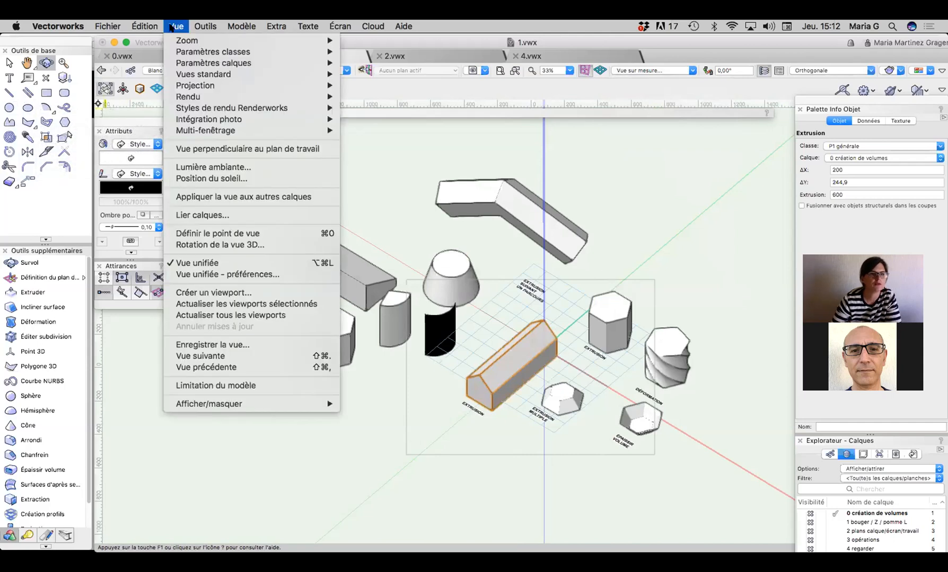
mouse_move(219, 95)
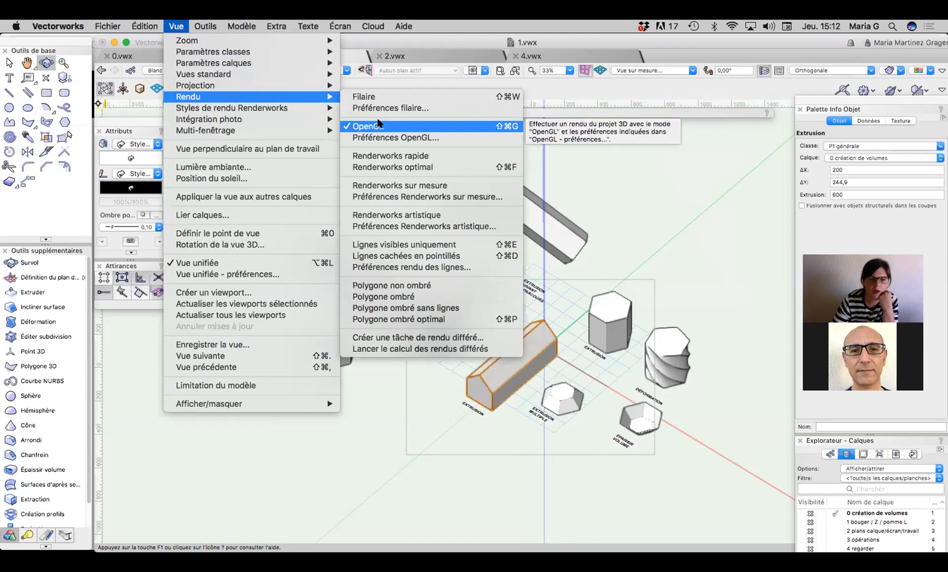
click(602, 244)
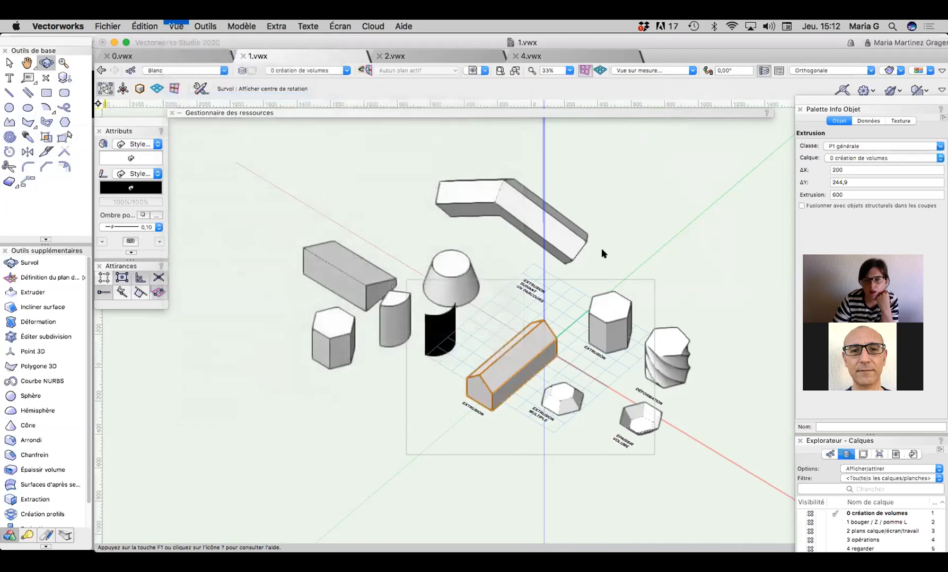
Step: Orbit the volumes to a lower angle and render them with Lignes visibles uniquement
mouse_move(590, 308)
mouse_down()
mouse_move(498, 265)
mouse_move(452, 343)
mouse_move(548, 360)
mouse_up()
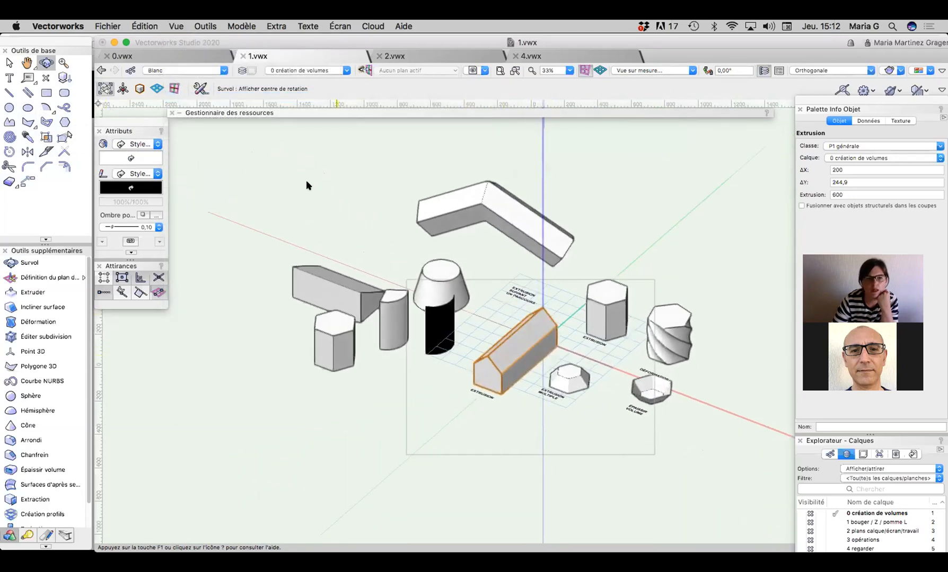
click(176, 26)
mouse_move(200, 55)
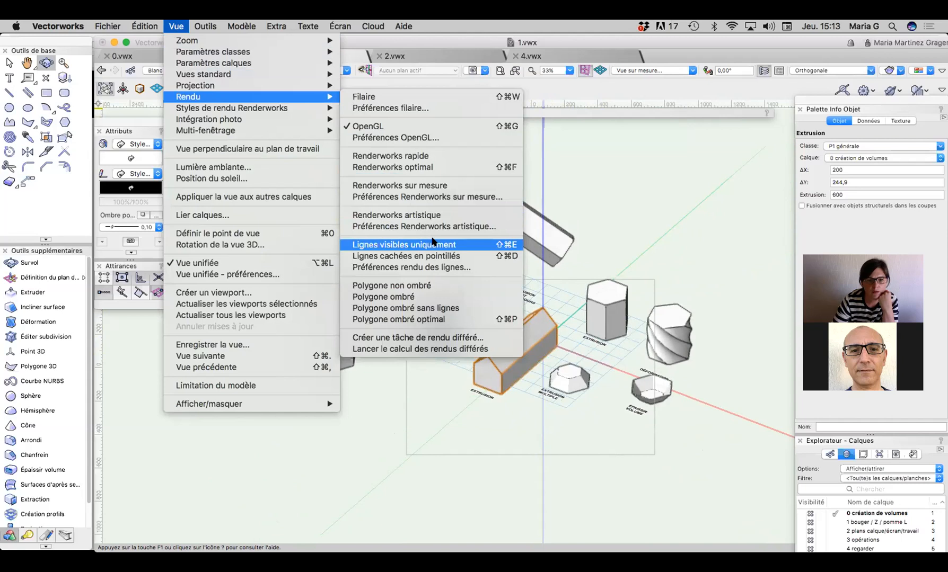
click(435, 245)
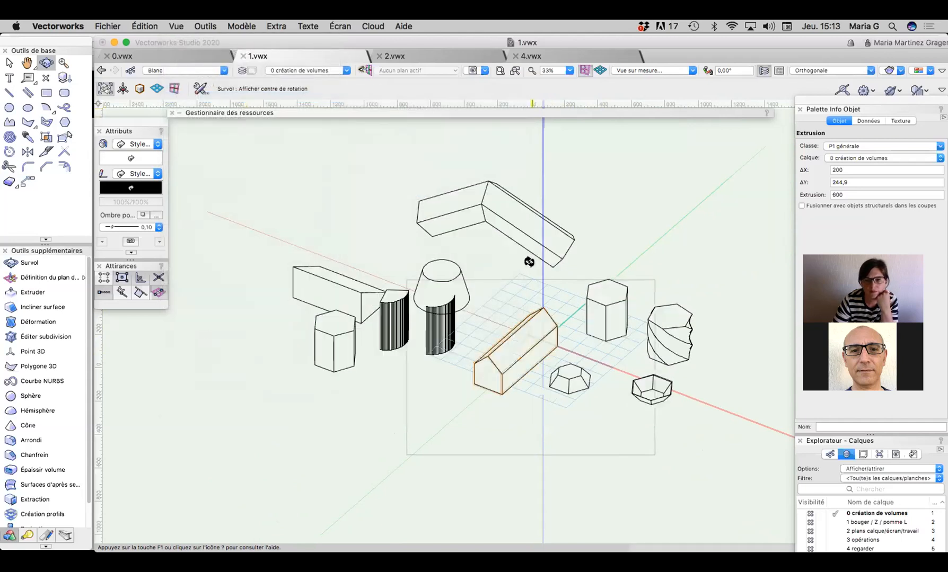
Step: Orbit the line-rendered model, switching its rendering to Filaire to keep orbiting the volumes as wireframes
drag(494, 283, 428, 274)
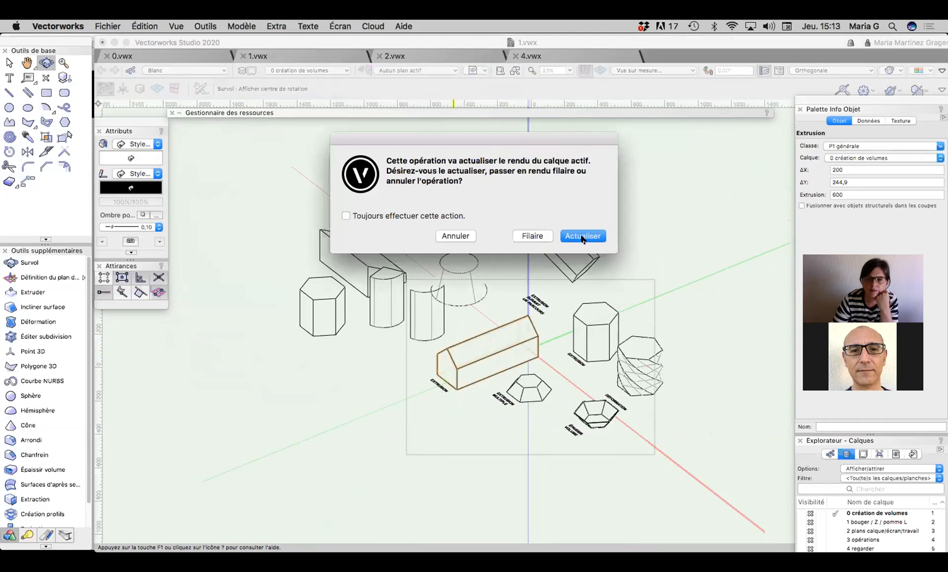
click(532, 236)
drag(519, 328, 490, 342)
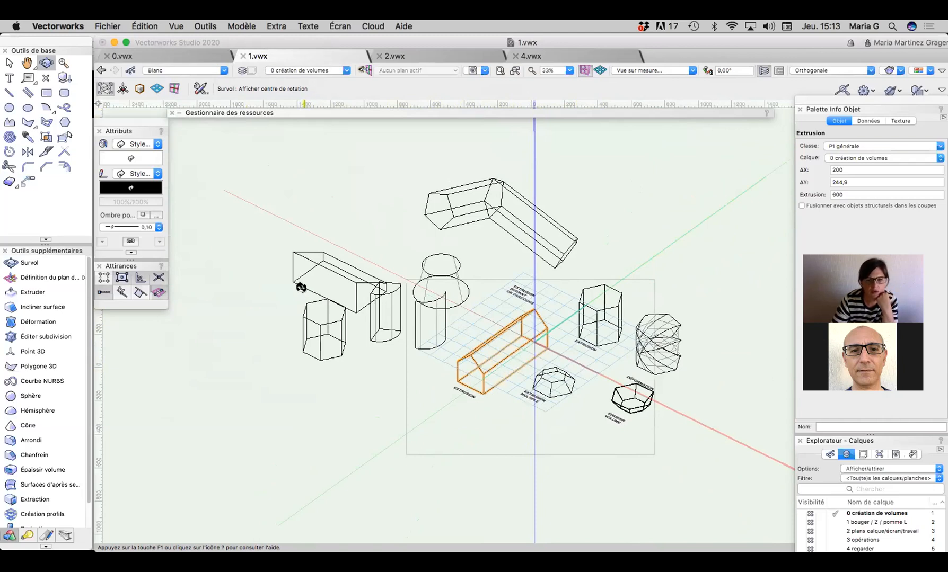
Step: Set the rendering mode to OpenGL and orbit the shaded volumes around to another side
click(175, 26)
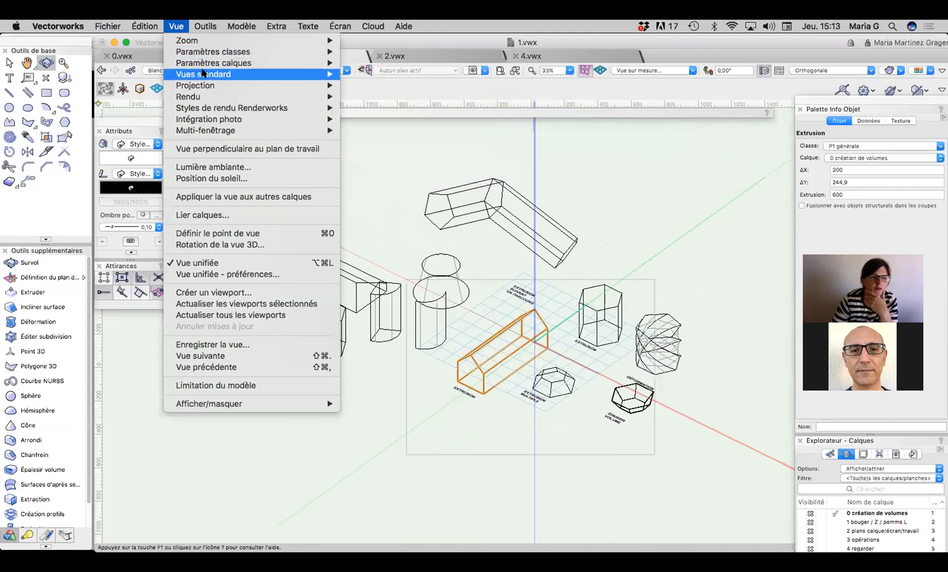
mouse_move(228, 97)
click(371, 127)
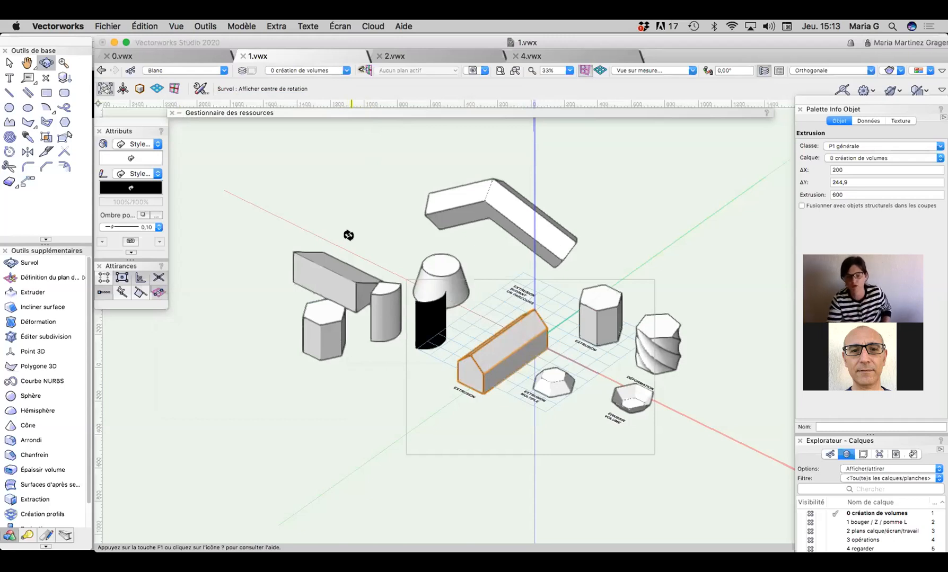
drag(354, 288, 602, 301)
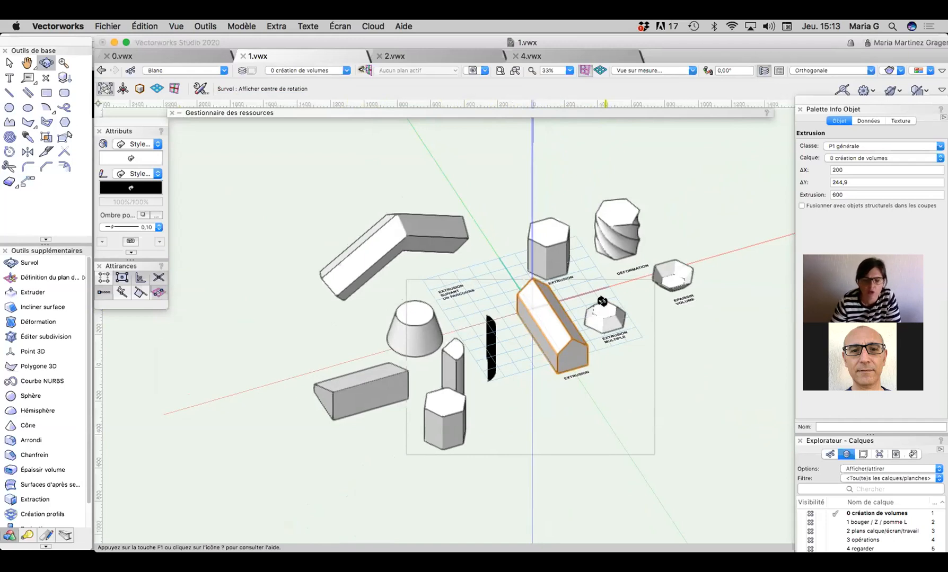
Step: Activate multi-fenêtrage and uncover the view pane's label by lowering the Attributs palette and closing the Gestionnaire des ressources
click(175, 26)
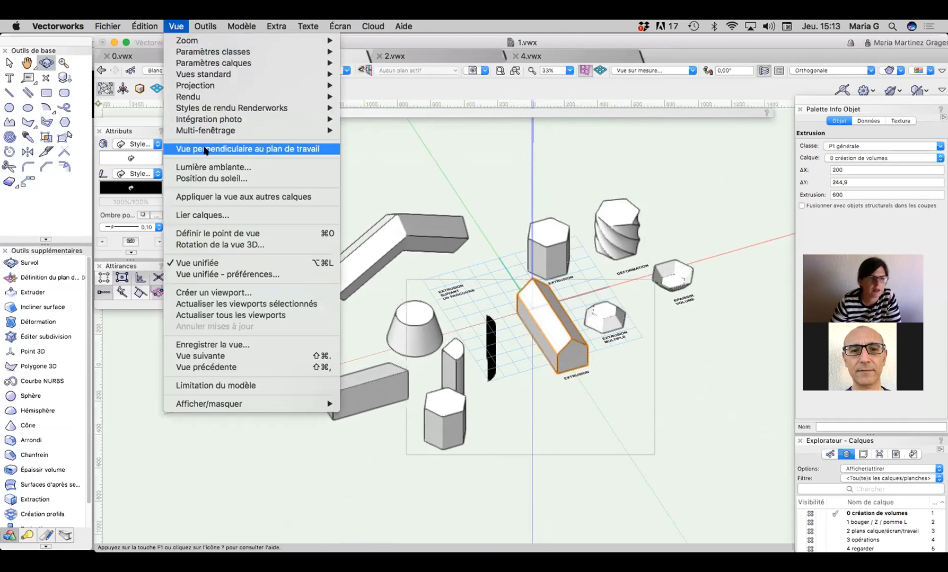
mouse_move(208, 134)
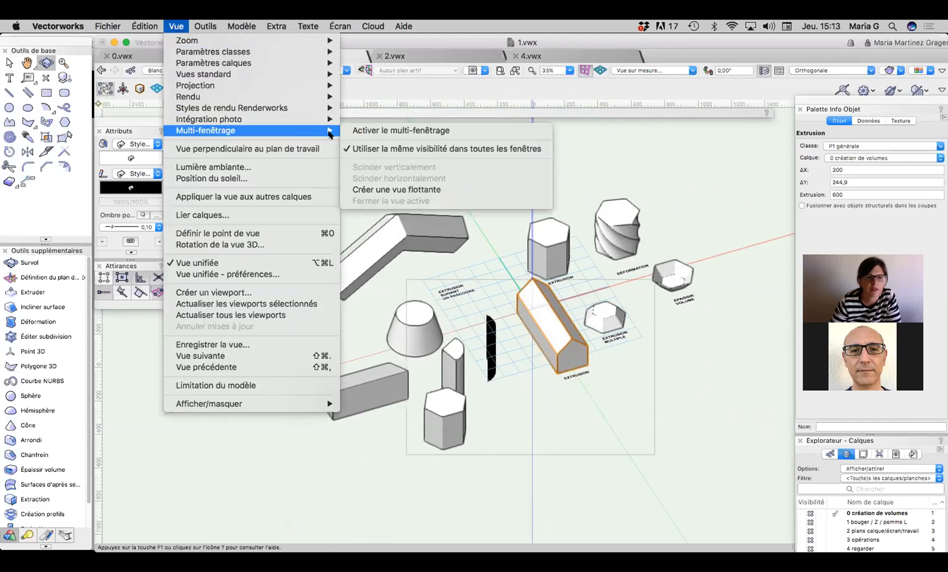
click(354, 131)
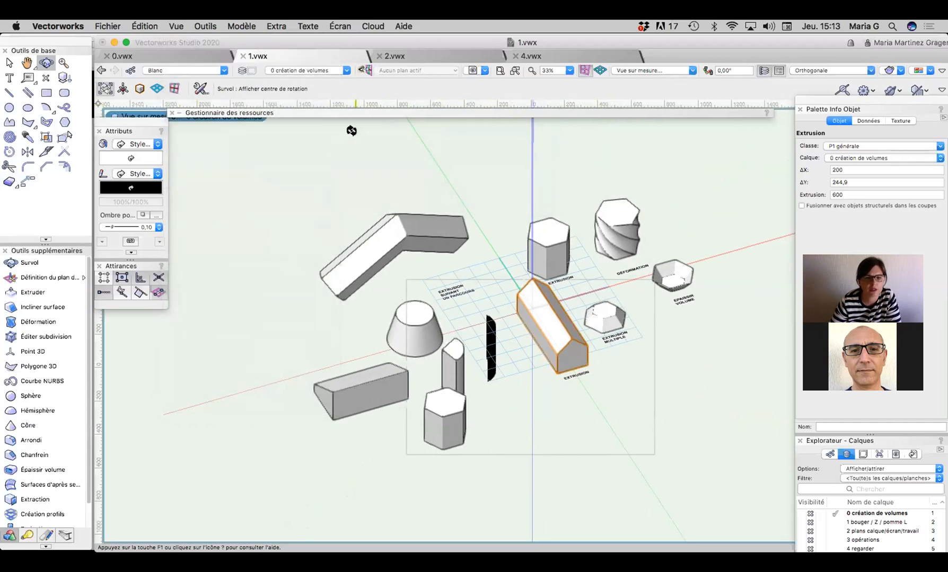
drag(116, 119, 108, 185)
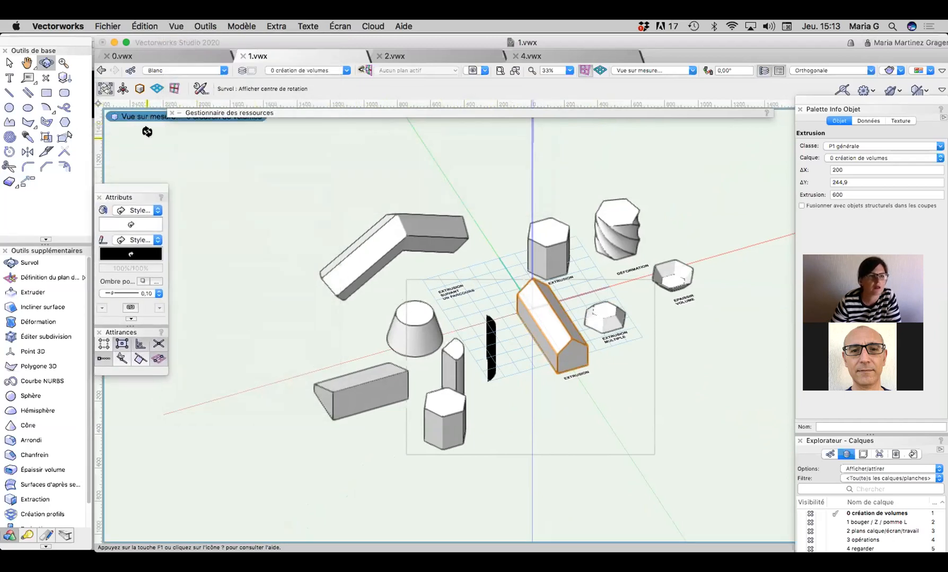
drag(216, 114, 212, 232)
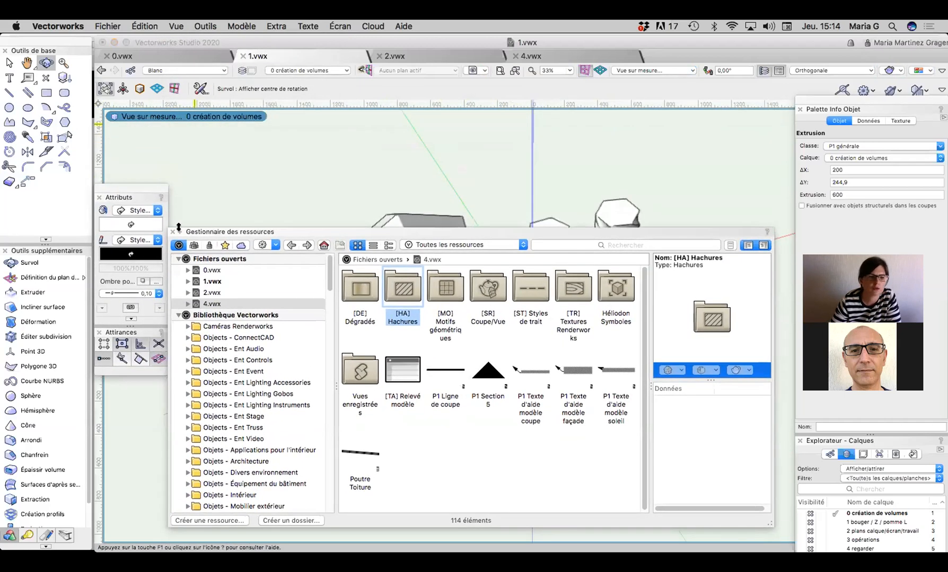
click(169, 231)
Step: Split the view vertically into two panes and set the second pane to the Iso droite view
click(175, 26)
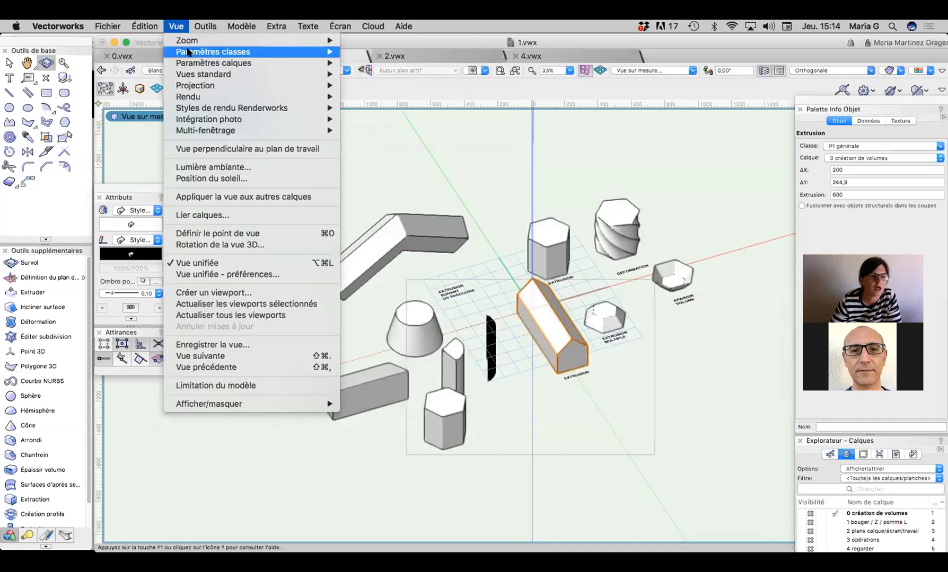
mouse_move(225, 130)
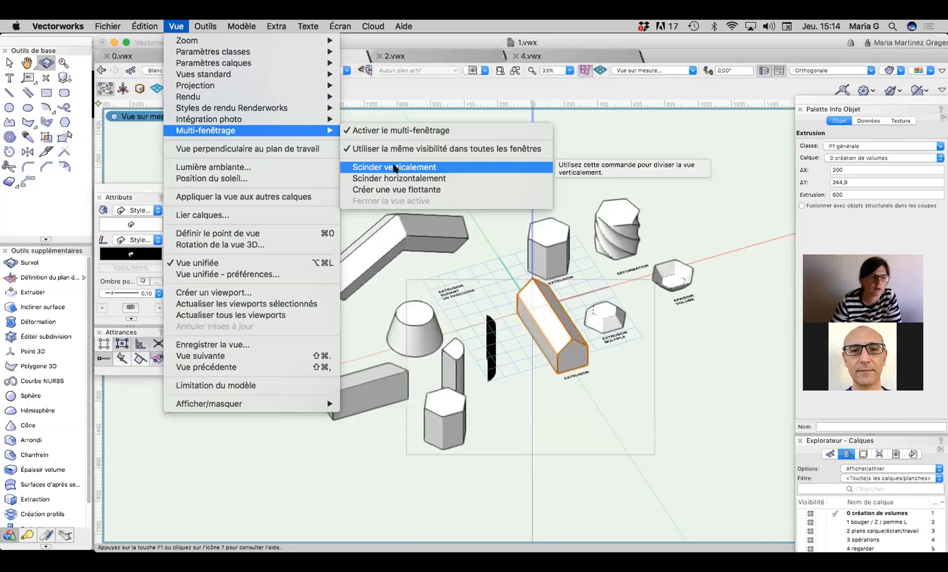
click(391, 166)
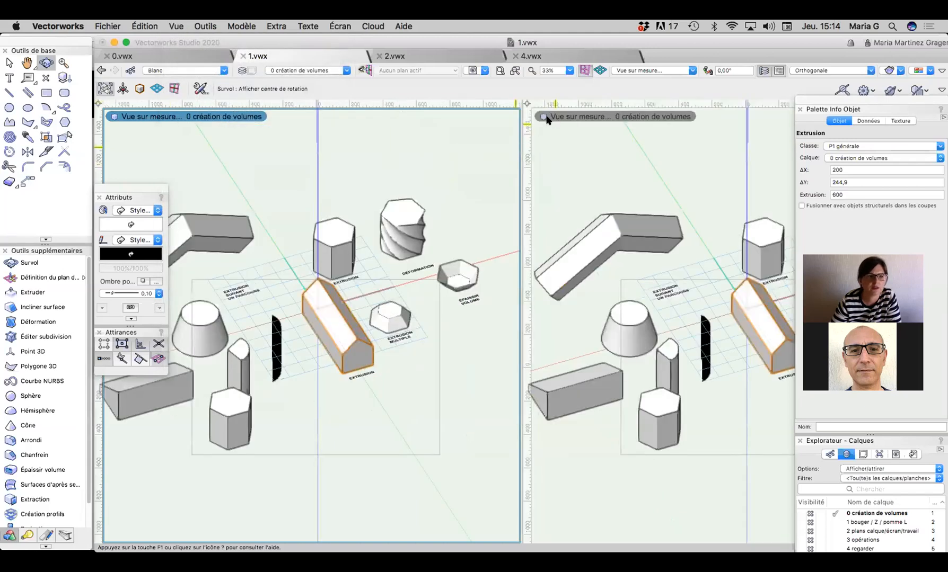
click(540, 114)
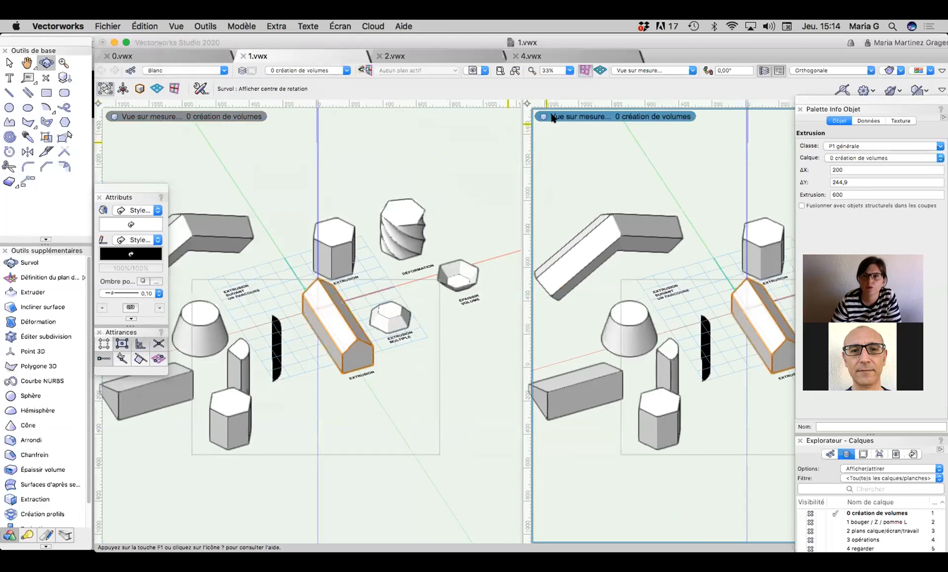
click(660, 69)
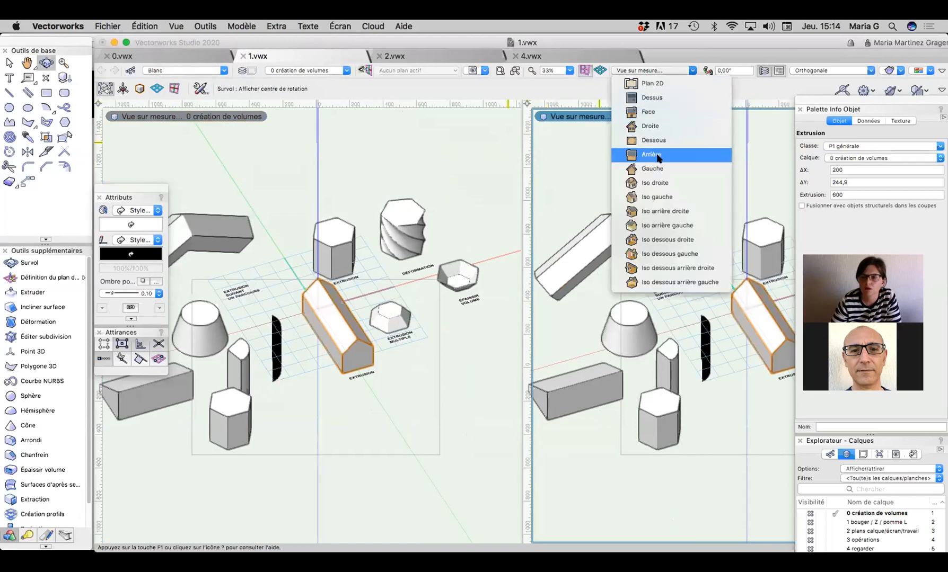
click(655, 183)
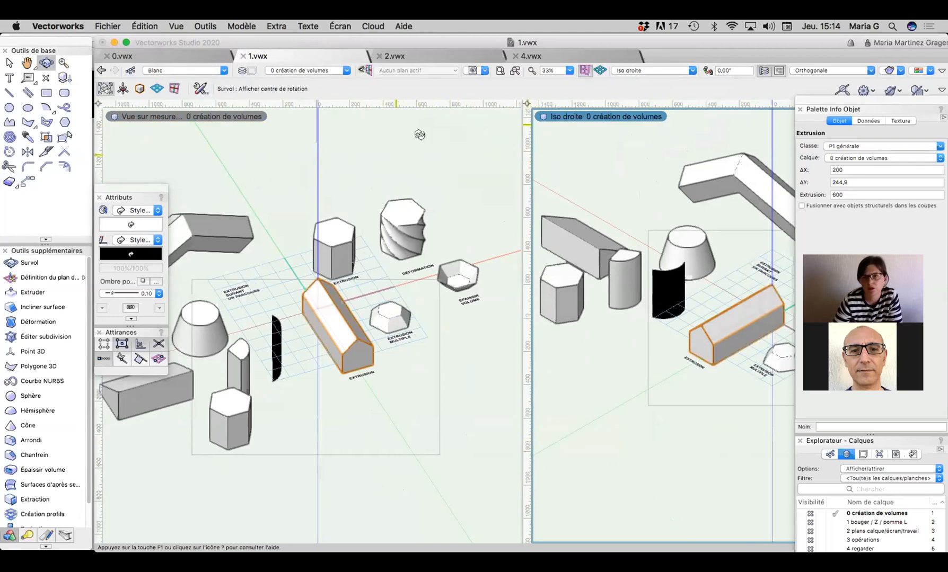
Step: Deactivate multi-fenêtrage to return to a single view pane
click(174, 27)
mouse_move(259, 134)
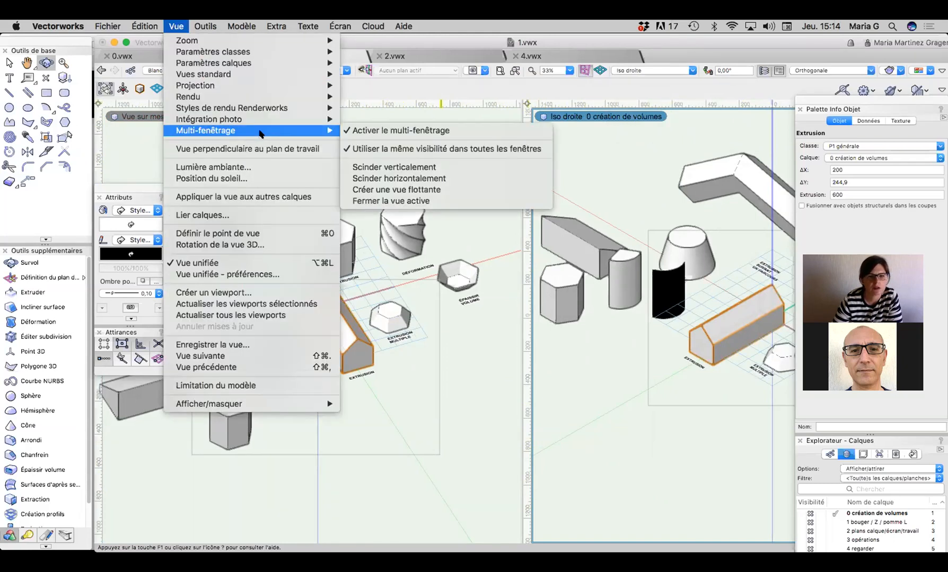
click(349, 131)
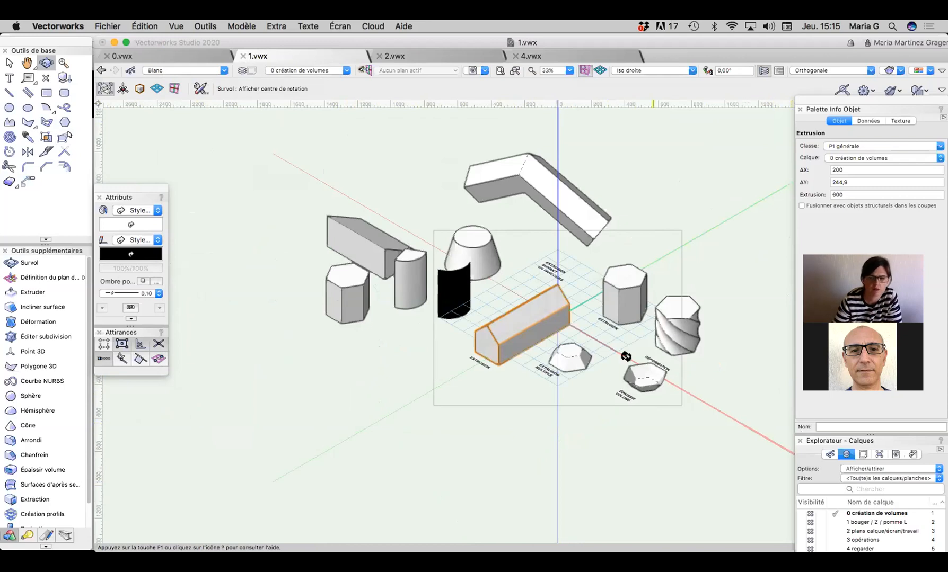
Step: Select the hexagonal extrusion beside the grid, and draw a rectangle about 438 by 253 on the layer plane in front of the volumes
click(10, 63)
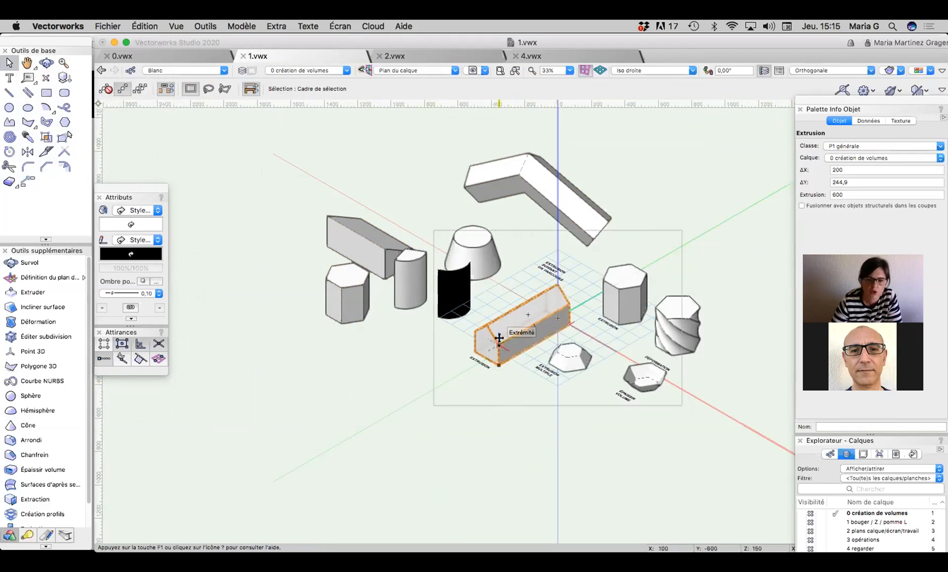
click(637, 283)
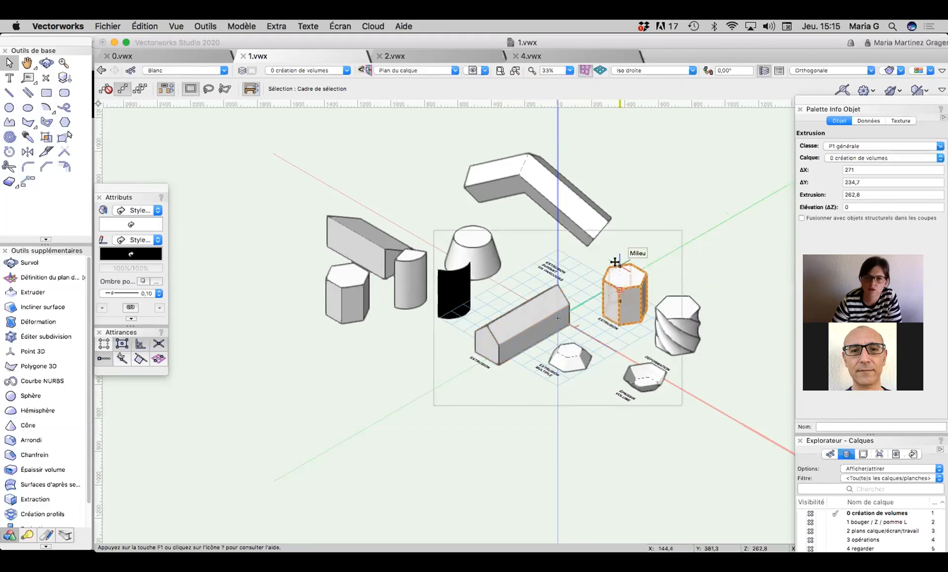
click(46, 93)
click(476, 406)
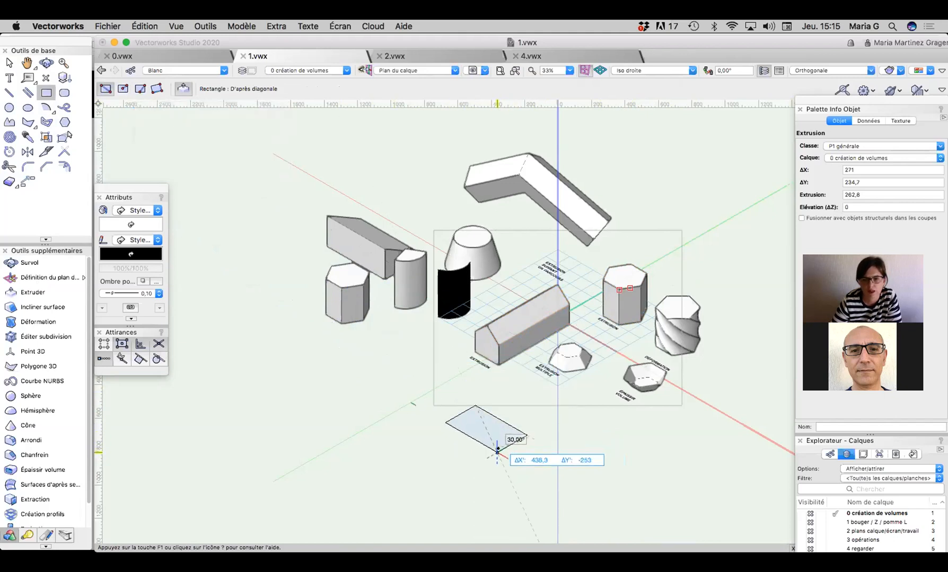
click(497, 450)
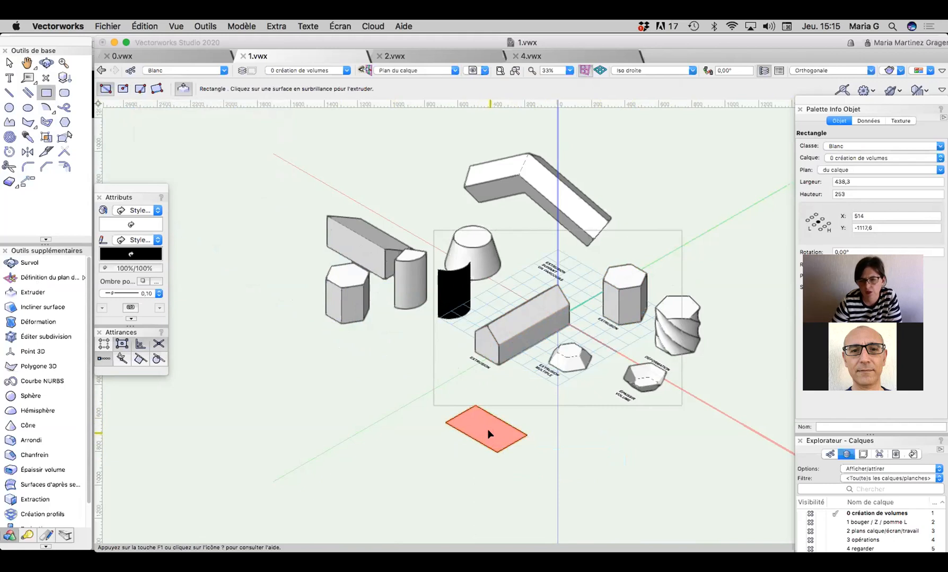
Step: Extrude the rectangle upward by about 400 into a box, and move the box slightly in front of the gabled volume
drag(487, 429, 498, 377)
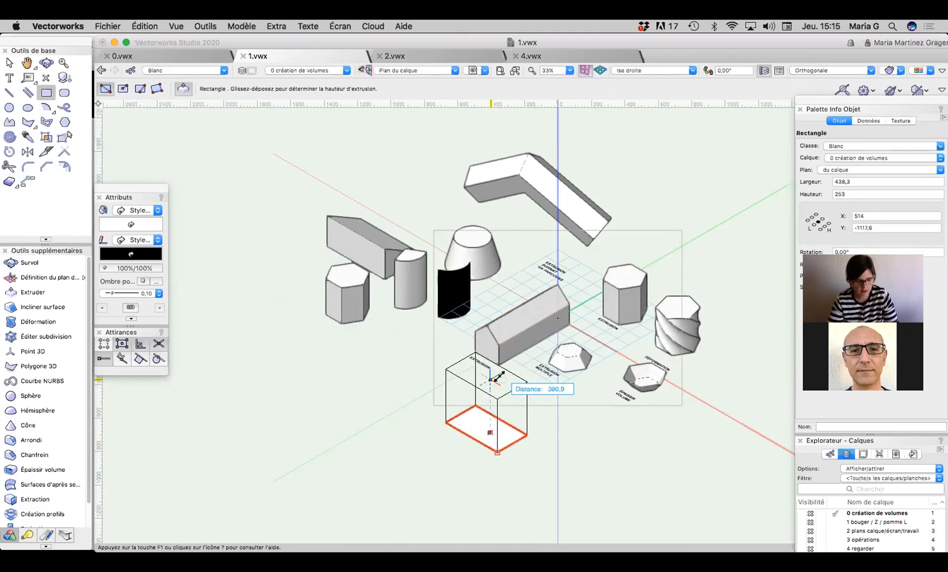
key(Tab)
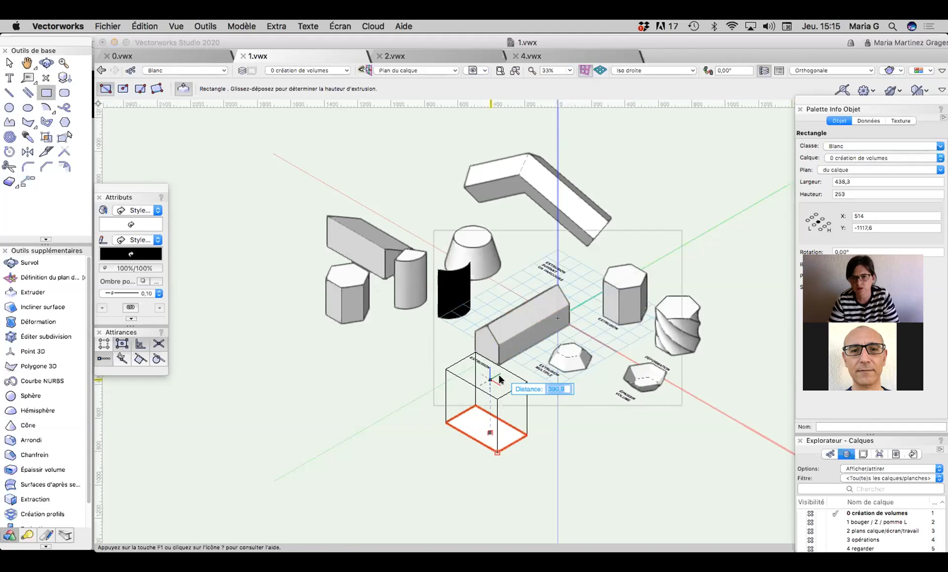
text(250)
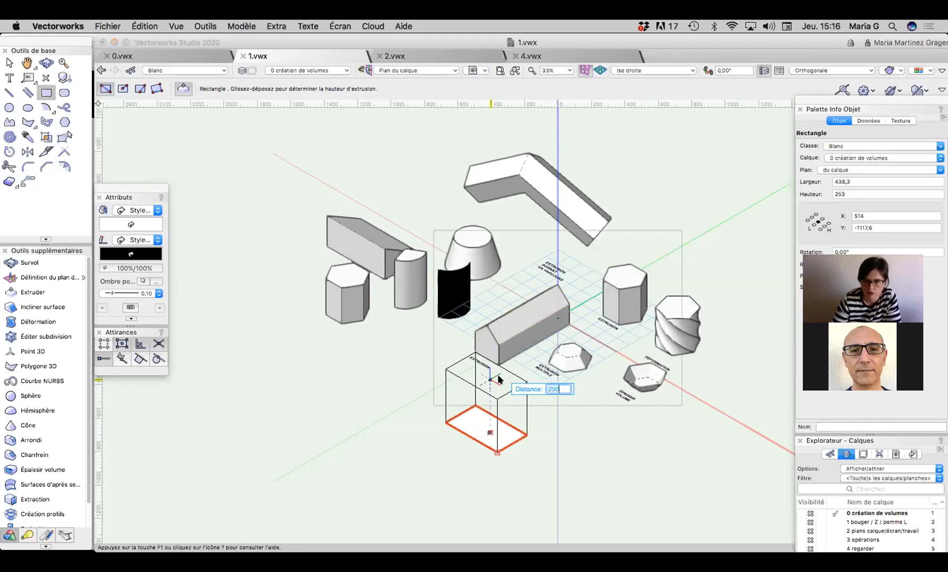
click(498, 378)
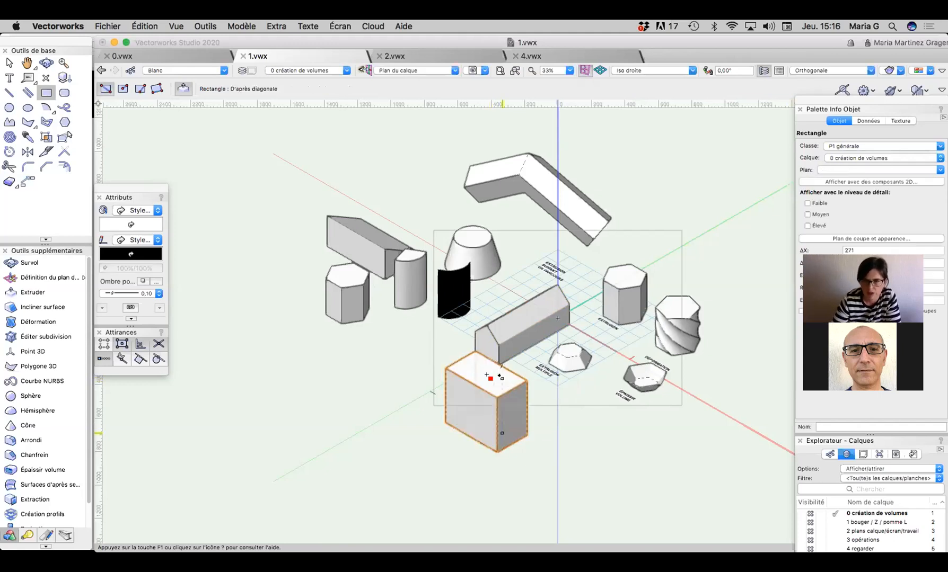
click(9, 61)
drag(501, 397, 541, 427)
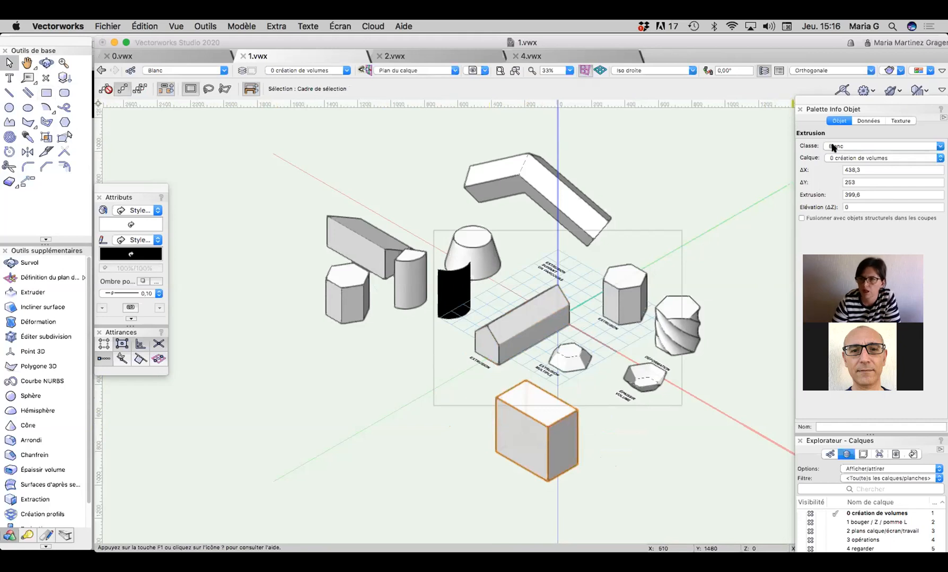
Step: Set the selected box's extrusion height to 600
click(853, 206)
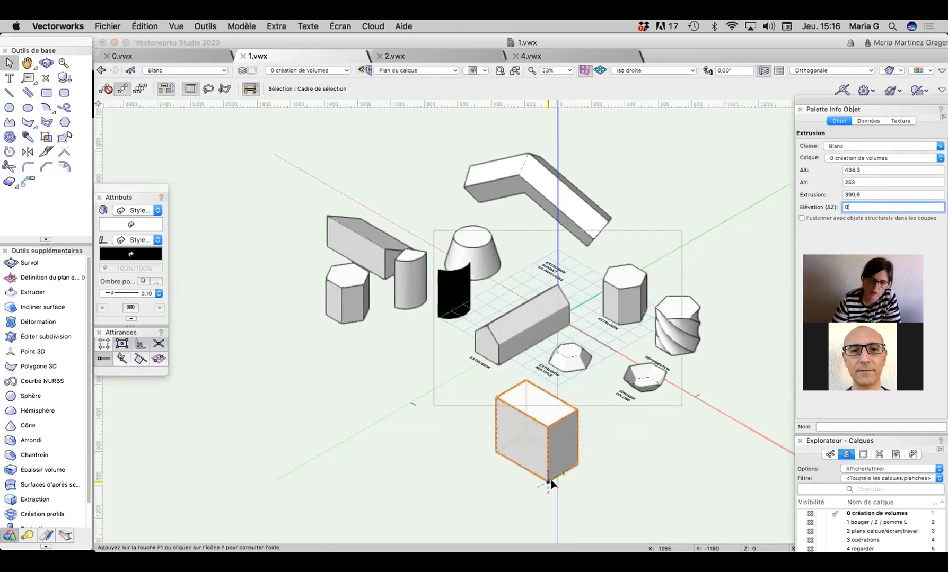
click(855, 194)
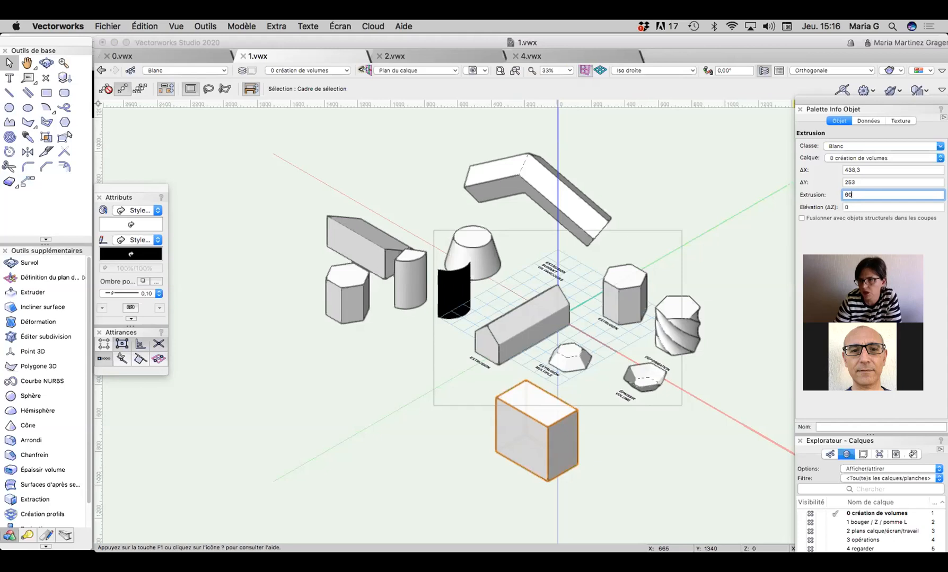
key(Return)
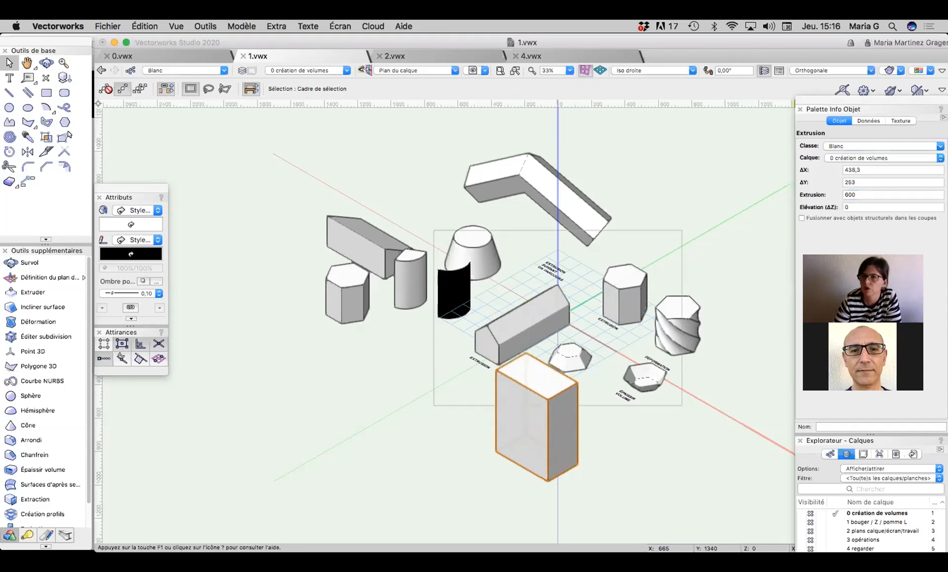
Step: Set the box's extrusion height to 300, and reselect the box
click(855, 195)
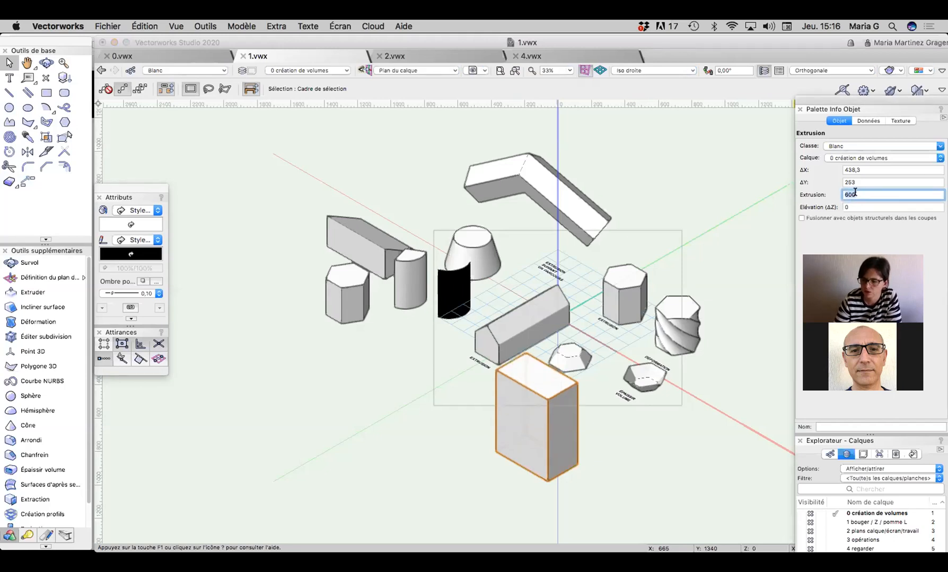
key(Return)
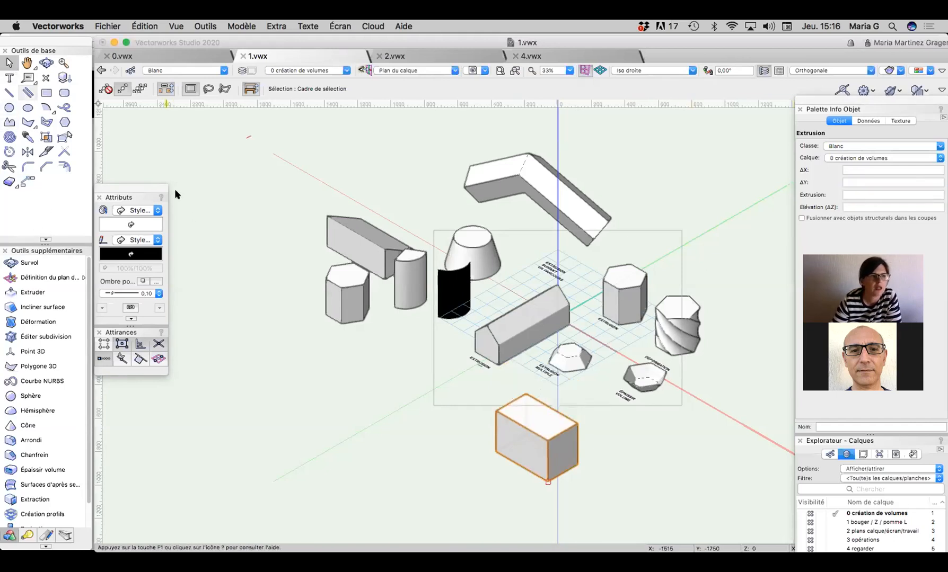
click(207, 217)
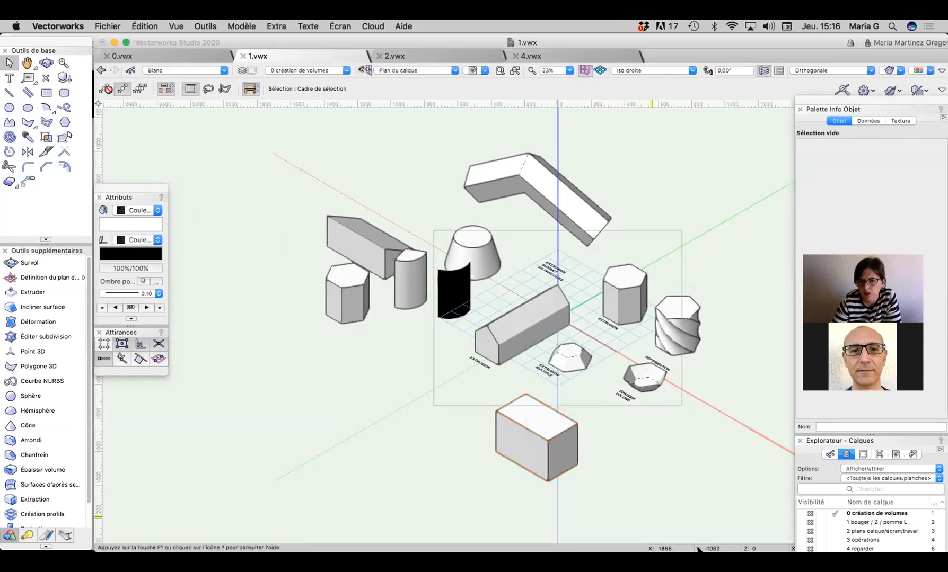
click(567, 449)
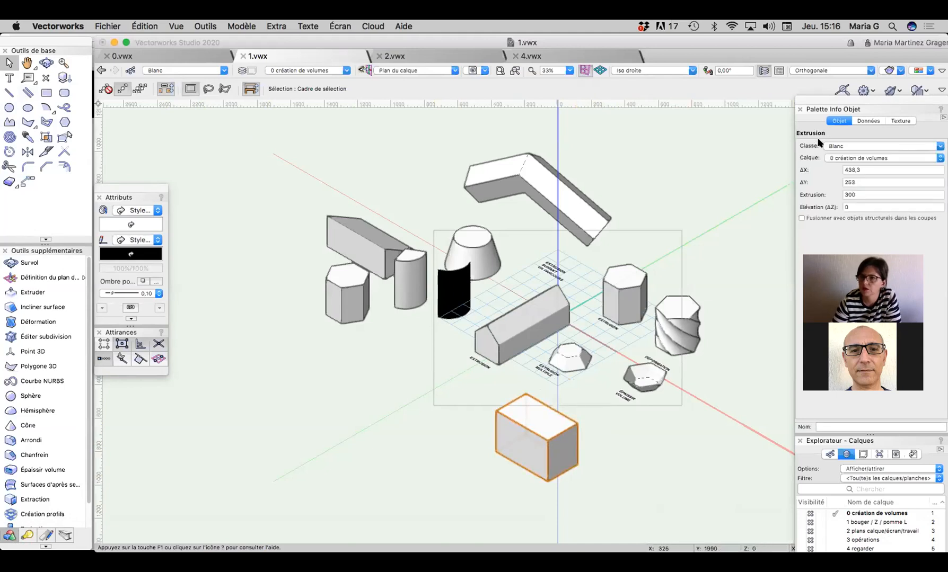
Step: In the box's extrusion profile, reduce the rectangle's height to 126.5 and draw an adjoining irregular polygon about 438 by 701
double_click(565, 431)
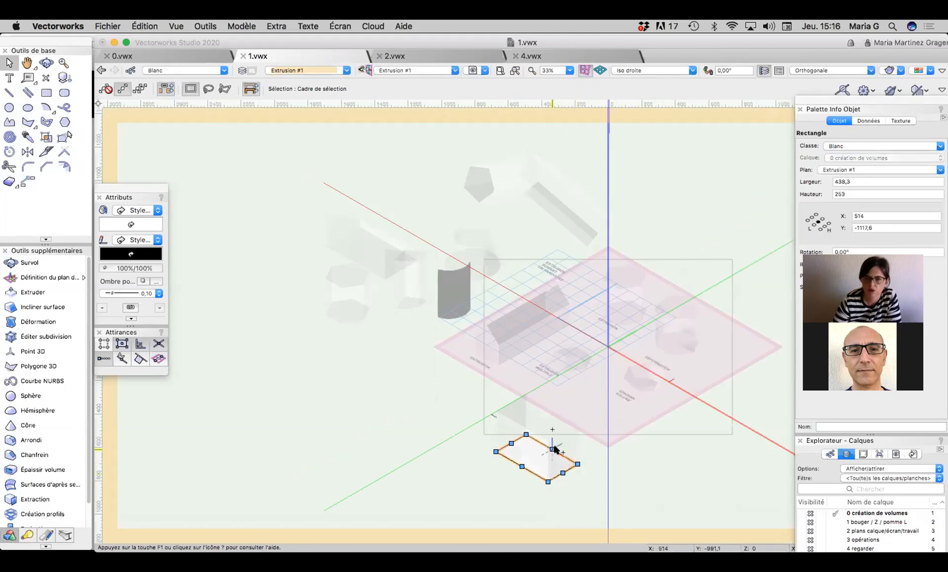
drag(553, 450, 536, 458)
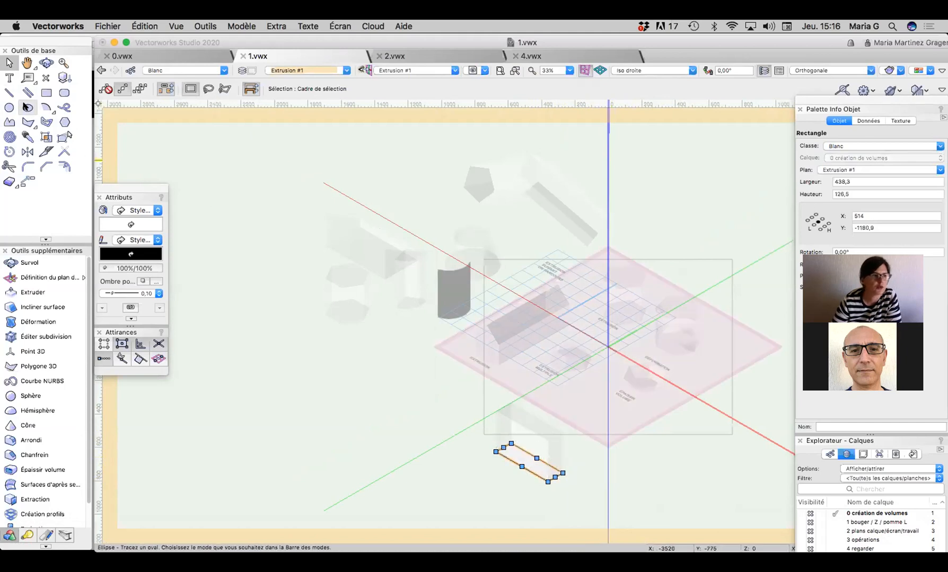
click(28, 122)
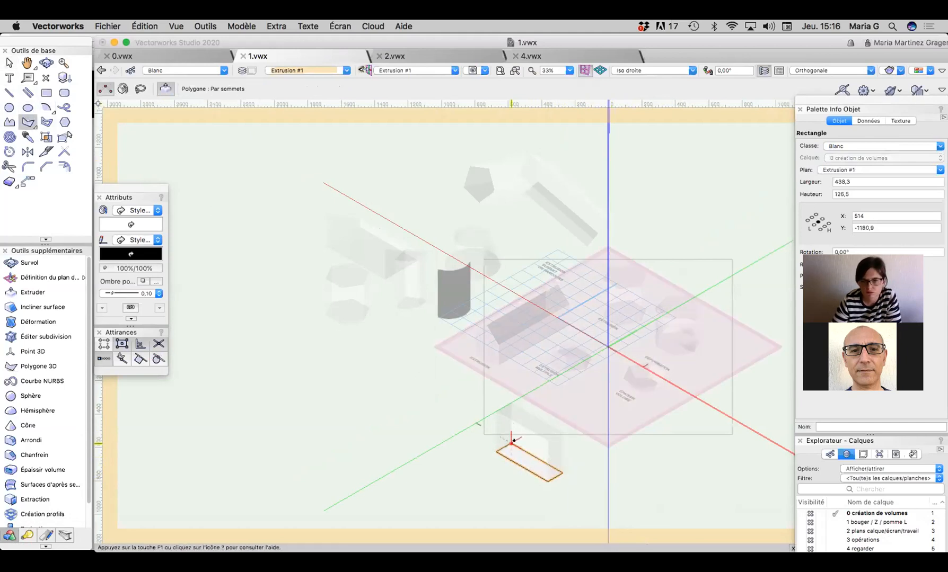
click(511, 443)
click(579, 405)
click(578, 440)
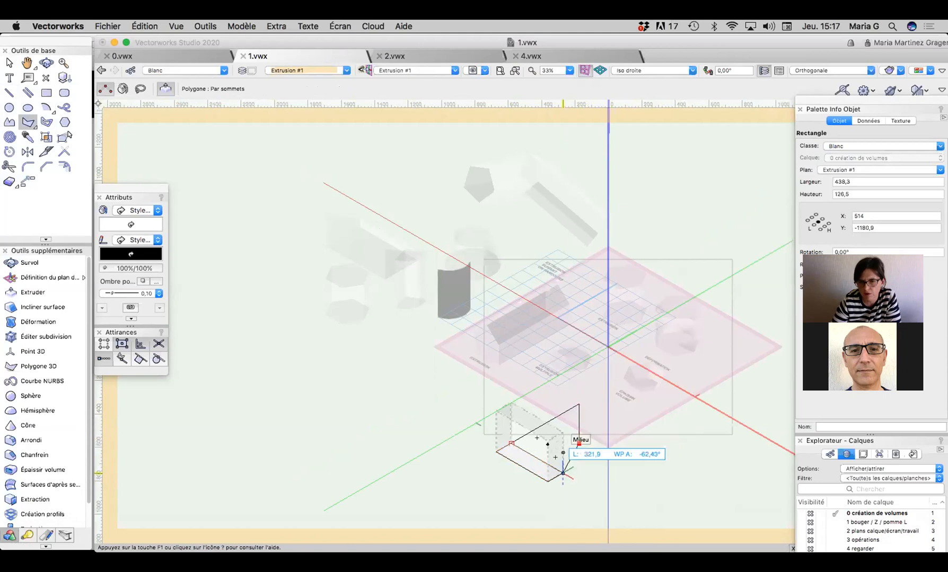
click(563, 473)
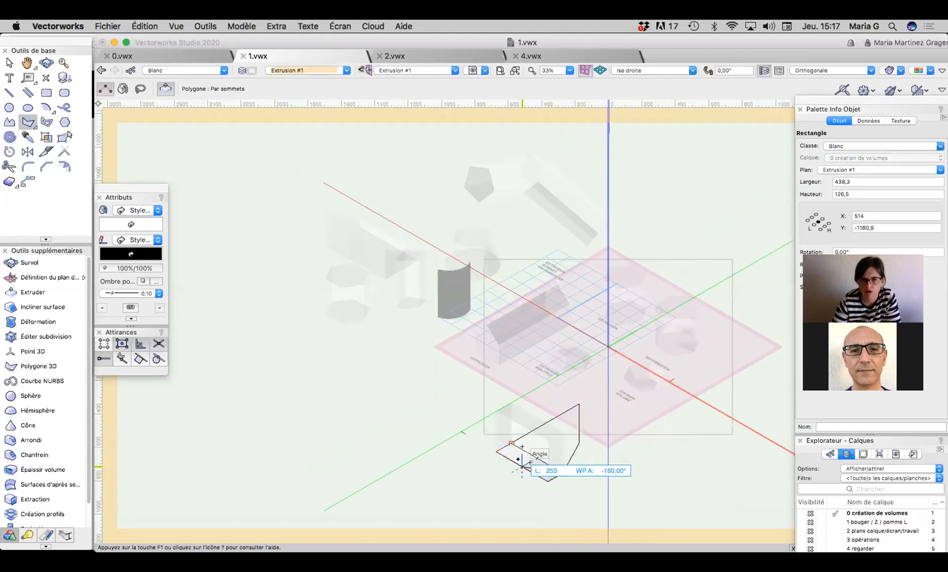
click(512, 444)
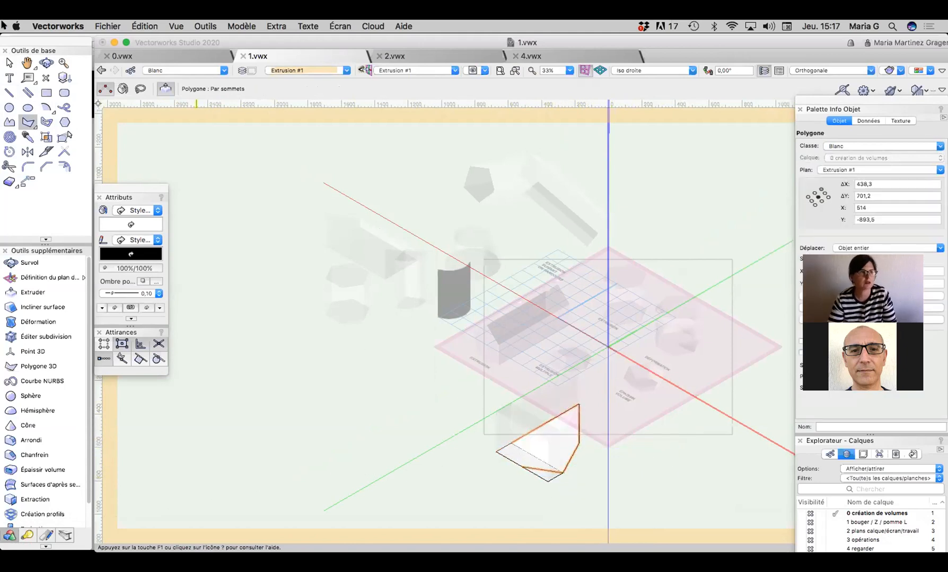
Step: Select the profile rectangle and the adjoining polygon, and merge them with Additionner les surfaces
click(9, 62)
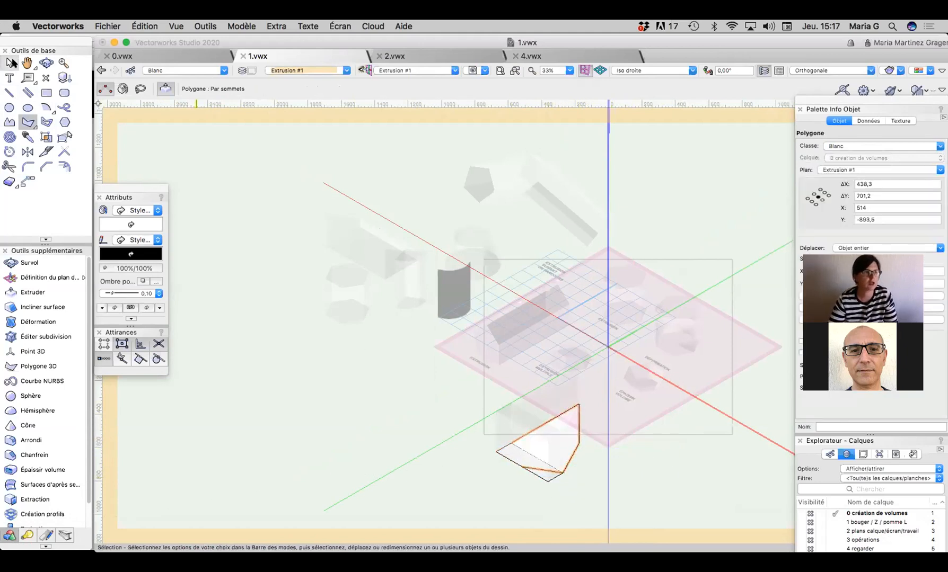
click(517, 457)
click(516, 461)
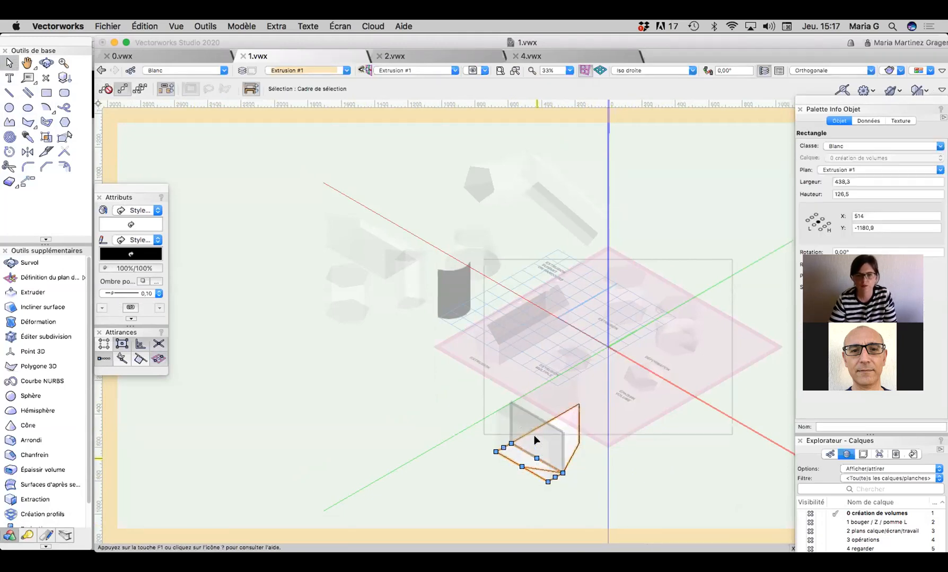
shift+click(534, 436)
click(138, 26)
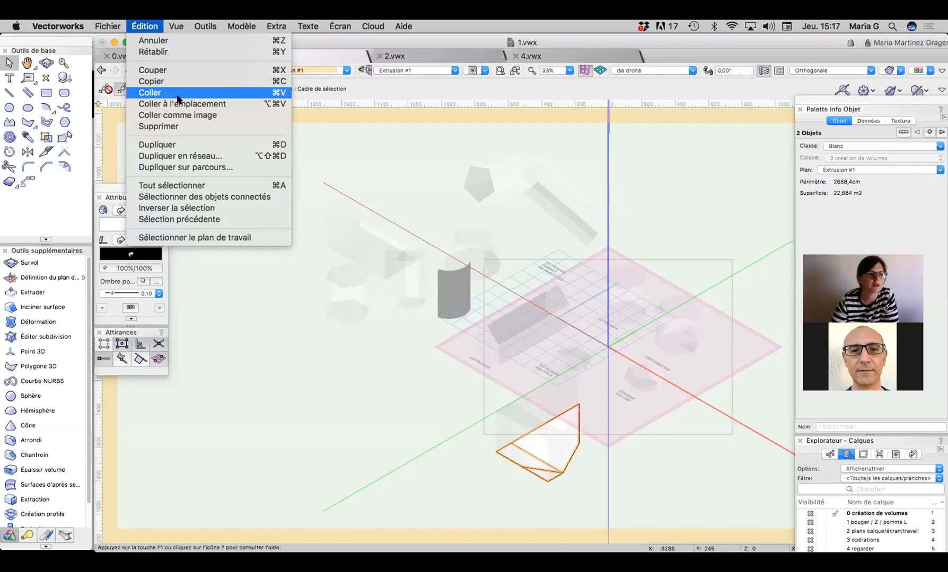
mouse_move(207, 26)
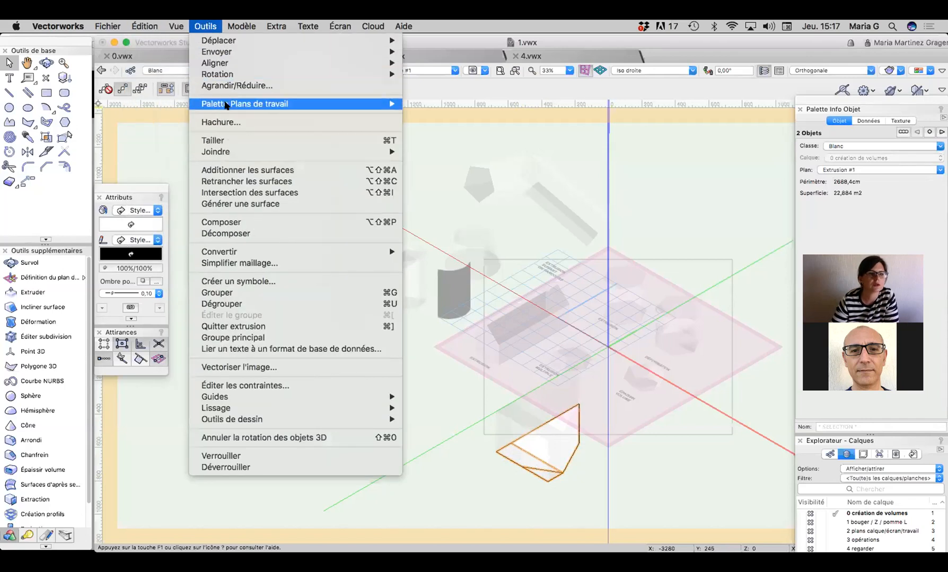
click(252, 169)
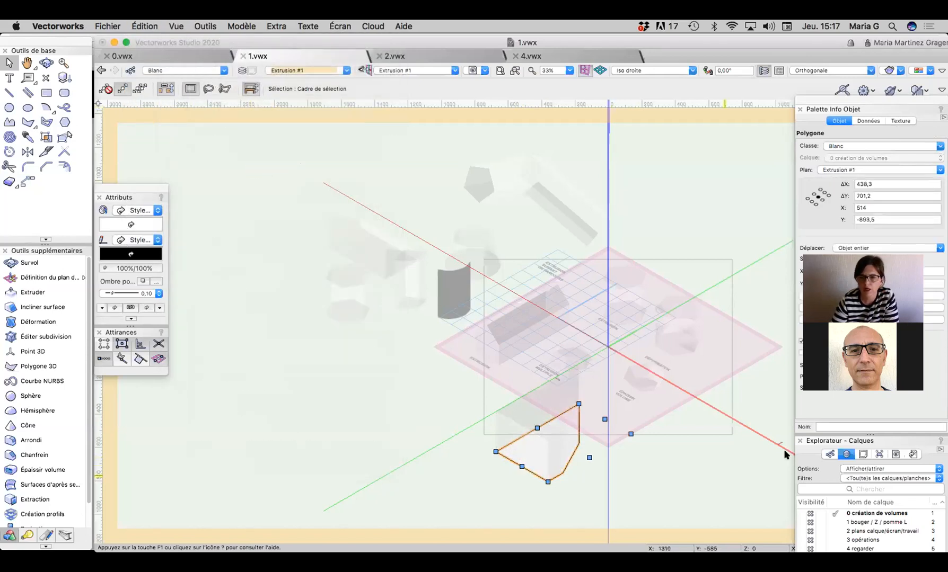
Step: Lower the Palette Info Objet to uncover Quitter extrusion, exit the profile, and move the reshaped volume clear of the gabled volume
drag(831, 110, 831, 178)
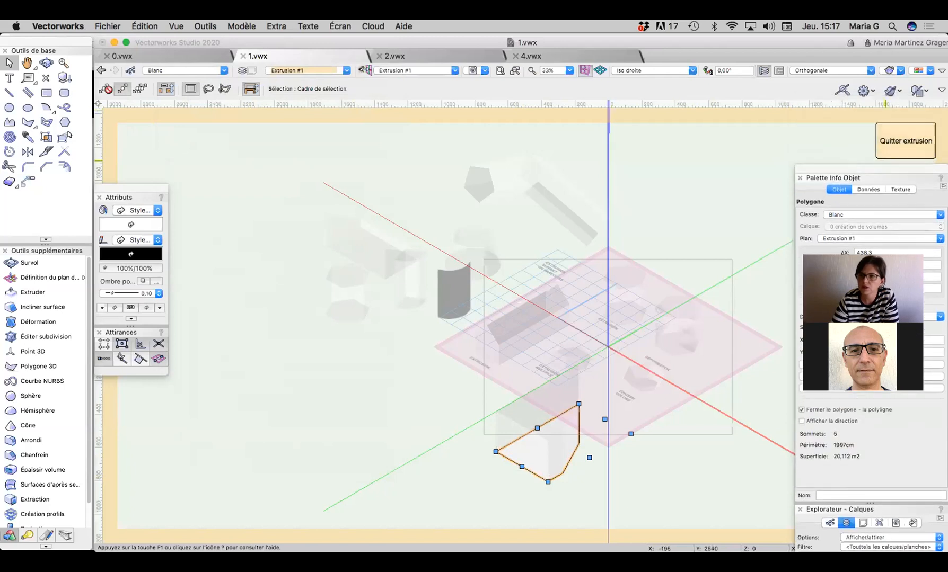
click(918, 147)
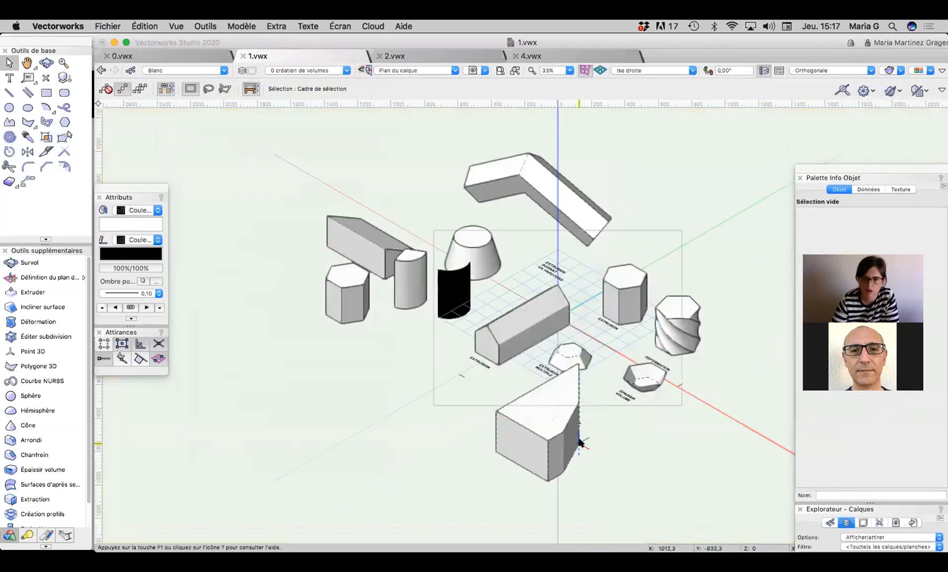
drag(564, 415, 434, 434)
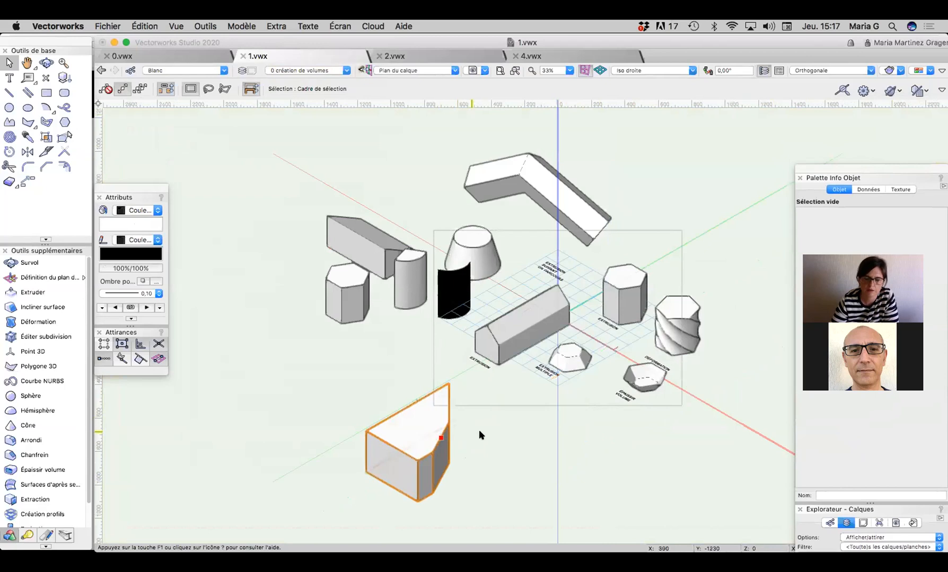
Step: Reopen and exit the reshaped volume's profile, and delete the volume
double_click(417, 431)
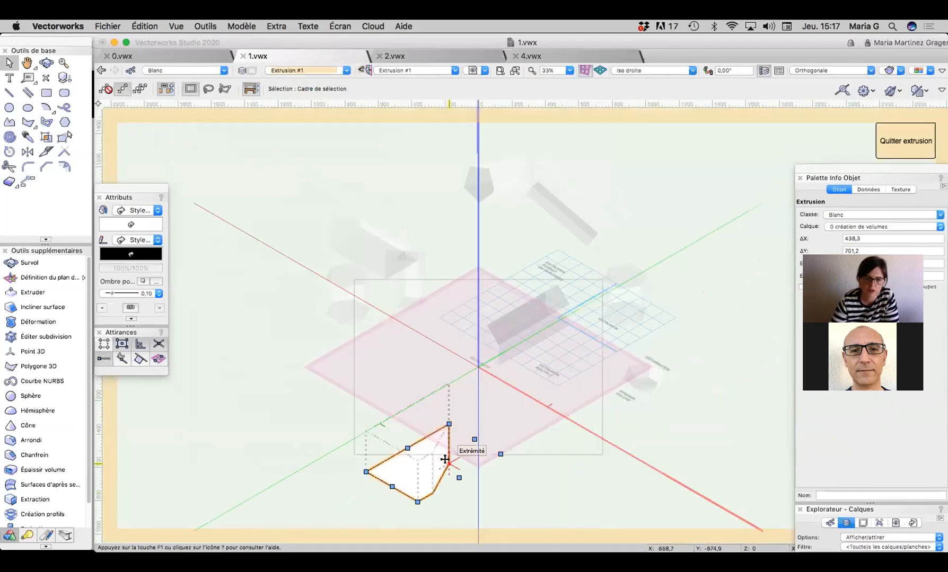
click(894, 144)
click(443, 424)
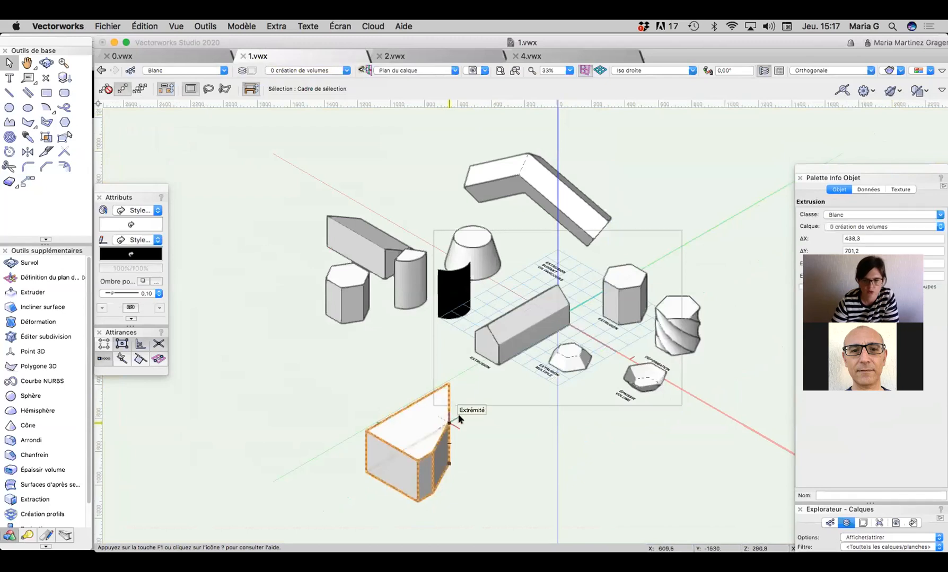
key(Delete)
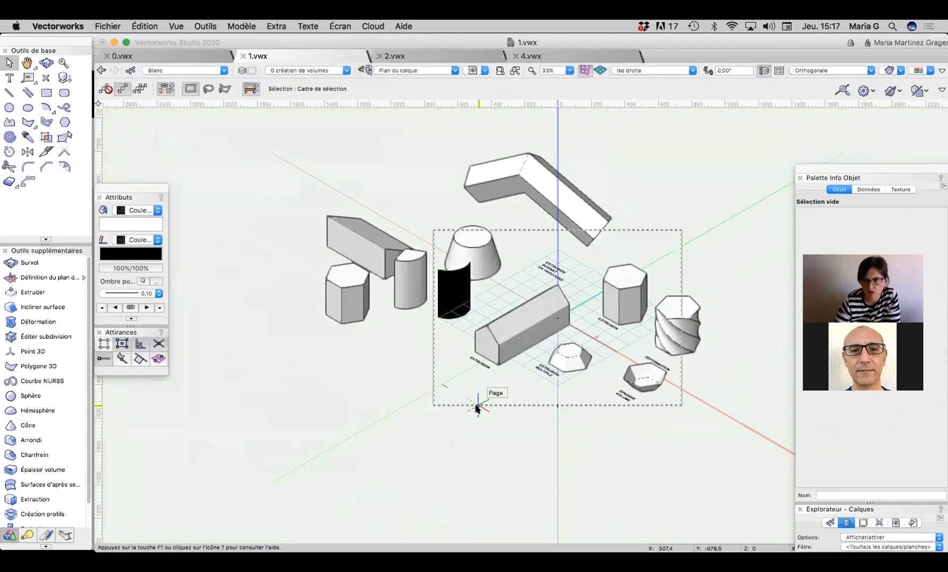
Step: Inspect the base polygon inside the hexagonal extrusion on the grid, and exit the extrusion
double_click(623, 285)
click(629, 313)
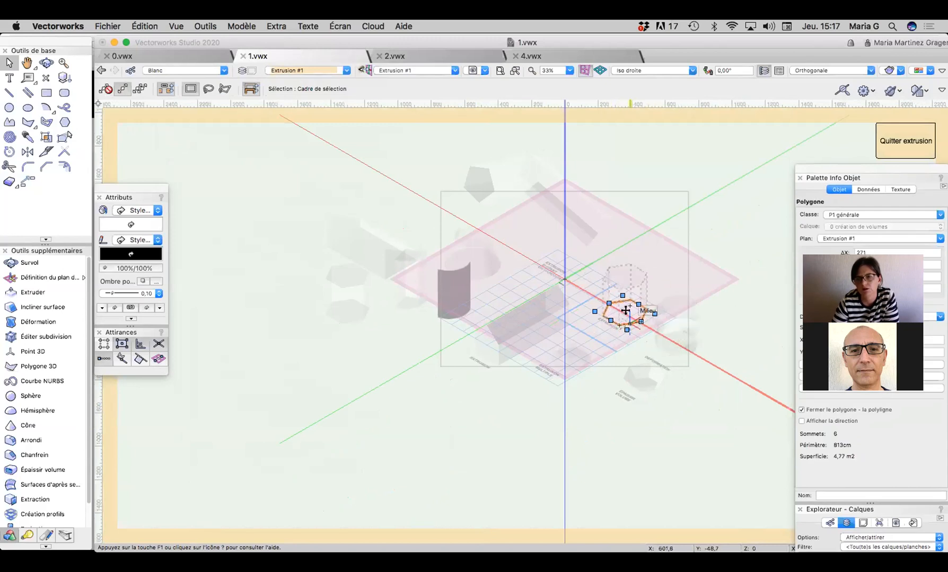
click(905, 140)
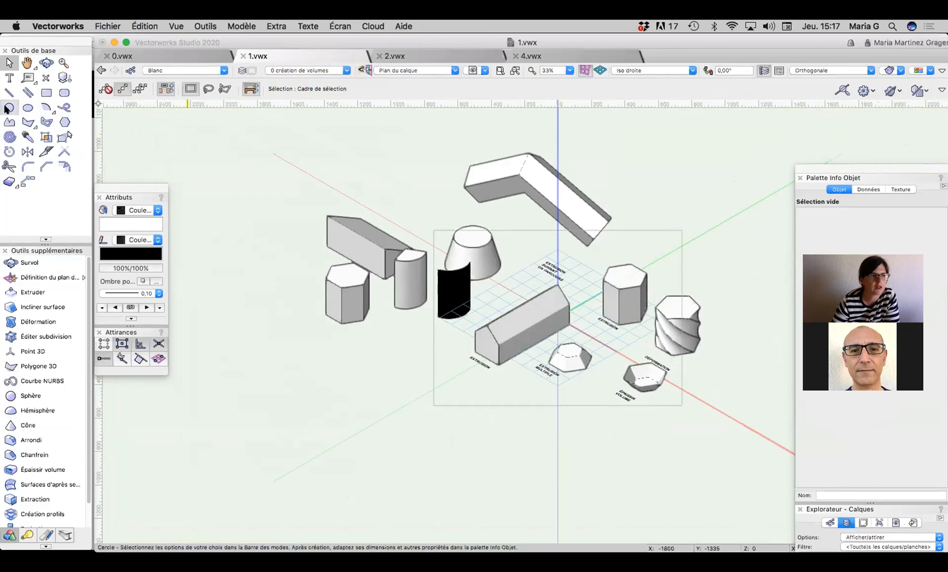
Step: Draw a rectangle about 748.5 wide on the layer plane in front of the volumes, leaving it unextruded
click(46, 93)
click(397, 433)
click(535, 454)
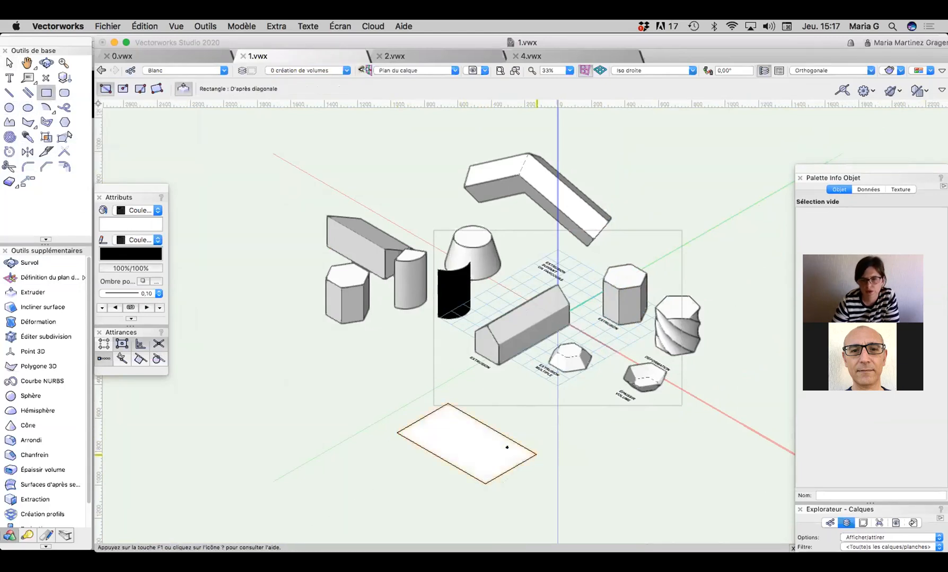
click(464, 450)
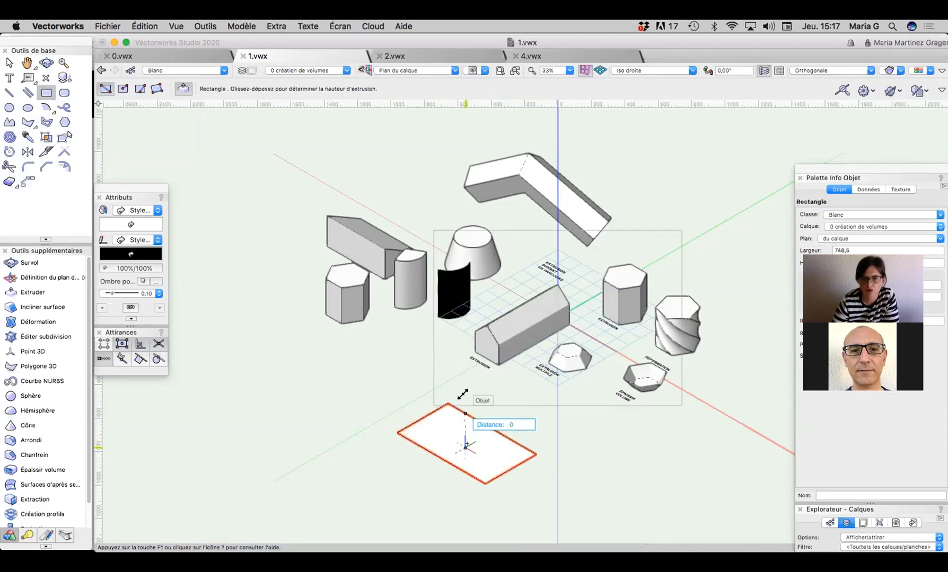
click(456, 441)
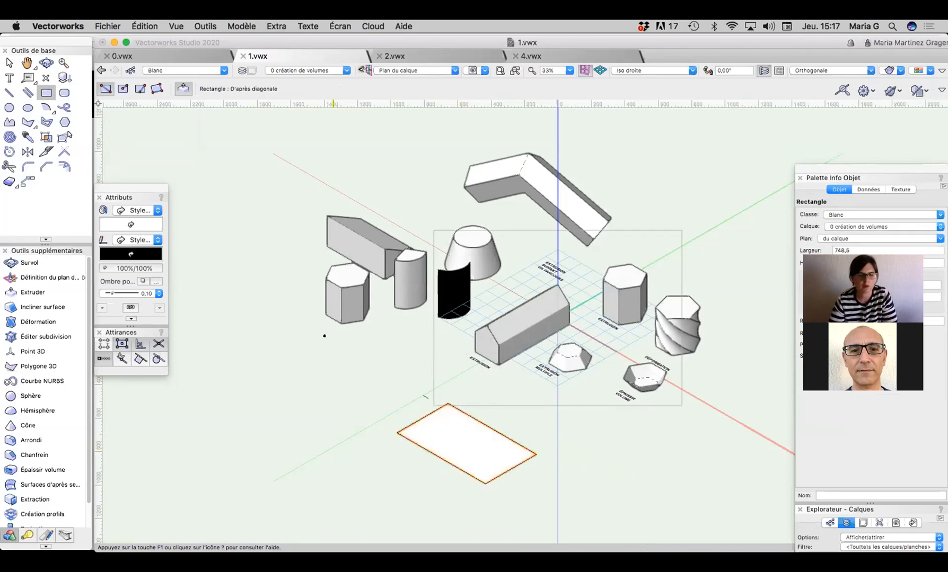
key(x)
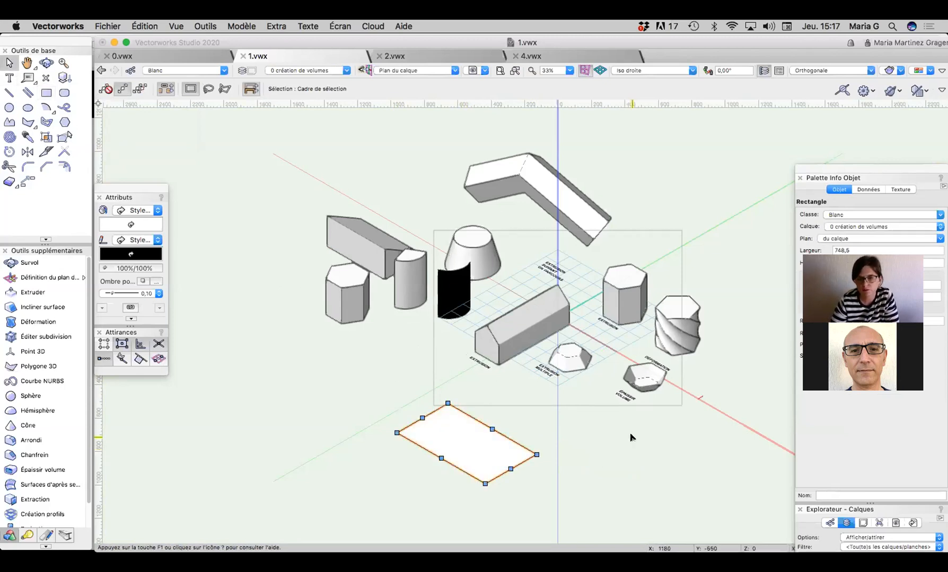
Step: Preview a 500 extrusion of the rectangle in front of the volumes, cancel it, and delete the rectangle
click(490, 459)
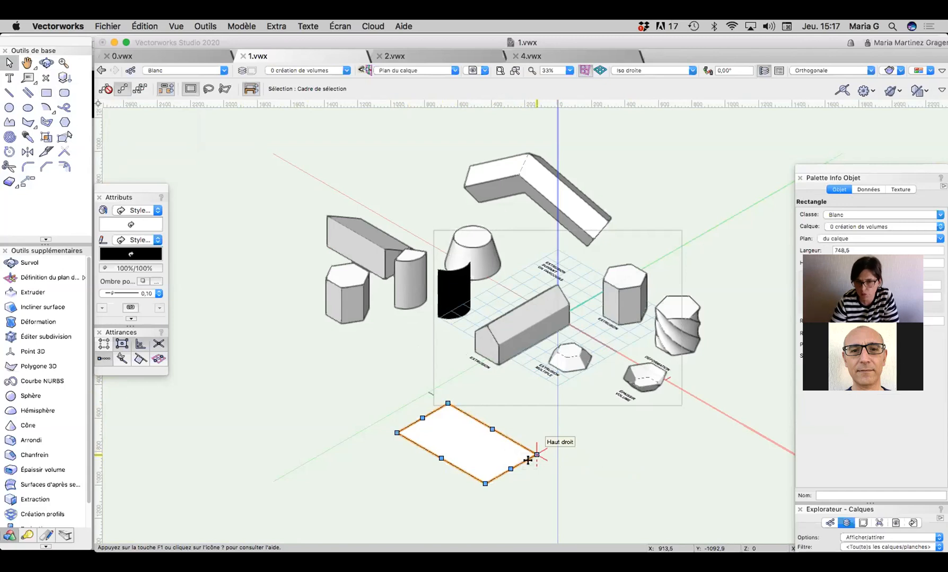
click(241, 28)
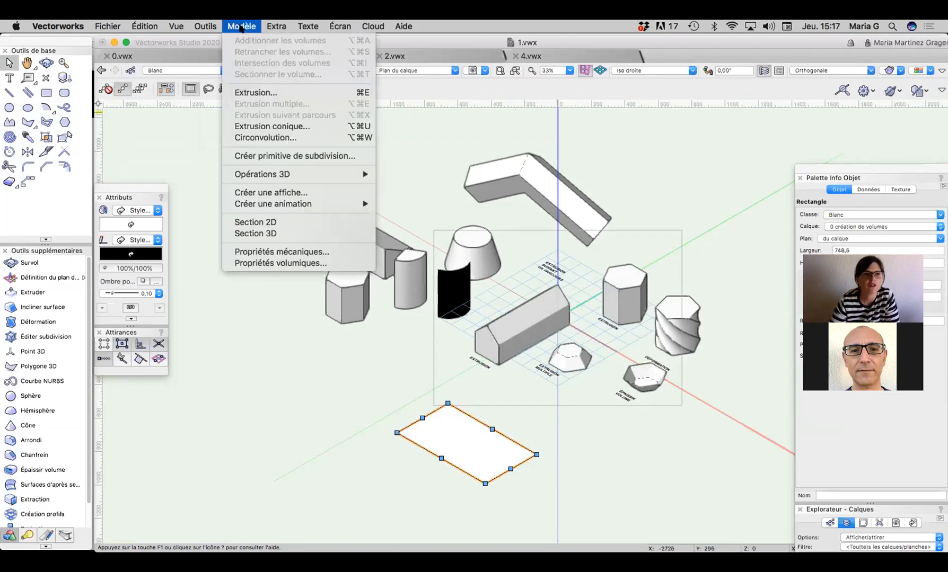
click(256, 93)
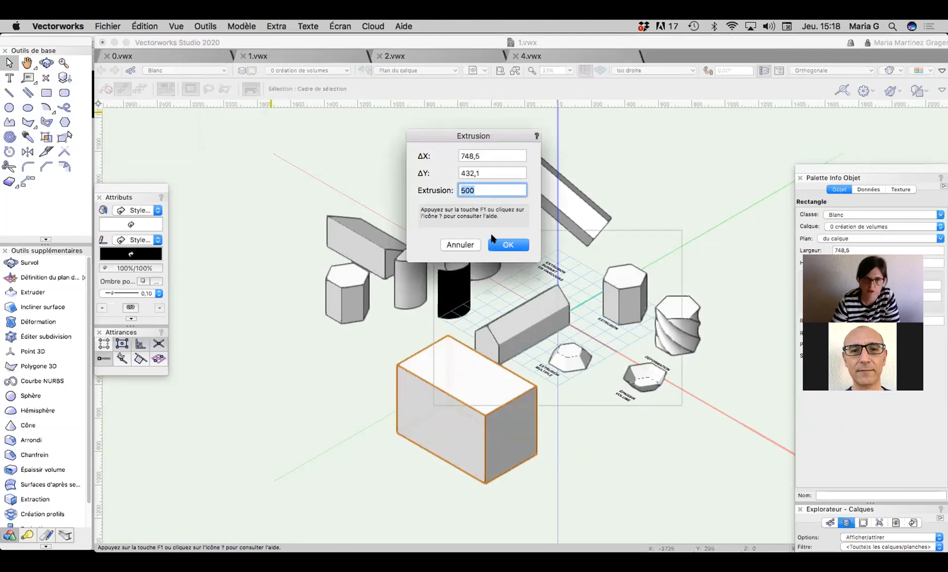
click(459, 245)
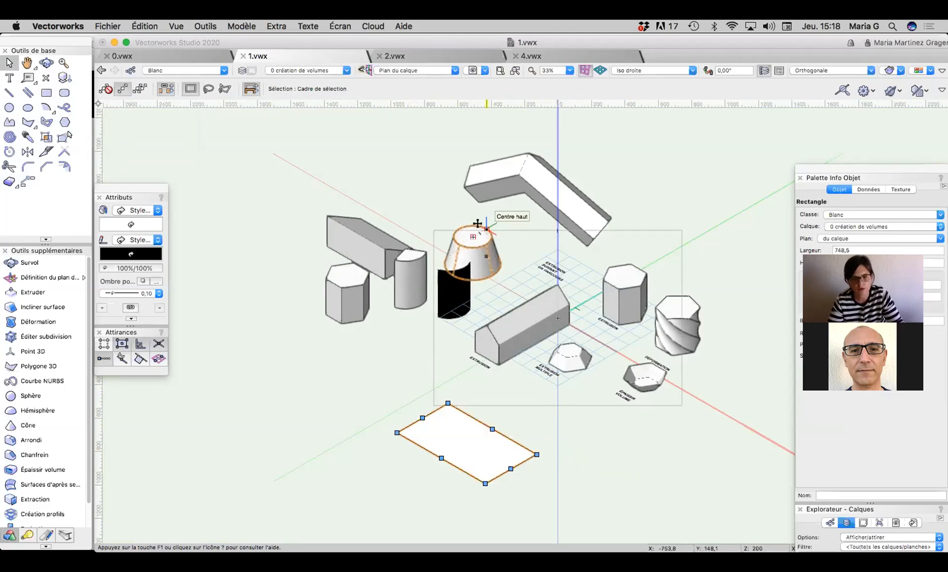
key(super+e)
click(459, 244)
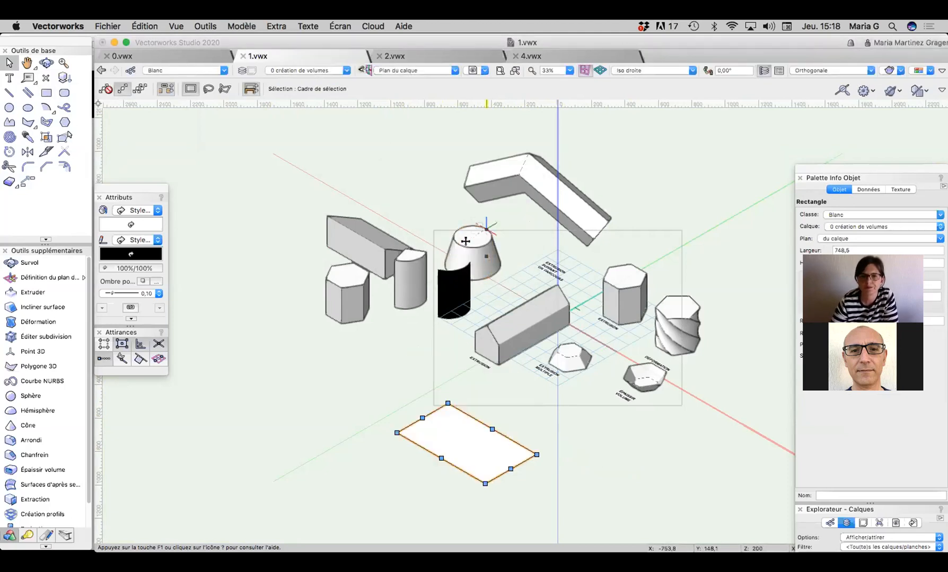
key(Delete)
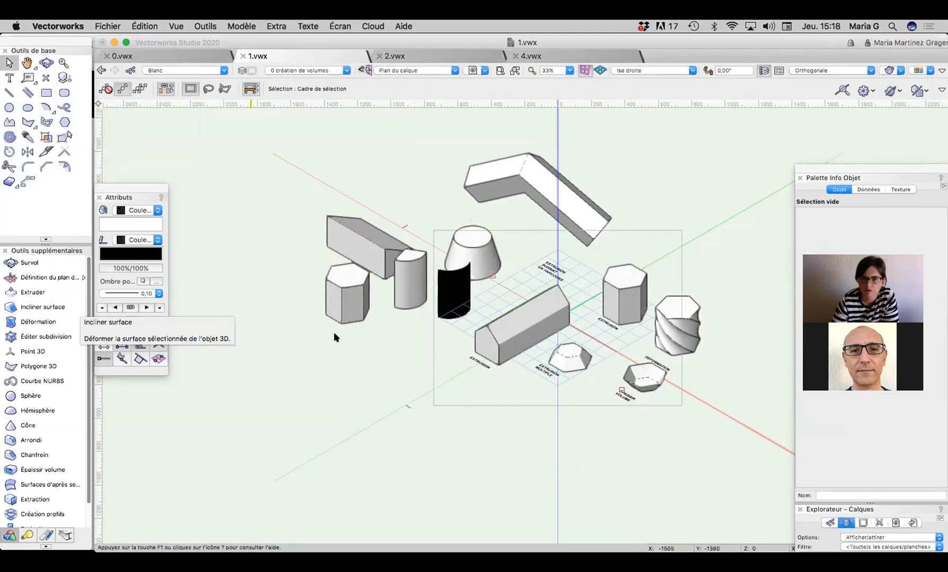
Step: Examine the Extrusion multiple sample volume on the grid up close and among the other volumes
click(236, 25)
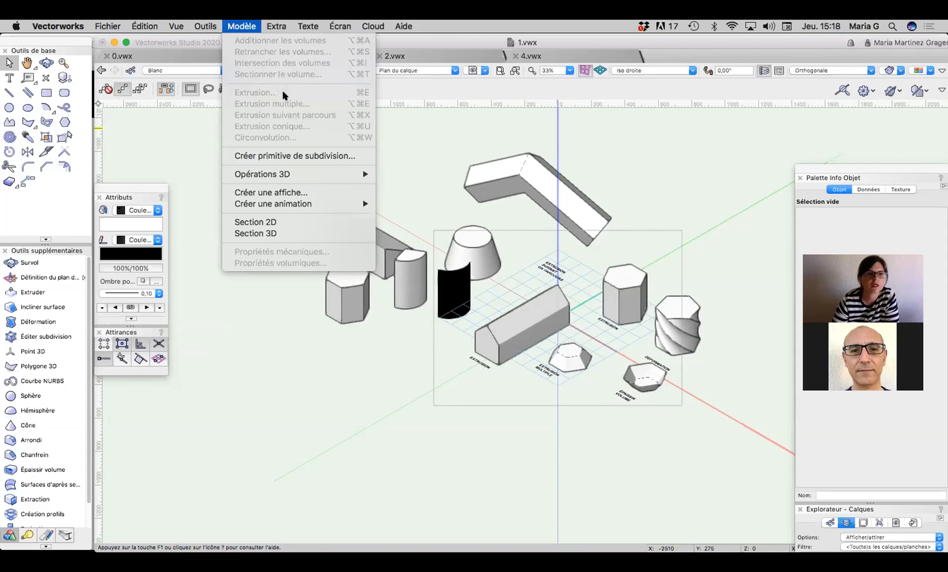
click(574, 403)
scroll(567, 362, up, 5)
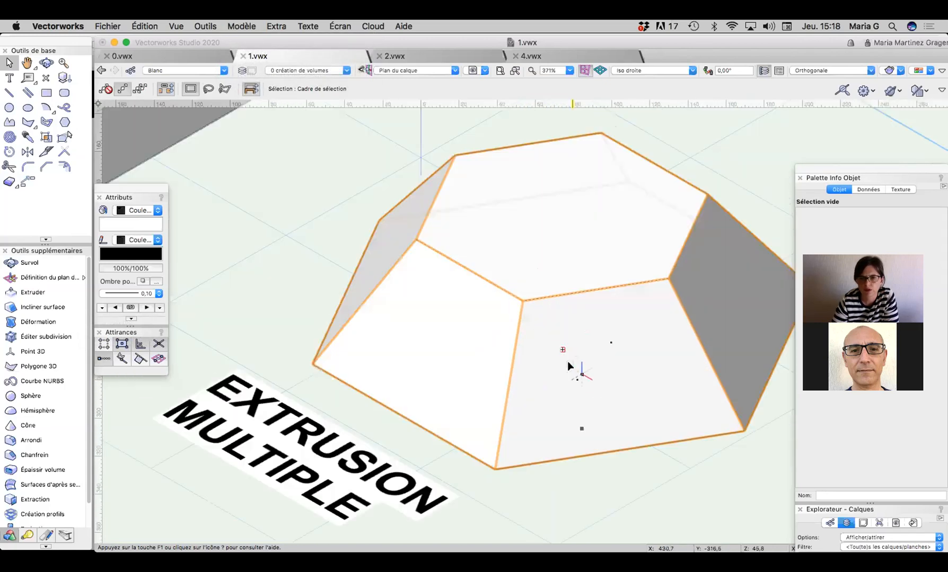
scroll(567, 361, down, 2)
scroll(566, 364, down, 2)
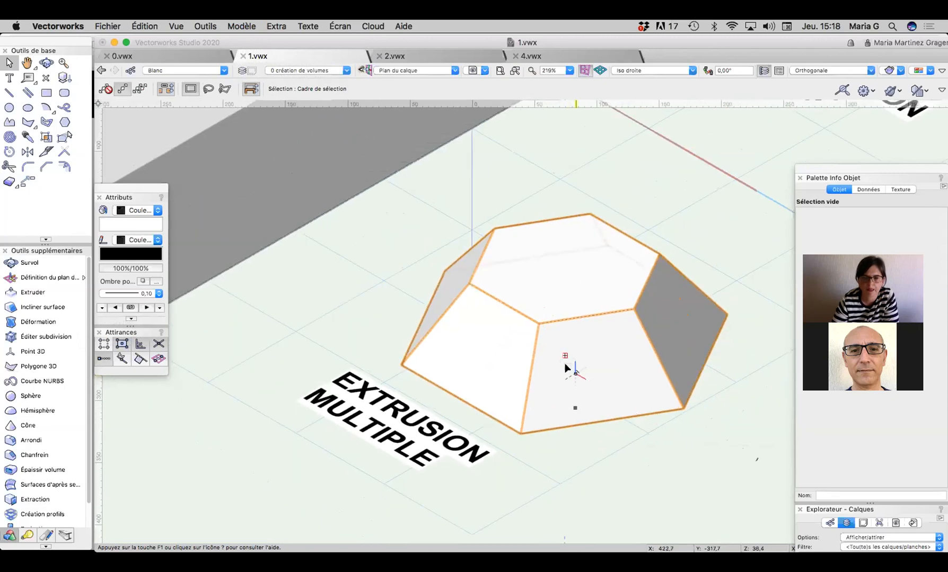
scroll(487, 428, up, 3)
scroll(487, 427, down, 5)
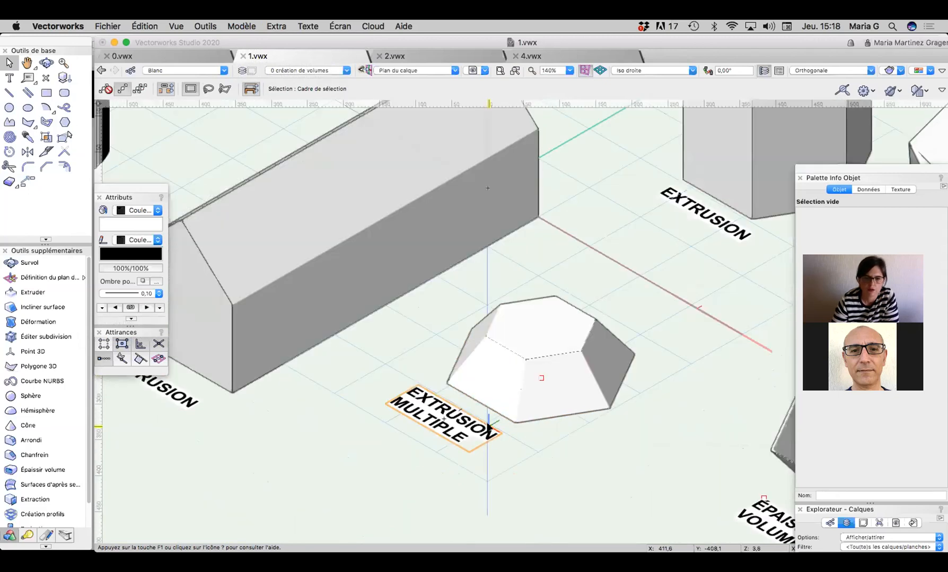
scroll(488, 427, down, 5)
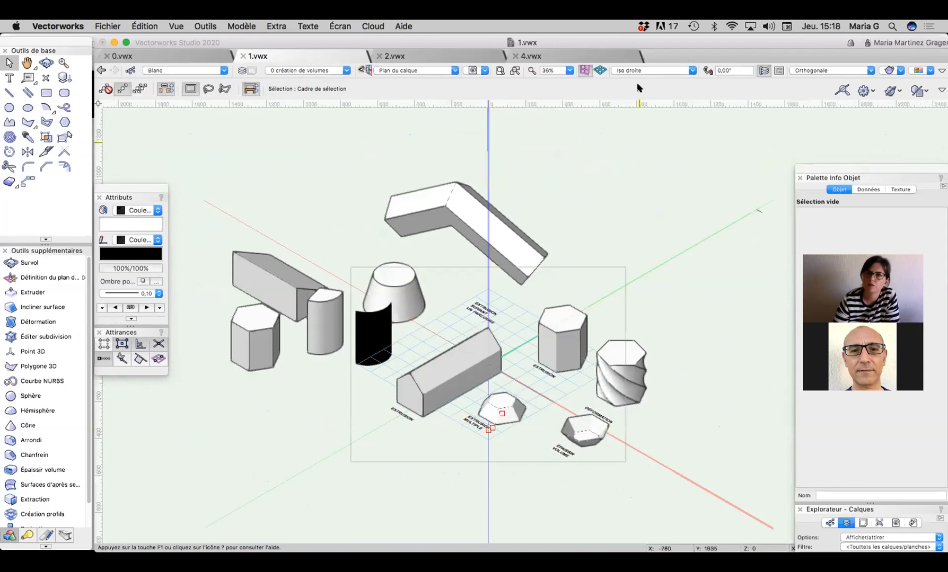
Step: In the Plan 2D view, draw a regular five-sided polygon about 434.5 wide below the grid
click(645, 69)
click(655, 84)
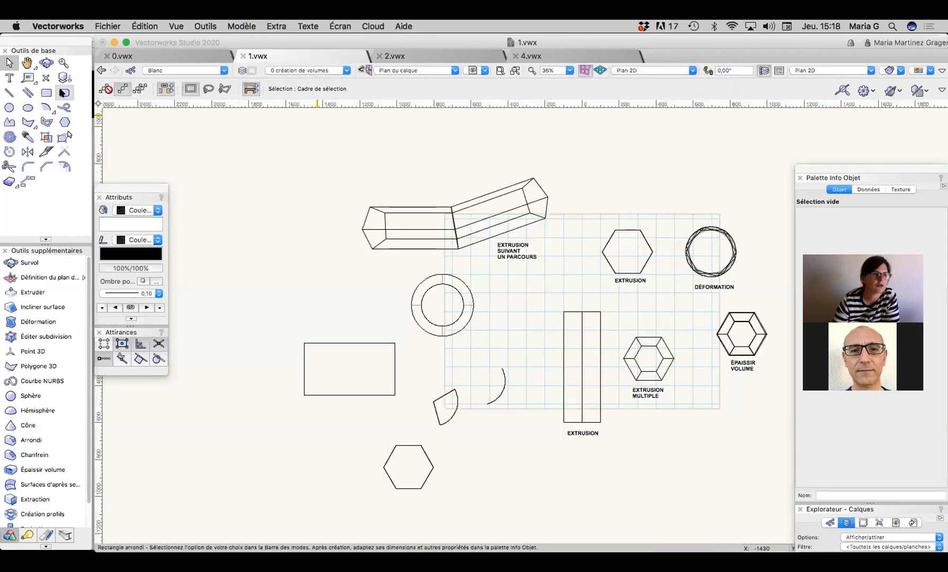
click(65, 122)
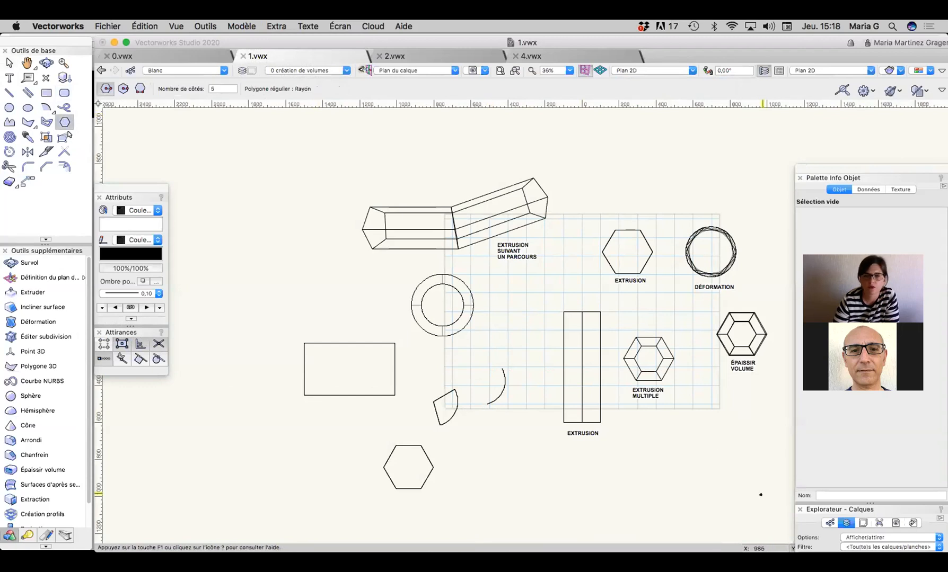
click(644, 473)
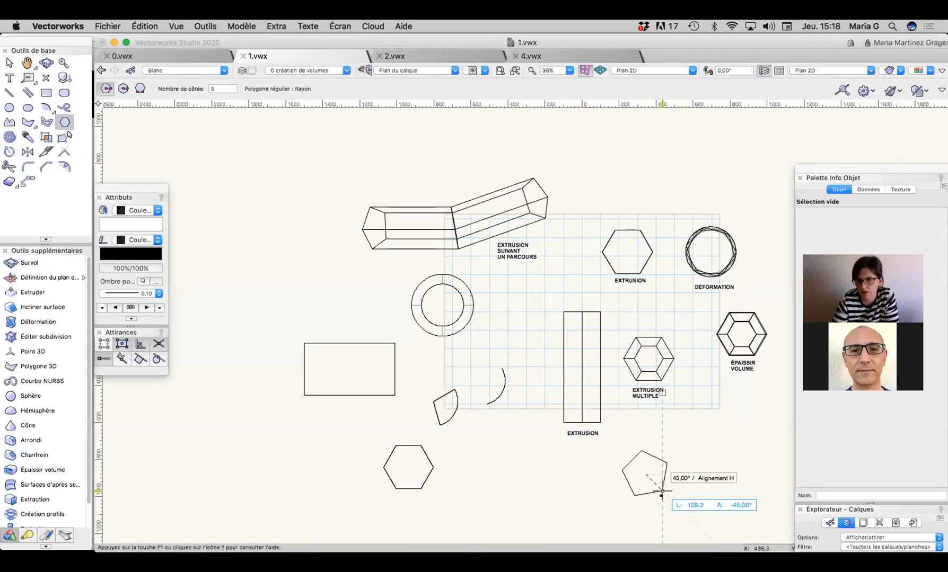
click(679, 506)
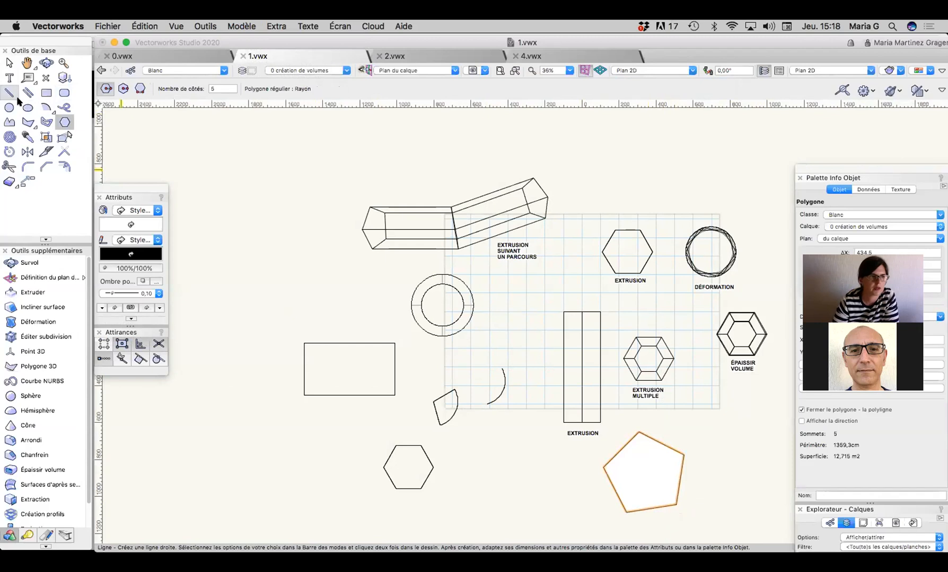
Step: Offset the pentagon inward to create a smaller concentric pentagon about 158 wide
click(64, 166)
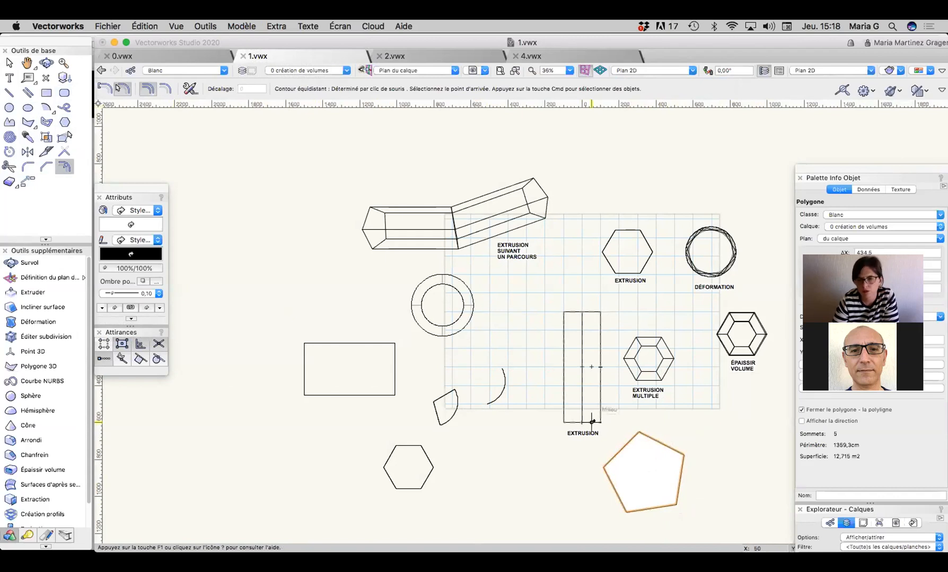
click(655, 477)
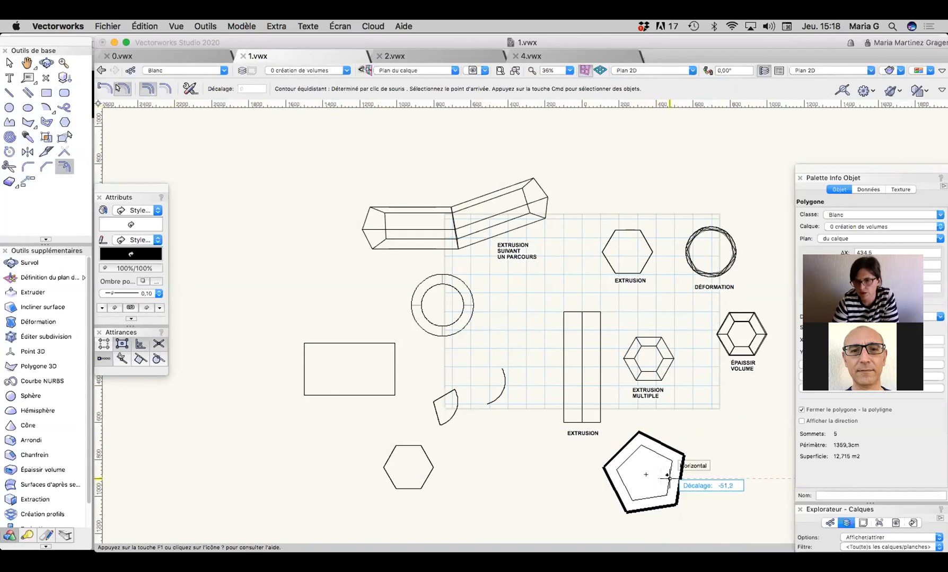
click(657, 478)
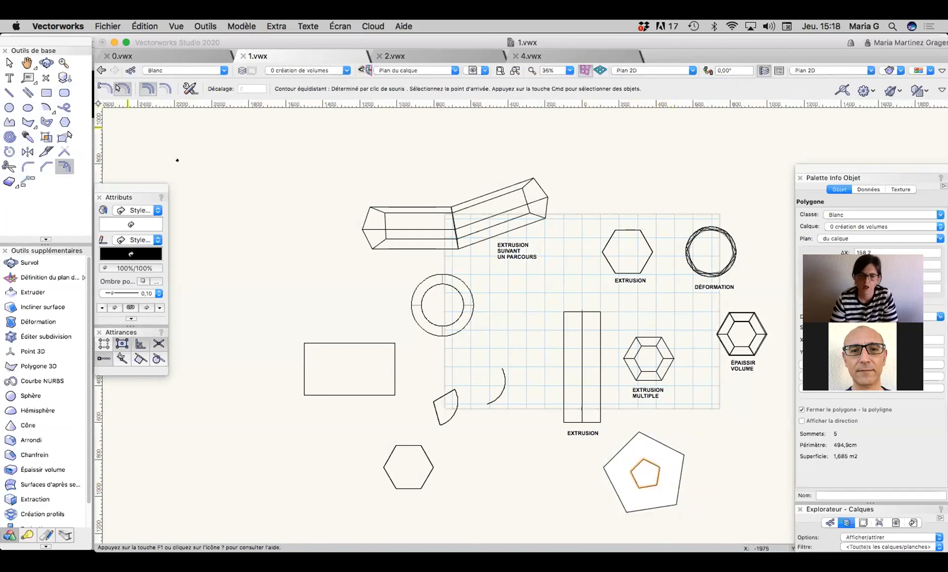
Step: Select both concentric pentagons and create a multiple extrusion with a height of 1000
click(9, 63)
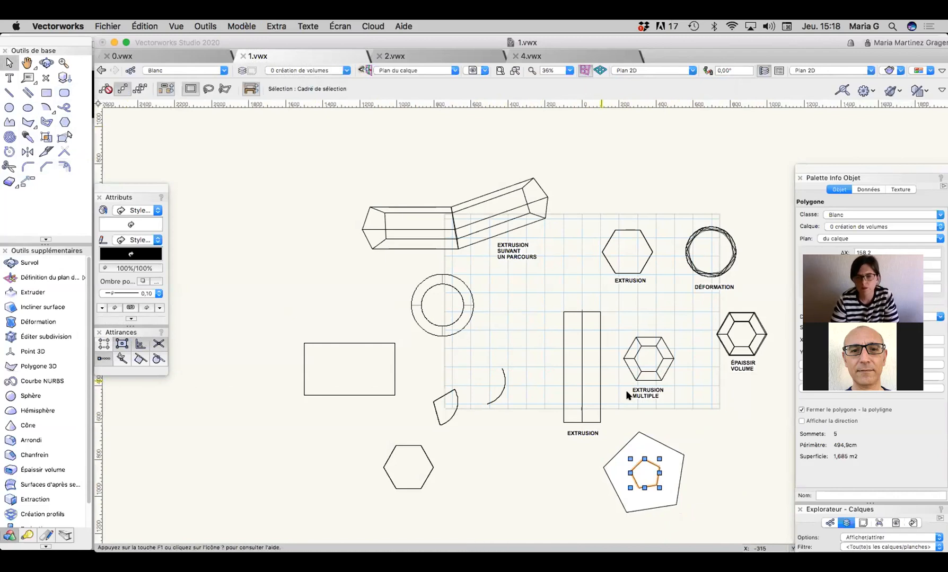
click(716, 425)
click(657, 467)
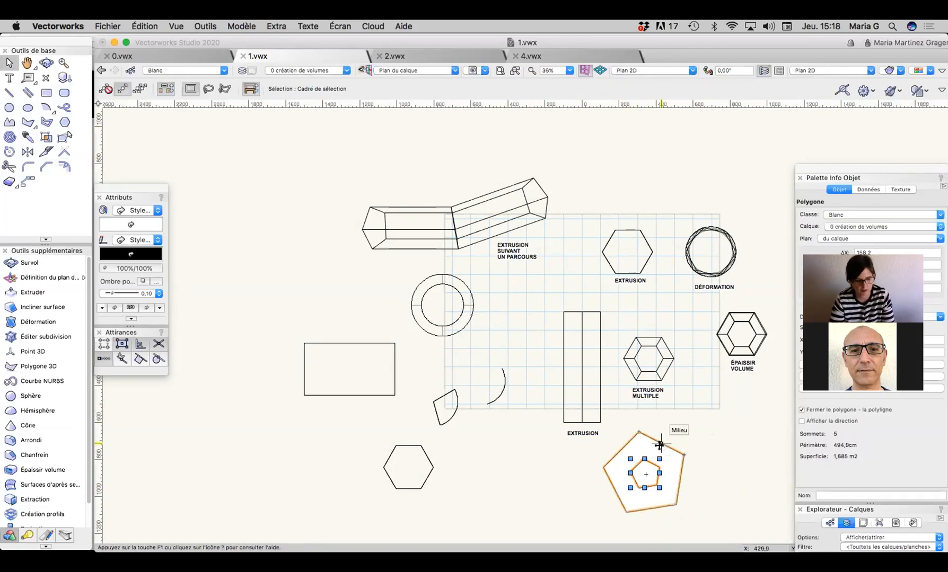
shift+click(660, 447)
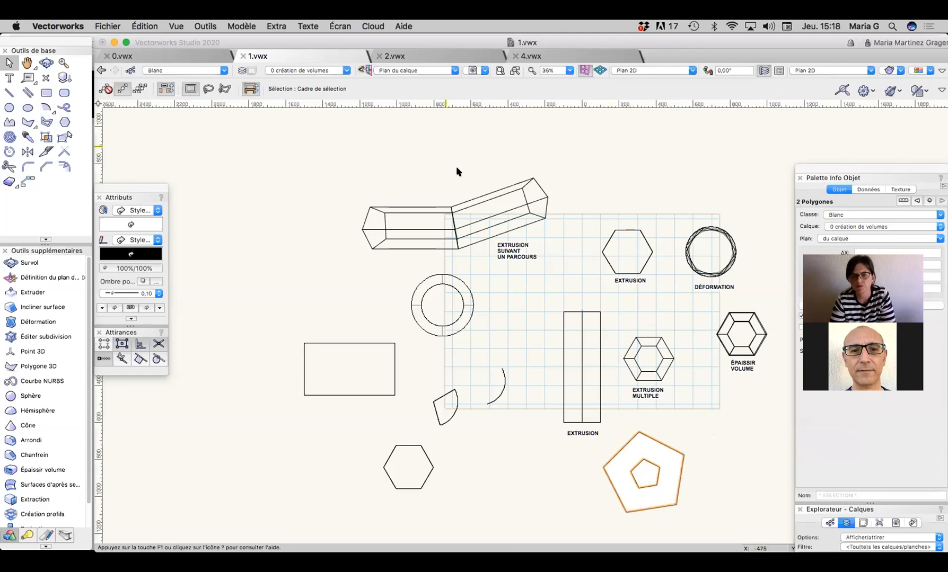
click(241, 25)
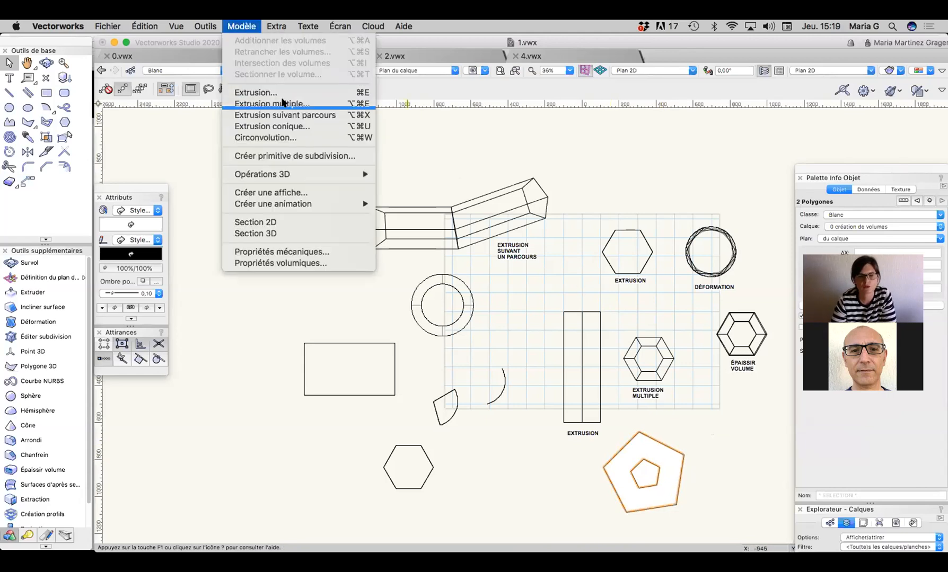
click(282, 100)
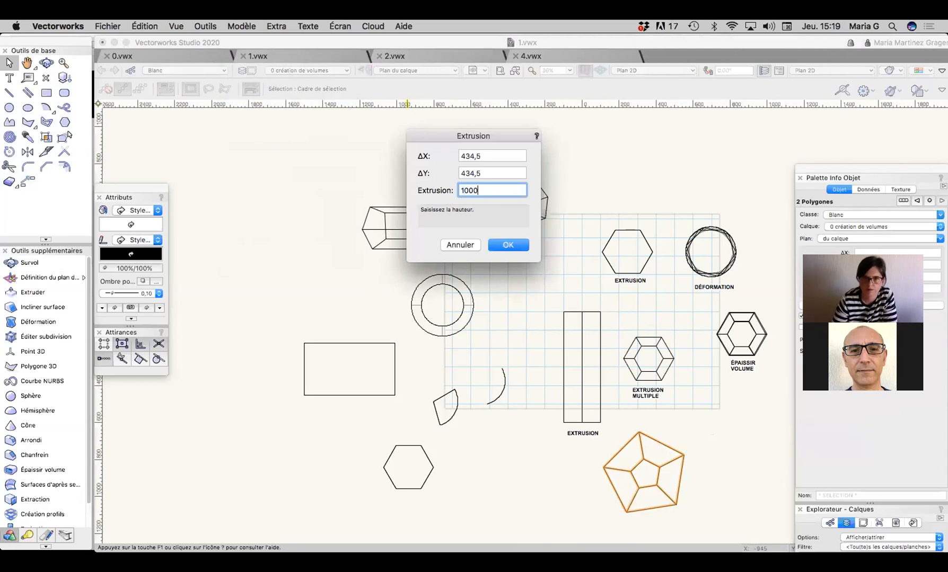
text(1000)
key(Return)
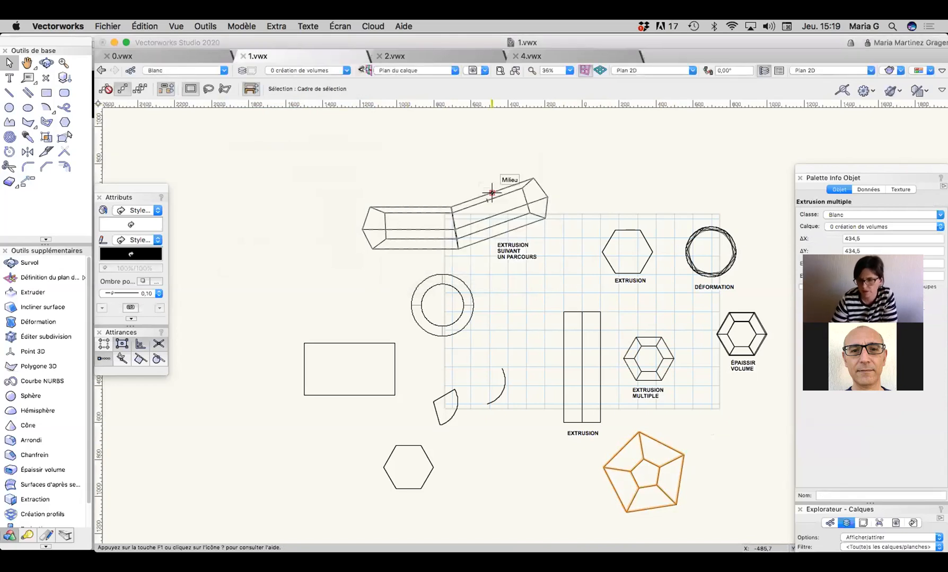
Step: Inspect the two base pentagons inside the multiple extrusion in the right isometric view, and exit it
key(3)
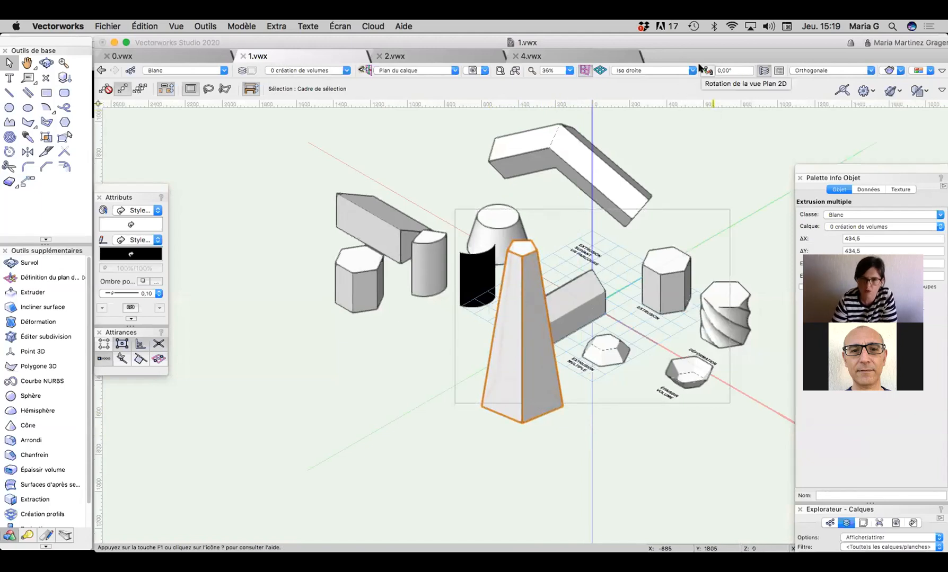
double_click(524, 416)
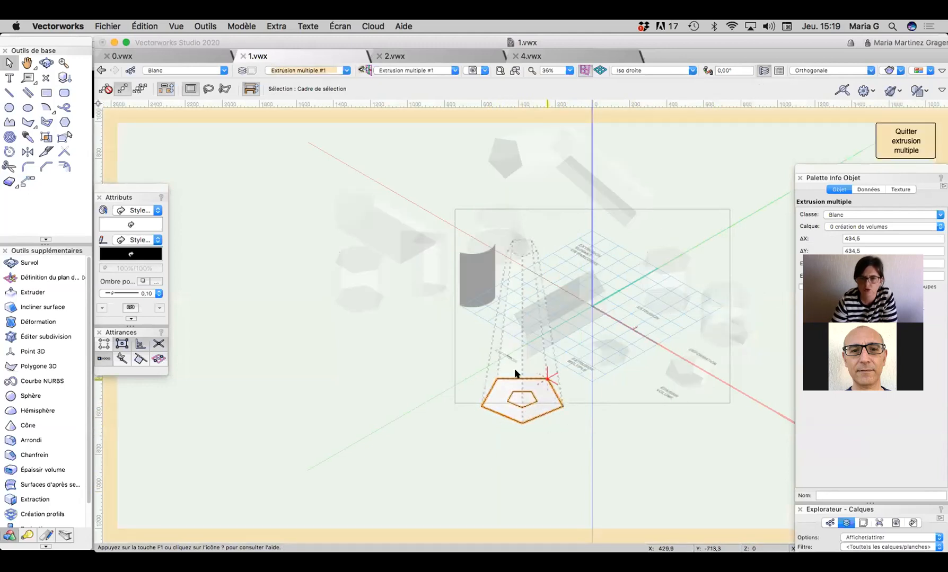
click(911, 130)
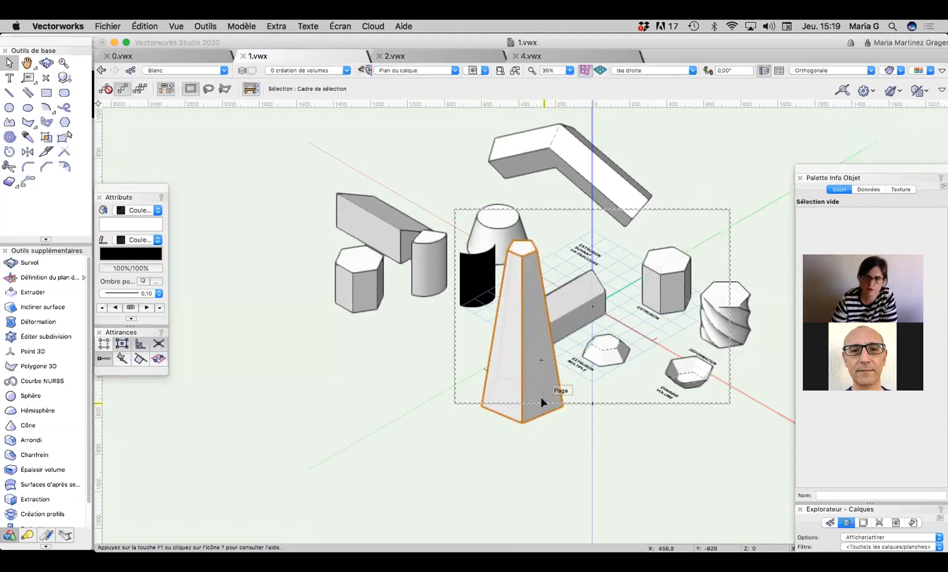
Step: Move the Palette Info Objet clear and set the tapered pentagonal volume's extrusion height to 500
drag(846, 165, 829, 92)
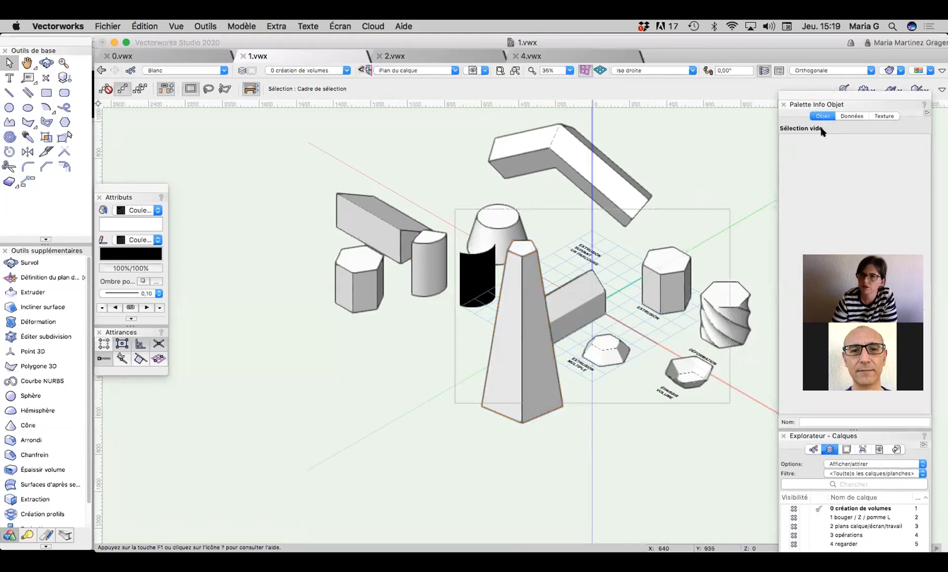
click(519, 302)
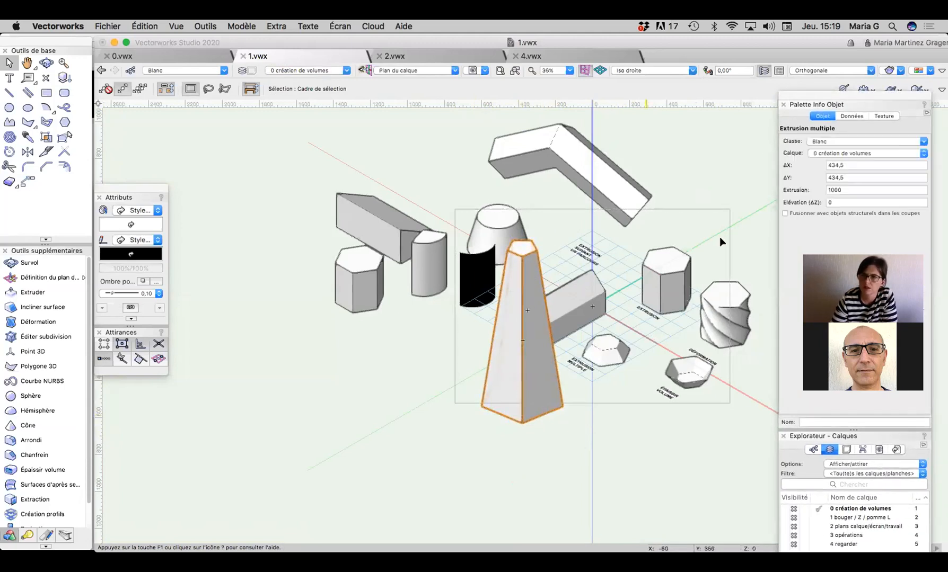
double_click(858, 190)
text(50)
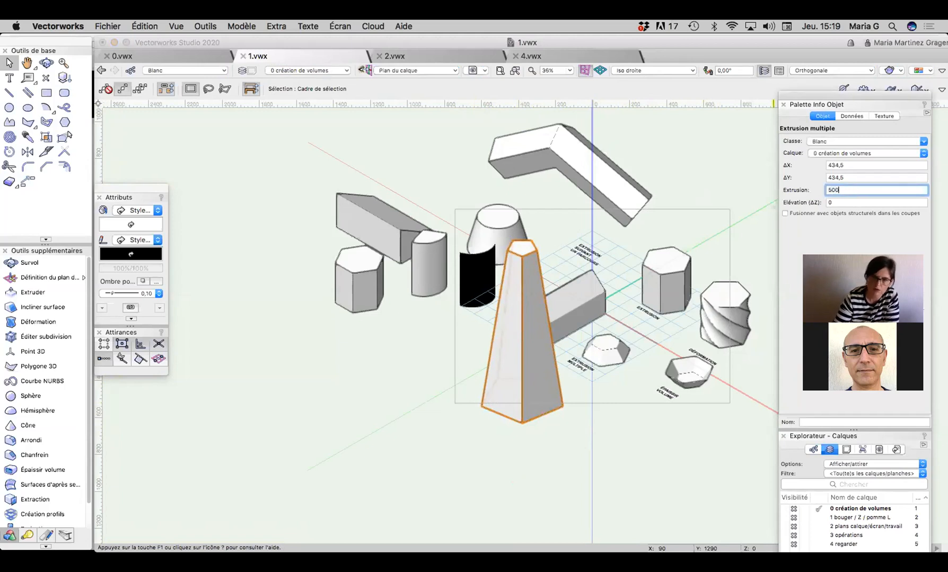
text(0)
key(Return)
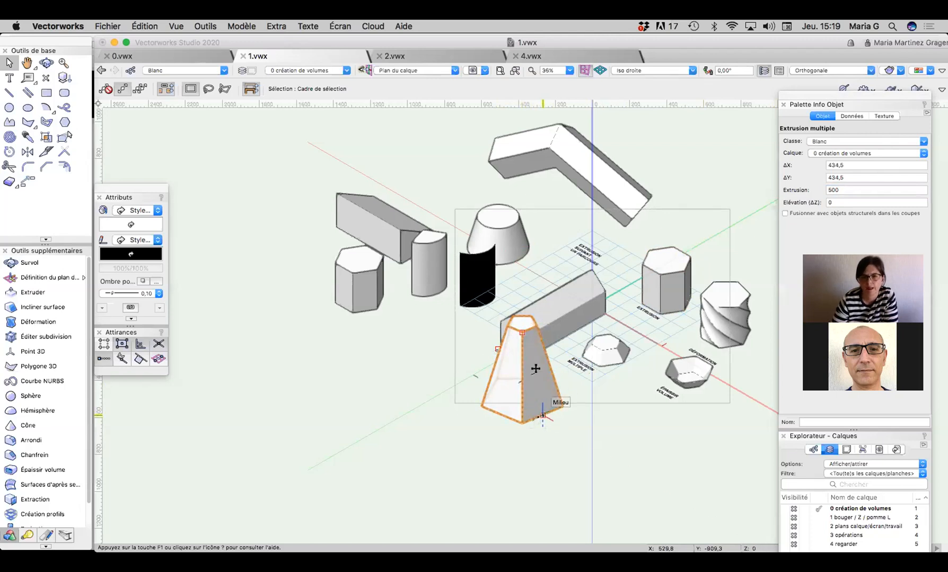
Step: Open the multiple extrusion's profiles and send the inner pentagon backward behind the outer one
double_click(540, 413)
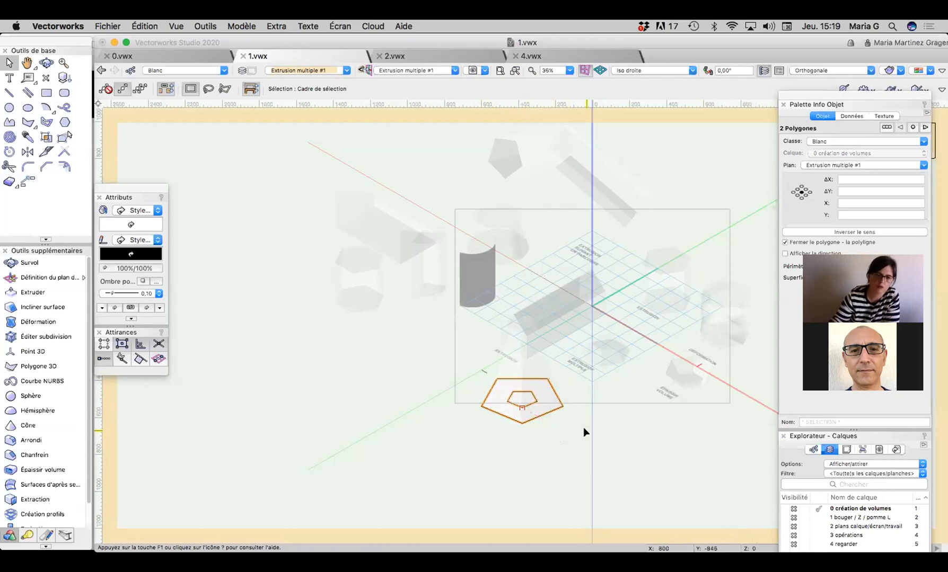
click(522, 393)
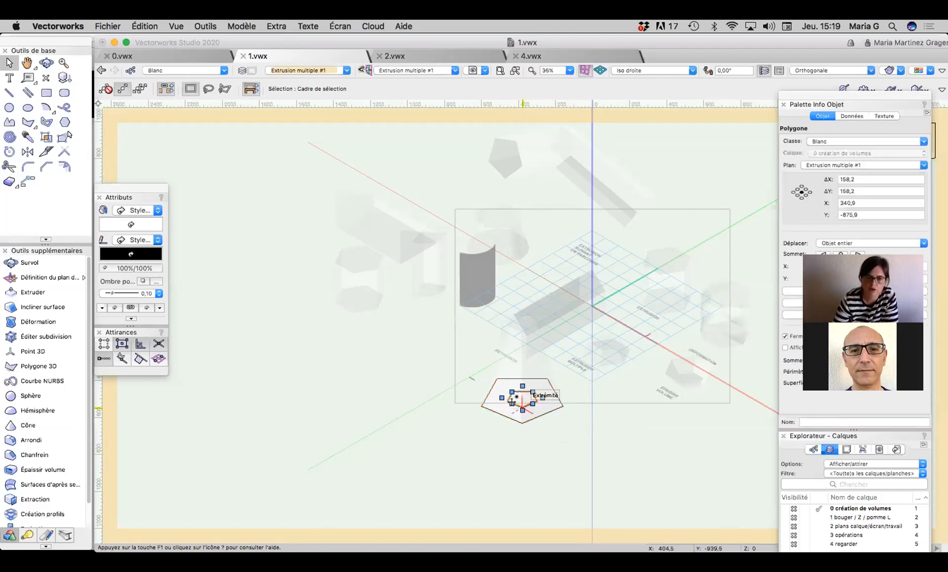
click(196, 28)
mouse_move(212, 59)
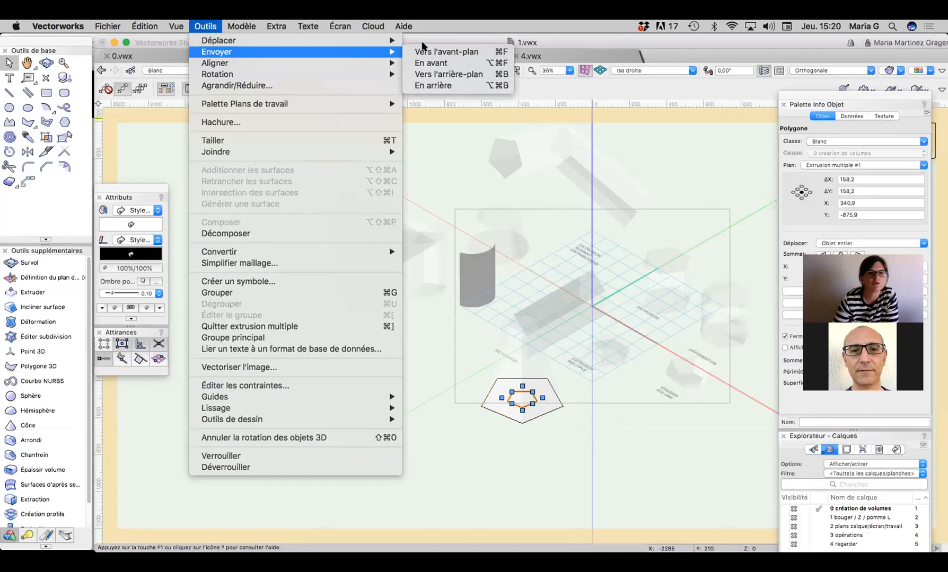
click(445, 85)
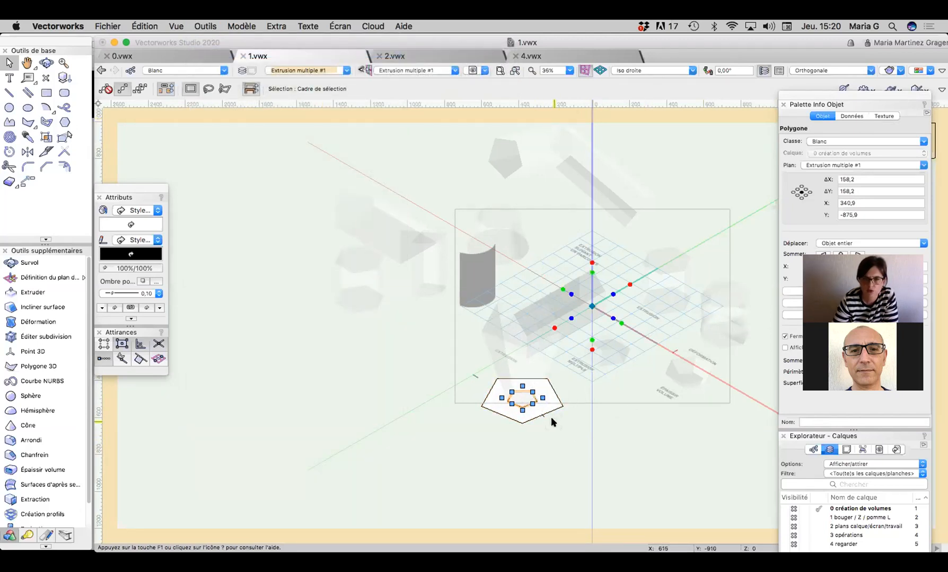
Step: Move the Palette Info Objet clear of the exit control and leave the multiple extrusion's profile editing
click(550, 432)
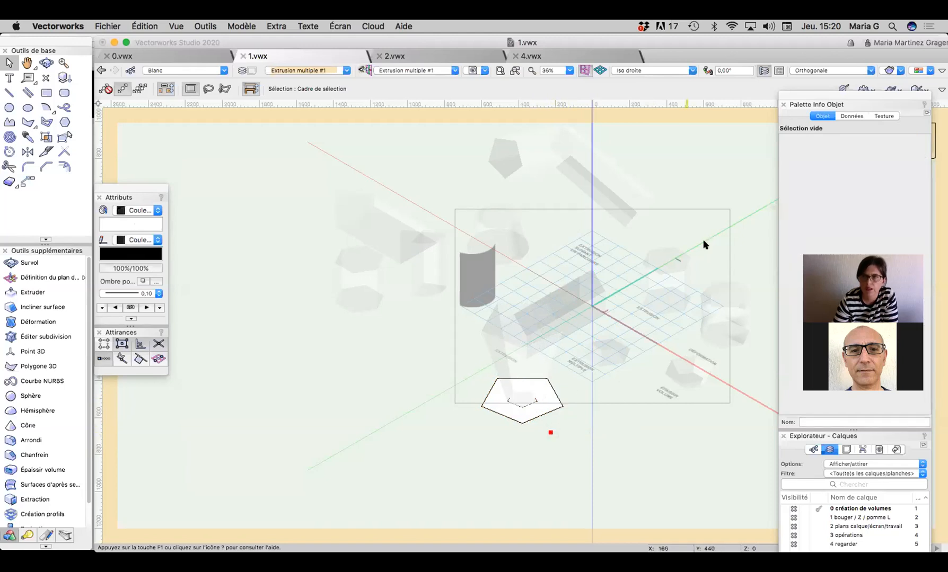
drag(866, 94, 867, 157)
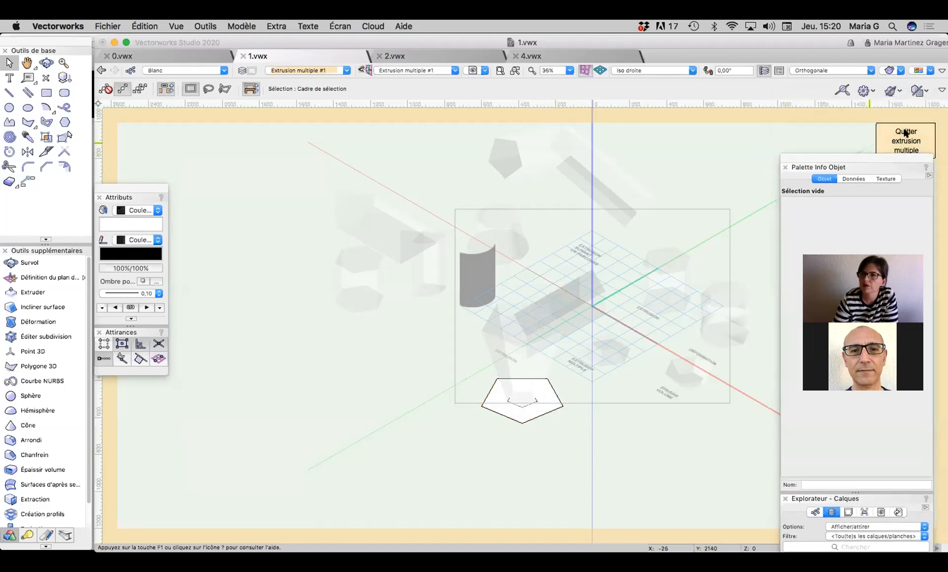
click(903, 130)
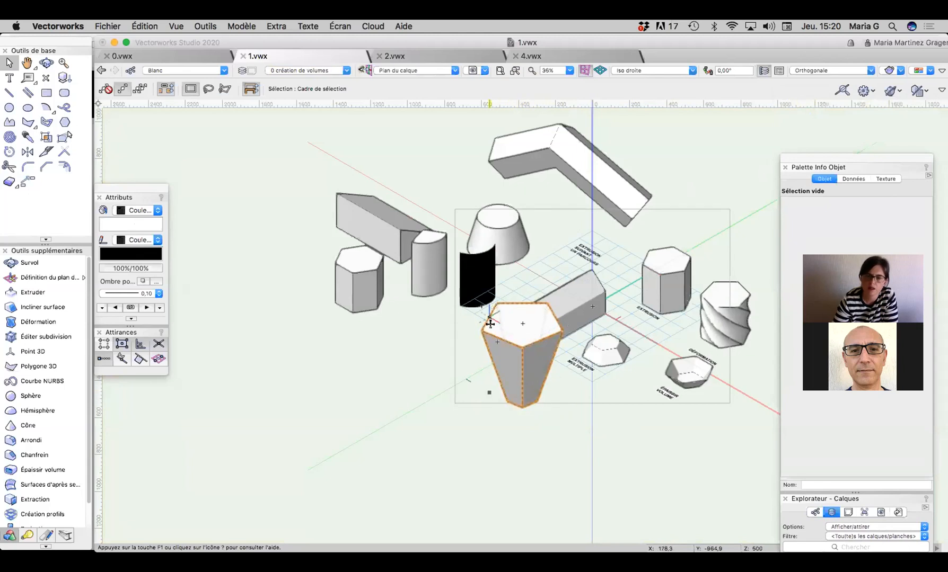
click(245, 26)
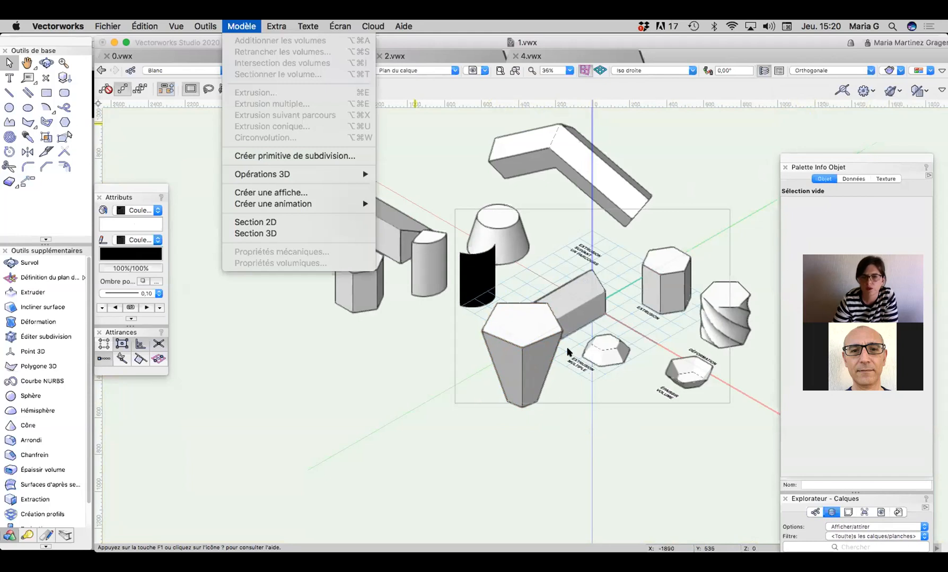
click(564, 399)
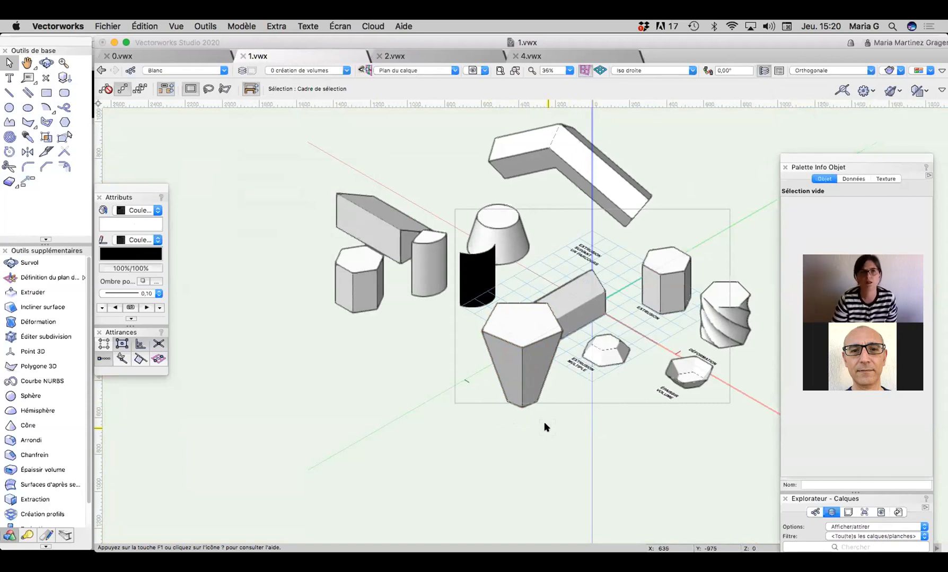
click(201, 26)
mouse_move(210, 54)
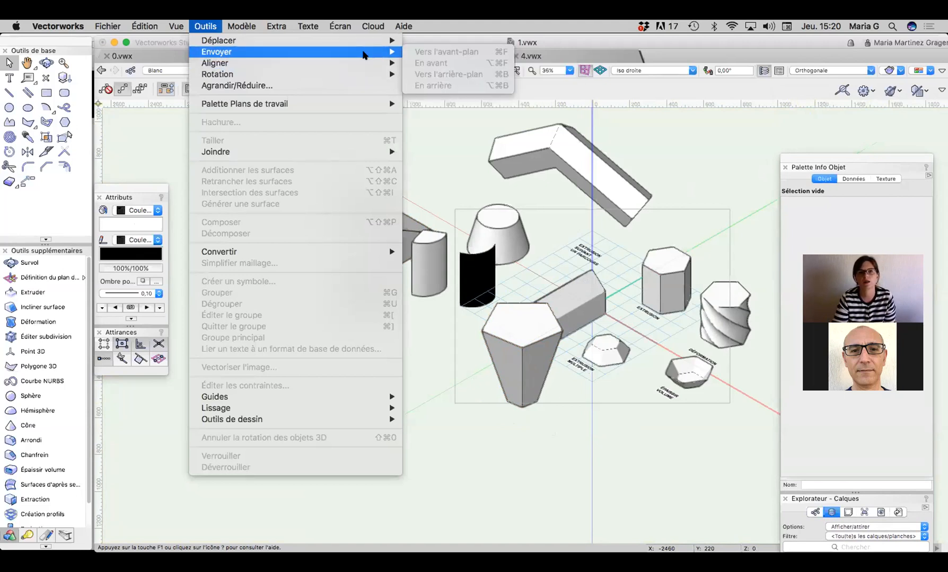
click(612, 395)
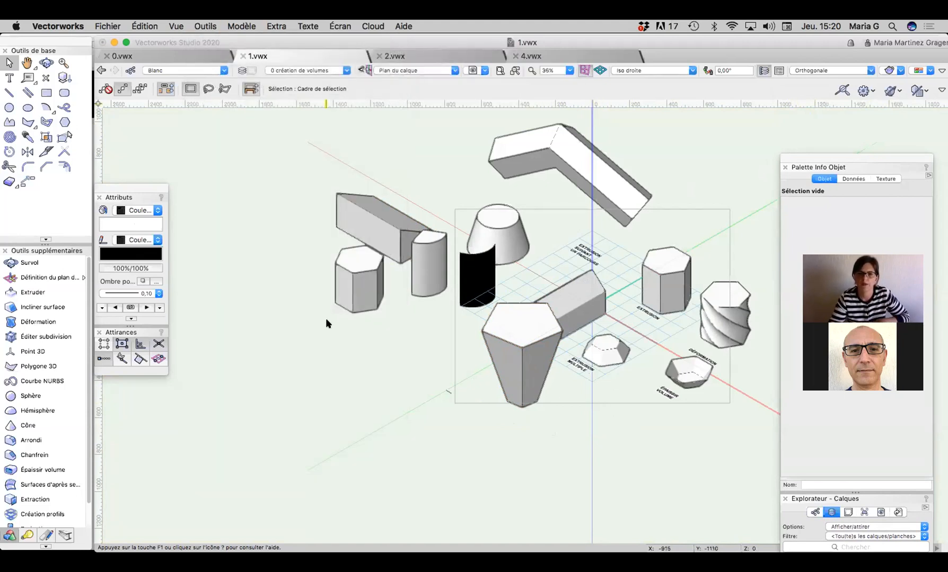
Step: Delete the inverted pentagonal multiple extrusion
click(510, 341)
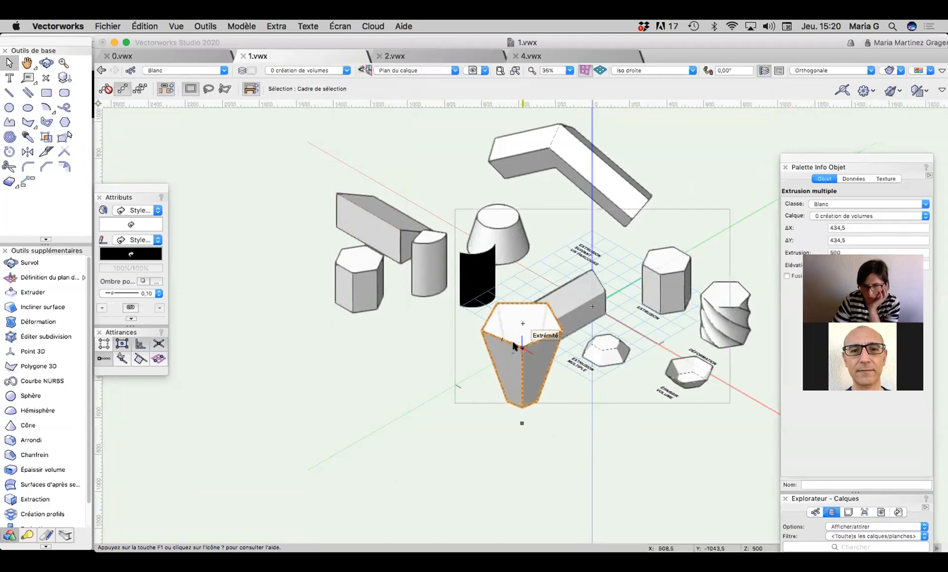
key(Delete)
Step: Inspect the two hexagonal profiles inside the volume labelled EXTRUSION MULTIPLE, and exit it
scroll(612, 348, up, 3)
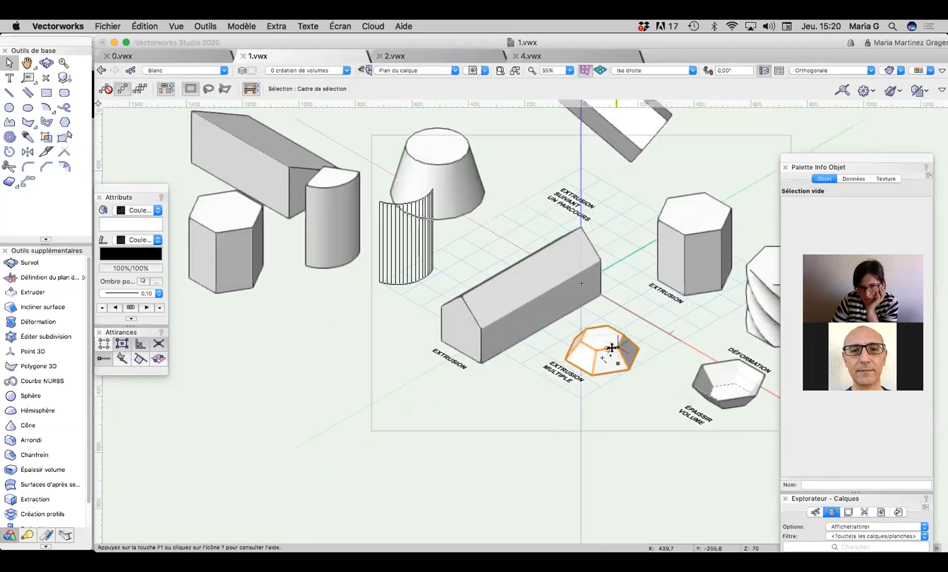
scroll(610, 346, up, 2)
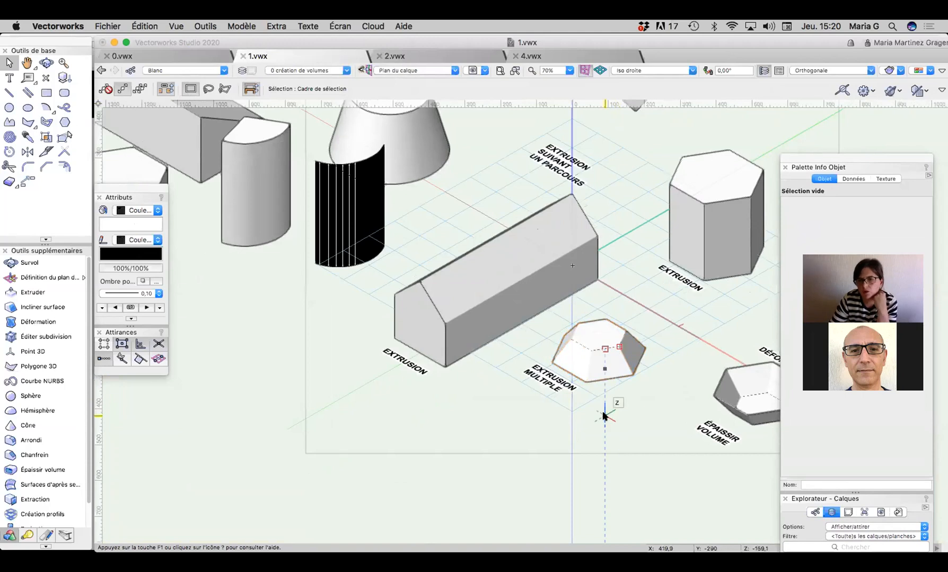
double_click(633, 375)
click(634, 375)
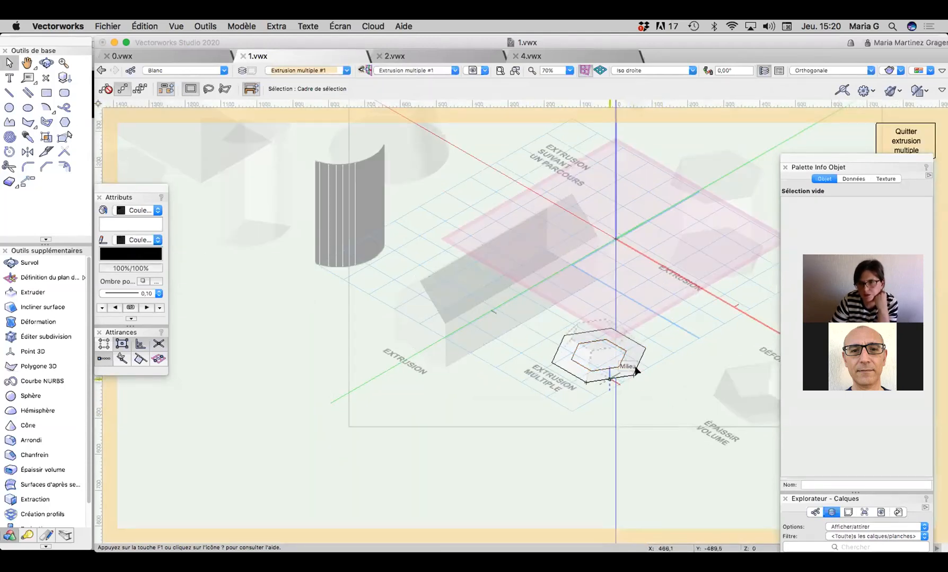
click(910, 133)
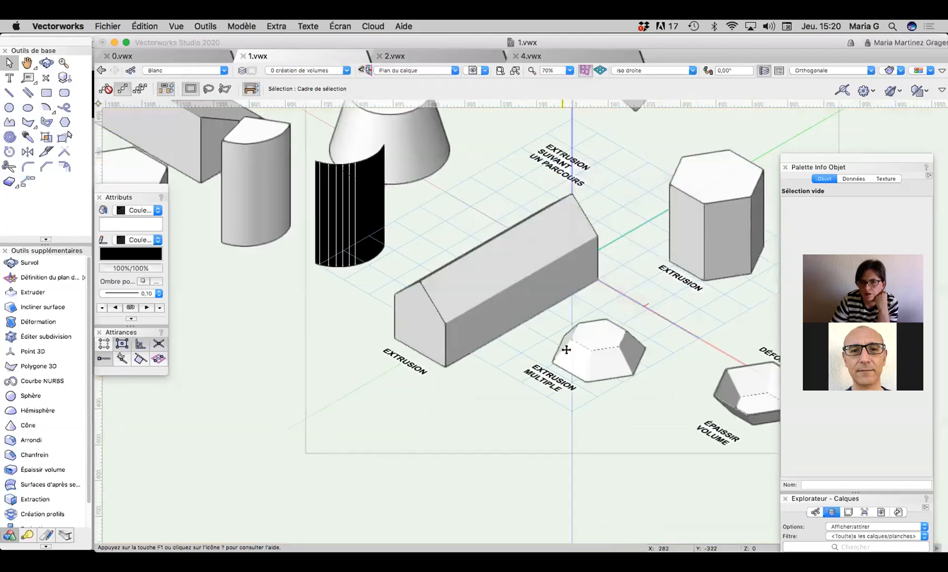
Step: Duplicate the truncated hexagonal volume labelled EXTRUSION MULTIPLE, with the copy in front of the original
middle_drag(649, 359, 442, 376)
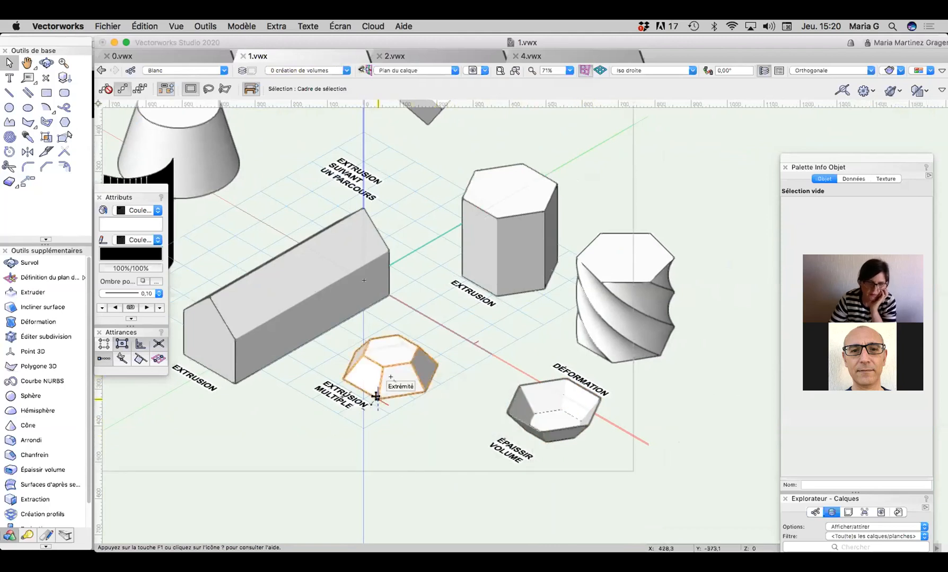
key(space)
drag(443, 388, 539, 364)
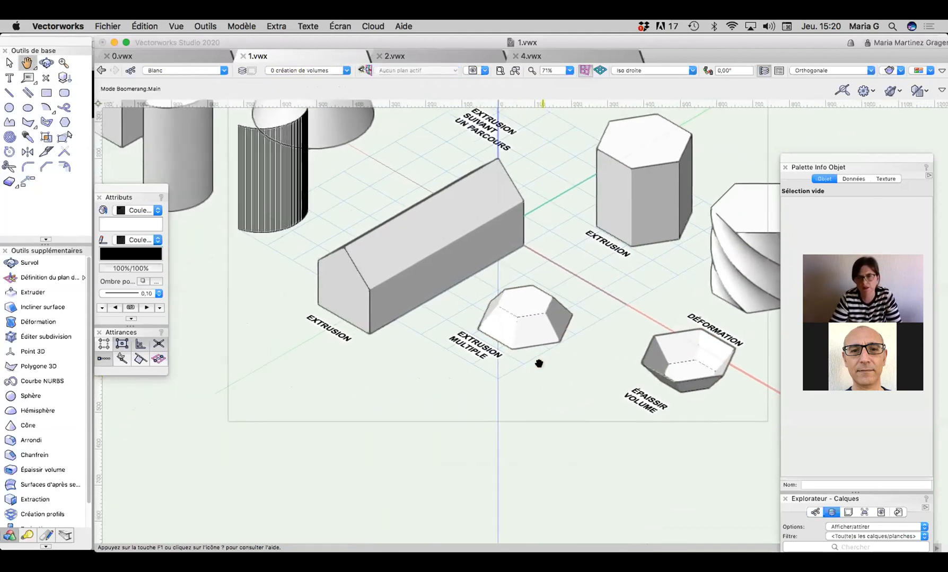
click(530, 313)
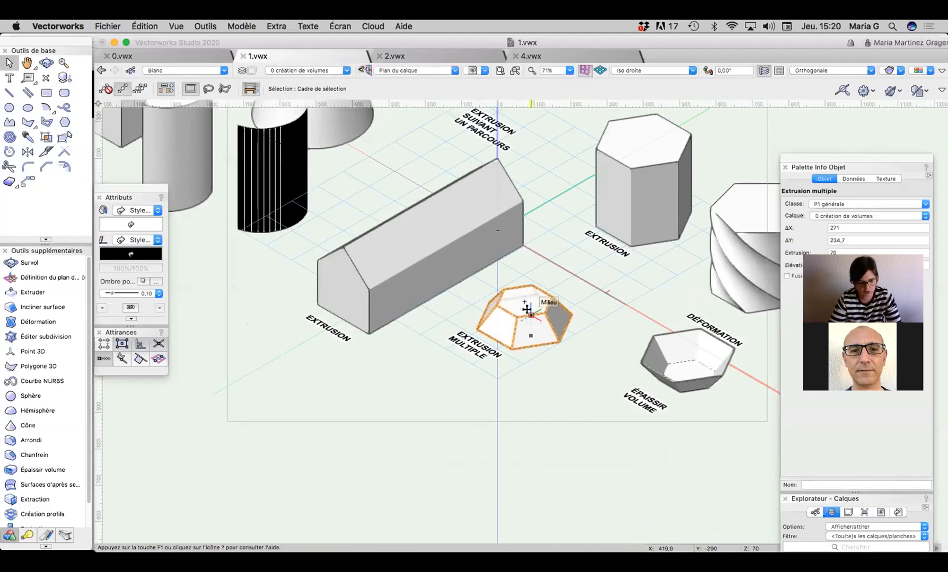
key(super+c)
key(super+v)
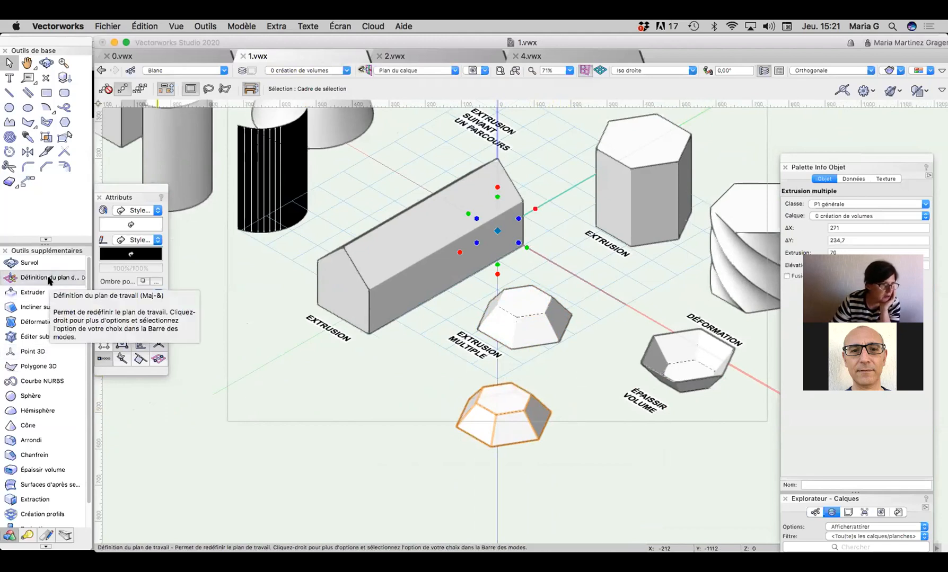
Step: Hollow out the copied hexagonal volume with Épaissir volume at a thickness of 5, opening its top face
click(55, 468)
click(185, 86)
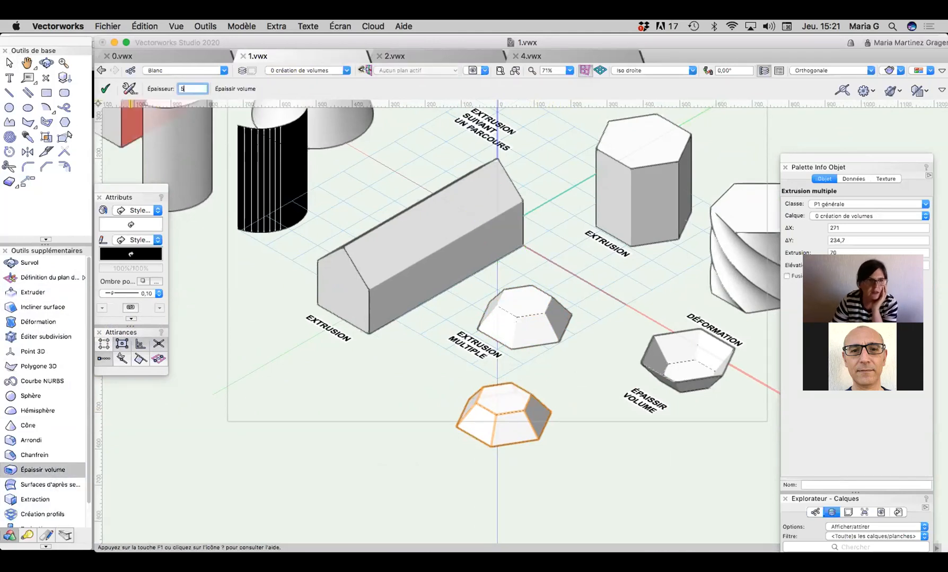
click(505, 396)
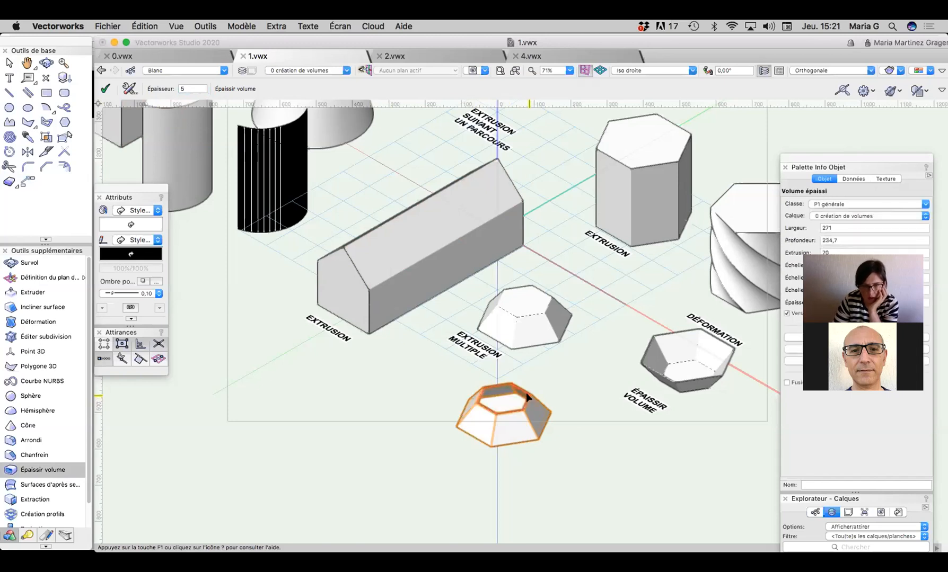
scroll(511, 393, up, 1)
scroll(511, 394, up, 4)
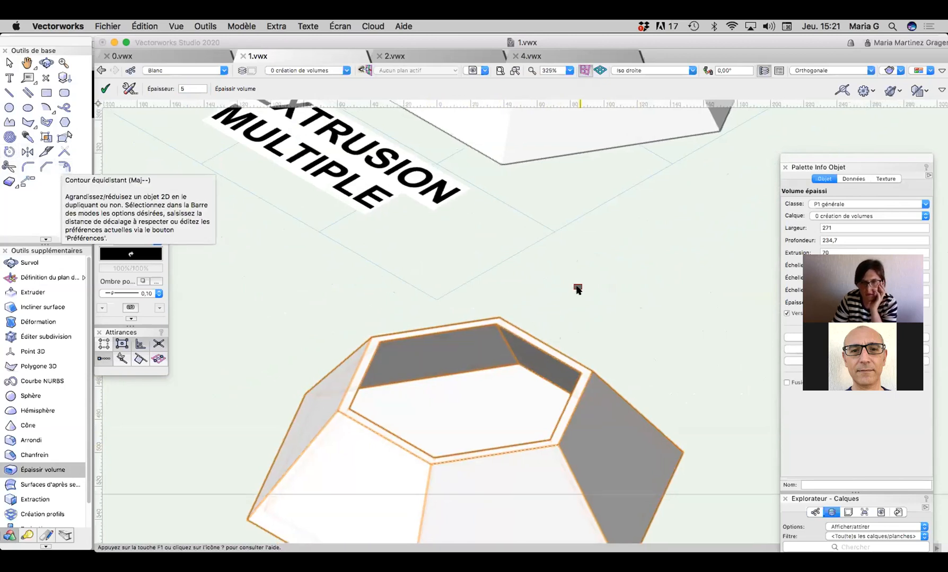
scroll(575, 290, down, 5)
scroll(575, 284, down, 2)
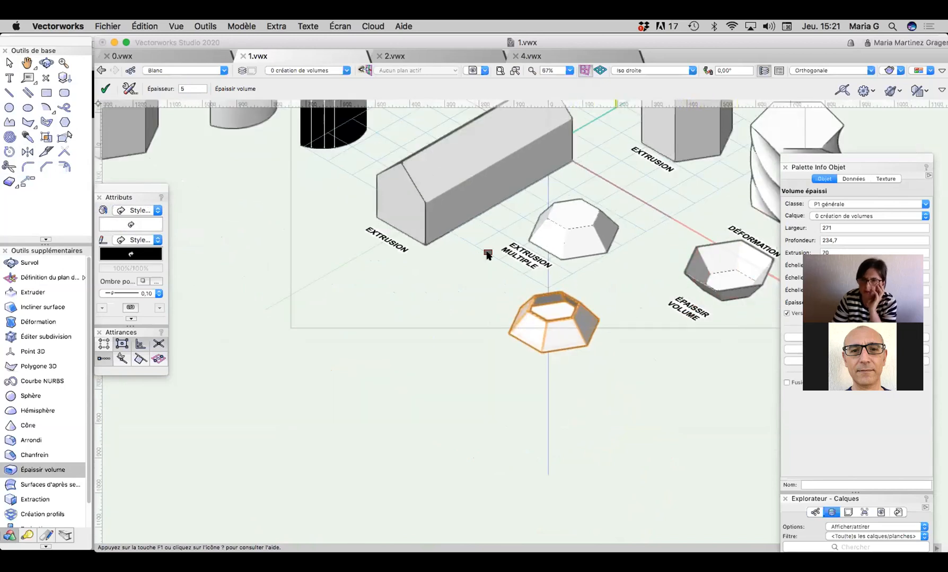
click(11, 62)
Step: Start a Tordre solide deformation on the hexagonal extrusion labelled EXTRUSION and place the protractor at its top face's centre
mouse_move(725, 276)
middle_down()
mouse_move(558, 359)
mouse_move(575, 365)
middle_up()
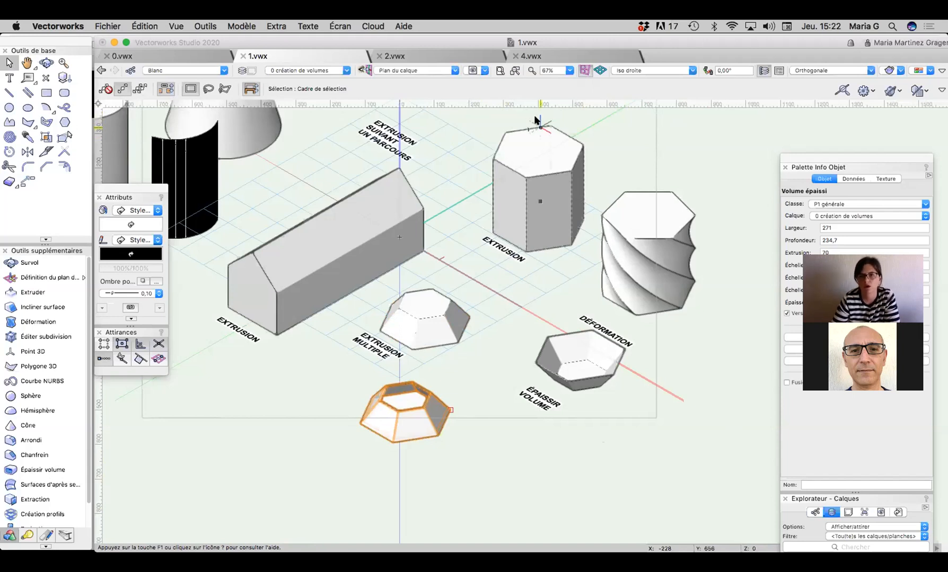
scroll(494, 323, down, 3)
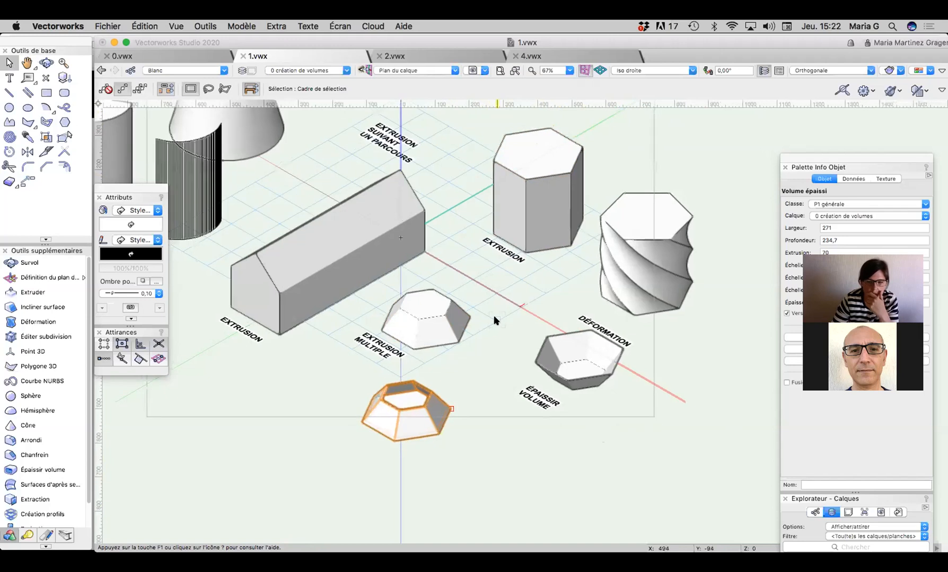
scroll(495, 320, down, 3)
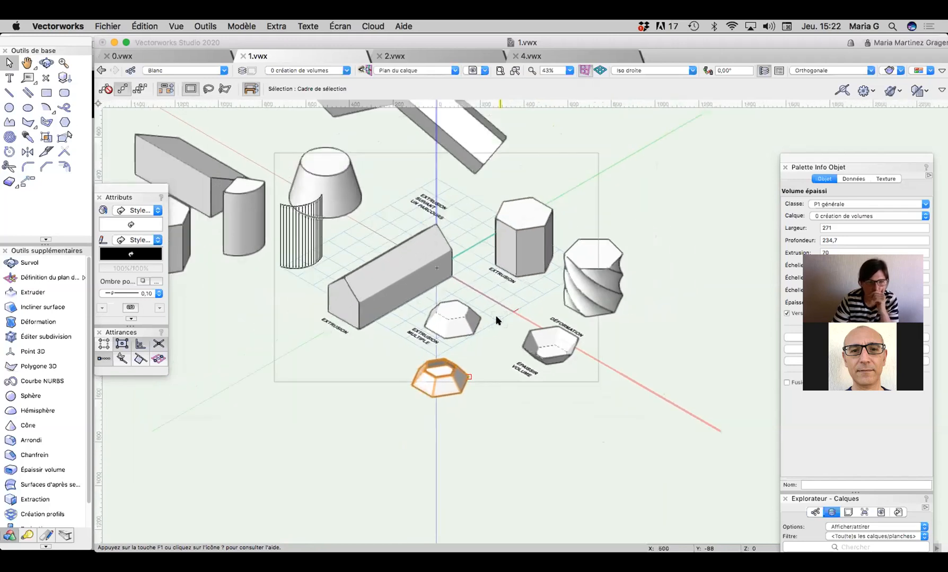
click(520, 250)
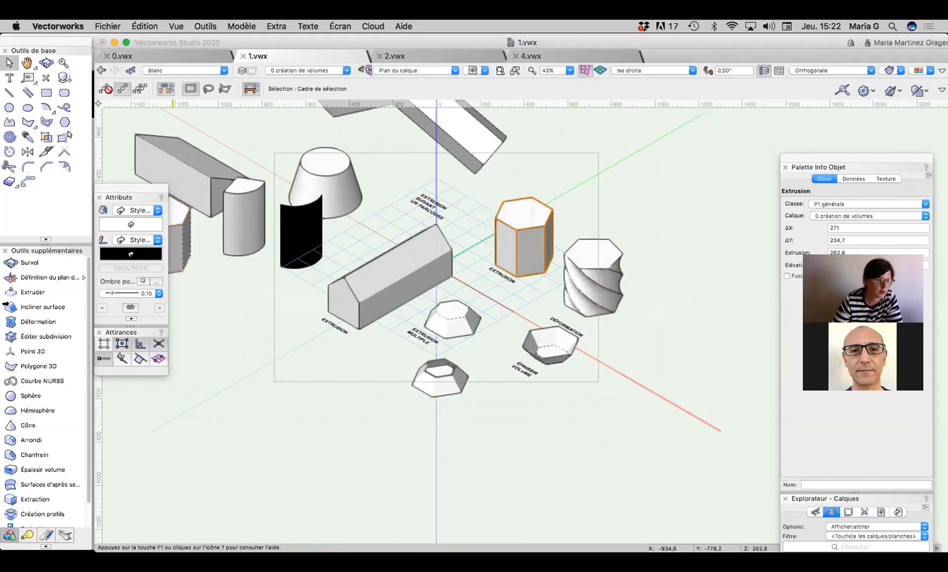
click(32, 320)
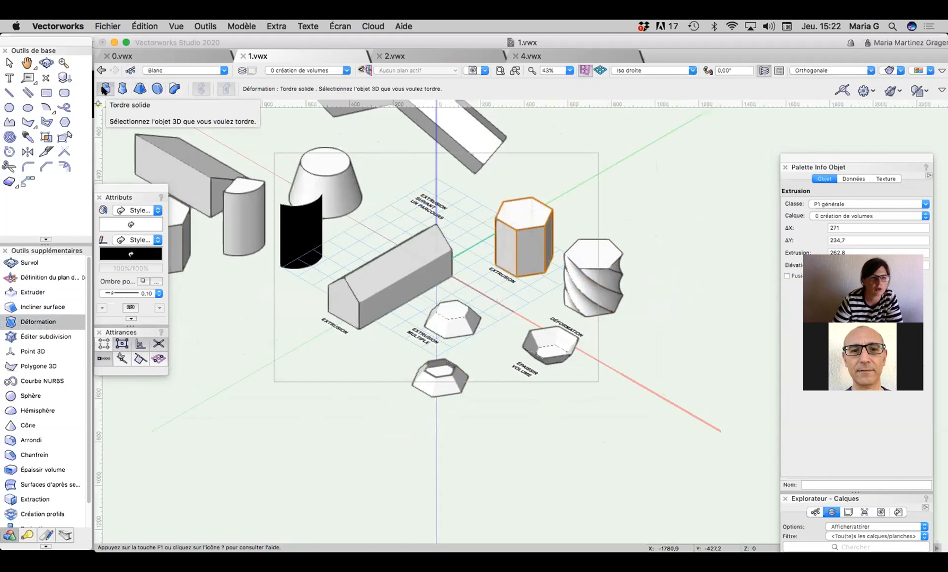
click(519, 213)
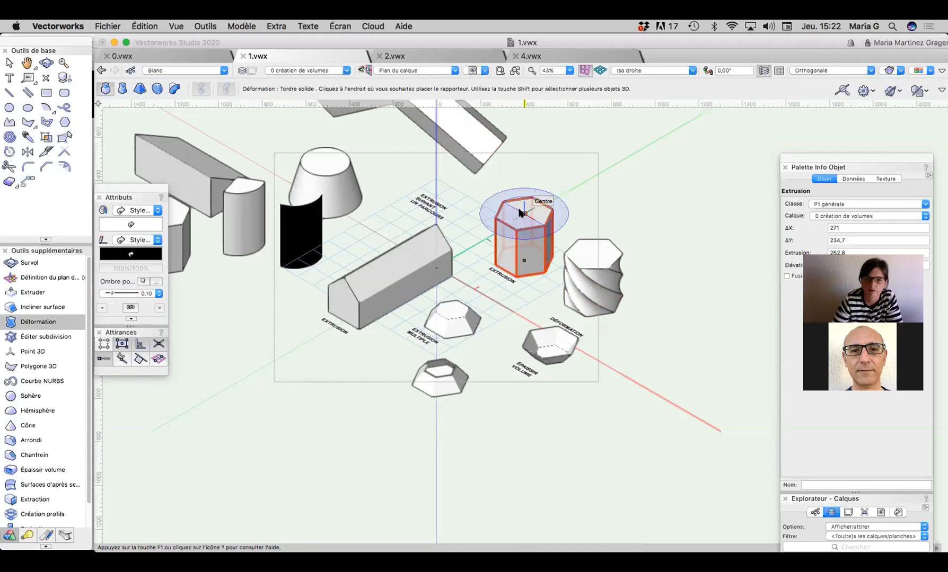
click(524, 215)
click(523, 210)
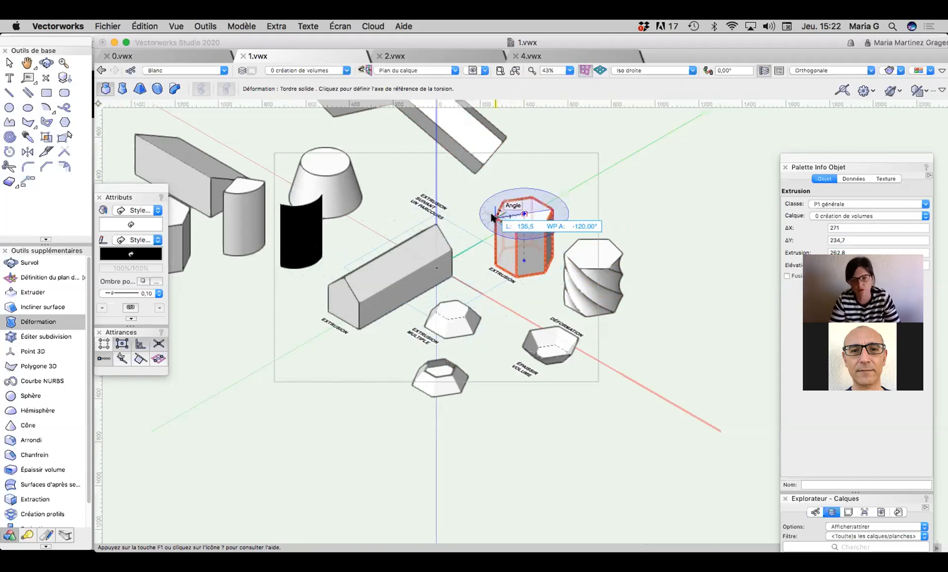
Step: Enter a length of 300 and an angle of -90° for the twist's reference axis
key(Tab)
text(10)
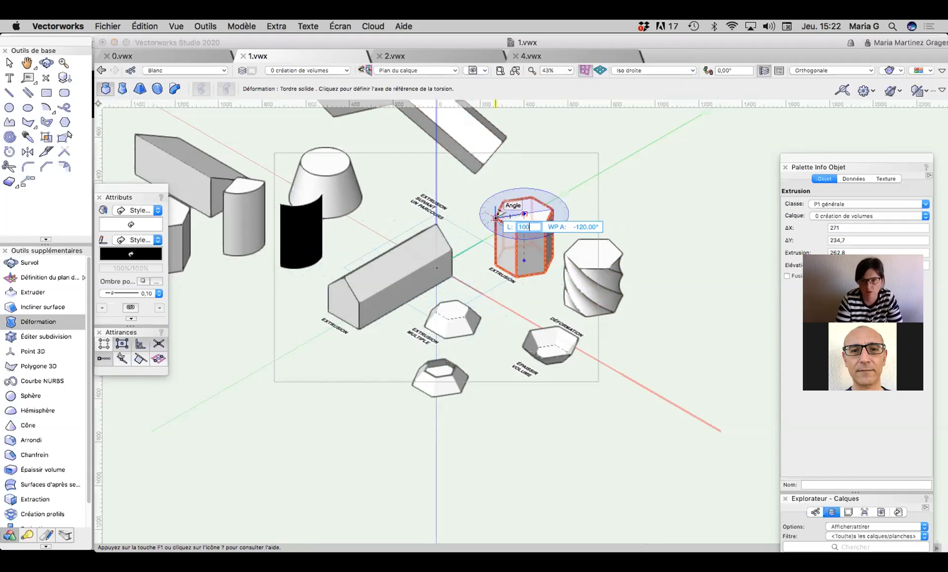
text(300)
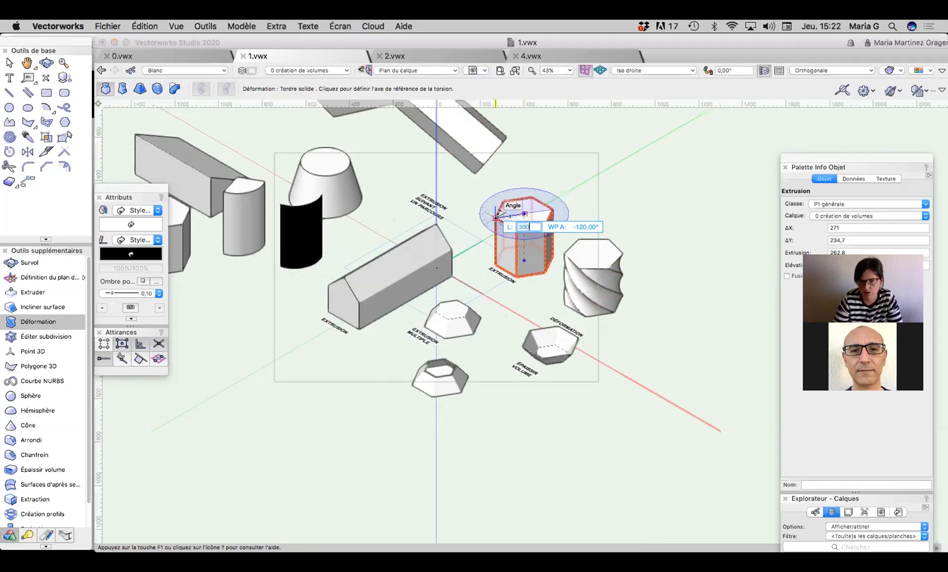
key(Tab)
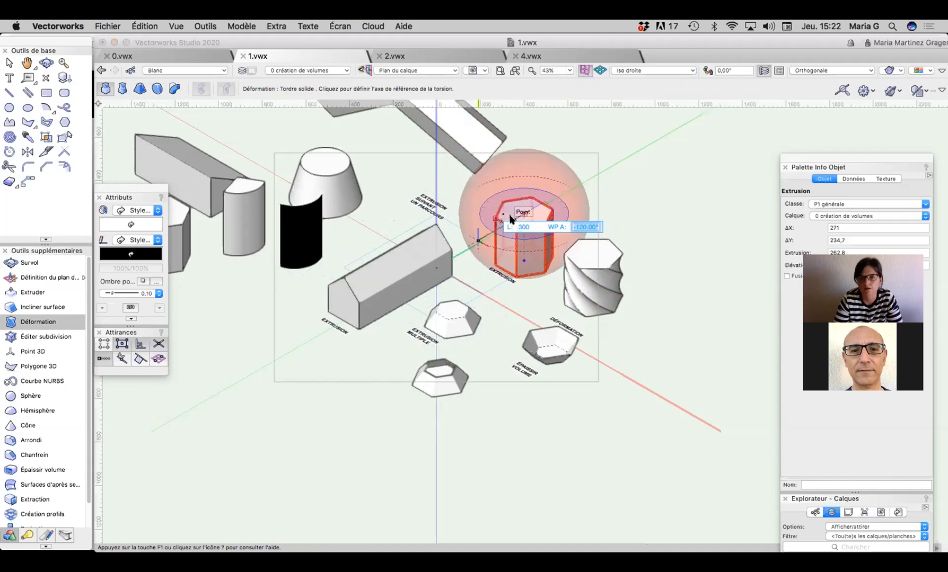
double_click(525, 226)
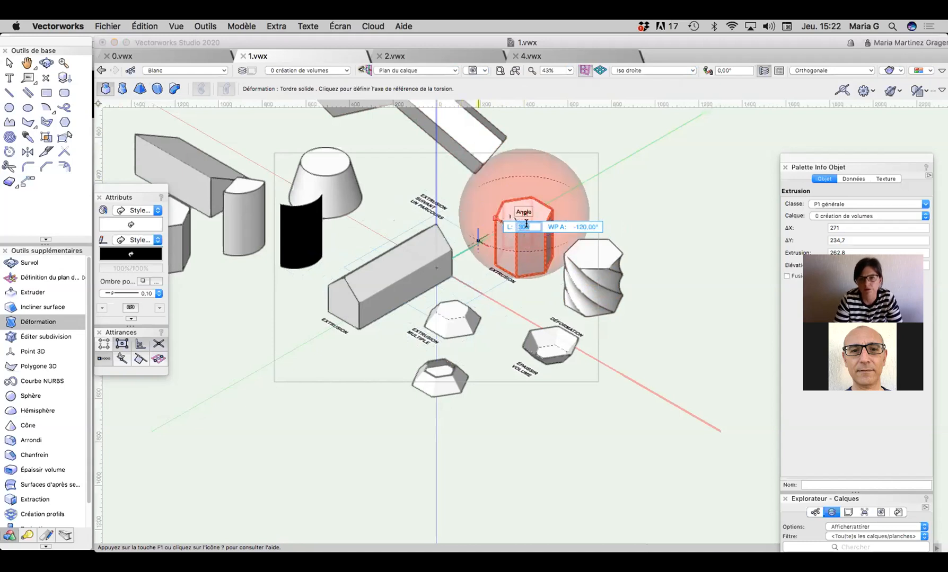
key(Tab)
key(Tab)
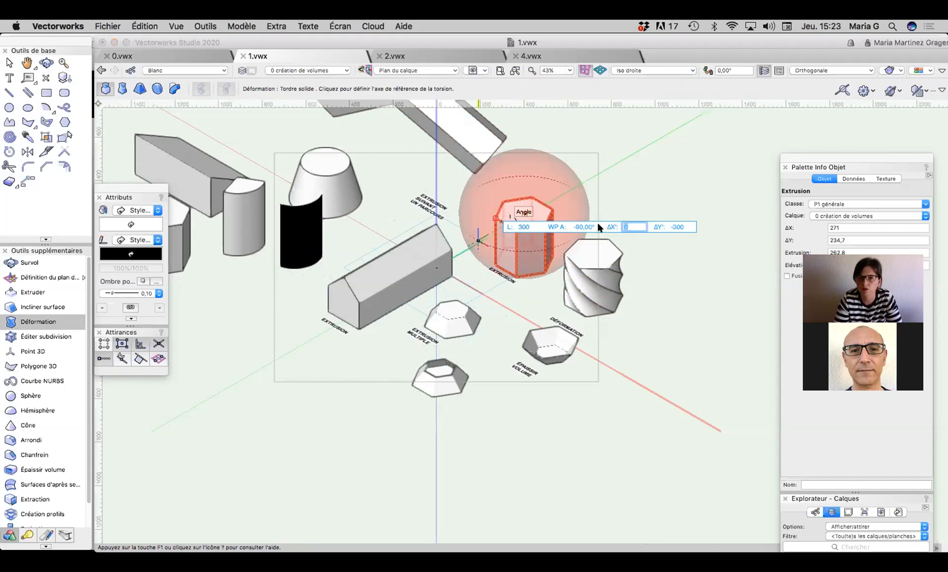
key(Tab)
key(Tab)
key(Tab)
key(Tab)
key(Return)
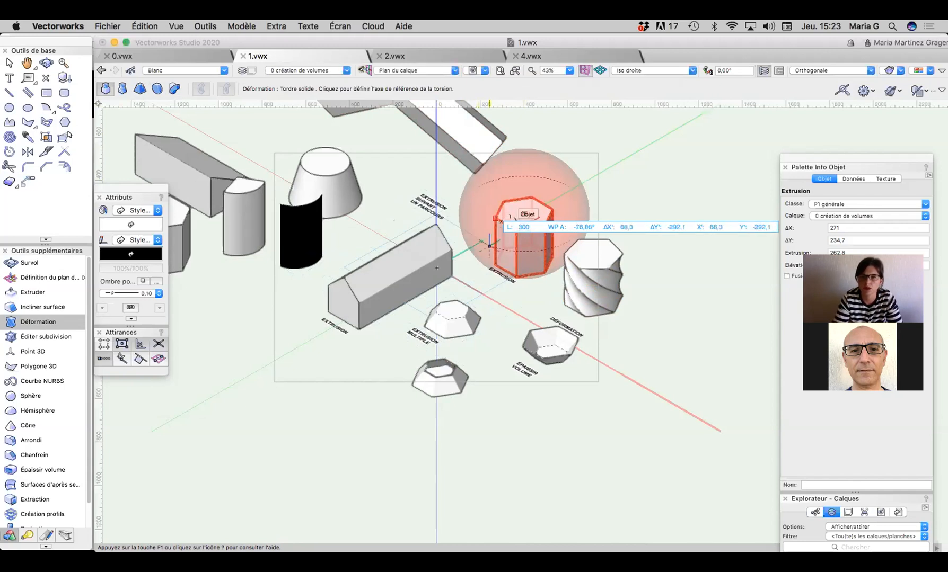
Step: Twist the hexagonal volume labelled EXTRUSION about its central vertical axis with Tordre solide, using a reference length of 135
click(614, 227)
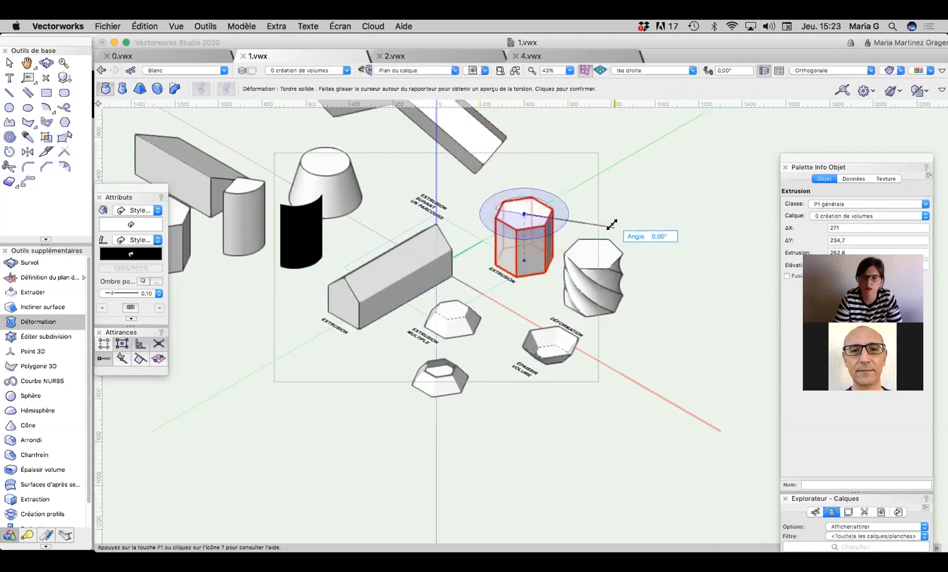
click(585, 218)
click(523, 201)
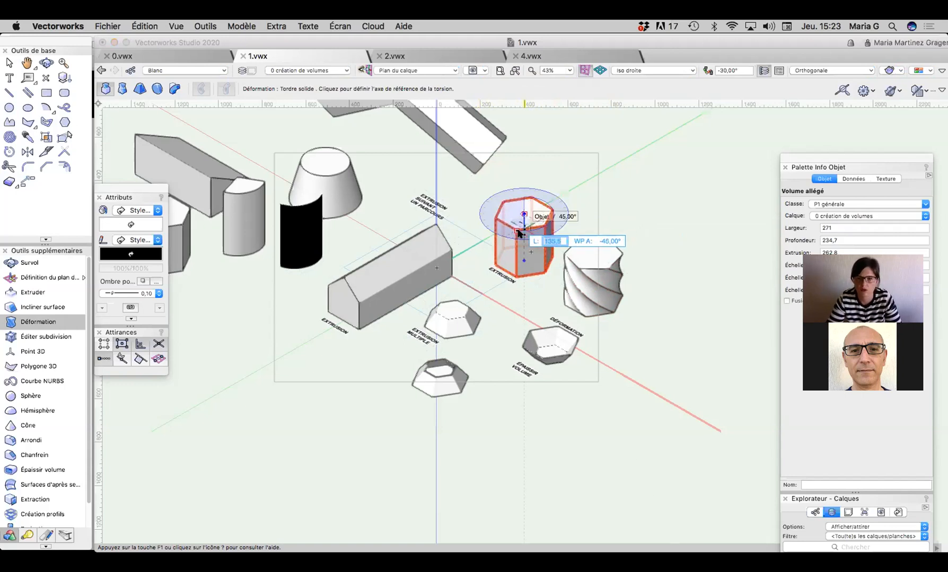
text(1)
key(Return)
key(Tab)
key(Tab)
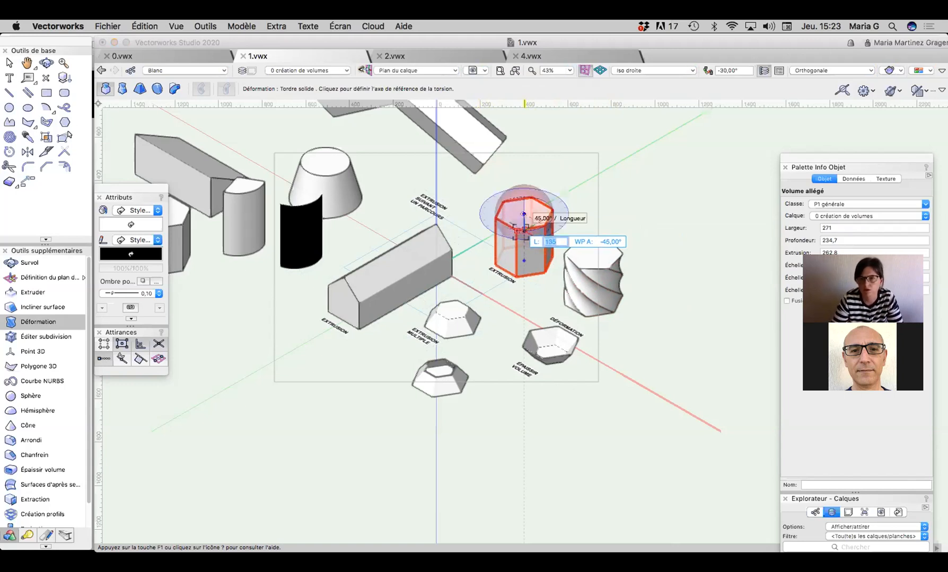
text(-5)
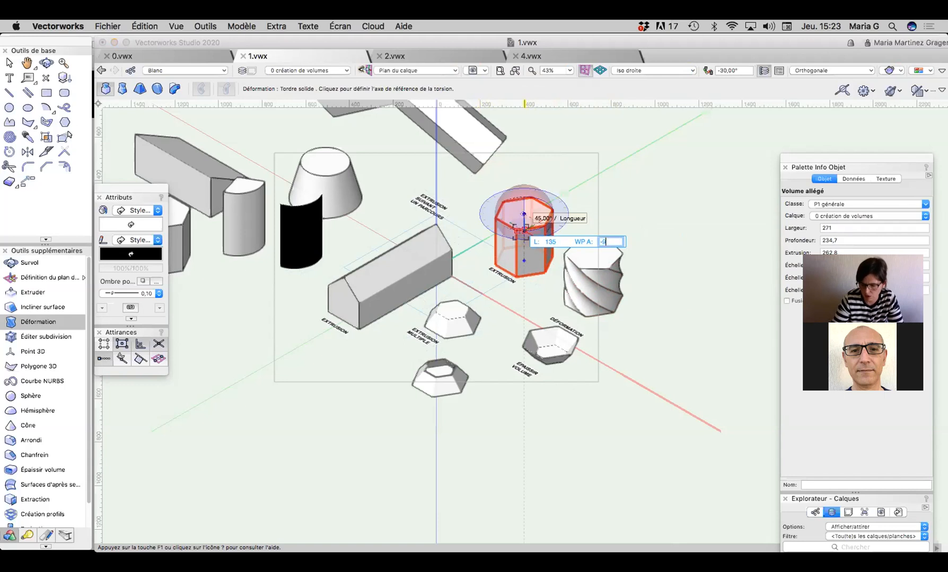
key(Return)
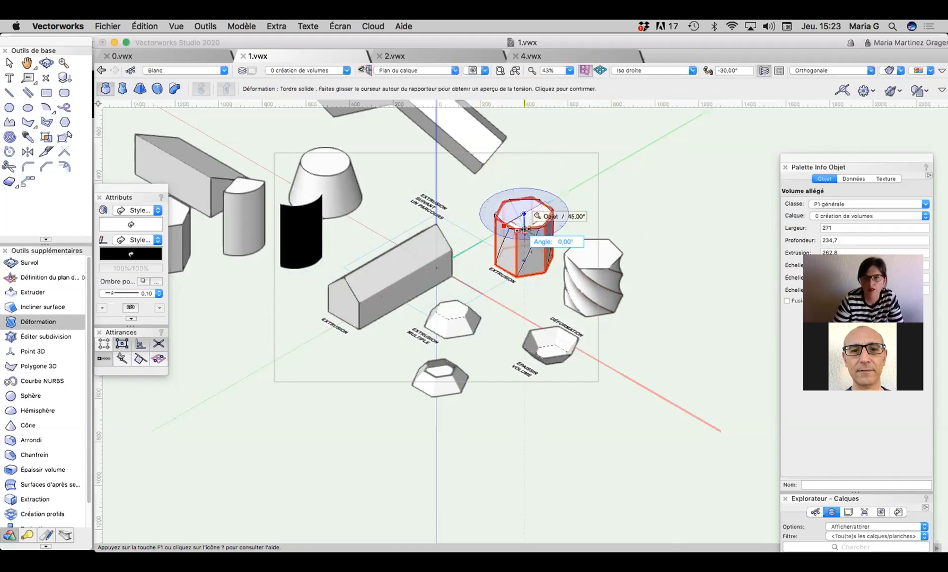
click(527, 228)
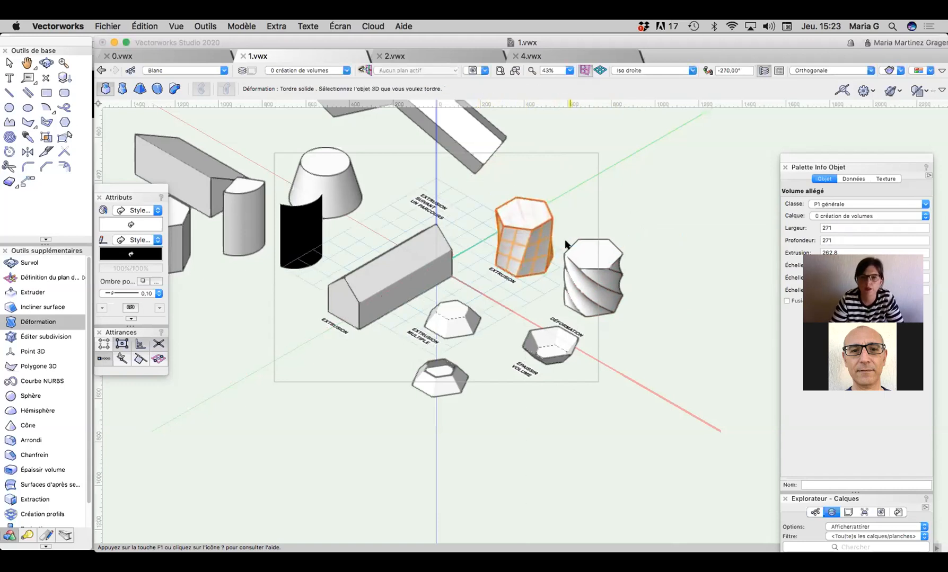
scroll(526, 237, up, 5)
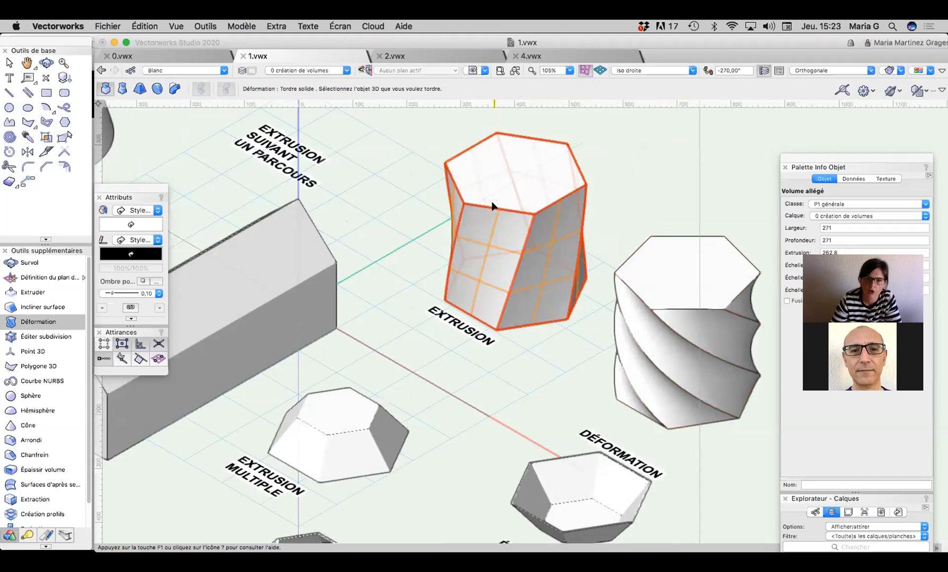
key(space)
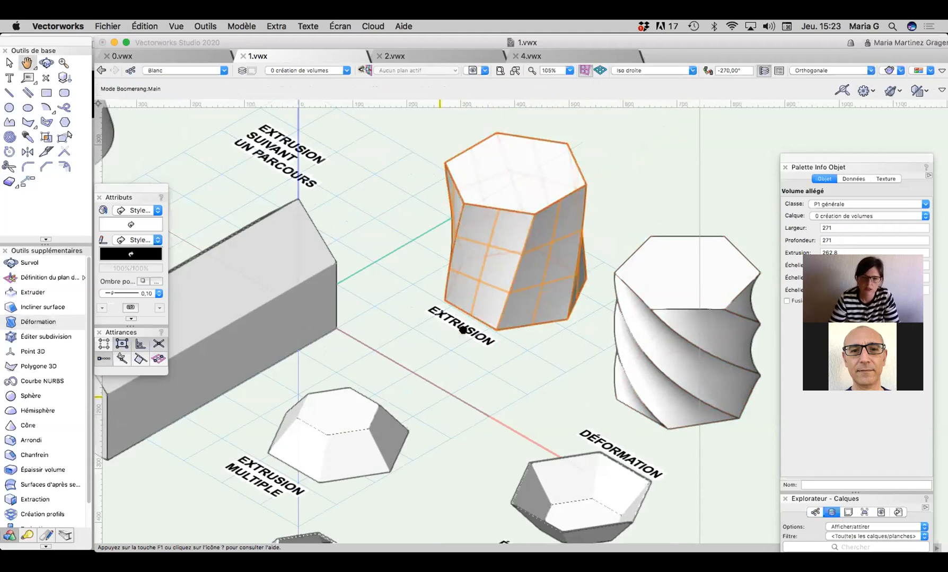
drag(443, 399, 445, 294)
click(39, 322)
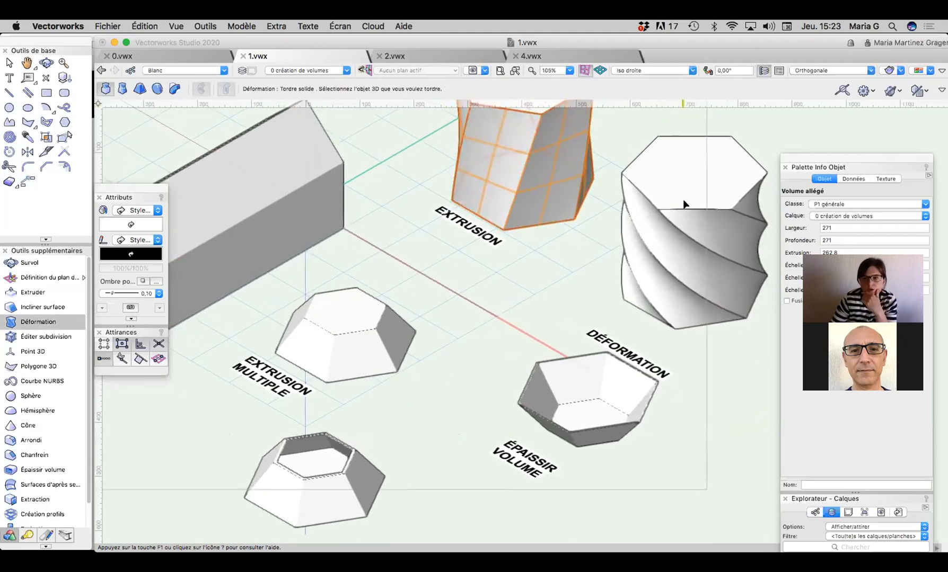
click(675, 232)
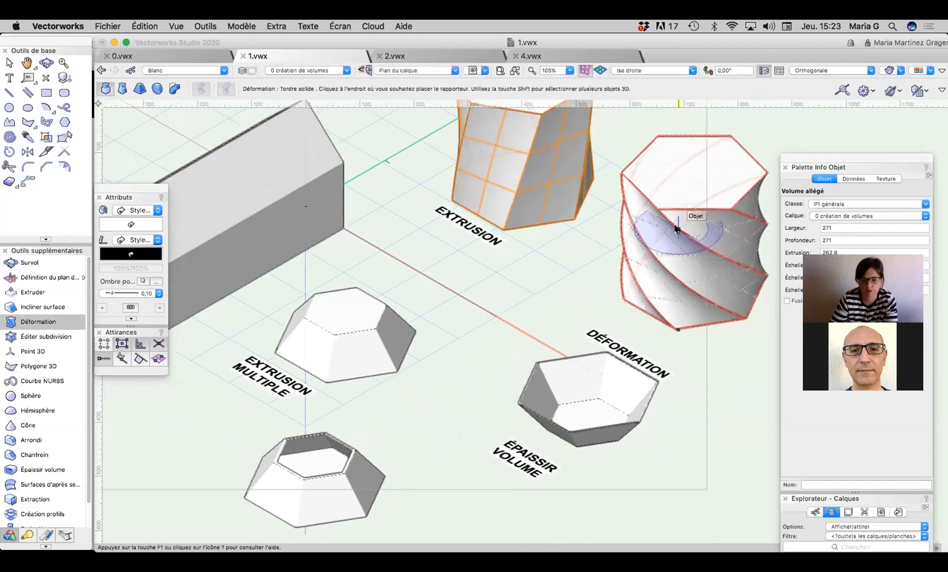
key(Escape)
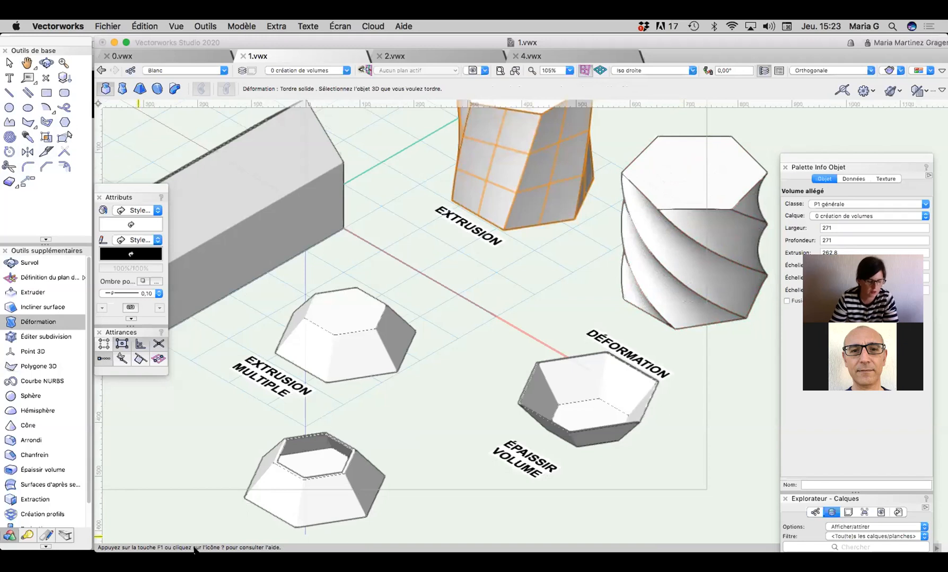
Step: Inspect the object properties of the twisted volumes labelled DÉFORMATION and EXTRUSION, including the latter's Extrusion value
key(x)
click(681, 226)
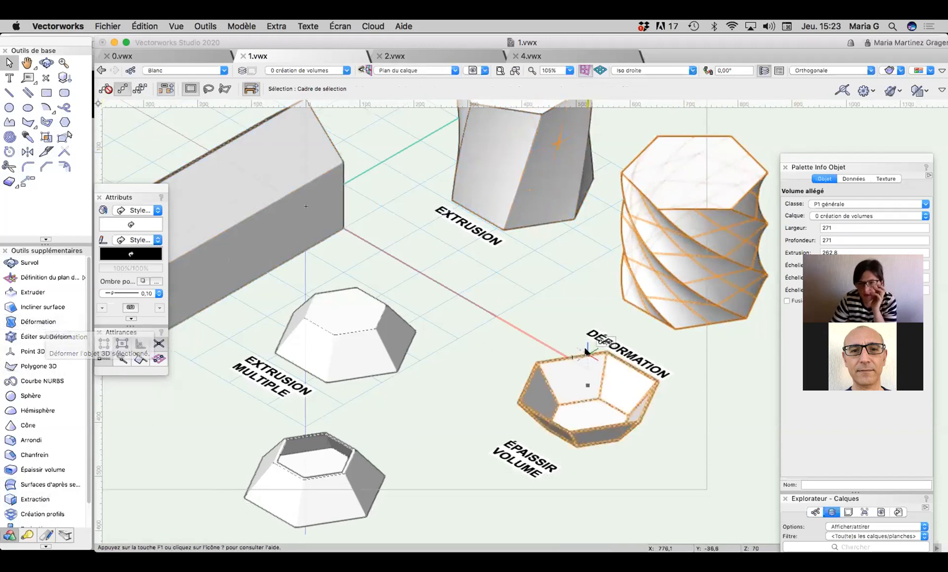
click(580, 277)
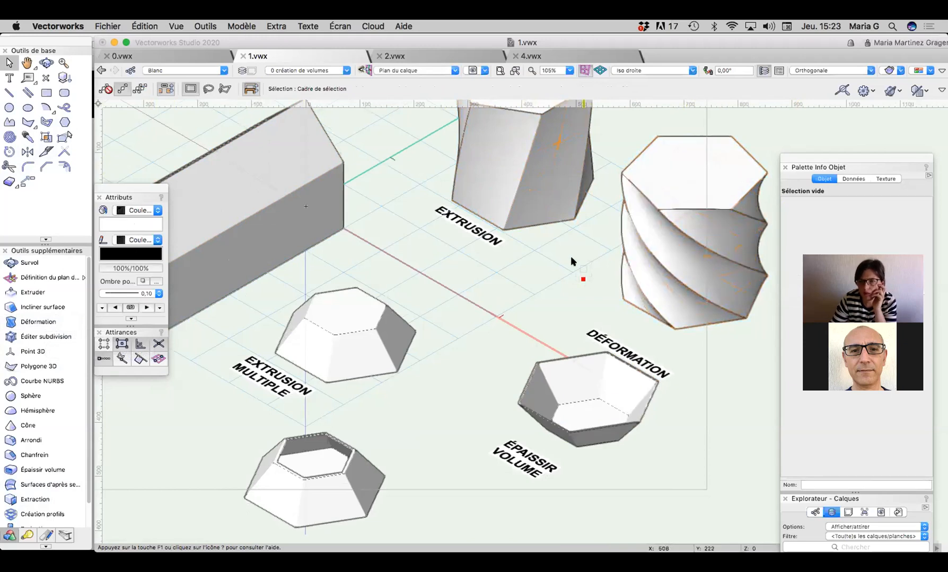
click(551, 207)
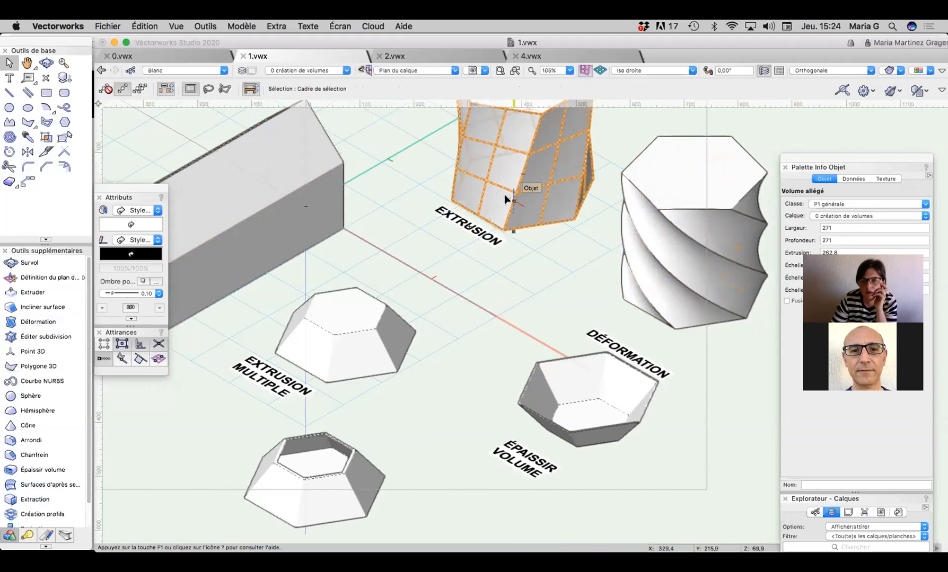
scroll(496, 172, down, 5)
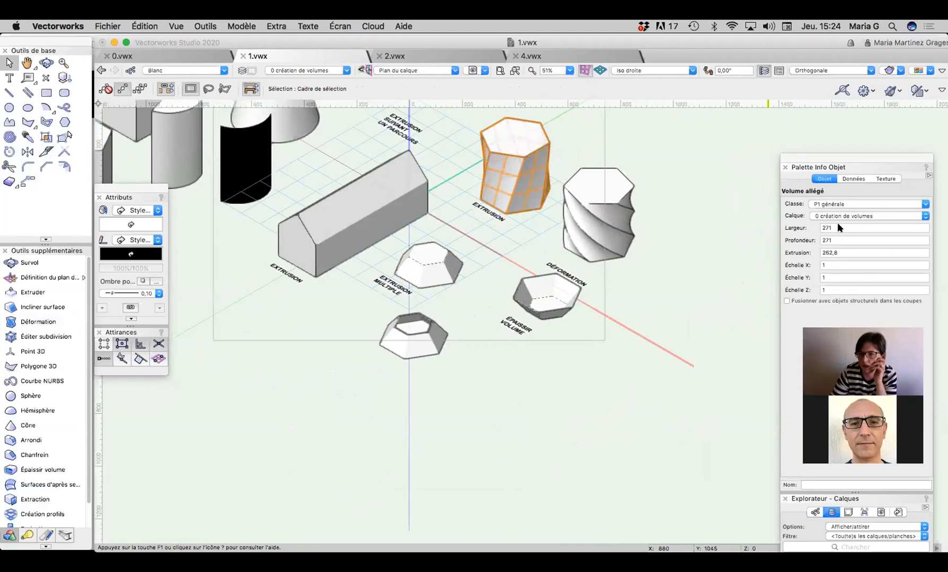
click(837, 253)
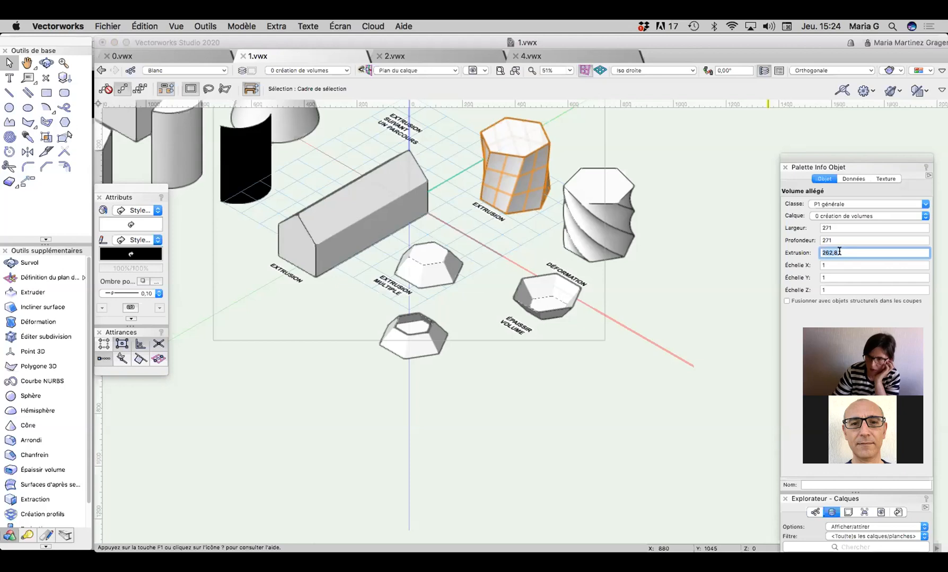
Step: Check the source profiles of the volume labelled EXTRUSION MULTIPLE, leave its edit mode and inspect the ÉPAISSIR VOLUME object's properties
click(454, 268)
double_click(449, 276)
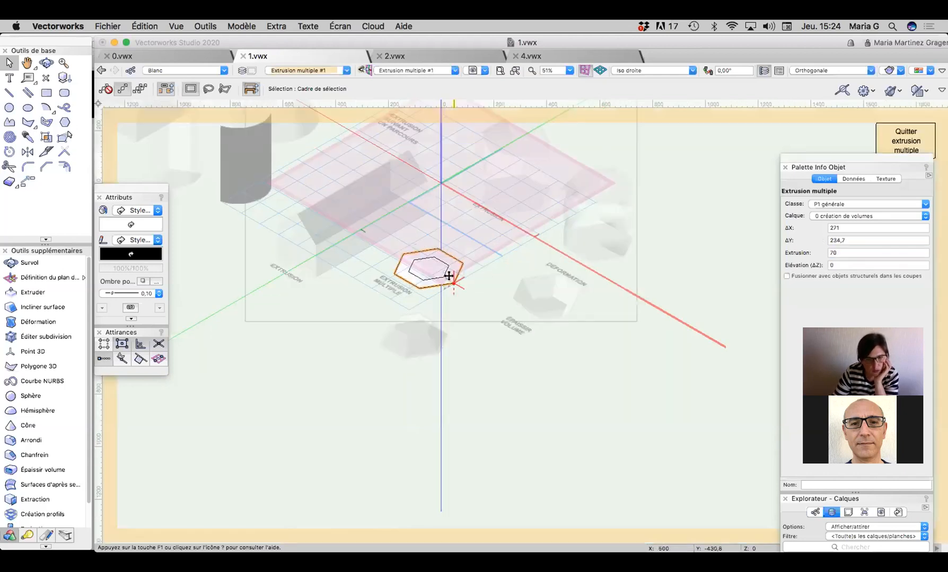
click(917, 131)
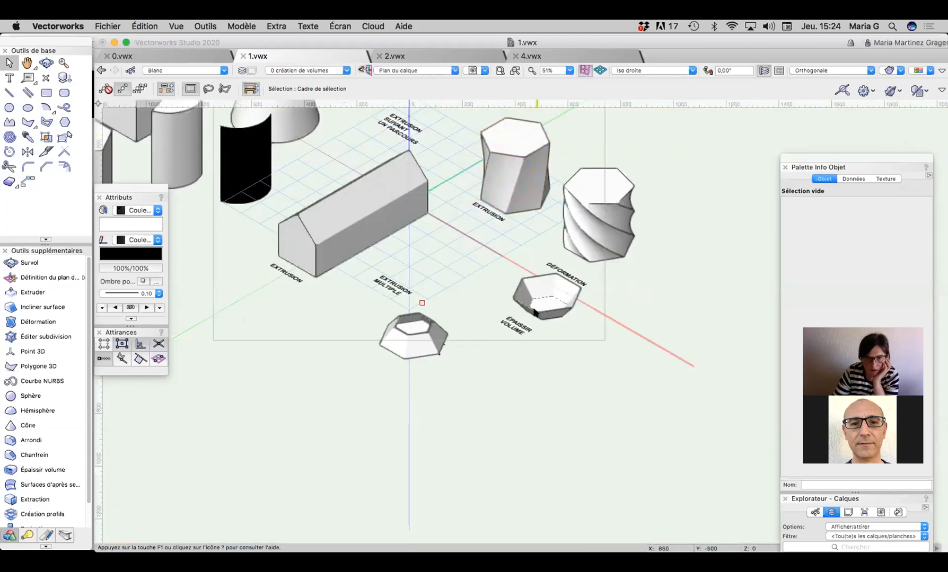
click(520, 307)
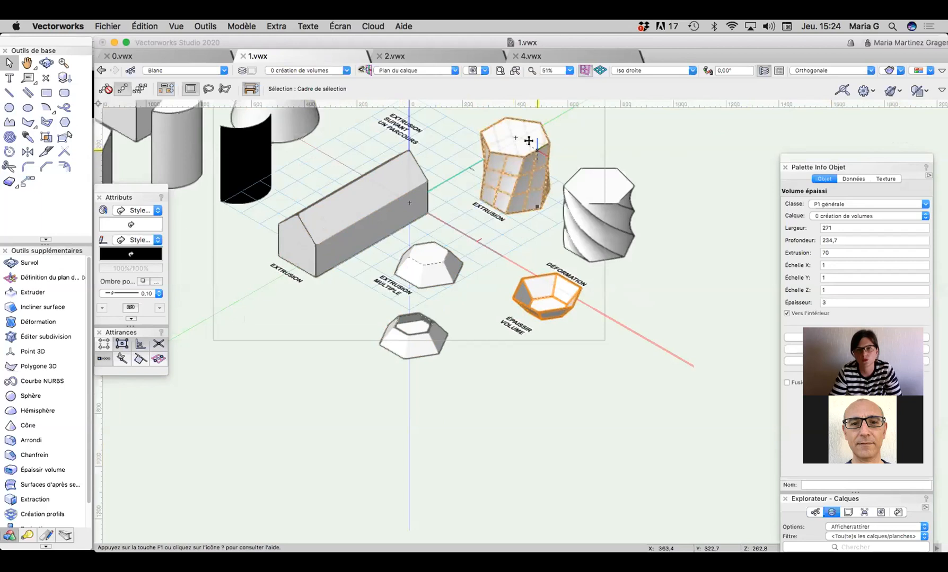
Step: Inspect the source arc of the white quarter-cylinder-like extrusion, including its geometry and fill, and leave the extrusion's edit mode
mouse_move(503, 153)
mouse_down()
mouse_move(617, 271)
mouse_move(659, 284)
mouse_up()
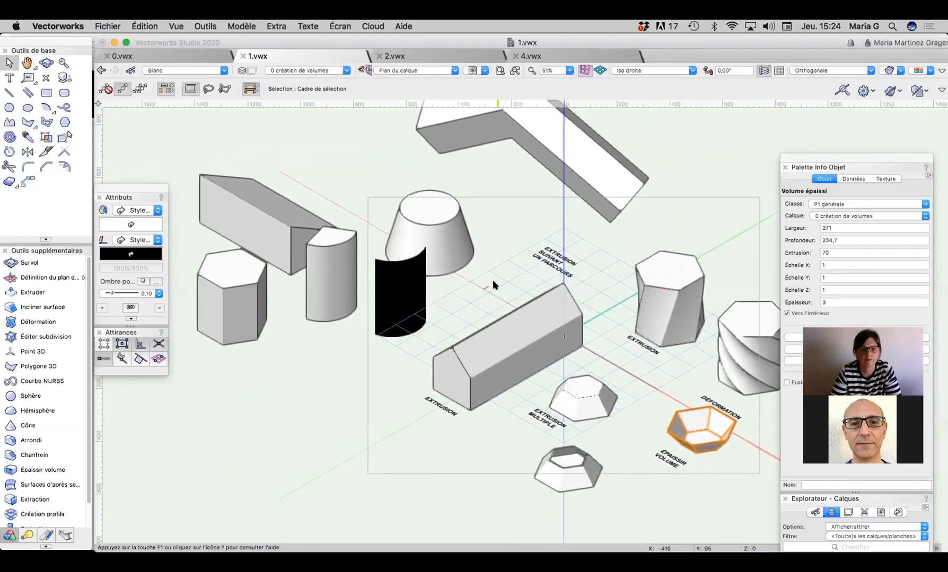
click(435, 292)
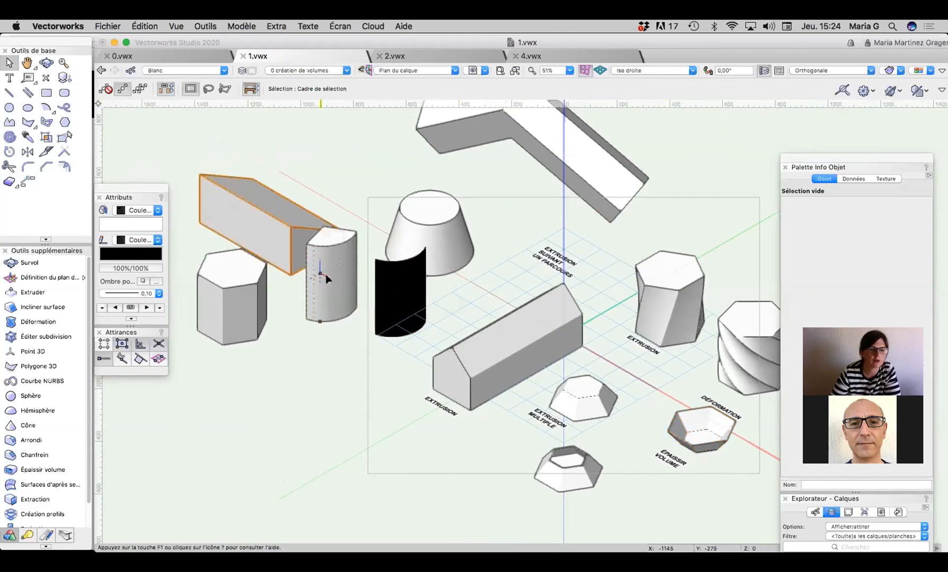
double_click(330, 241)
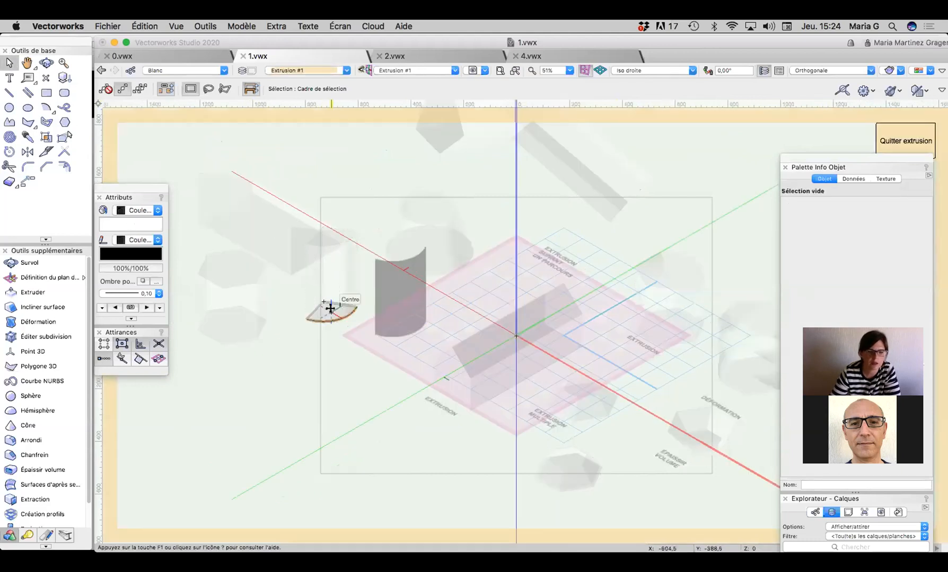
click(321, 322)
middle_drag(319, 325, 364, 384)
scroll(364, 384, up, 5)
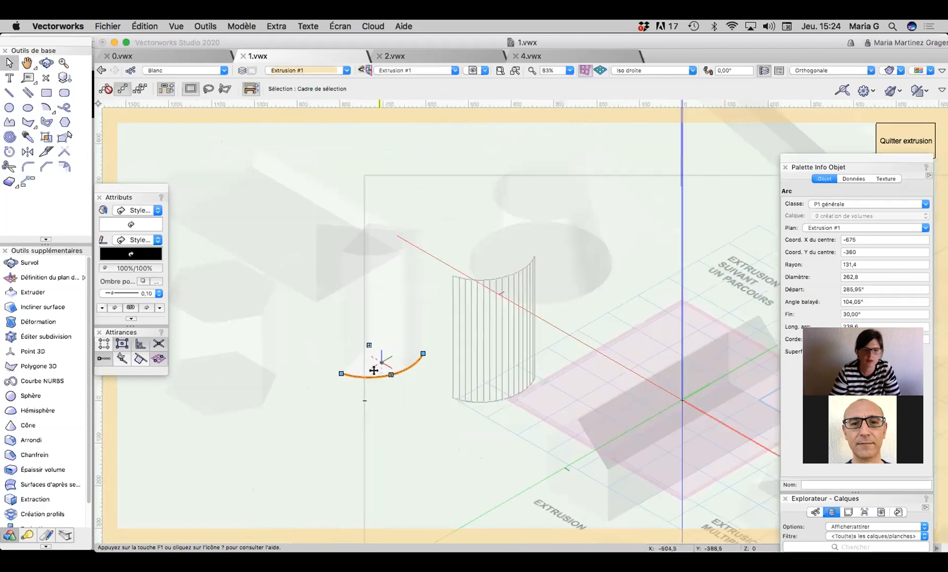
scroll(361, 375, up, 8)
click(457, 424)
click(389, 327)
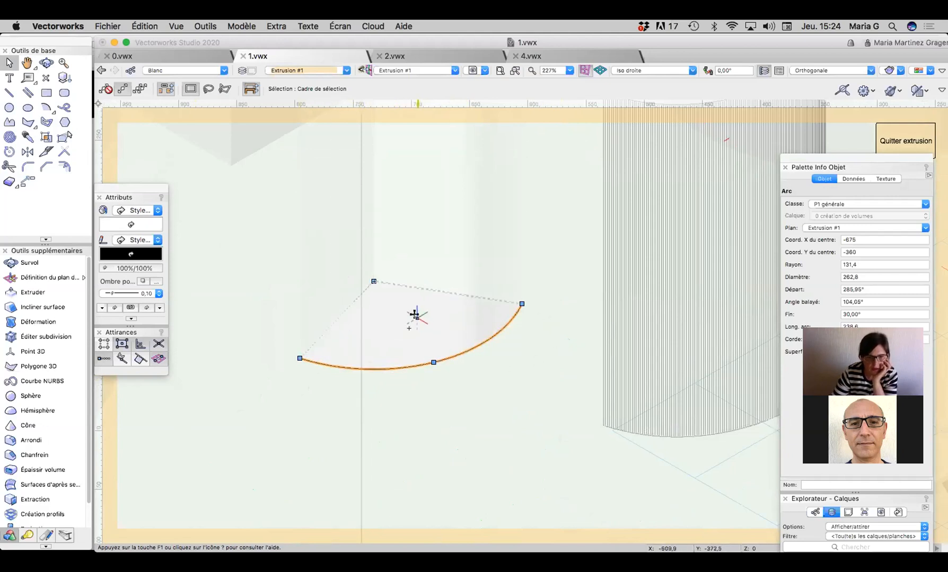
scroll(416, 317, down, 4)
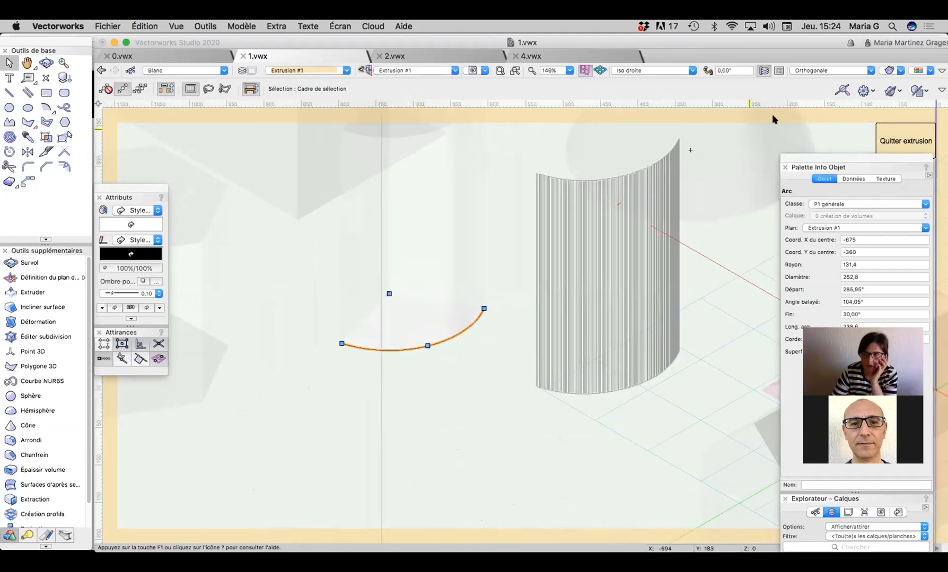
click(896, 139)
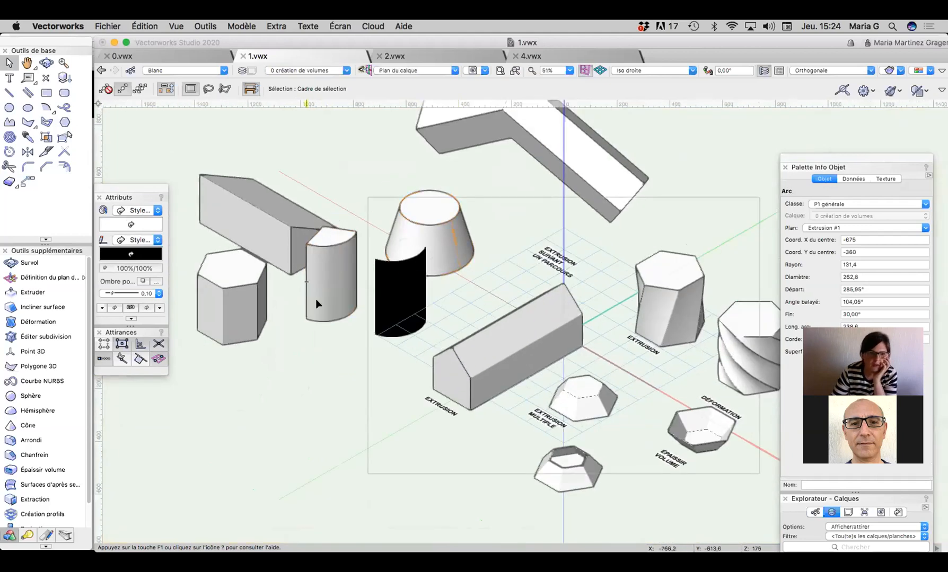
Step: Inspect the source arc and fill of the black curved surface, leave its edit mode and view the surface from another angle
double_click(400, 336)
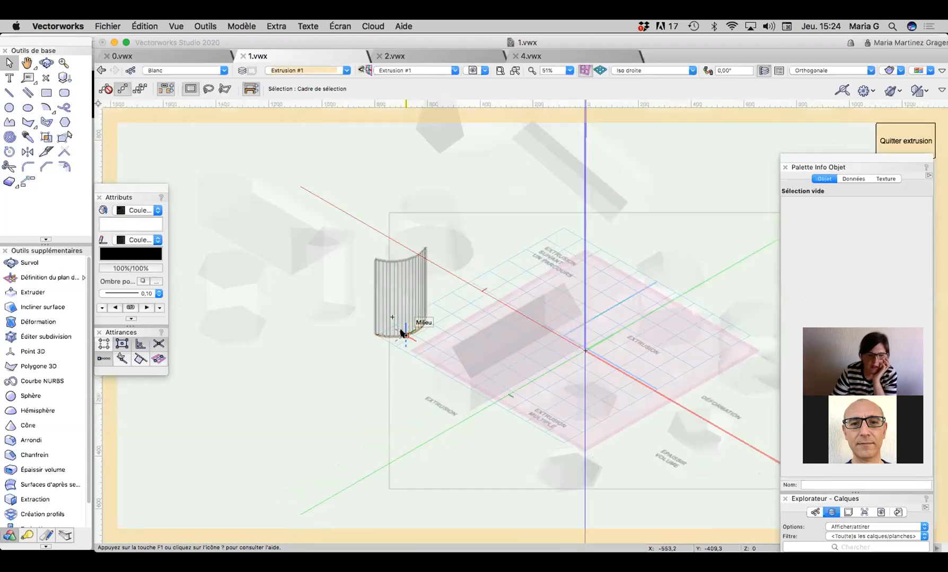
click(401, 332)
scroll(402, 334, up, 6)
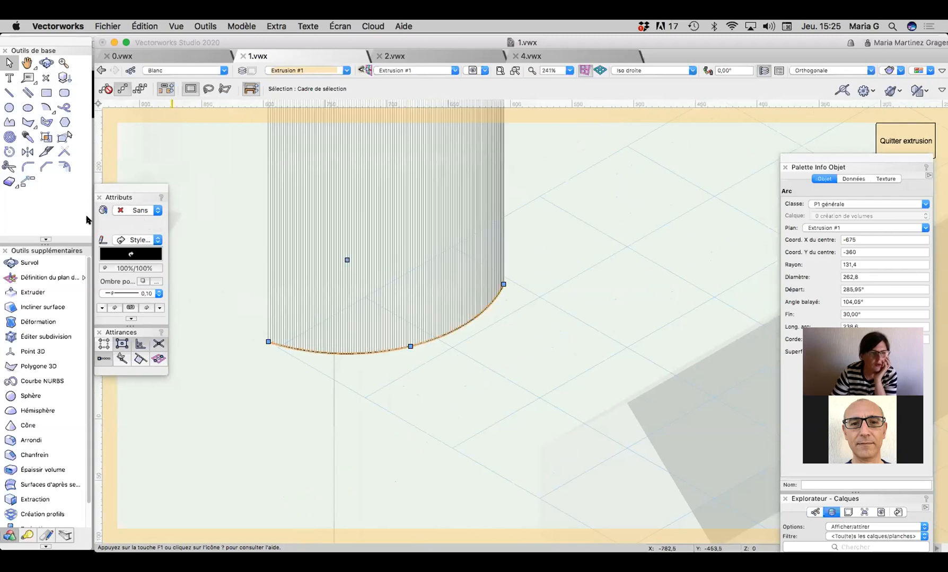
click(905, 141)
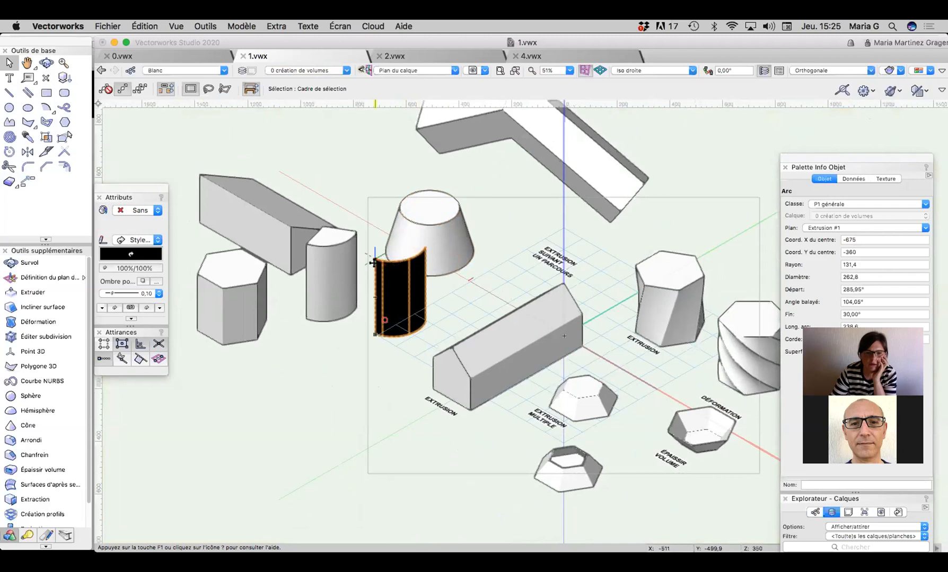
click(45, 63)
drag(351, 330, 481, 373)
scroll(473, 368, down, 2)
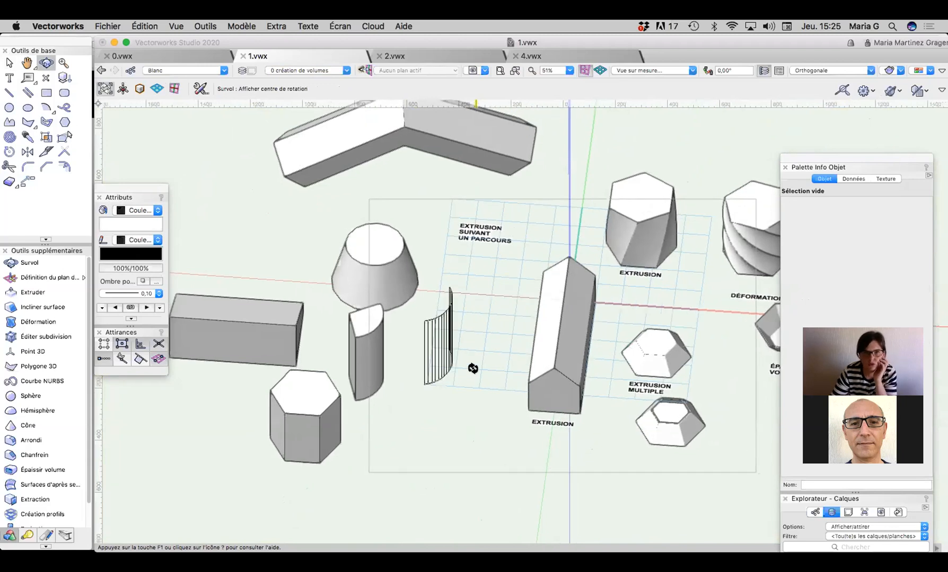
scroll(473, 368, down, 3)
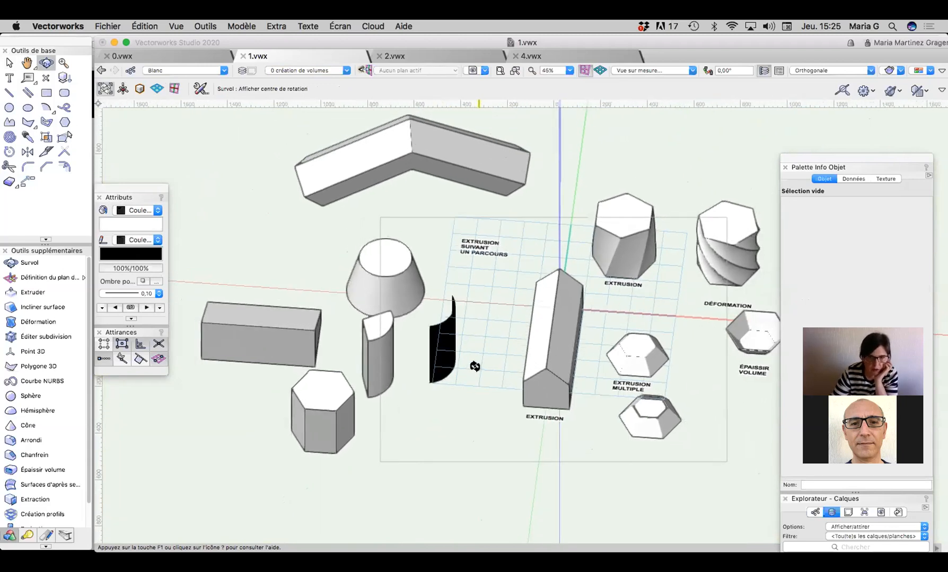
Step: Select the bent gabled volume extruded along a path and look up the Extrusion suivant parcours command
click(9, 62)
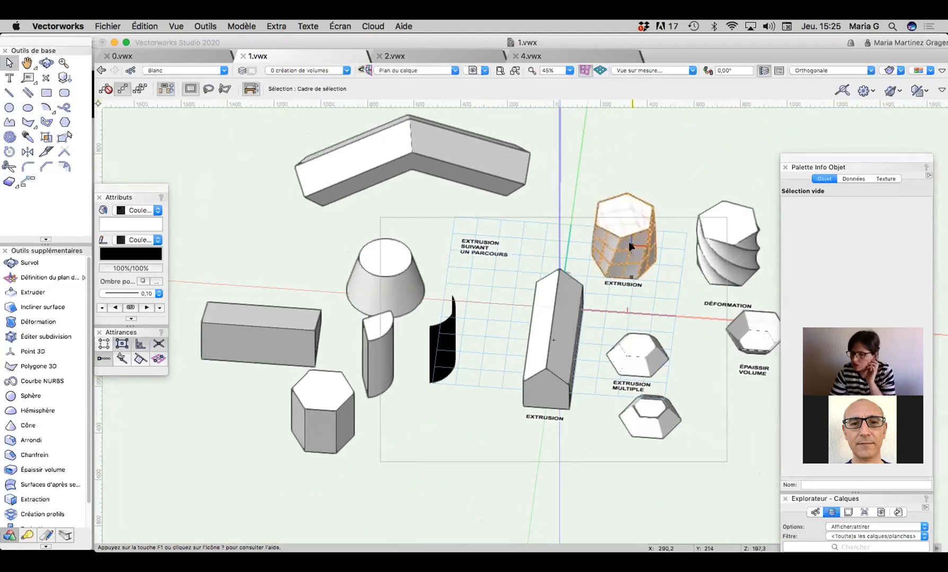
click(508, 183)
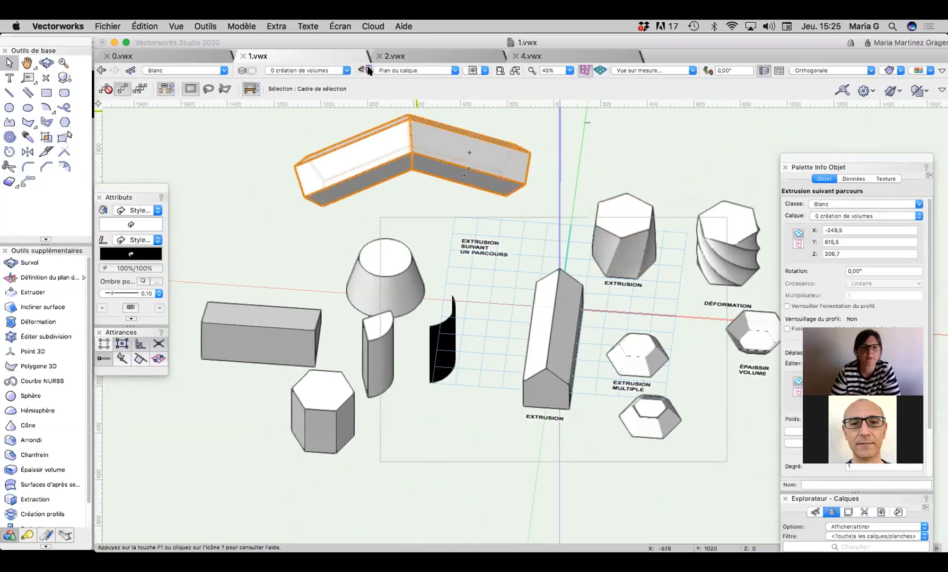
click(242, 26)
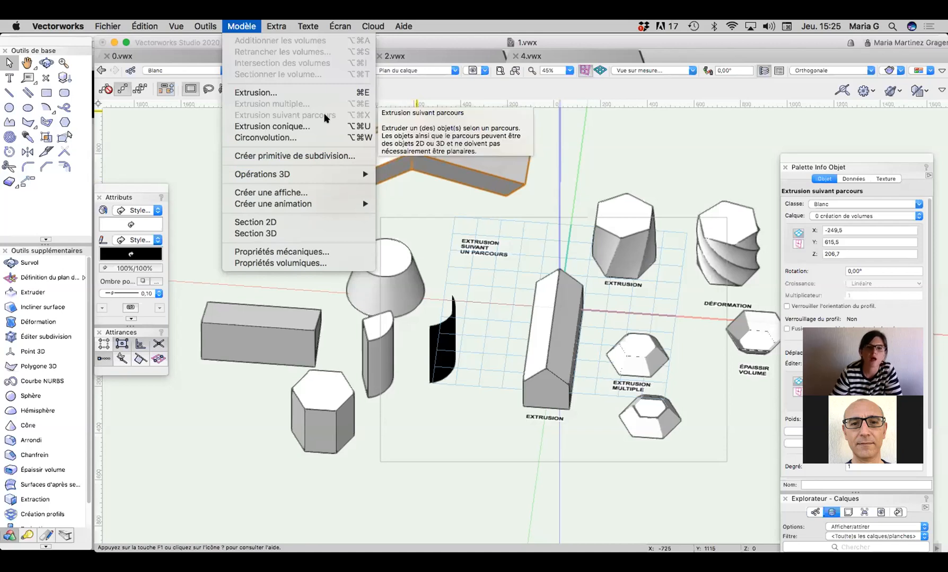
click(476, 220)
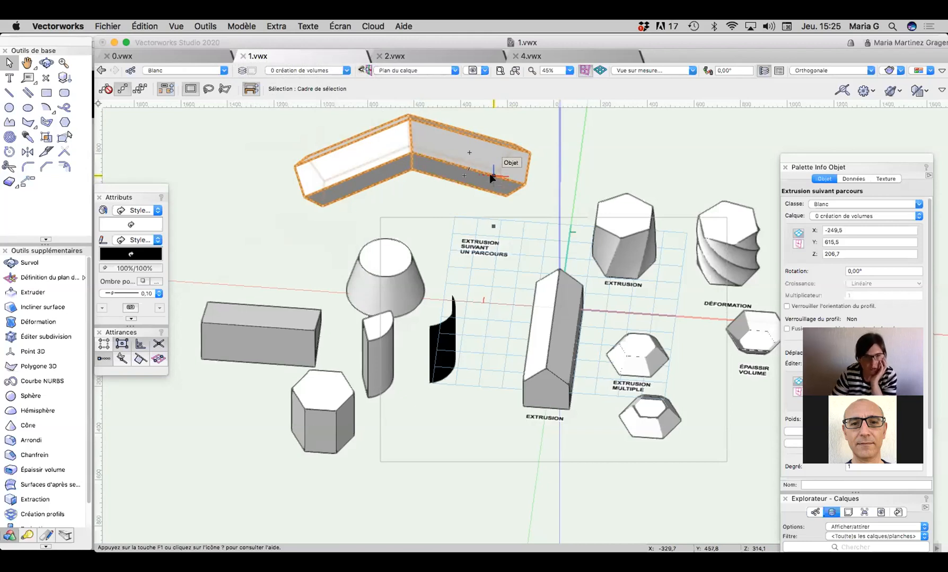
Step: Open the path of the bent extrusion for editing, inspect the NURBS curve's properties and leave path editing
double_click(489, 174)
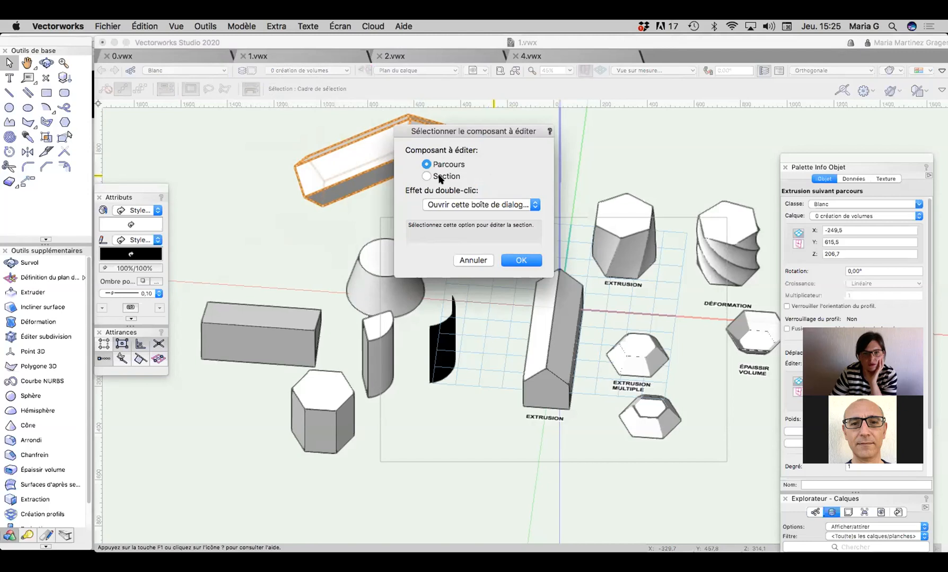
click(451, 204)
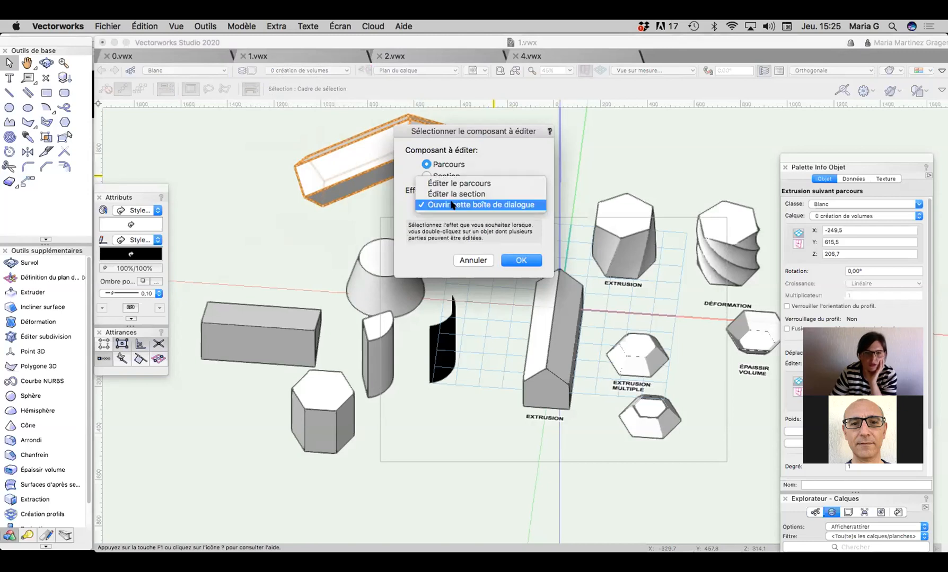
click(509, 156)
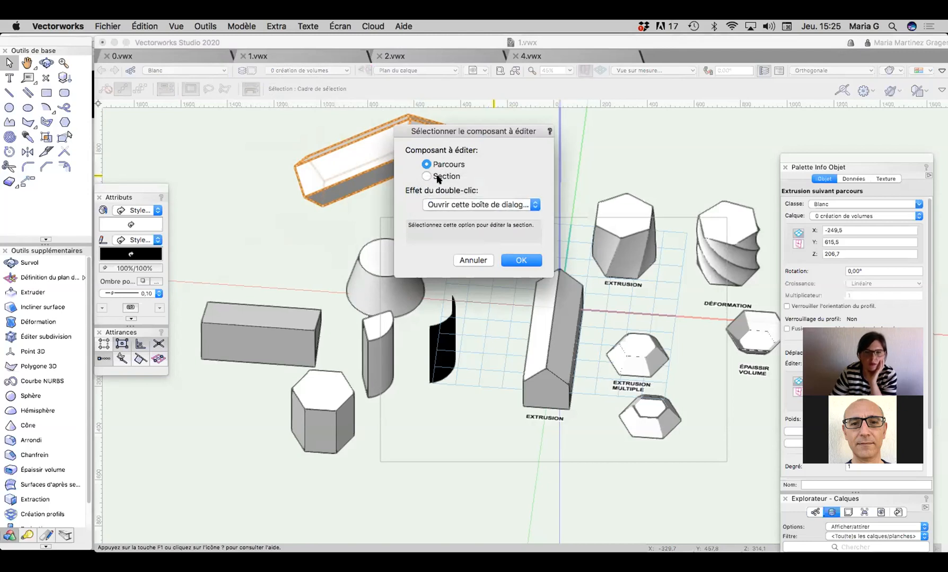
click(515, 260)
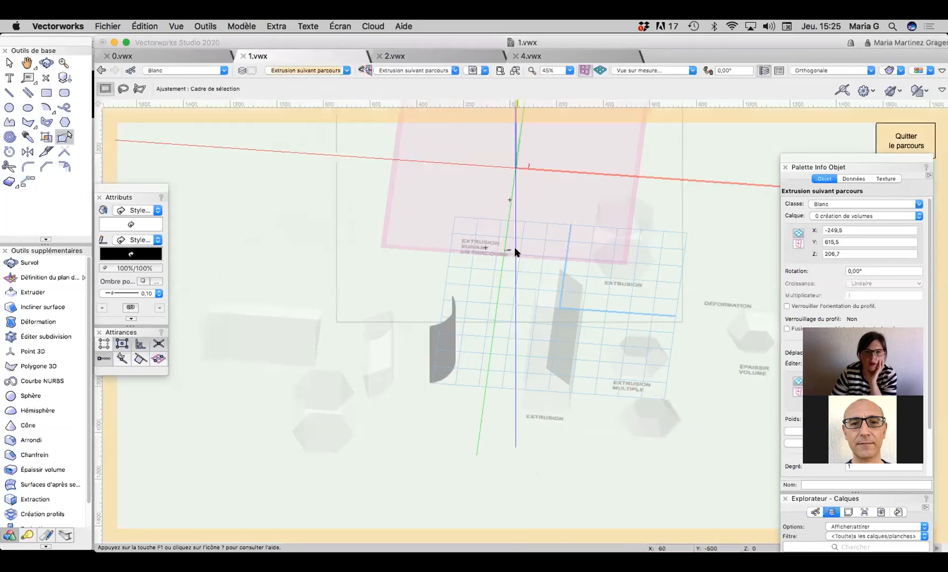
scroll(498, 239, down, 1)
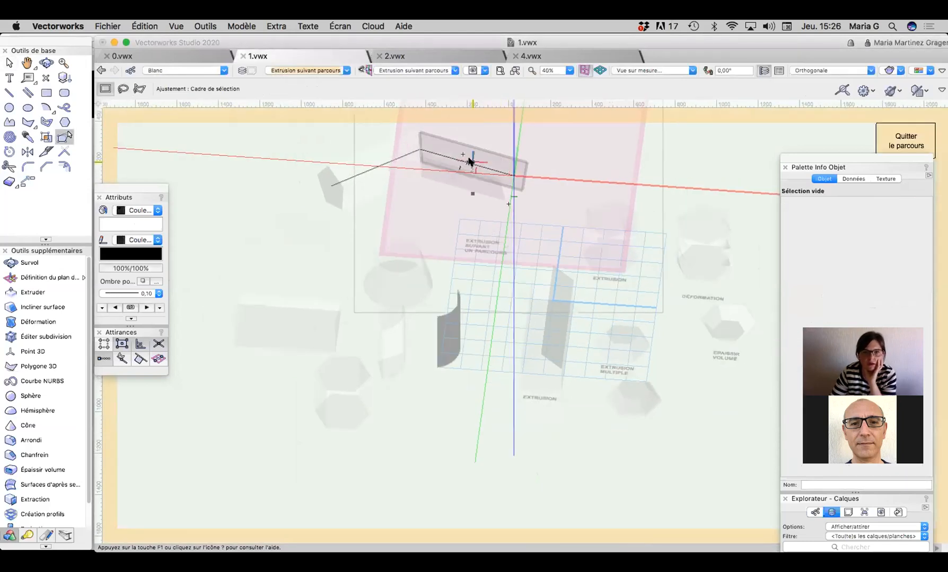
double_click(467, 165)
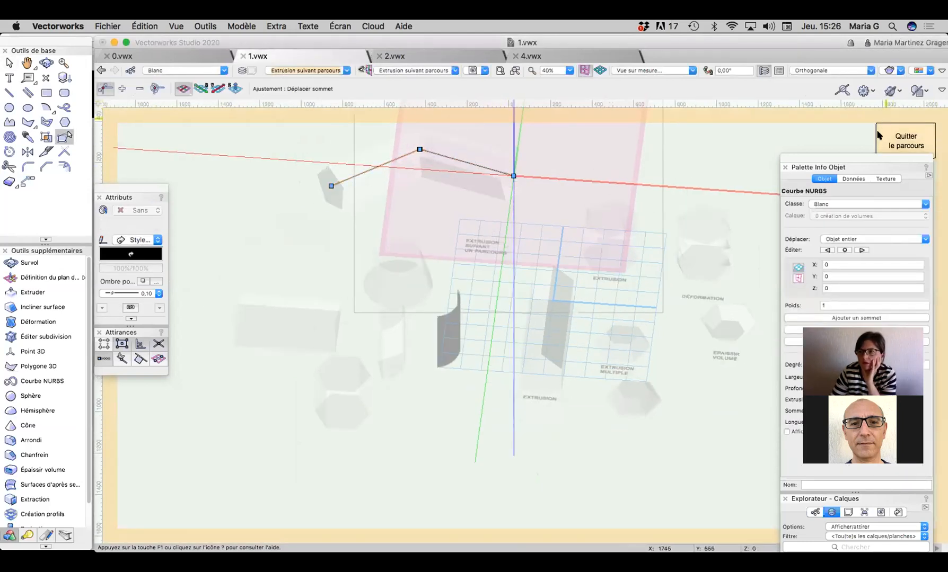
drag(845, 157, 844, 91)
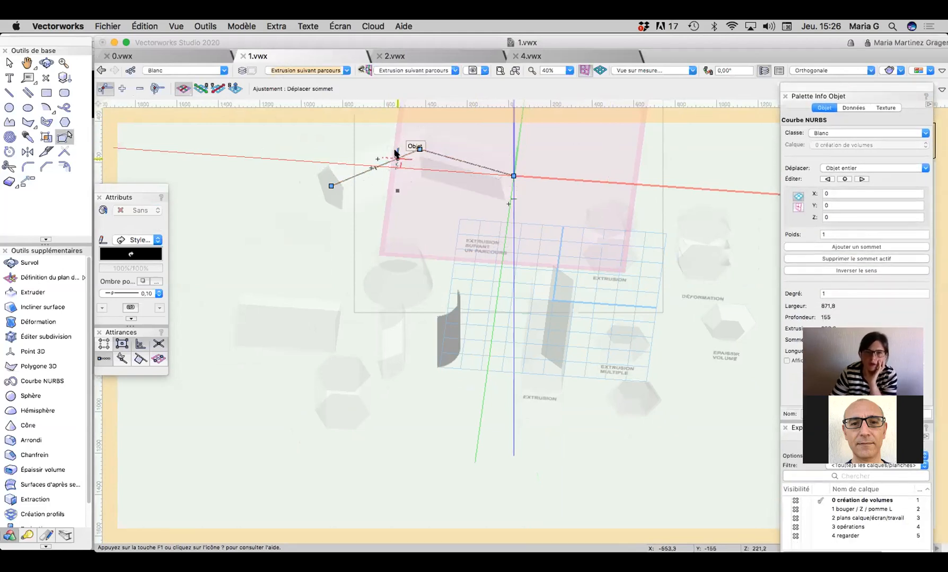
drag(807, 93, 803, 184)
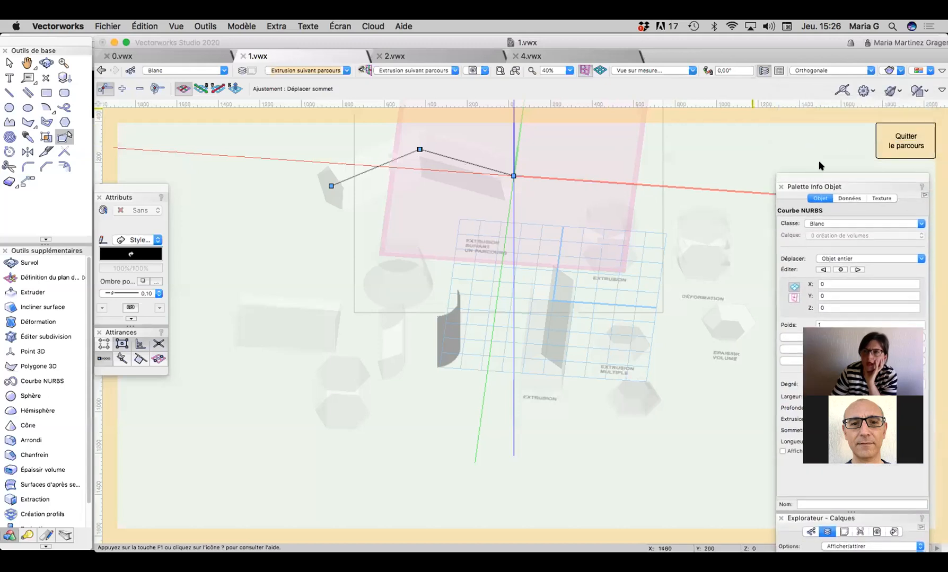
click(901, 140)
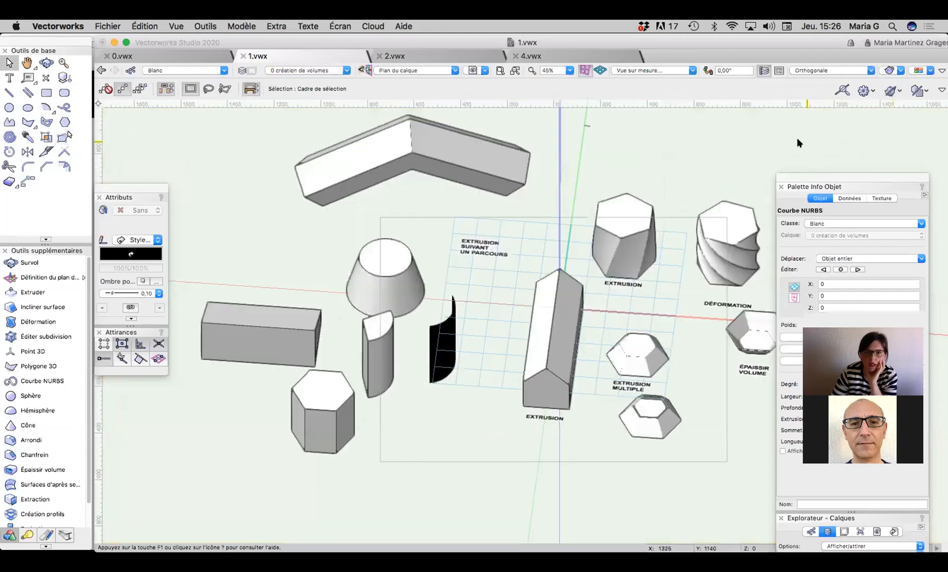
Step: Edit the bent extrusion's section and draw a circle of about 75 radius centred on the pentagon
double_click(386, 166)
click(428, 176)
click(521, 260)
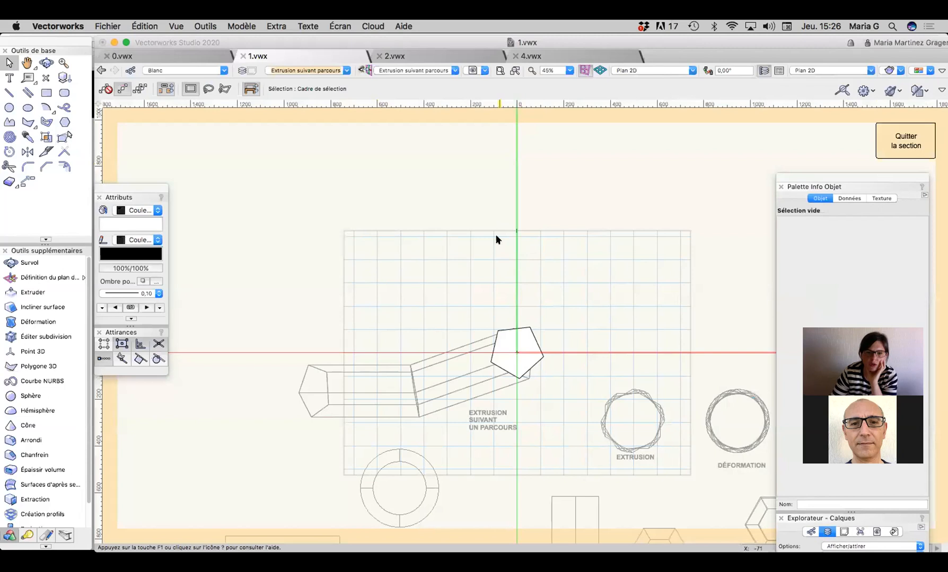
click(530, 344)
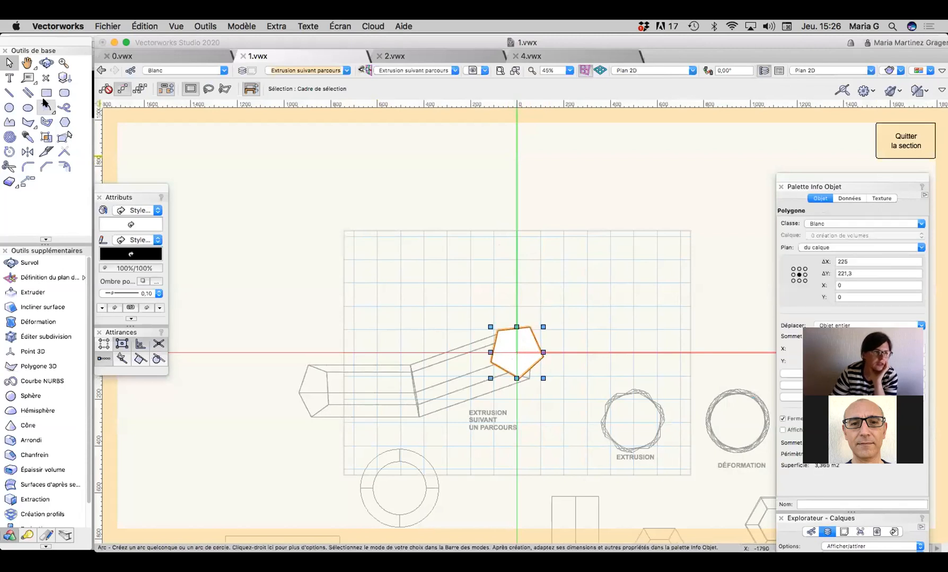
click(9, 108)
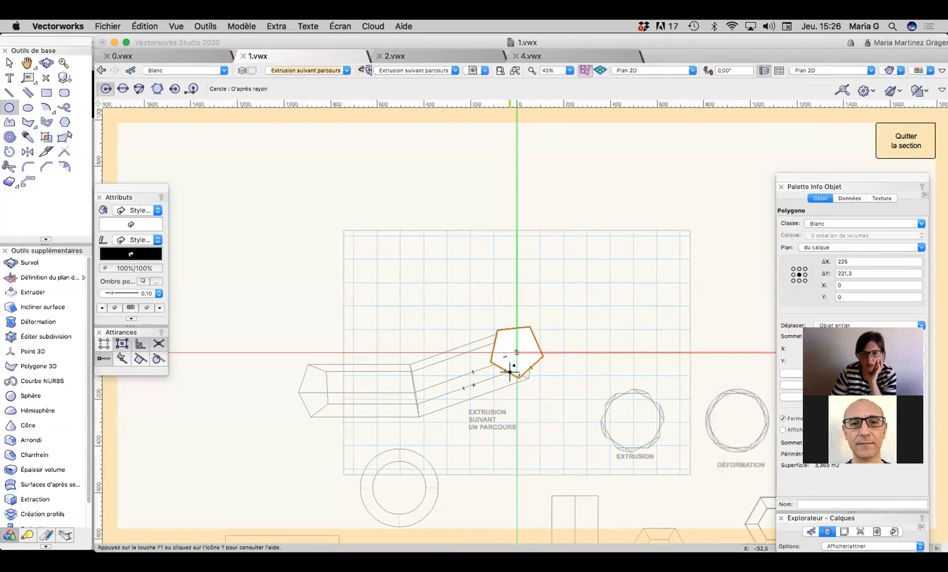
scroll(517, 351, up, 3)
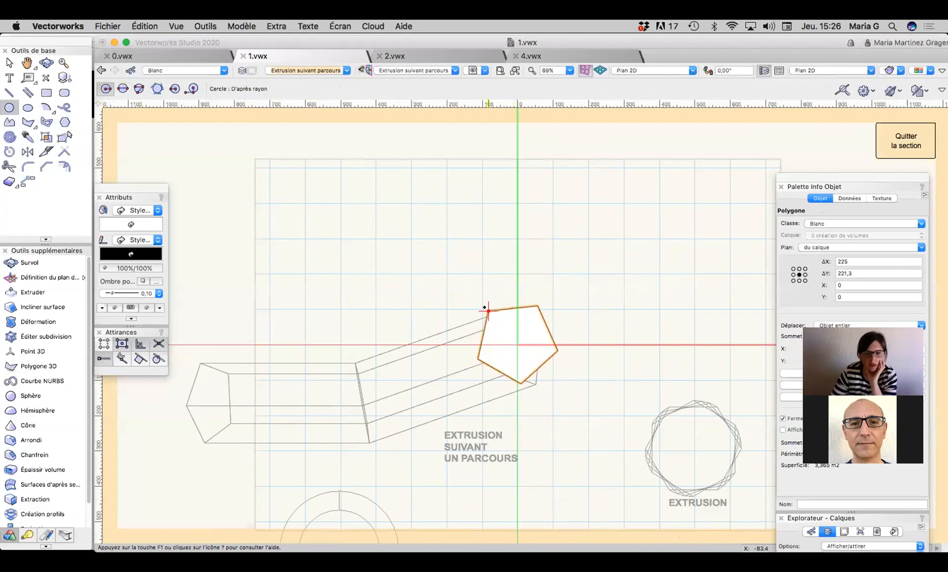
click(516, 345)
click(536, 325)
Step: Delete the pentagon so only the circle remains as the section, and leave section editing
click(9, 62)
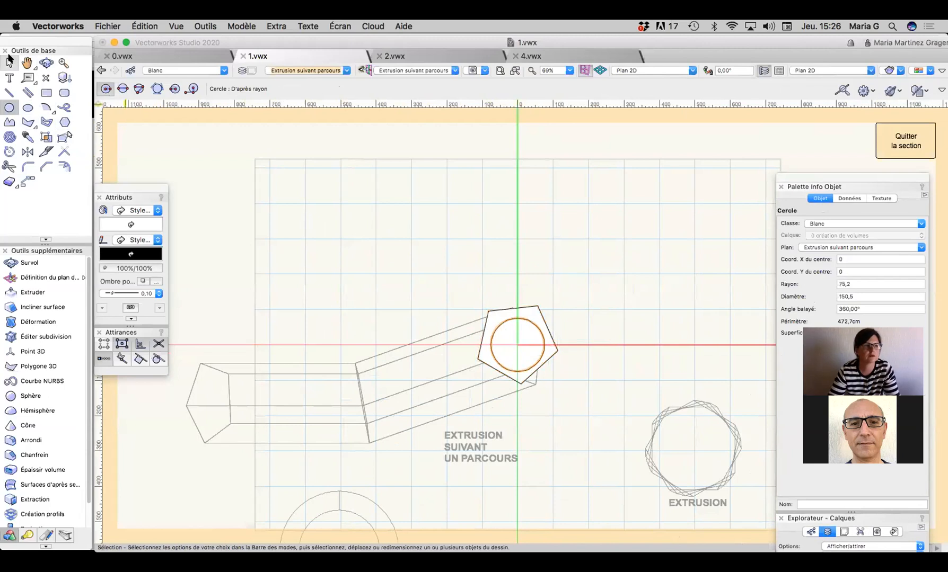
click(9, 61)
click(536, 307)
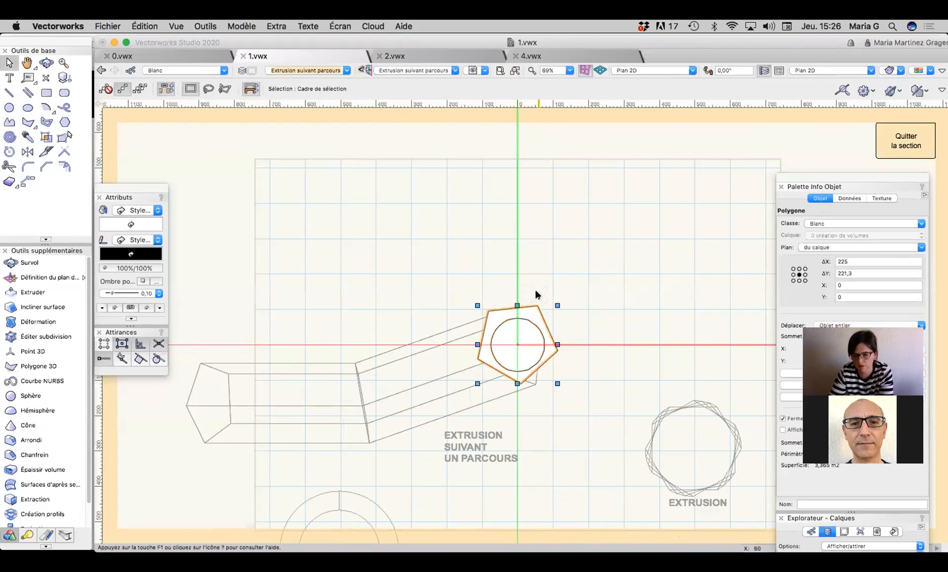
click(548, 295)
click(904, 141)
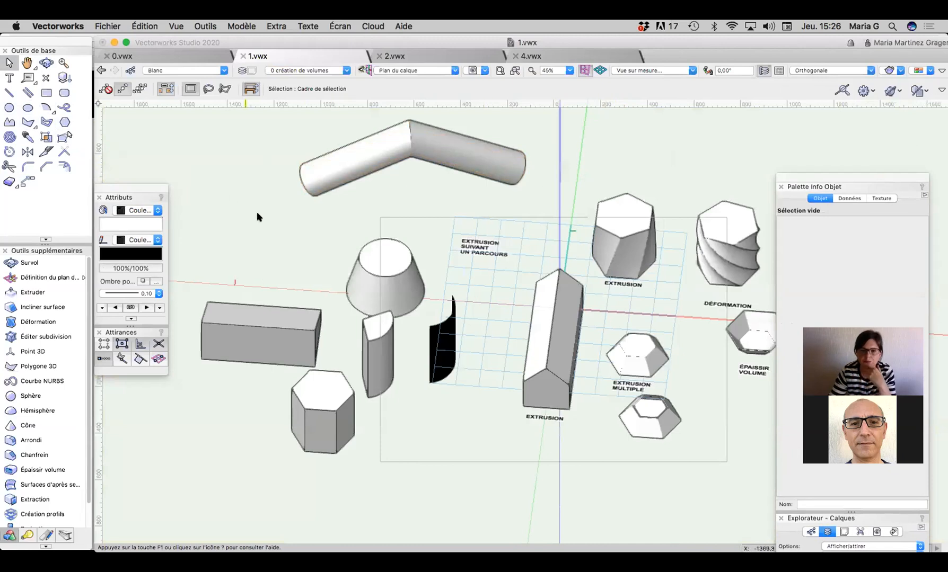
Step: Select the truncated cone to check its properties and look up the Extrusion conique command
click(402, 264)
click(247, 26)
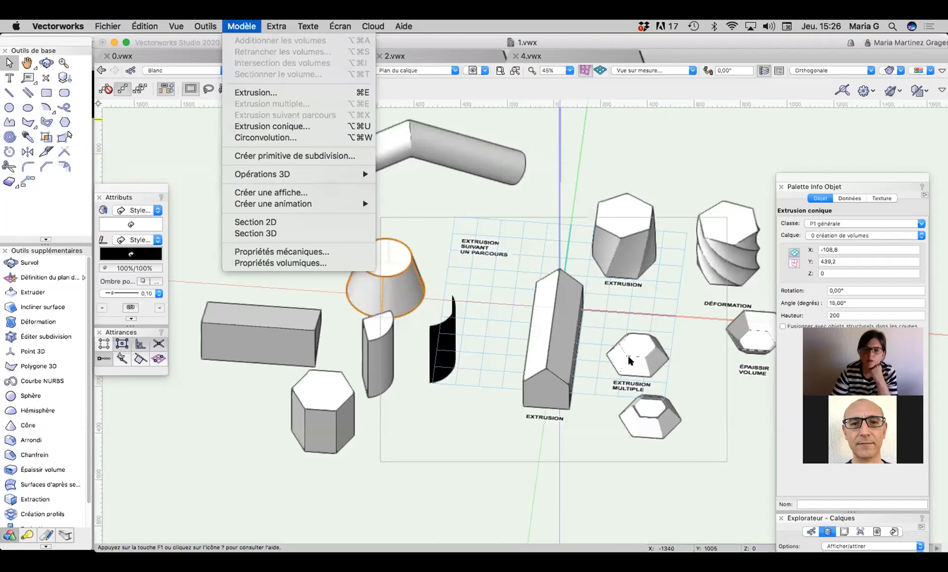
click(440, 403)
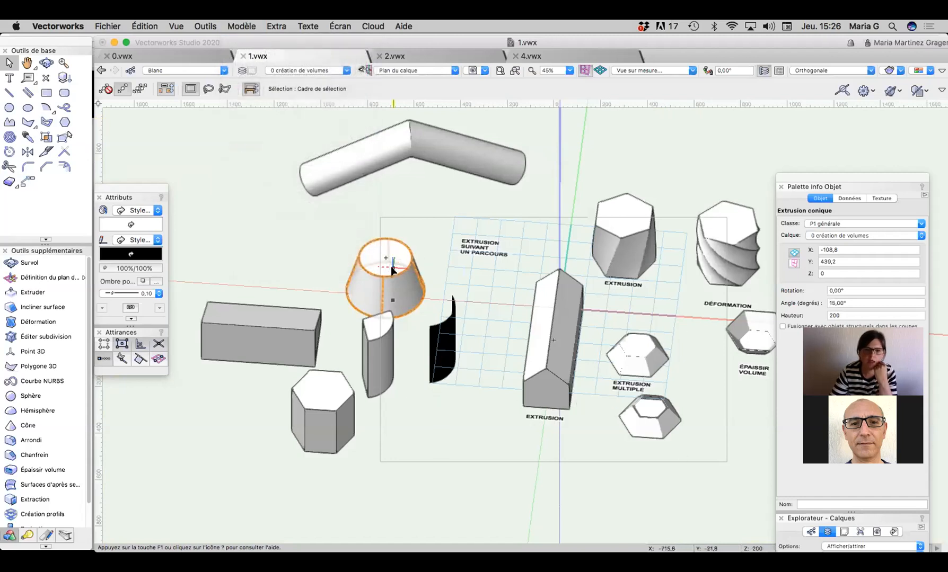
Step: Move the curved-sided extrusion away from the base of the truncated cone, into the free space beside the hexagonal prism
click(378, 333)
drag(380, 339, 403, 415)
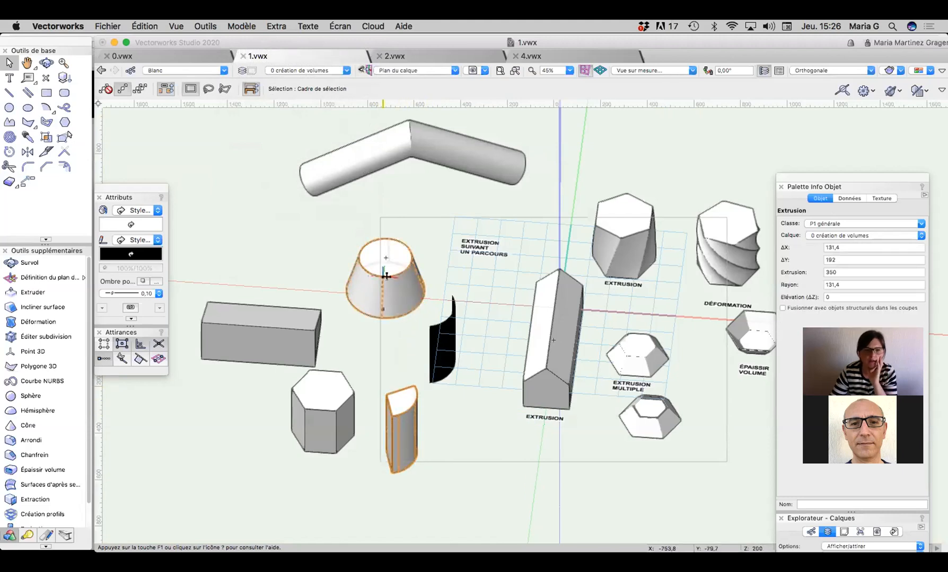
click(274, 26)
mouse_move(255, 28)
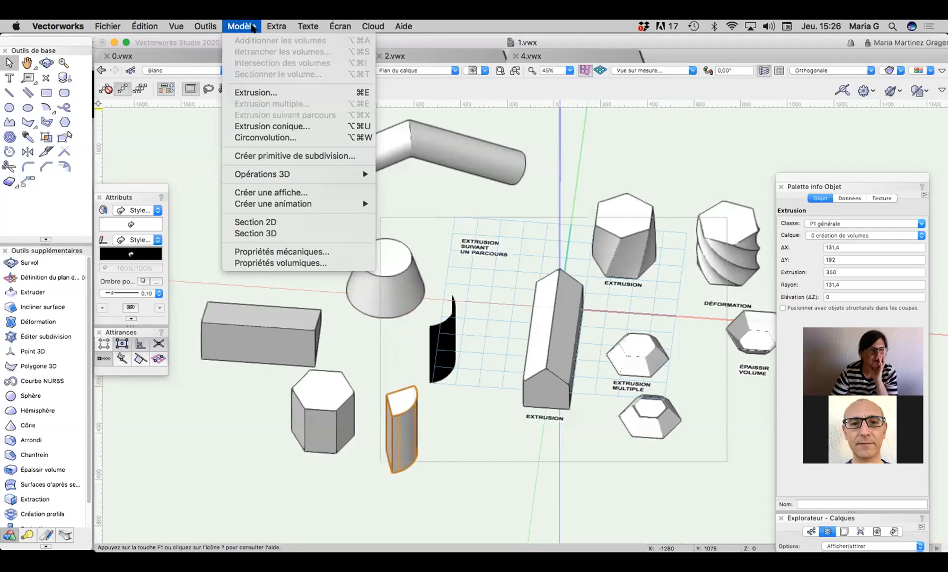
click(5, 106)
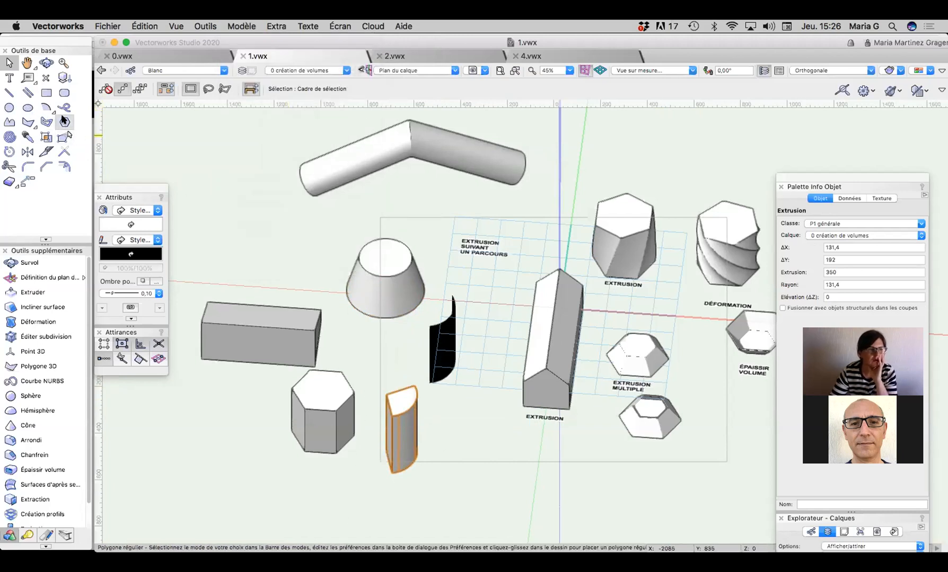
Step: Draw a regular five-sided polygon about 250 wide beside the relocated curved-sided extrusion
click(65, 122)
click(467, 442)
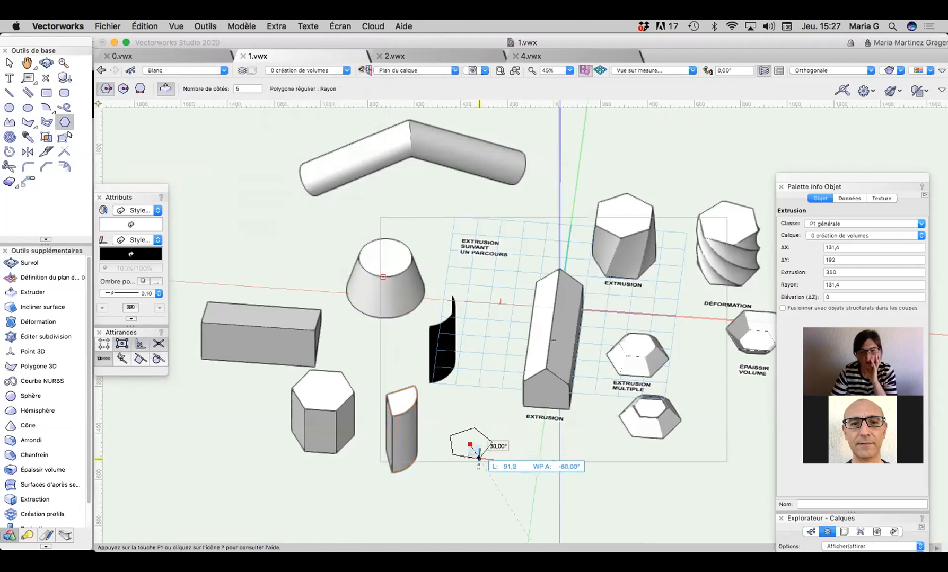
click(482, 464)
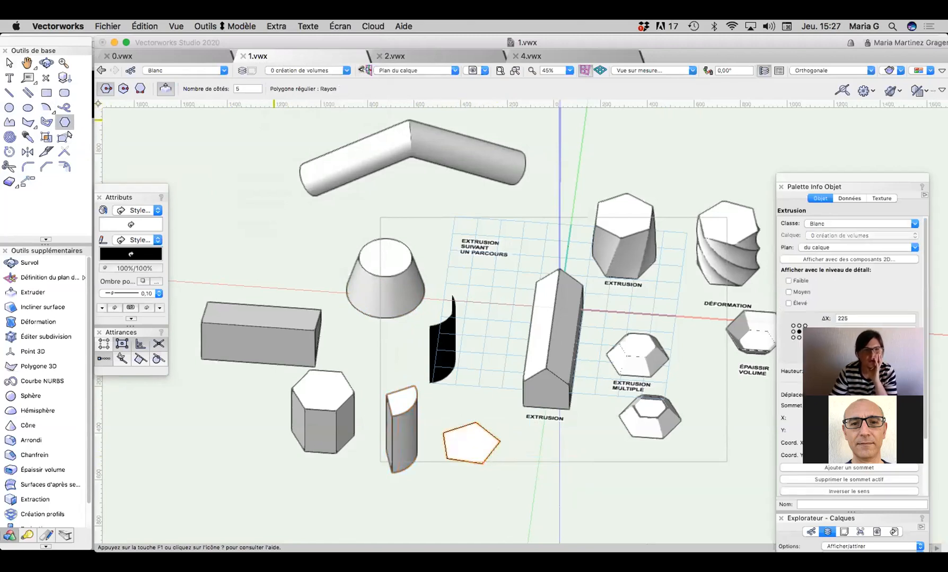
Step: Apply Extrusion conique to the new pentagon with a height of 400 and an angle of 60°
click(241, 26)
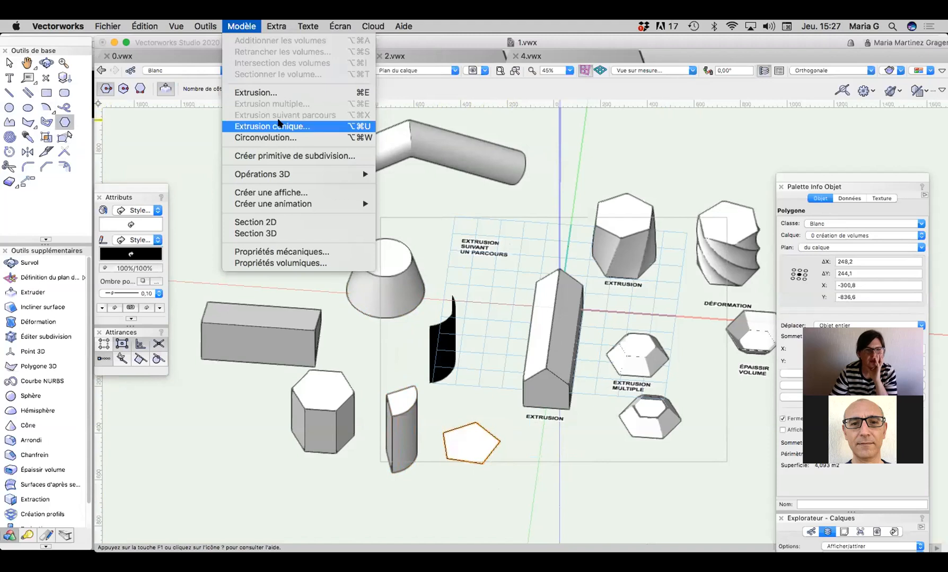
click(274, 126)
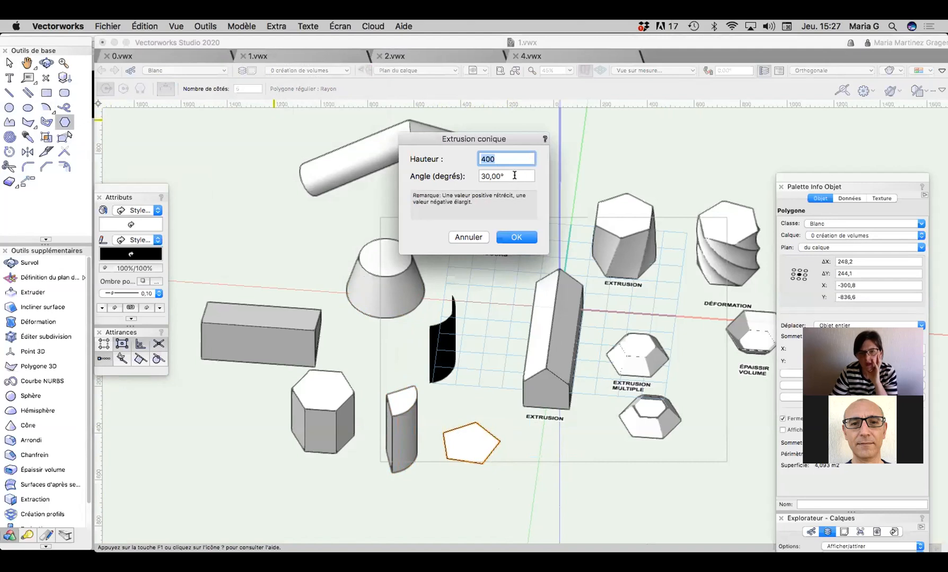
click(496, 175)
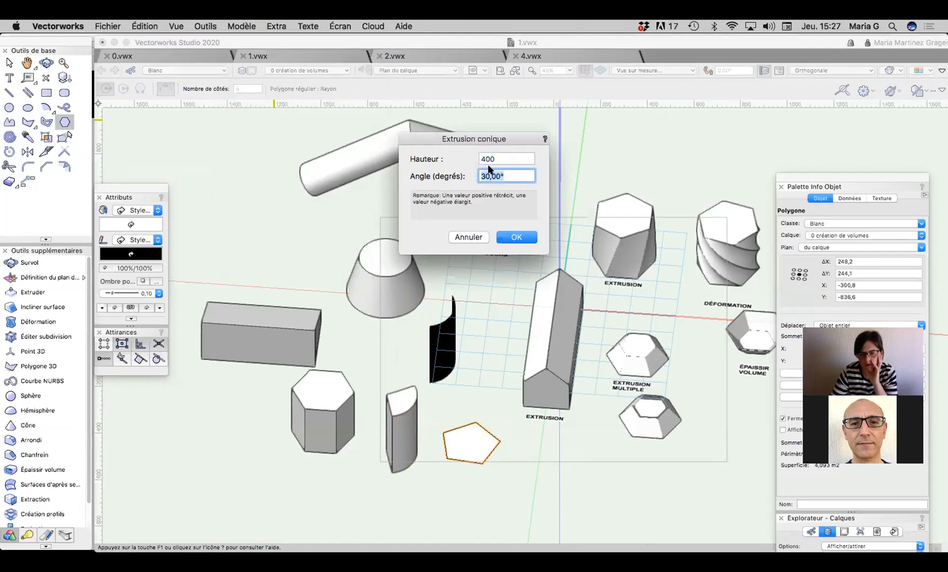
text(60)
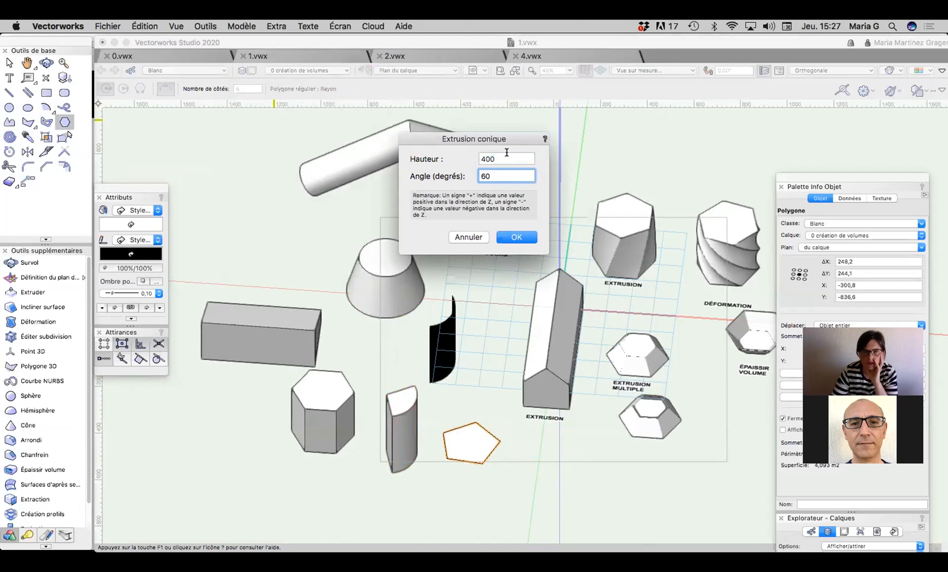
click(484, 157)
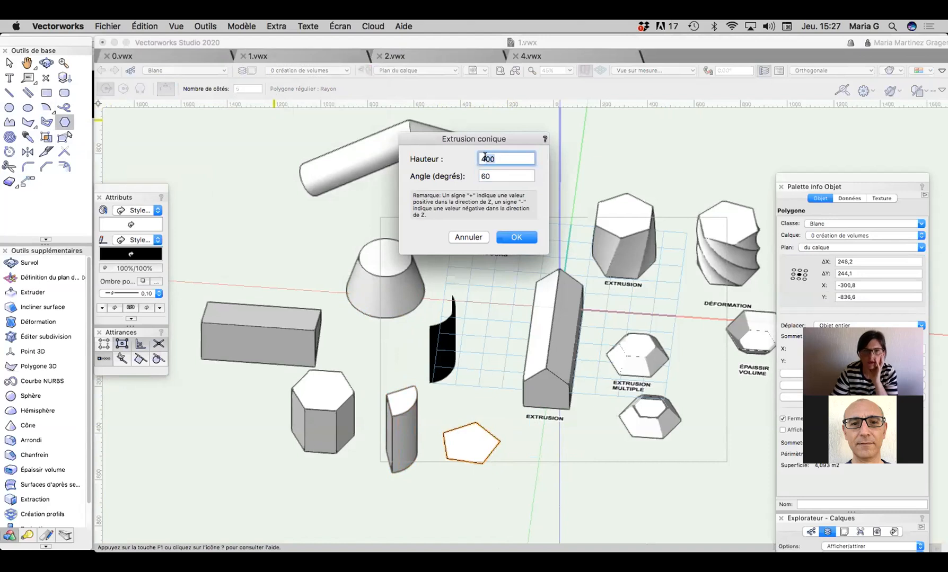
click(516, 237)
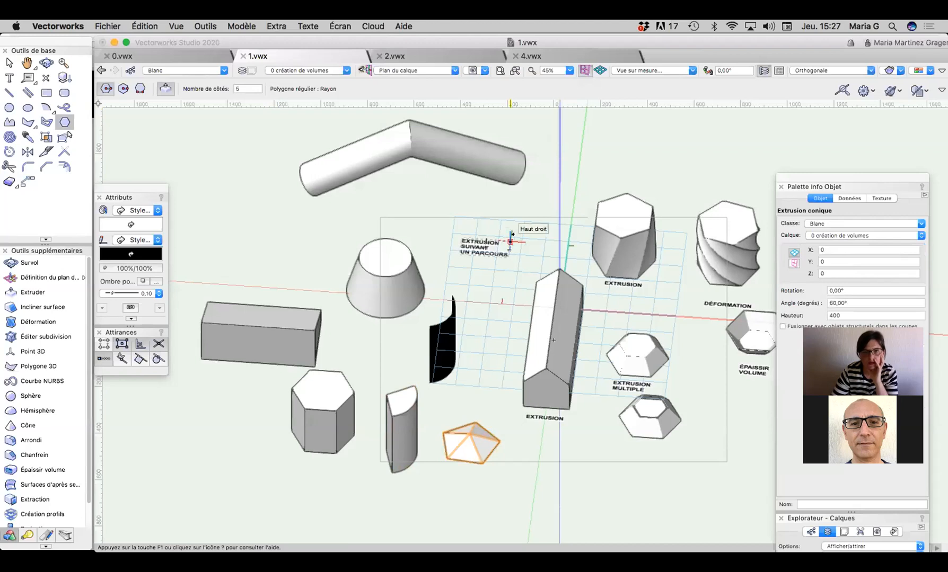
Step: Set the pentagonal conical extrusion's height to 900 and its angle to 30°
drag(831, 180, 822, 51)
click(829, 187)
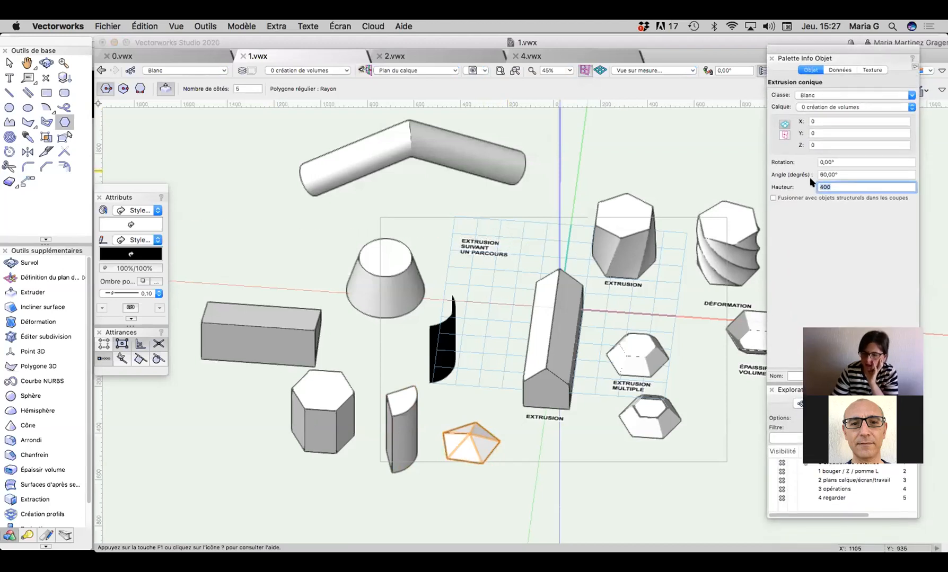
text(9)
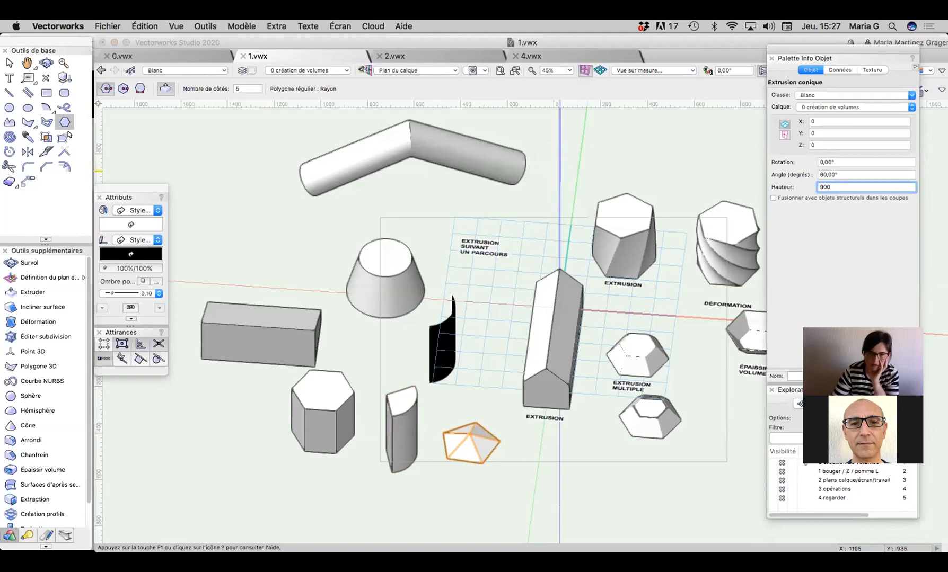
key(Return)
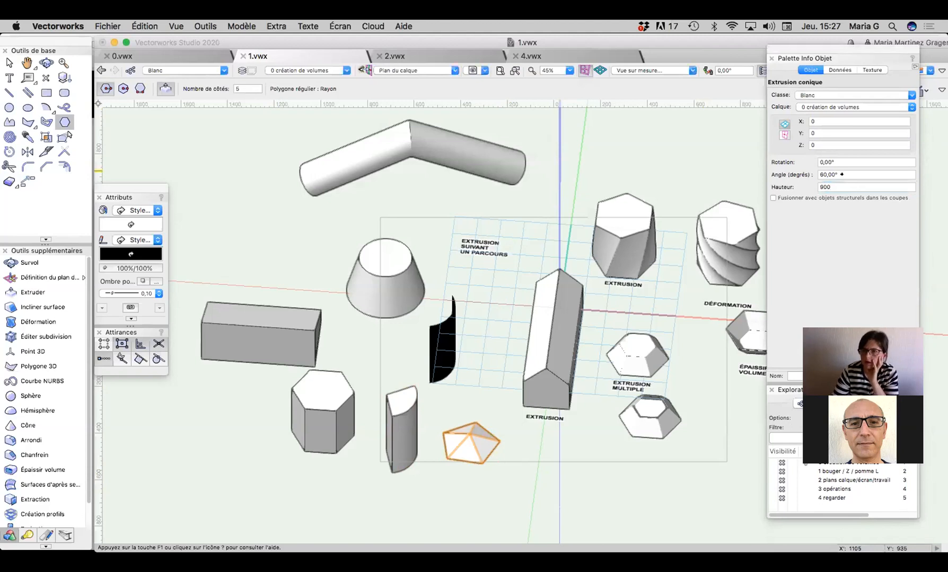
click(841, 174)
text(30)
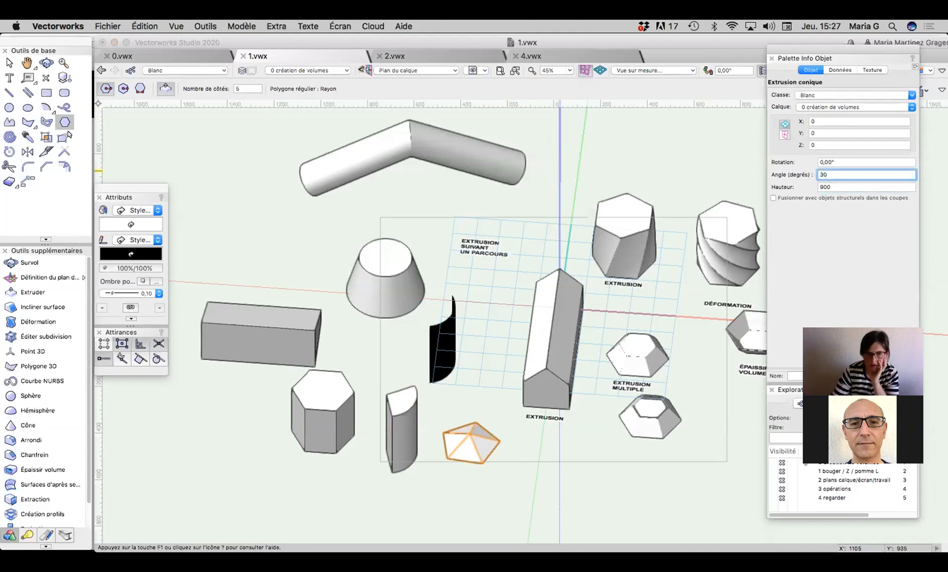
key(Return)
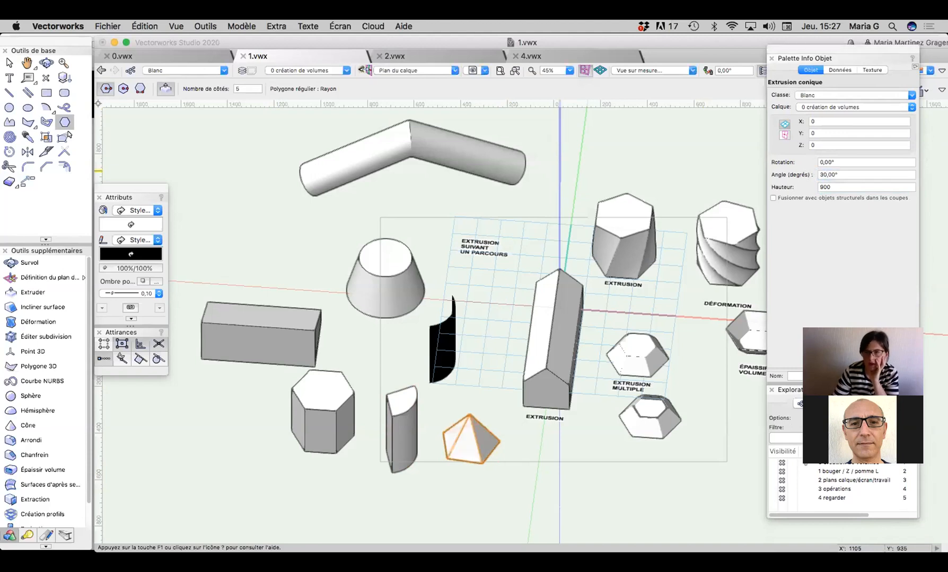
Step: Set the pentagonal conical extrusion's angle to 25° and its height to 400
click(844, 174)
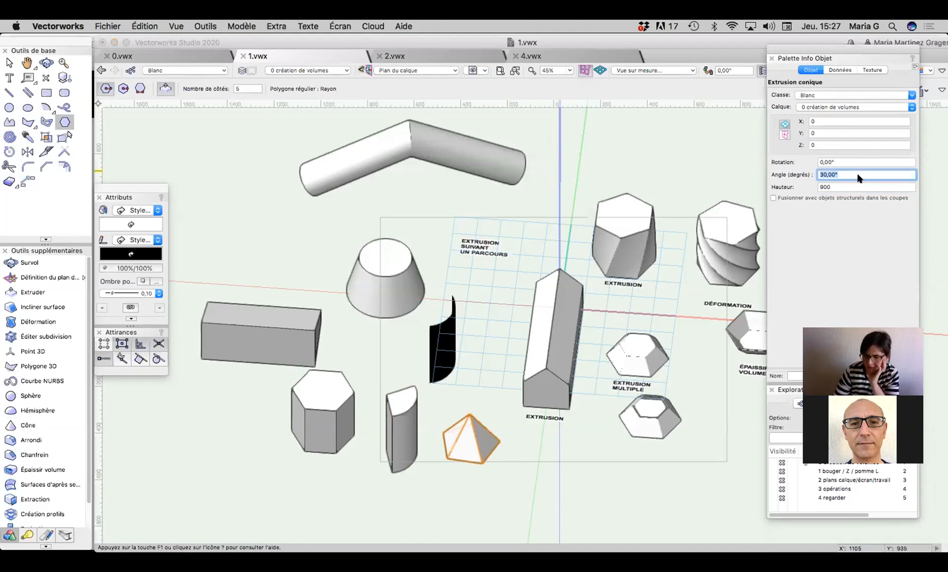
text(25)
key(Return)
click(819, 187)
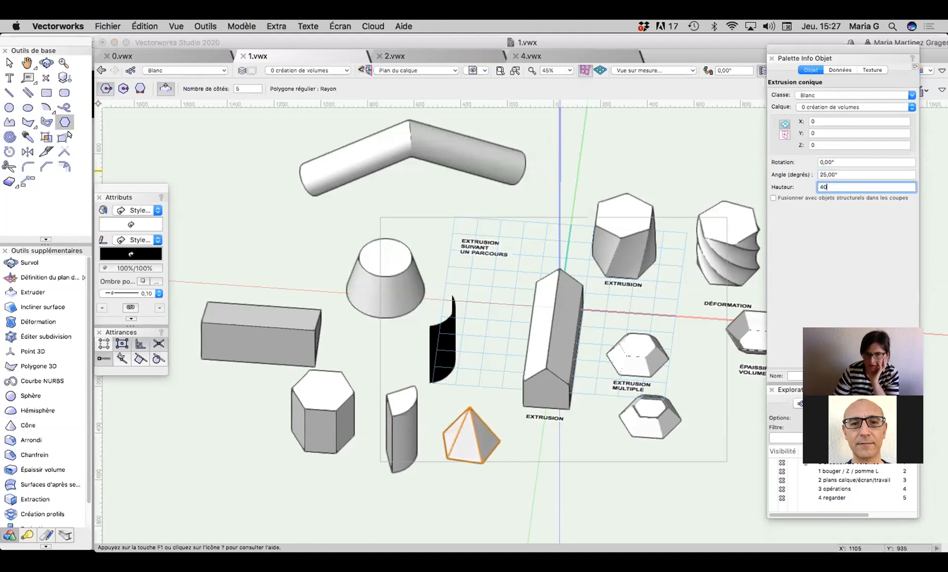
text(400)
key(Return)
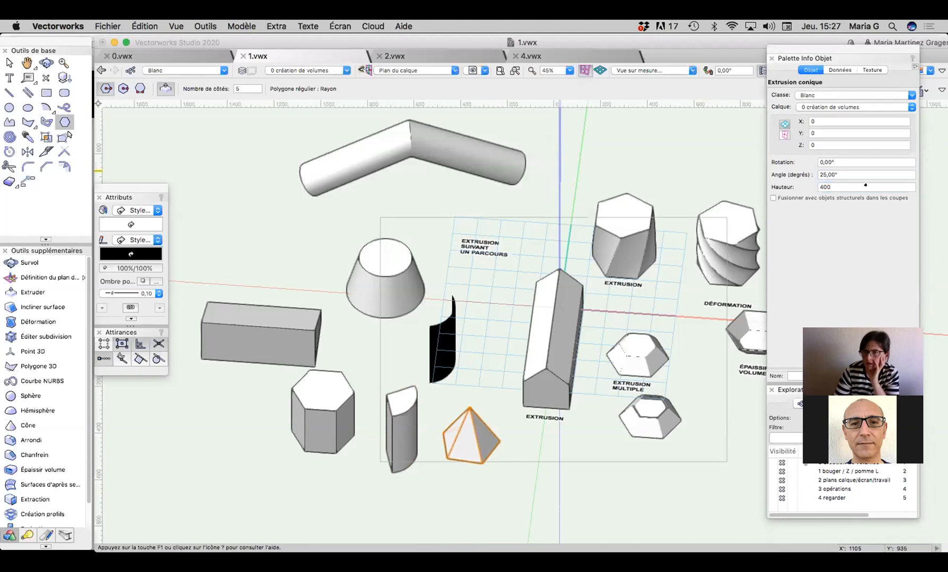
Step: Match the pentagonal conical extrusion to the truncated cone's parameters by setting its height to 200 and its angle to 15°
scroll(485, 428, up, 5)
scroll(486, 427, down, 5)
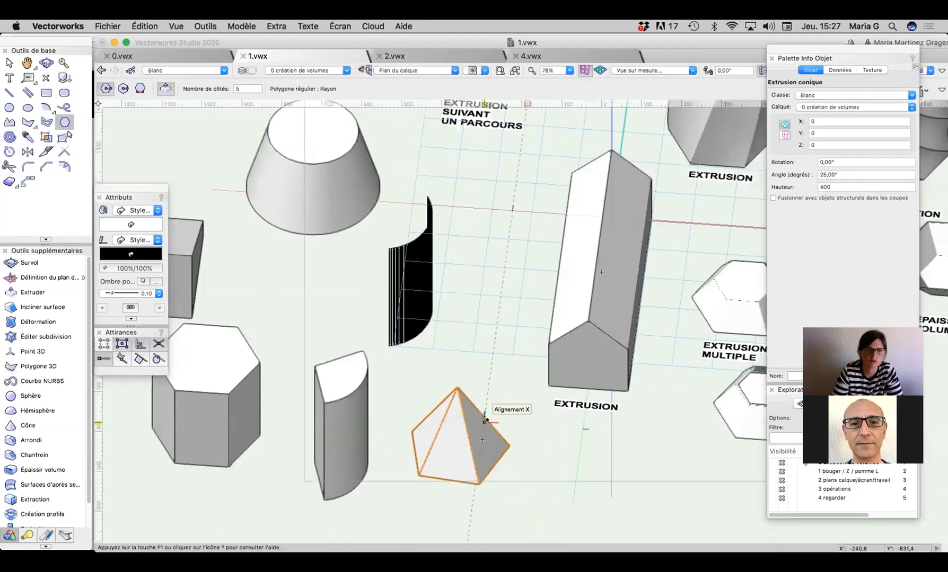
click(6, 61)
click(345, 190)
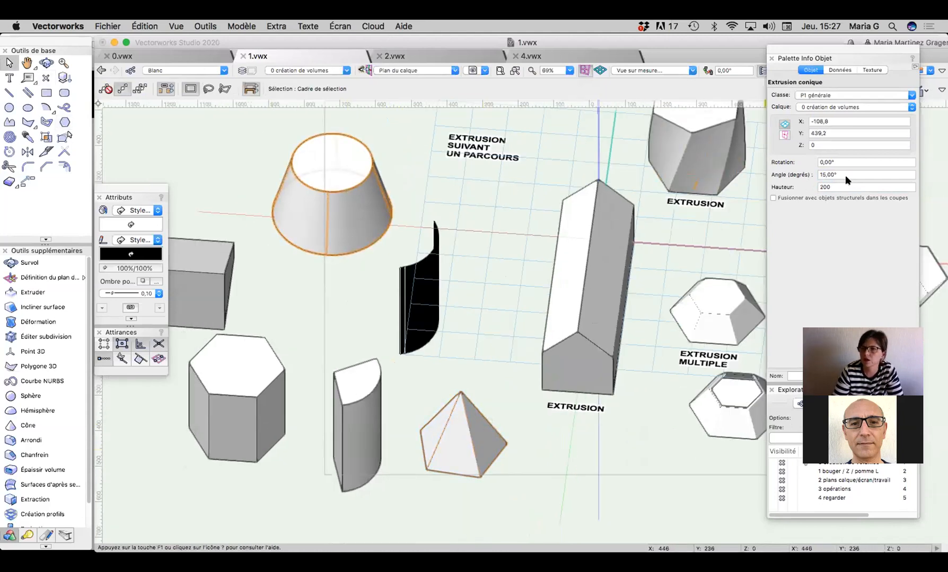
shift+click(466, 440)
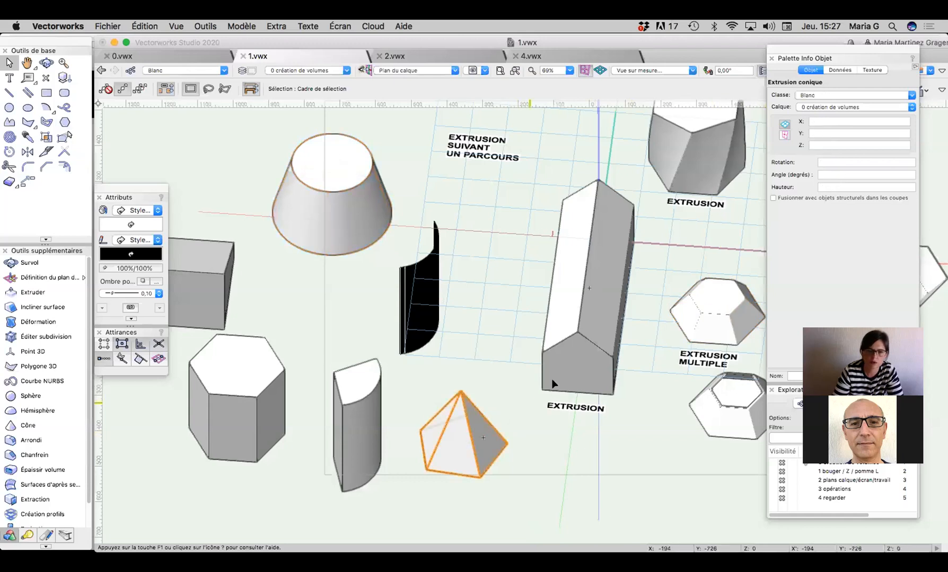
click(850, 186)
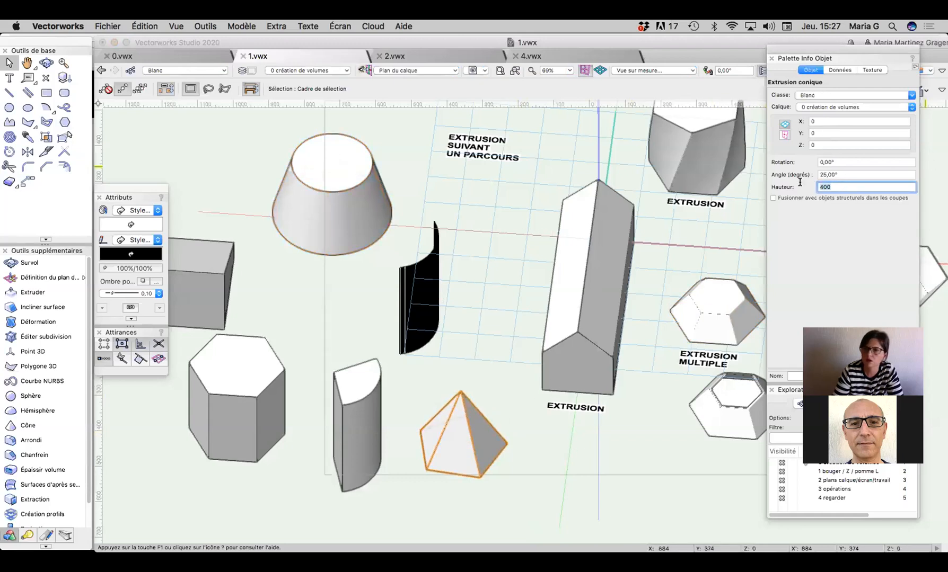
text(200)
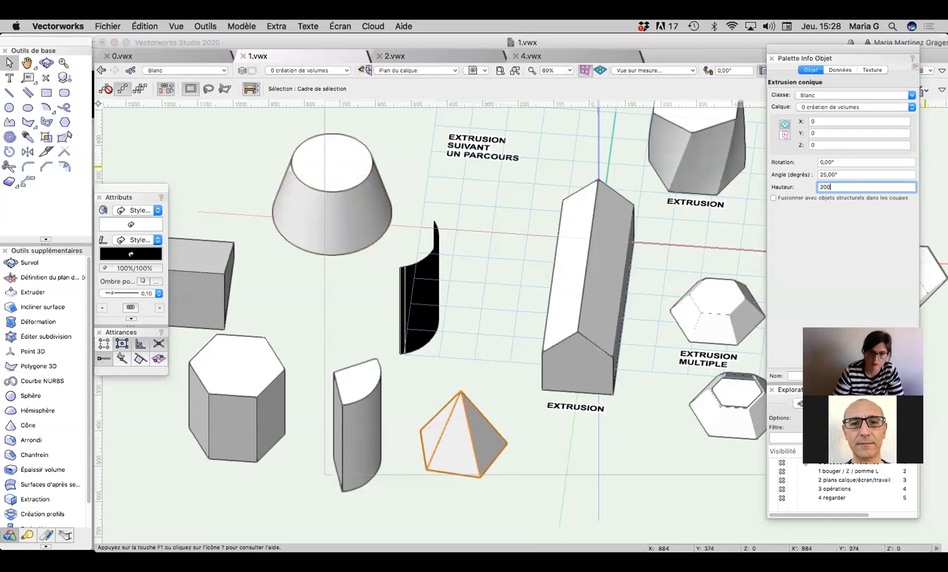
key(Return)
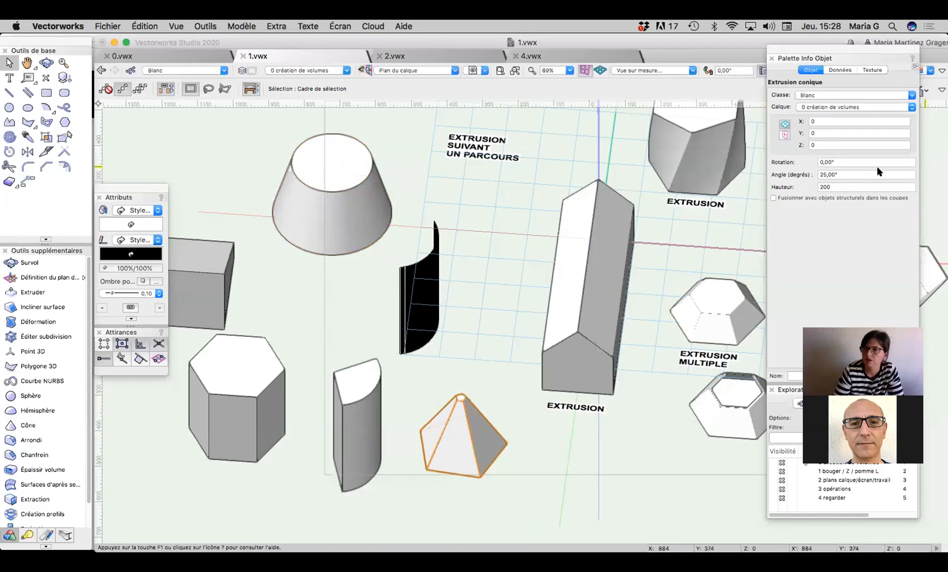
click(850, 174)
text(15)
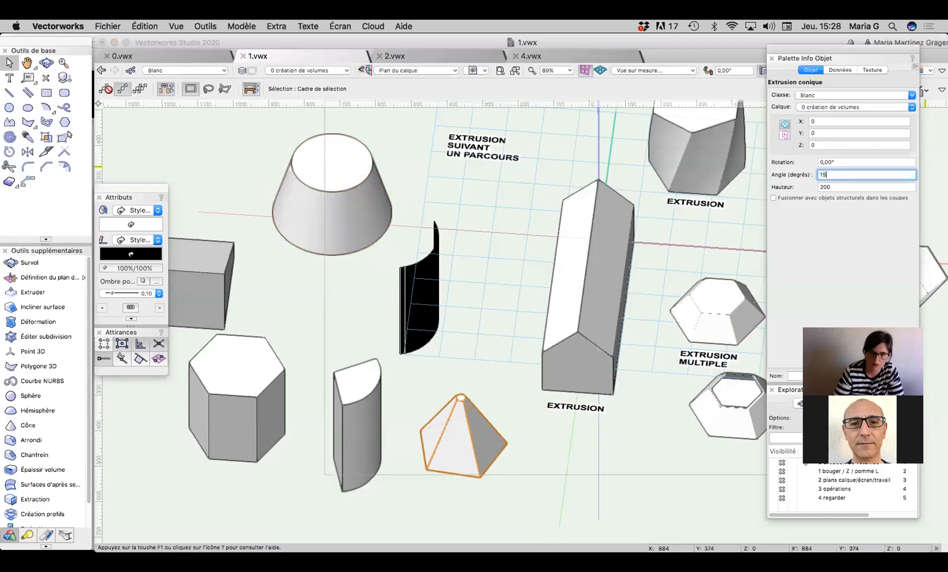
key(Return)
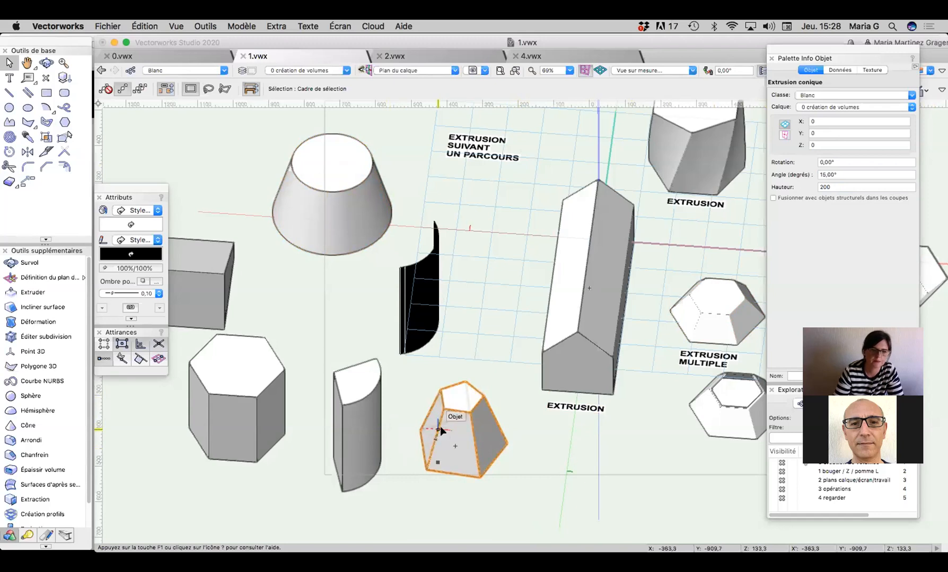
Step: Draw a rectangle in the free space in front of the hexagonal prism and extrude it upward into a box
scroll(443, 429, down, 3)
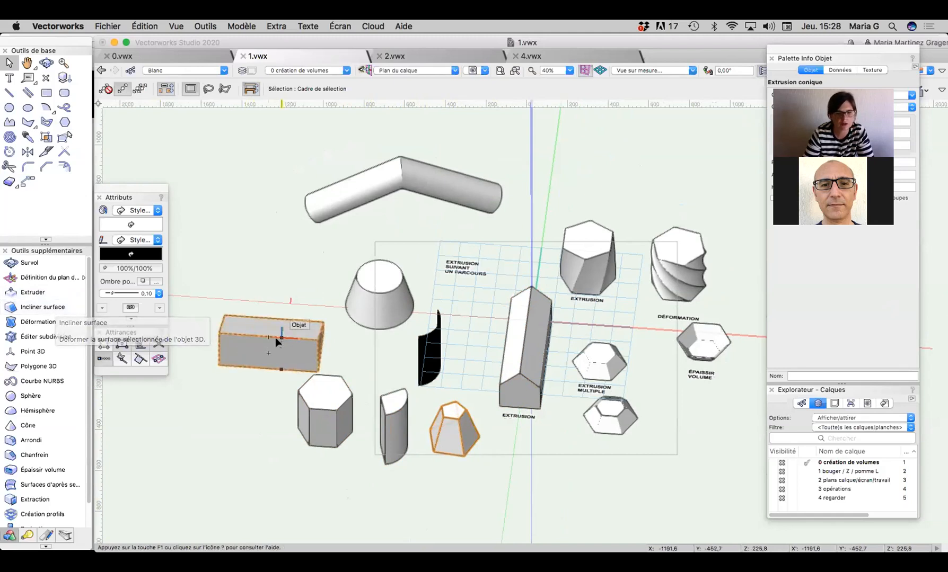
click(45, 93)
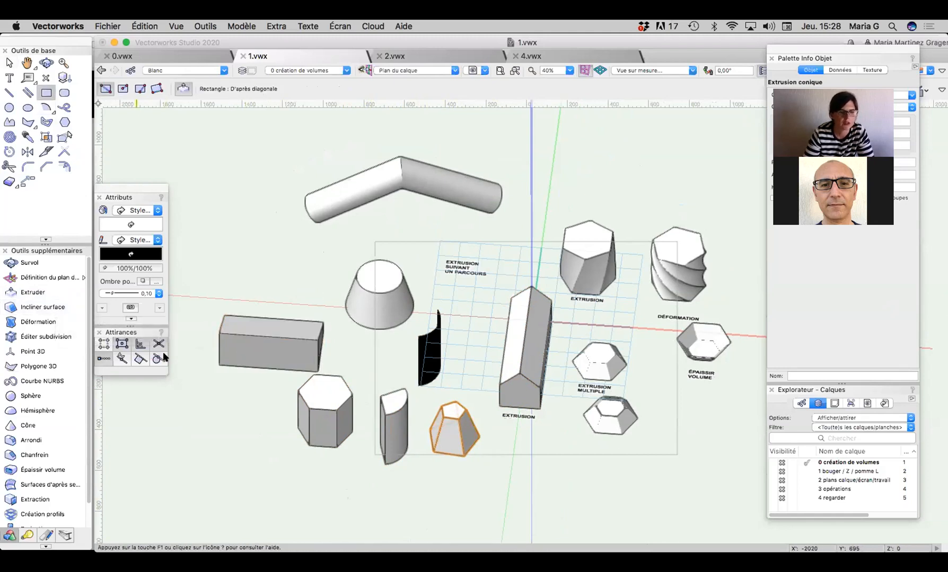
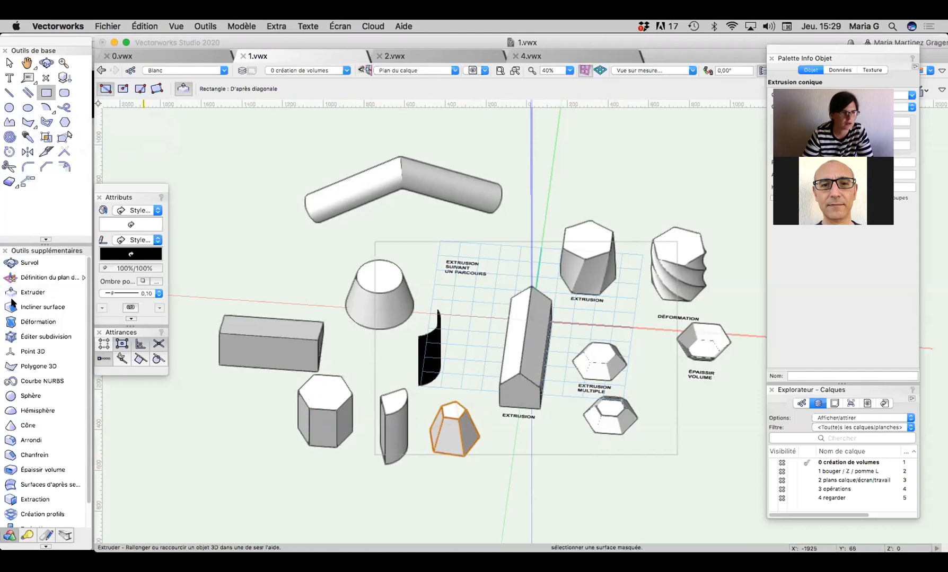
click(32, 307)
click(46, 62)
drag(402, 313, 282, 237)
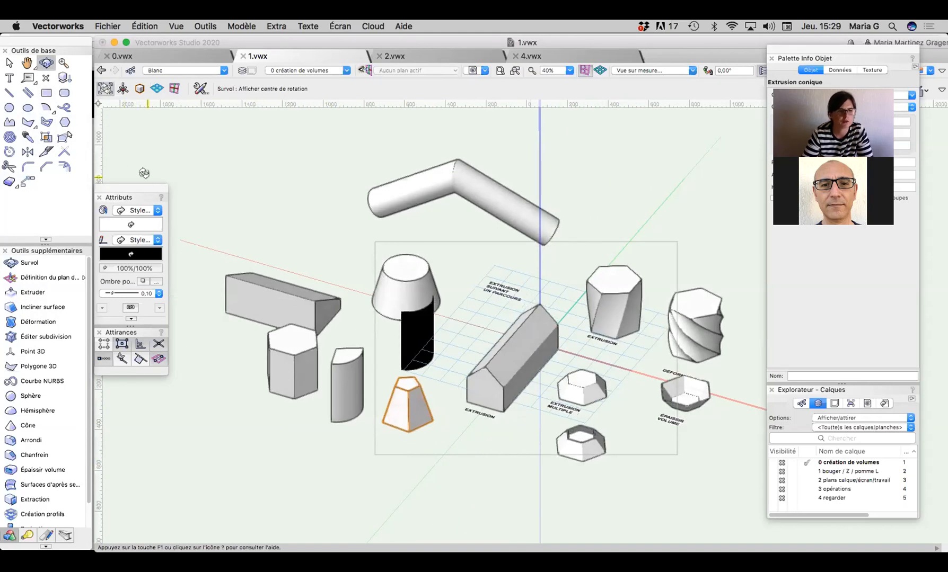
click(46, 94)
click(196, 424)
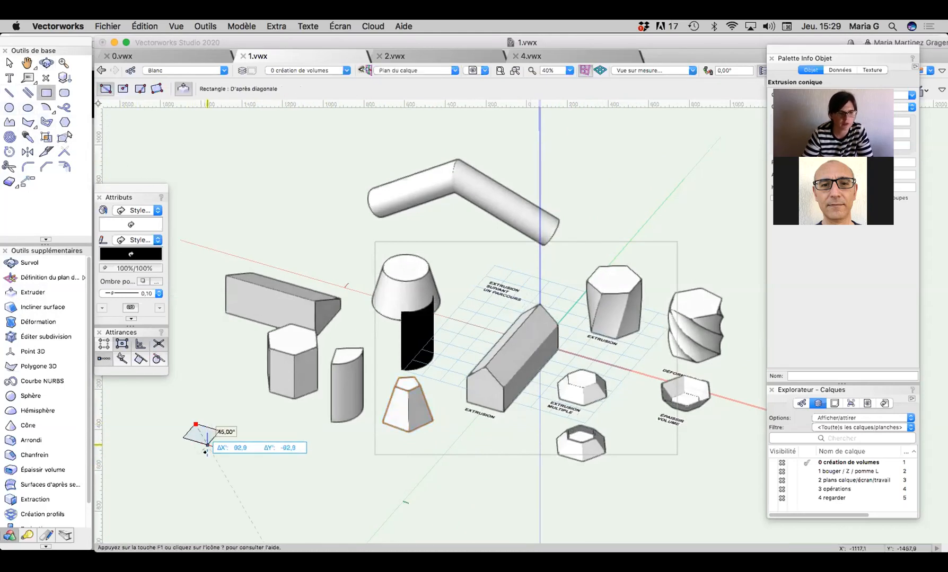
click(278, 496)
click(239, 468)
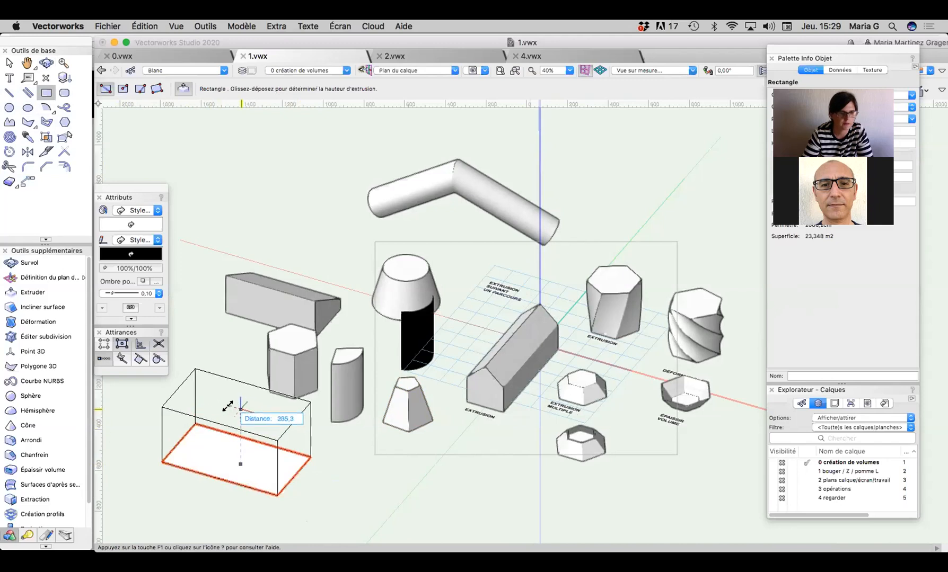
click(238, 373)
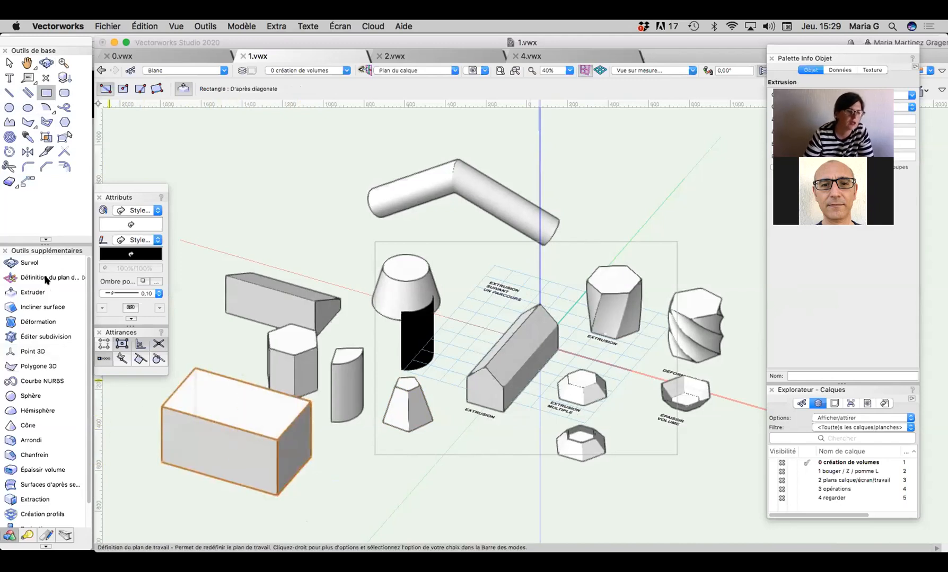
Step: Slope the new box's long front face outward with Incliner surface at an angle of -60°, using its upper face as the axis
click(34, 309)
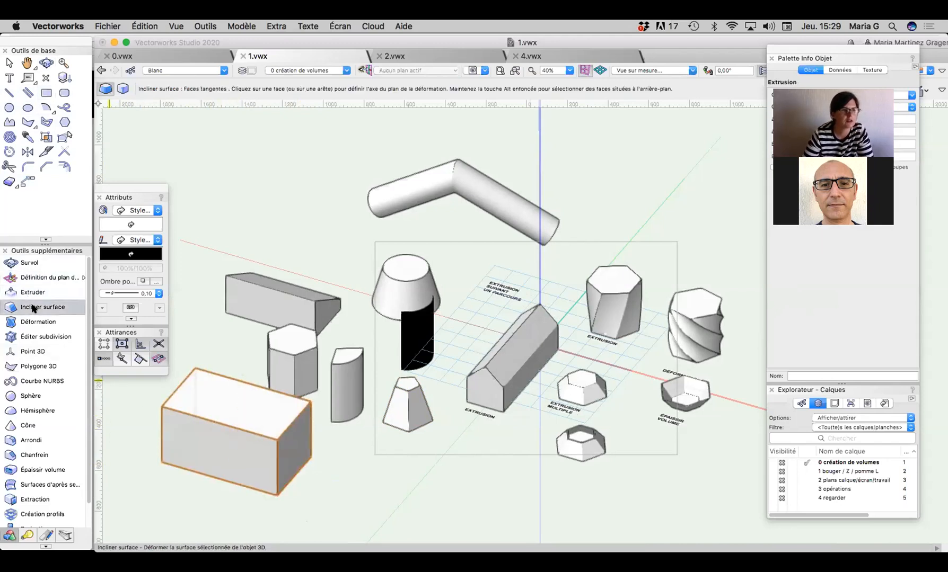
click(235, 400)
click(222, 441)
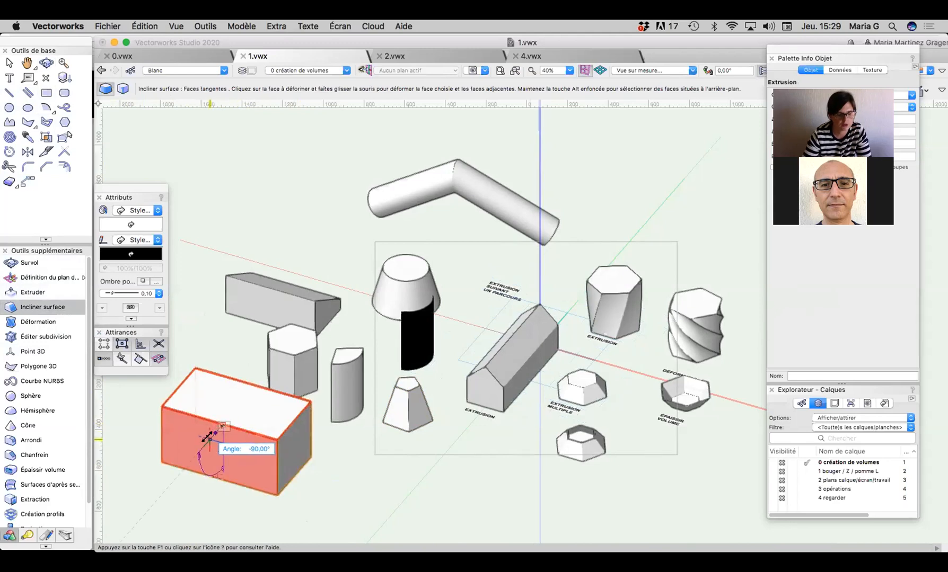
key(Tab)
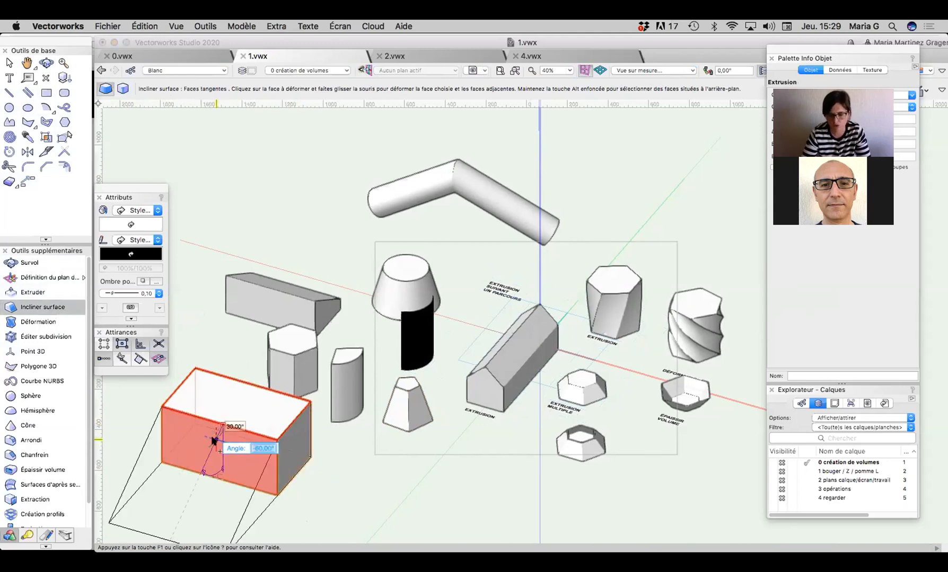
key(Return)
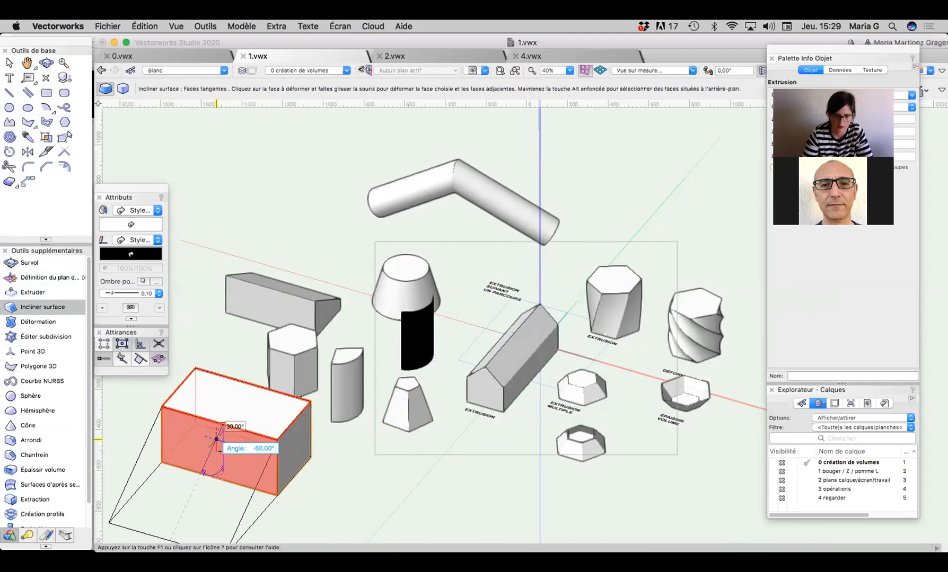
click(211, 441)
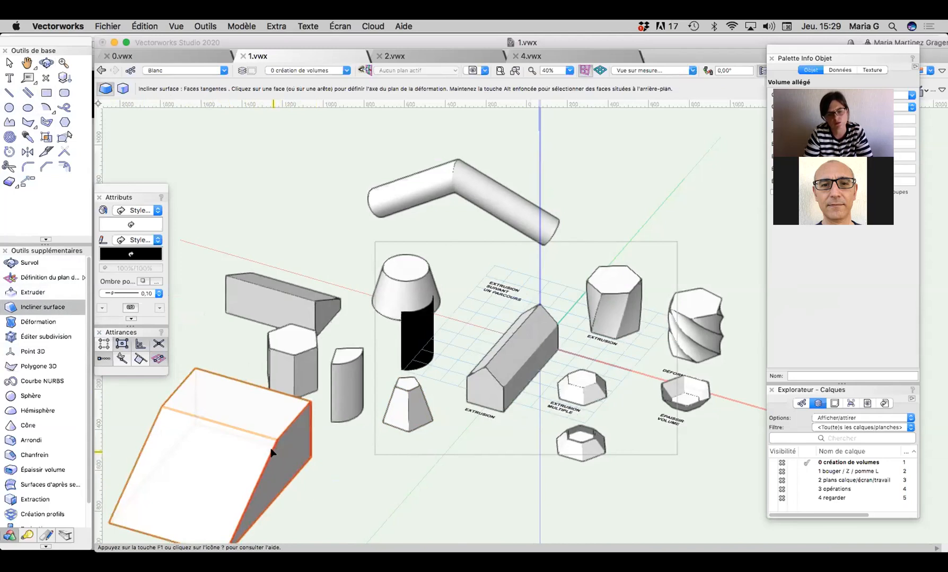
Step: Move the hexagonal prism away from the box into the free space in front of the pentagonal conical extrusion
click(288, 349)
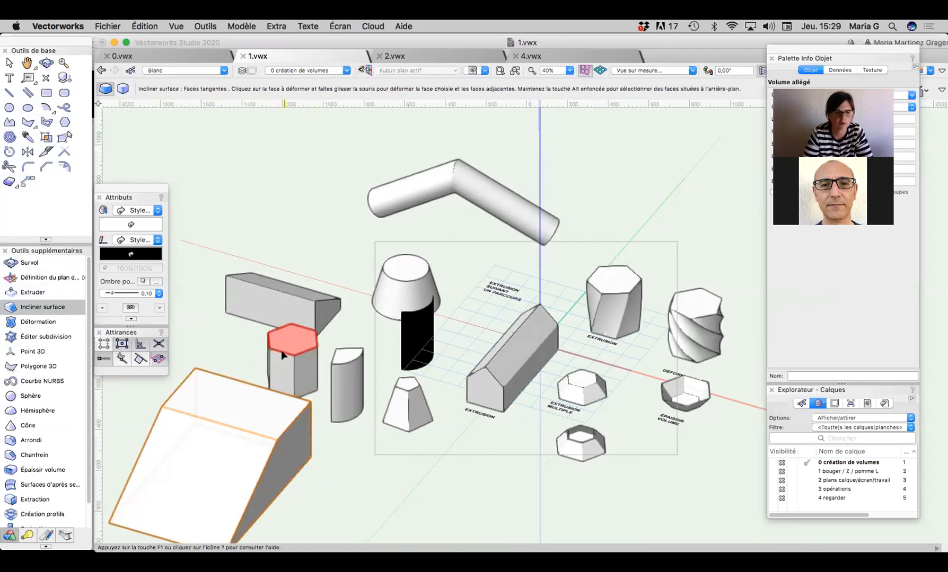
key(x)
drag(290, 329, 364, 460)
middle_drag(373, 442, 385, 344)
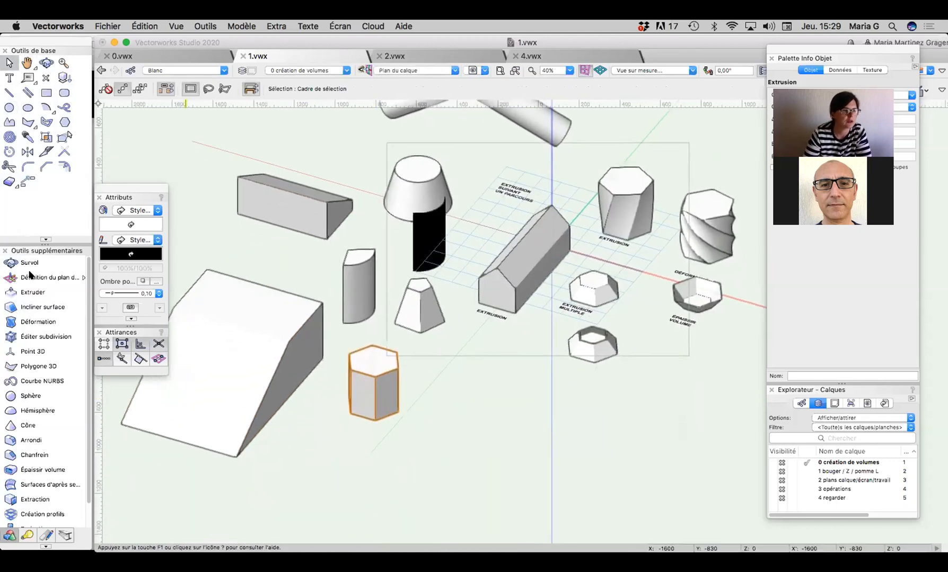
Step: Slope one front side face of the hexagonal prism outward with Incliner surface at about -60°, using its upper face as the axis
click(46, 303)
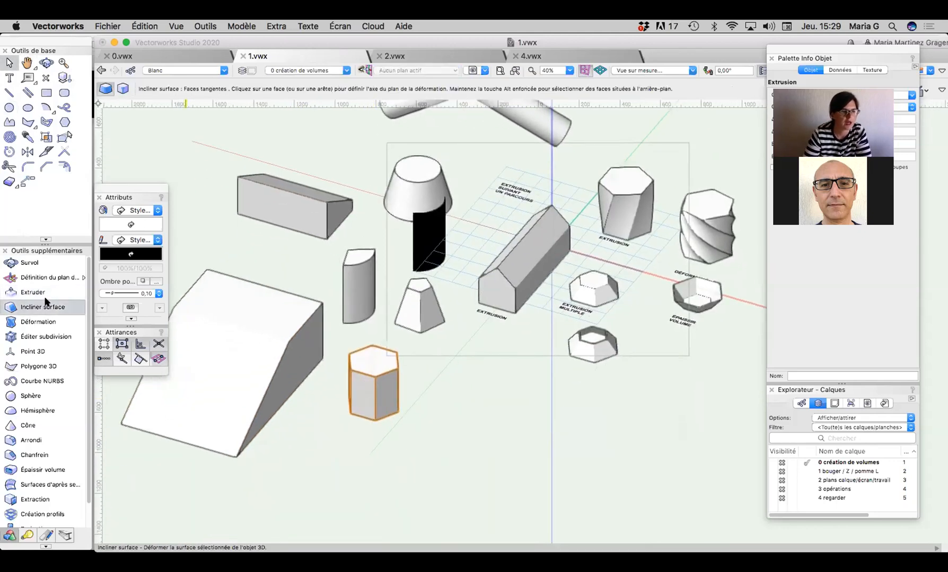
click(371, 365)
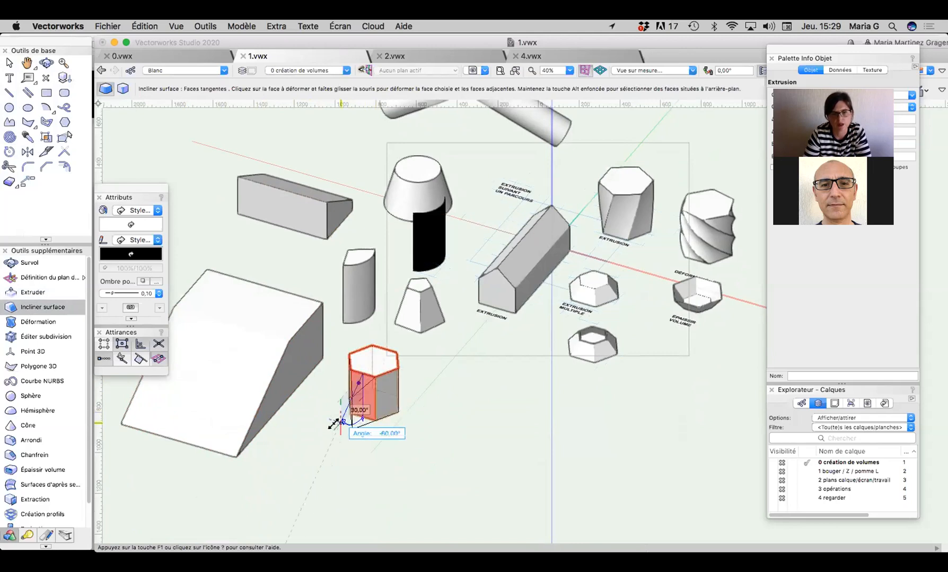
click(323, 435)
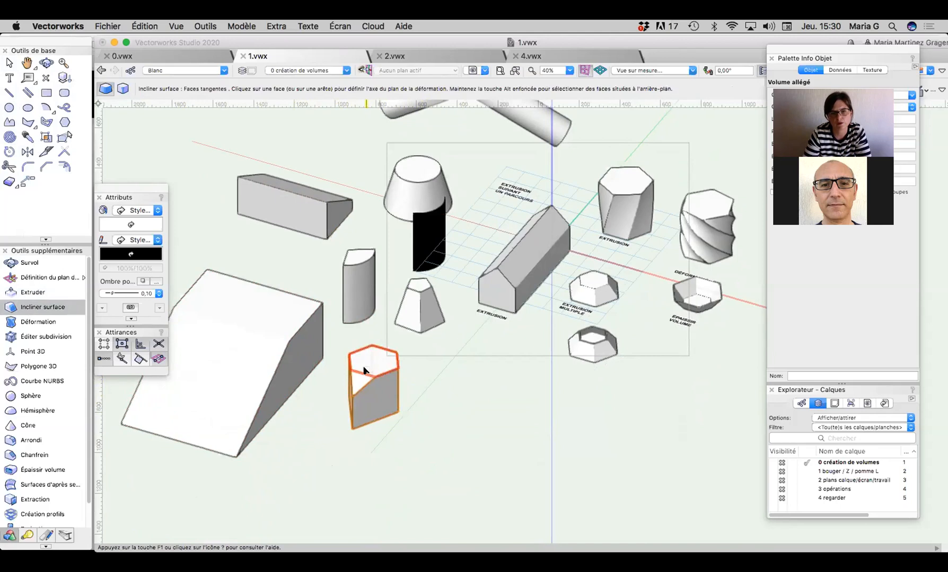
click(46, 63)
drag(397, 400, 434, 381)
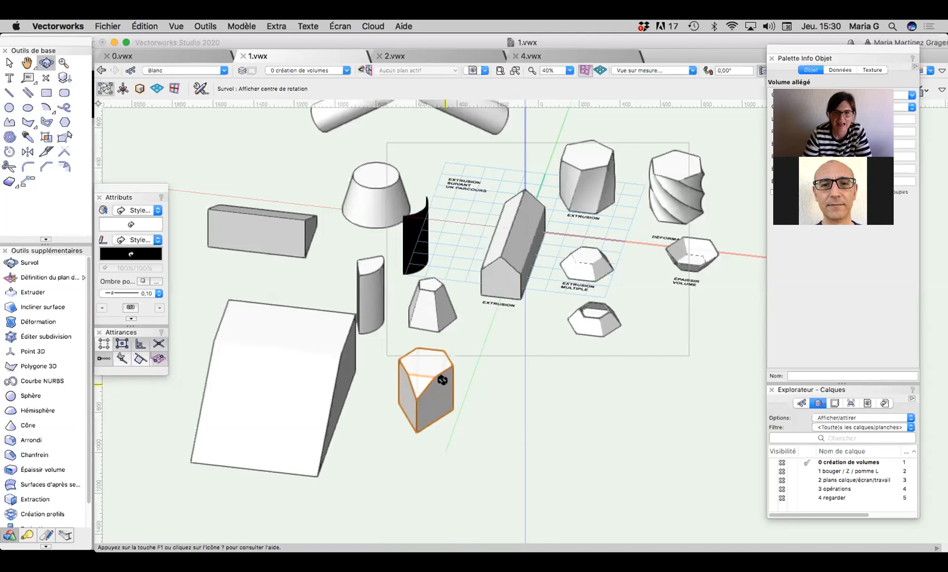
Step: Examine the volumes in the Face view, selecting the thickened volume below ground level, and return to the Iso droite view
click(627, 71)
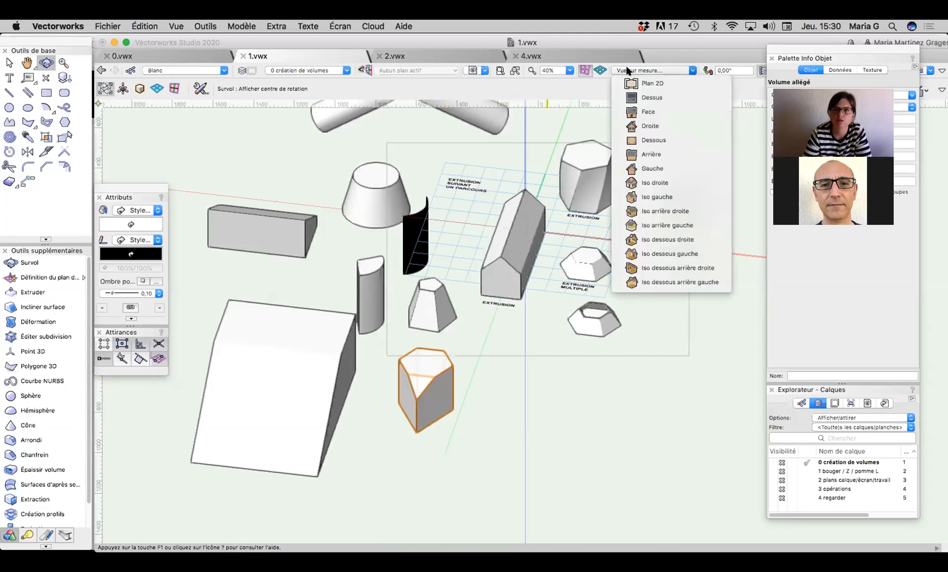
click(638, 112)
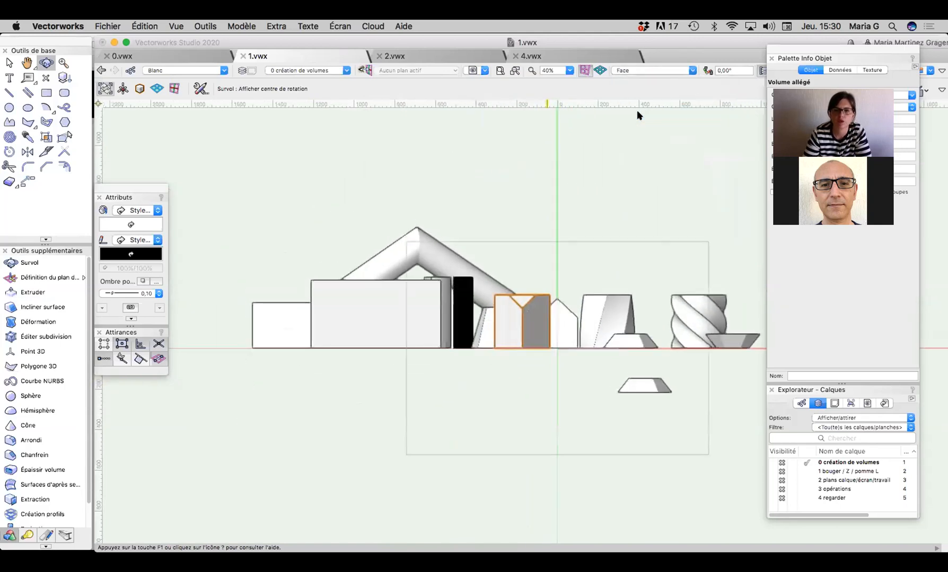
click(9, 63)
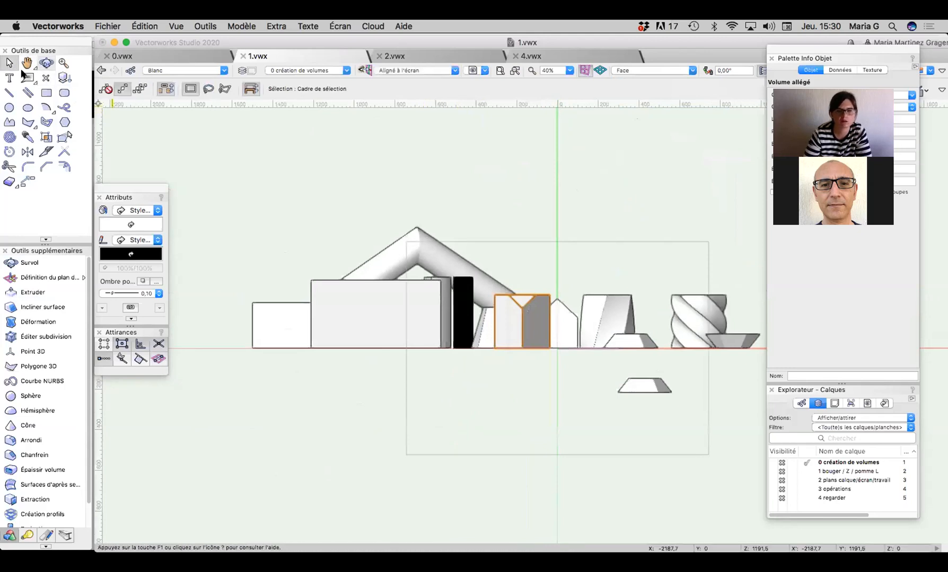
click(643, 386)
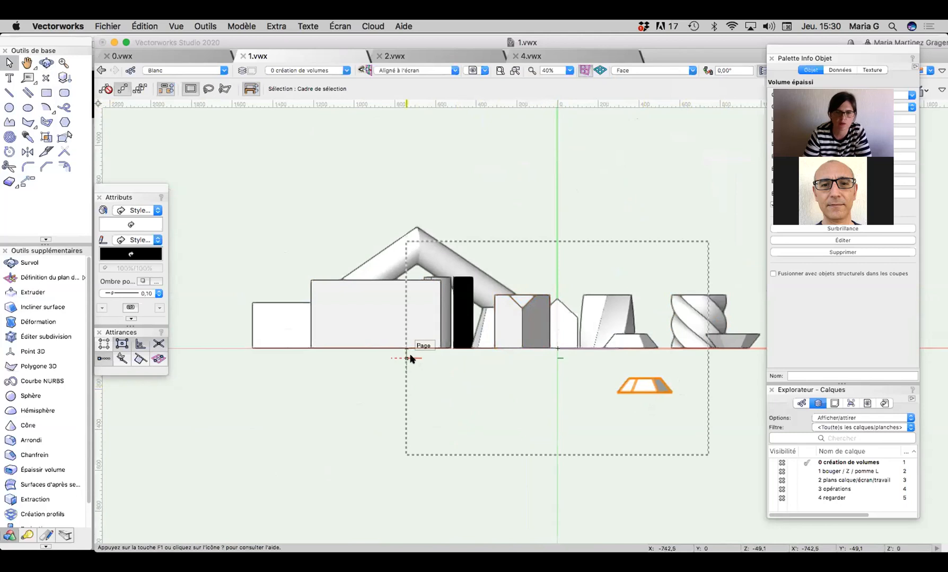
key(3)
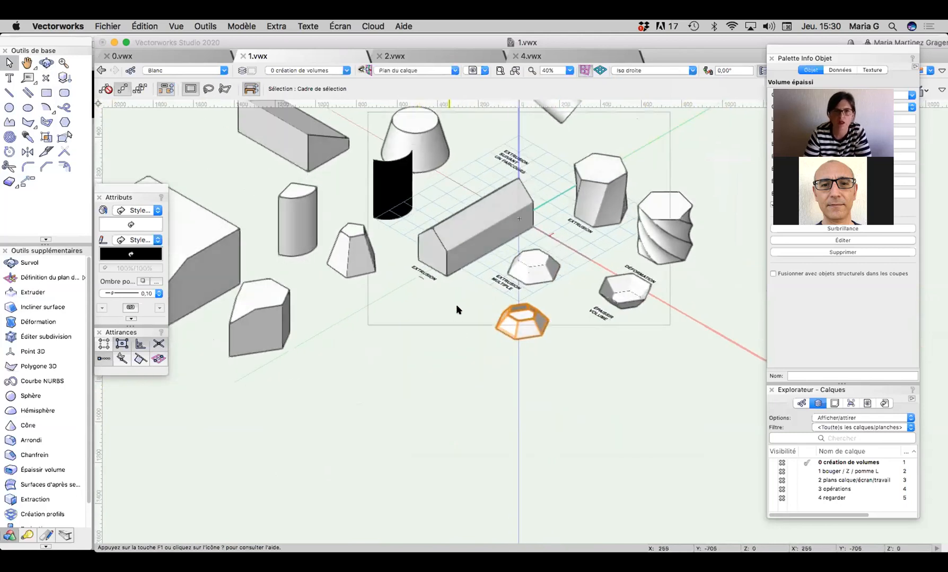
Step: Lower the pentagonal conical extrusion by about 1003, move the open thickened volume against the twisted prism, and show the volumes in the Face view
drag(370, 270, 369, 437)
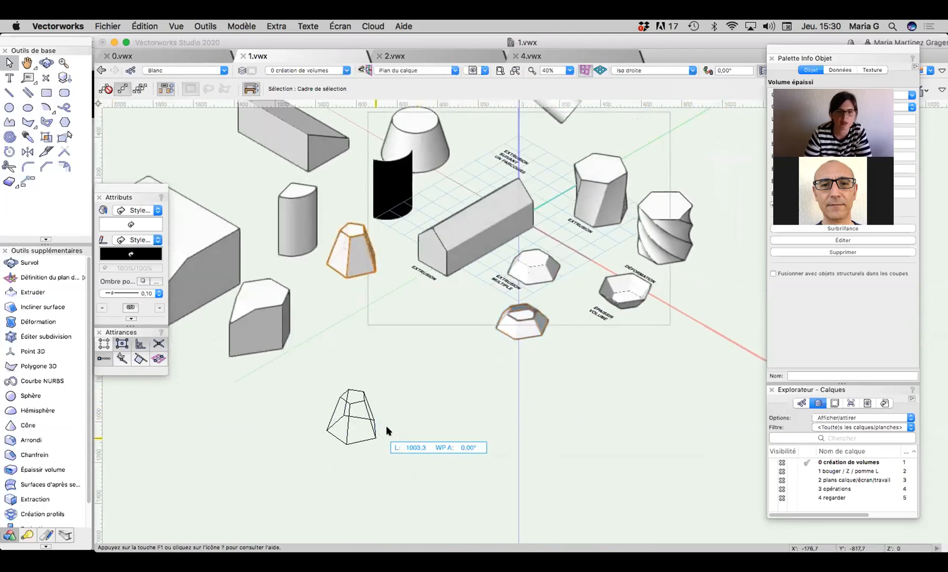
drag(642, 300, 700, 272)
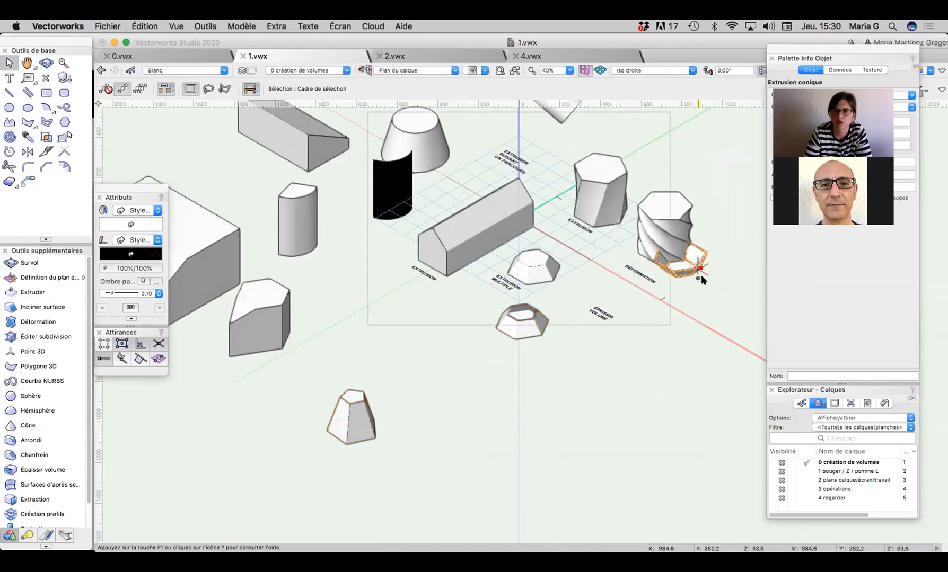
key(2)
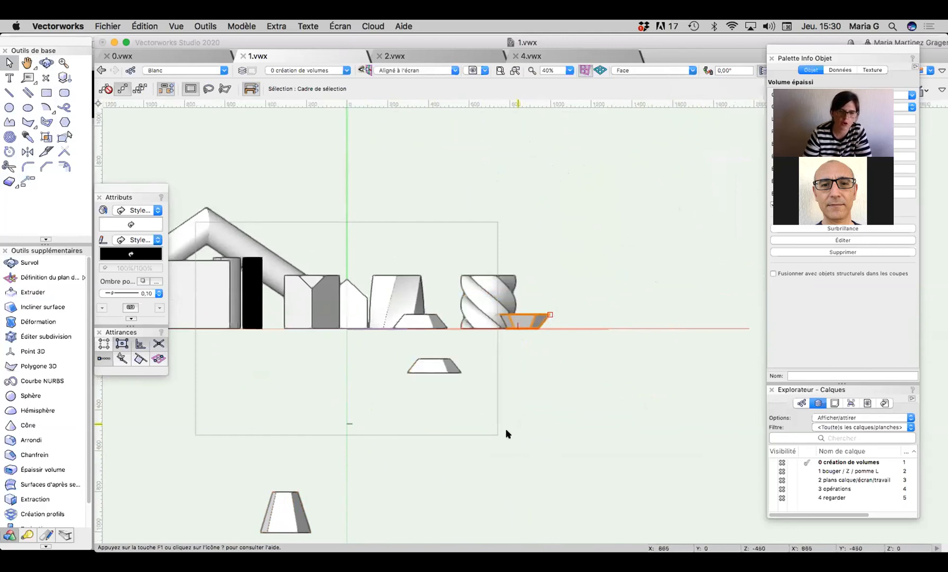
scroll(335, 485, down, 3)
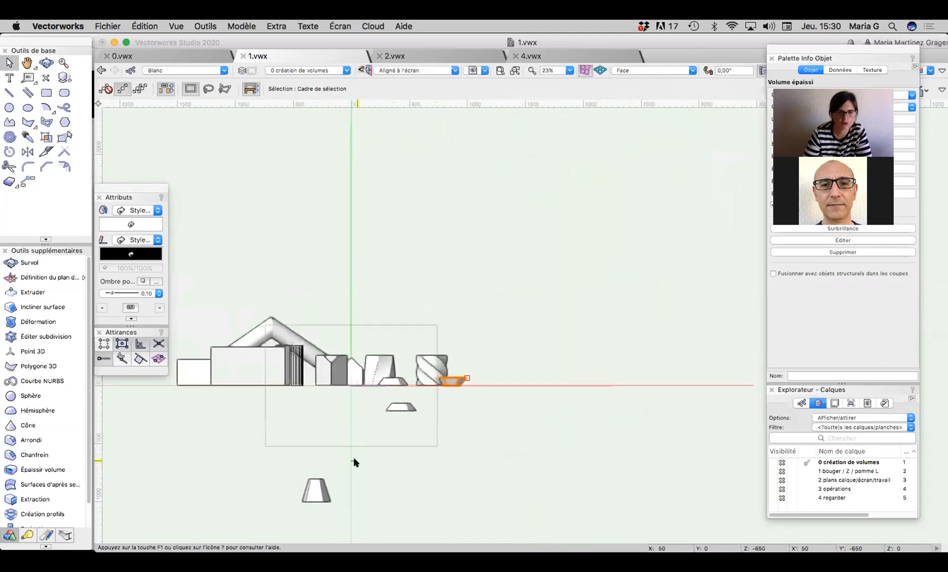
Step: Select the lowered pentagonal conical extrusion and inspect its height and Z position values
click(317, 490)
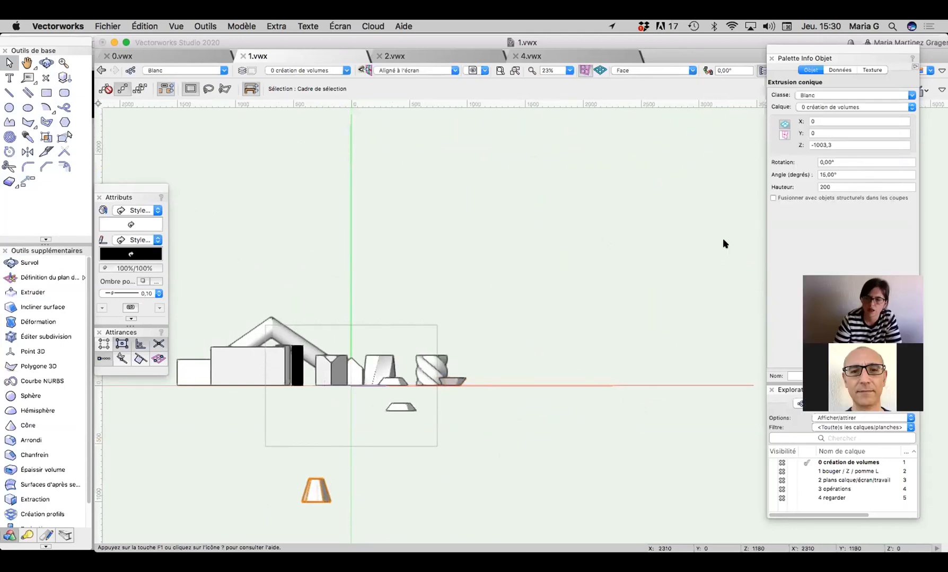
double_click(828, 187)
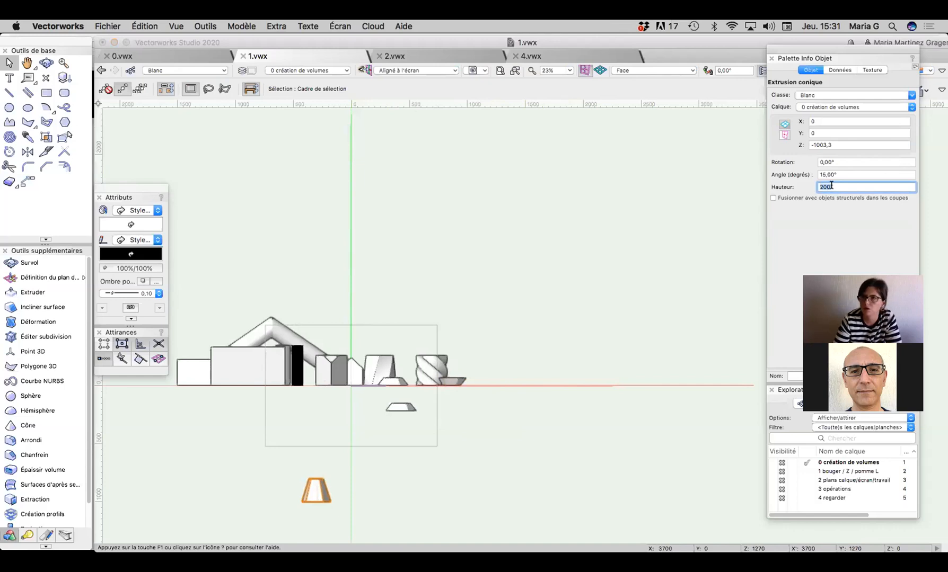
click(869, 144)
click(844, 144)
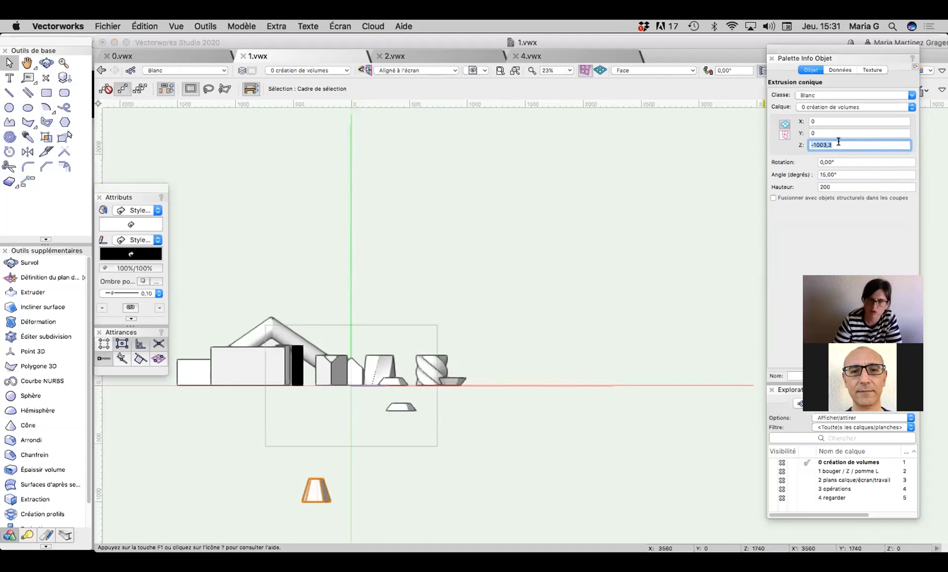
drag(839, 142, 810, 142)
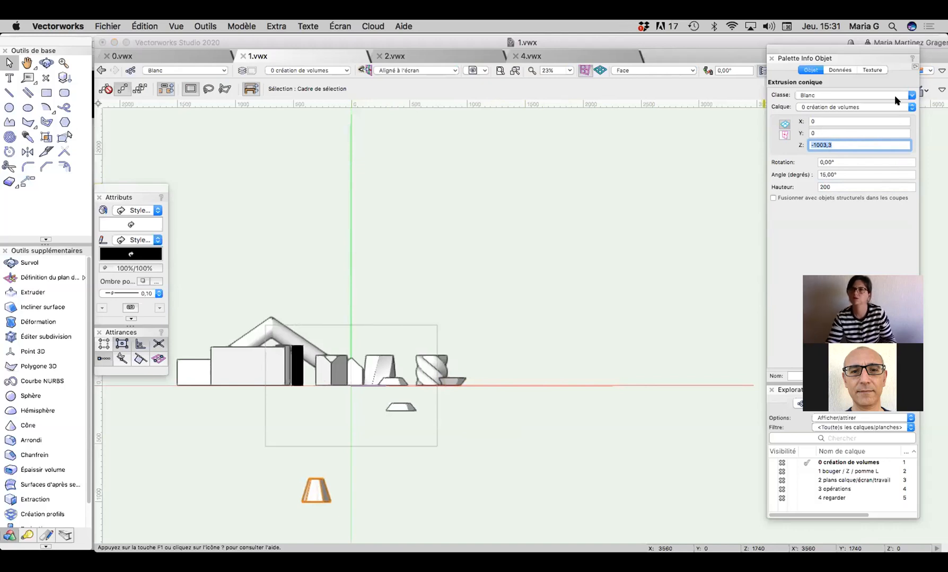
click(472, 439)
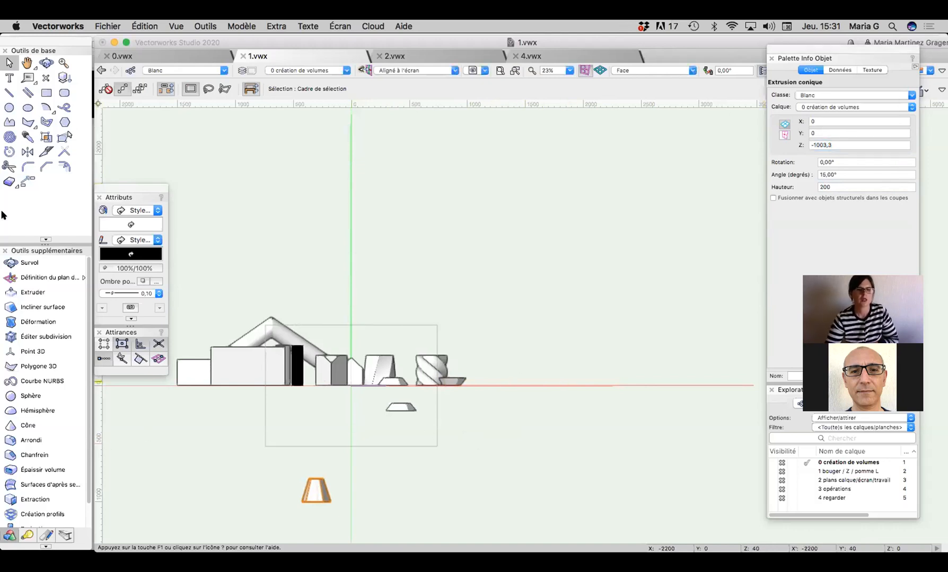
Step: Move the pentagonal conical extrusion into the free space beyond the twisted prism and set its Z position to 0
drag(317, 496, 504, 374)
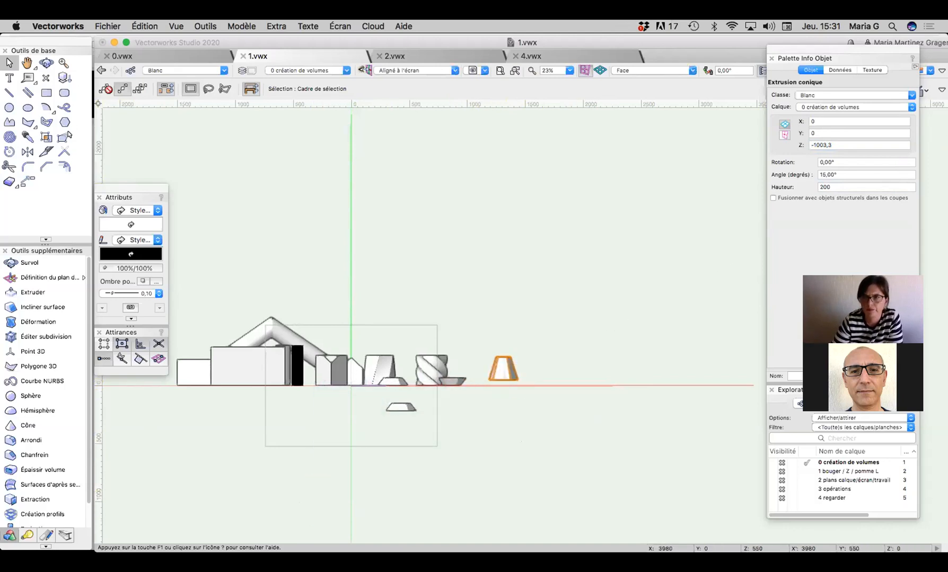
click(823, 145)
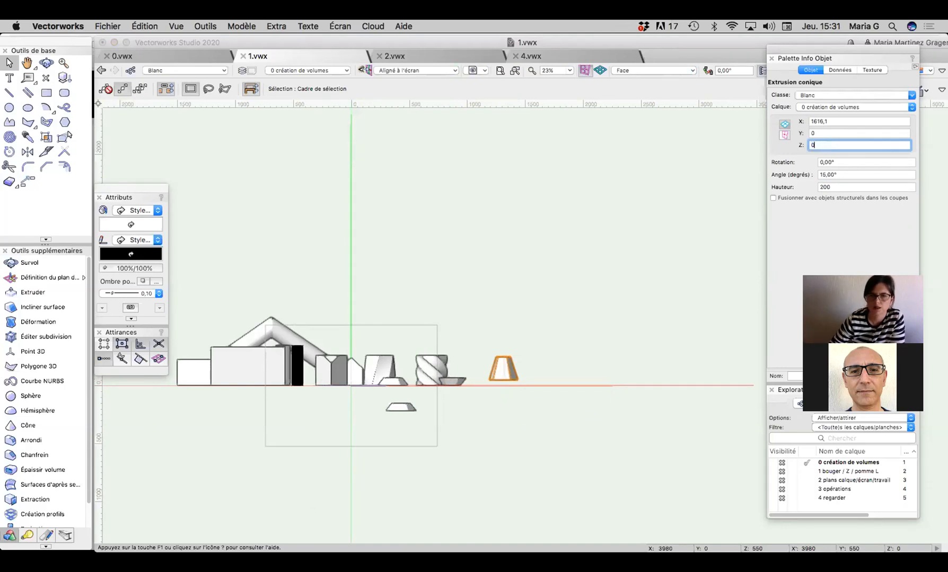
text(0)
key(Return)
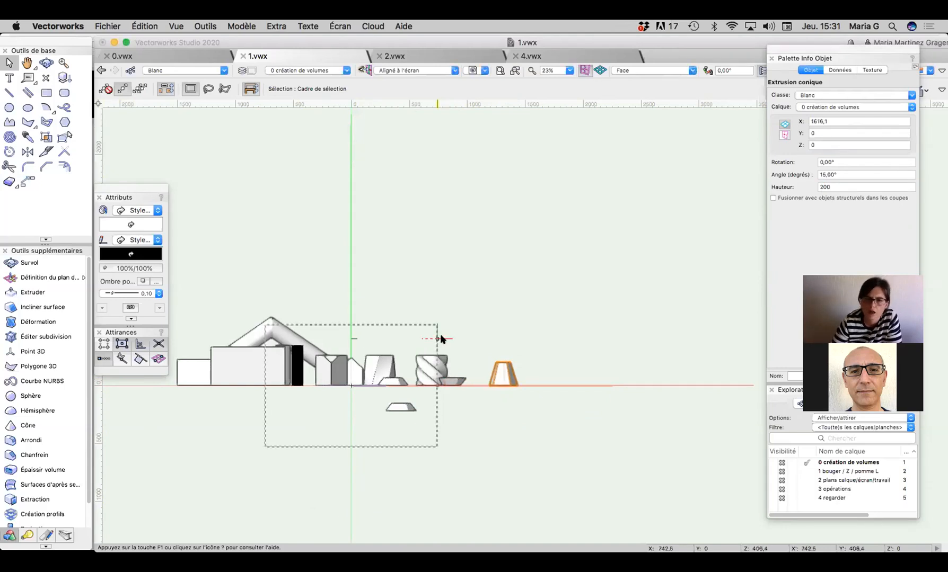
Step: Move the thickened volume from below ground to the far side of the conical extrusion, and lift the conical extrusion slightly above the ground line
click(406, 407)
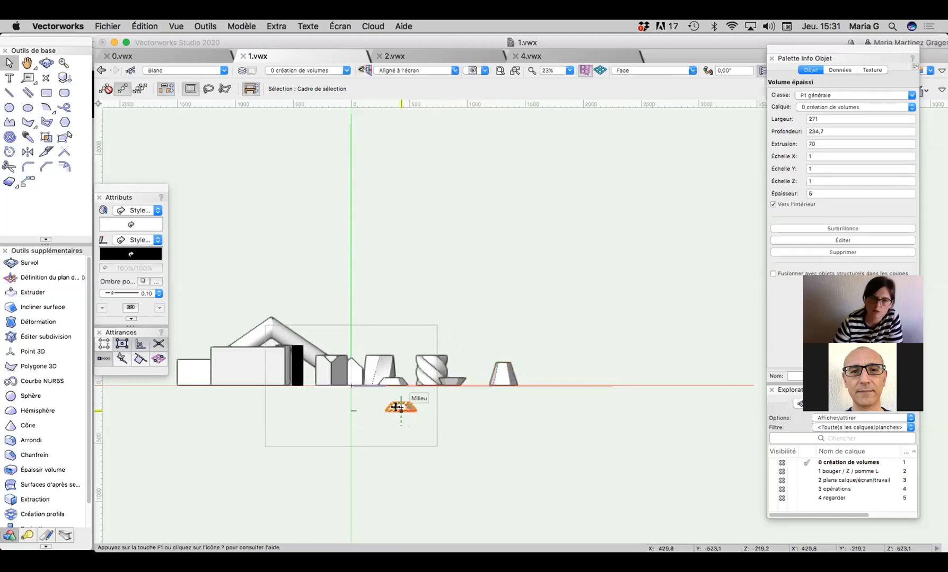
drag(398, 408, 550, 378)
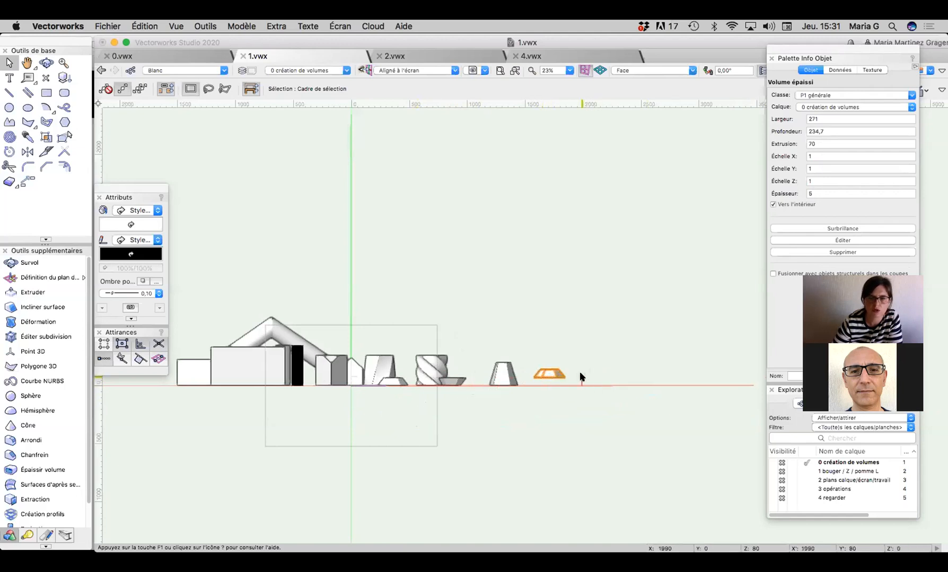
scroll(578, 371, up, 5)
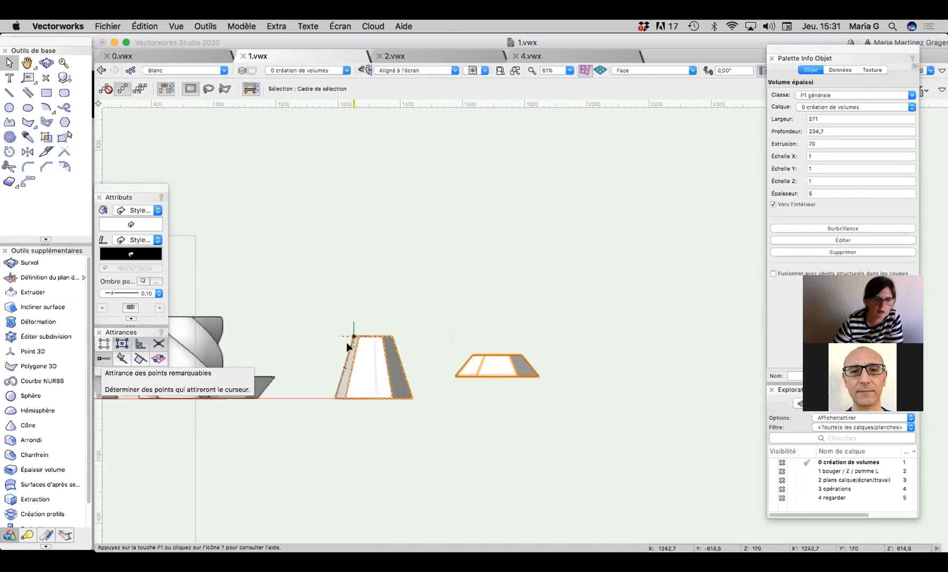
drag(349, 333, 320, 317)
scroll(400, 280, down, 3)
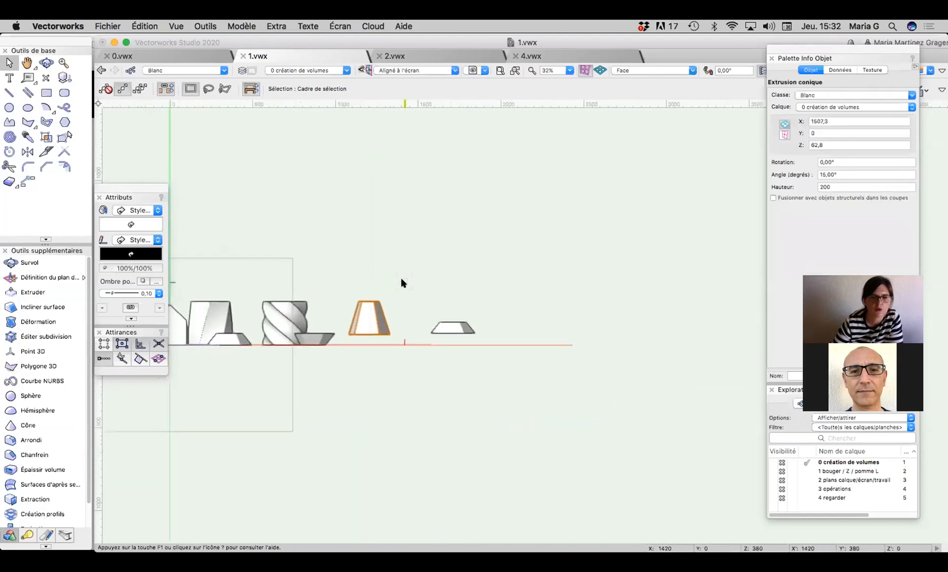
Step: Show the volumes in the Arrière view and move the smaller outermost box away from the group, slightly above the ground line
click(646, 71)
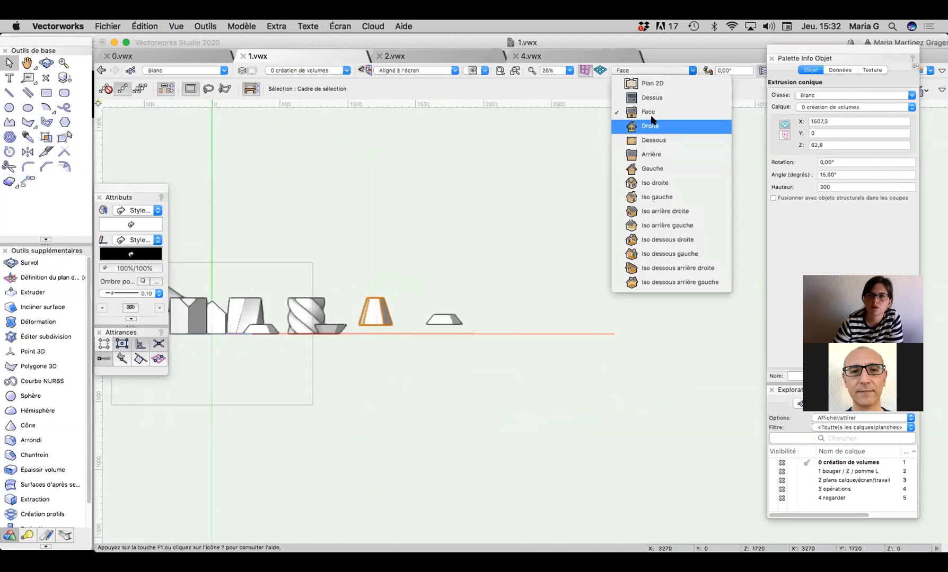
click(663, 154)
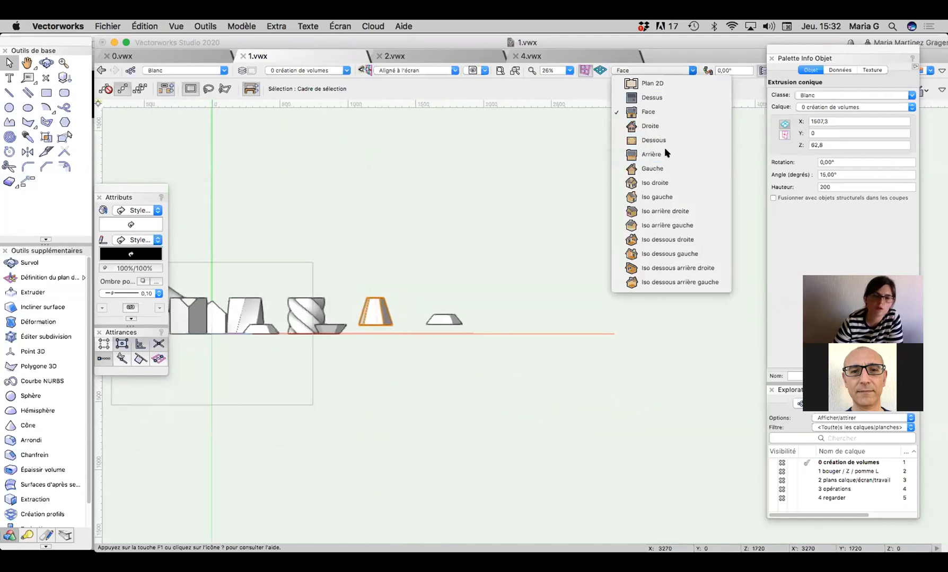
middle_drag(631, 299, 237, 295)
scroll(381, 342, down, 2)
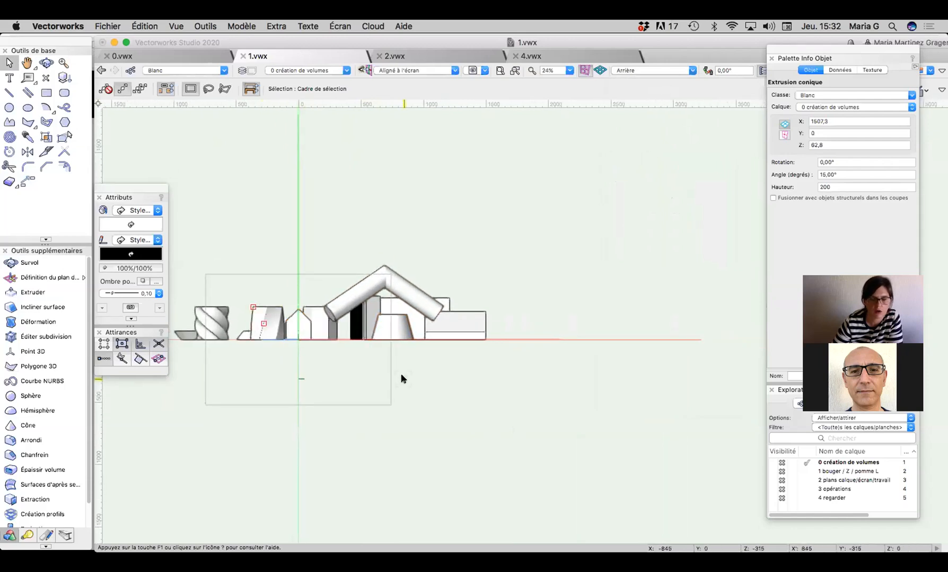
drag(483, 309, 578, 306)
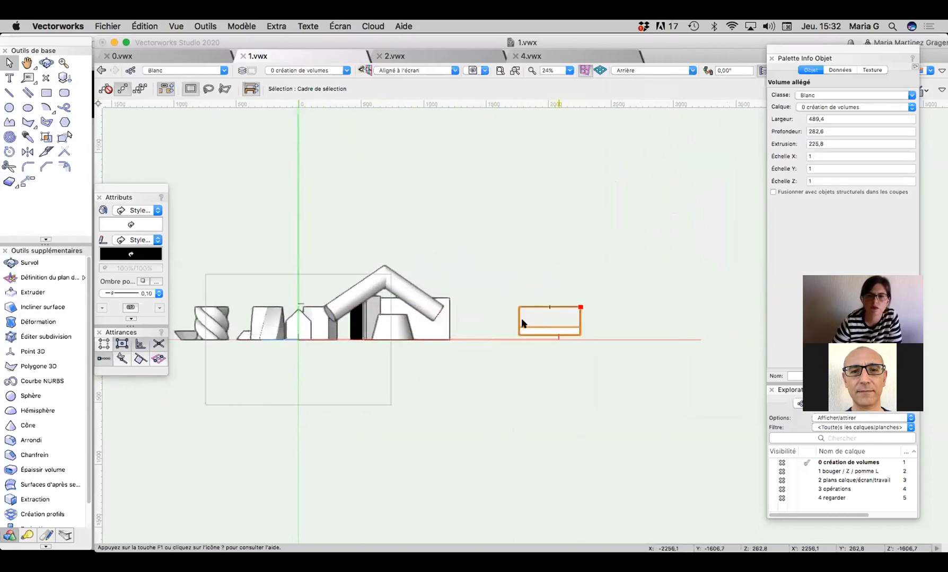
click(585, 361)
click(581, 314)
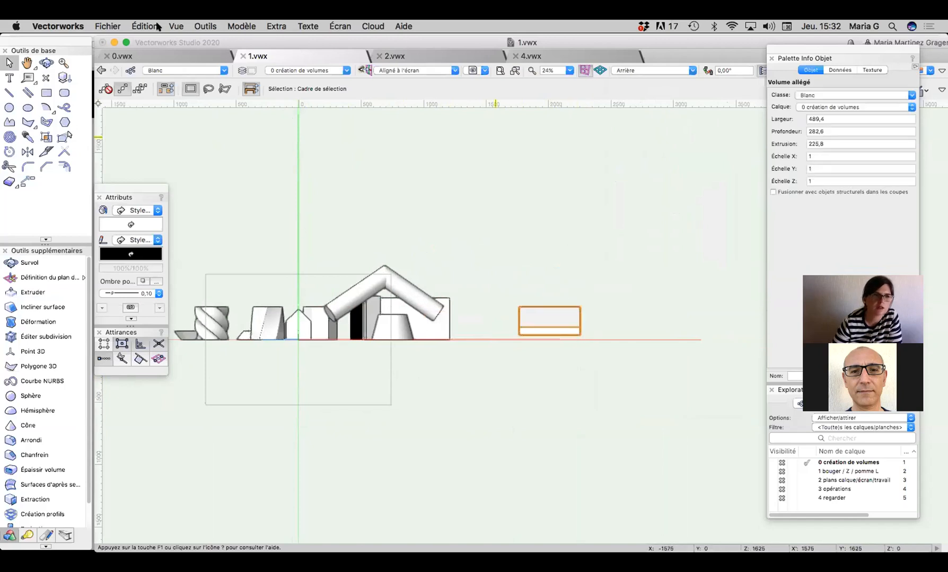
Step: Move the selected box with the 2D Déplacer command, using ΔX about -100 and ΔY 300
click(206, 25)
mouse_move(208, 38)
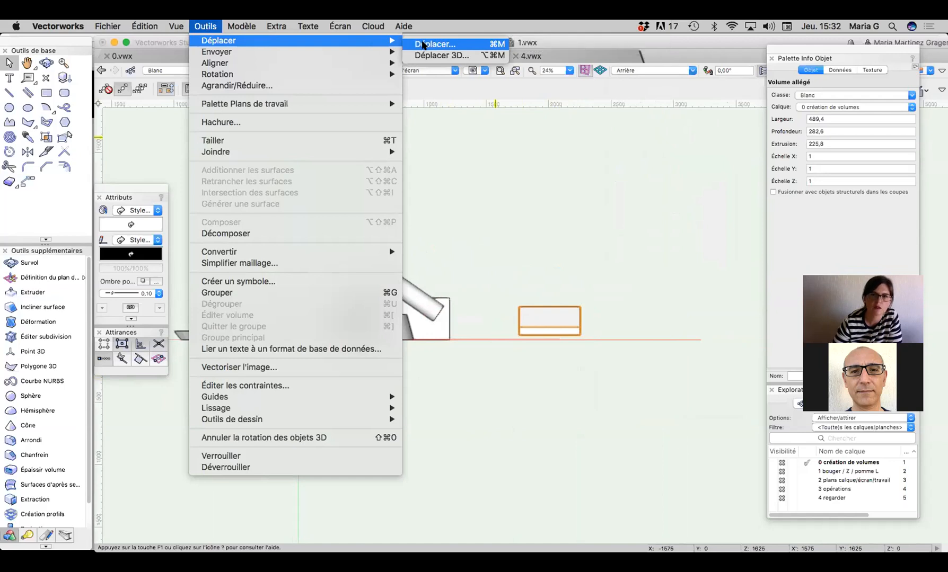
click(423, 45)
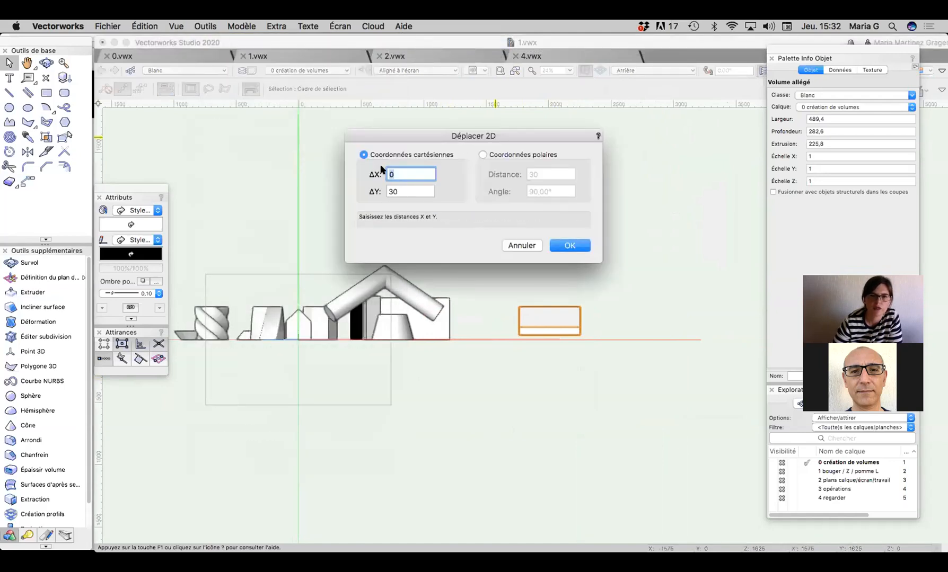
click(403, 190)
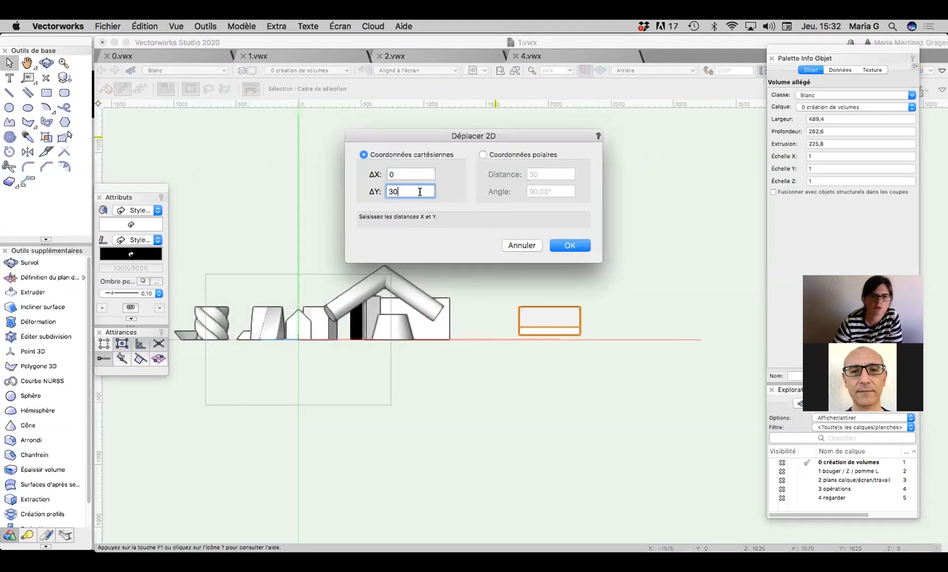
text(0)
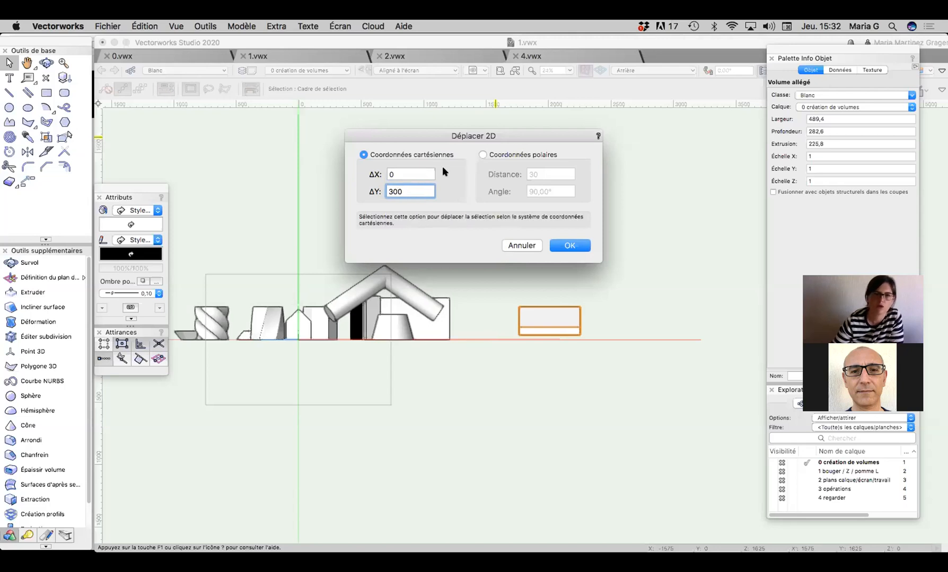
key(Tab)
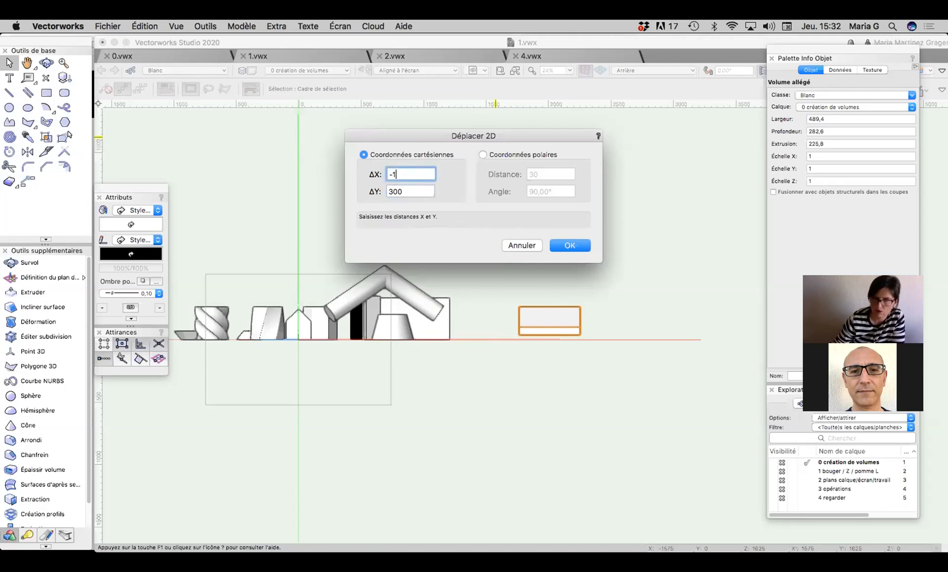
key(Return)
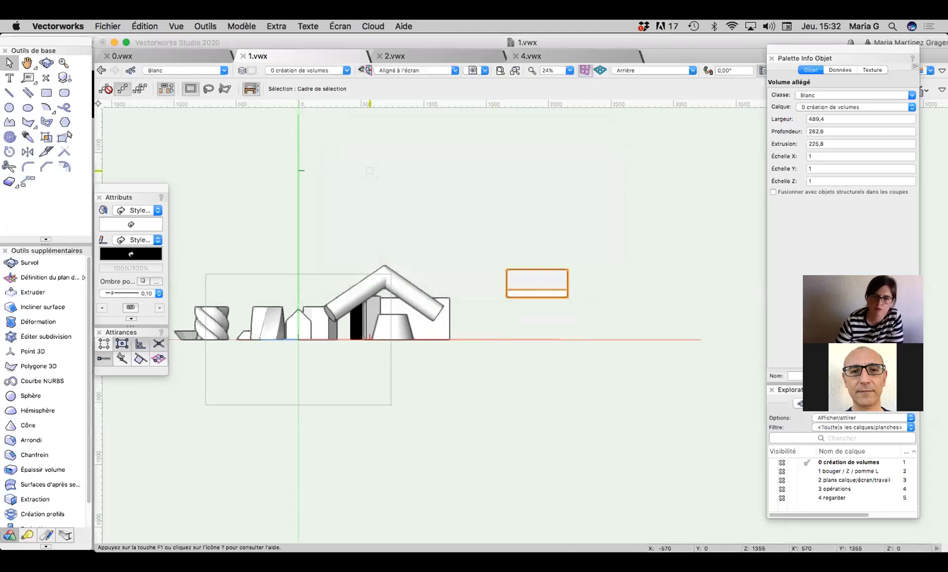
Step: View the selected floating volume in right isometric and front views
click(527, 303)
click(537, 294)
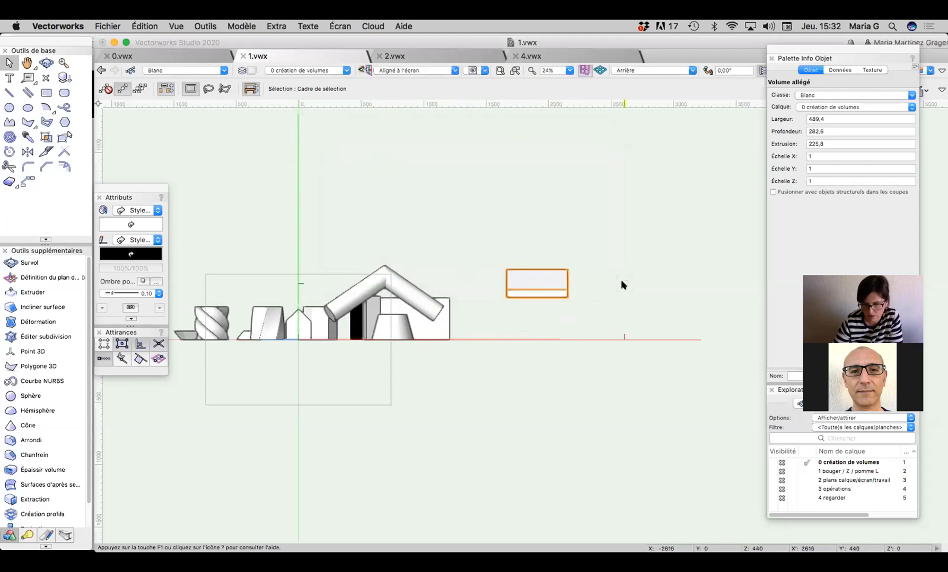
key(3)
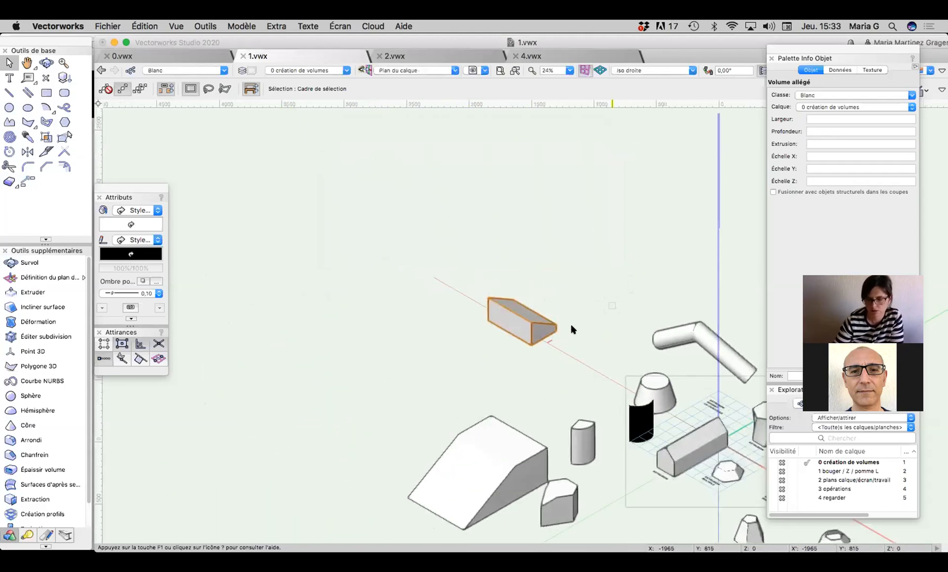
key(2)
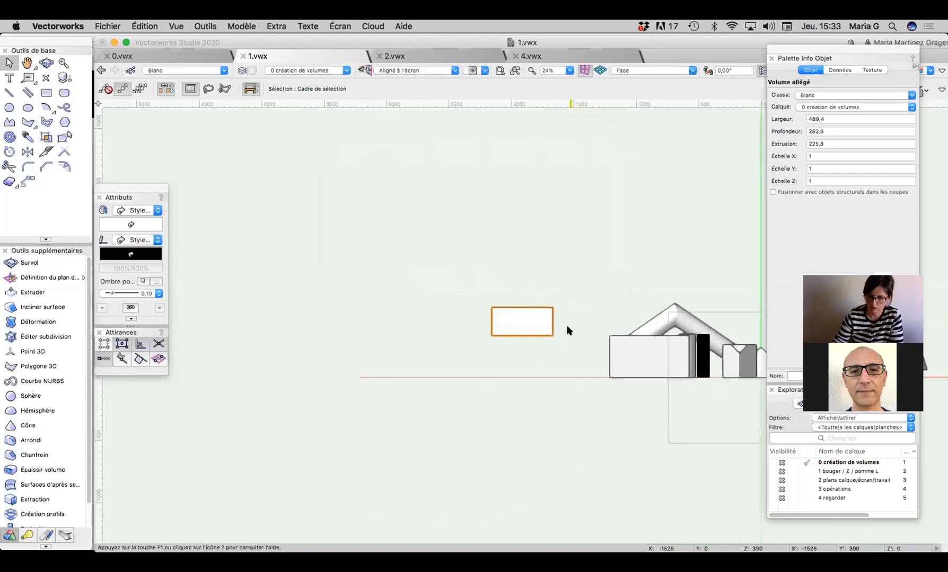
Step: In the top view, draw a rectangle about 440 wide by 925 high in the empty area beside the volumes
key(5)
mouse_move(570, 360)
middle_down()
mouse_move(166, 342)
mouse_move(105, 315)
middle_up()
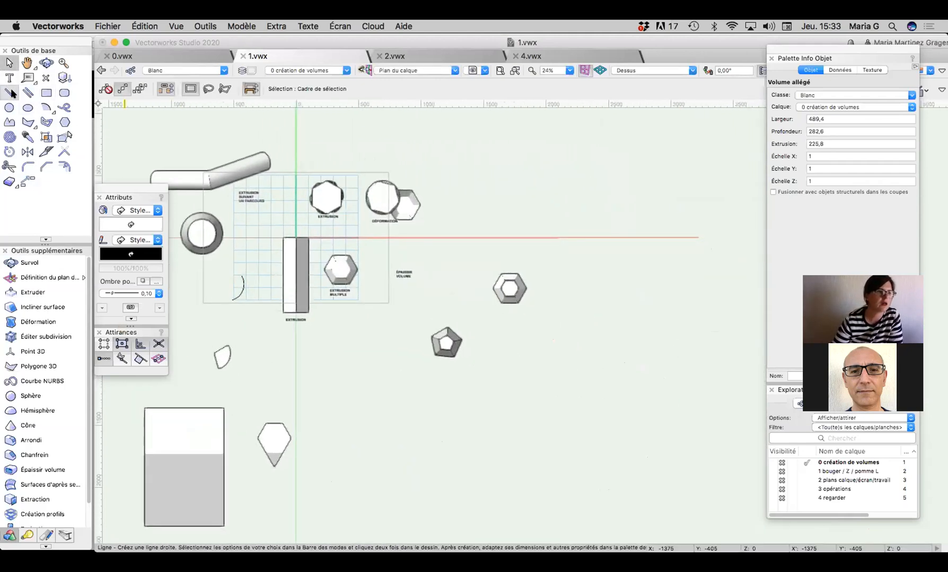
click(45, 92)
click(536, 374)
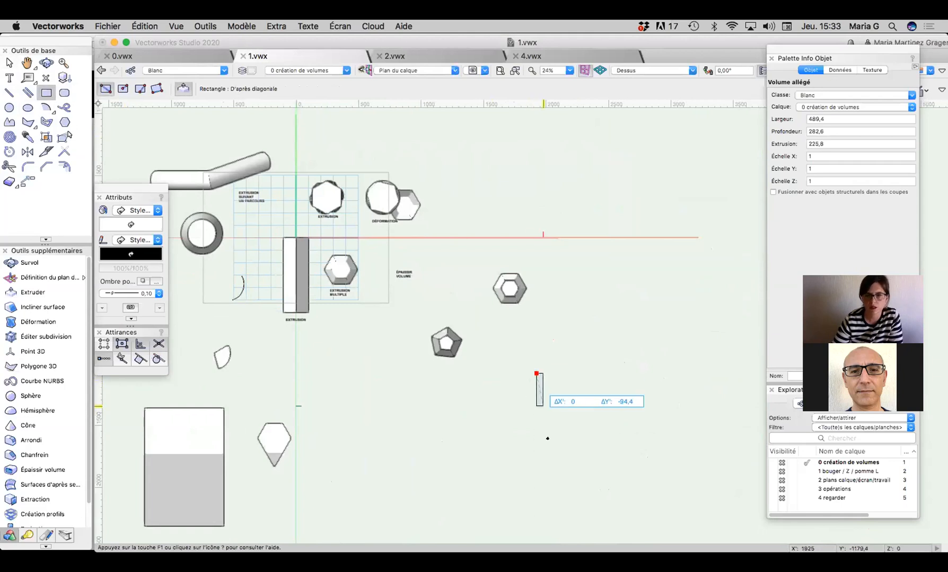
click(591, 488)
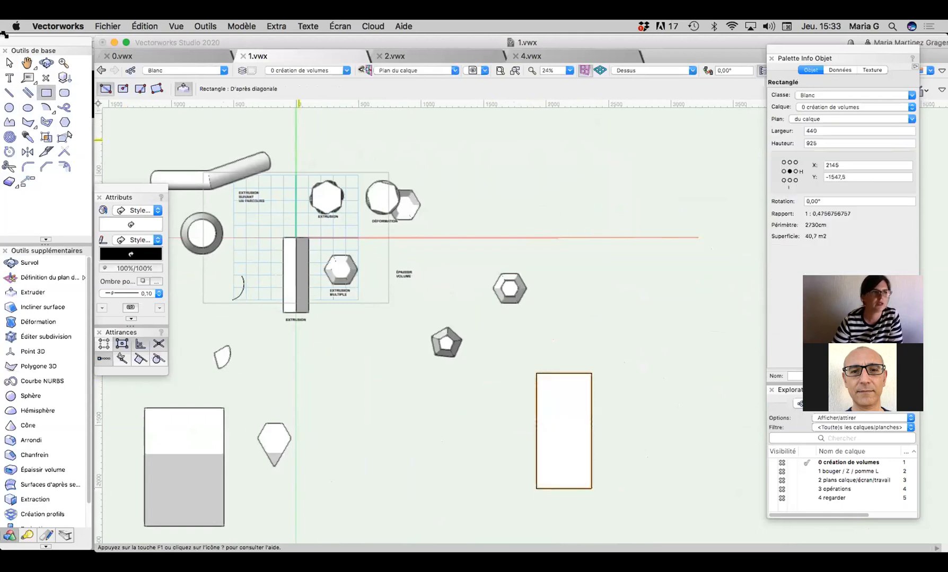
click(10, 63)
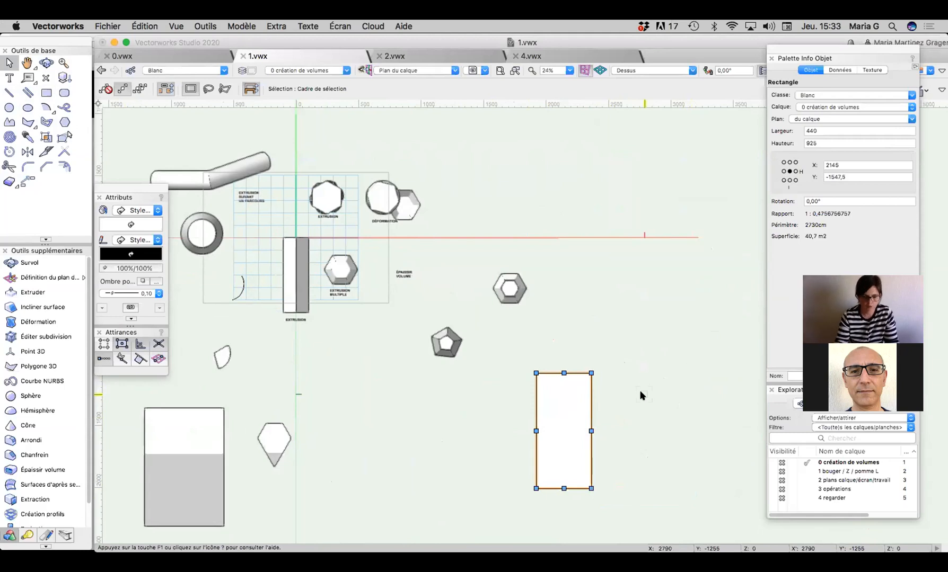
Step: Rotate the rectangle four times by 90° in the top view, and delete it from the right isometric view
key(super+l)
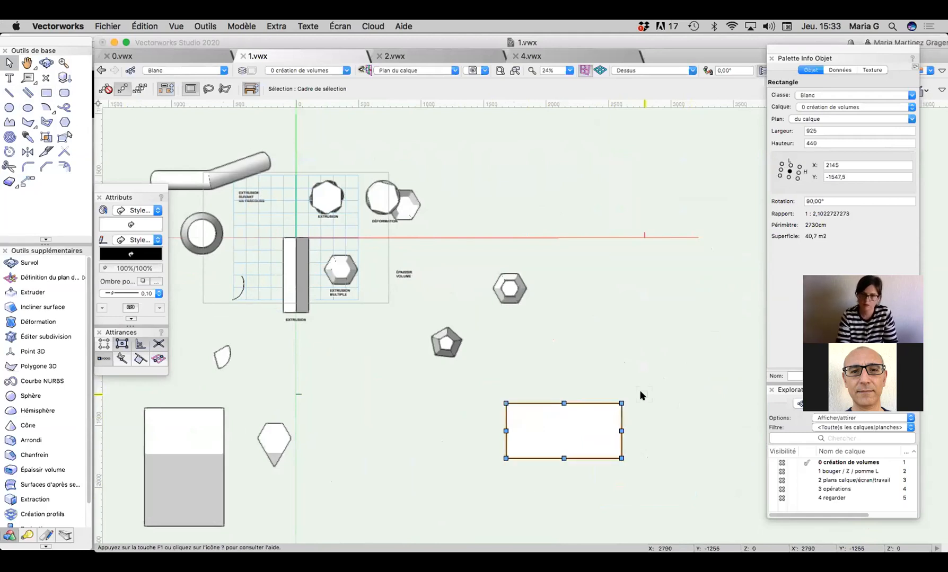
key(super+l)
key(super+l)
key(super+l)
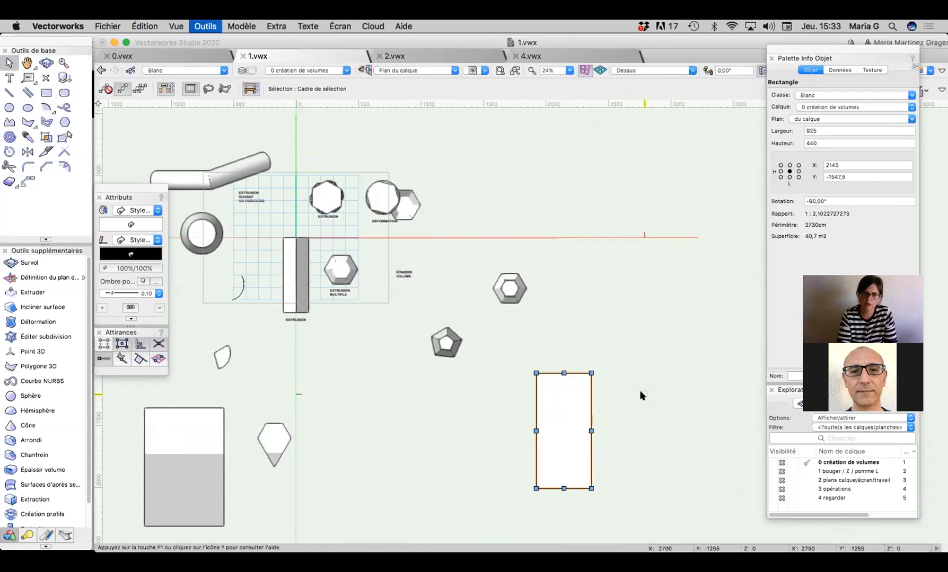
key(3)
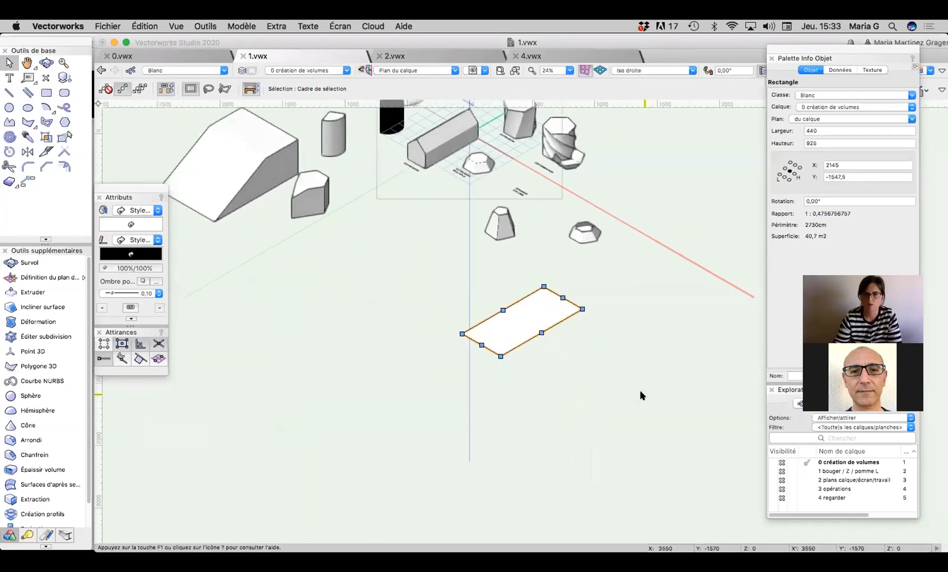
key(Delete)
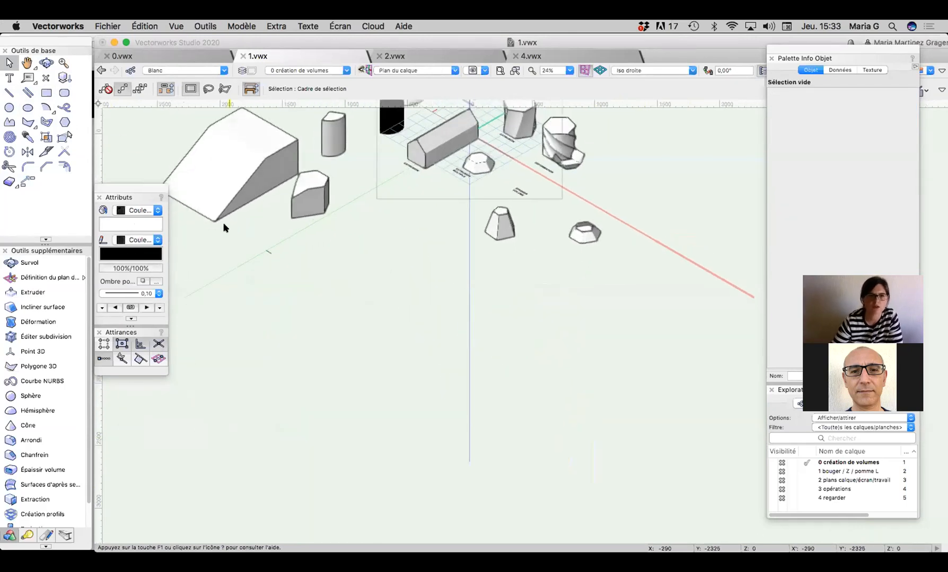
Step: Rotate the large sloped volume four times by 90° in the right isometric view
click(281, 176)
middle_drag(356, 183, 494, 332)
key(super+l)
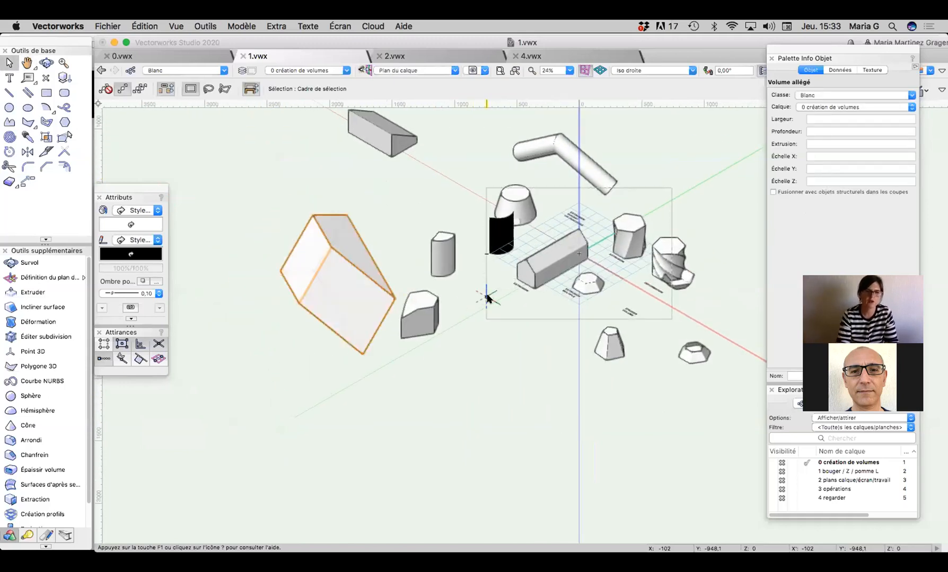
key(super+l)
key(super+l)
key(super+l)
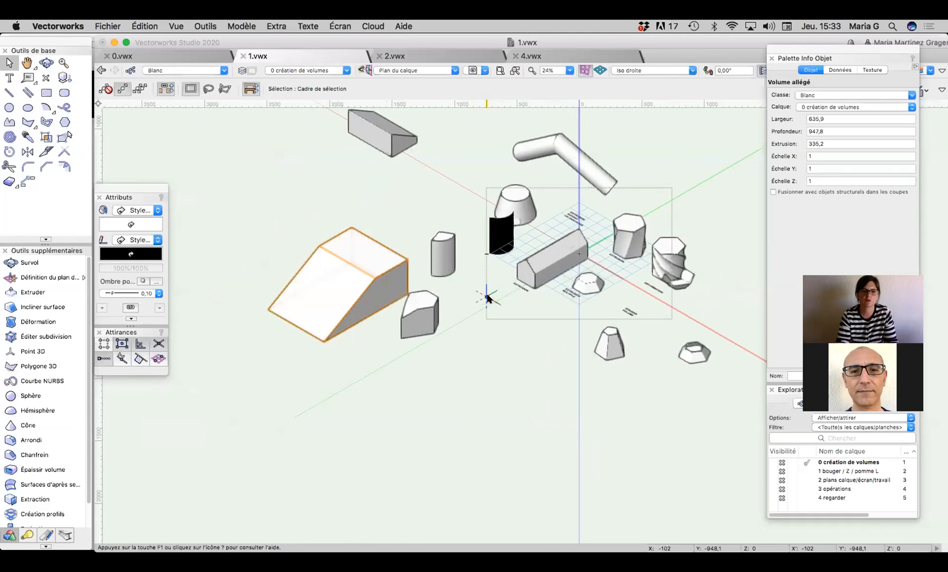
Step: Show the model in the front view and in the rear view, declining the automatic backup copy
click(636, 70)
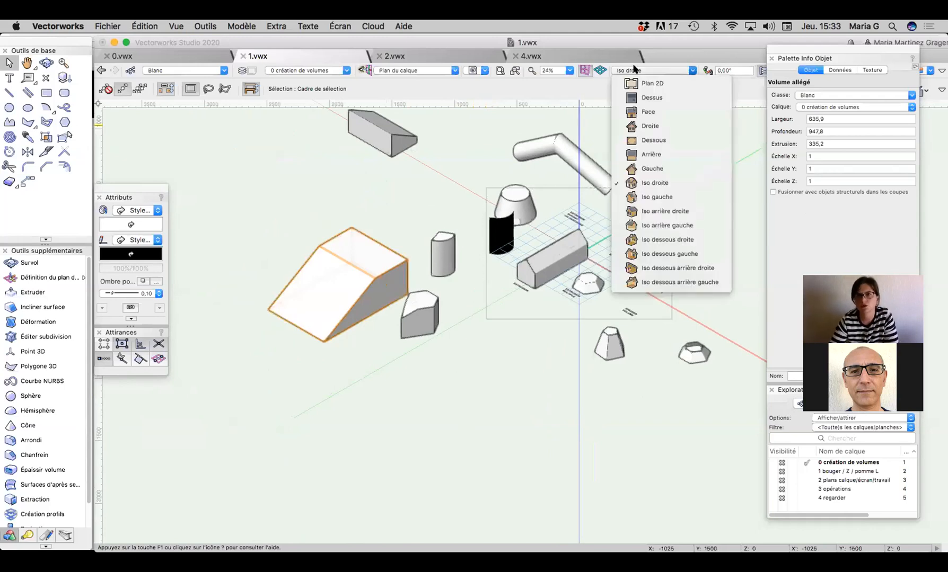
click(649, 112)
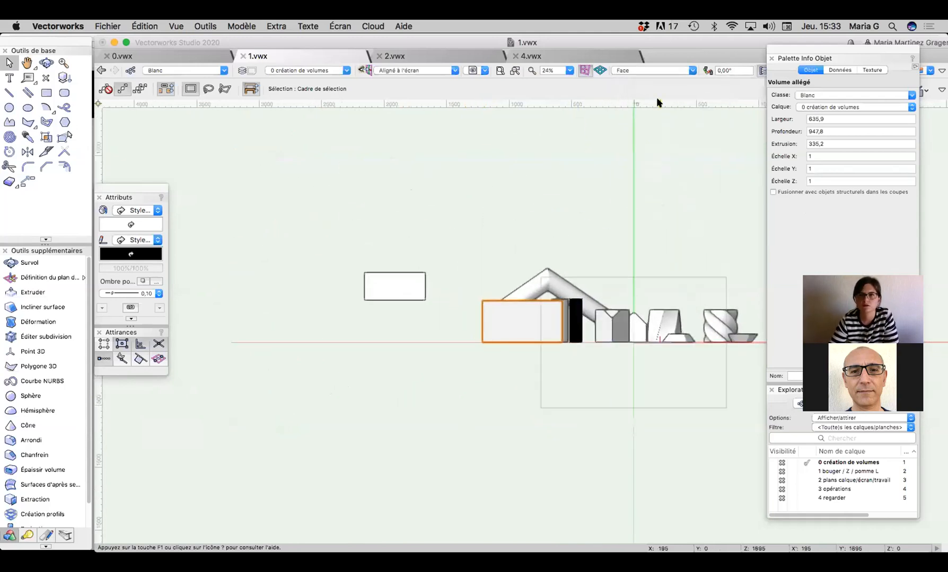
click(660, 70)
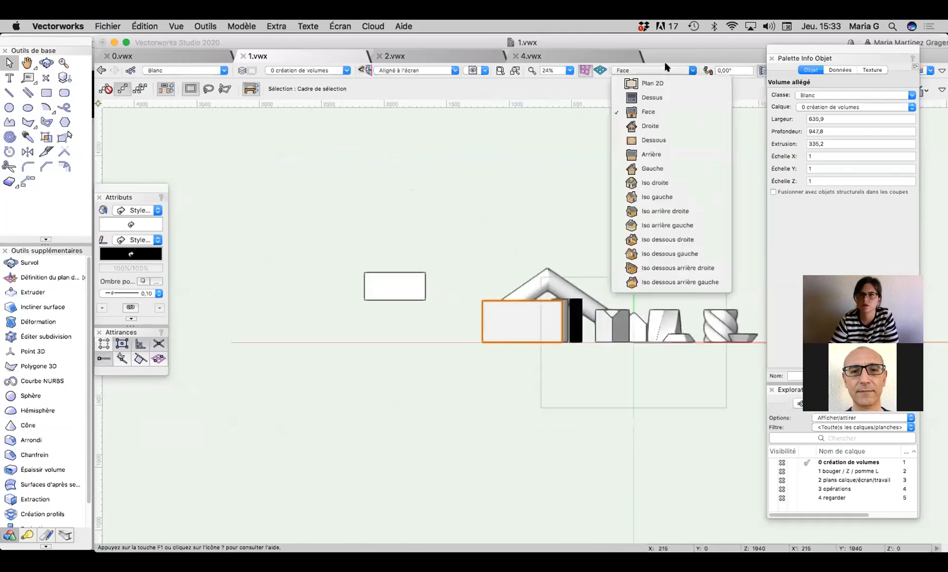
click(666, 154)
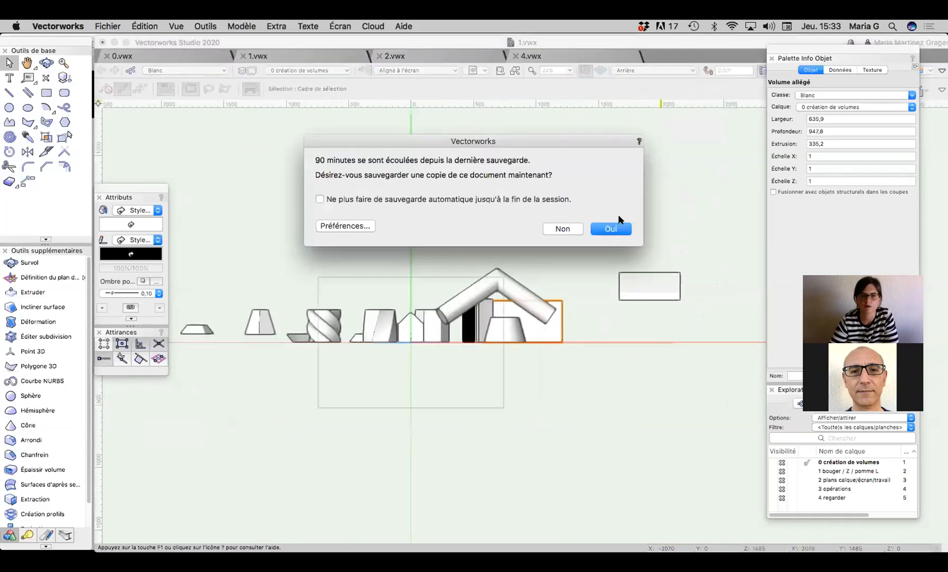
click(561, 228)
Step: Rotate the bent tube three times by 90° in the rear view
click(509, 286)
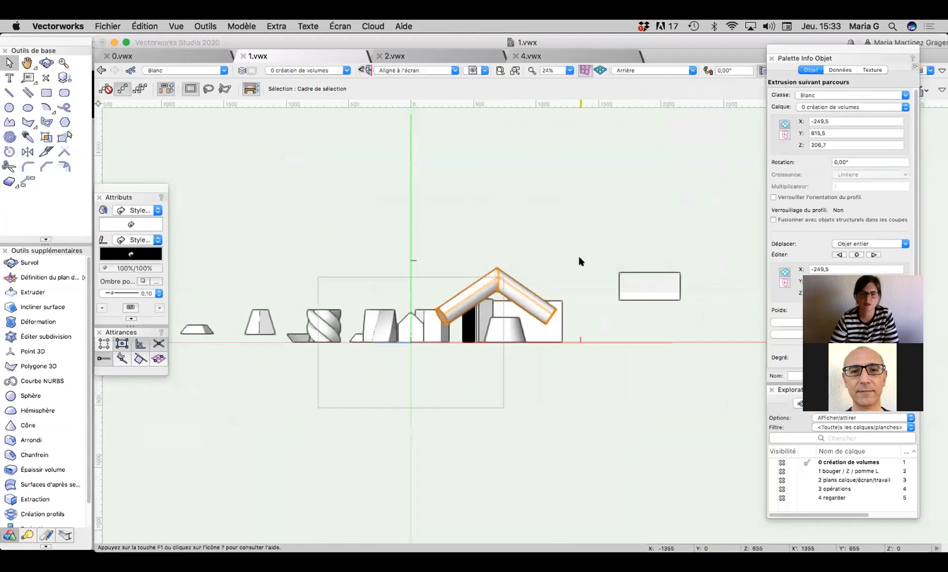
key(super+l)
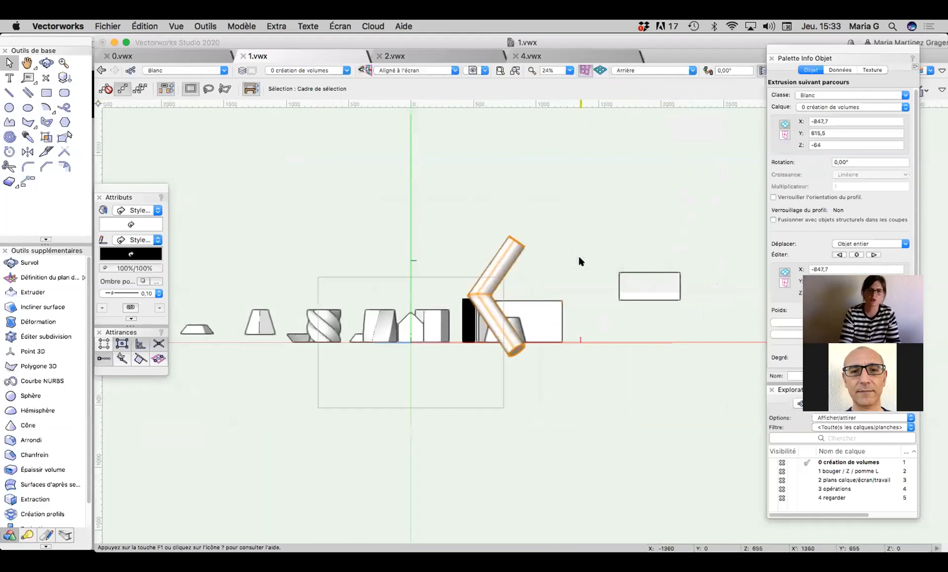
key(super+l)
key(super+l)
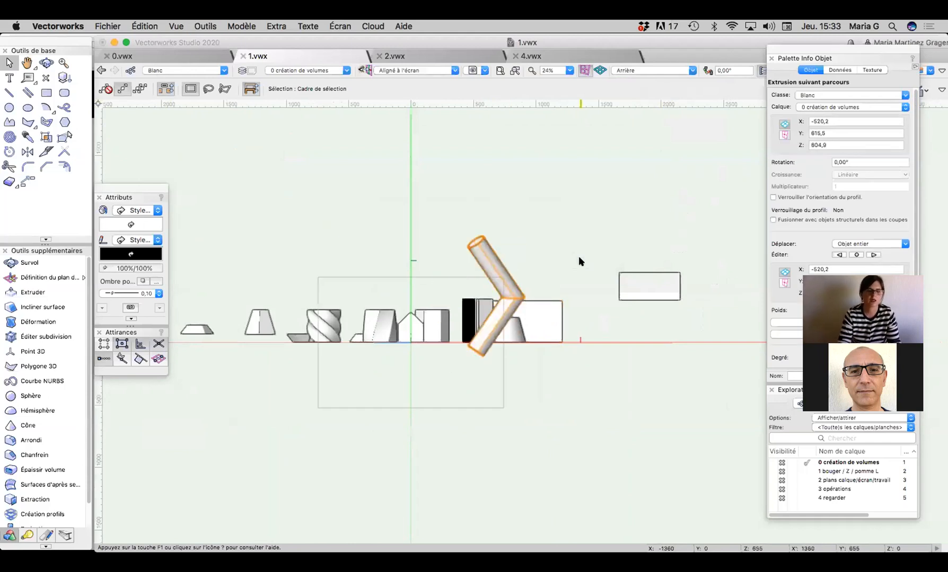
Step: Rotate the twisted volume once by 90° in the rear view and inspect its orientation in 3D
click(326, 310)
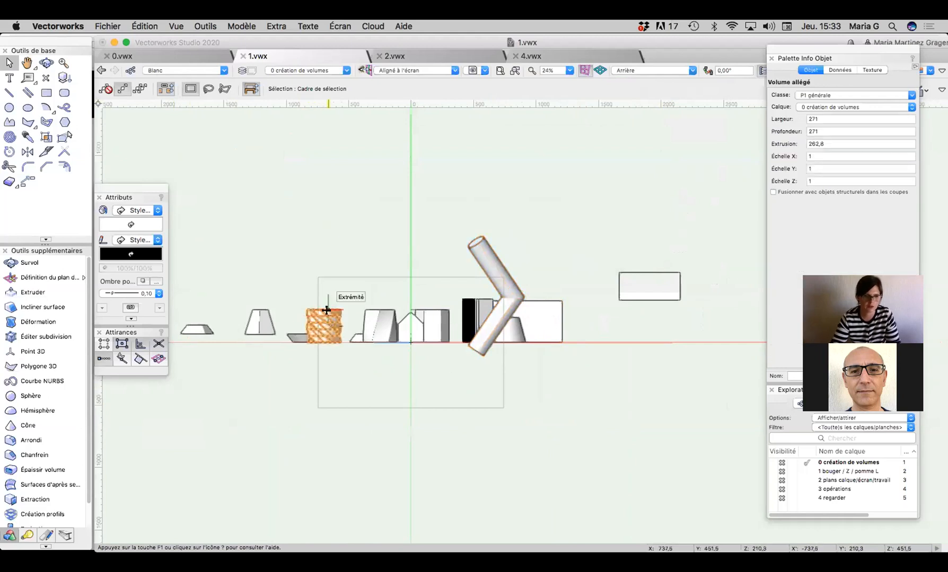
key(super+l)
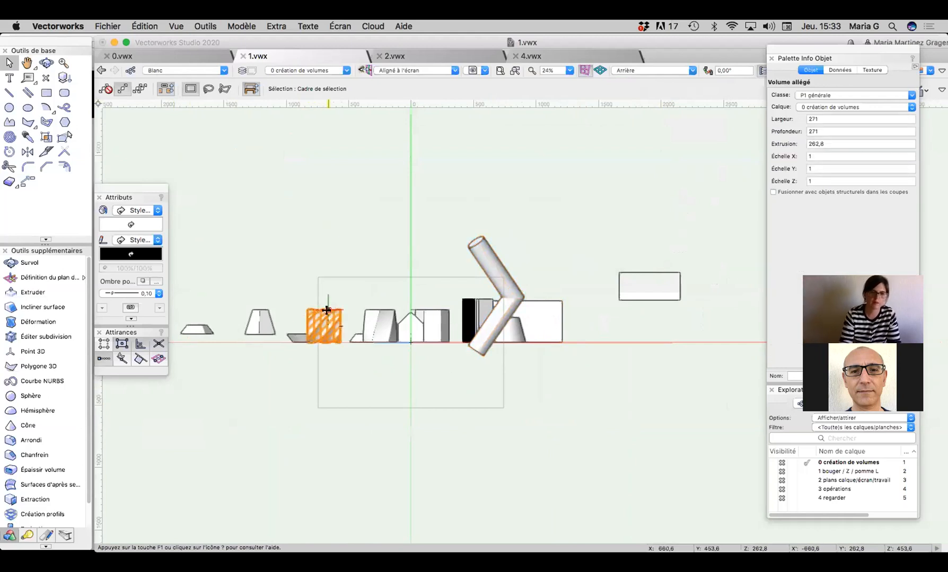
click(46, 63)
drag(255, 291, 516, 397)
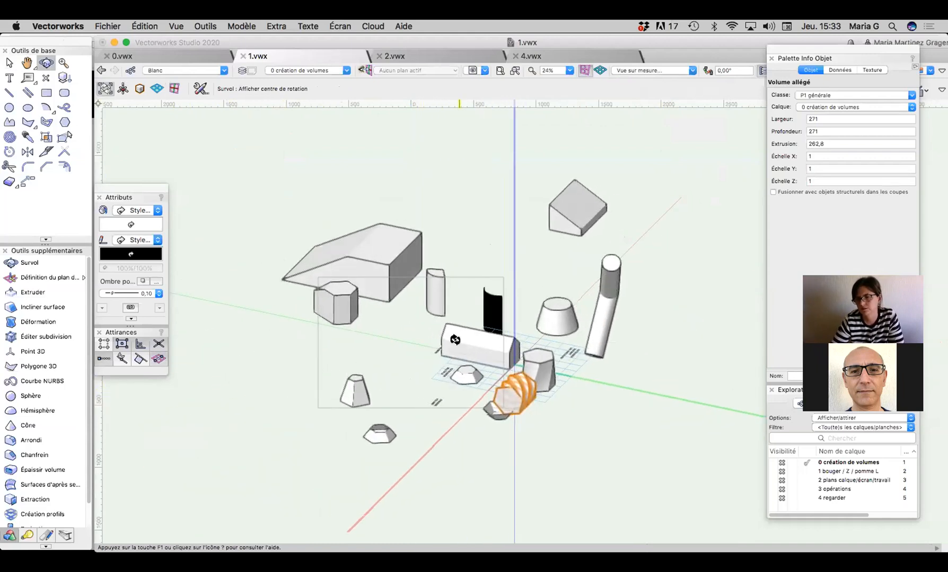
key(x)
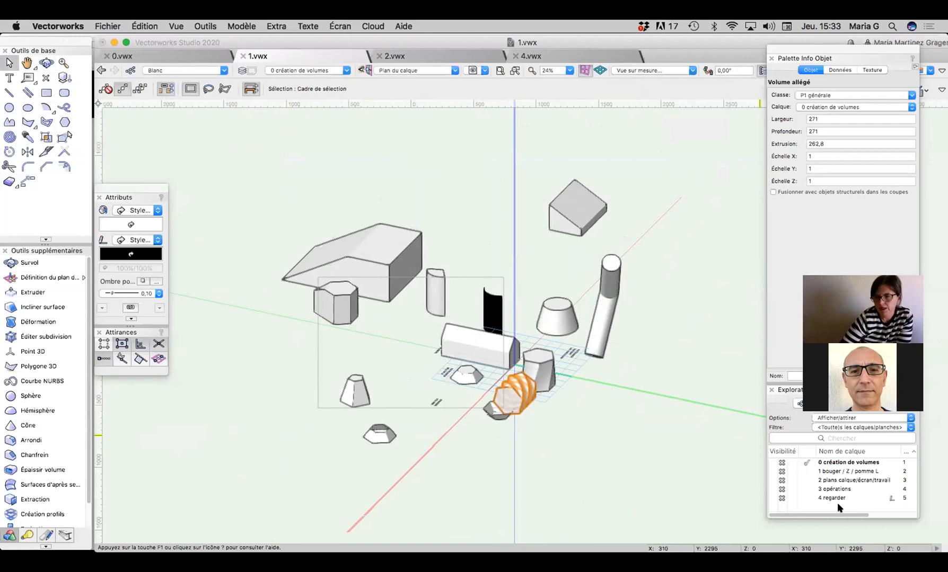
Step: Activate the layer "1 bouger / Z / pomme L" and open the hexagonal extrusion's elevation value for editing
click(804, 471)
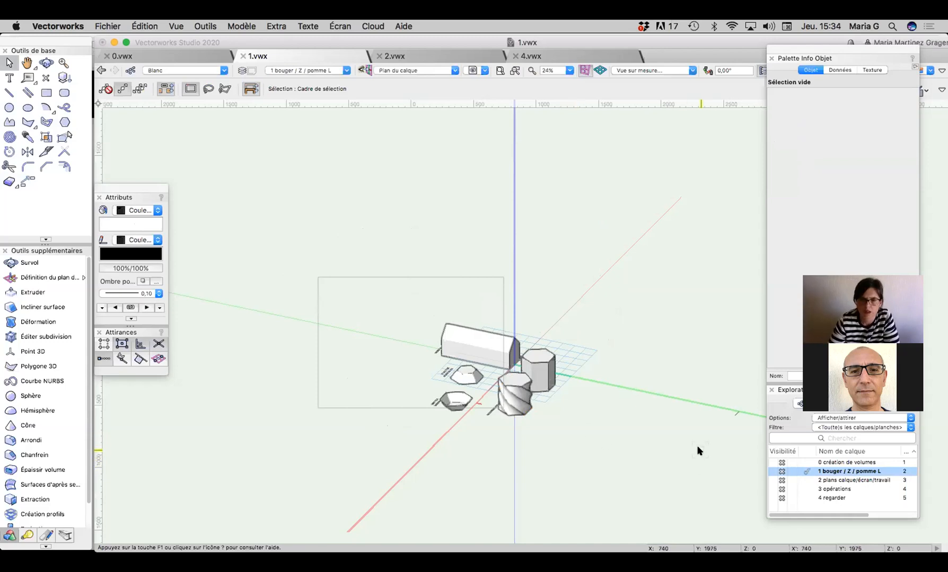
click(546, 371)
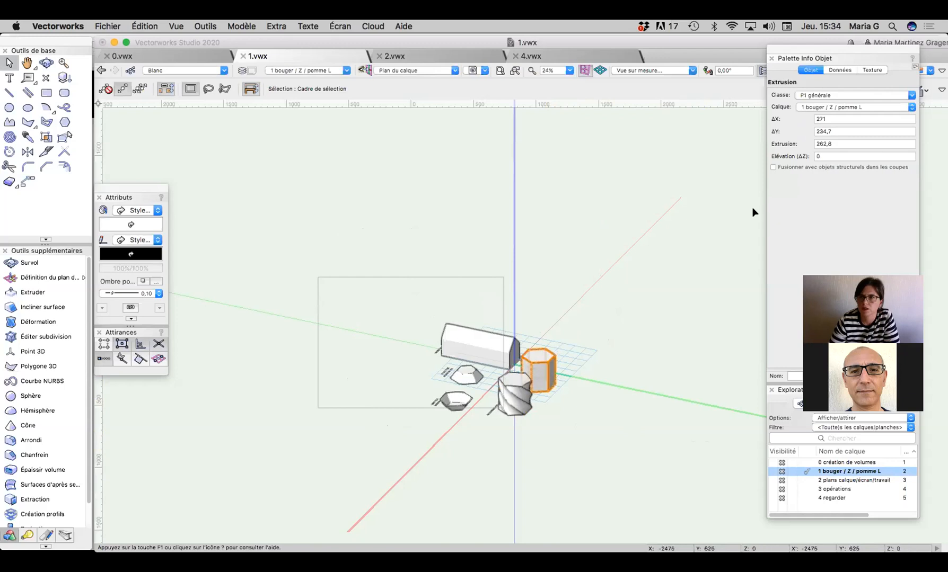
click(839, 143)
click(829, 156)
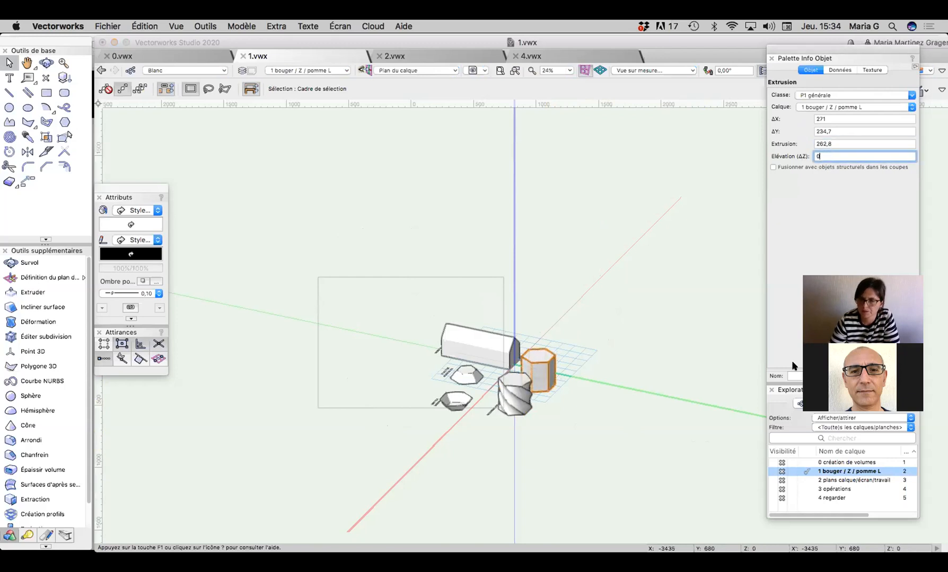
Step: Enter the hexagonal extrusion's profile editing mode, select its base polygon to view its data, and exit
double_click(554, 386)
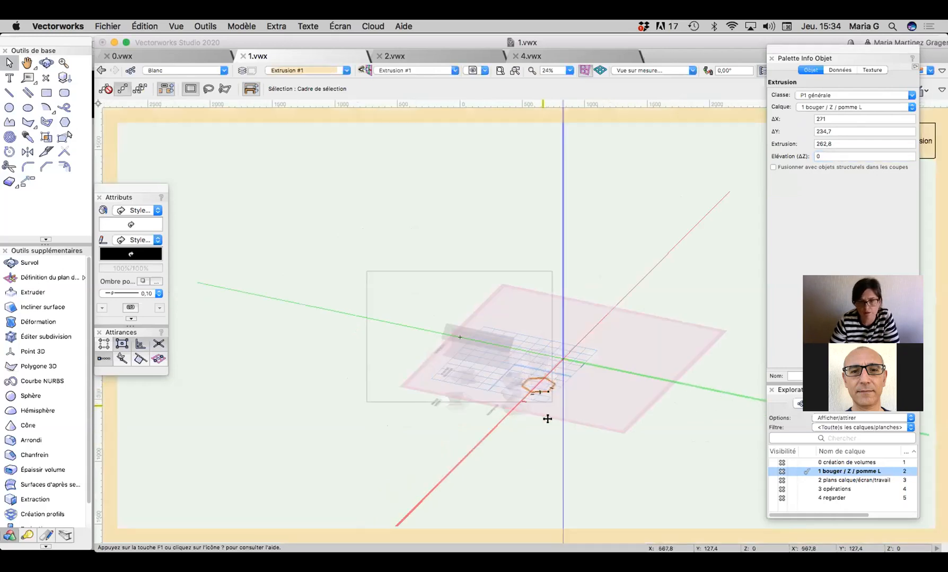
click(553, 379)
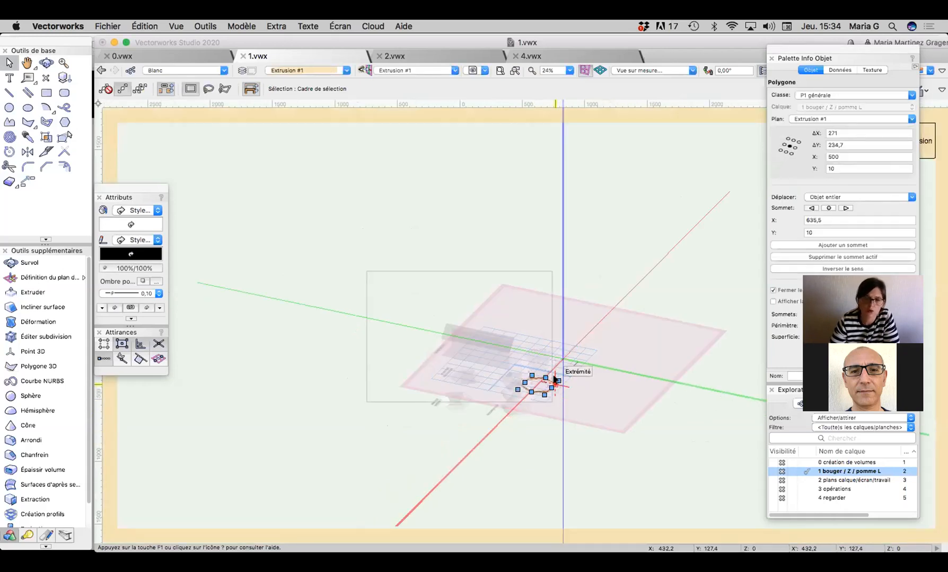
click(926, 145)
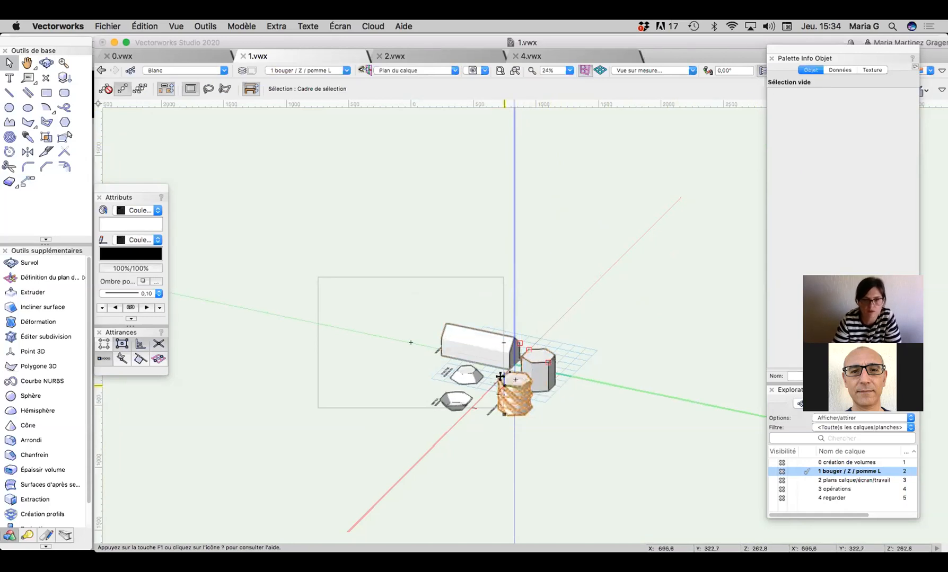
Step: Move the hexagonal prism by its top corner onto the ridge end of the house-shaped extrusion and check the contact
drag(528, 350, 512, 334)
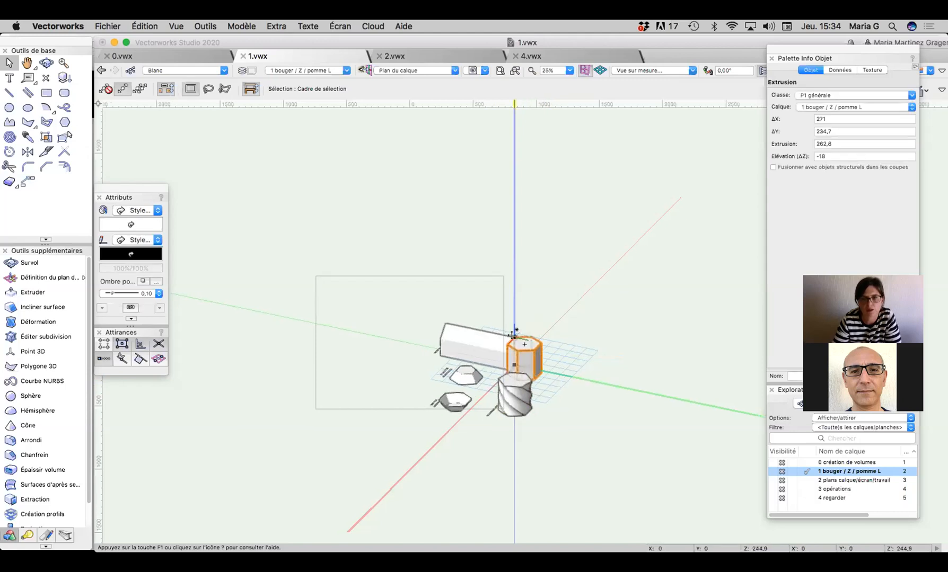
scroll(513, 326, up, 5)
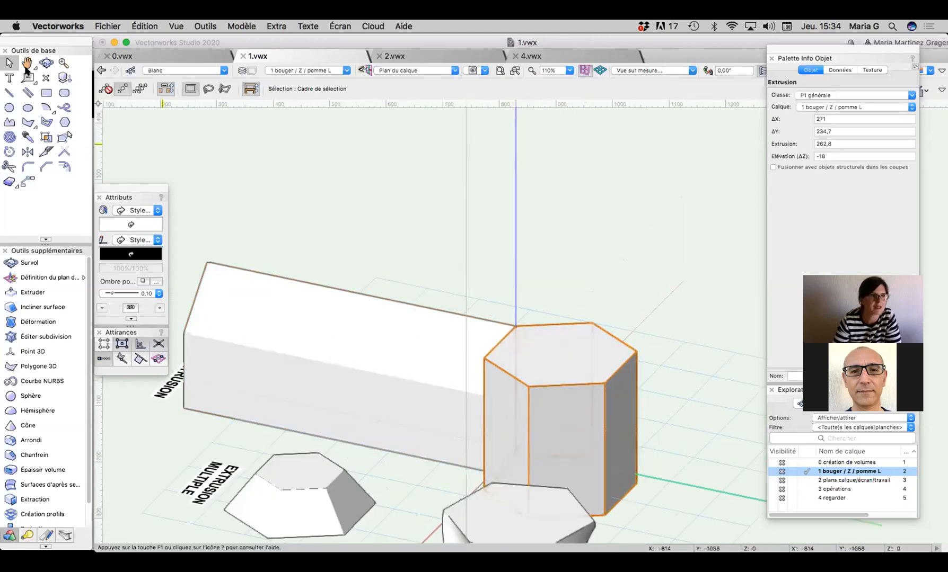
click(46, 63)
drag(502, 344, 622, 295)
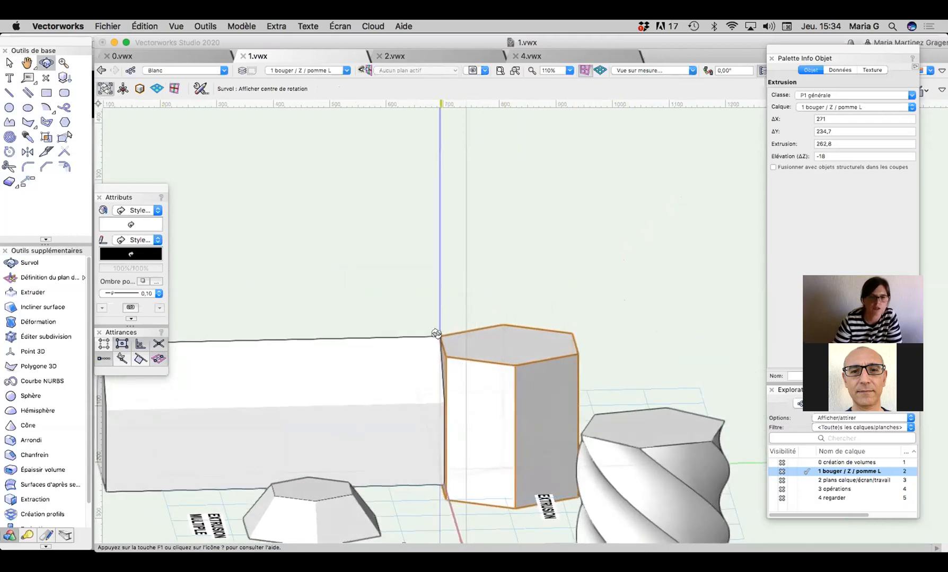
Step: Place the hexagonal prism's bottom corner on the house-shaped extrusion's ridge end, and snap the twisted volume's top corner to the prism's base corner
click(9, 63)
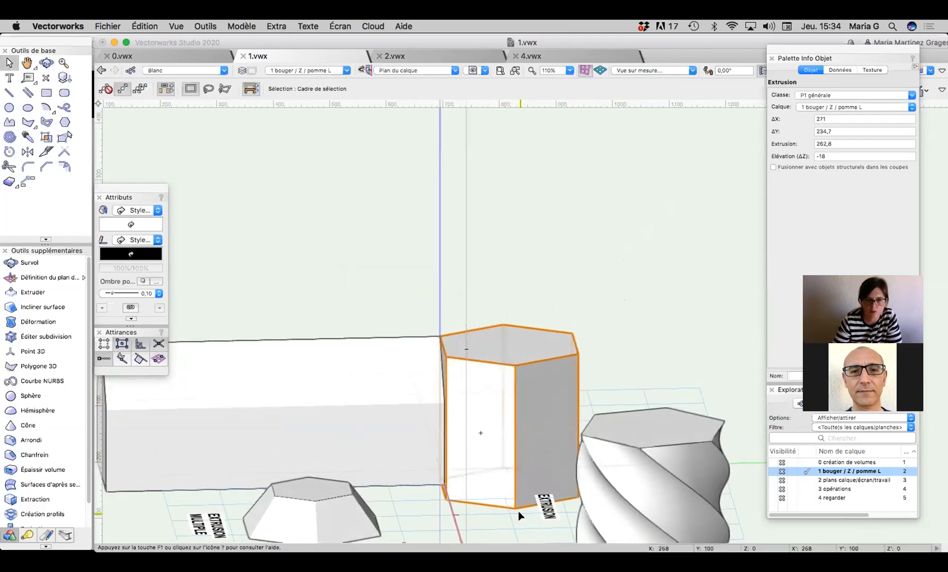
drag(514, 504, 439, 335)
drag(592, 412, 505, 320)
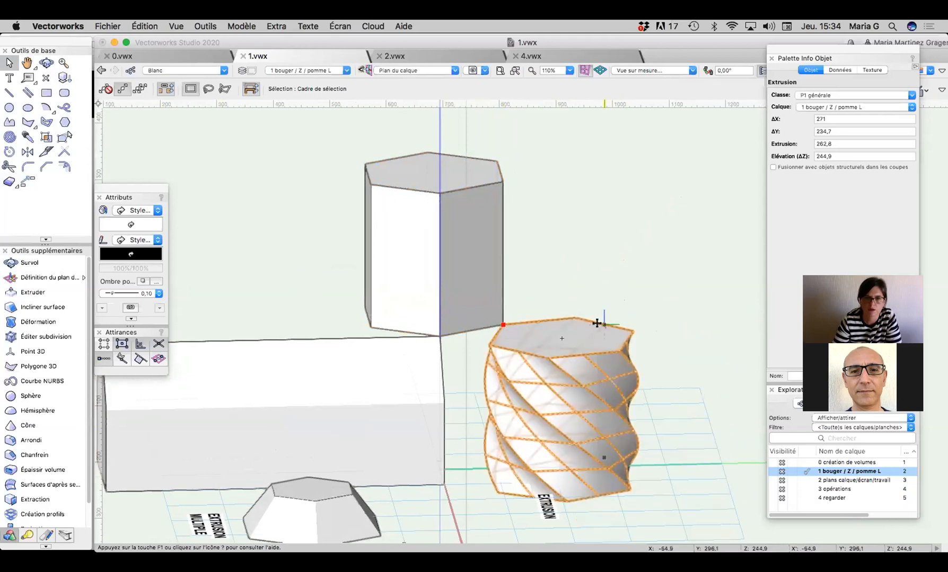
Step: Move the hexagonal prism away from the house-shaped extrusion and twisted volume, and orbit the view to look down on the model
scroll(596, 399, down, 2)
shift+click(530, 347)
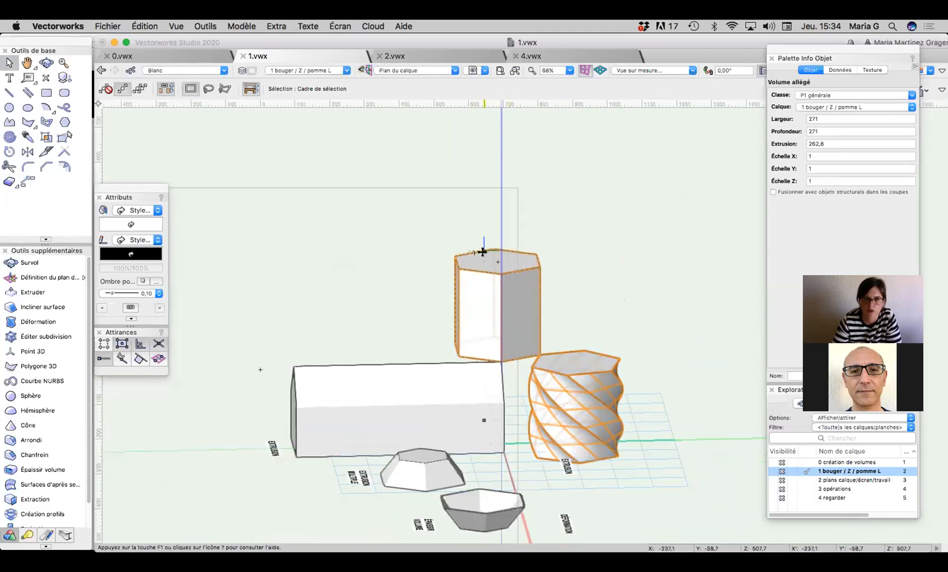
drag(502, 273, 665, 217)
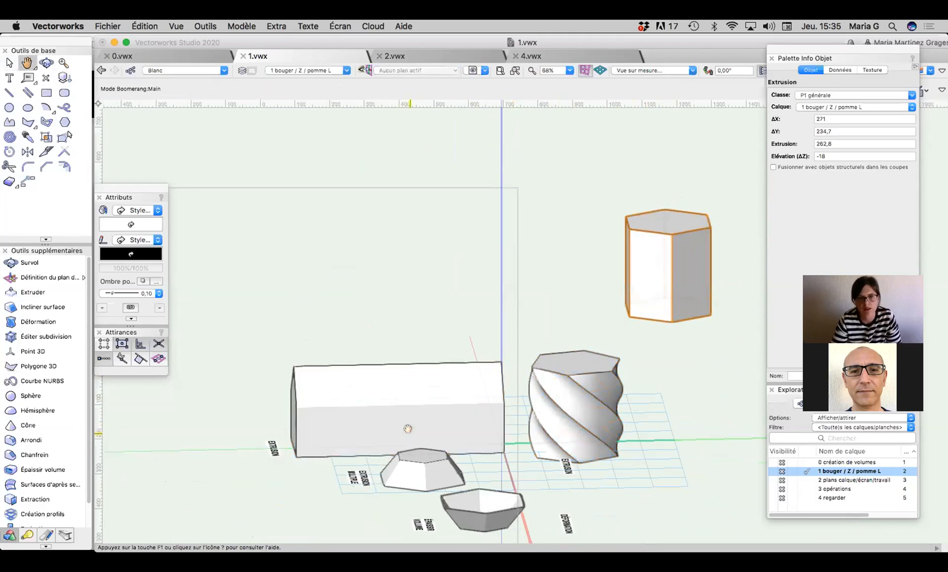
drag(408, 431, 409, 321)
click(46, 63)
drag(226, 256, 338, 322)
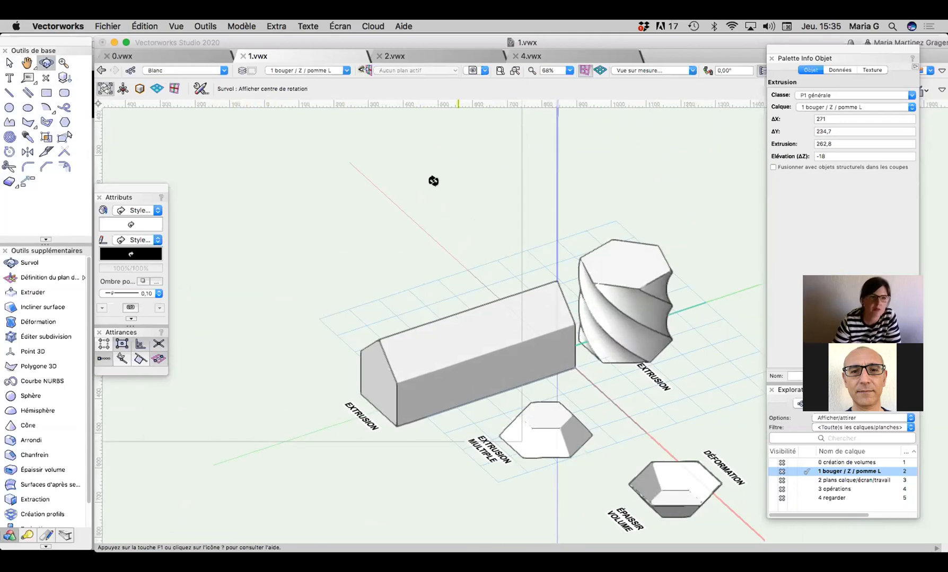
click(330, 69)
key(Escape)
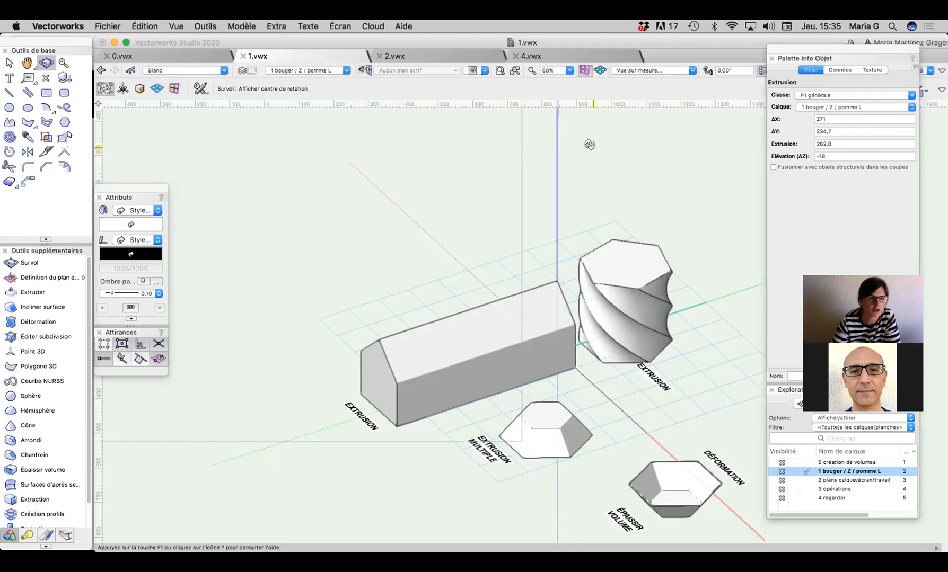
click(317, 71)
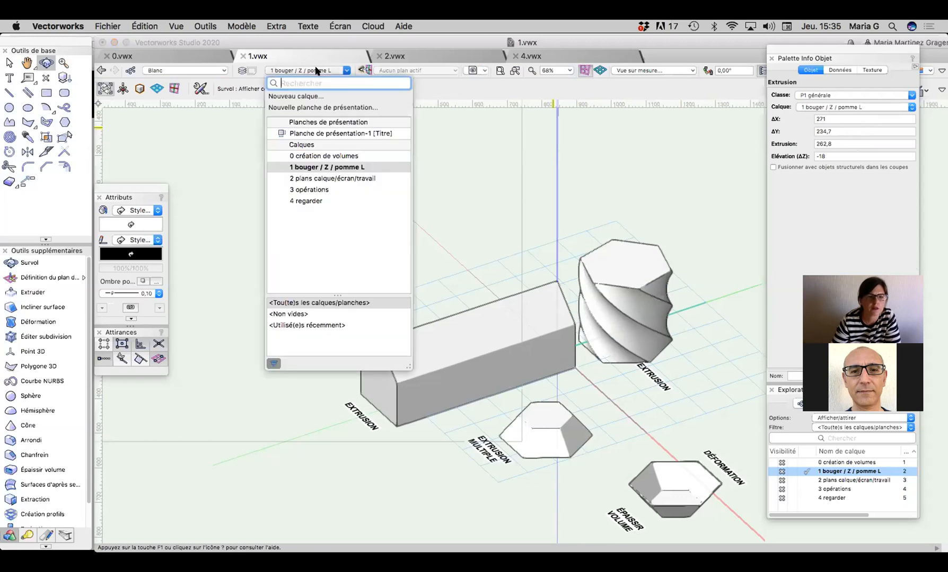
click(316, 71)
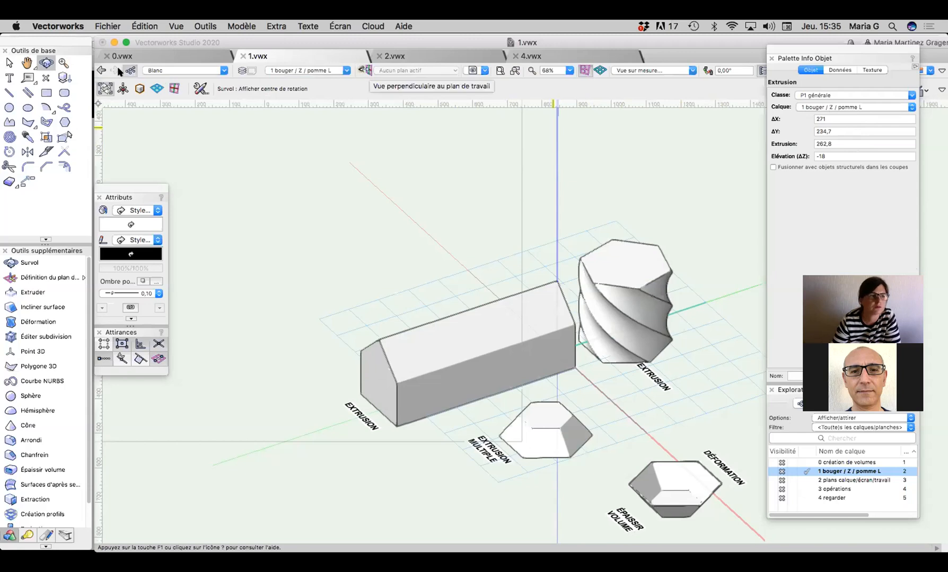
Step: Draw a rectangle about 406.5 × 234.7 cm on the layer plane in front of the house-shaped extrusion
click(46, 93)
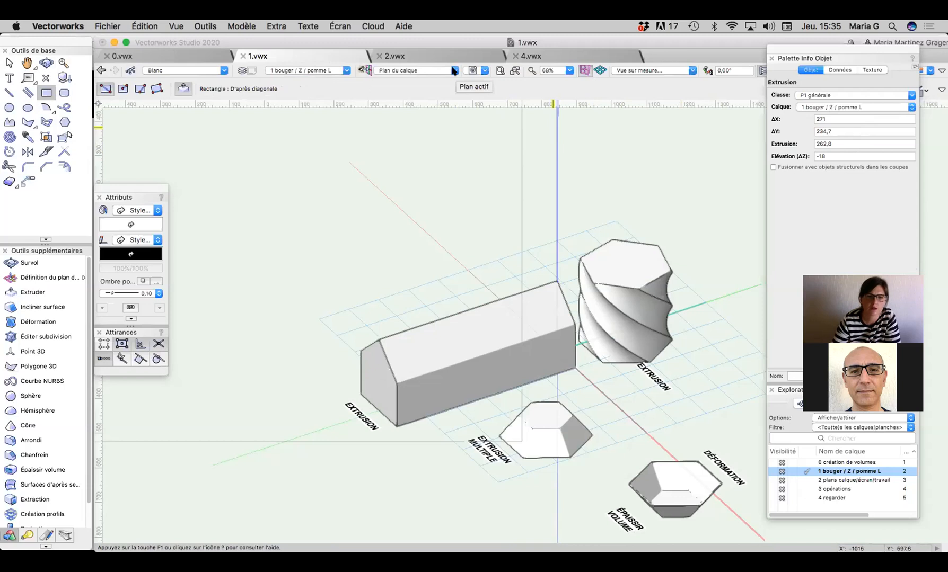
mouse_move(299, 468)
mouse_down()
mouse_move(378, 504)
mouse_move(443, 514)
mouse_up()
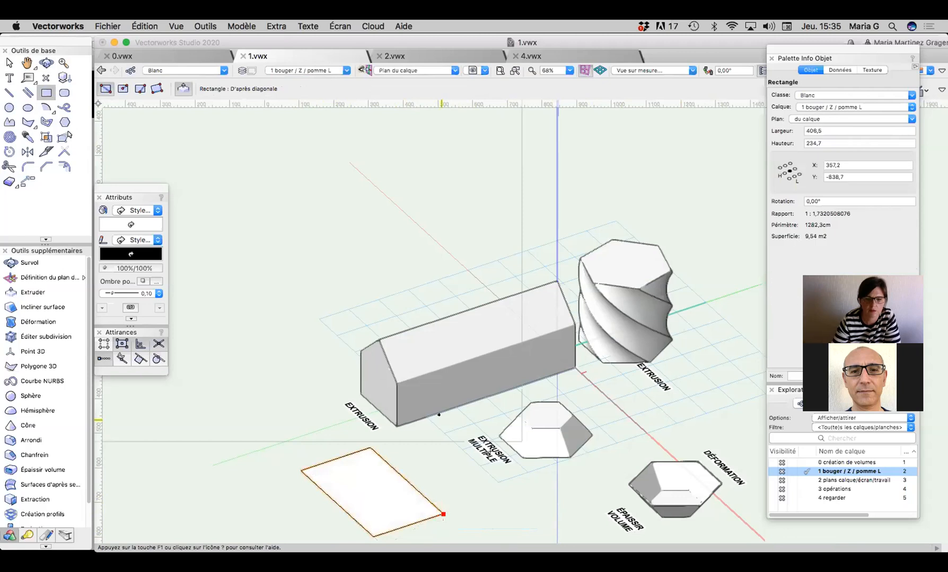
Step: In the Droite view, draw a screen-aligned square about 170.7 cm wide on the house-shaped extrusion's ridge end, and inspect it in 3D
mouse_move(379, 340)
mouse_down()
mouse_move(413, 318)
mouse_move(392, 272)
mouse_move(377, 407)
mouse_move(405, 420)
mouse_move(449, 407)
mouse_move(519, 269)
mouse_move(652, 62)
mouse_up()
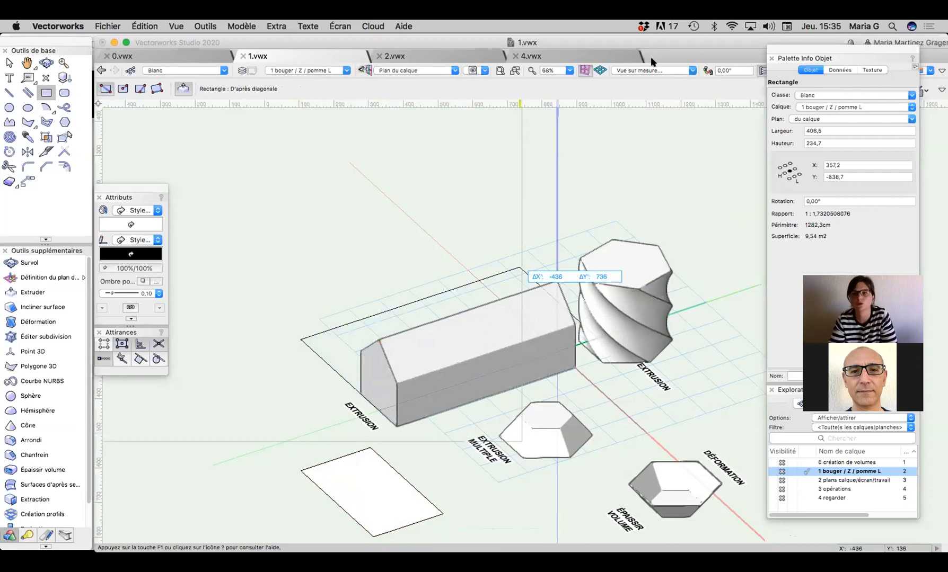
click(652, 70)
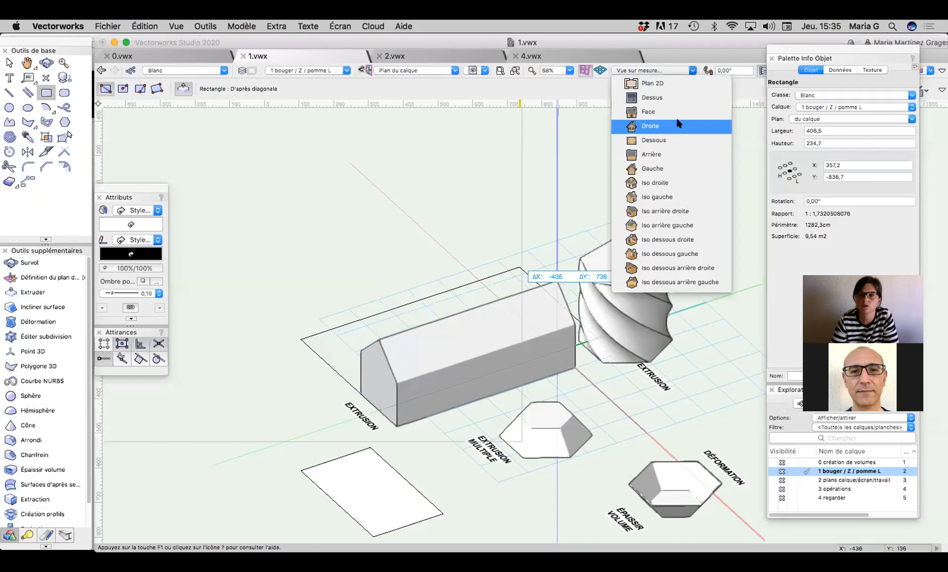
click(444, 128)
key(6)
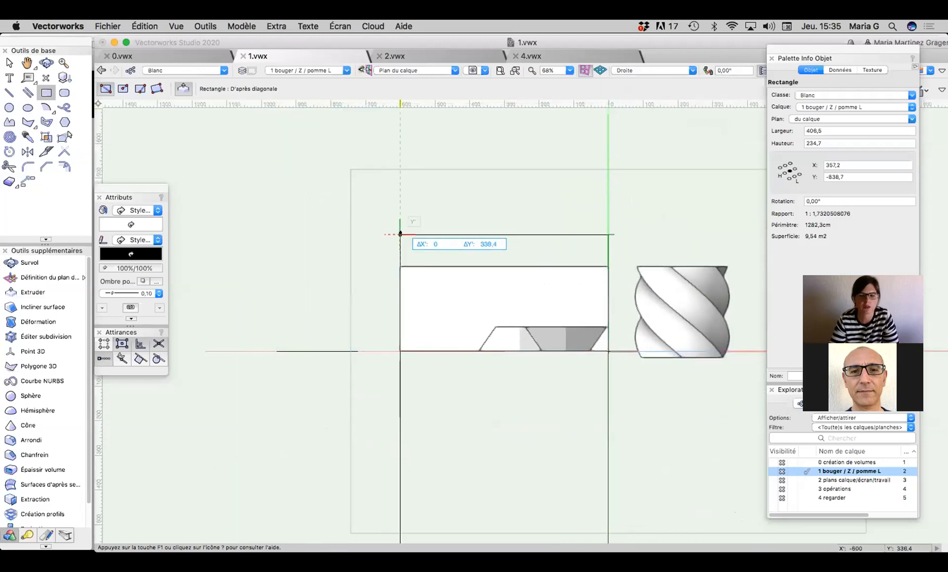
key(Escape)
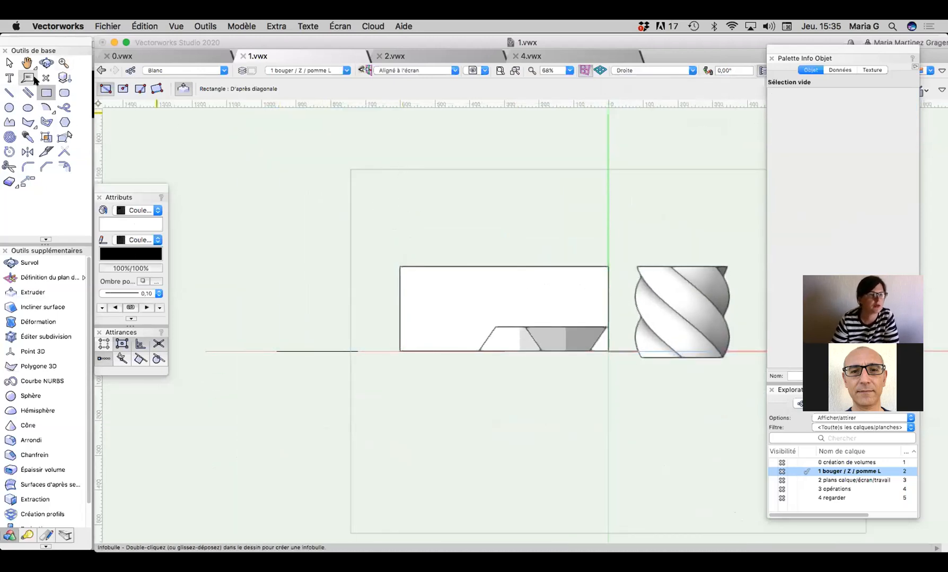
click(400, 266)
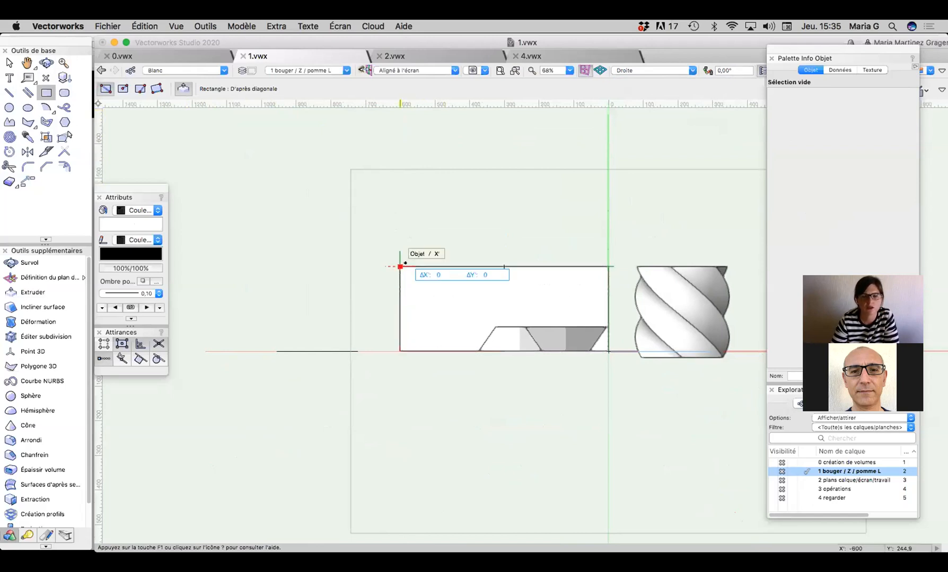
click(459, 207)
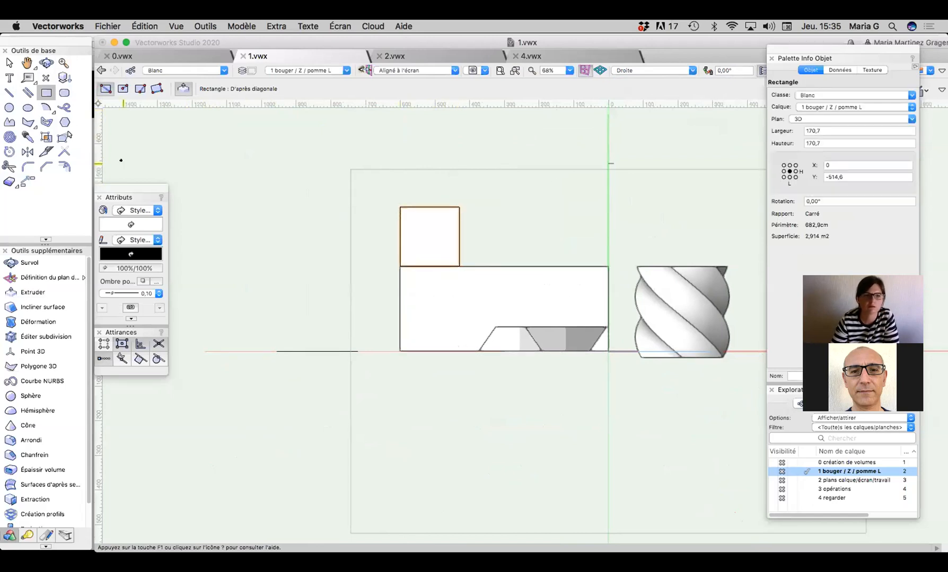
click(46, 62)
drag(268, 222, 510, 321)
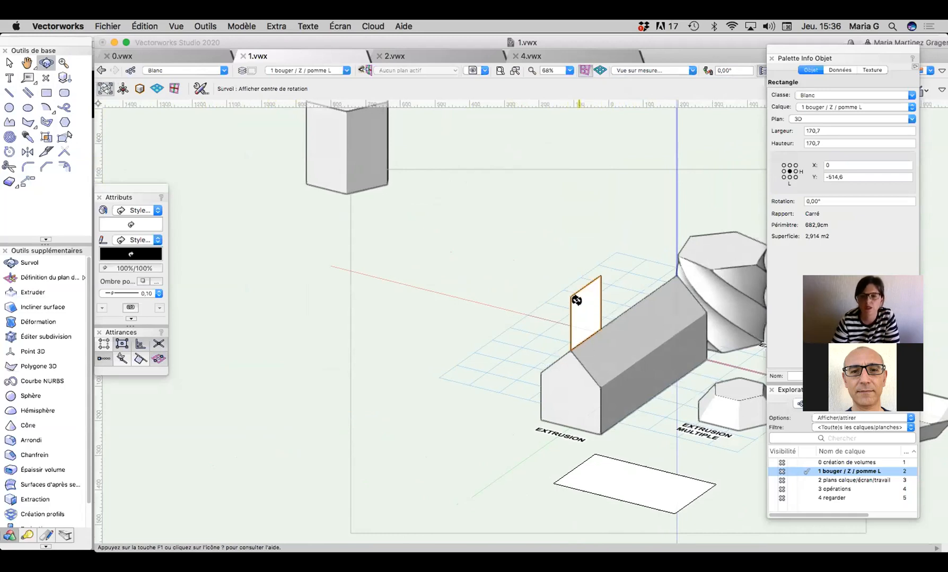
click(7, 64)
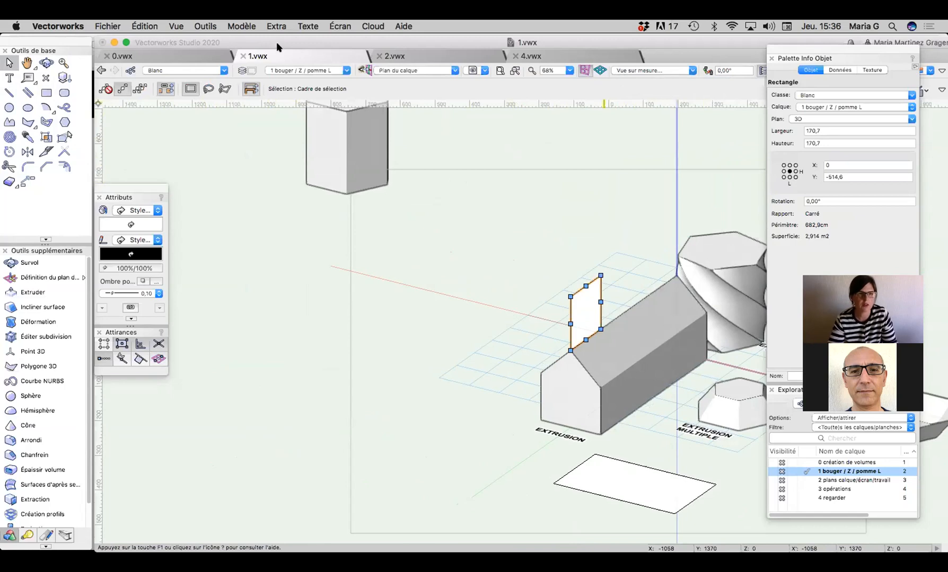
click(245, 27)
click(292, 91)
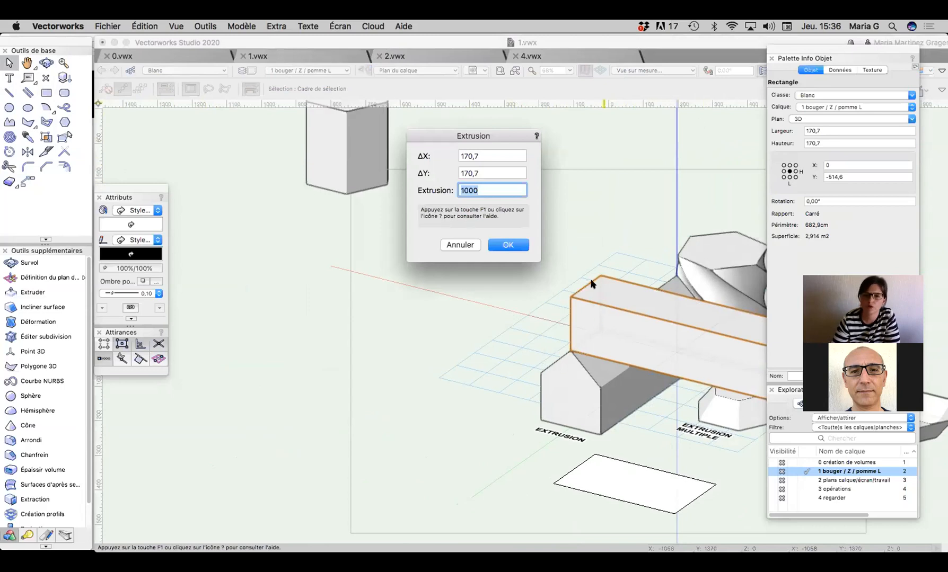
click(465, 243)
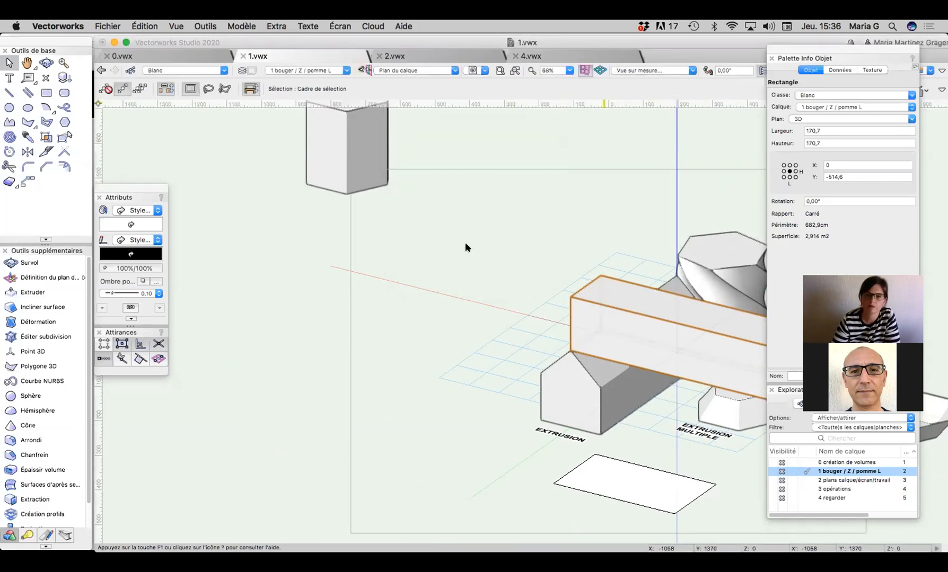
Step: In the Droite view, draw a rectangle about 119.4 × 206.7 cm on the house-shaped extrusion's ridge and extrude it 600 cm
click(640, 65)
click(647, 114)
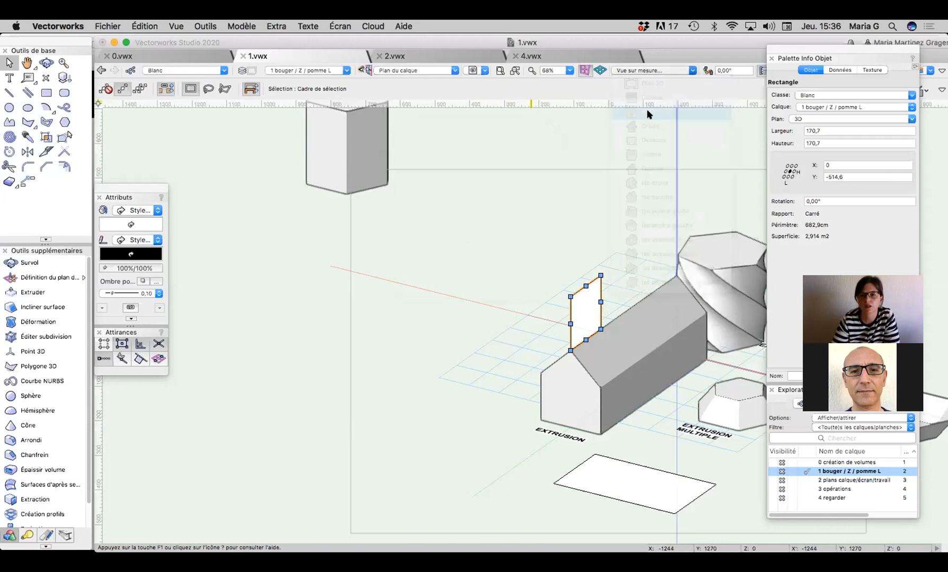
click(640, 71)
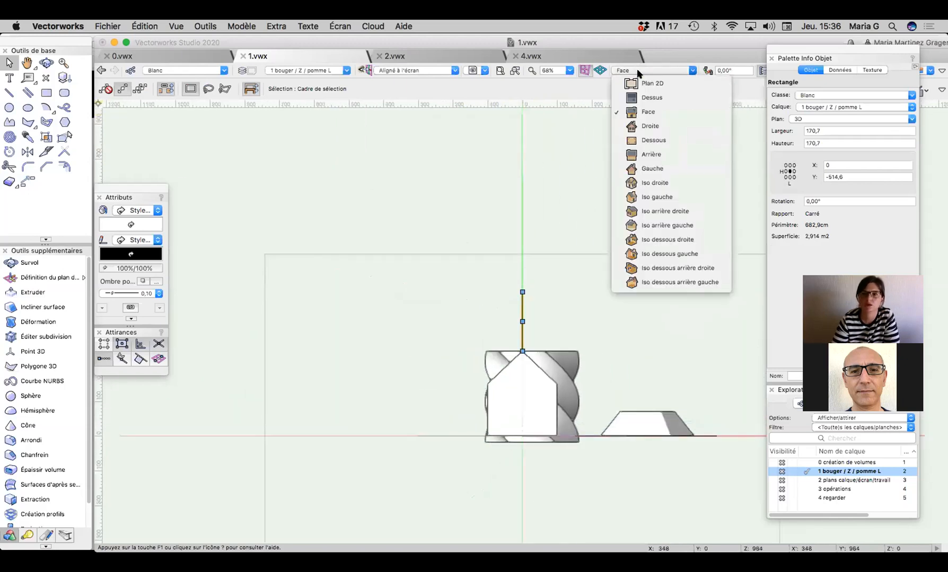
click(652, 129)
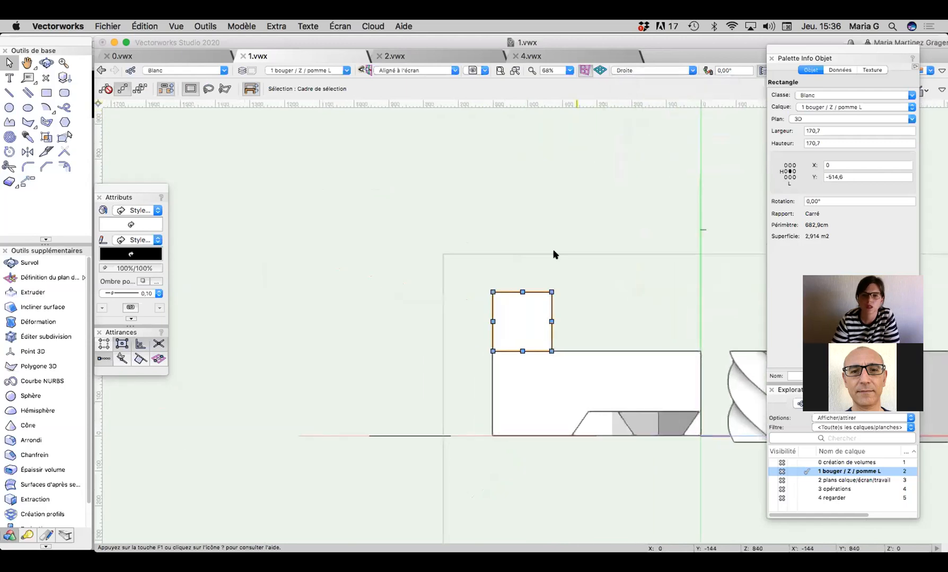
key(4)
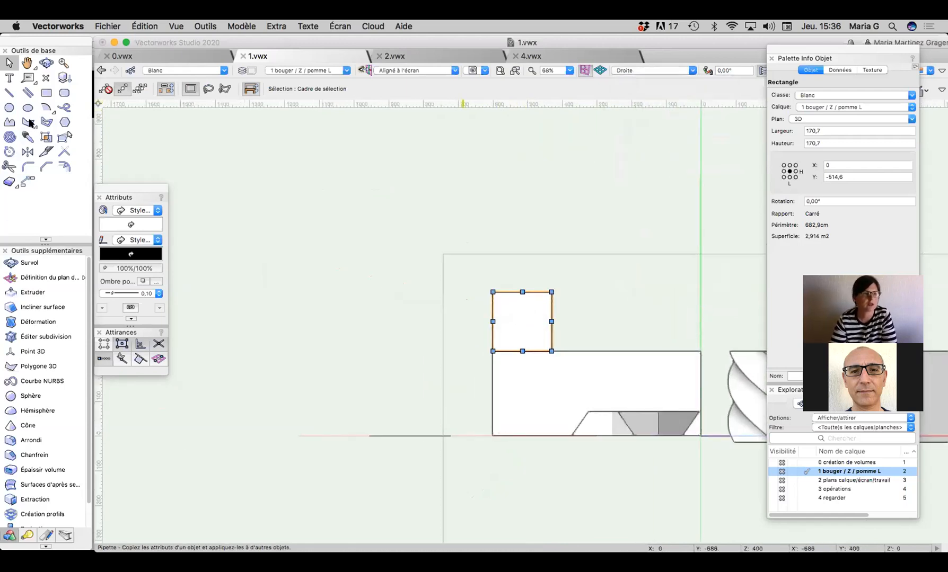
click(625, 351)
click(668, 280)
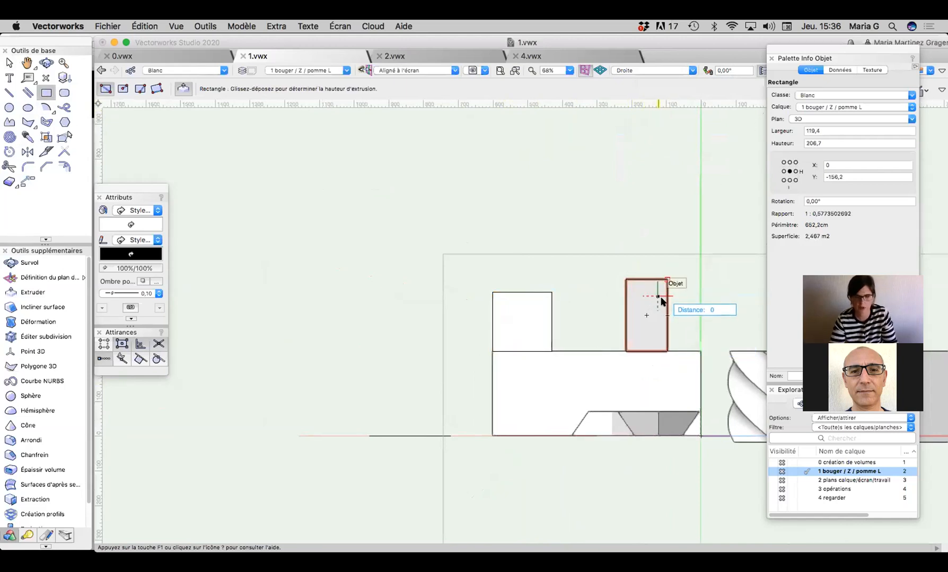
key(Tab)
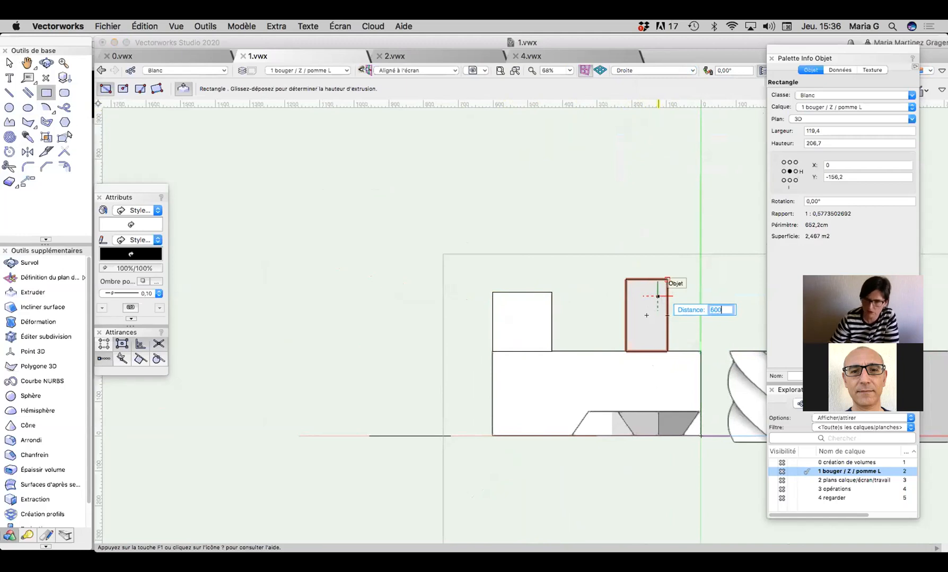
key(Return)
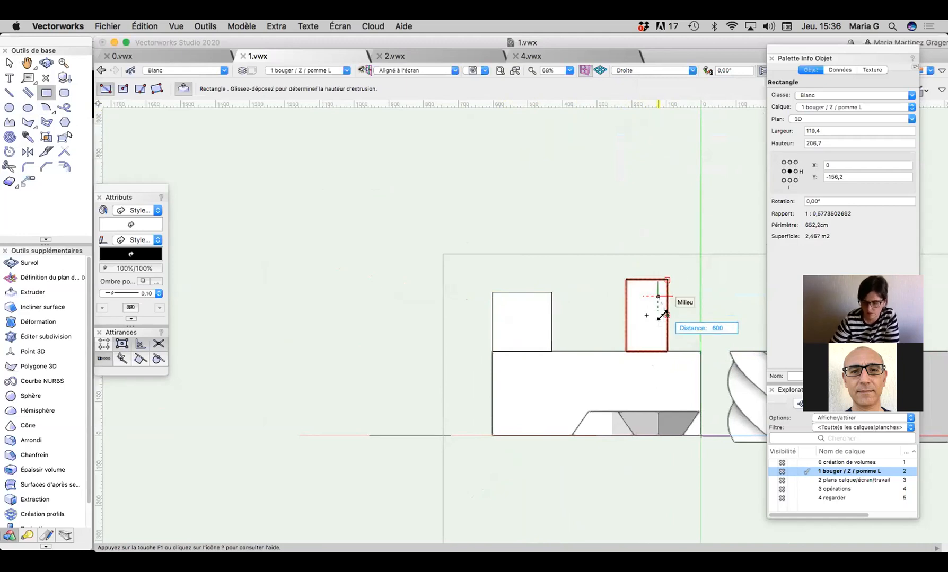
click(661, 317)
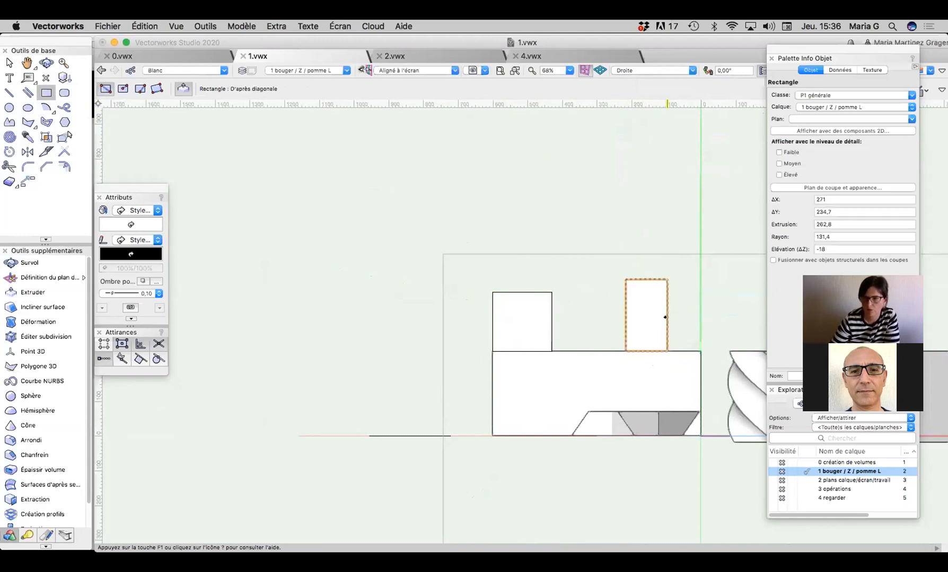
Step: Reverse the new box's direction by setting its extrusion value to -600
click(46, 63)
drag(455, 273, 485, 371)
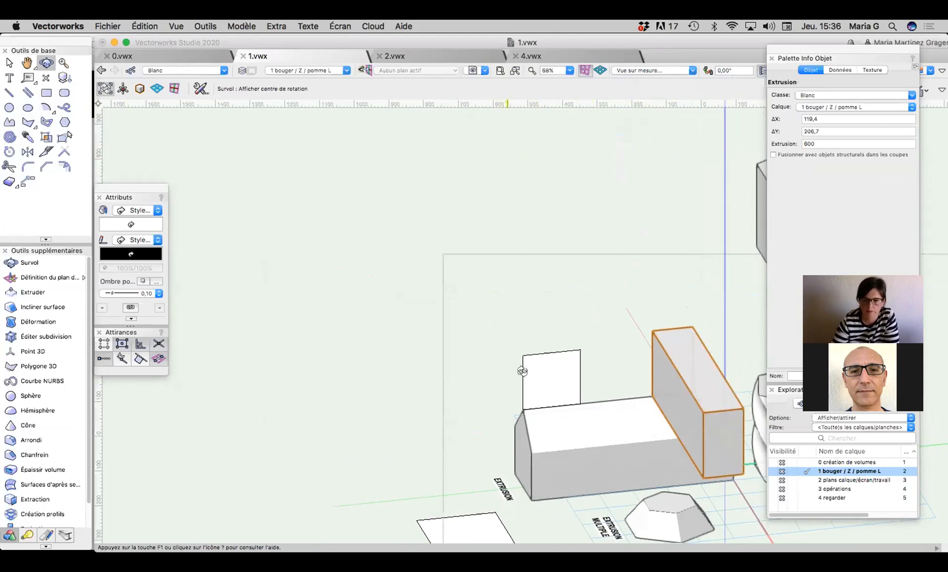
click(803, 142)
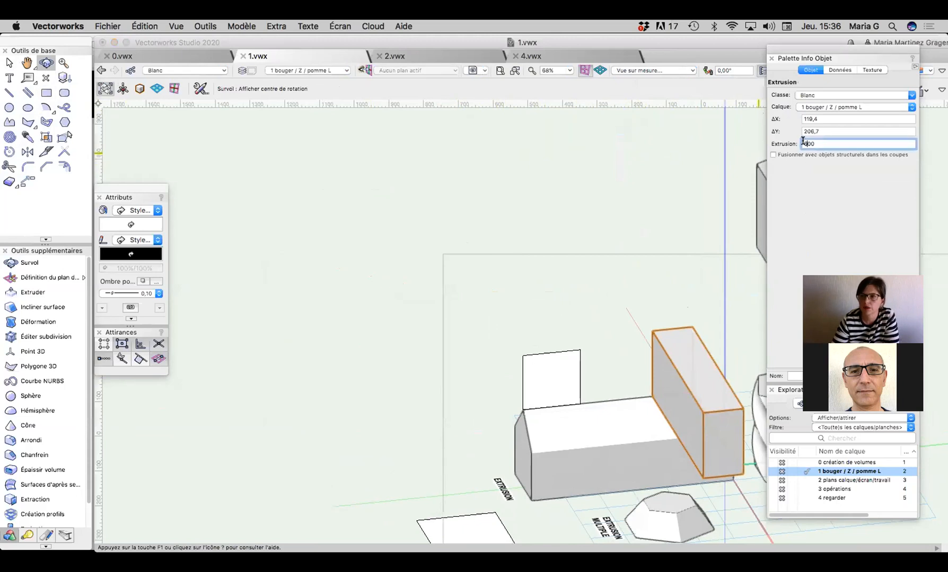
text(-)
key(Return)
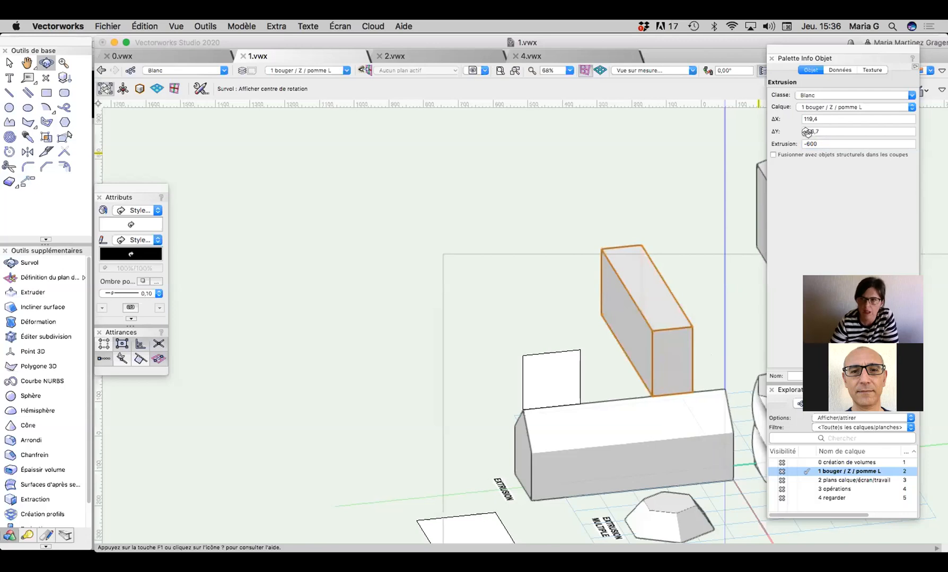
Step: In the Droite view, set the active plane to Plan de l'écran and draw a rectangle about 155 × 521 cm beside the ridge-end square
click(11, 61)
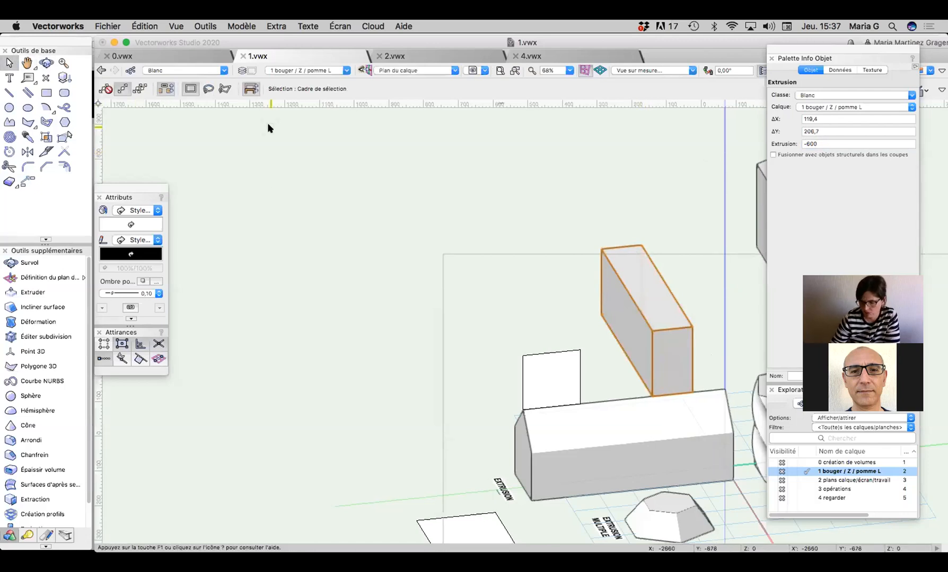
key(KP_6)
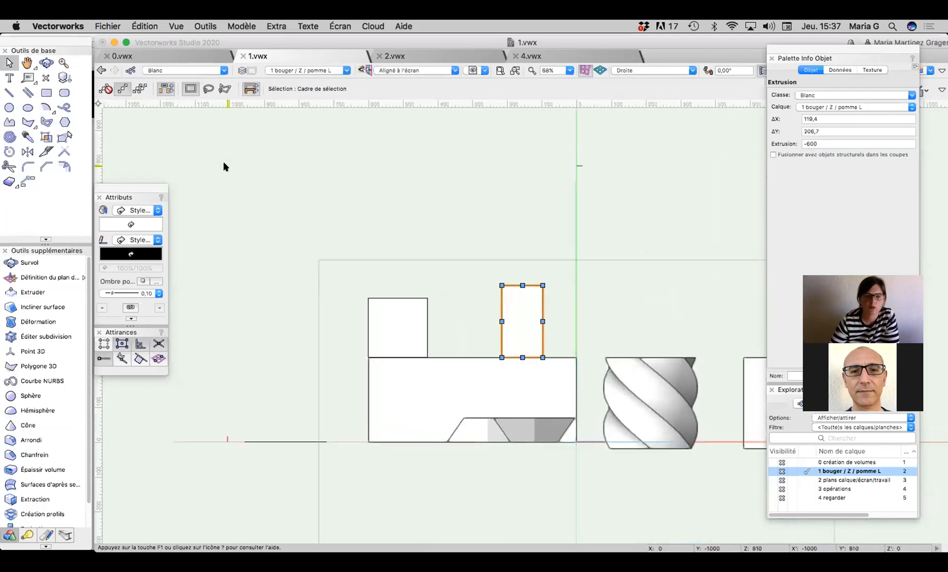
click(46, 93)
click(394, 70)
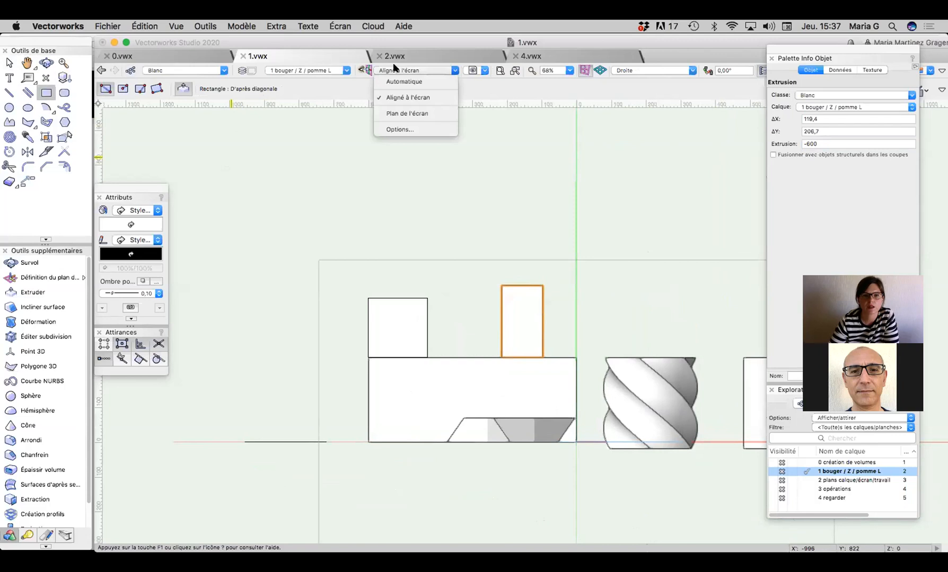
click(425, 113)
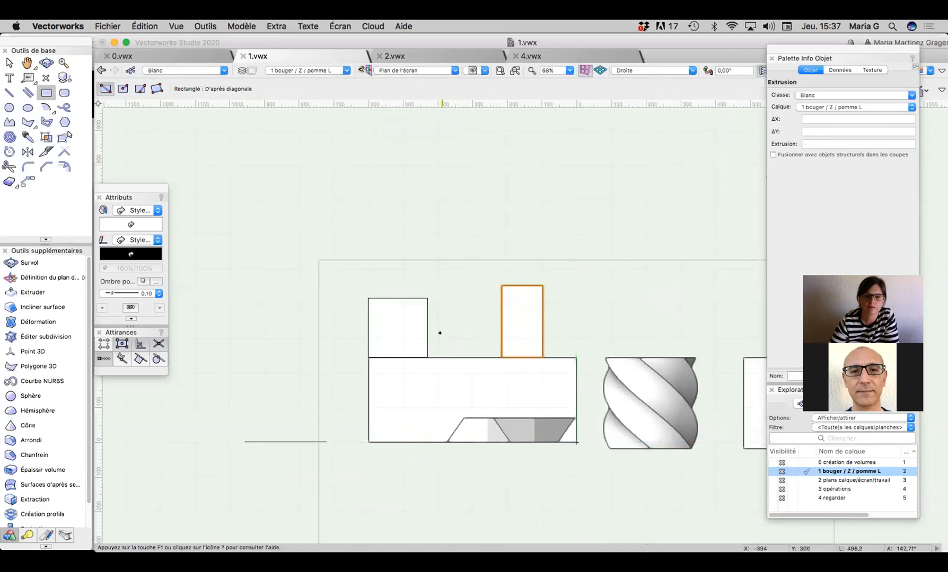
click(428, 358)
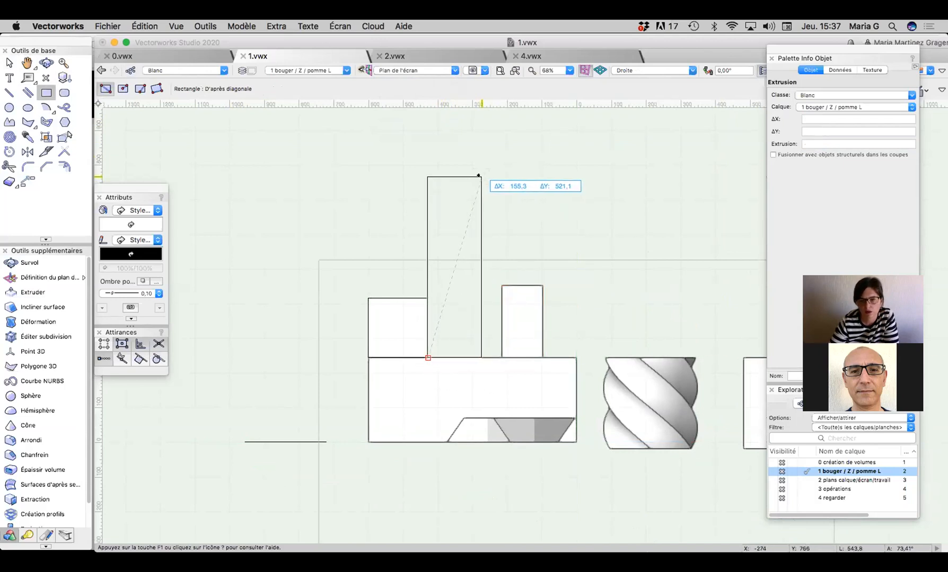
click(479, 175)
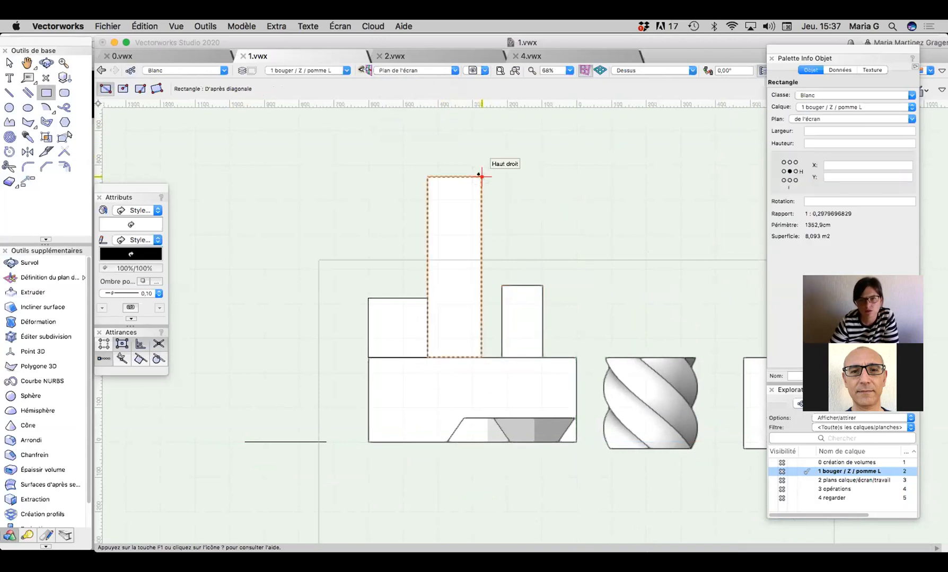
Step: Inspect the screen-plane rectangle from orbited 3D angles, then in the Iso droite and Dessus views
click(9, 63)
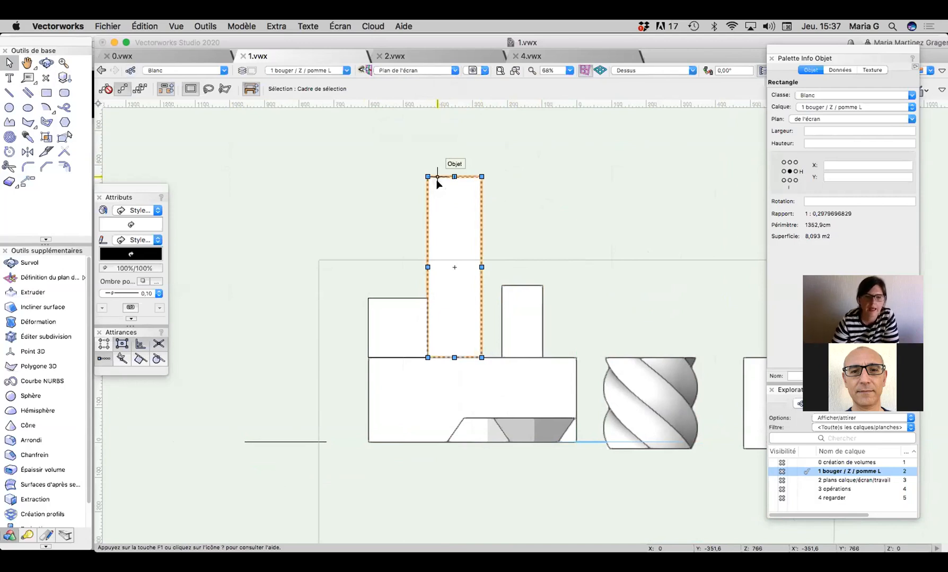
click(47, 62)
drag(307, 210, 374, 167)
drag(244, 342, 190, 449)
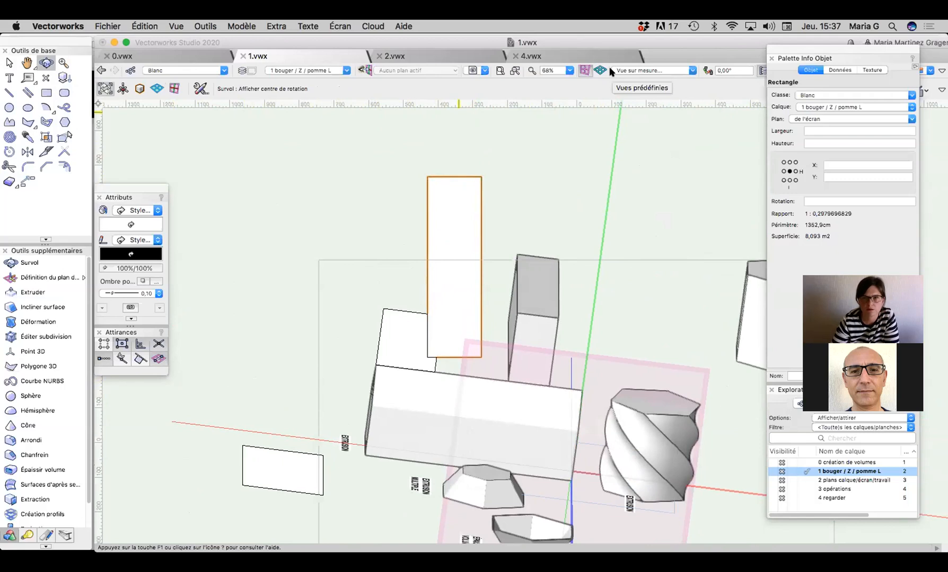
click(653, 71)
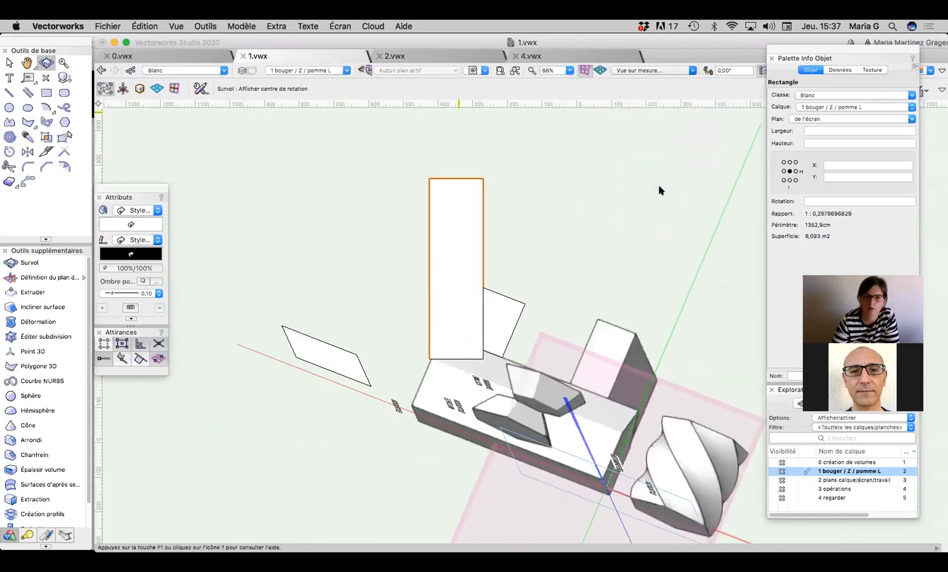
click(658, 185)
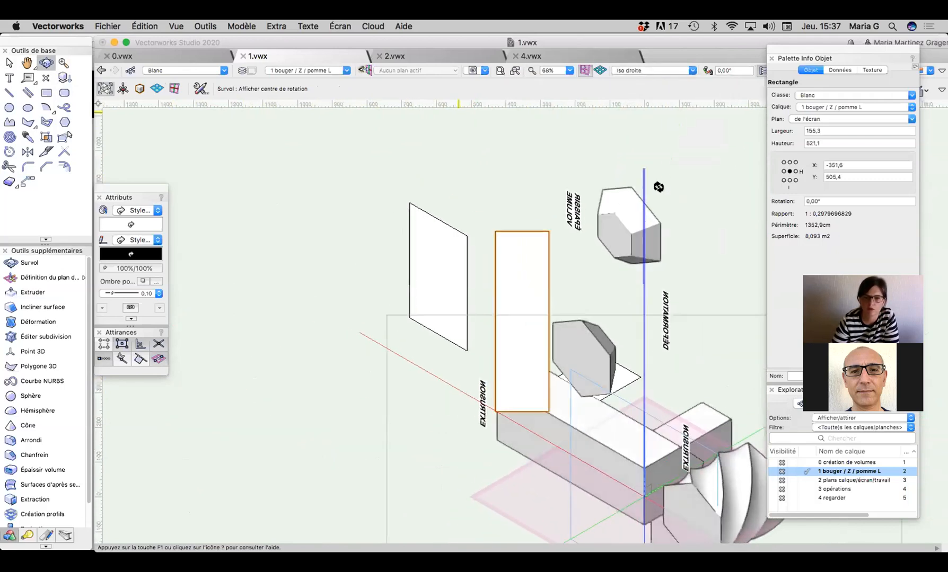
click(641, 70)
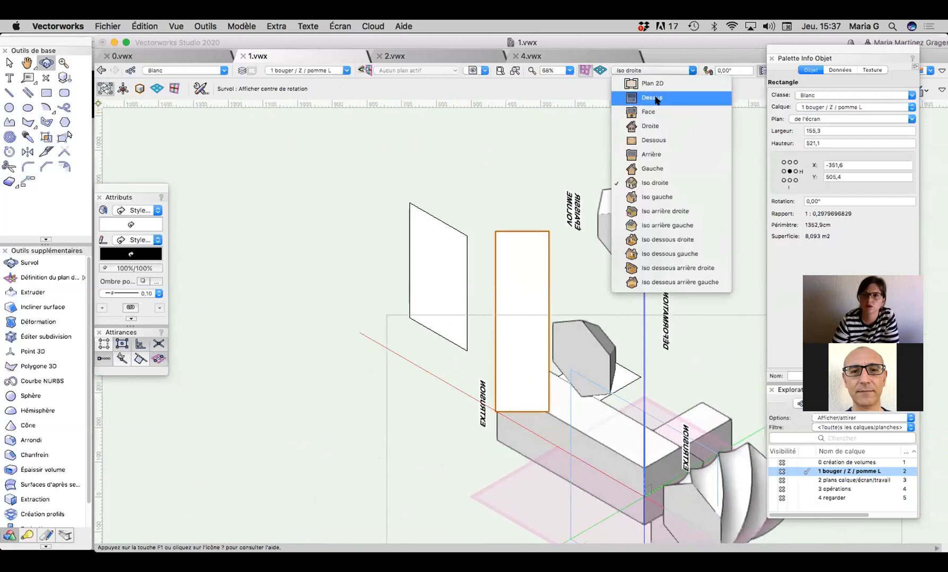
click(654, 98)
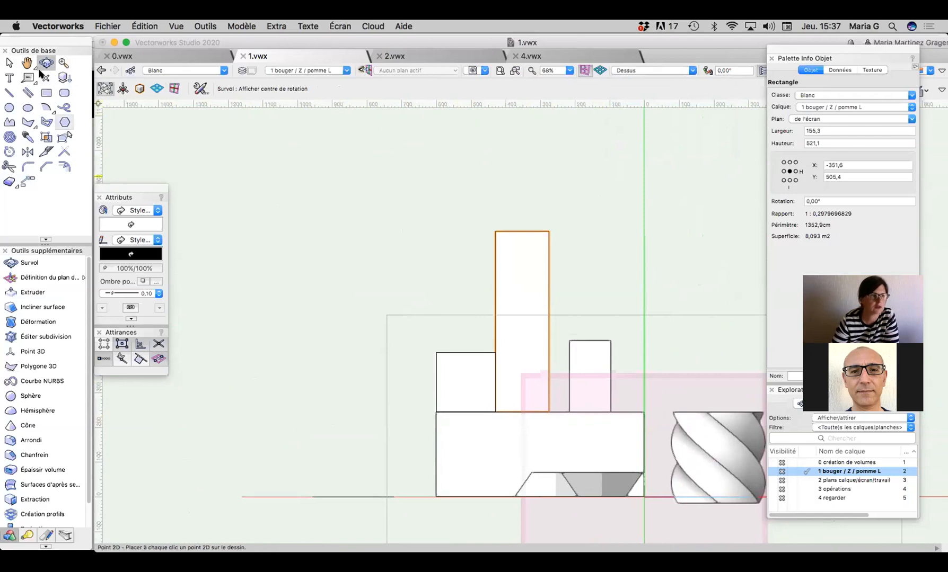
Step: Undo the screen-plane rectangle drawn beside the ridge-end square, going back to the Droite view with the Aligné à l'écran plane
click(8, 62)
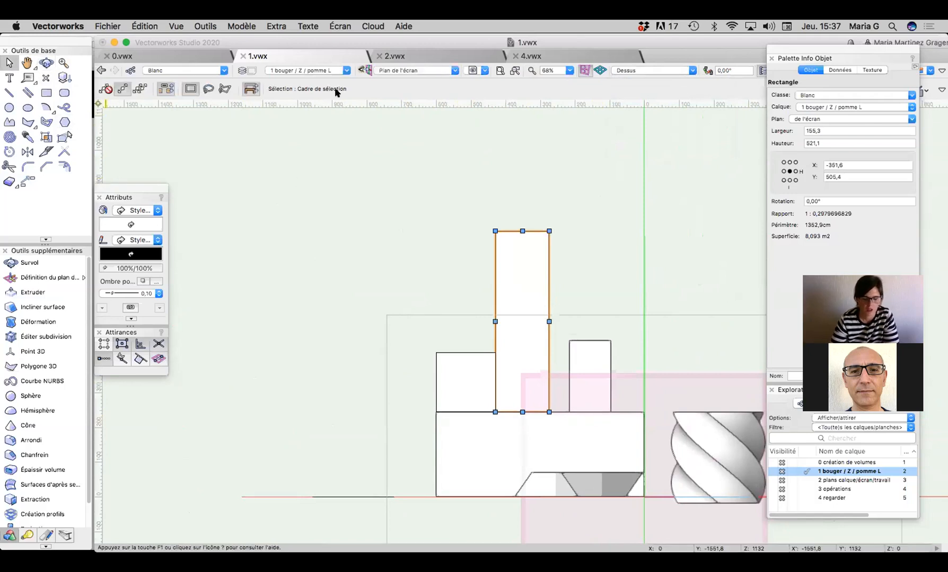
key(super+z)
key(super+z)
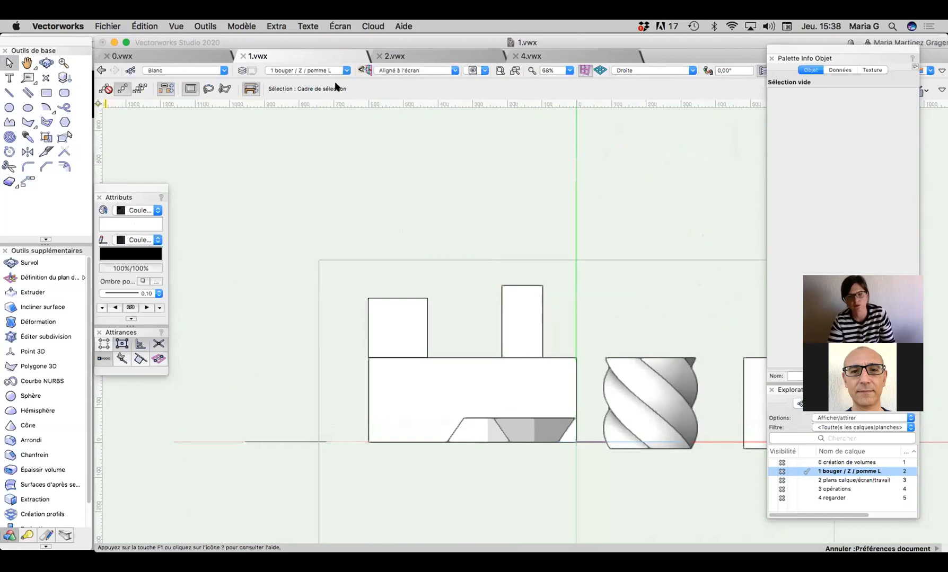
Step: In the Droite view, draw a screen-aligned rectangle about 141.3 × 315.1 cm on the ridge beside the ridge-end square
click(633, 71)
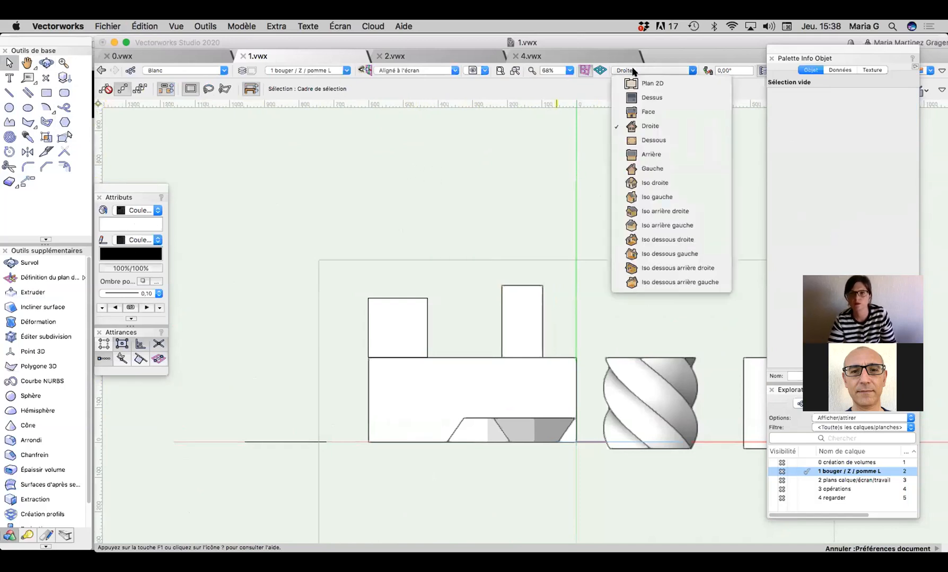
click(422, 352)
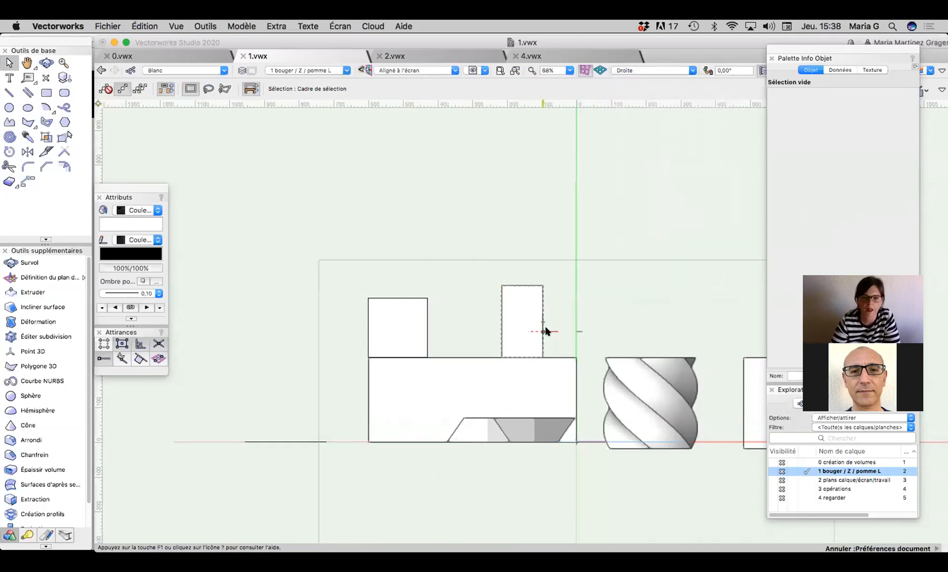
click(46, 93)
click(427, 357)
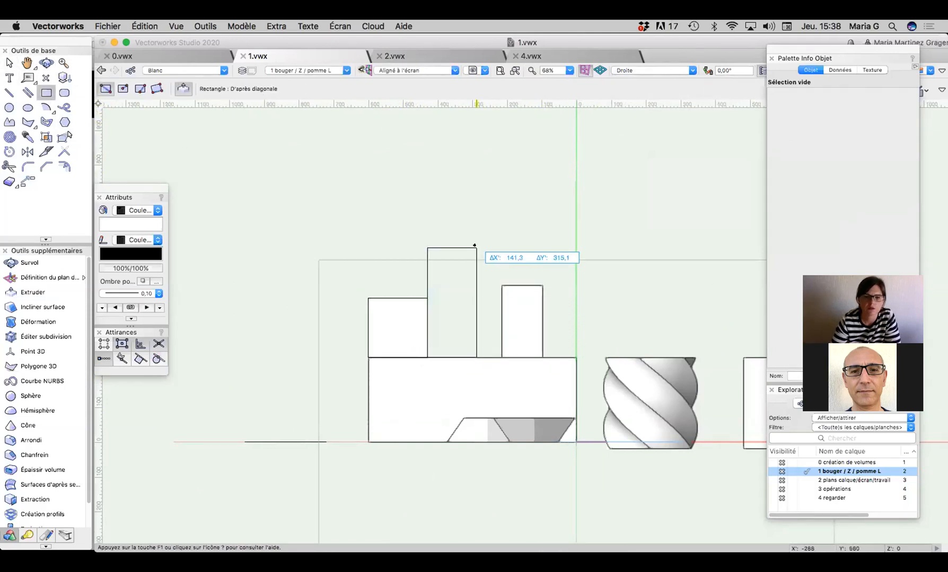
click(476, 248)
Step: Select the ridge-end square and orbit the model to compare it with the adjoining rectangle in 3D
click(47, 62)
click(9, 62)
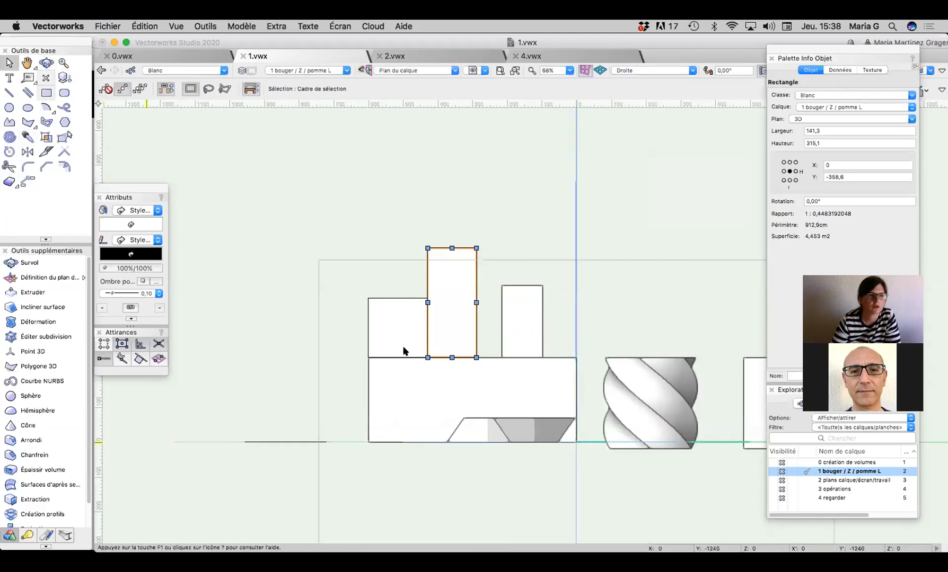
click(399, 341)
click(46, 62)
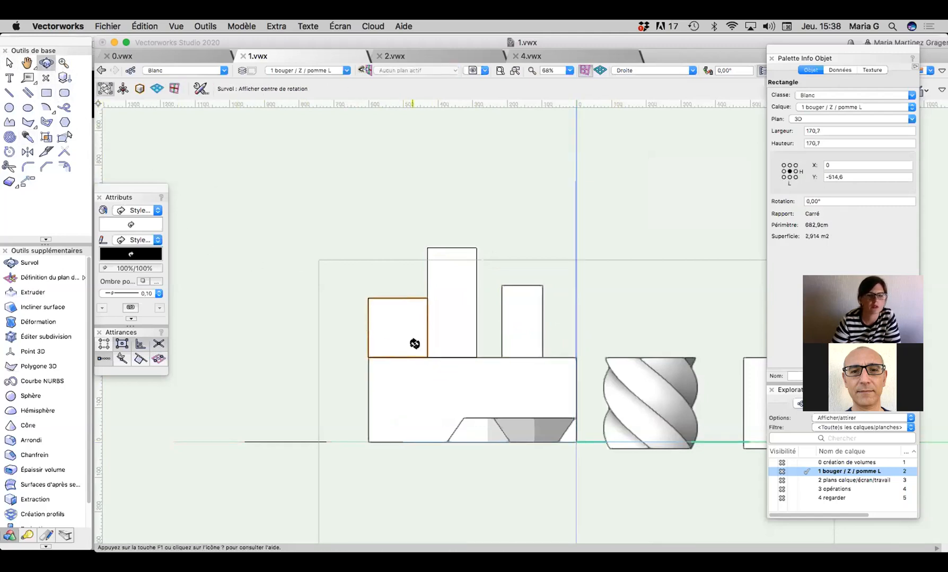
drag(394, 334, 514, 408)
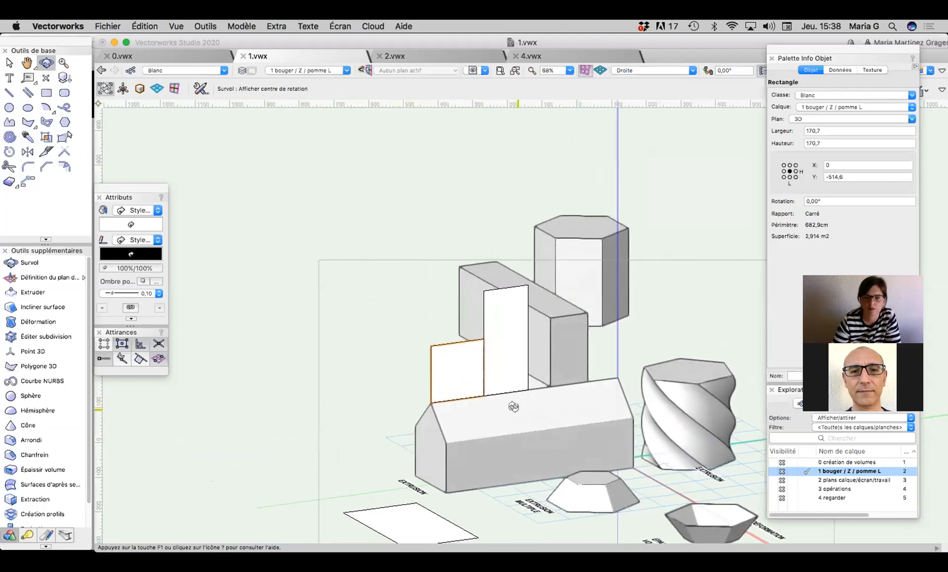
Step: Change the plane of the tall rectangle on the ridge from 3D to de l'écran
click(11, 62)
click(506, 318)
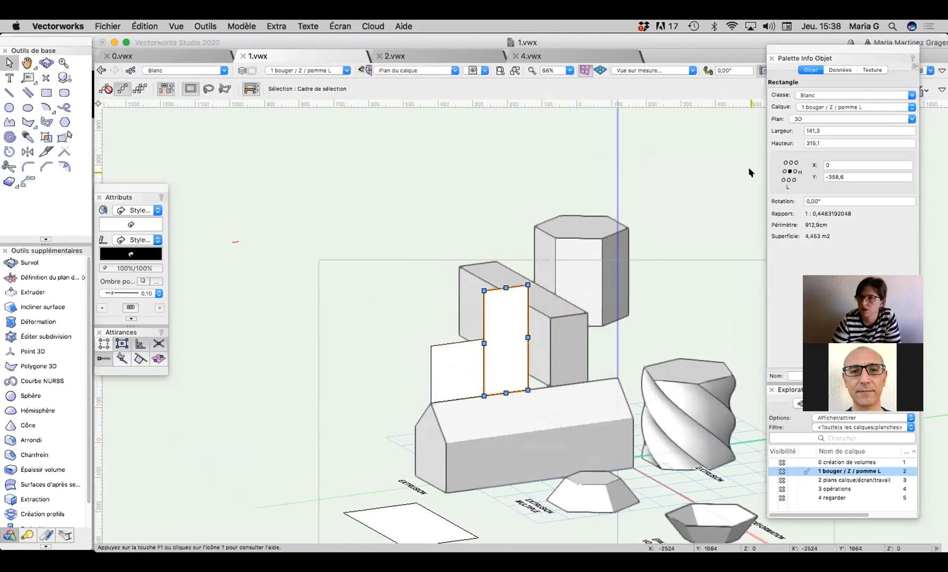
click(804, 117)
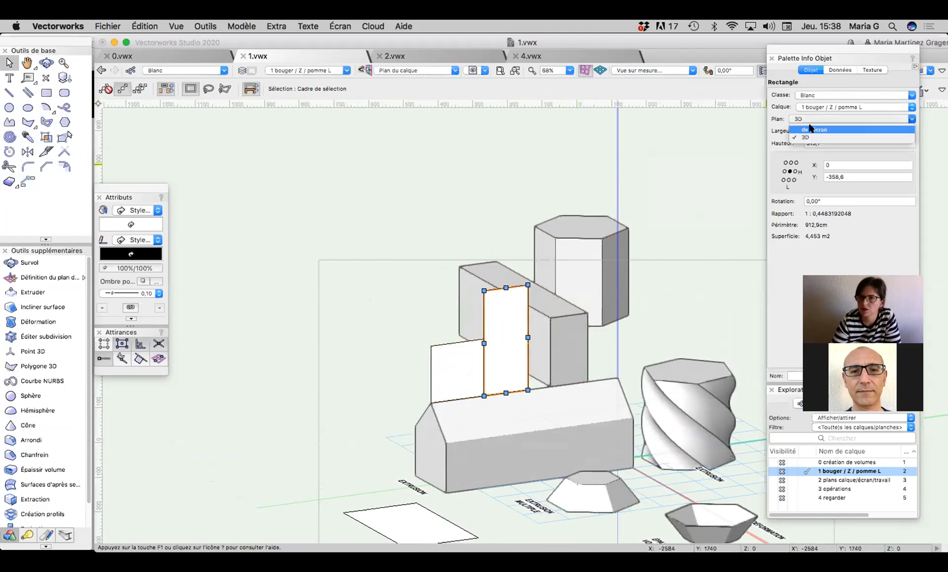
click(809, 130)
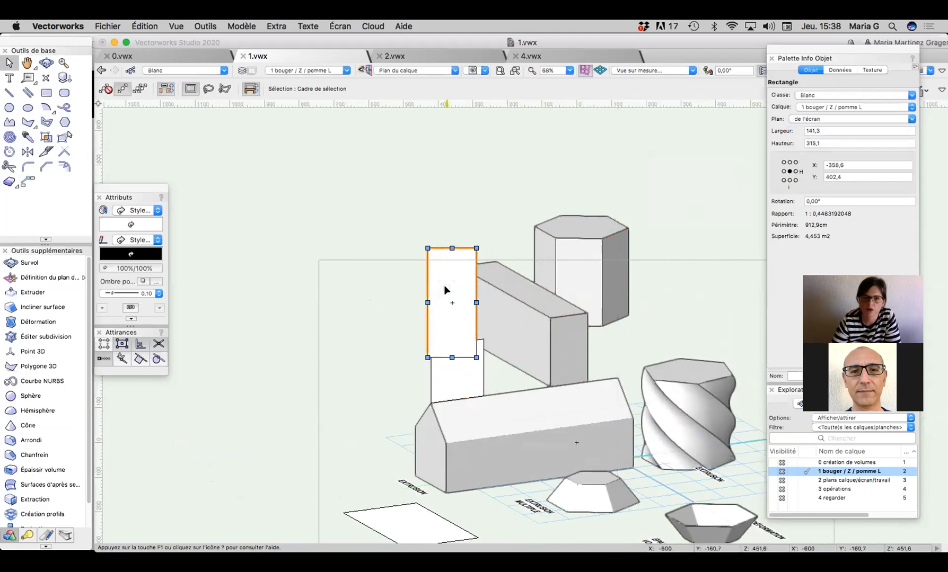
Step: Check the tall screen-plane rectangle from another 3D angle and delete it
click(46, 62)
drag(427, 339, 419, 368)
scroll(355, 324, down, 4)
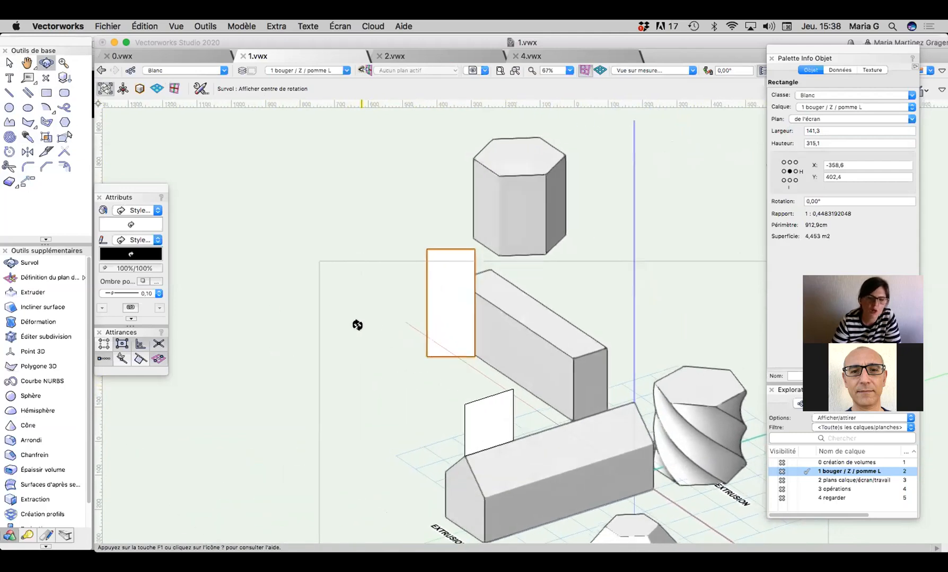
click(9, 62)
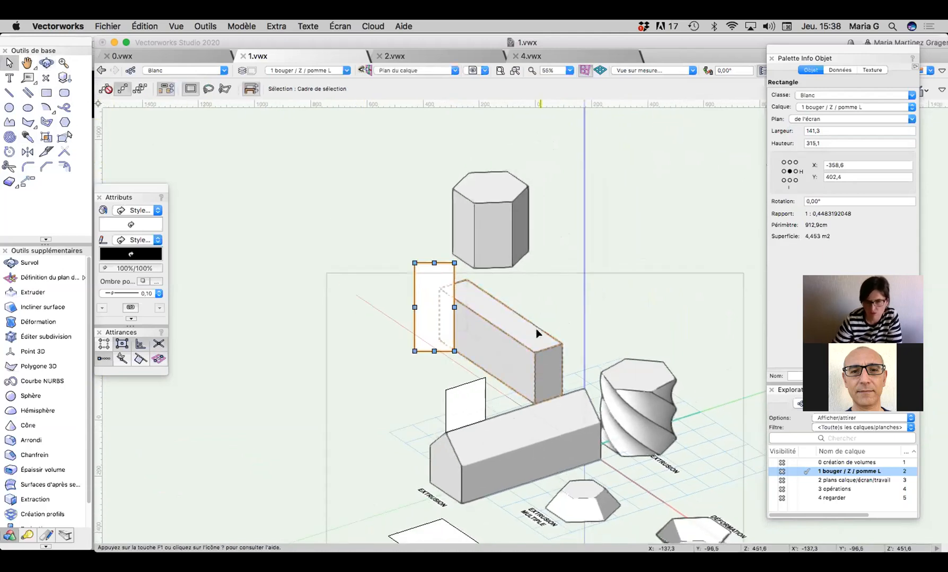
key(Delete)
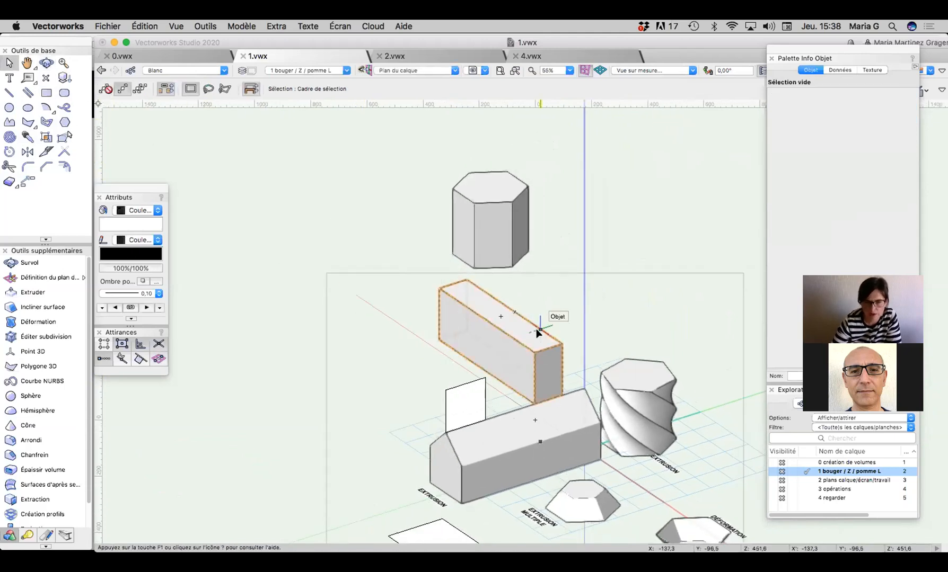
Step: Set the plane of the EXTRUSION label beside the house-shaped volume to de l'écran and check it in the Dessus and Iso droite views
click(430, 499)
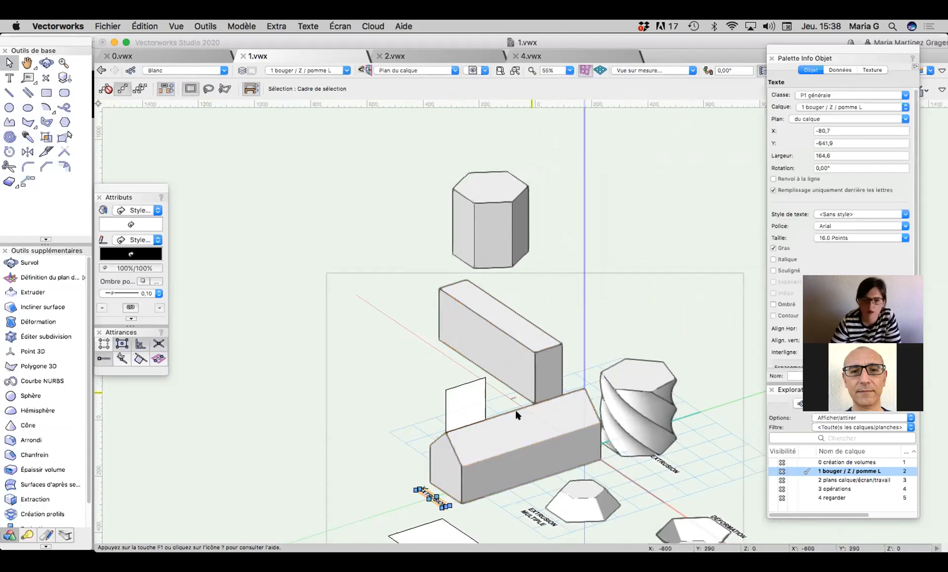
scroll(475, 530, down, 1)
key(5)
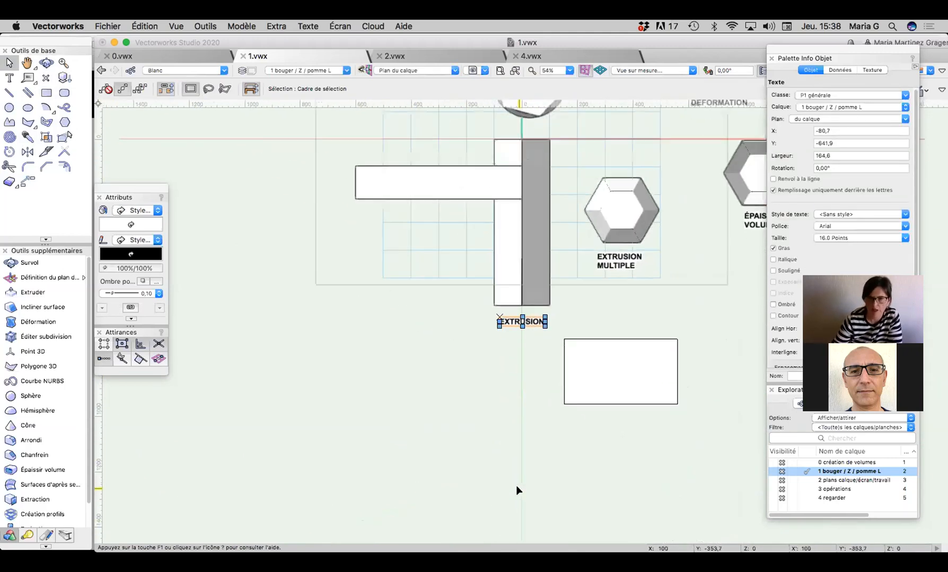
click(873, 116)
click(821, 131)
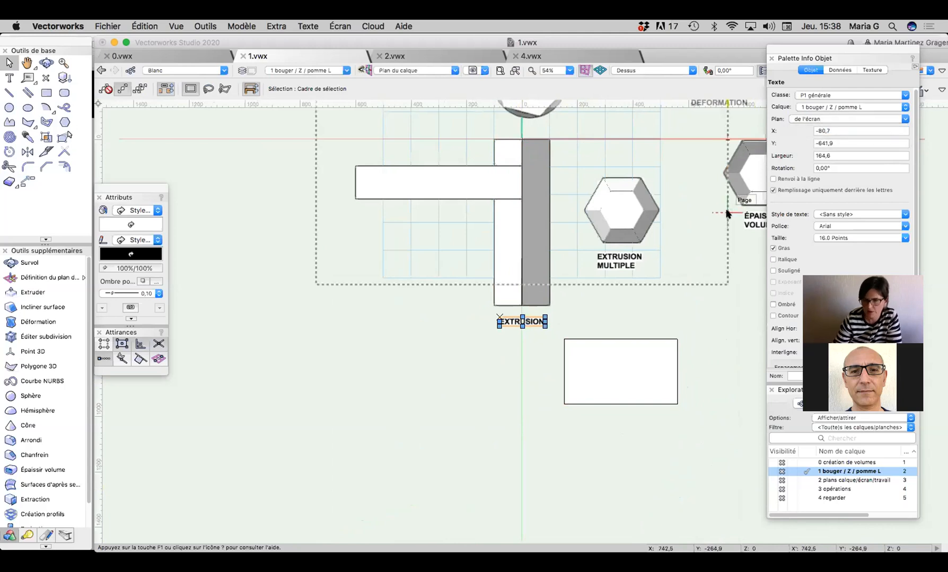
key(3)
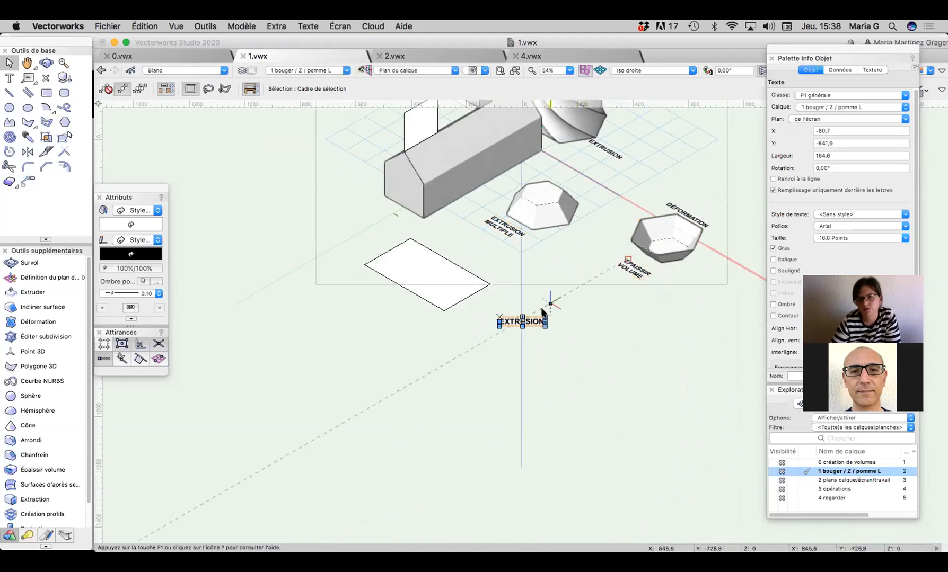
Step: Set the EXTRUSION label's plane back to du calque and view the whole set of volumes
click(844, 115)
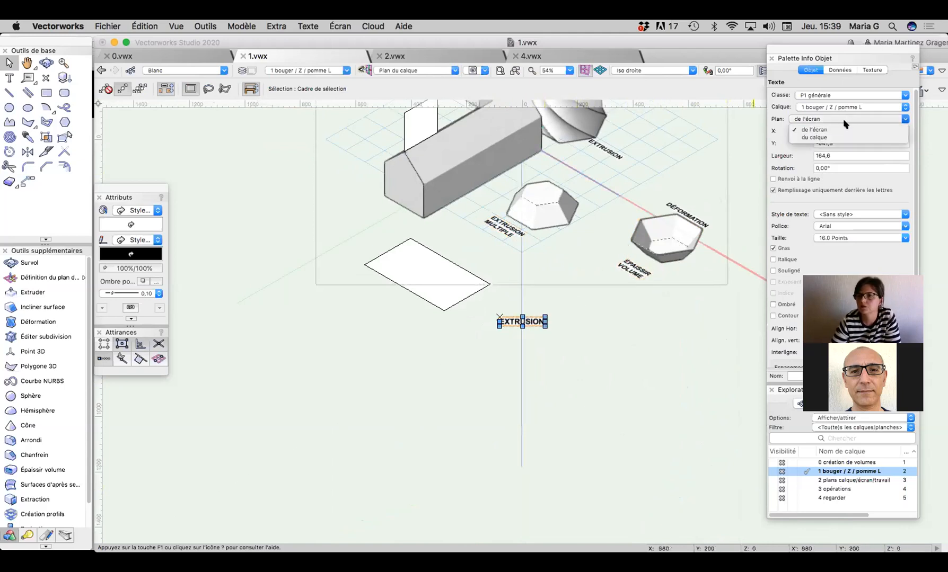
click(837, 136)
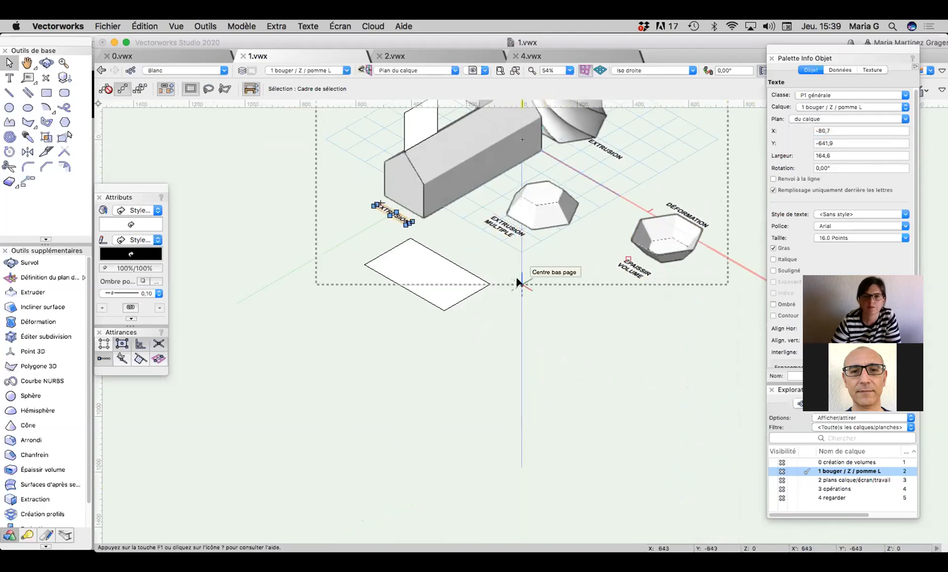
scroll(518, 276, down, 3)
middle_drag(486, 238, 473, 404)
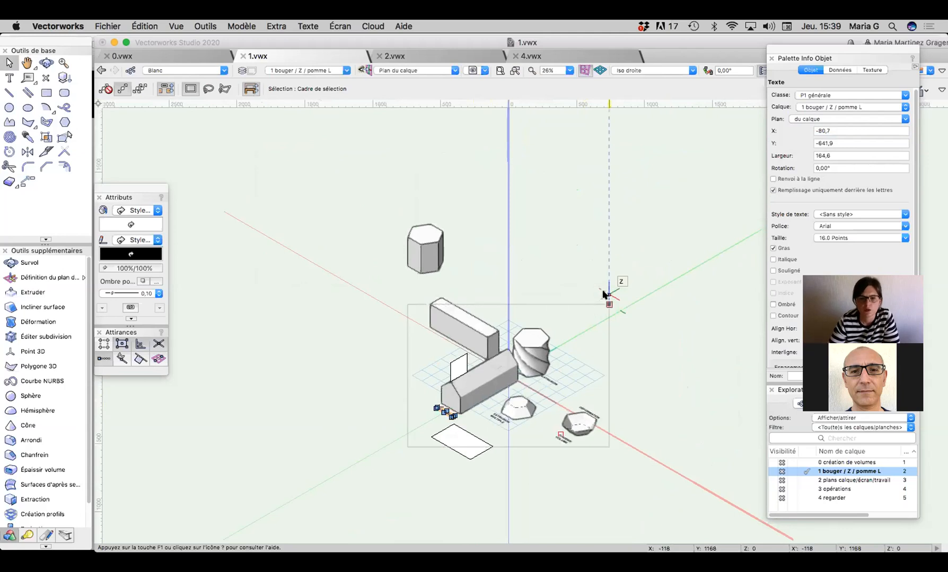
Step: Delete the square standing on the ridge end of the house-shaped extrusion
click(642, 70)
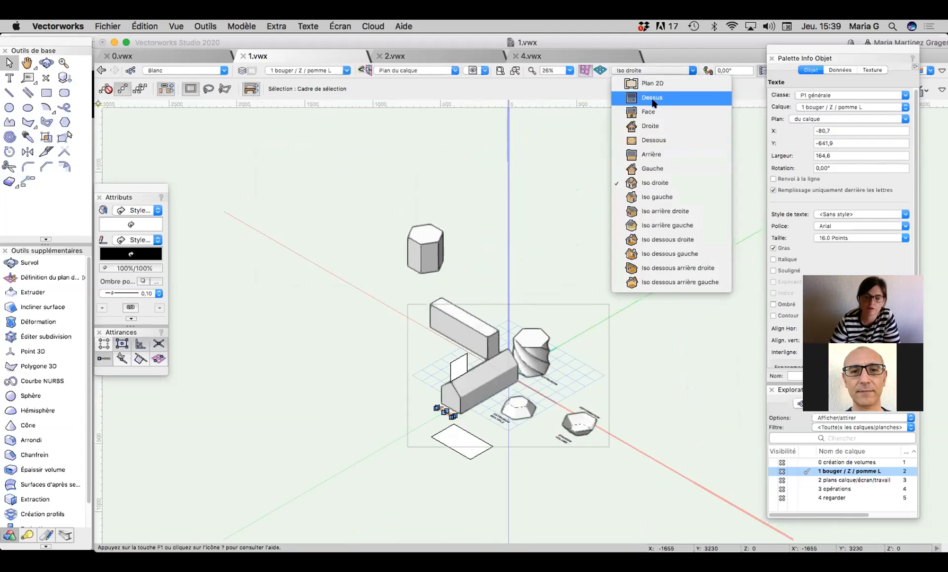
click(451, 362)
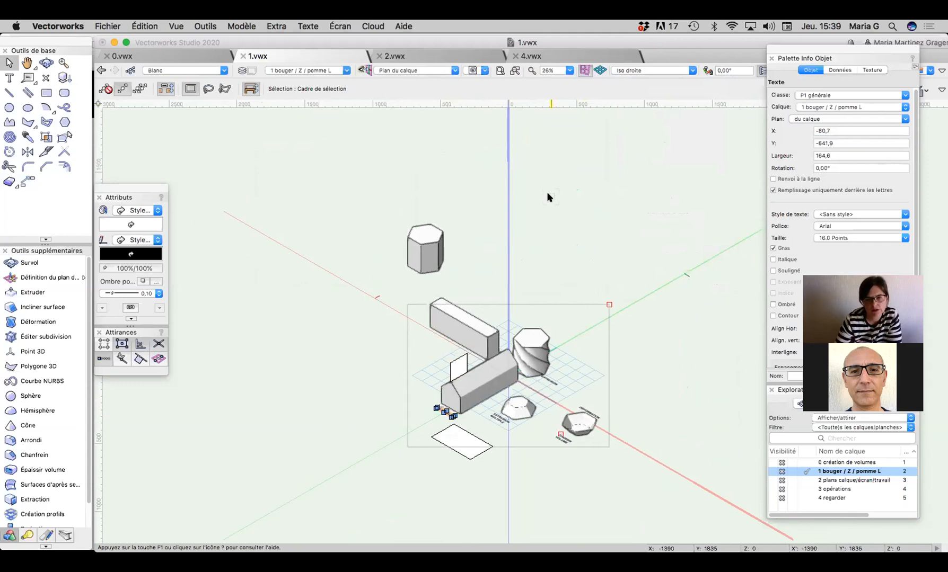
click(459, 369)
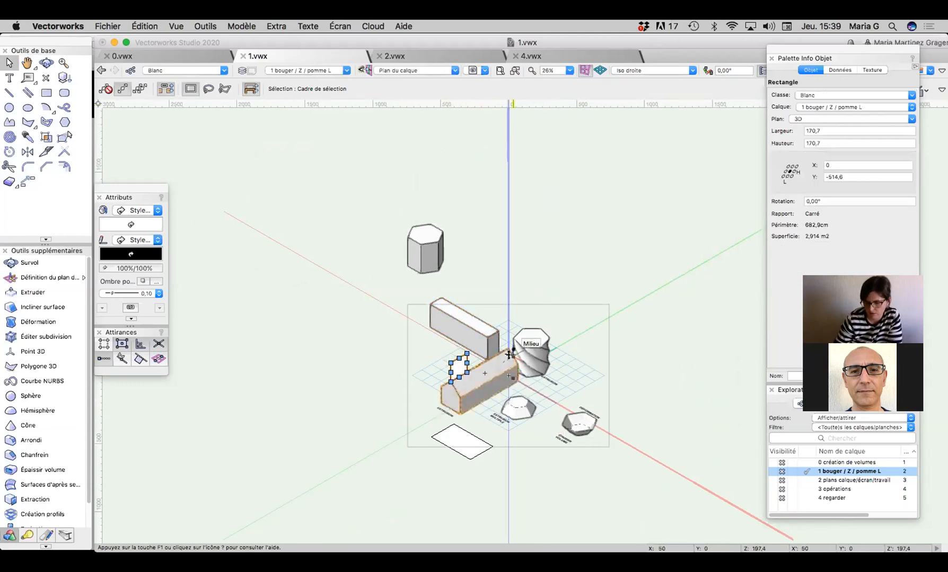
click(255, 336)
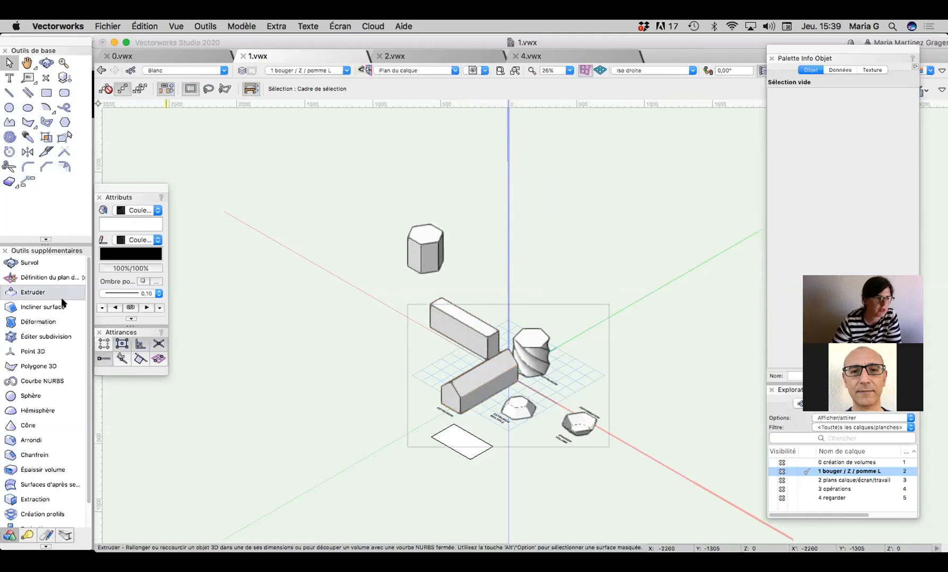
Step: Try extruding the long box's top face upward with the Extruder tool
click(33, 292)
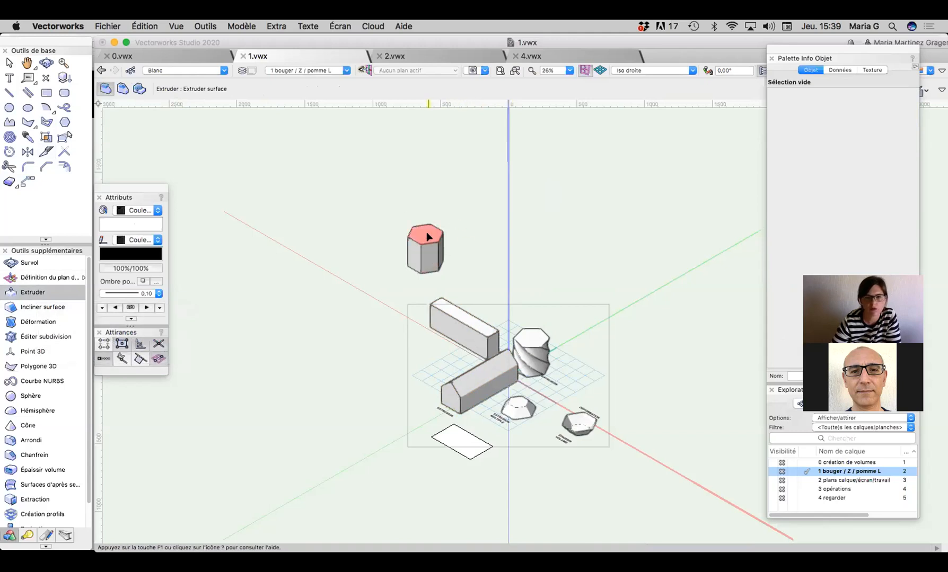
click(459, 317)
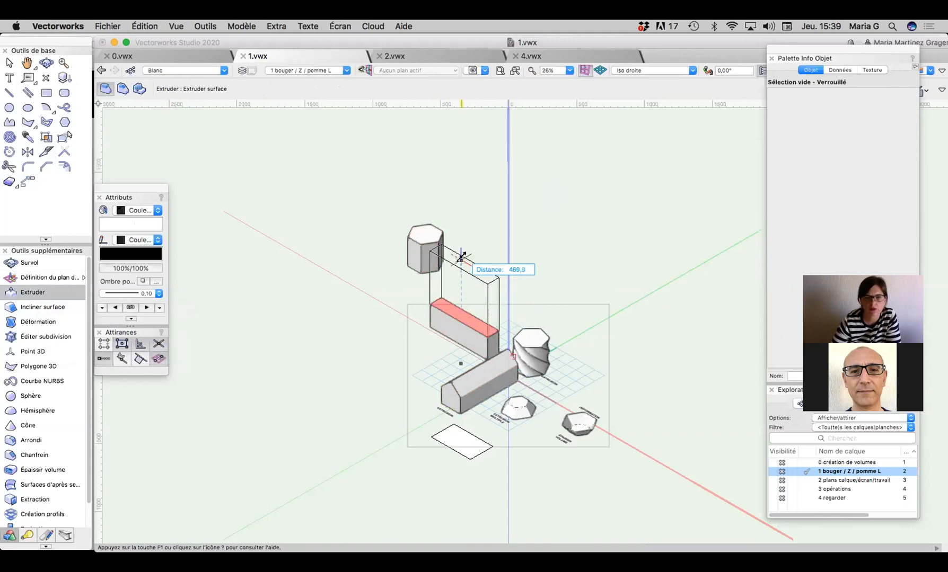
click(461, 307)
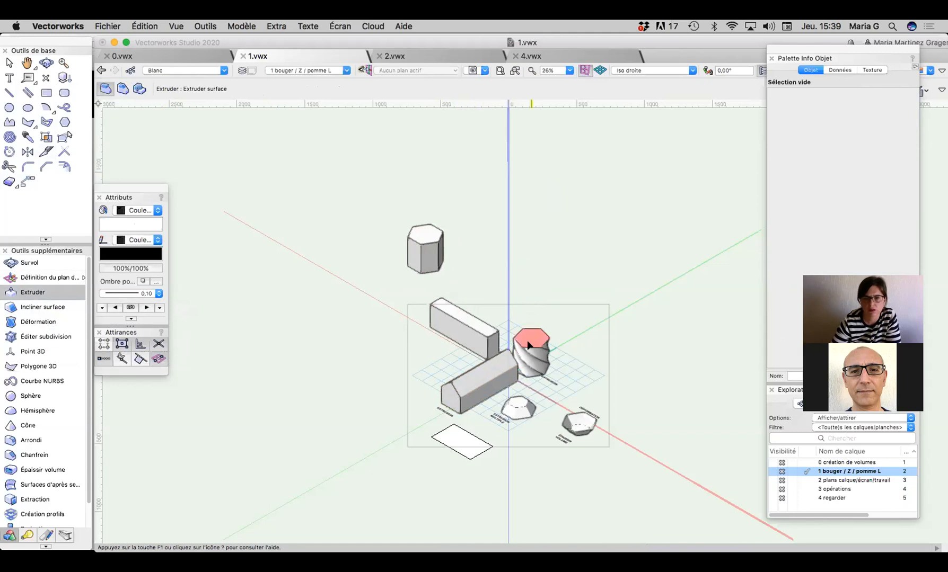
Step: Try extruding the roof slope of the house-shaped volume outward with the Extruder tool
click(508, 376)
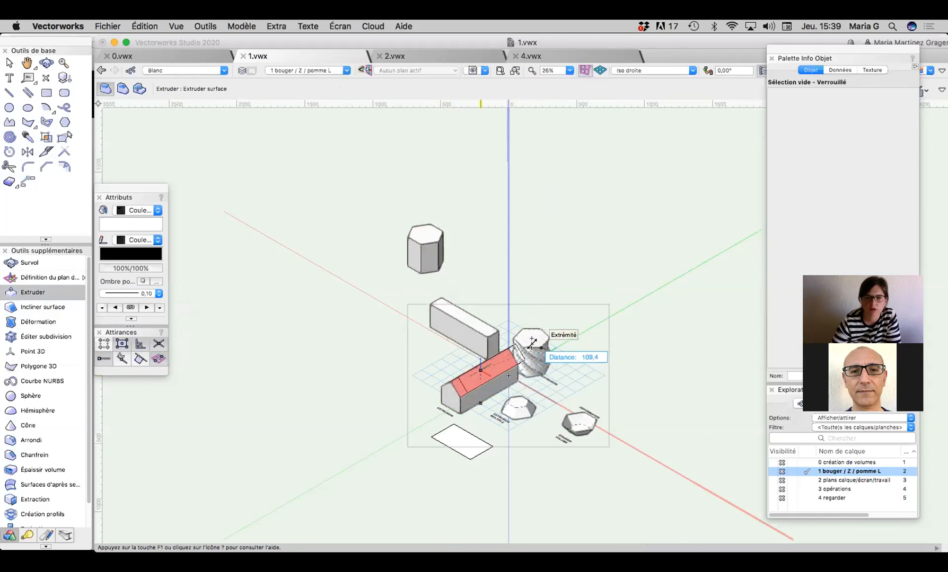
click(586, 338)
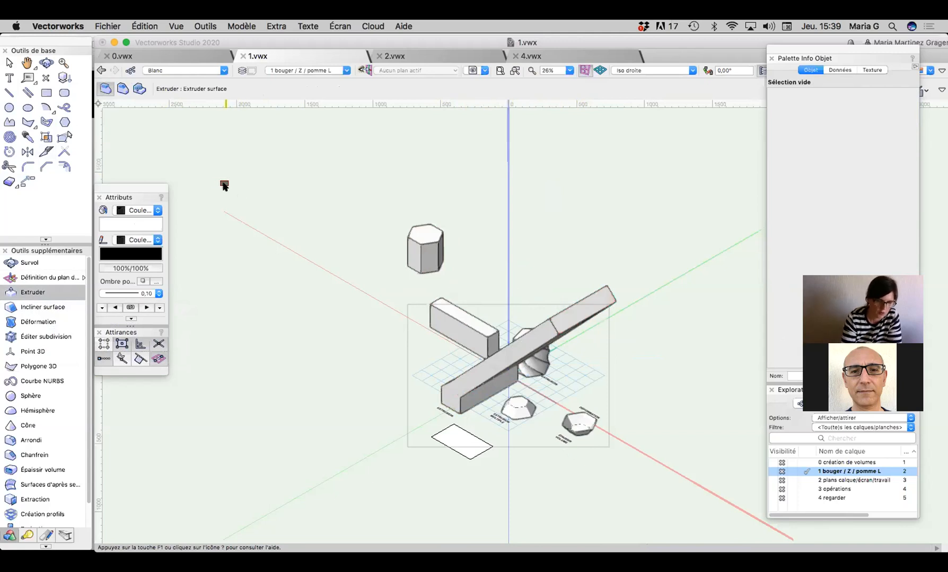
key(super+z)
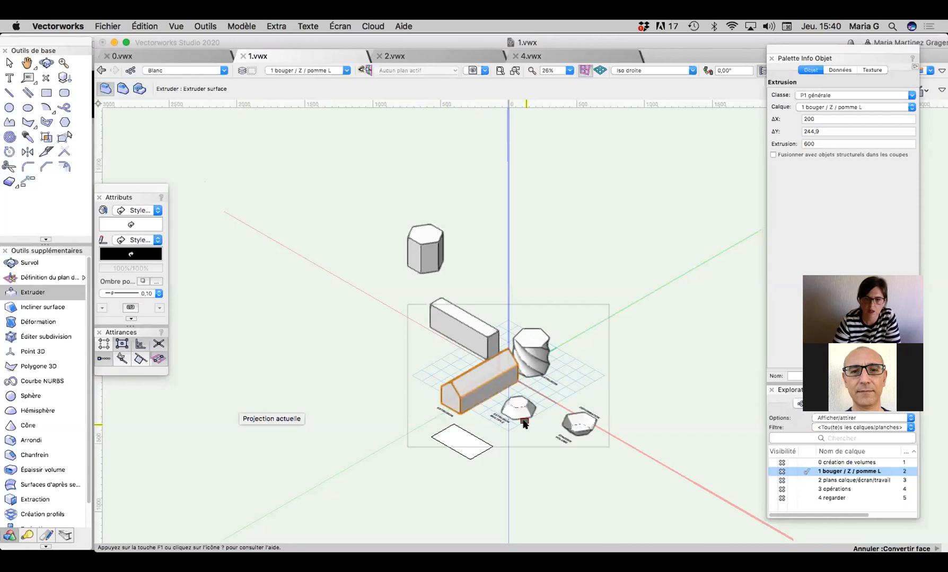
Step: Draw a rectangle of about 380 by 85 beside the volumes, extrude it upward about 297, and delete the resulting box
scroll(524, 424, up, 3)
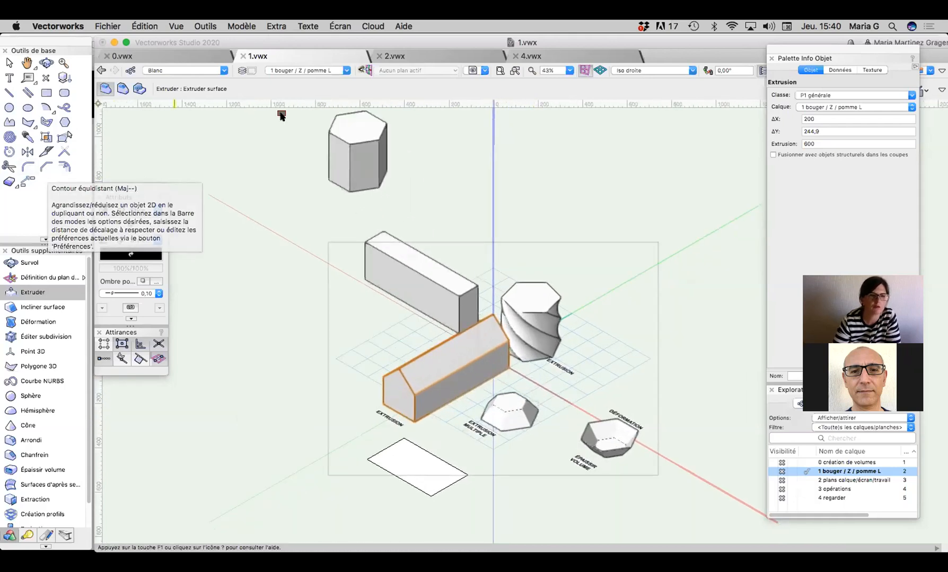
click(46, 93)
click(256, 320)
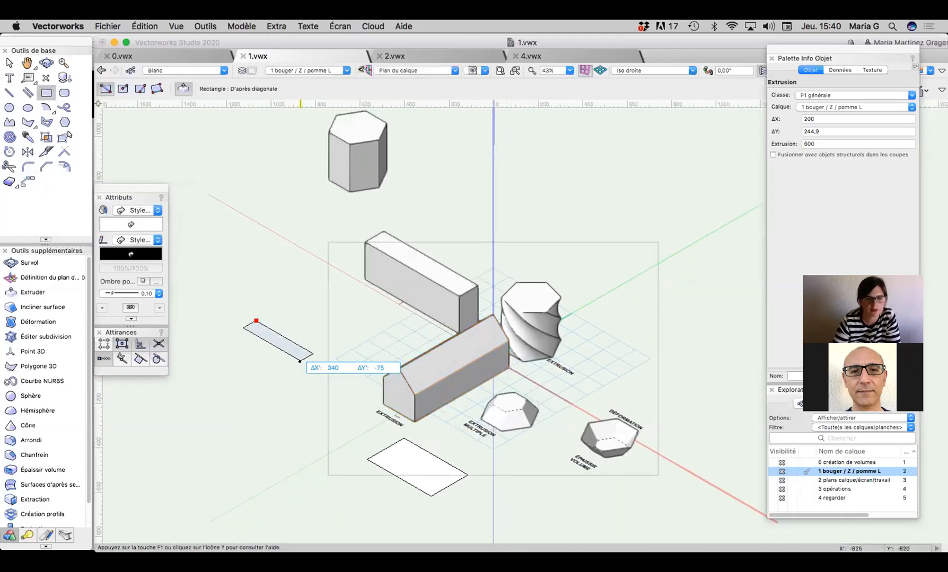
click(300, 362)
click(304, 306)
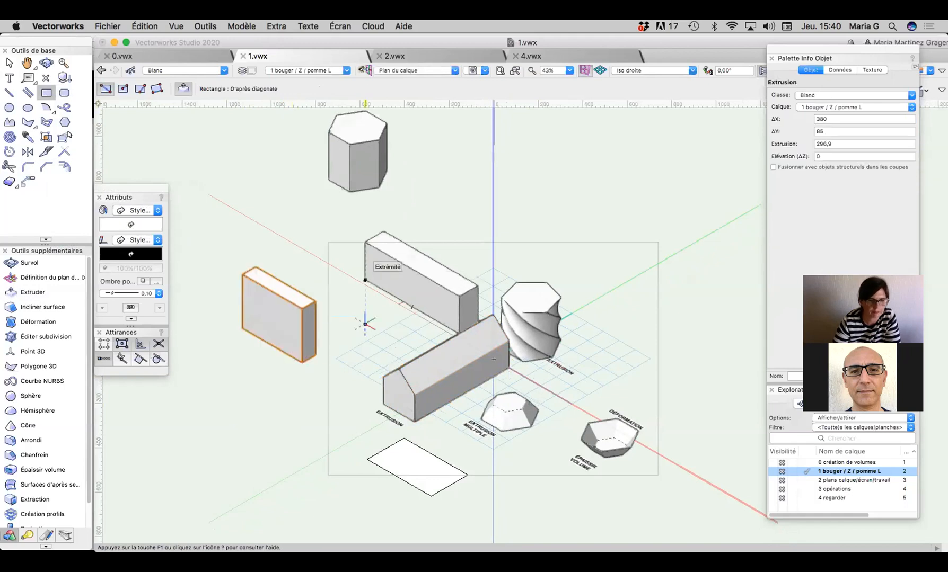
key(Delete)
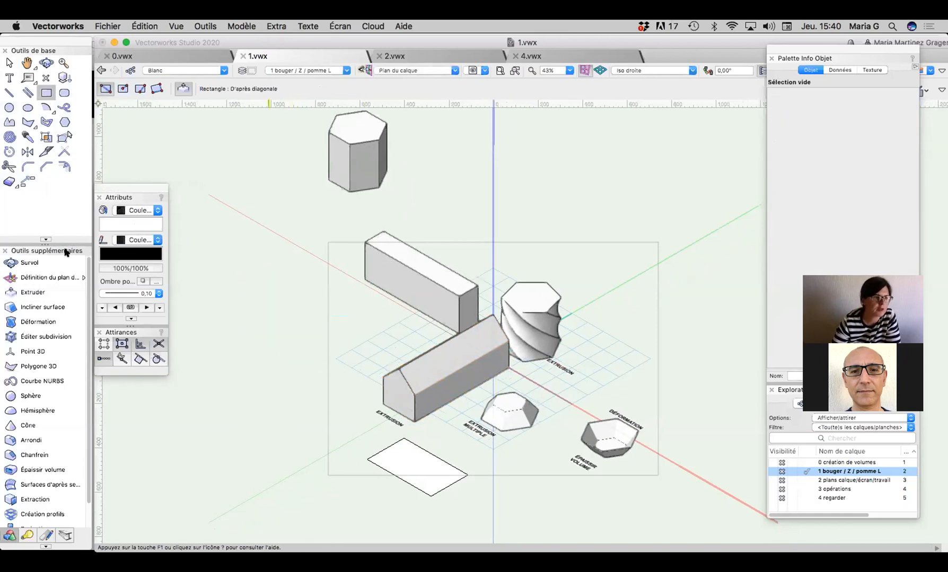
Step: Try extruding an inner face of the bowl-shaped volume, and the house-shaped volume's roof slope by about 793
click(45, 291)
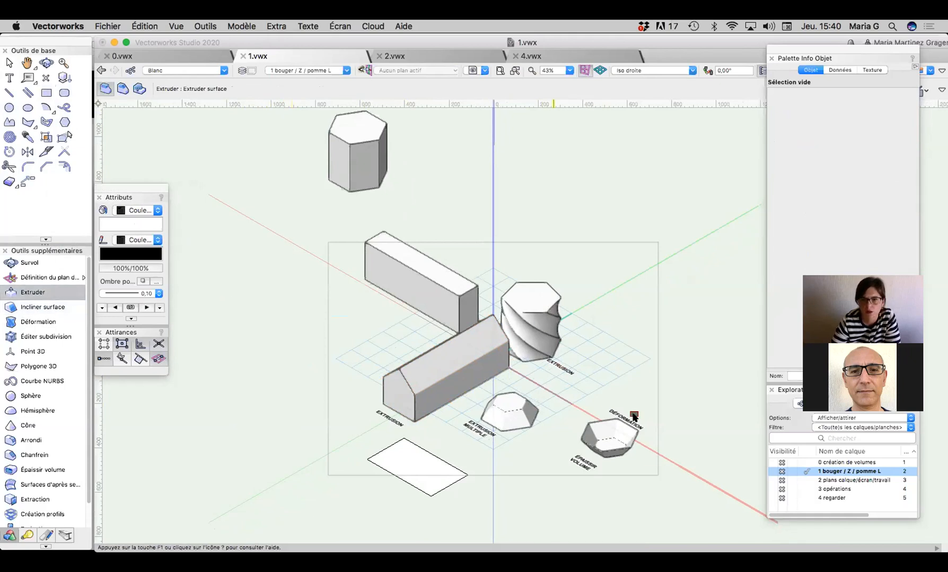
click(604, 427)
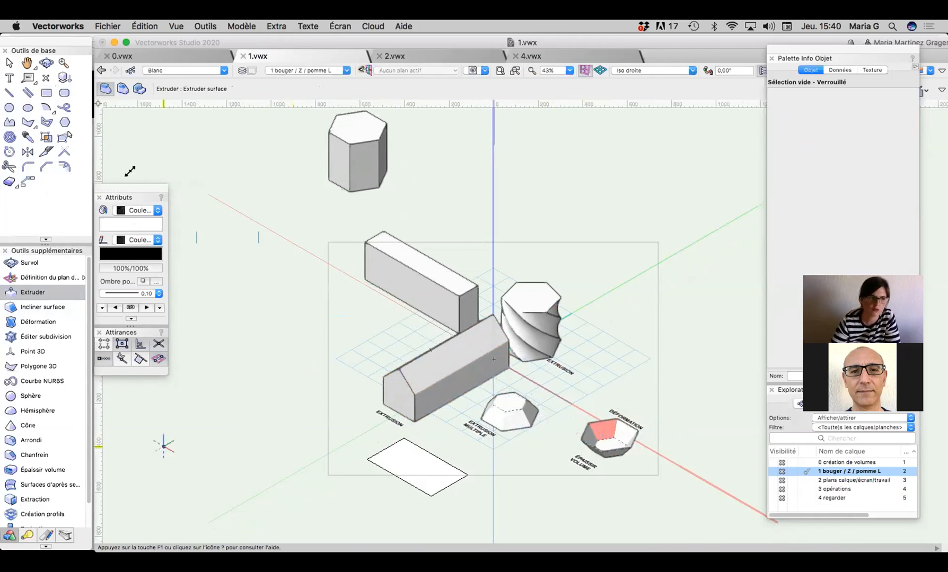
click(46, 63)
drag(376, 400, 450, 393)
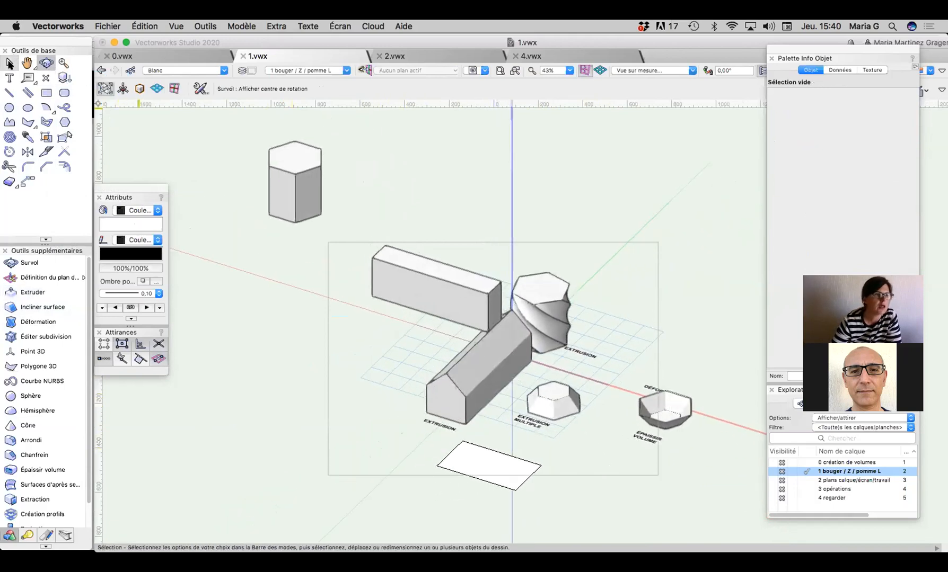
click(32, 292)
click(469, 368)
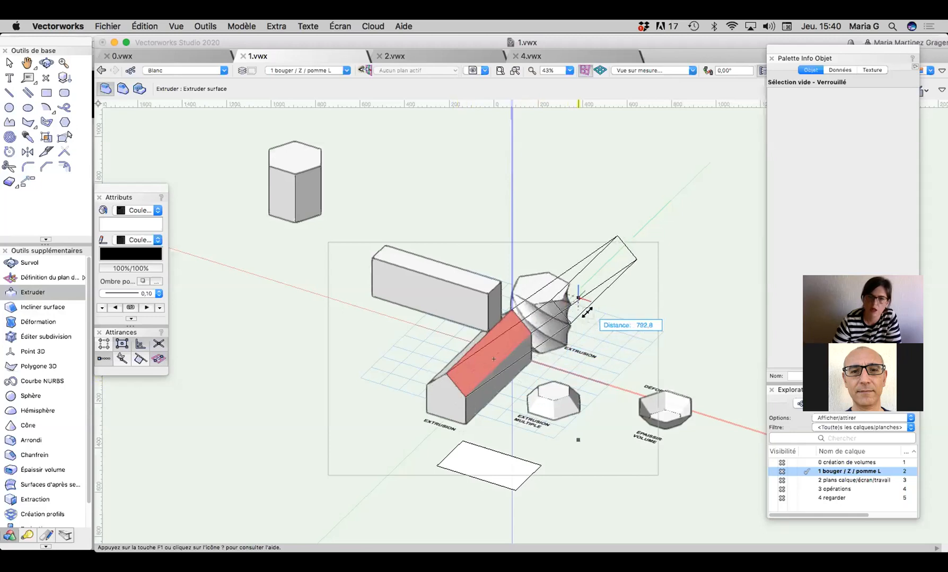
click(587, 310)
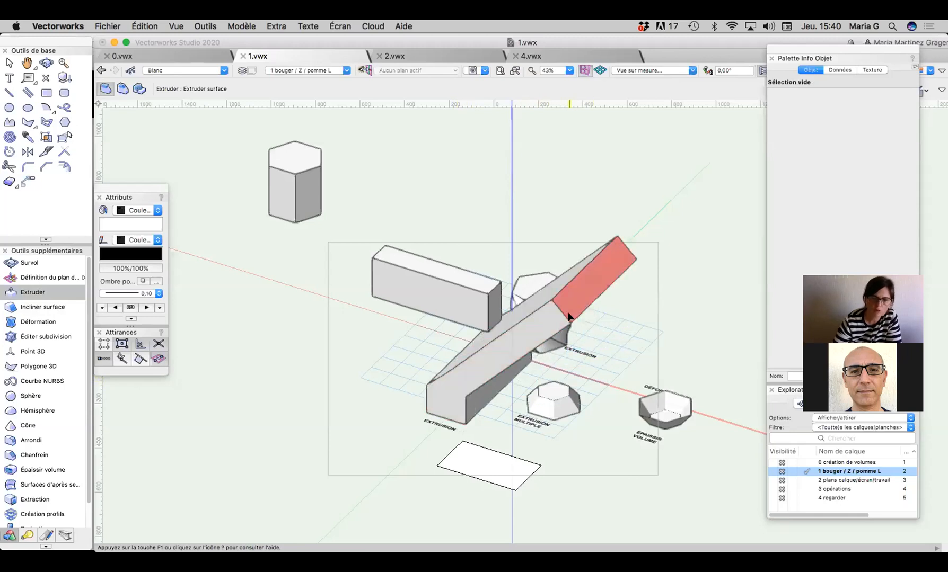
key(super+z)
Step: Extrude the house-shaped volume's roof slope outward by 150 and push its front gable face inward to a depth of about 527
click(484, 355)
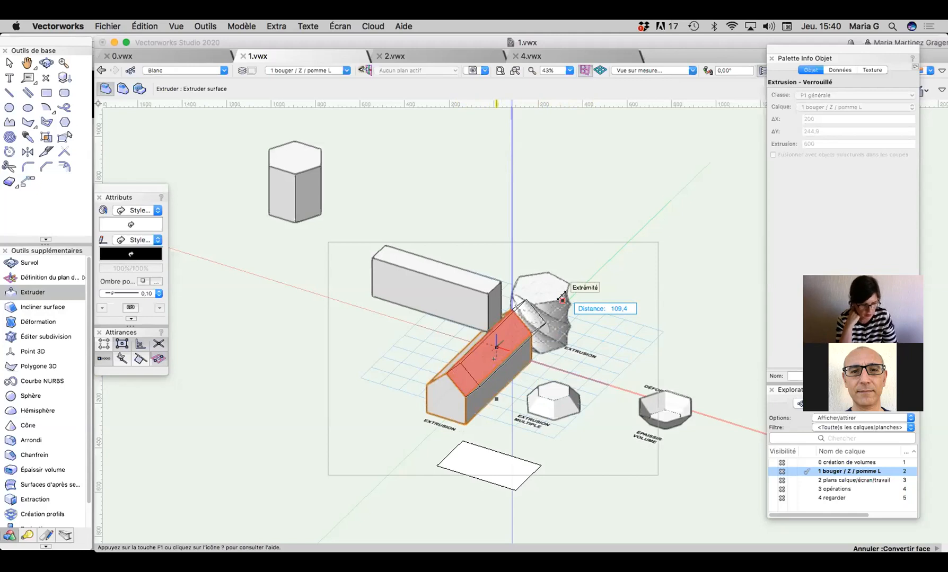
key(Tab)
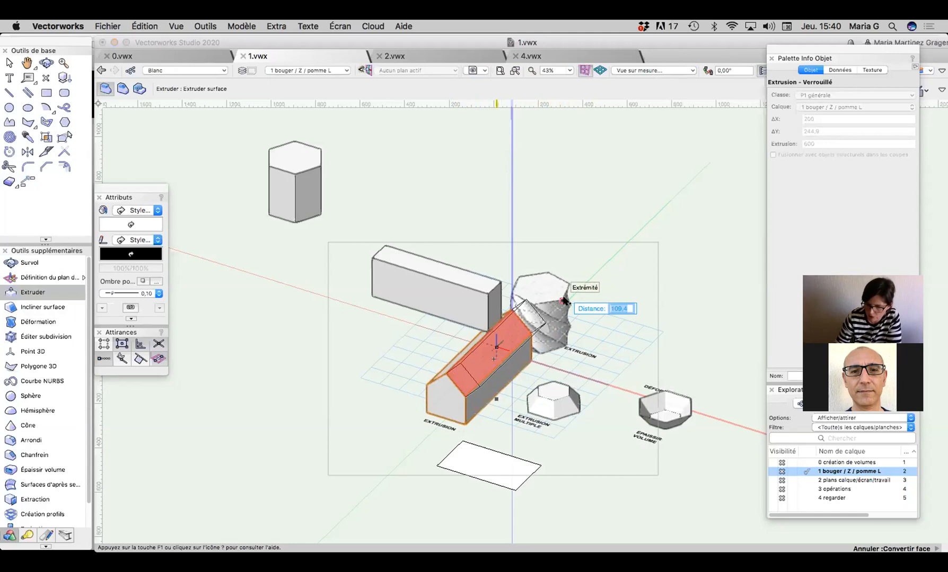
text(150)
key(Return)
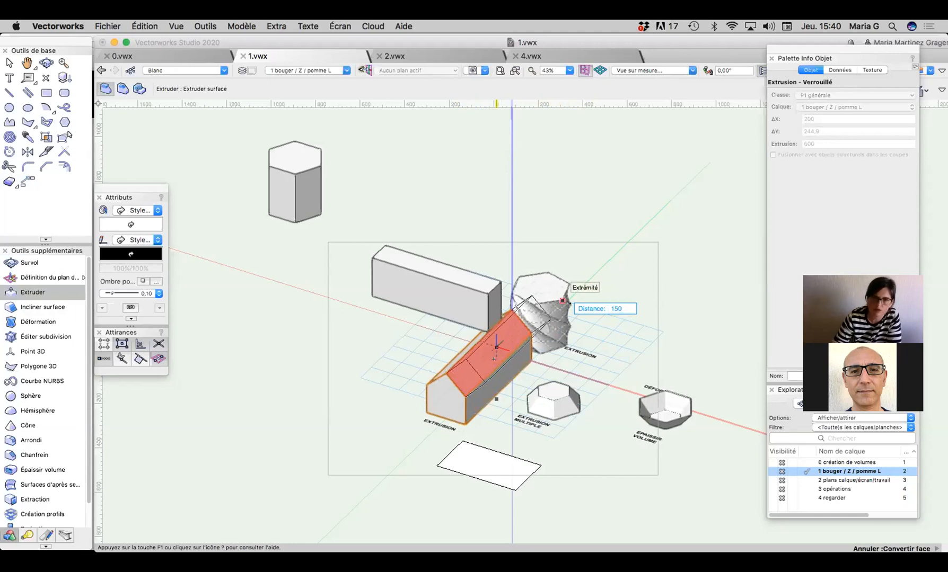
click(494, 359)
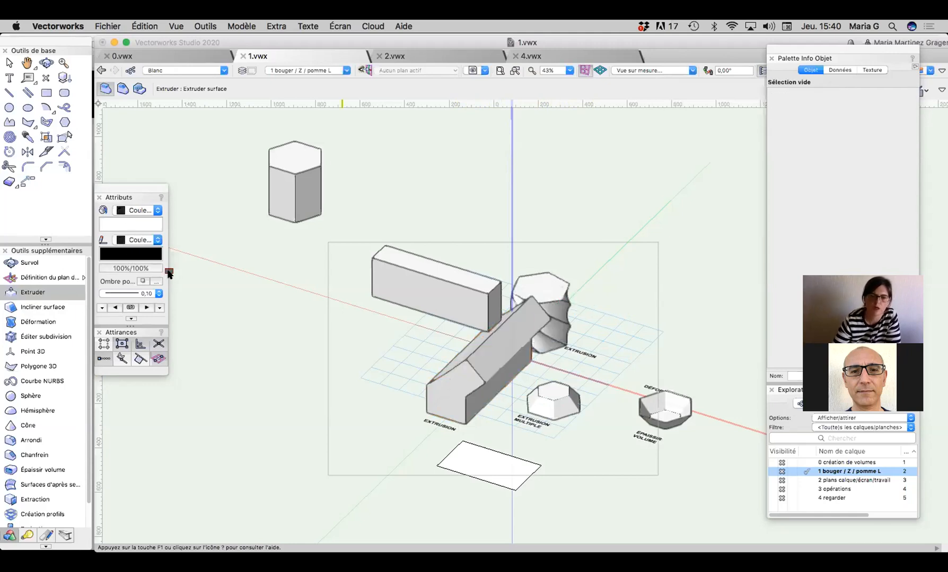
click(443, 377)
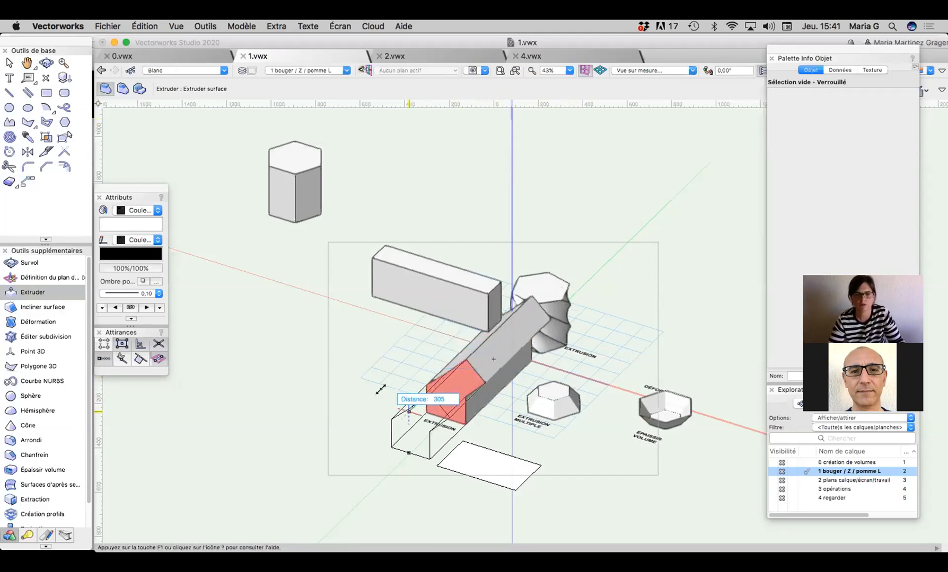
click(462, 351)
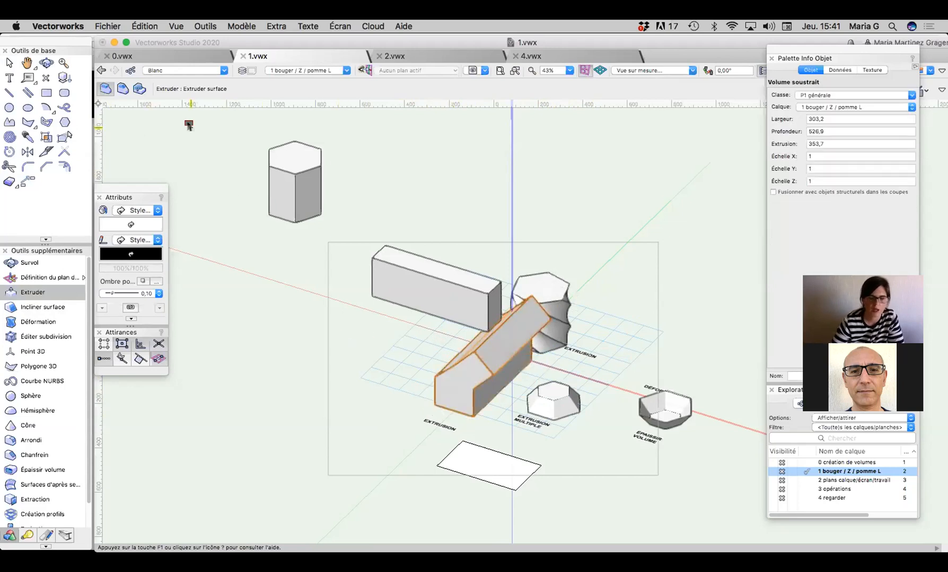
Step: In the Face view, move the long box down and away from the house-shaped volume
key(KP_2)
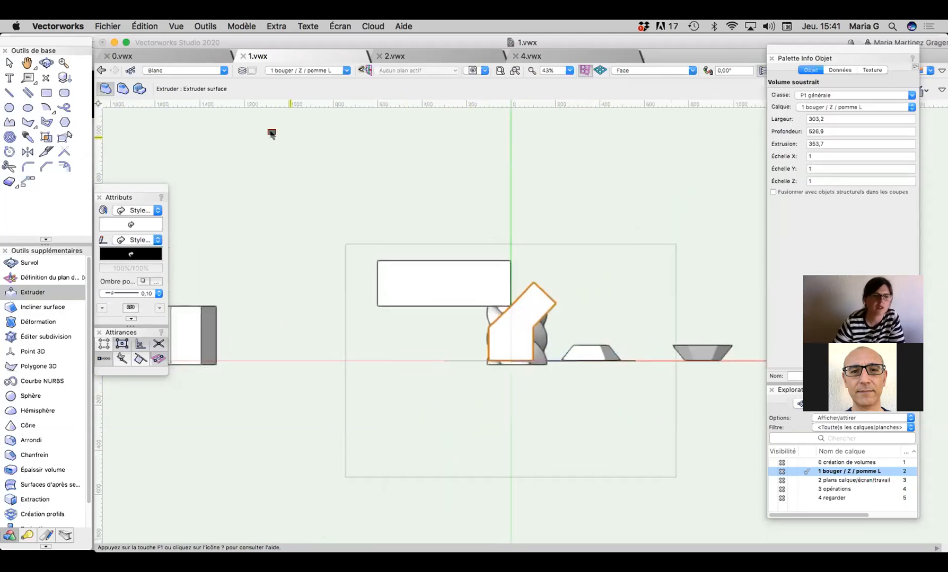
click(9, 63)
drag(410, 307, 331, 352)
Step: Try setting the long box's extrusion to 0
click(816, 144)
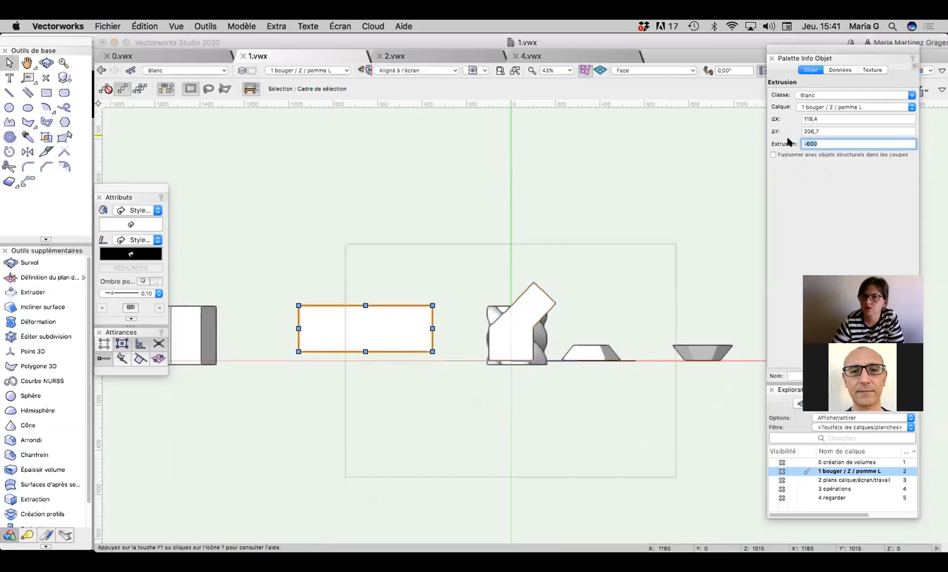
key(Return)
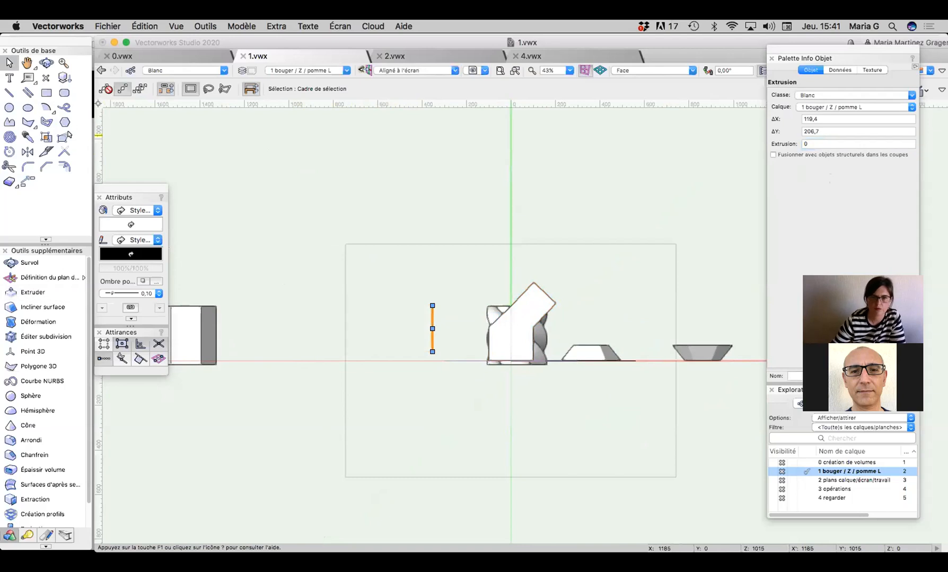
key(super+z)
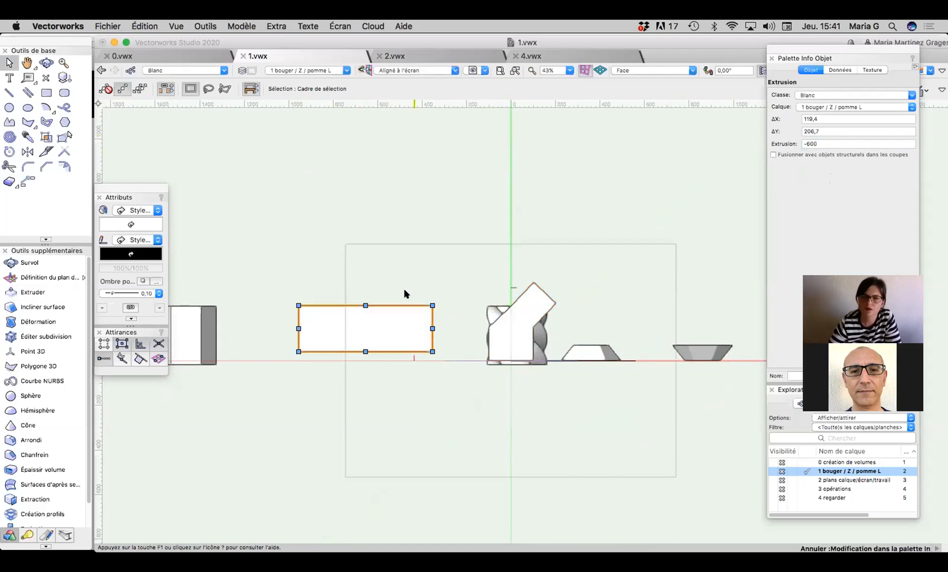
Step: Move the long box and the twisted volume in the Face view so their bases rest on the ground line
scroll(440, 345, down, 1)
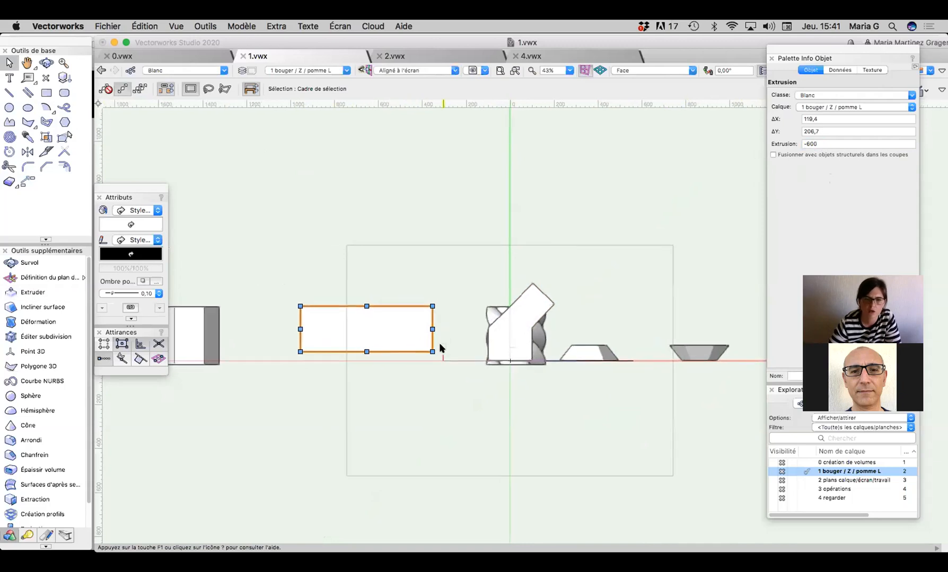
scroll(440, 348, up, 3)
click(427, 350)
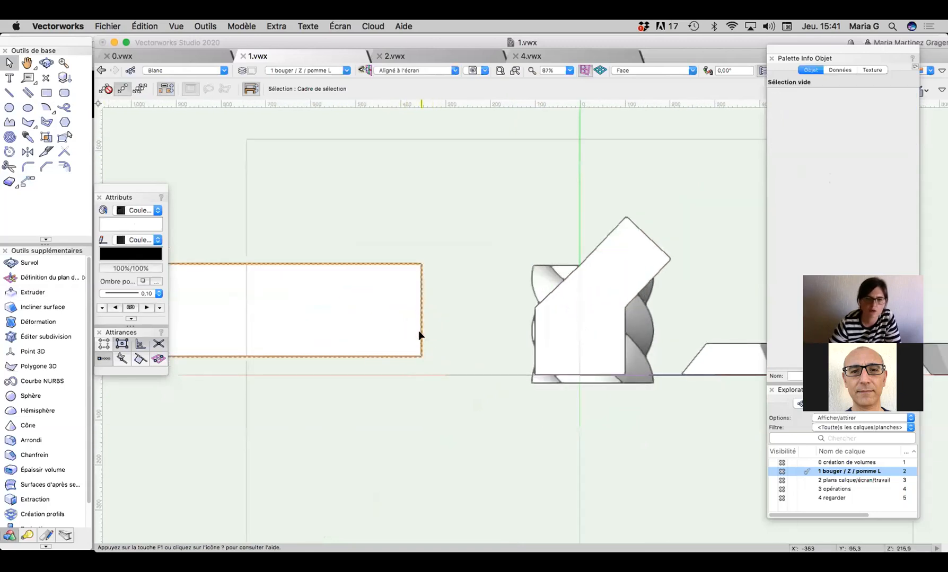
click(418, 335)
drag(422, 356, 422, 374)
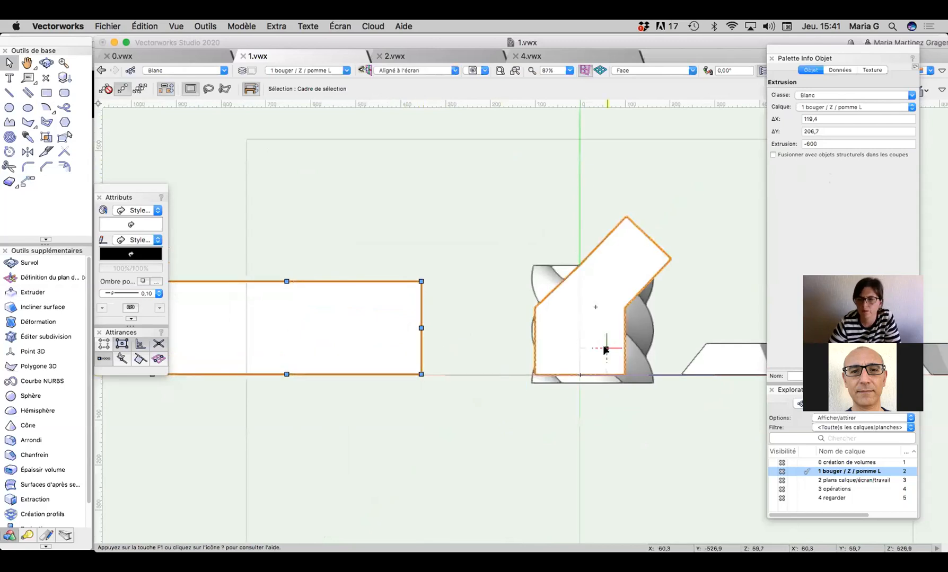
click(619, 380)
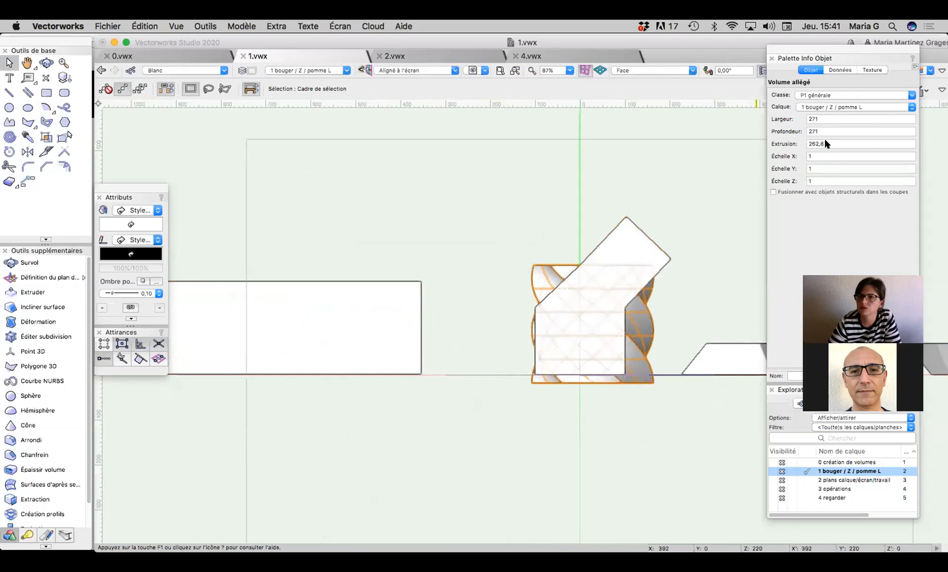
drag(590, 381, 505, 371)
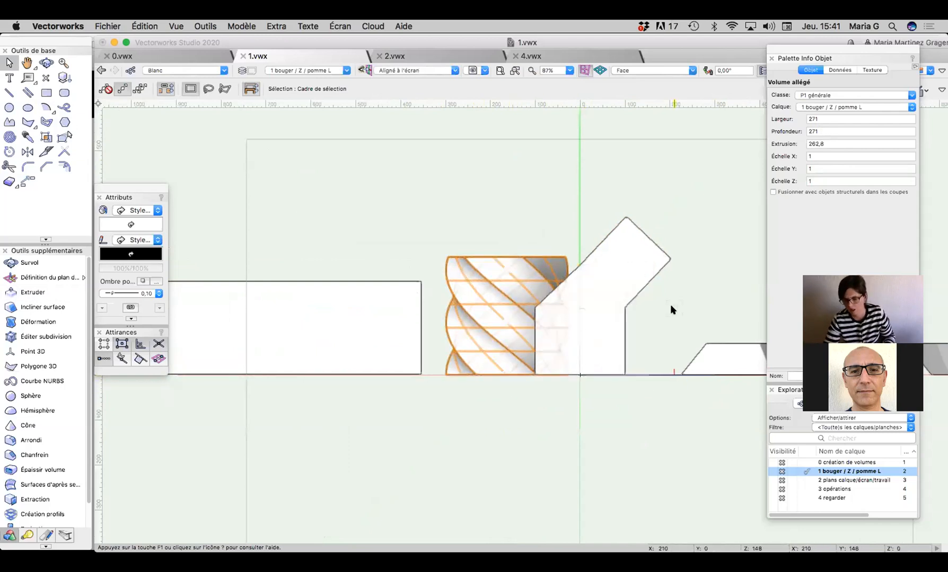
Step: In the Iso droite view, move the modified house-shaped volume away from the twisted volume
key(3)
scroll(494, 366, down, 3)
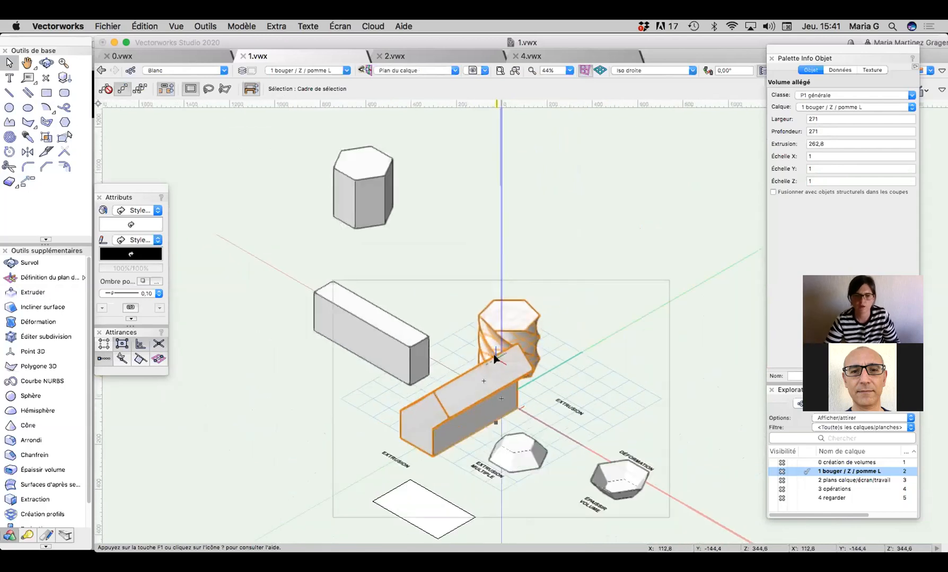
click(401, 446)
drag(433, 456, 301, 474)
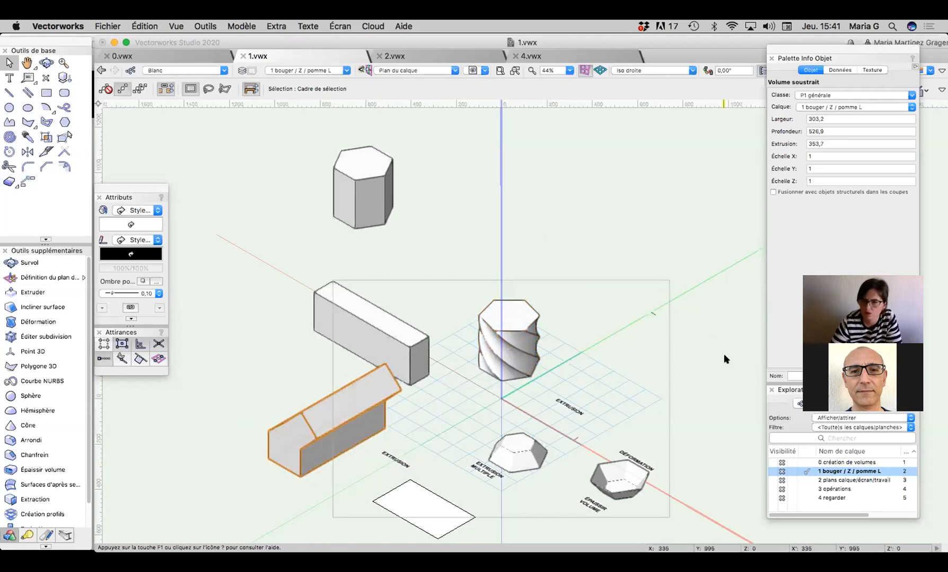
Step: Activate the layer 2 plans calque/écran/travail and place the working plane at the centre of the house-shaped volume's roof slope
click(807, 480)
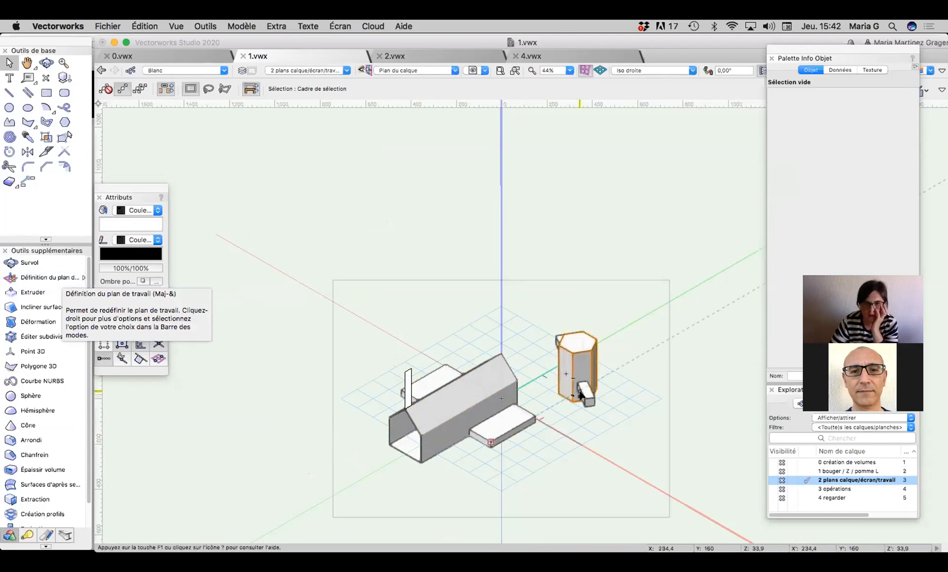
click(450, 395)
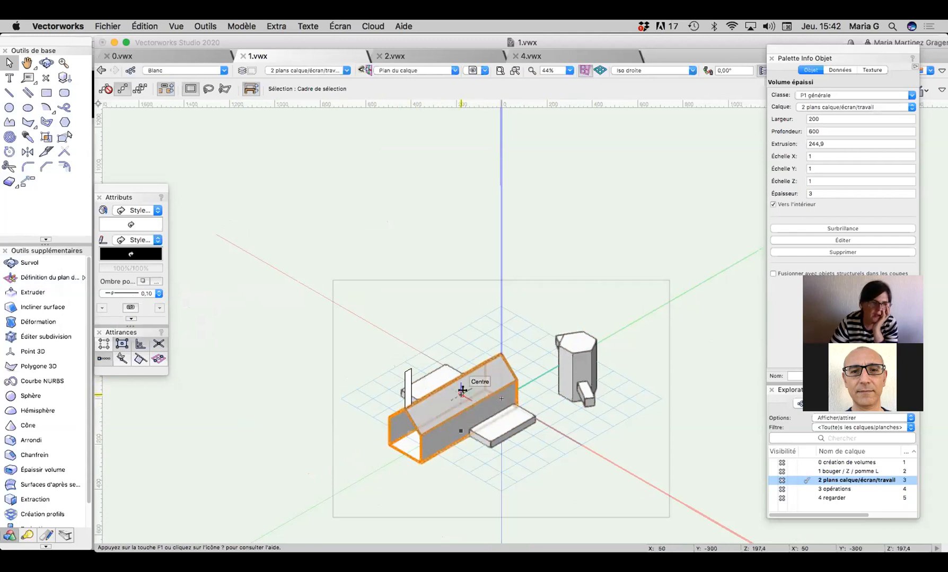
click(51, 280)
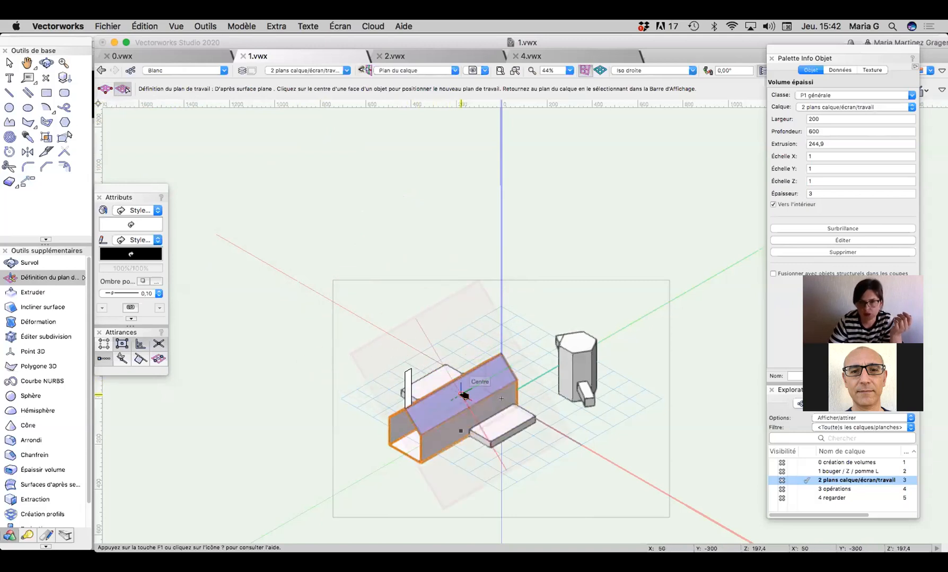
click(464, 394)
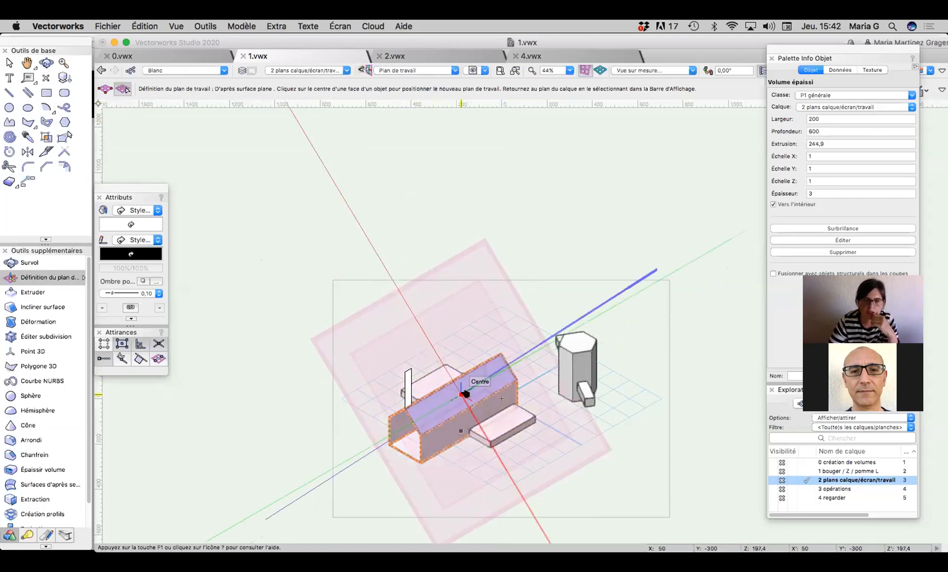
Step: Set the view perpendicular to the working plane
click(175, 25)
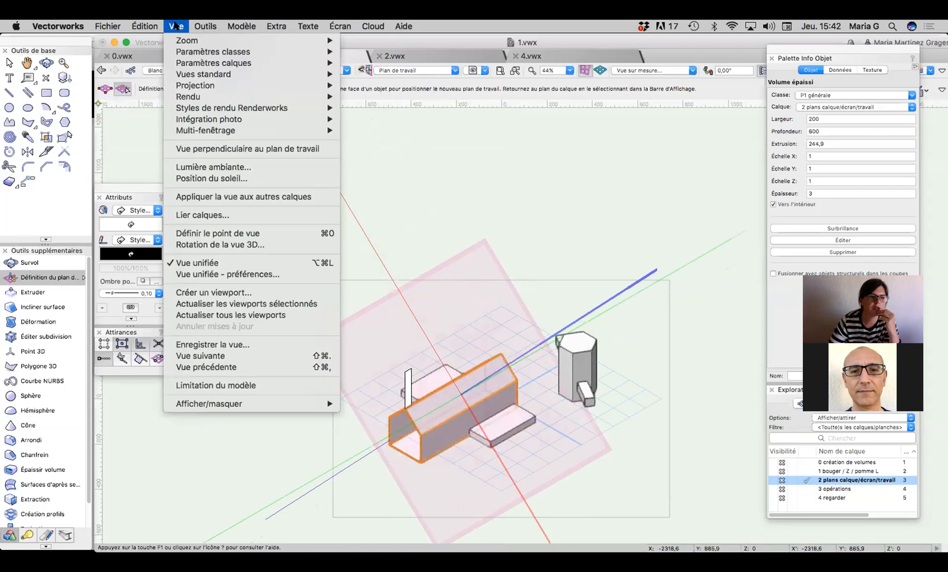
click(233, 149)
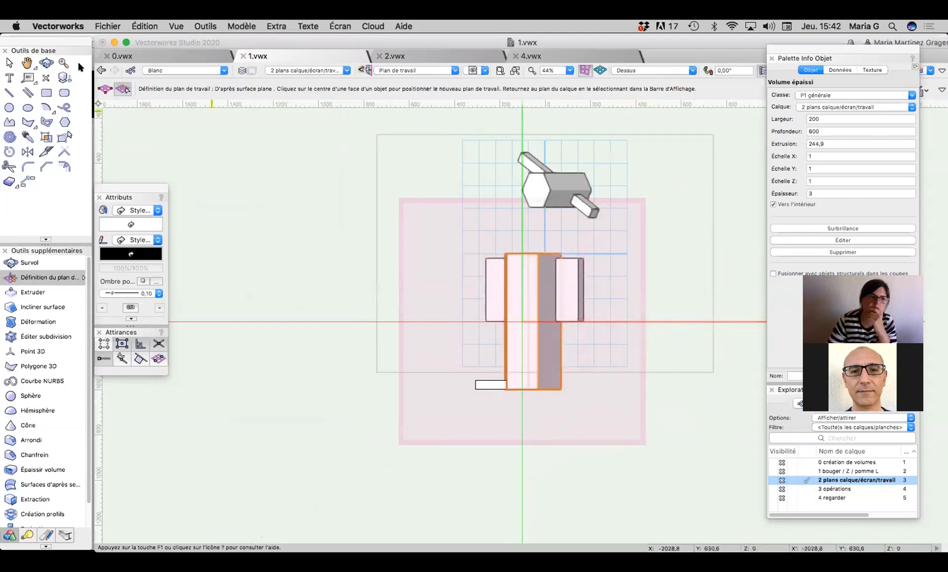
Step: Undo the perpendicular view and place the working plane on a vertical side face of the hexagonal prism
key(super+z)
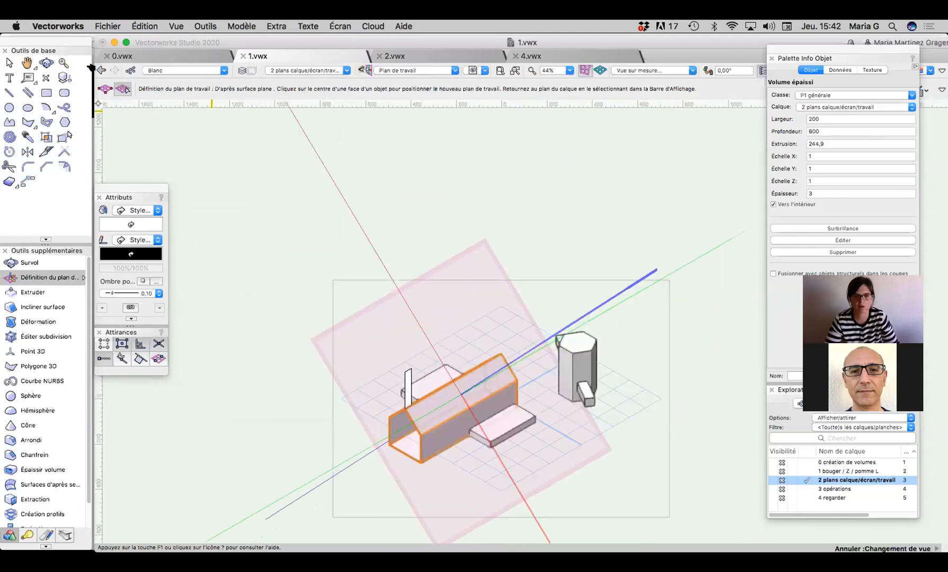
click(463, 387)
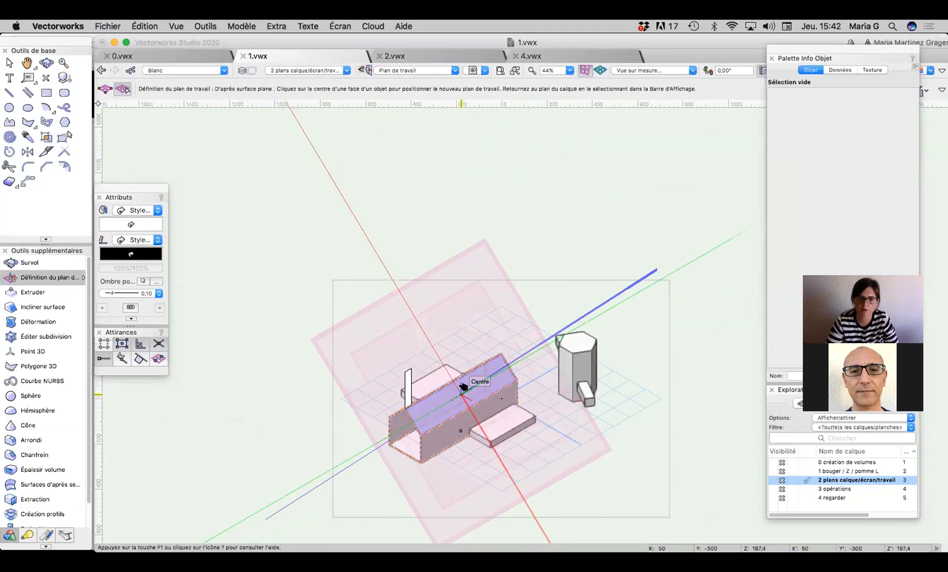
click(580, 367)
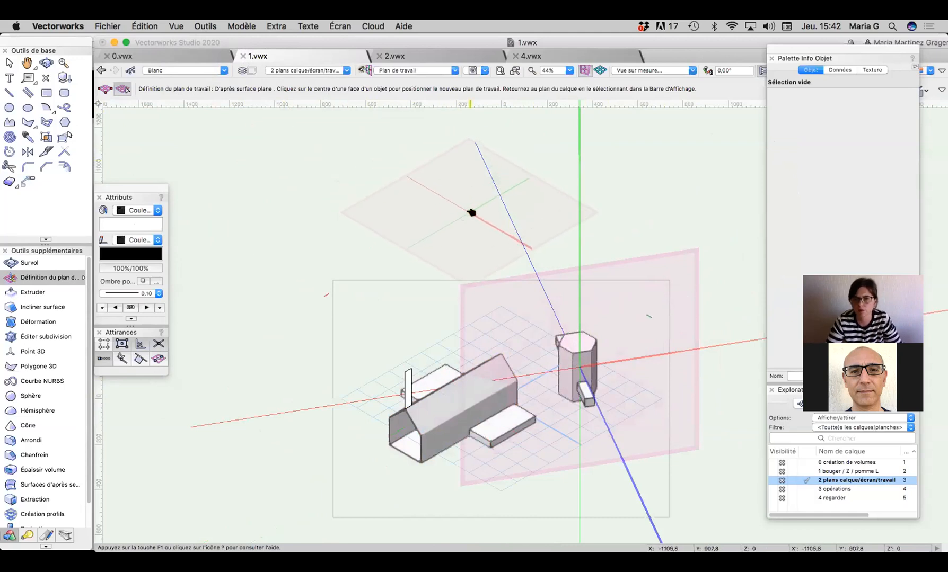
click(636, 69)
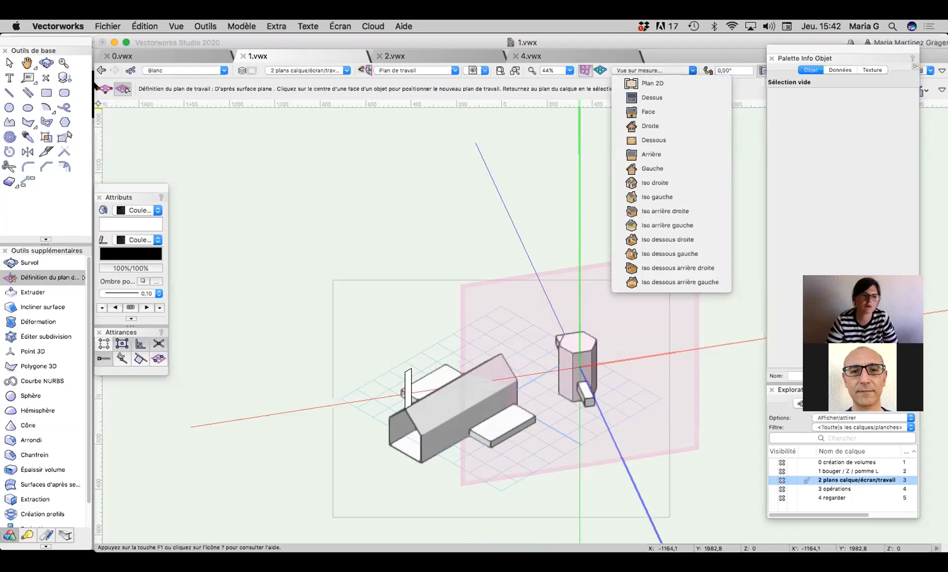
click(94, 85)
click(177, 26)
click(176, 26)
click(177, 26)
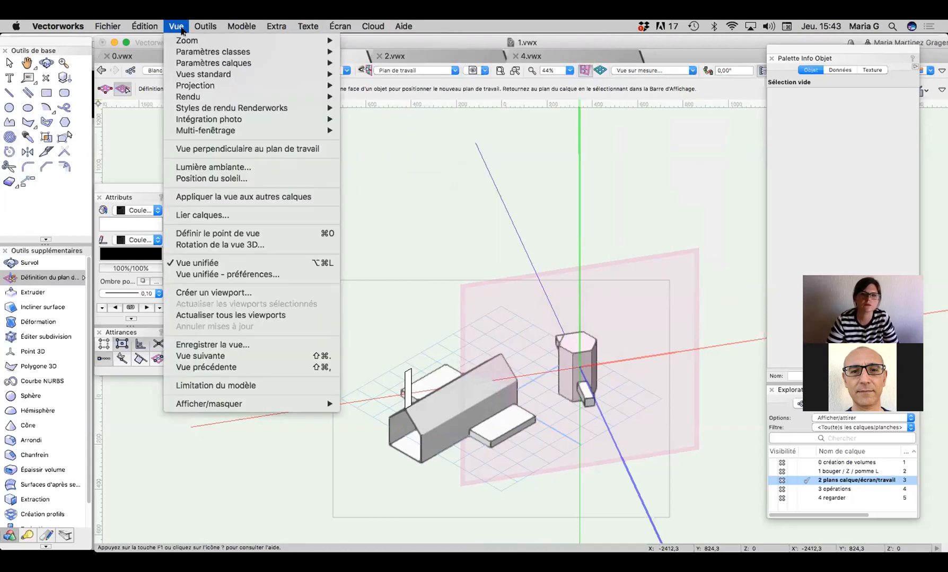
click(666, 77)
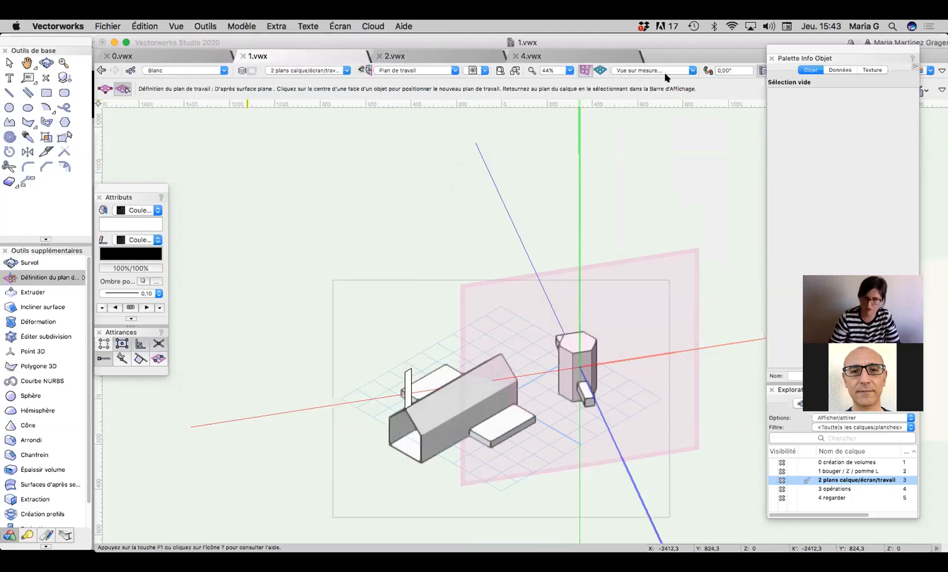
Step: From the Plan 2D view, switch to the Droite view and place the working plane on the hexagonal prism's side face
key(super+5)
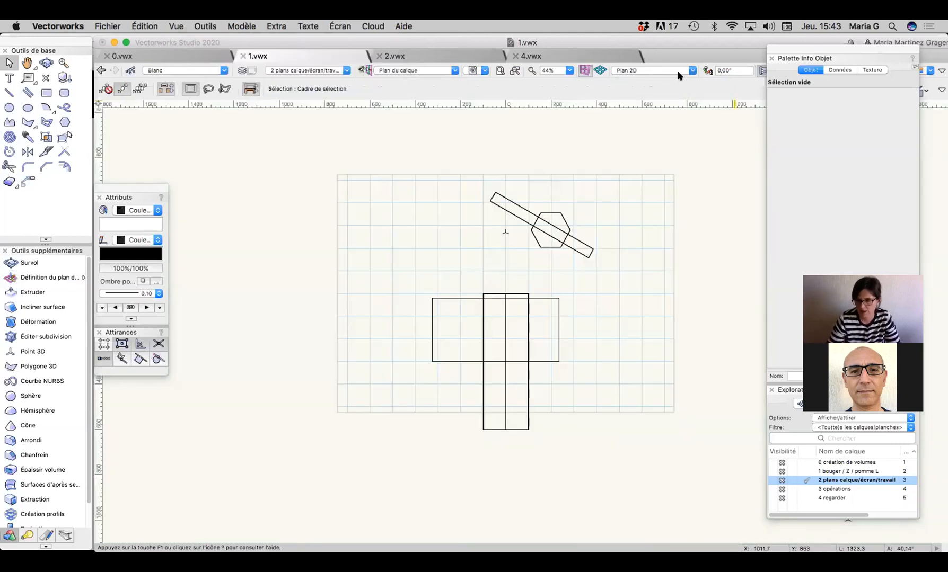
key(6)
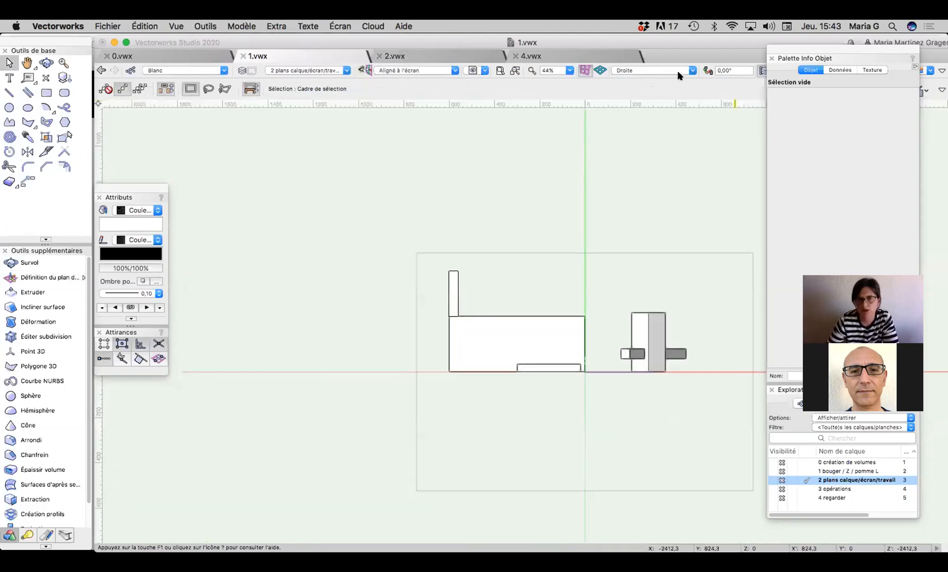
click(638, 339)
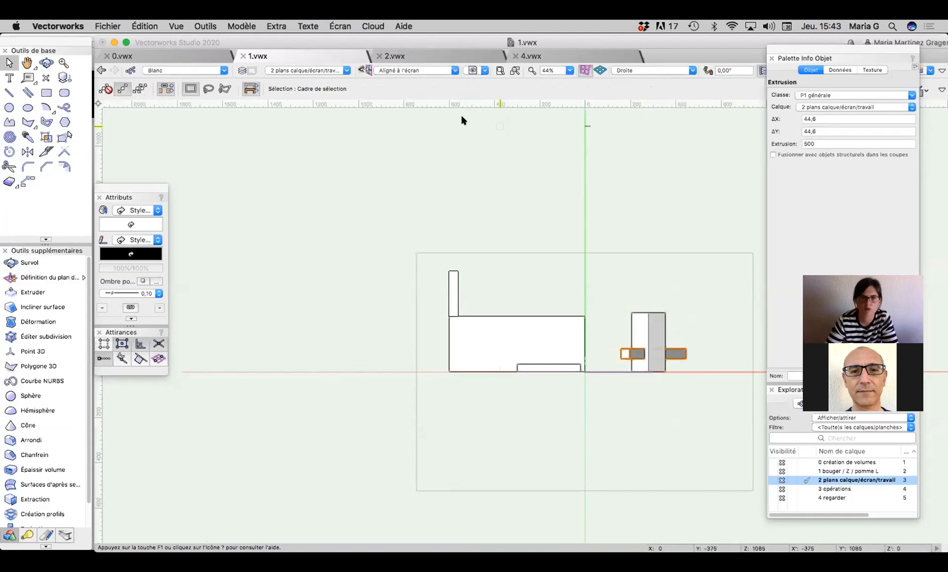
click(29, 277)
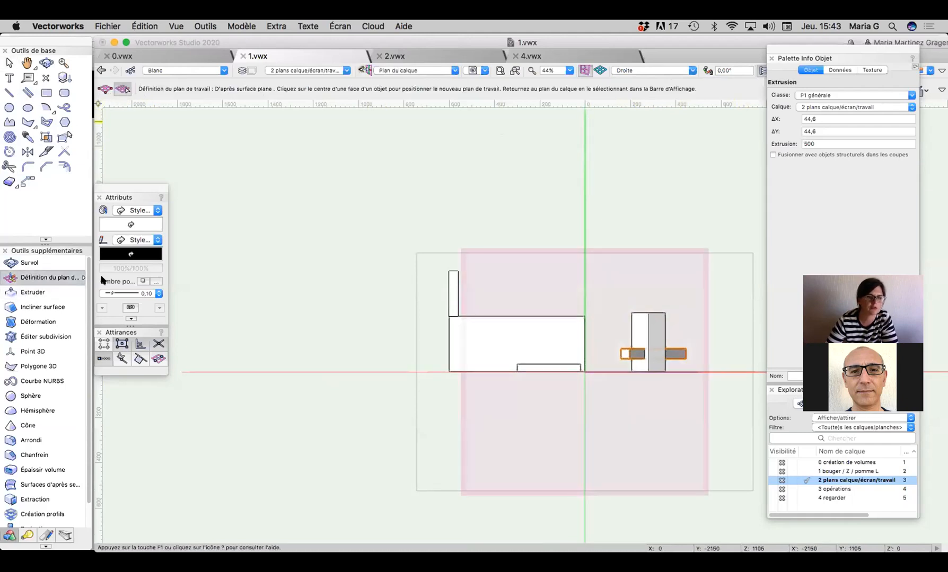
click(640, 330)
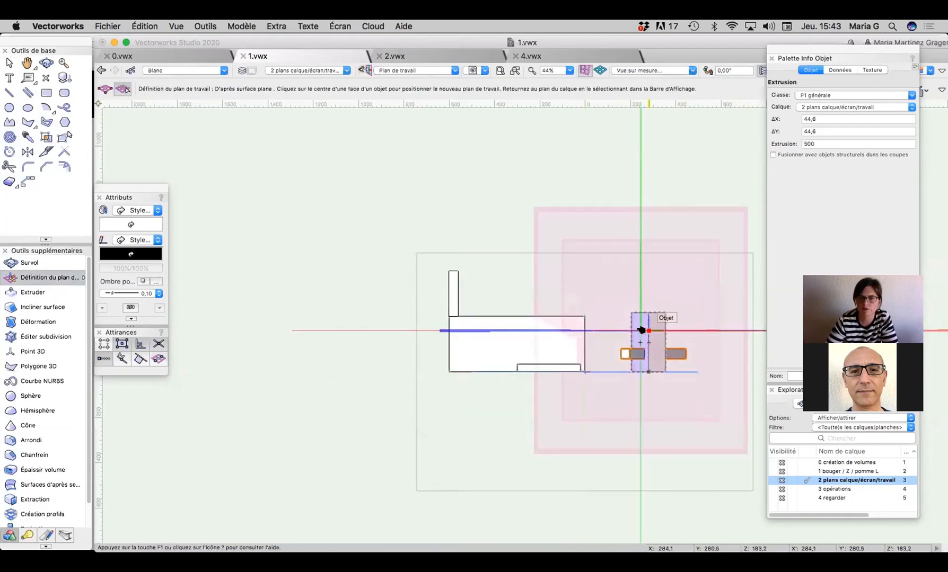
Step: Inspect the scene from the Iso droite view and by orbiting, then undo the view changes
key(3)
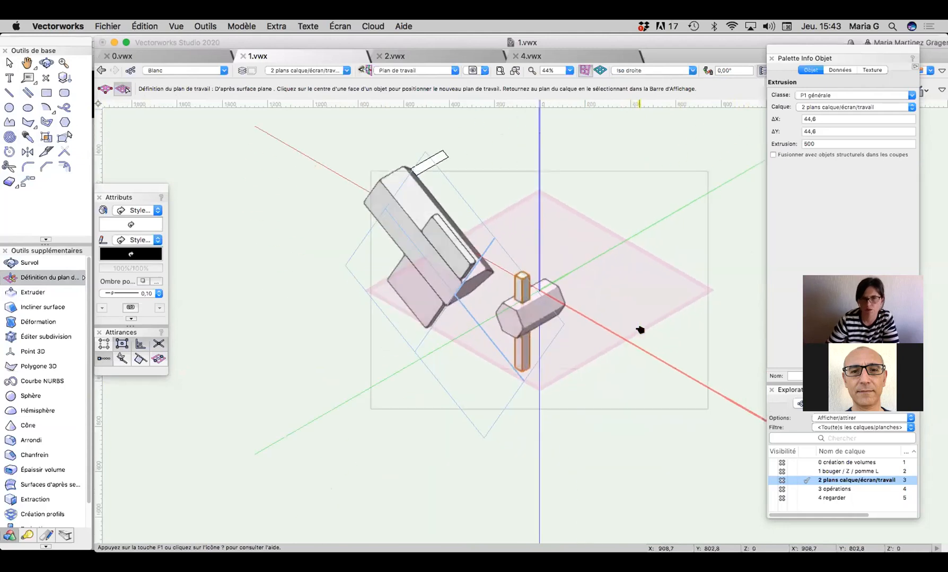
key(6)
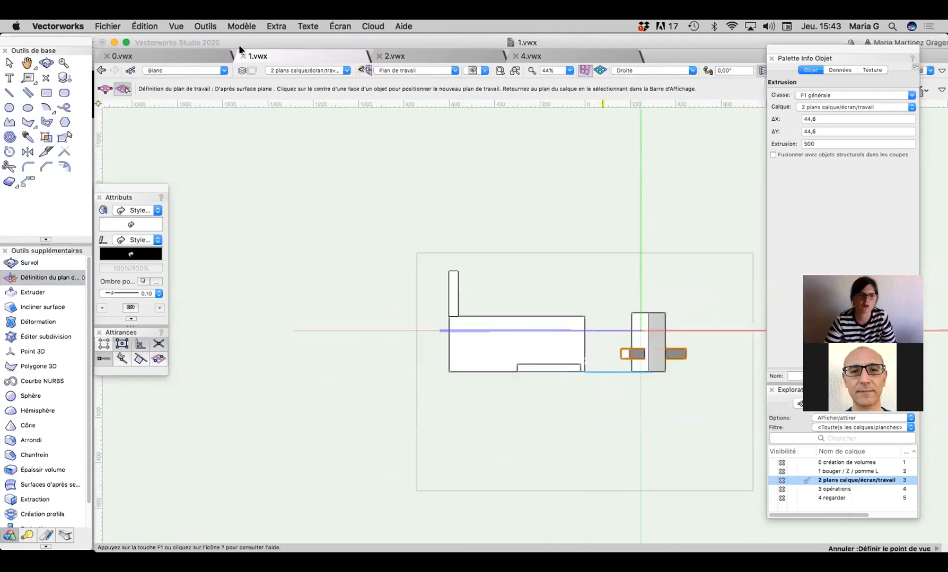
click(46, 62)
drag(491, 330, 596, 377)
key(super+z)
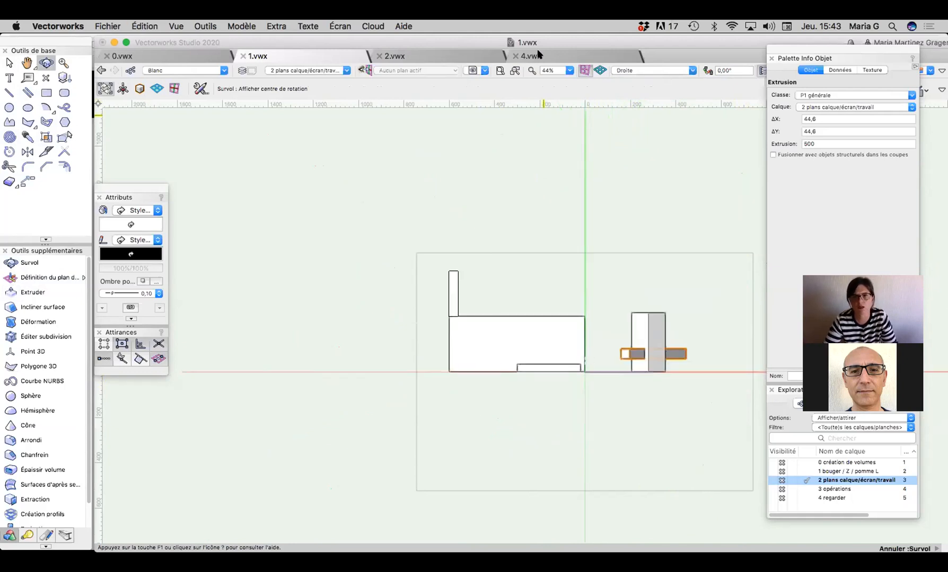
Step: In the Iso droite view, place the working plane on the hexagonal prism's front side face and set the view perpendicular to it
key(0)
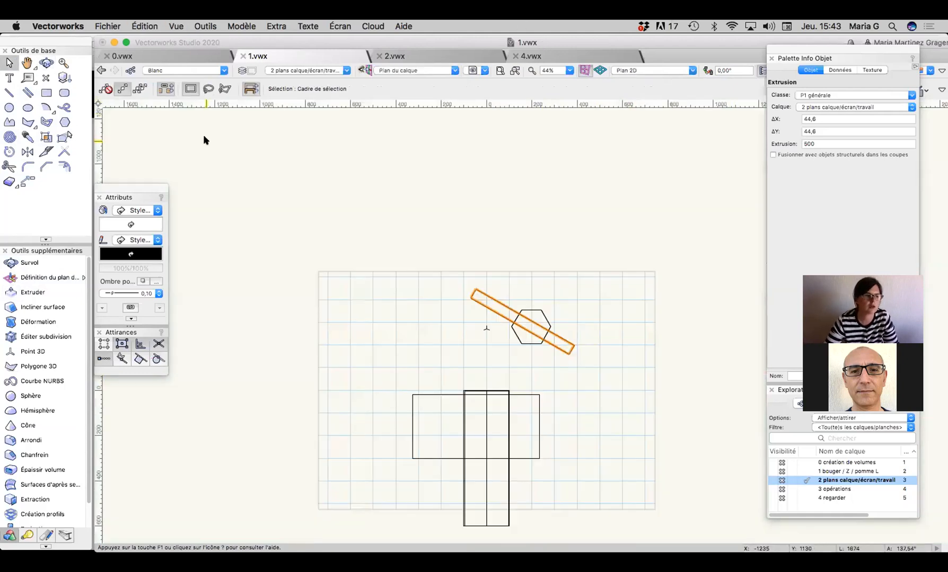
key(3)
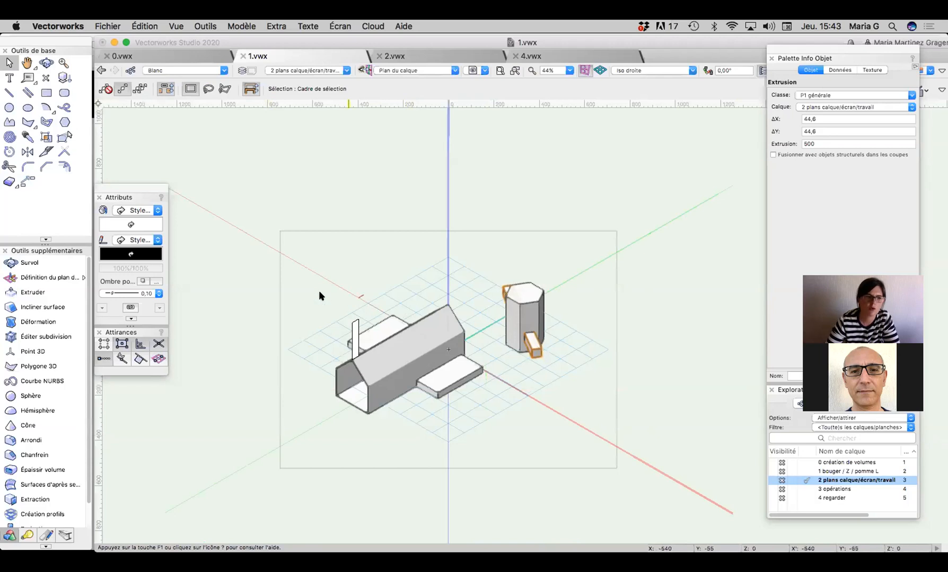
click(43, 277)
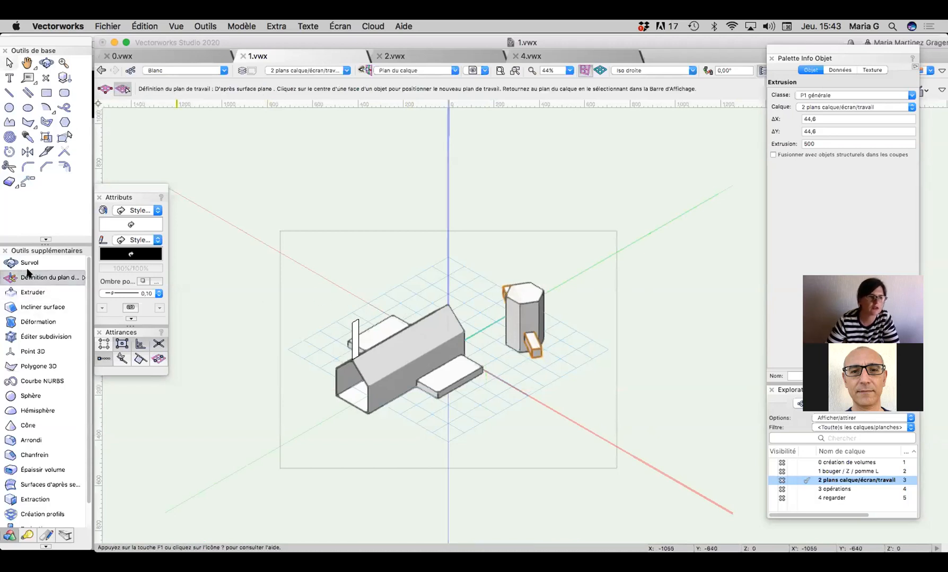
click(528, 317)
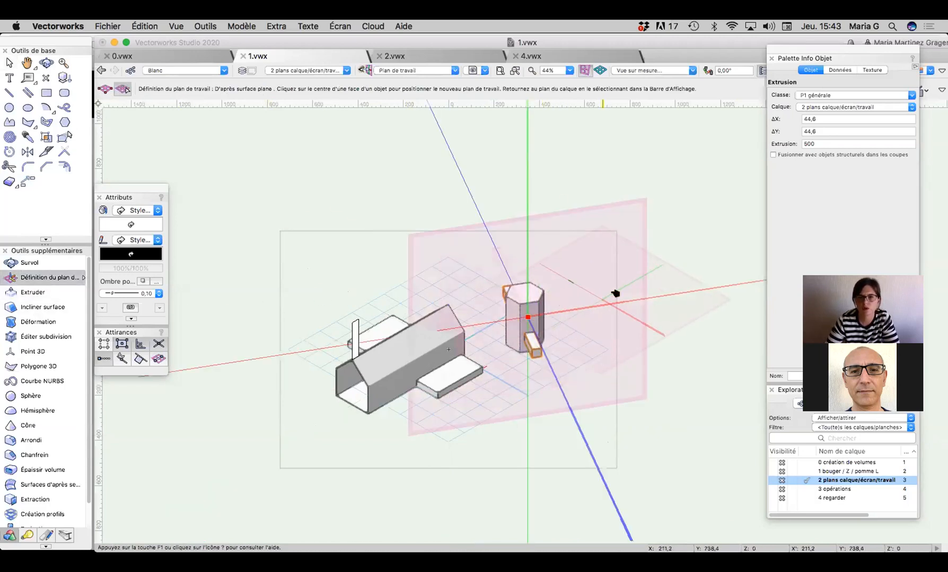
click(174, 27)
click(227, 147)
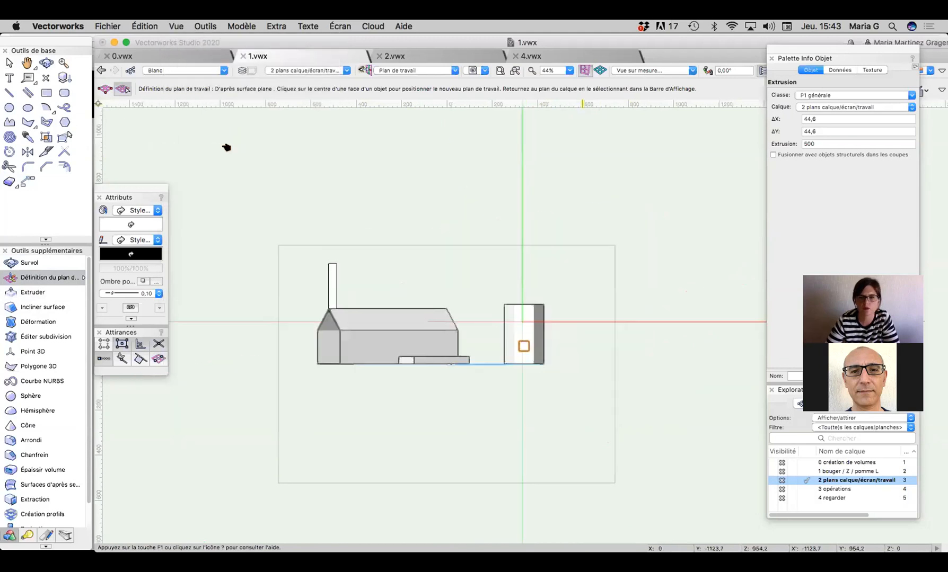
Step: Draw a circle with a radius of about 37.6 on the prism's front face, above the square end of the bar
scroll(518, 329, up, 4)
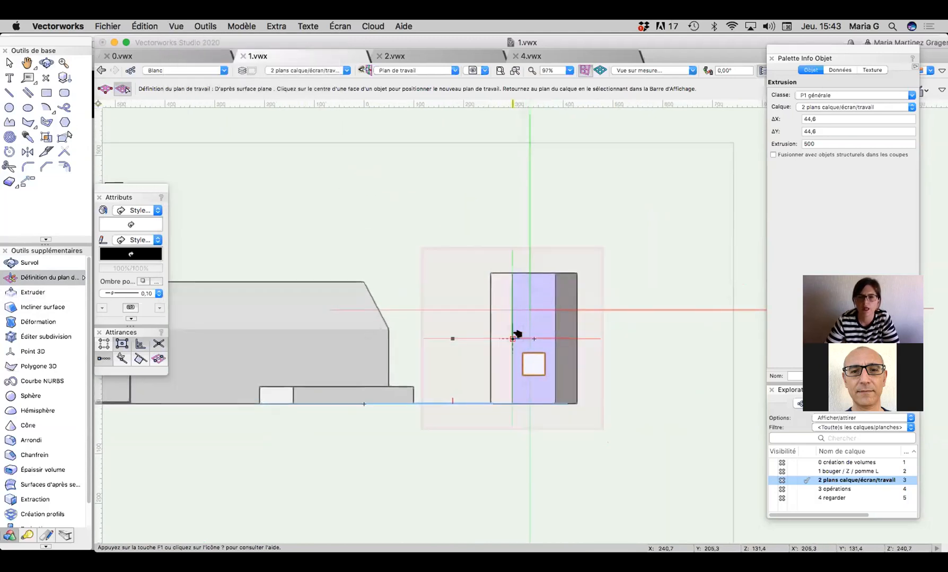
scroll(517, 335, up, 1)
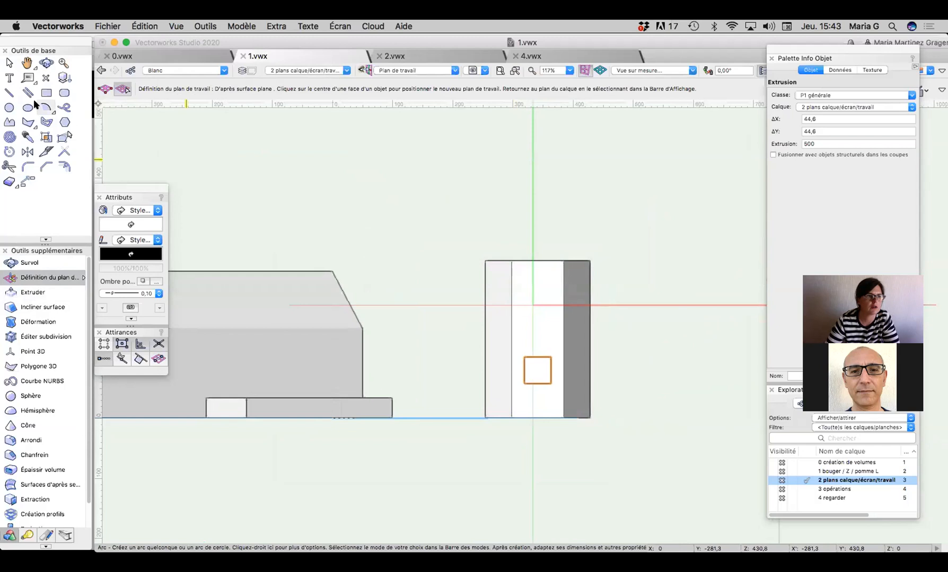
click(9, 107)
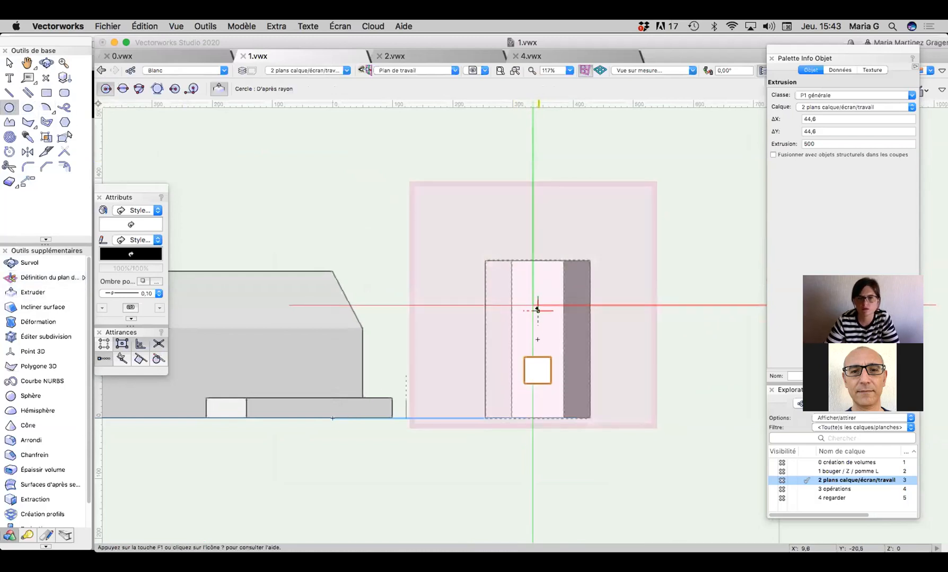
scroll(538, 310, up, 1)
click(535, 316)
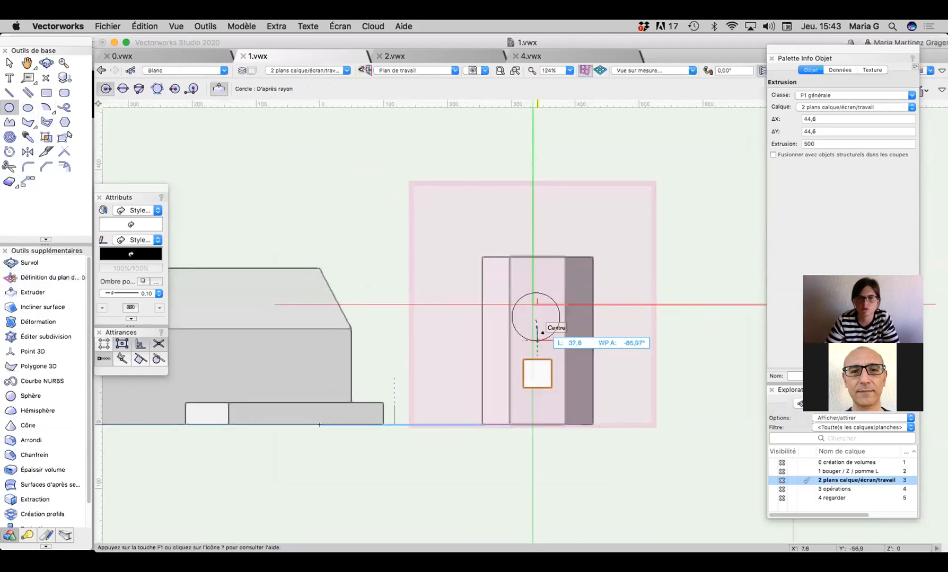
click(537, 340)
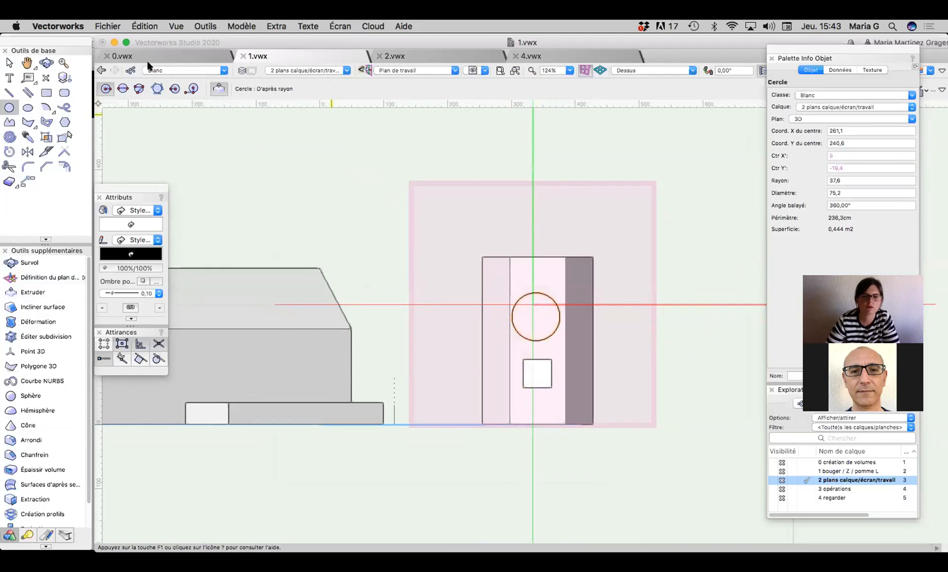
Step: Create a tapered extrusion (Extrusion conique) from the circle with height -100 and angle 12°
click(274, 26)
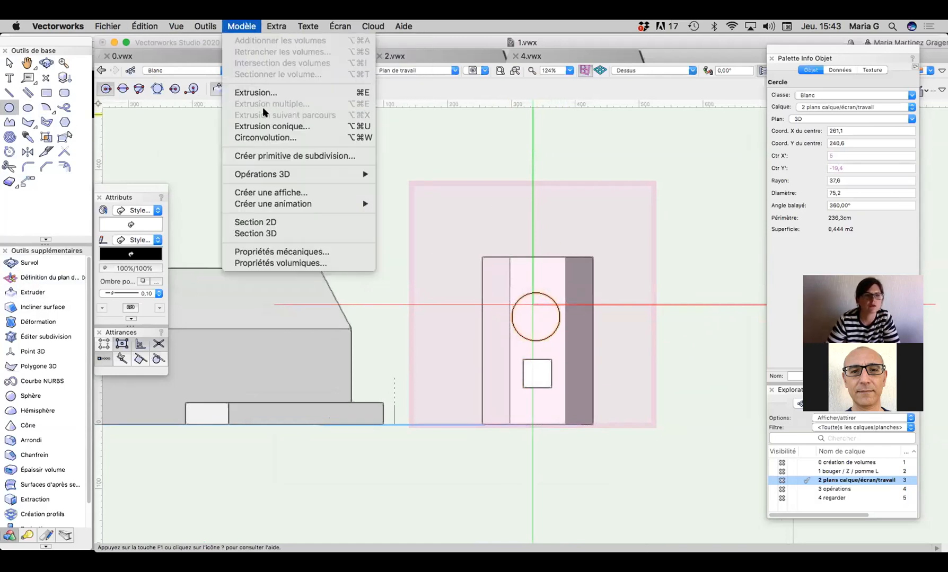
click(268, 124)
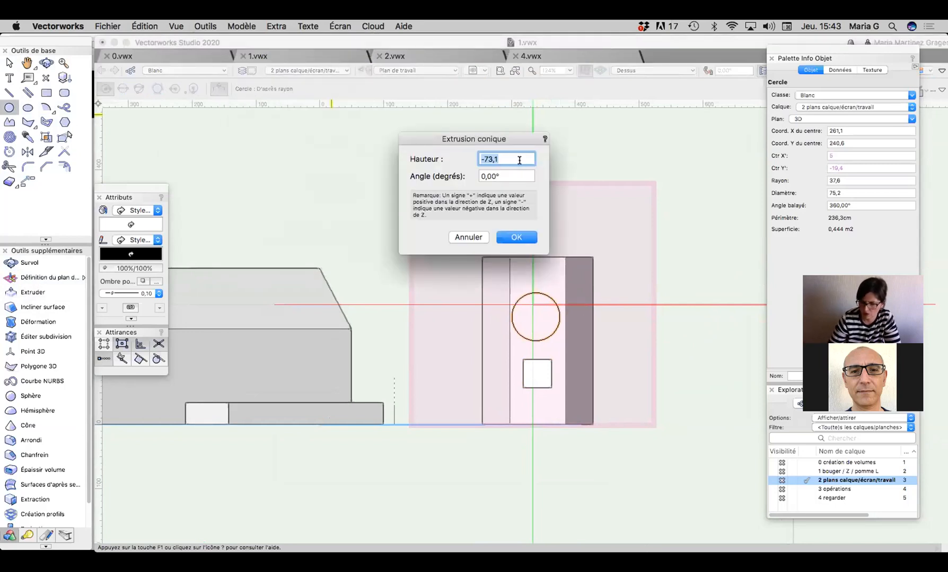
text(-100)
click(504, 175)
text(12)
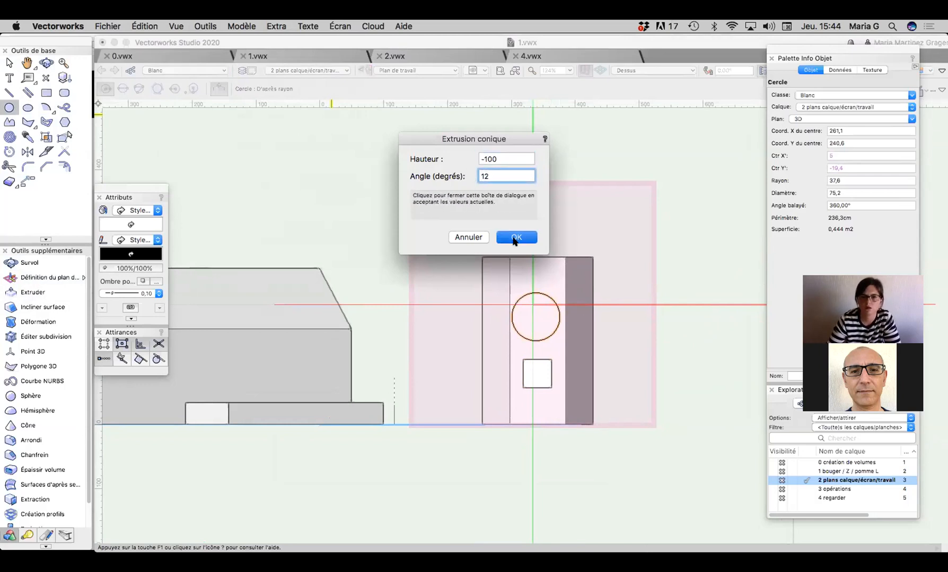
click(515, 237)
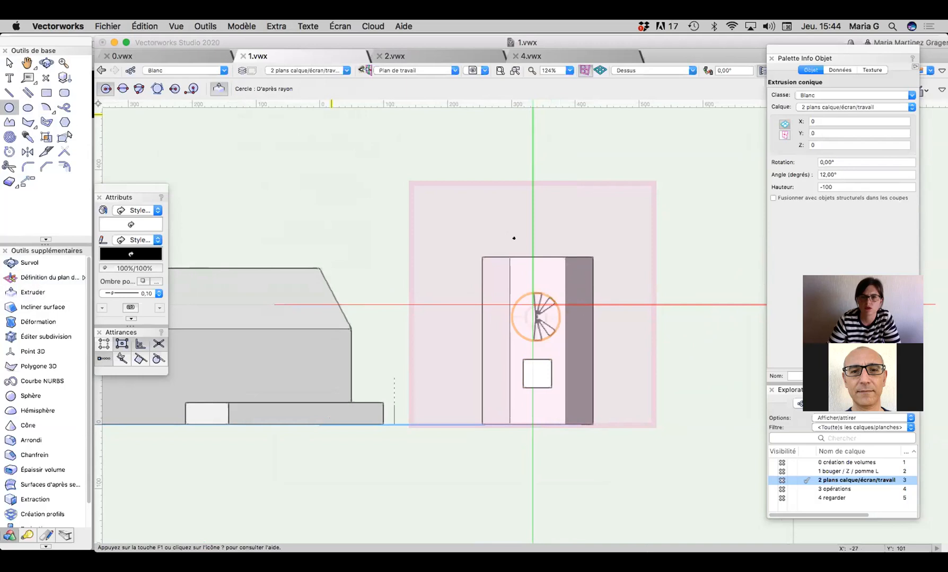
click(46, 62)
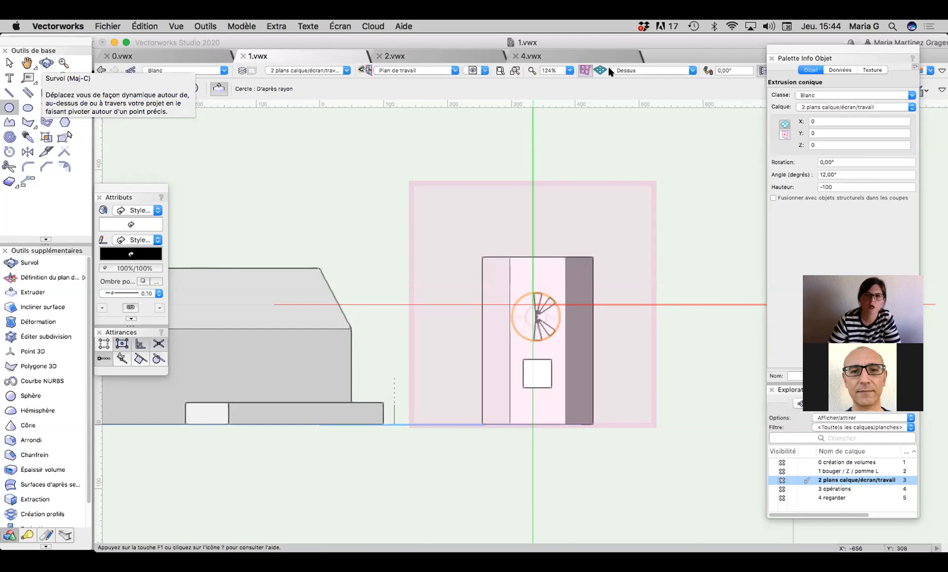
click(630, 70)
click(650, 96)
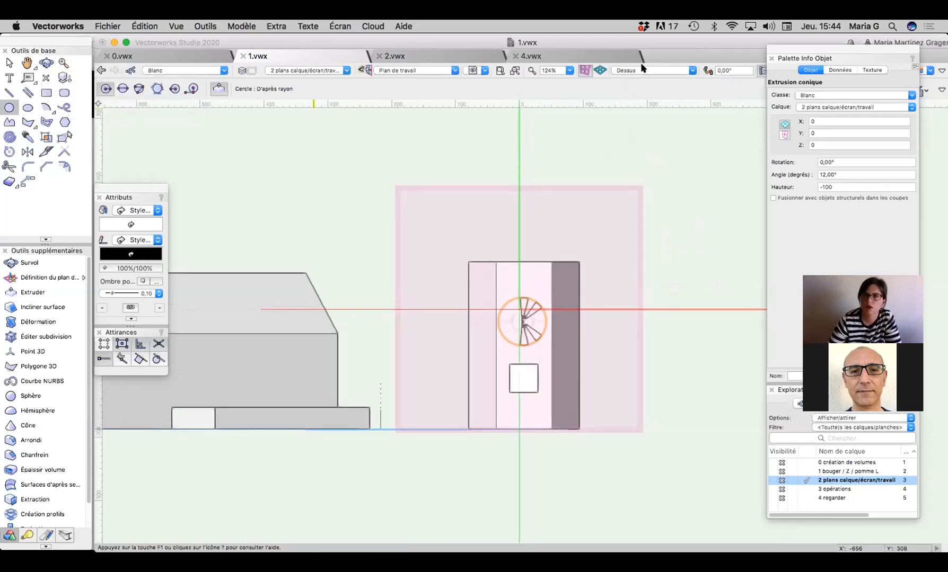
click(642, 69)
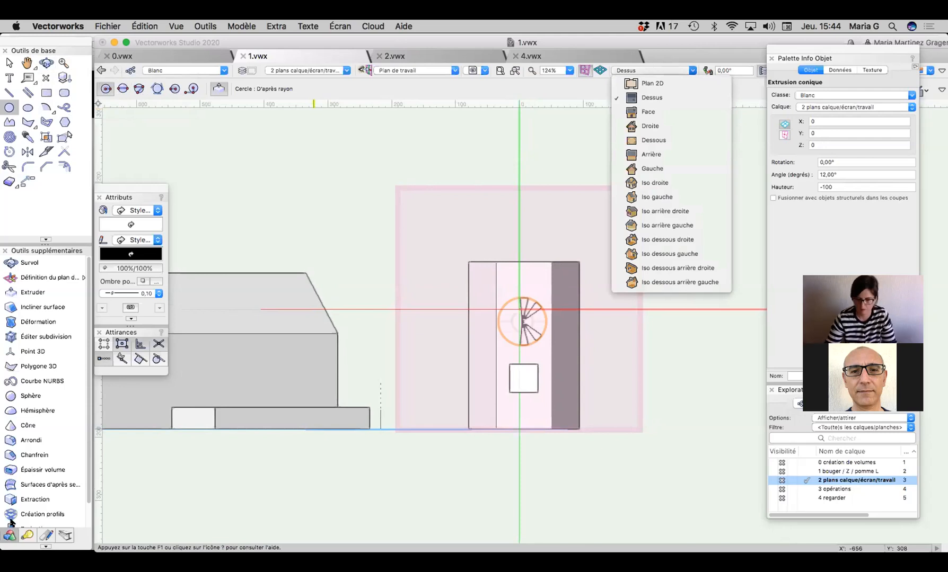
click(330, 167)
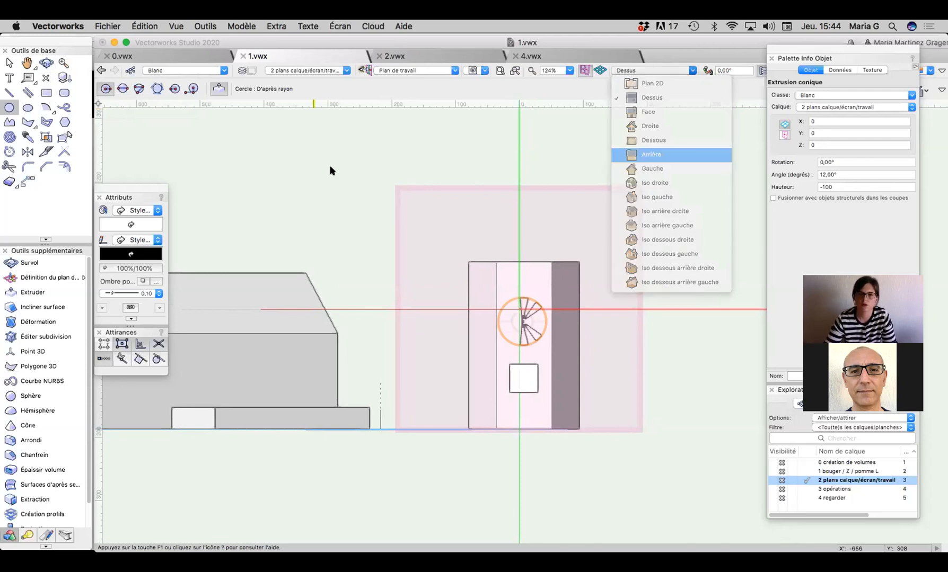
Step: In the Plan 2D view, move the long diagonal bar out of the hexagonal prism
key(super+5)
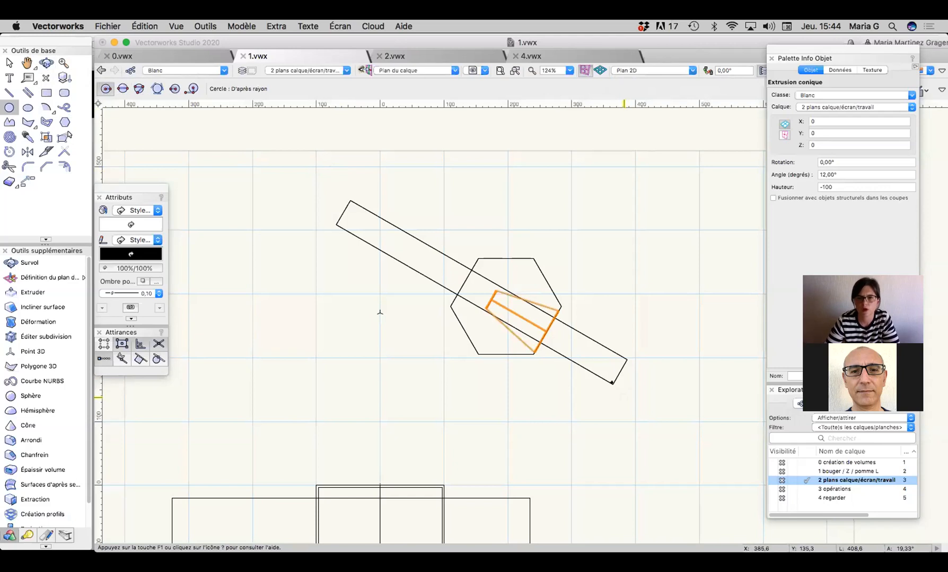
click(12, 63)
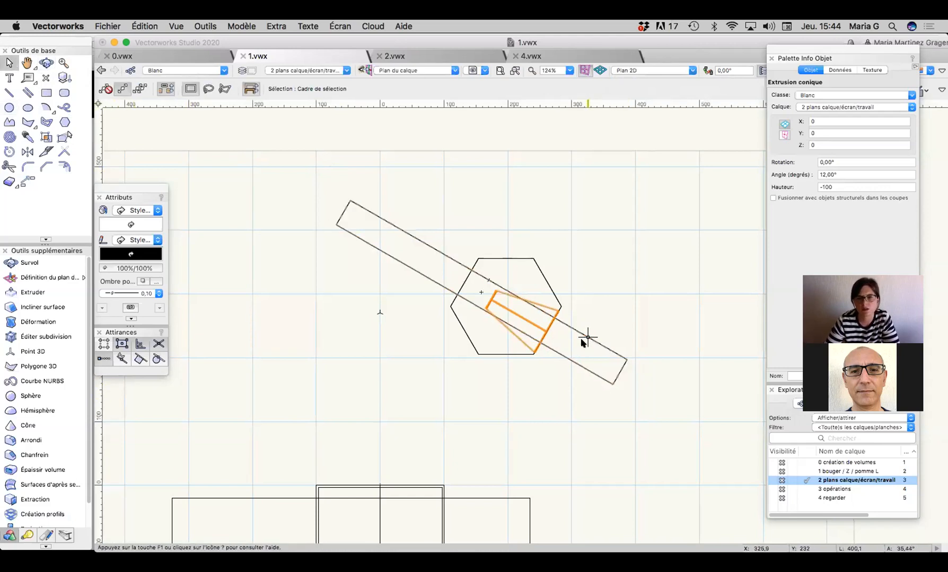
drag(584, 335, 457, 381)
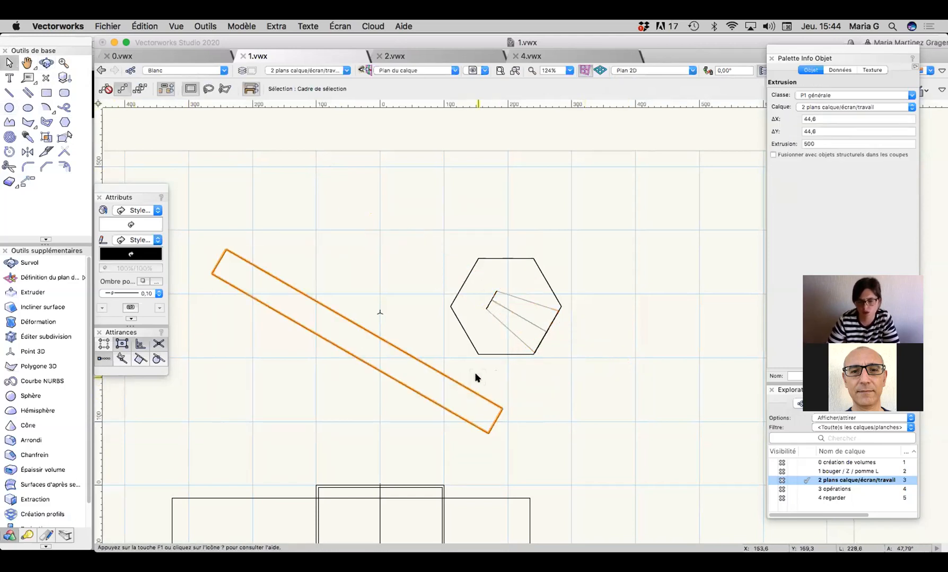
Step: Delete the long diagonal bar and inspect the tapered extrusion on the hexagonal prism's side face in 3D
key(Delete)
click(517, 336)
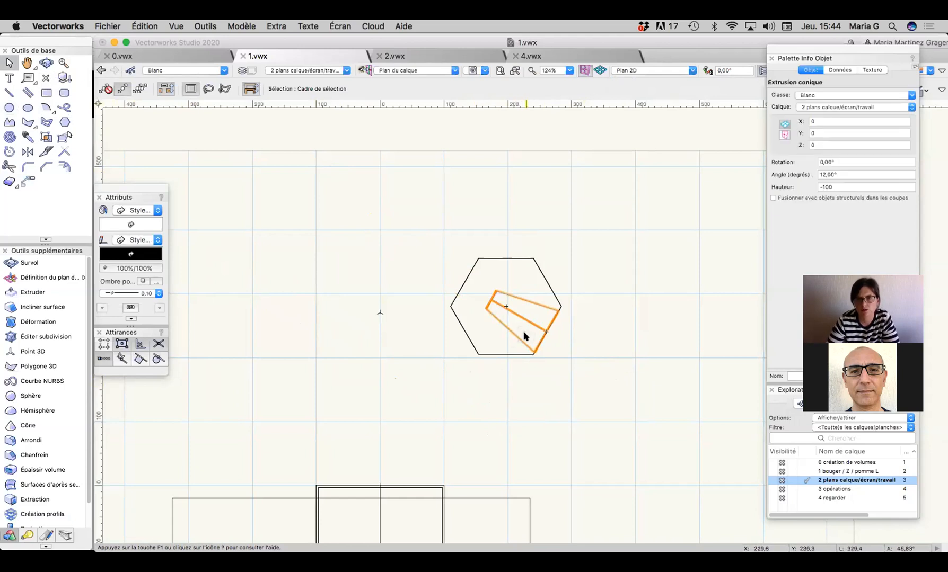
key(shift+c)
drag(448, 295, 600, 360)
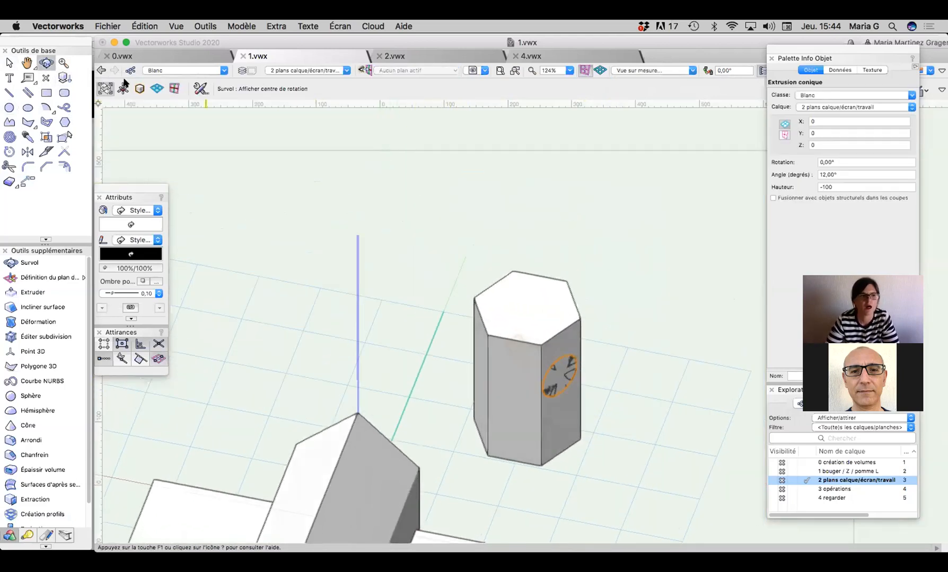
Step: In the Dessus view, move the tapered extrusion outward so its wide end protrudes from the hexagonal prism's side face
key(5)
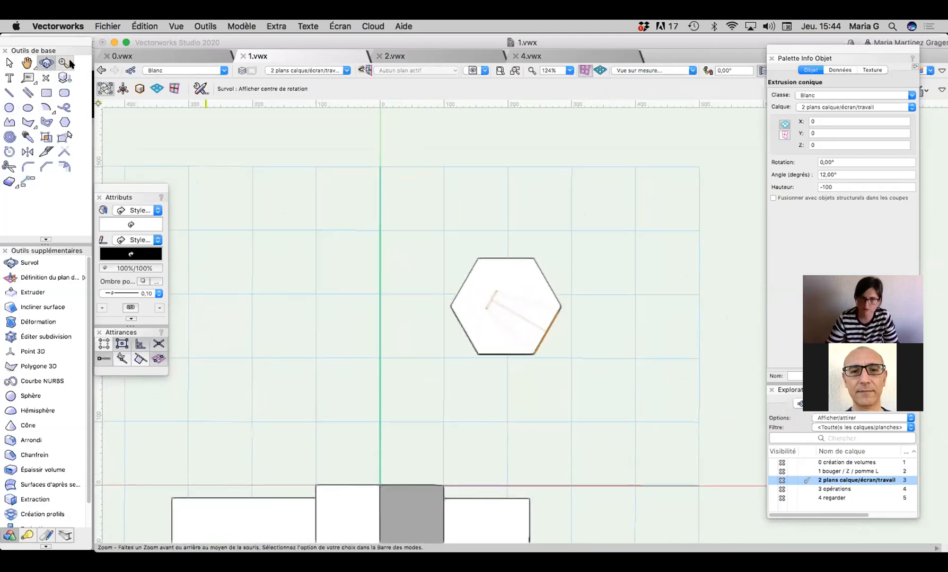
click(9, 62)
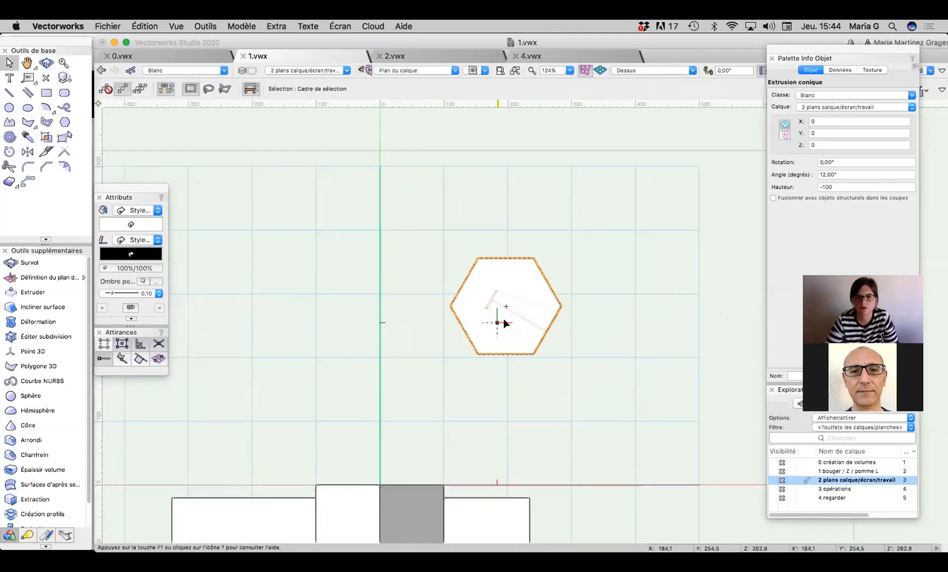
scroll(585, 290, up, 1)
scroll(585, 291, up, 5)
click(391, 303)
drag(428, 289, 410, 280)
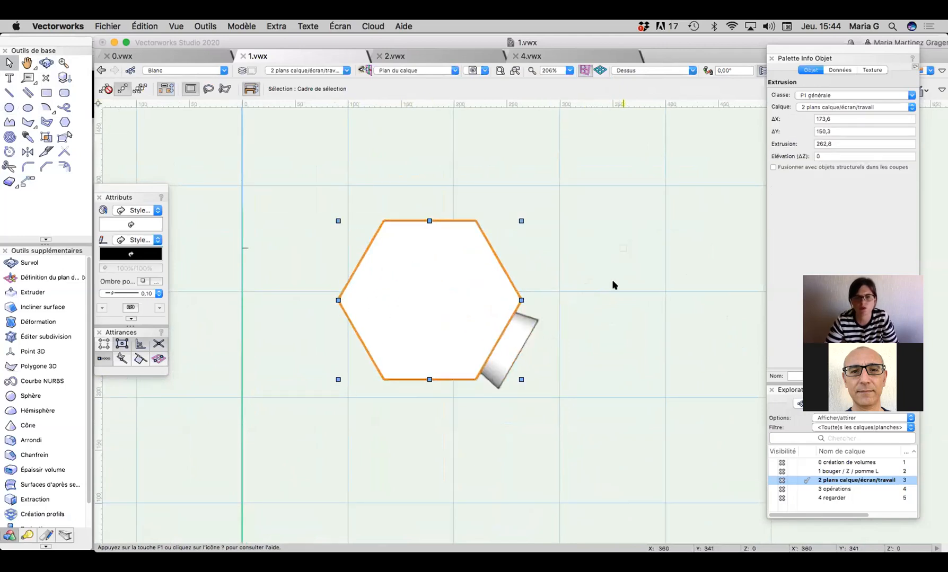
Step: Delete the thin upright volume standing beside the house-shaped volume
click(46, 65)
drag(391, 349, 370, 209)
scroll(377, 496, down, 5)
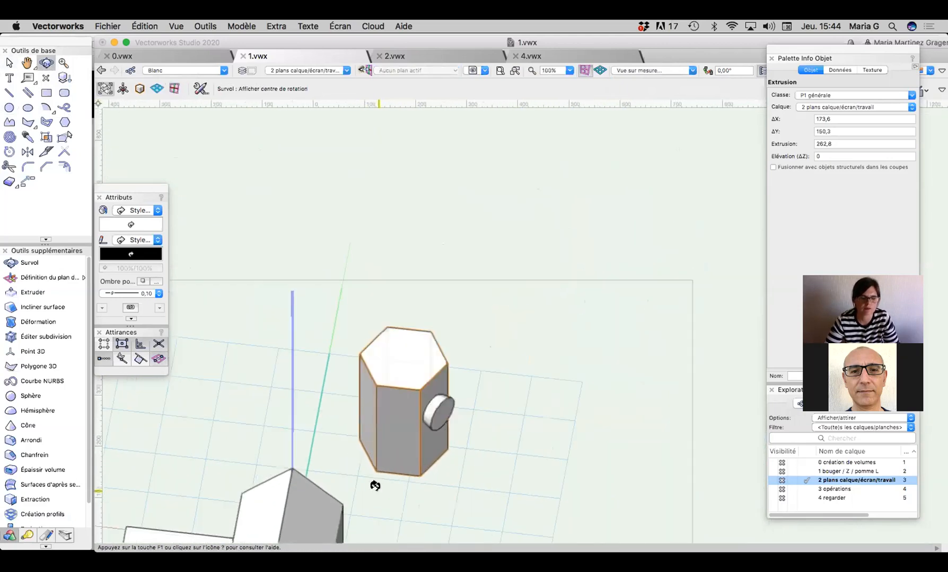
middle_drag(350, 483, 401, 355)
drag(413, 391, 343, 334)
click(9, 63)
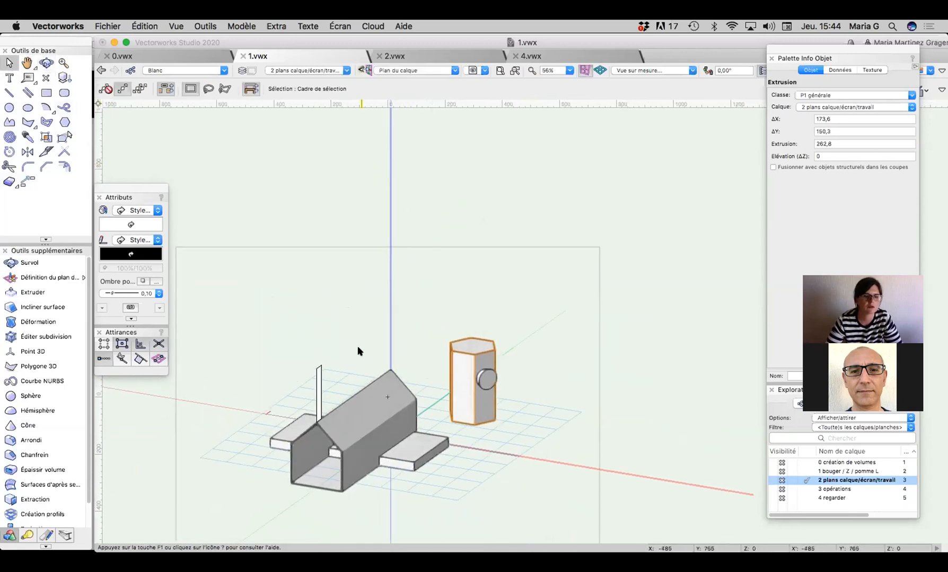
click(316, 389)
key(Delete)
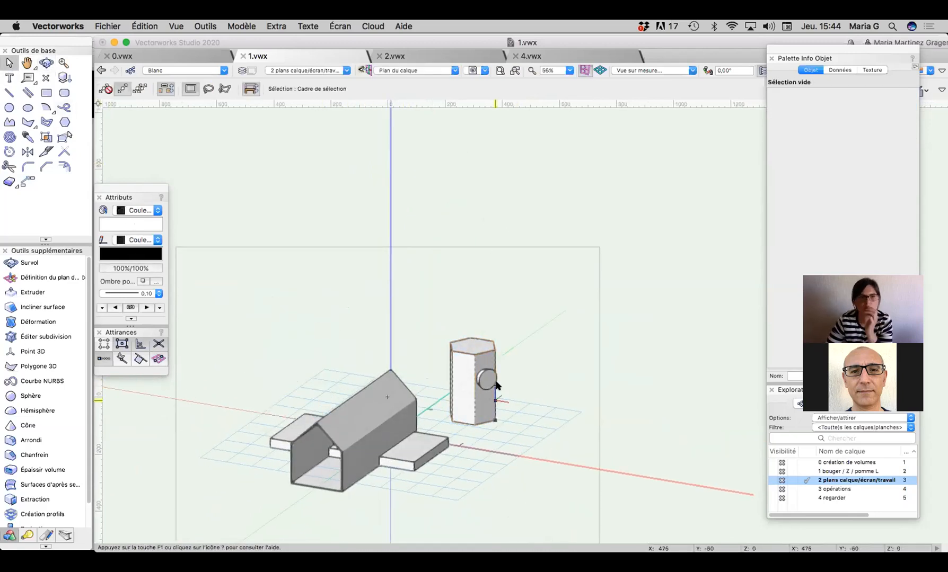
Step: Subtract the tapered extrusion from the hexagonal prism with Retrancher les volumes, enabling Conserver objets soustraits
click(250, 26)
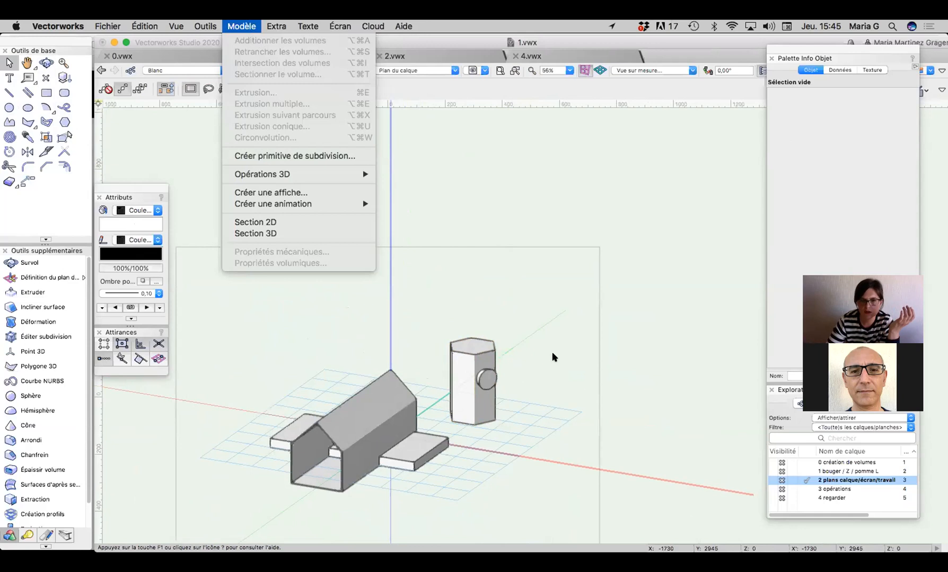
click(503, 342)
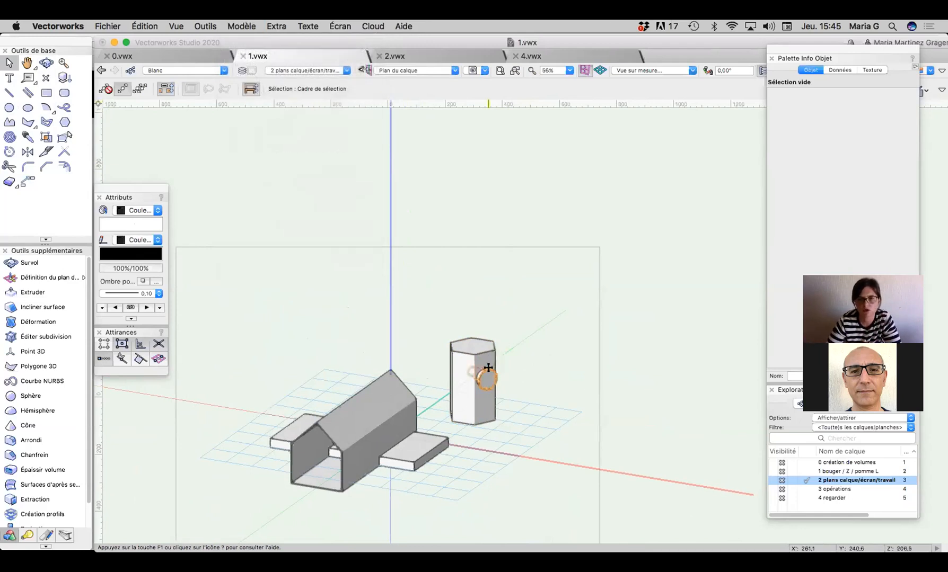
click(489, 348)
shift+click(488, 349)
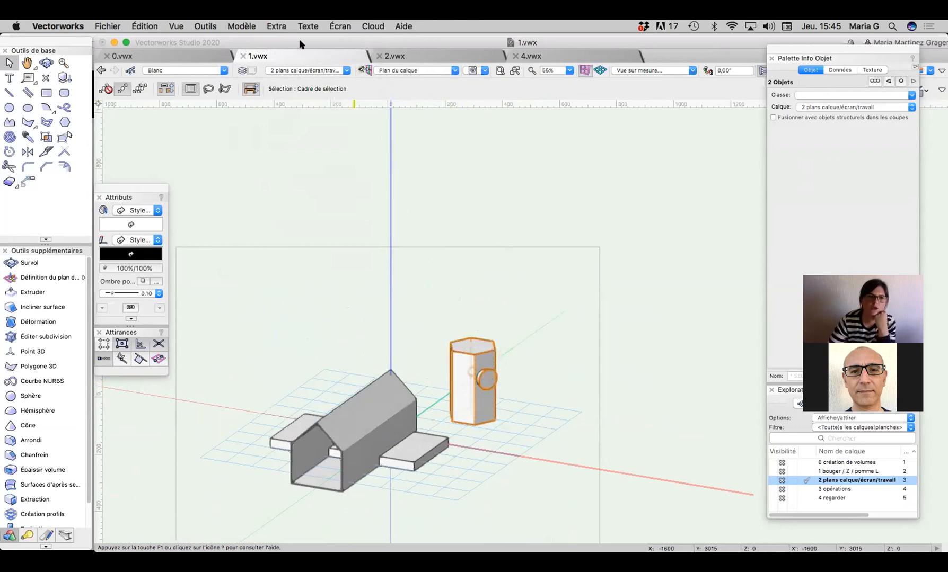
click(243, 26)
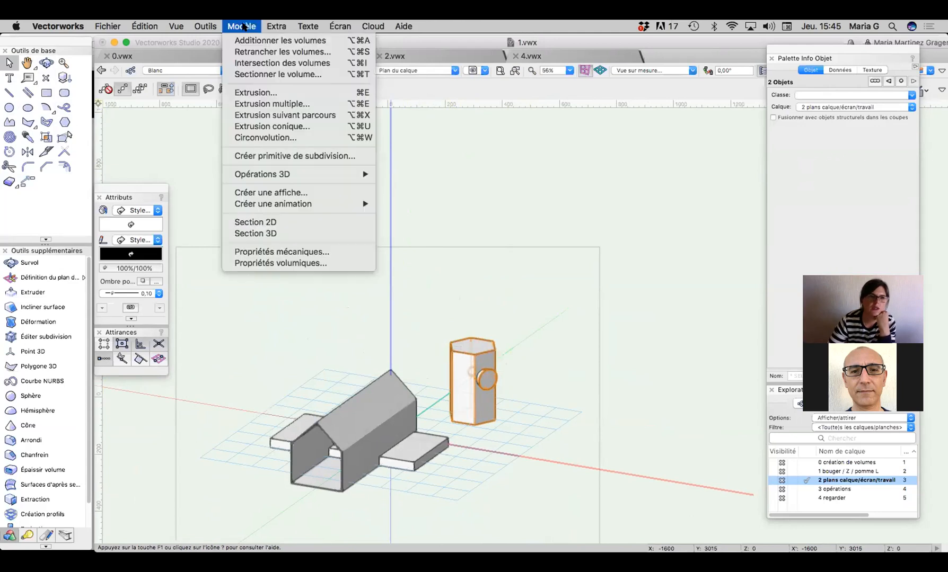
click(258, 51)
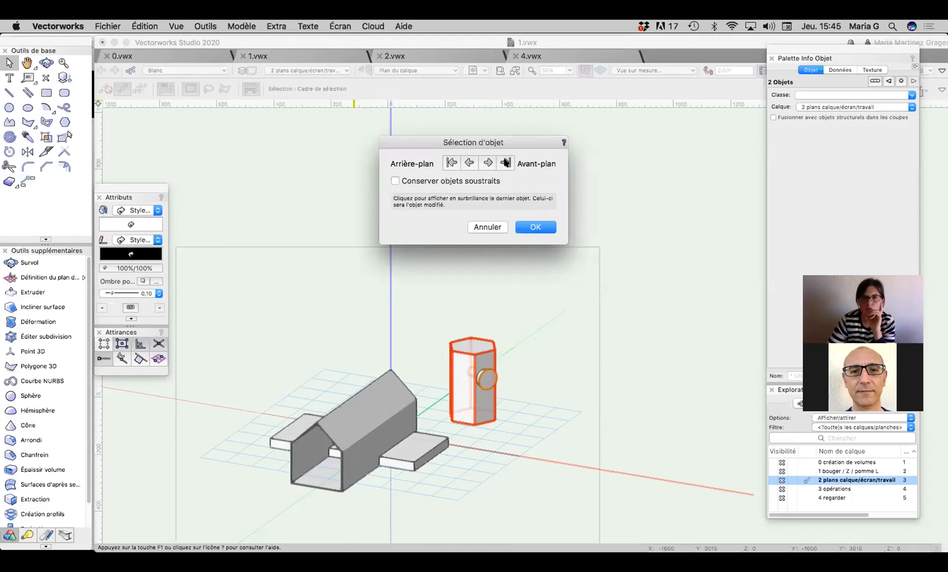
click(487, 163)
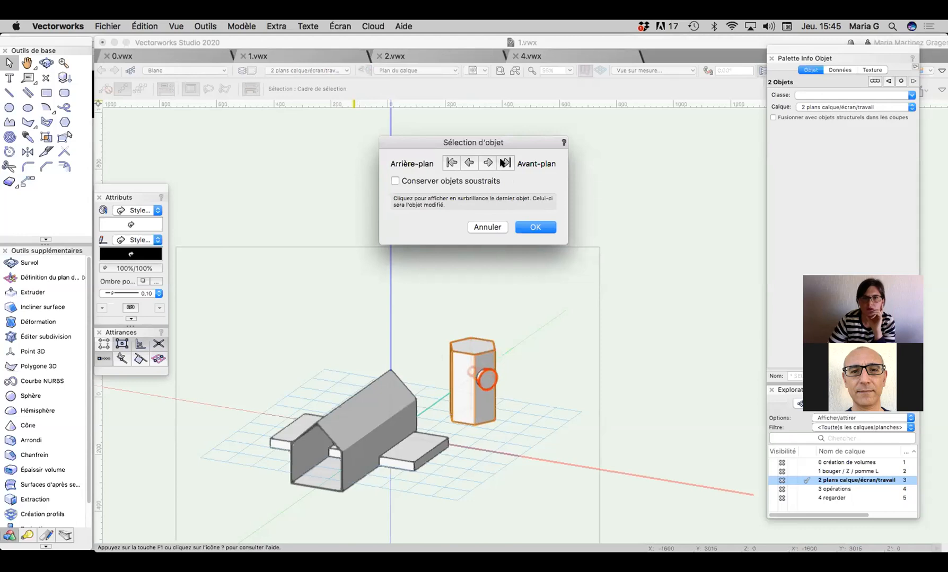
click(505, 162)
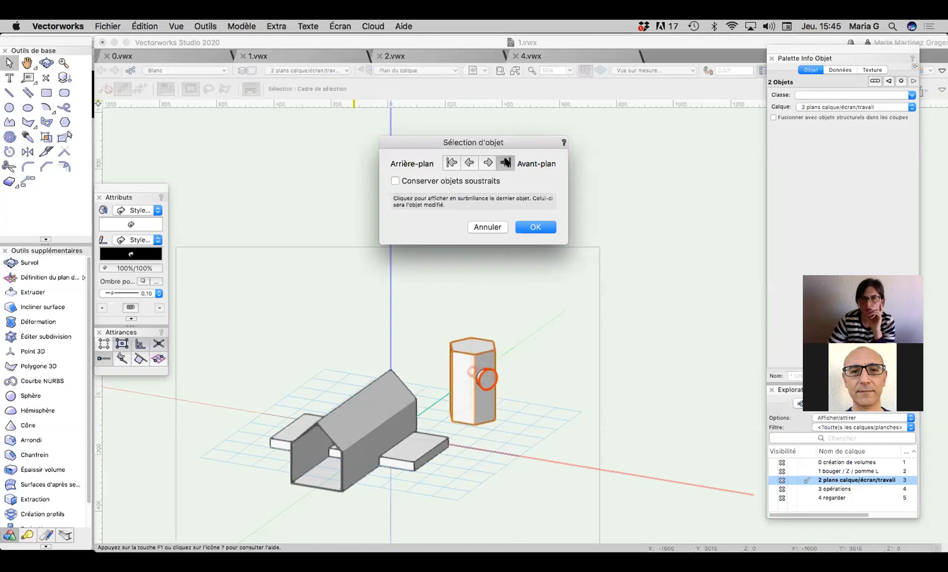
click(470, 163)
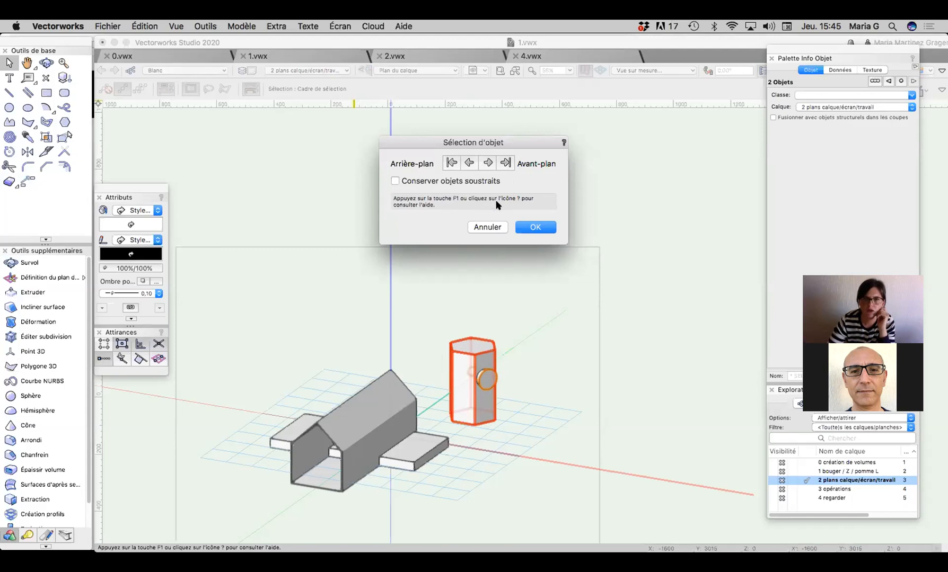
click(450, 181)
click(547, 229)
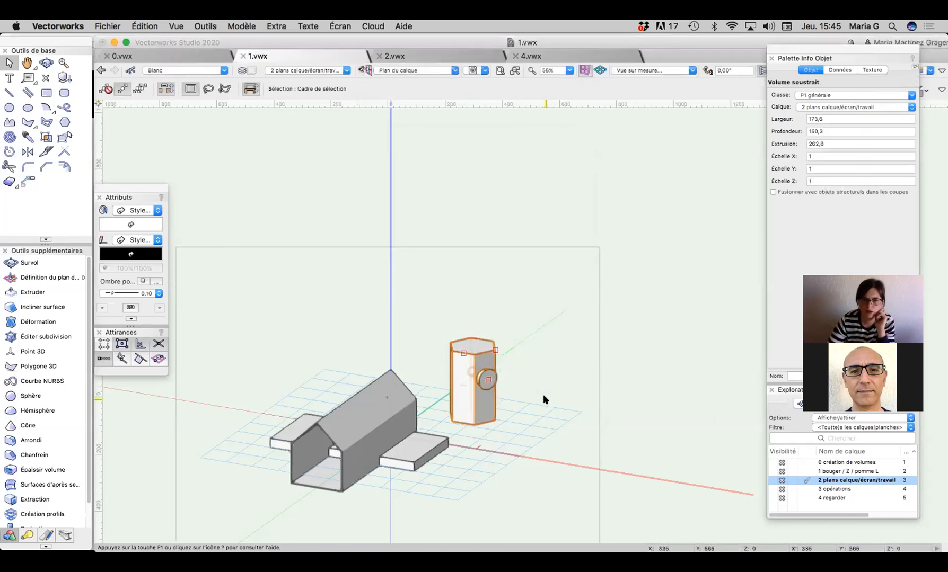
Step: Move the retained tapered extrusion out of the hexagonal prism to expose the hole in its side face
drag(486, 378, 572, 404)
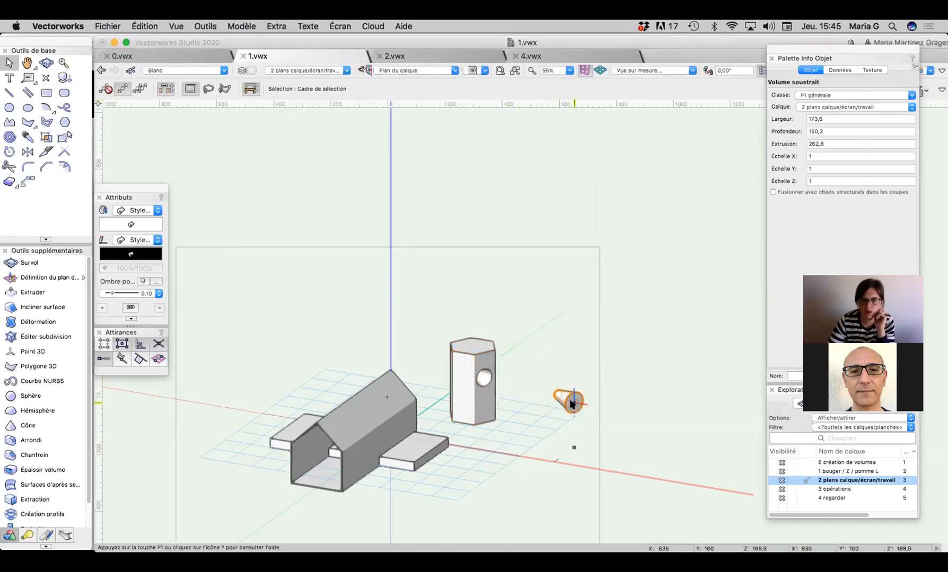
click(48, 64)
drag(397, 300, 561, 415)
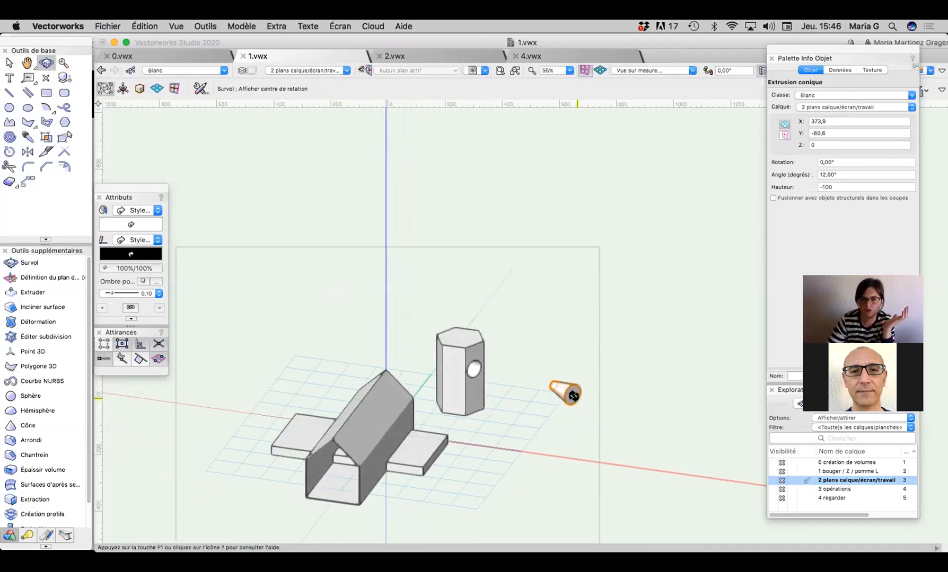
click(9, 62)
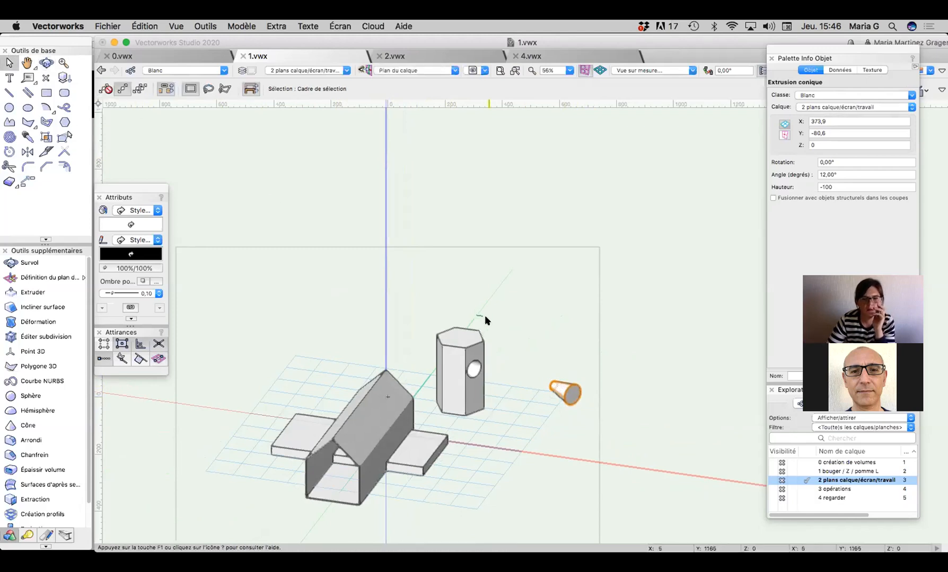
Step: Move the pierced hexagonal prism onto the flat slab beside the house-shaped volume, checking its height in the Face view
drag(546, 356, 607, 385)
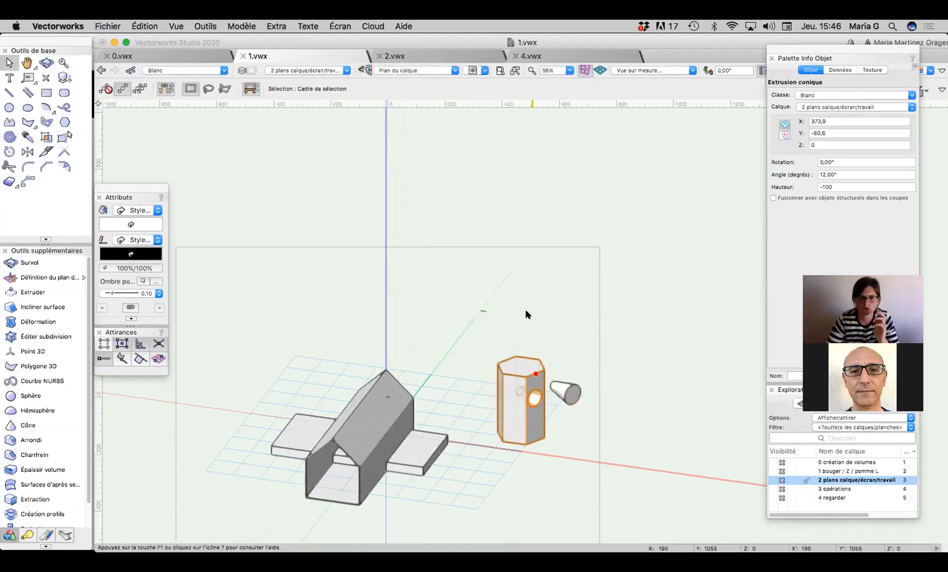
click(633, 71)
click(645, 105)
click(572, 310)
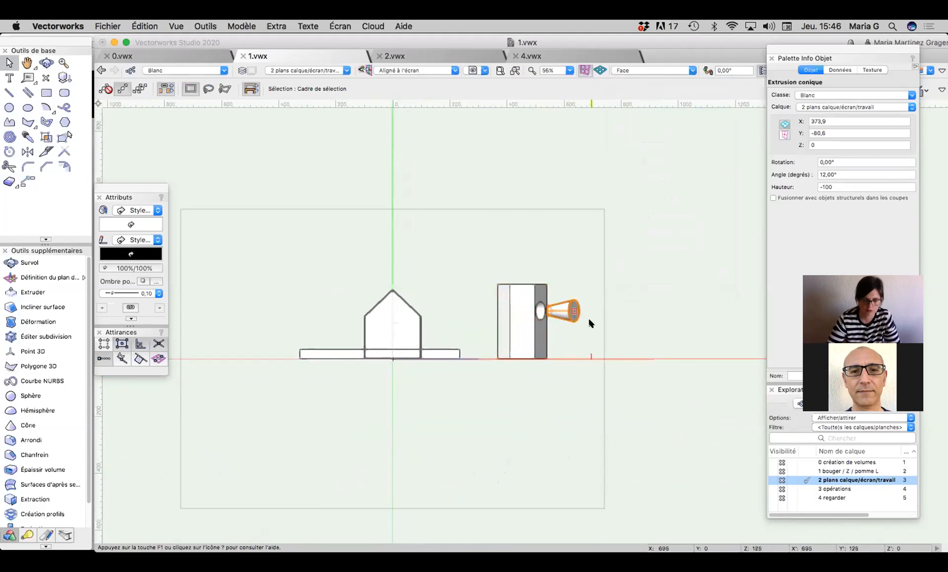
click(534, 300)
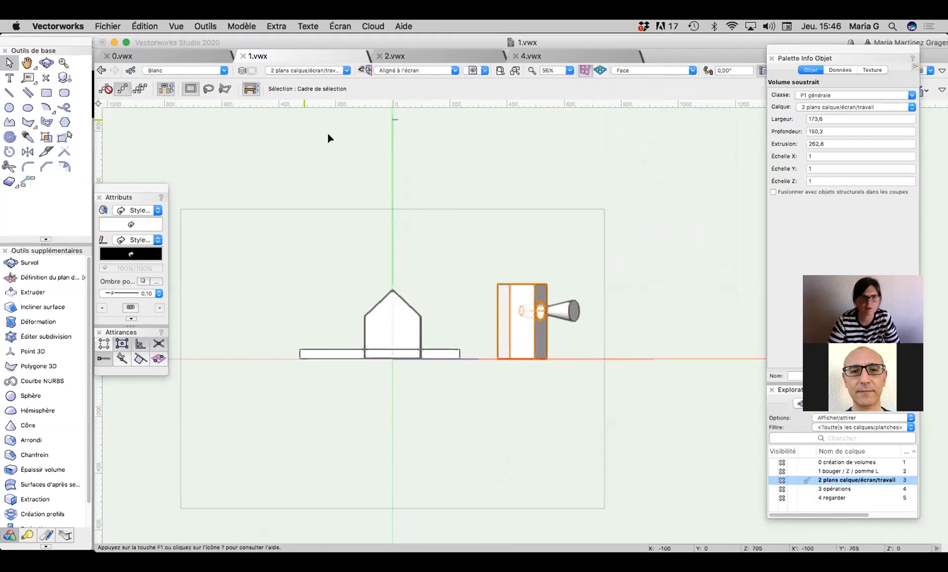
click(46, 63)
drag(497, 271, 369, 337)
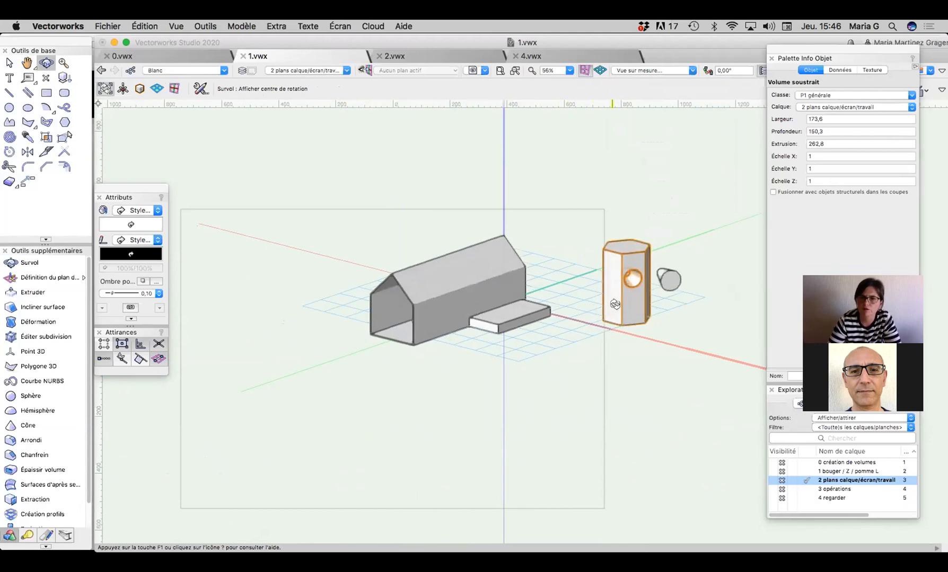
click(9, 63)
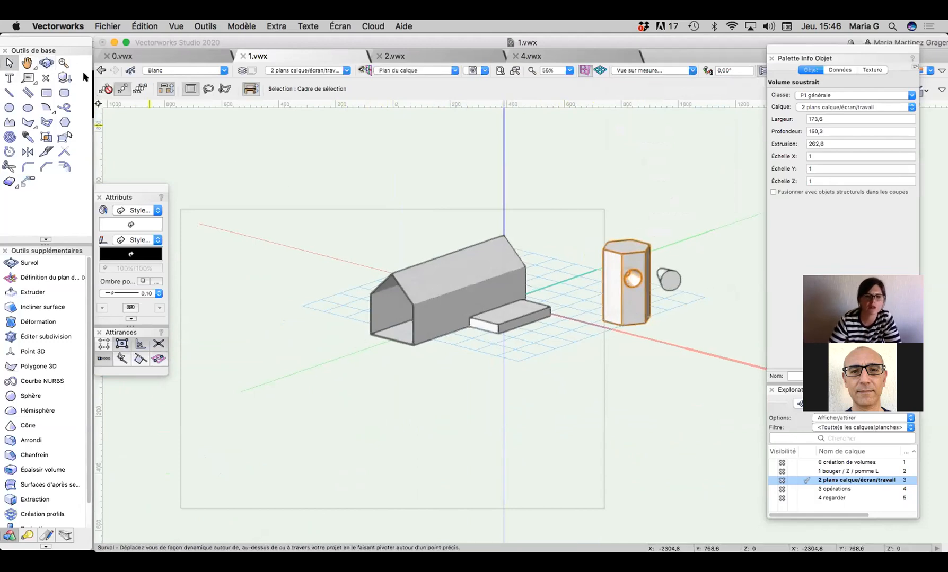
drag(600, 318, 494, 312)
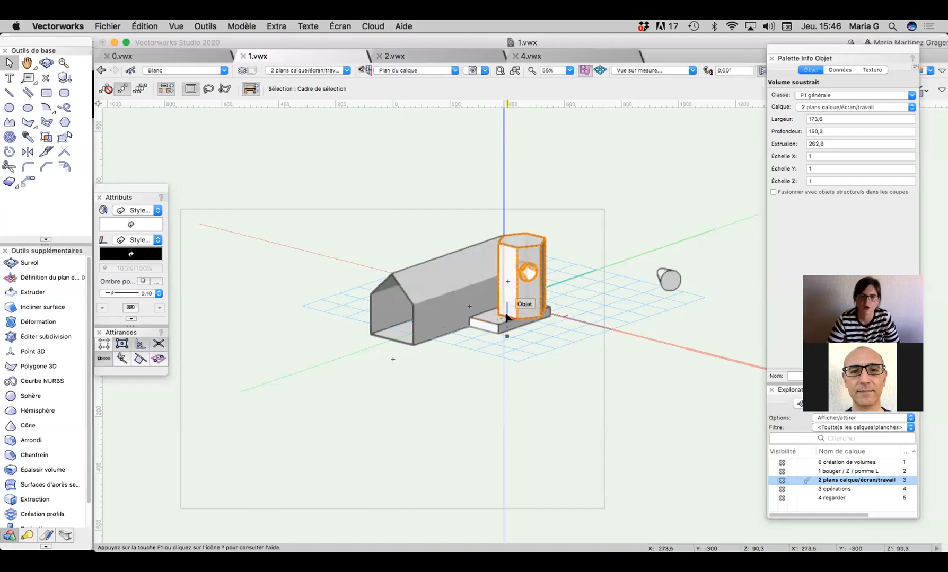
scroll(507, 297, up, 5)
drag(509, 355, 434, 408)
scroll(639, 294, down, 4)
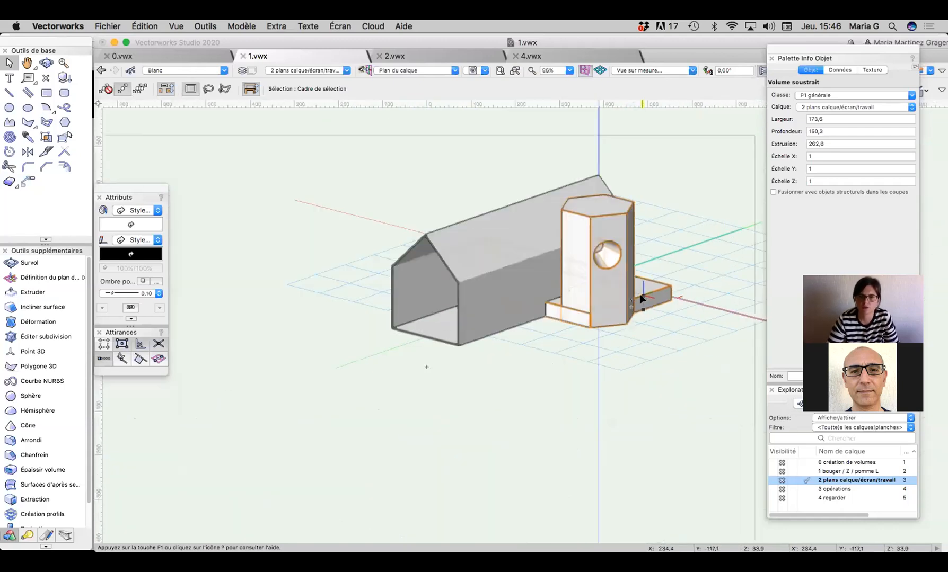
Step: Merge the house-shaped volume, the flat slab and the pierced prism into one solid with Additionner les volumes
click(653, 285)
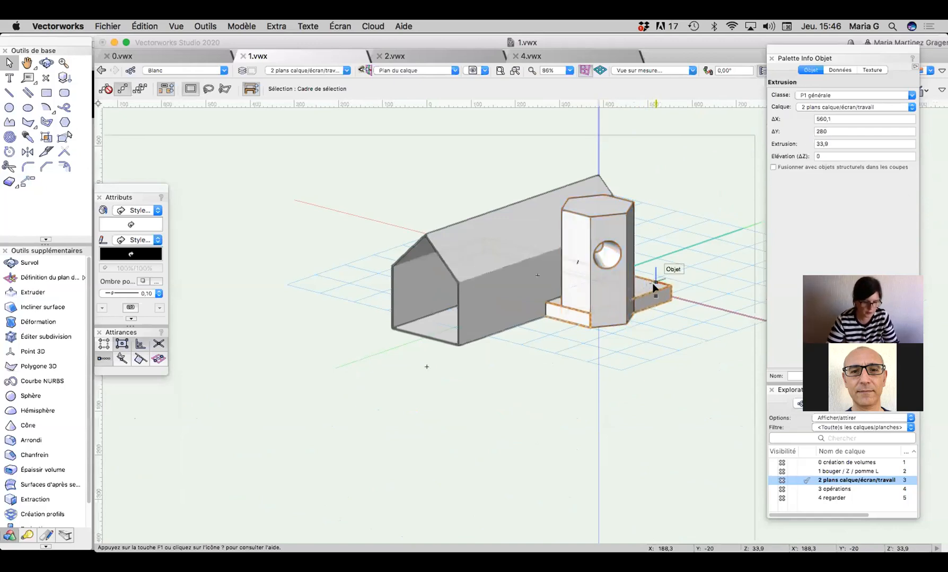
key(x)
key(x)
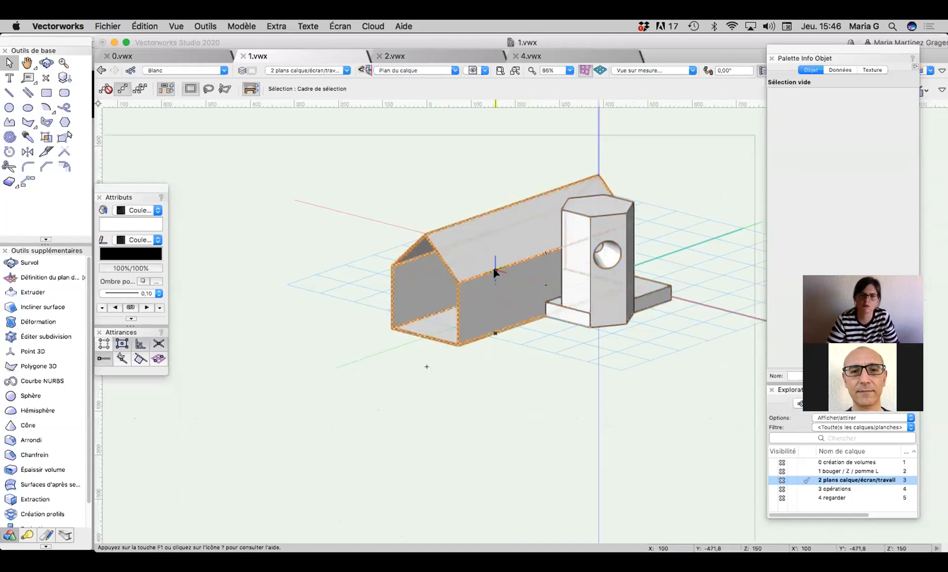
drag(299, 129, 726, 414)
click(245, 26)
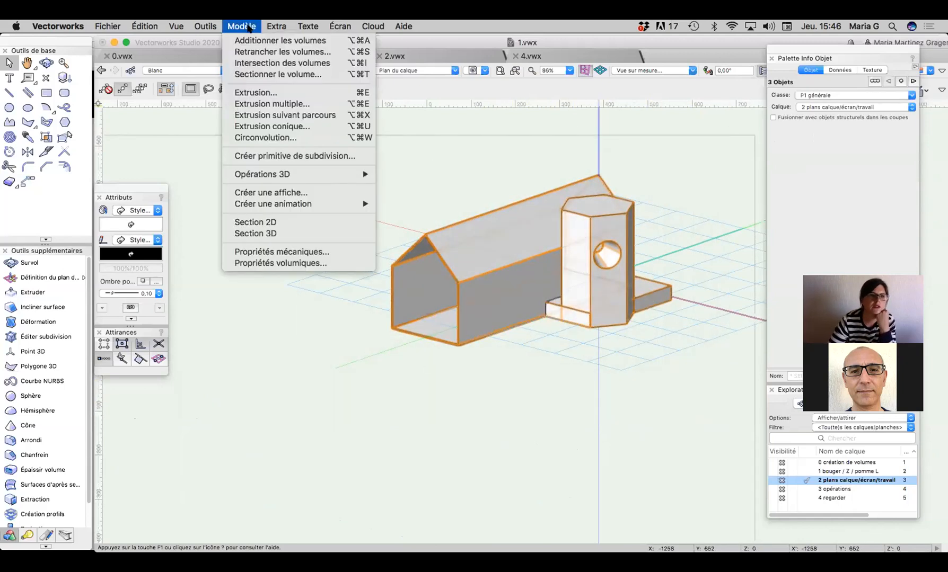
click(256, 40)
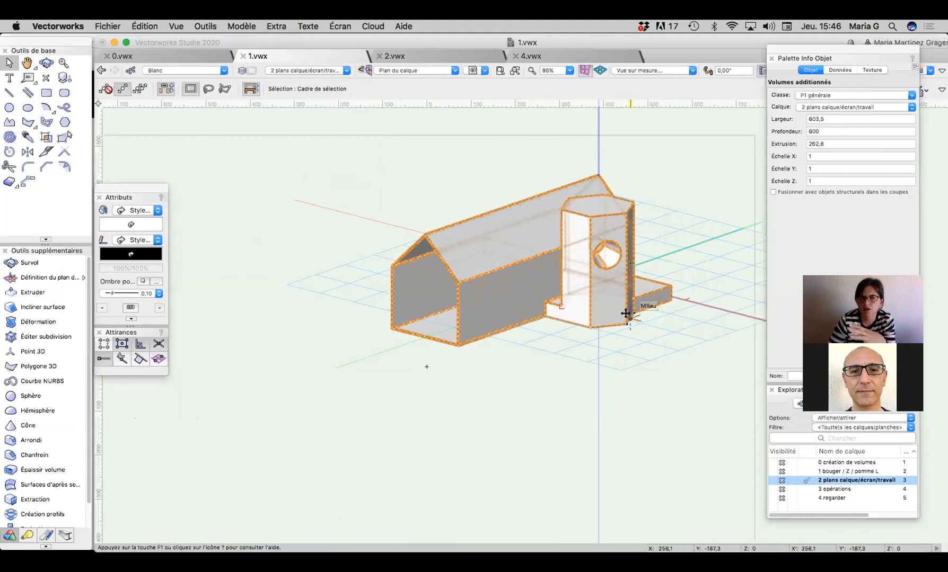
click(46, 63)
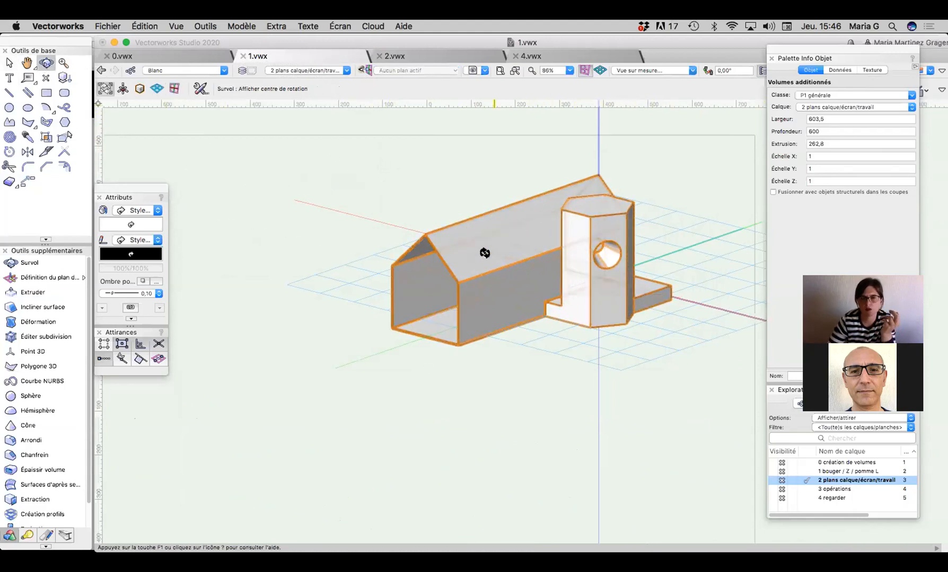
drag(575, 298, 560, 309)
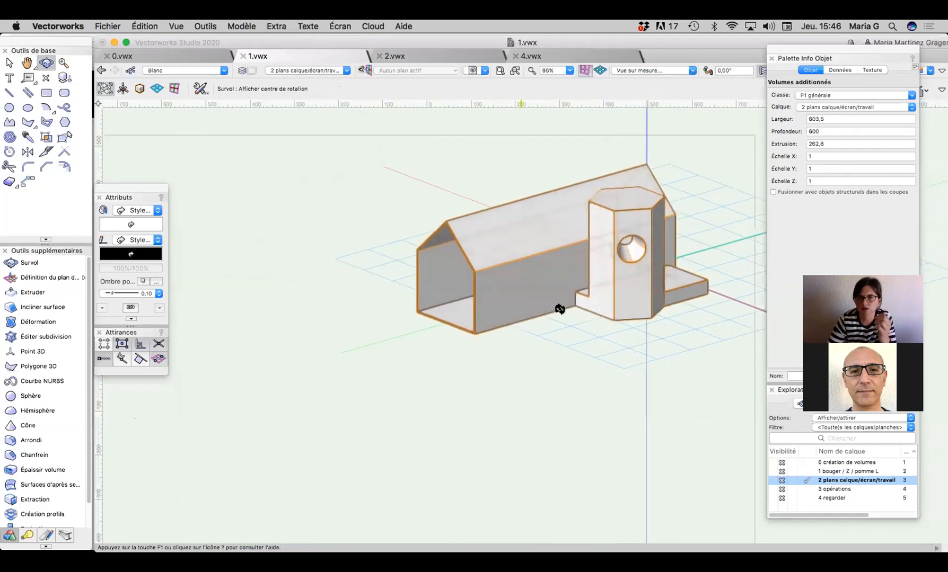
drag(660, 310, 414, 362)
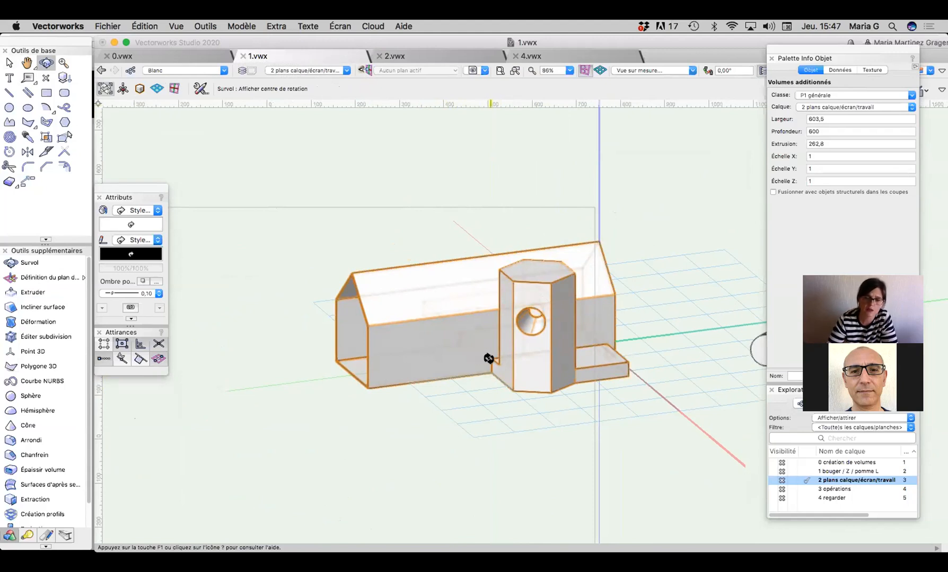
drag(588, 359, 524, 360)
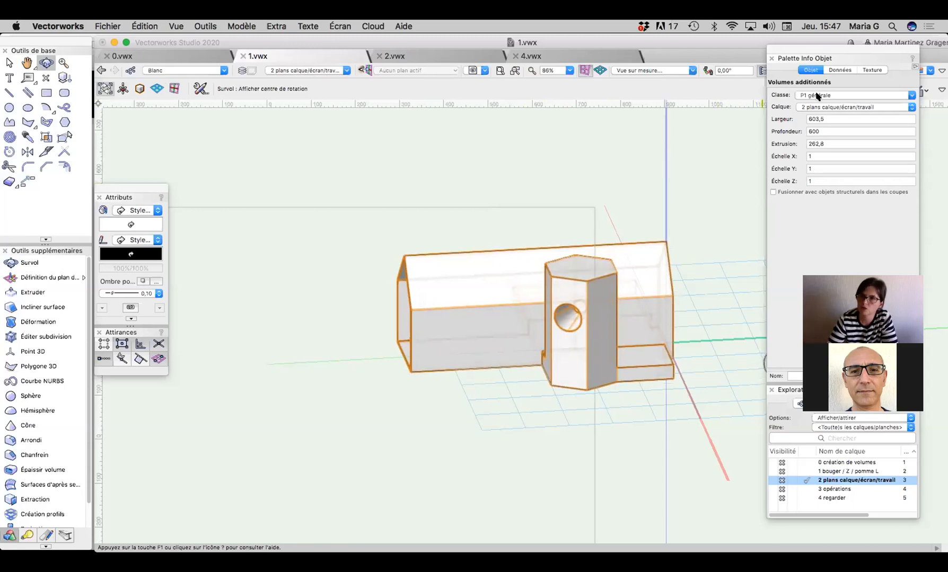
Step: Fill the merged solid with red and restore its white fill
click(137, 225)
click(144, 292)
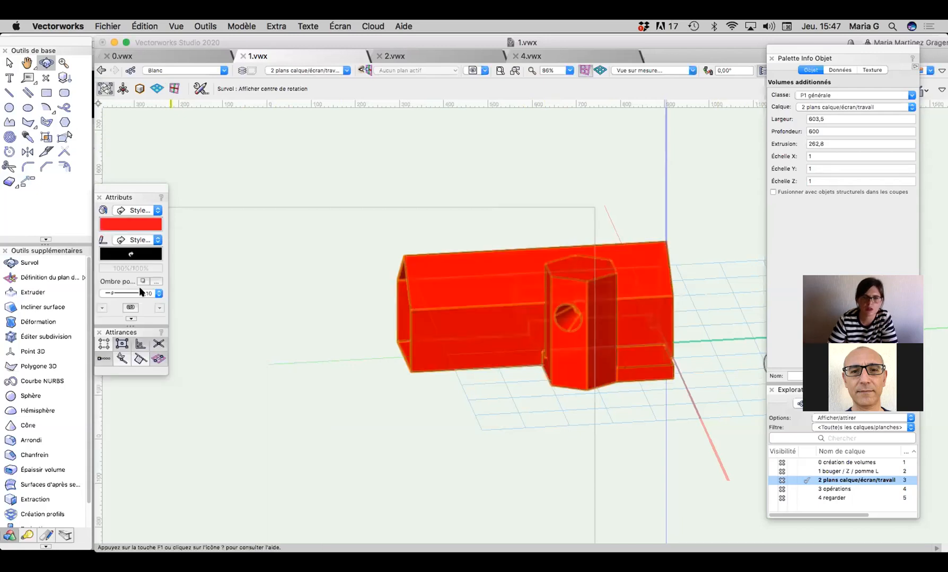
click(140, 225)
click(133, 242)
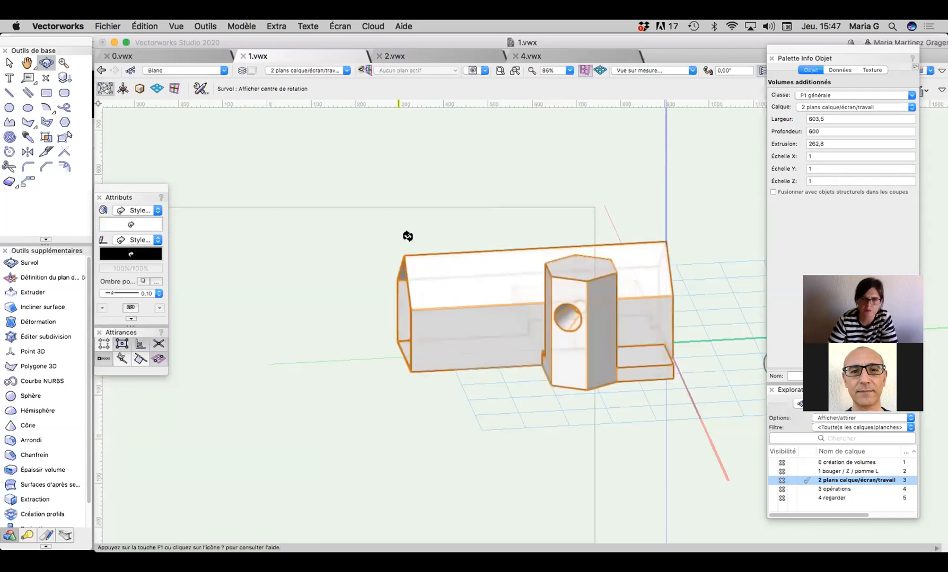
Step: Enter the merged solid's editing mode, select its component volumes individually to examine them, and exit back to the layer
drag(435, 303, 469, 312)
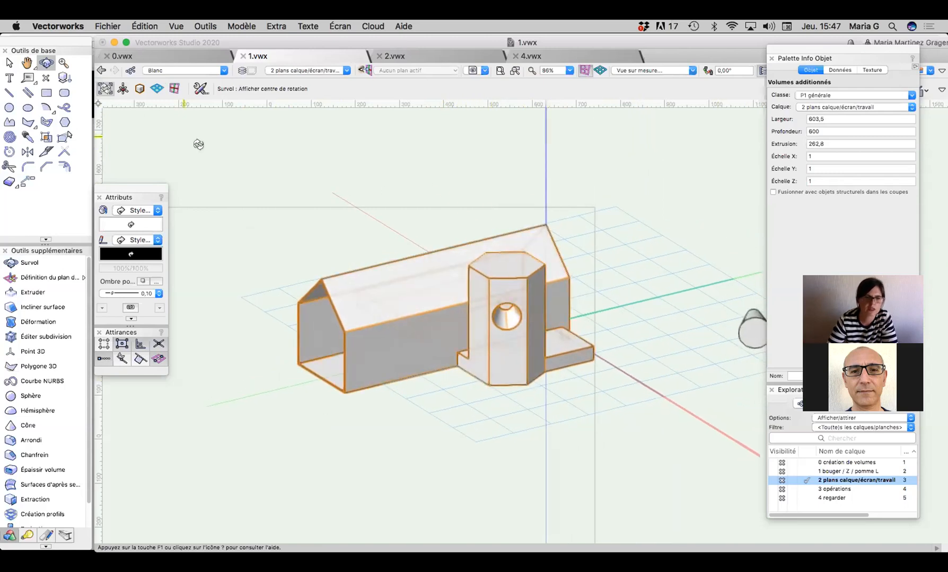
click(9, 63)
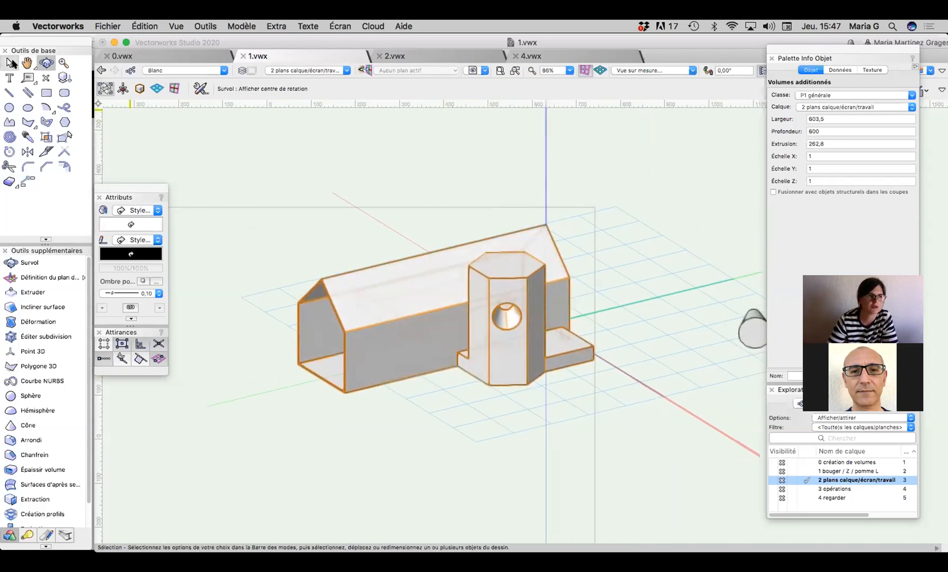
double_click(507, 329)
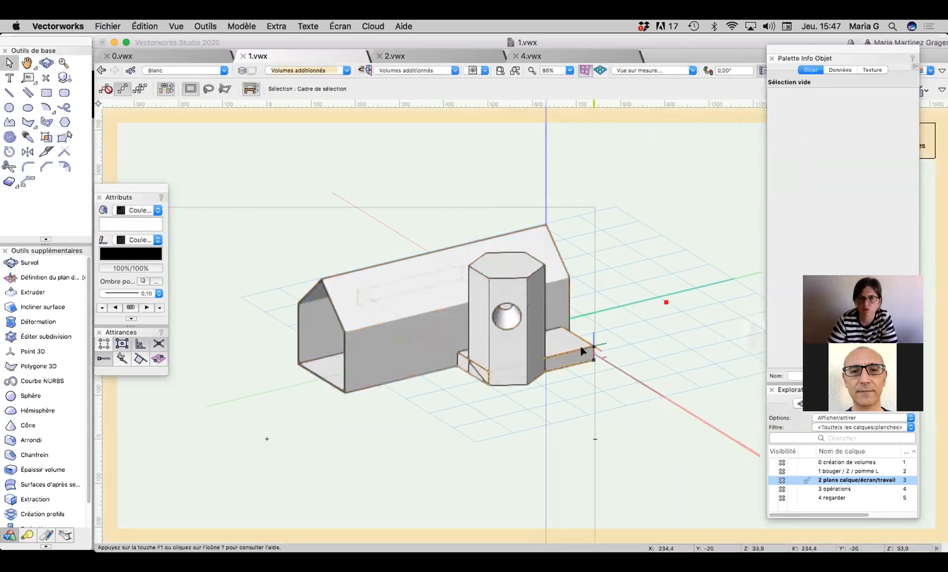
click(493, 321)
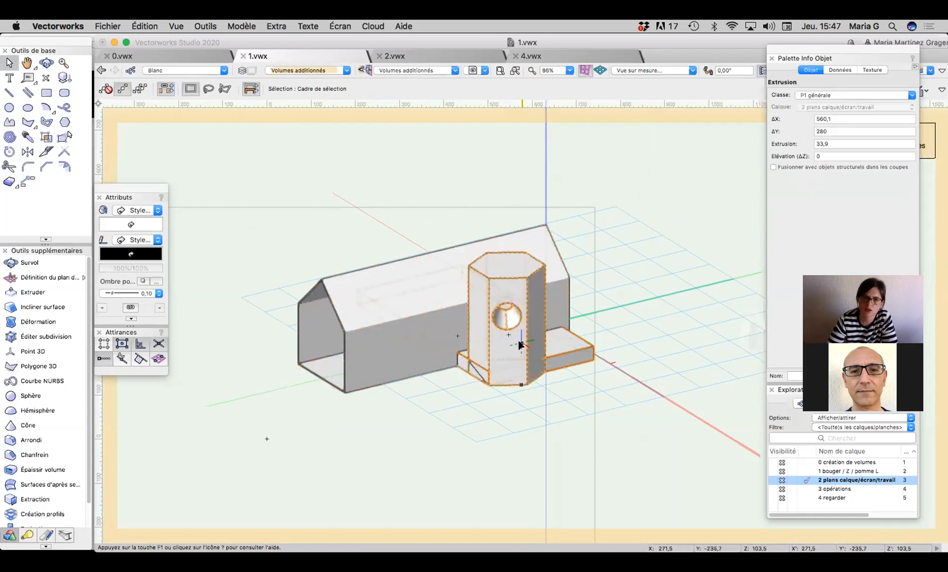
click(390, 332)
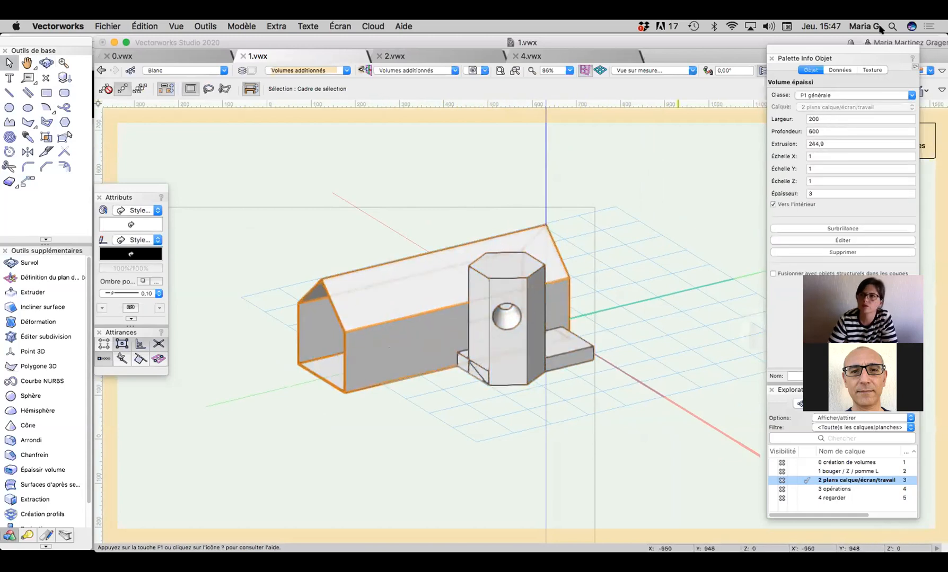
click(925, 136)
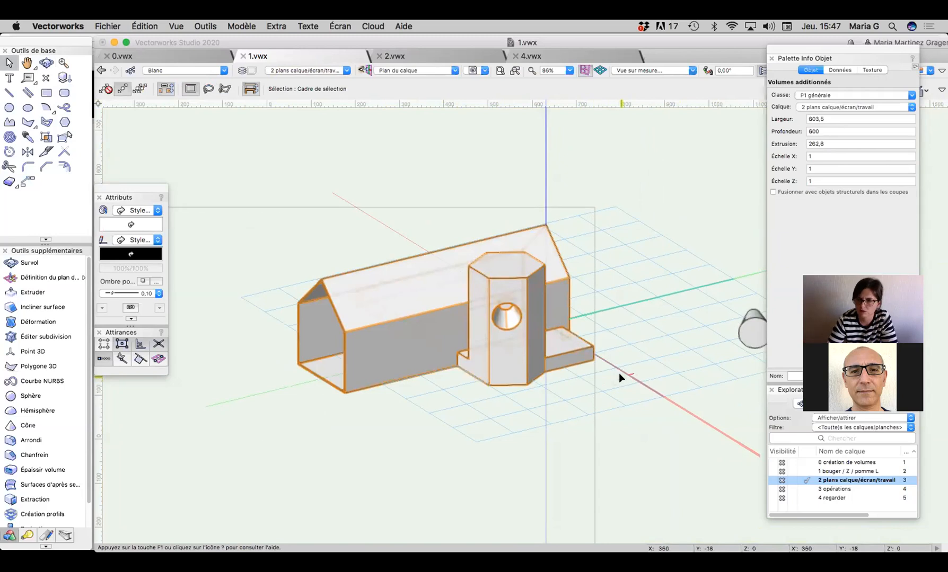
Step: Make 4 regarder the active layer
scroll(618, 373, down, 4)
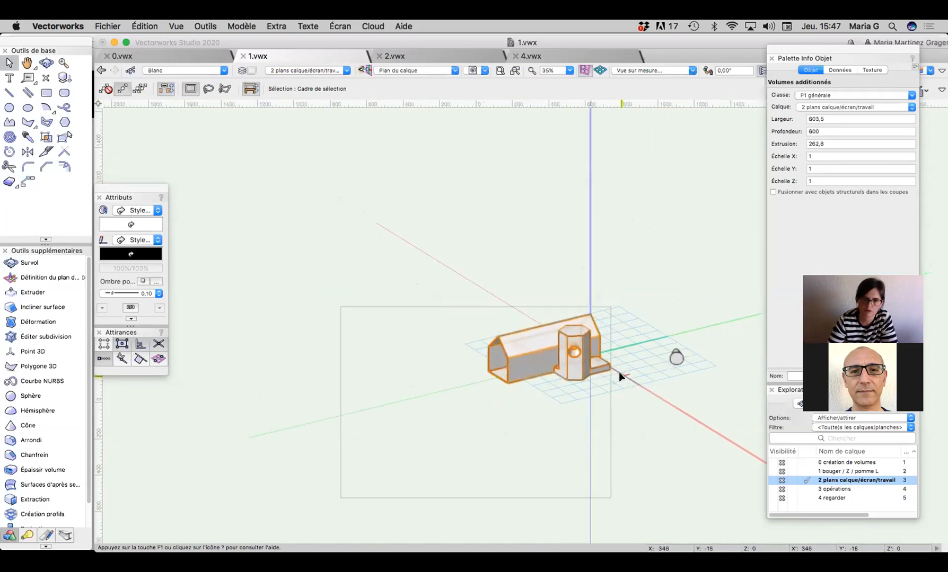
scroll(619, 374, up, 1)
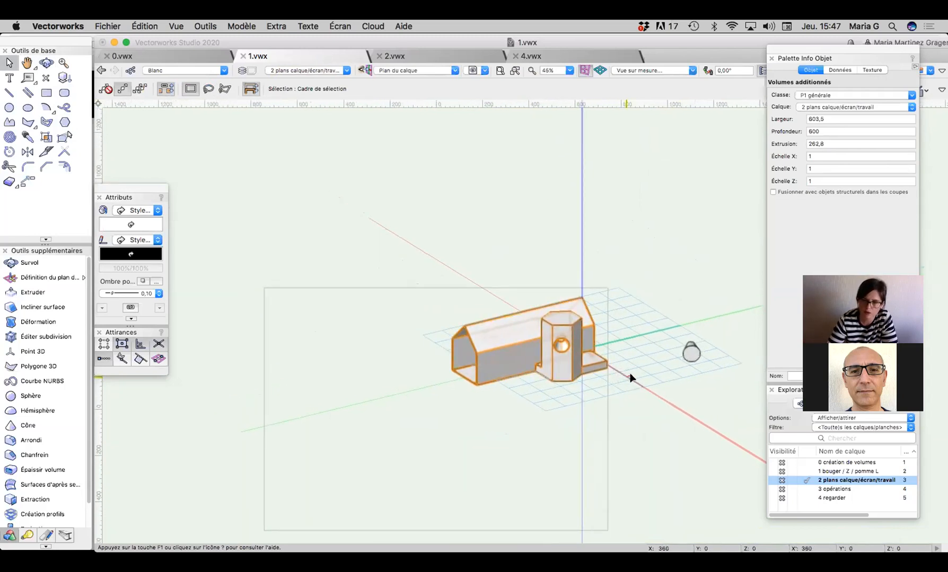
click(803, 489)
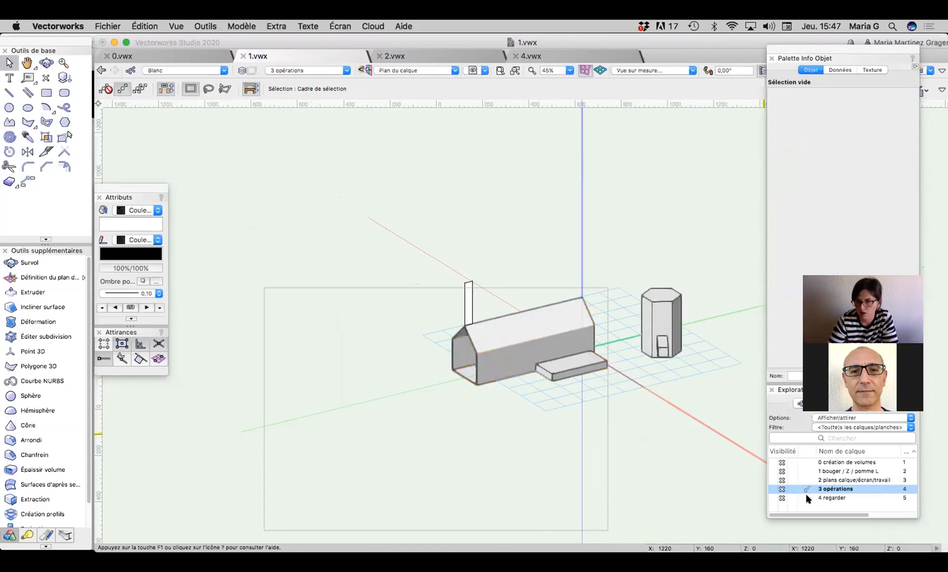
click(803, 497)
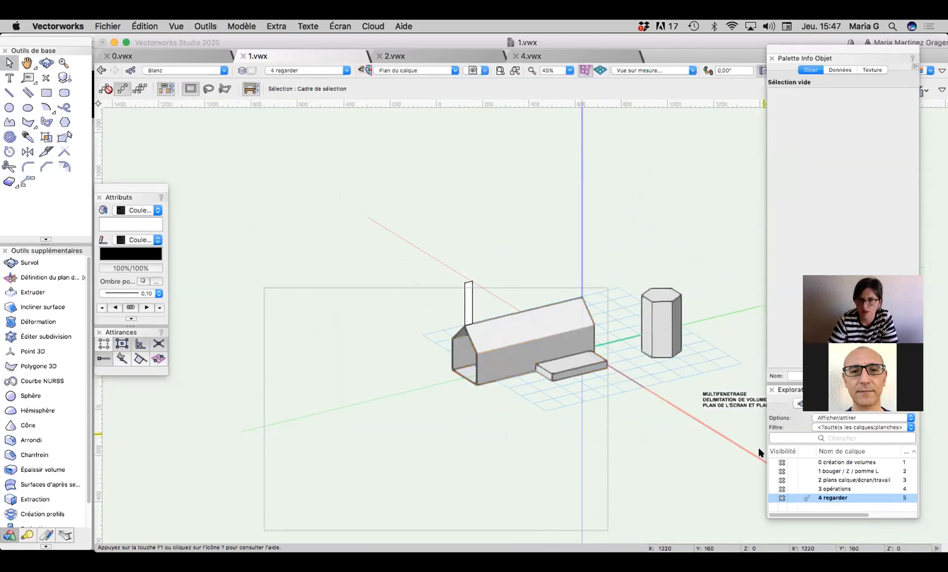
middle_drag(731, 400, 569, 411)
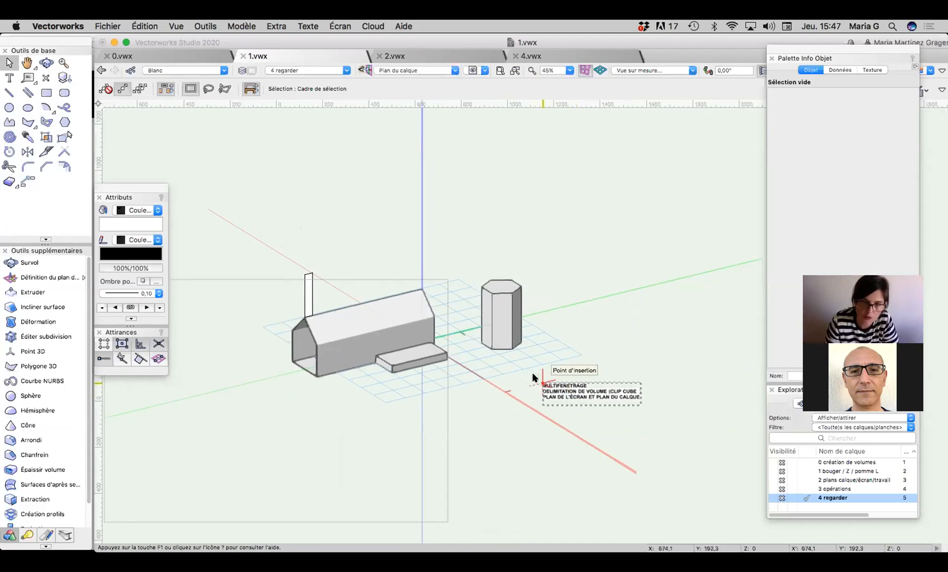
Step: Delete the text note about multi-window display, the clip cube and planes beside the hexagonal prism
click(568, 379)
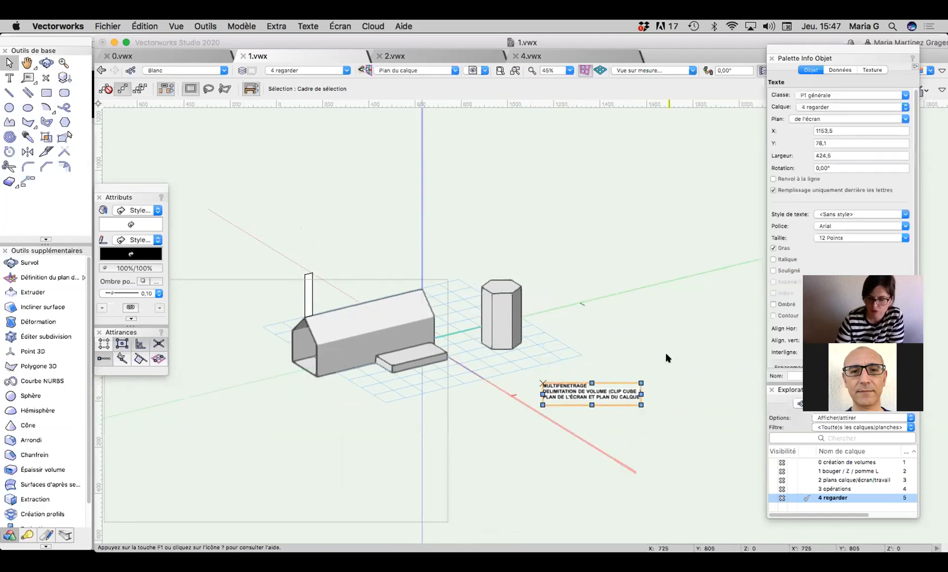
key(BackSpace)
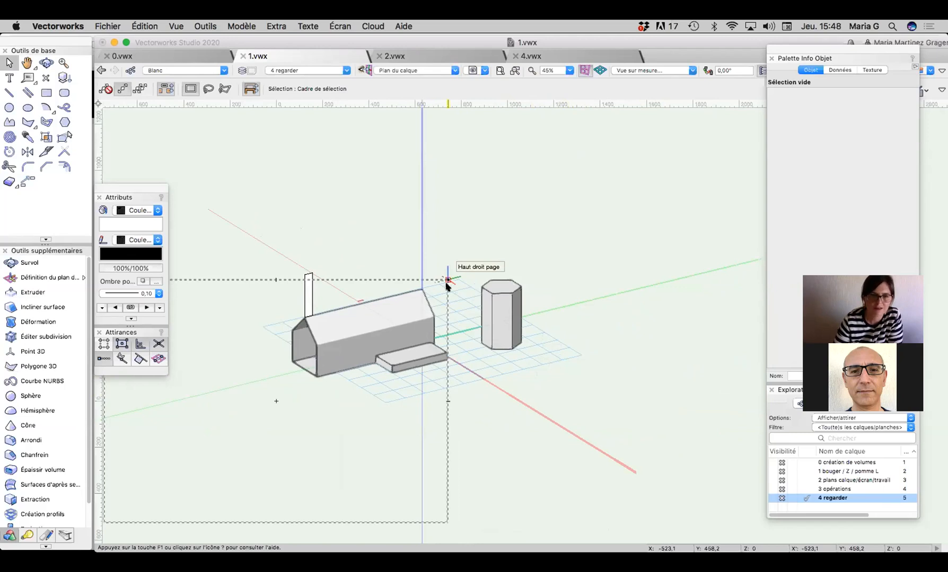
key(super+z)
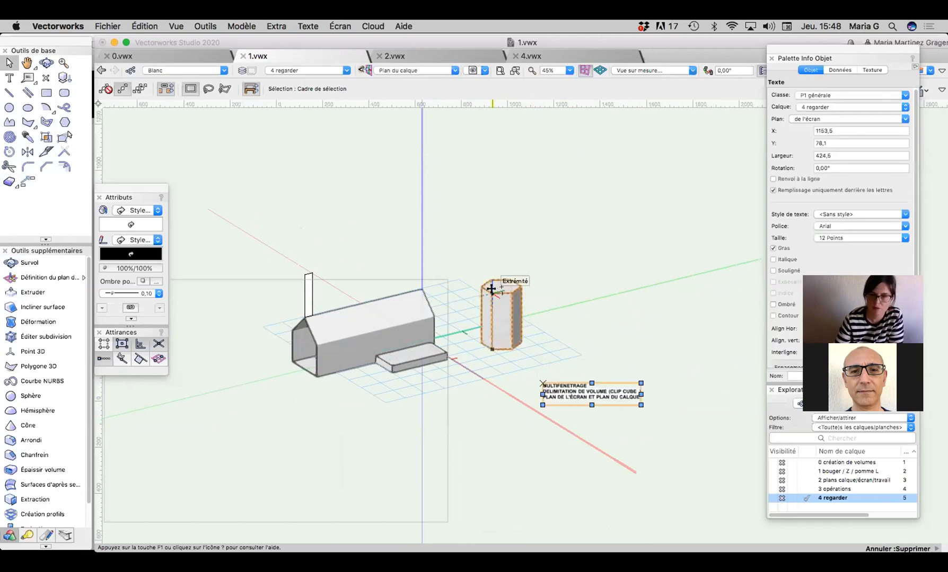
key(Delete)
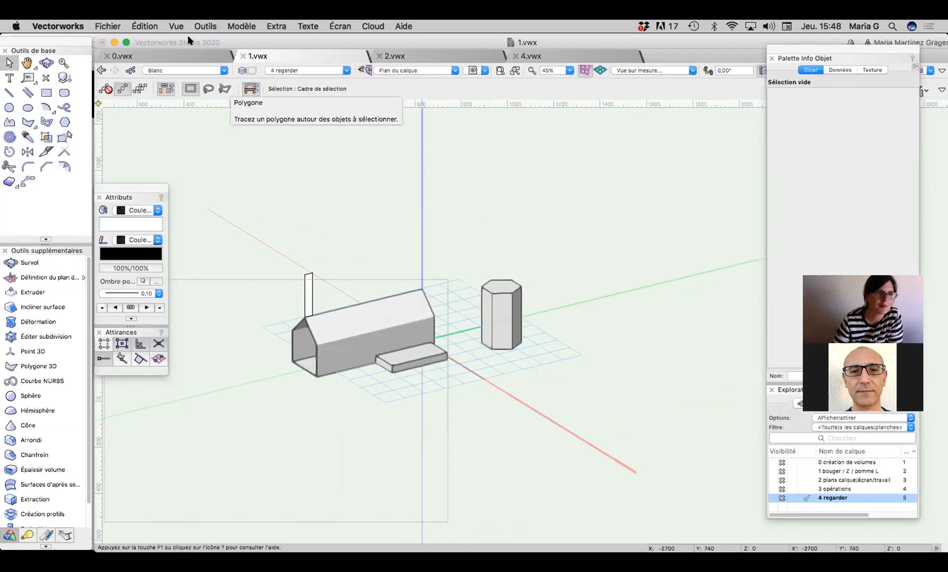
Step: Enable Limitation du modèle and reposition the clip cube around the house-shaped volume and the hexagonal prism
click(149, 25)
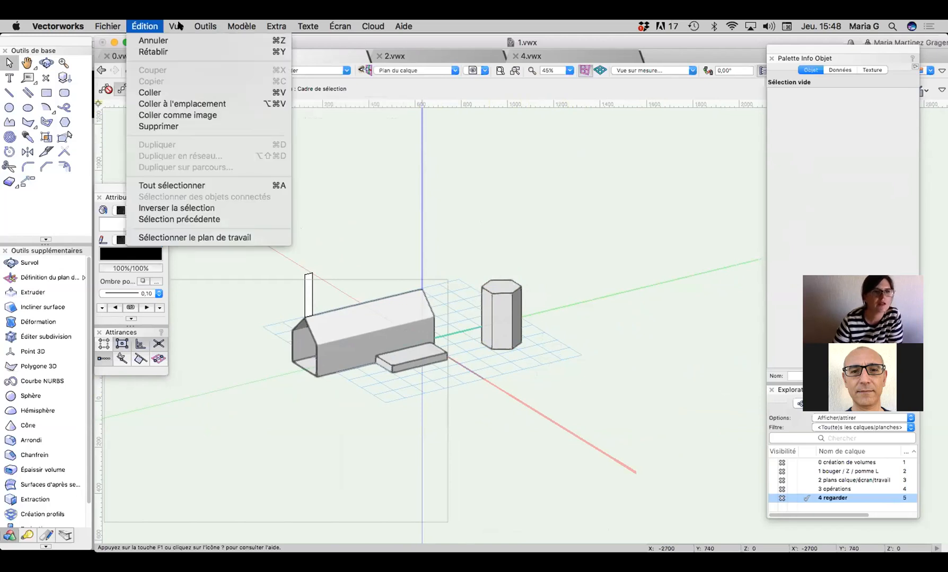
mouse_move(178, 26)
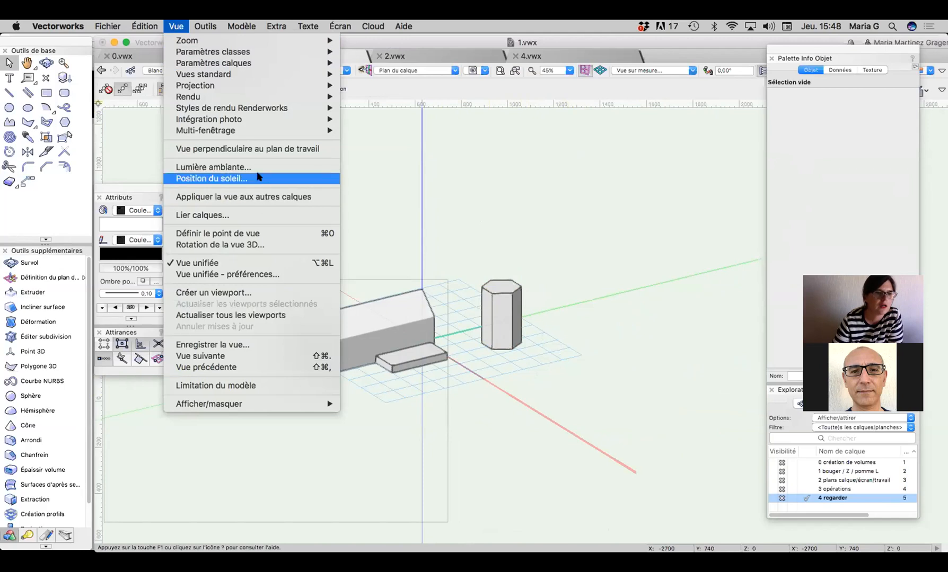
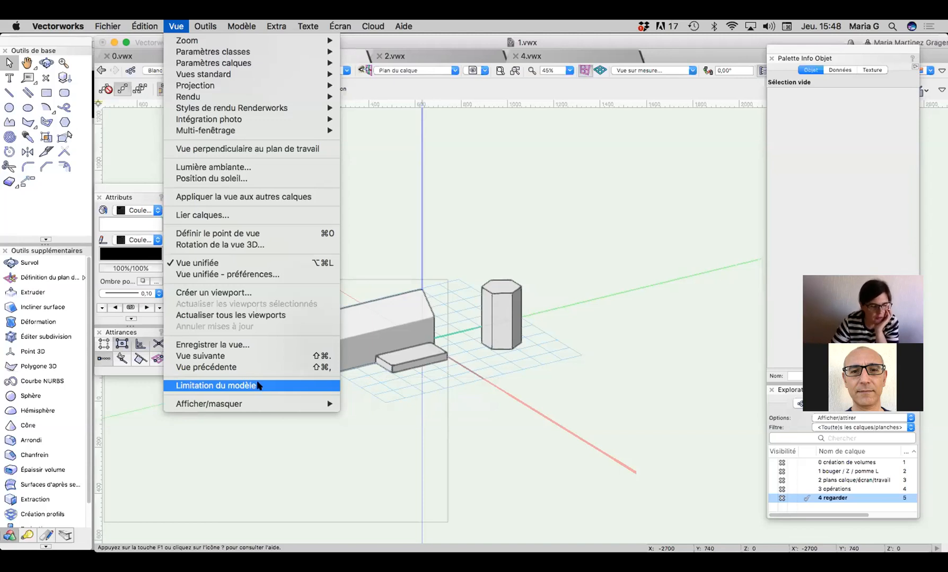
click(258, 386)
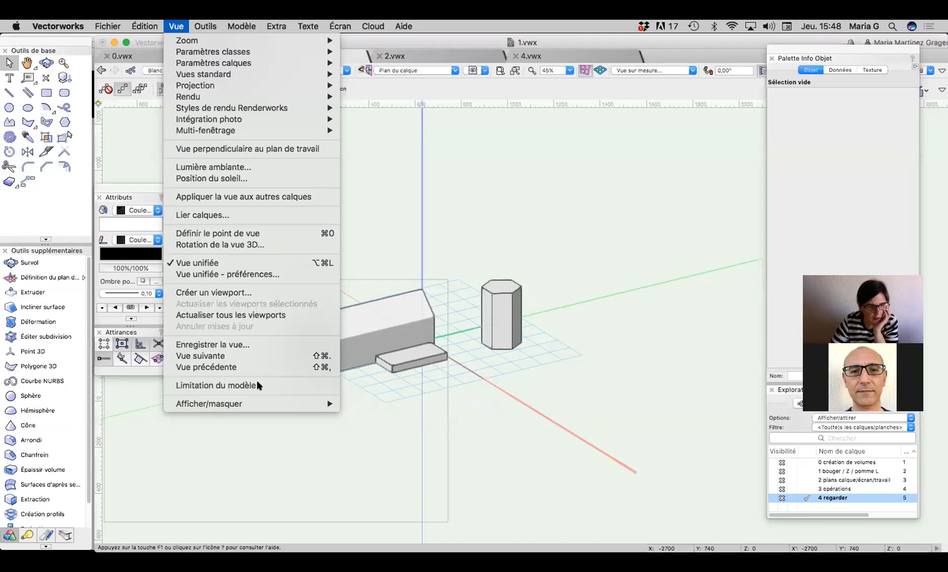
scroll(348, 350, down, 5)
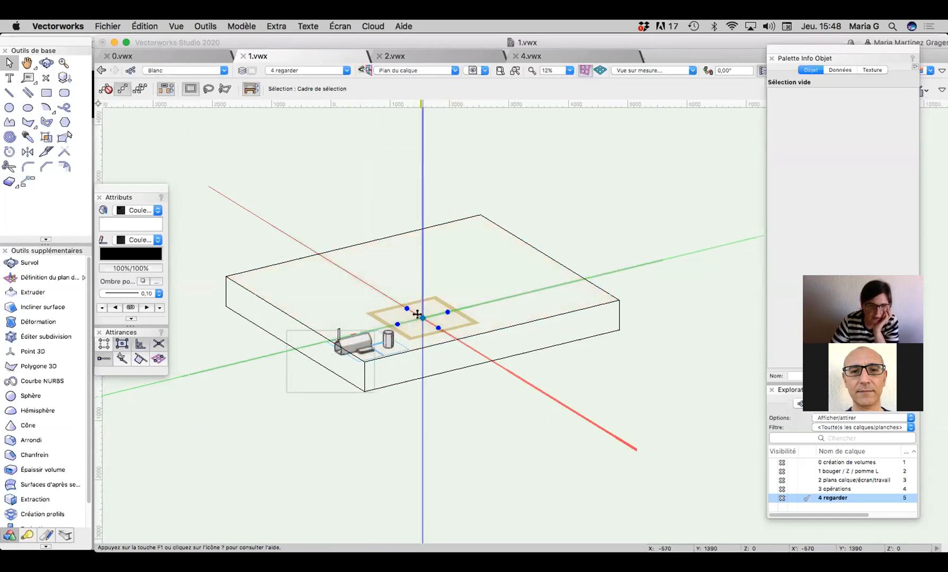
drag(421, 314, 483, 281)
scroll(350, 340, up, 3)
key(x)
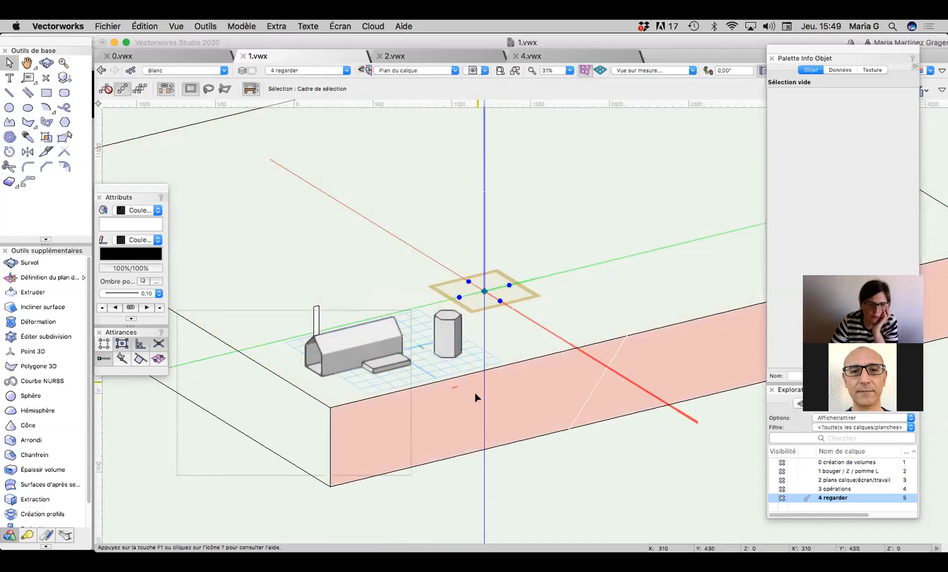
Step: Push the clip cube's side face inward until it cuts off the open end of the house-shaped volume
scroll(474, 394, down, 3)
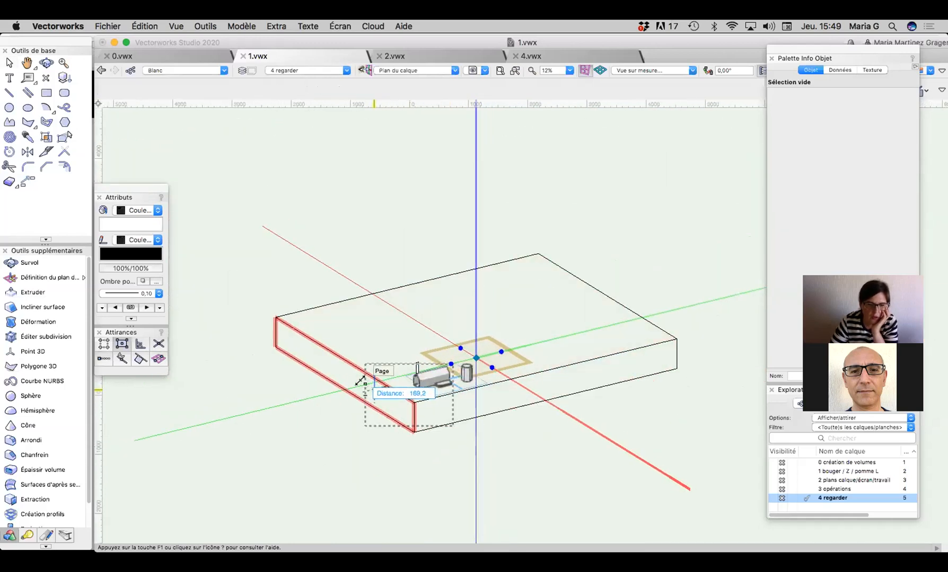
drag(360, 388, 419, 376)
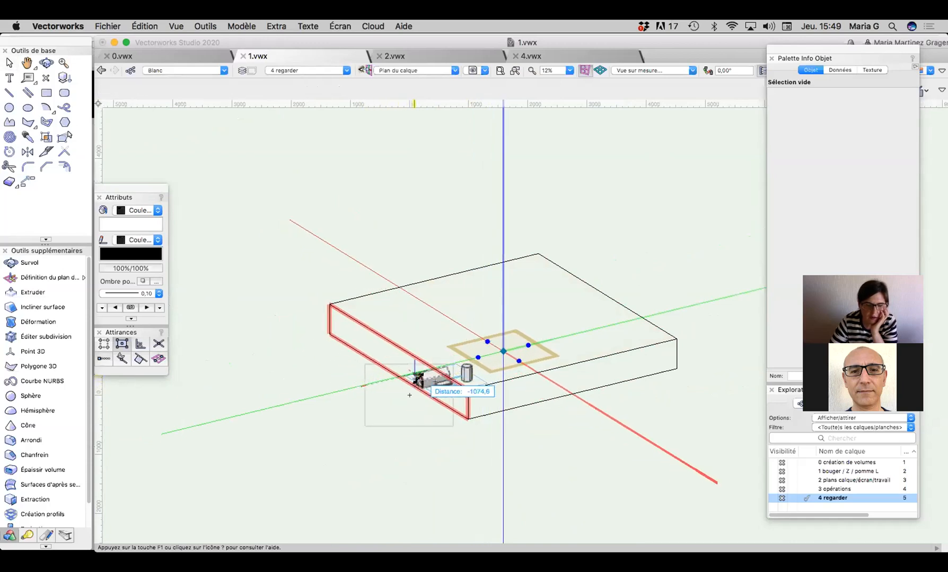
key(x)
scroll(426, 395, up, 6)
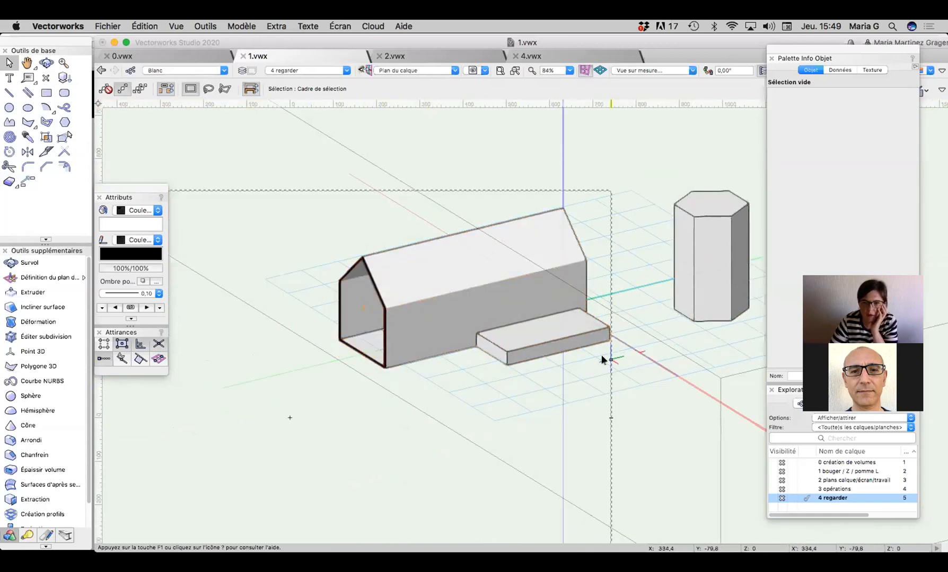
scroll(599, 355, up, 1)
Step: Lower the clip cube's top face by about 383 to section the volumes horizontally, inspect the cut, and disable Limitation du modèle
scroll(599, 352, down, 8)
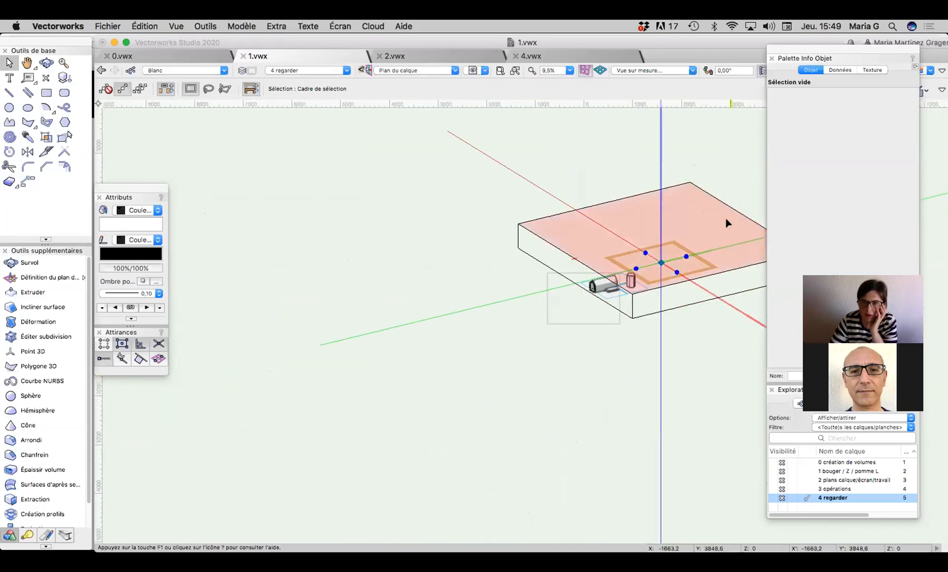
mouse_move(646, 208)
mouse_down()
mouse_move(644, 253)
mouse_move(649, 225)
mouse_up()
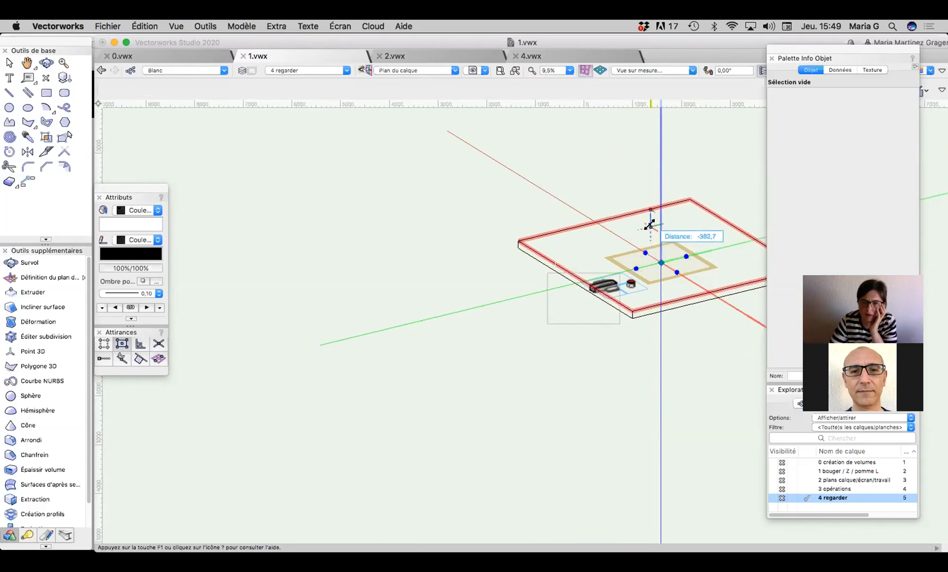
scroll(628, 284, up, 6)
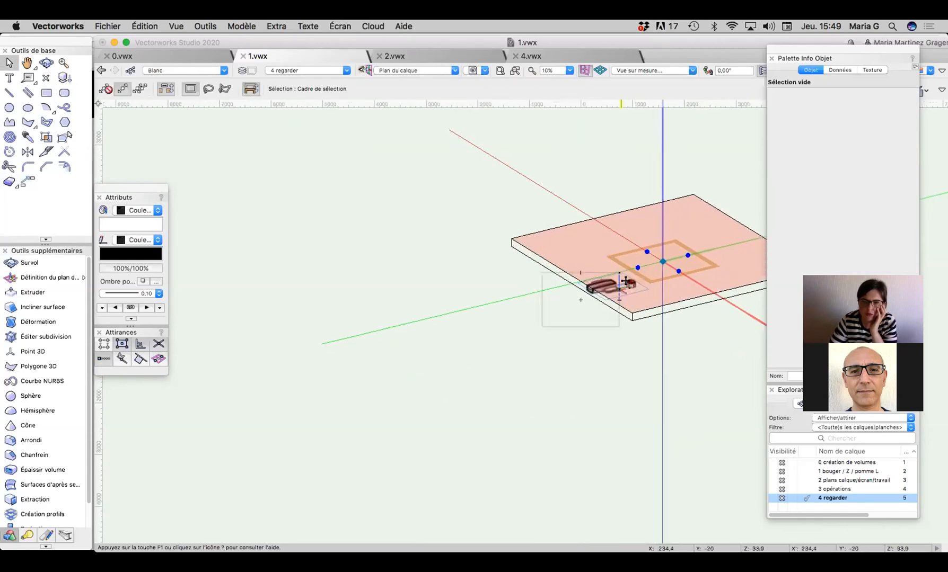
scroll(628, 286, up, 3)
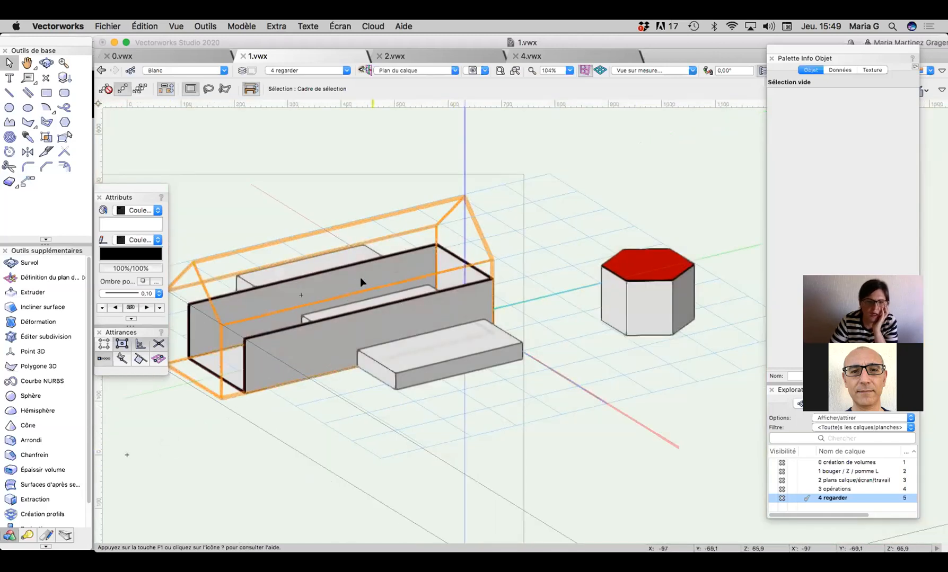
click(46, 62)
drag(244, 287, 408, 341)
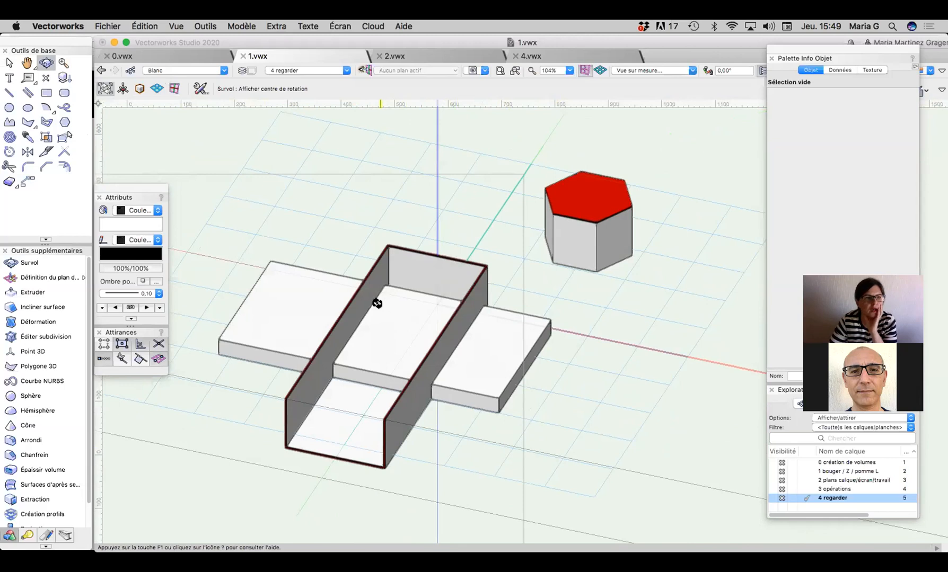
click(177, 26)
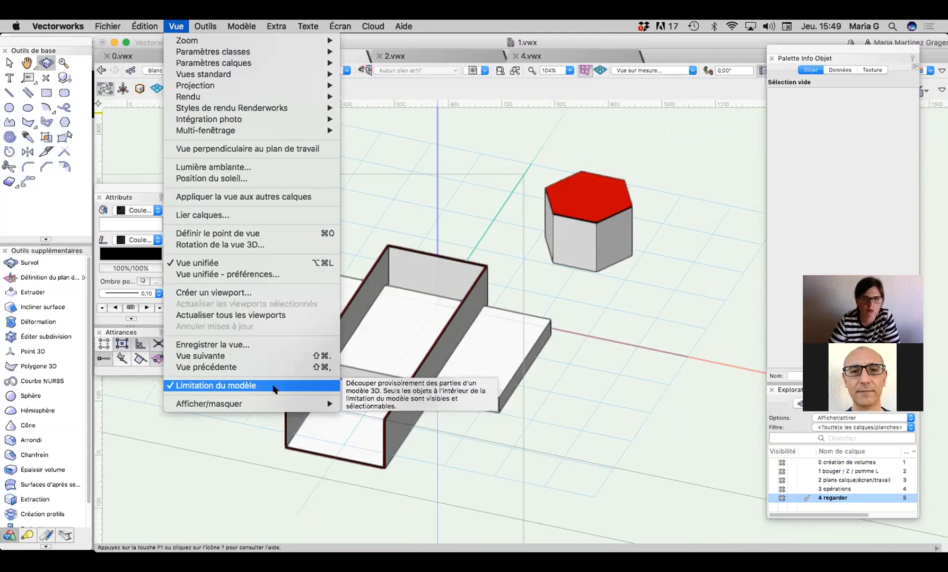
click(273, 387)
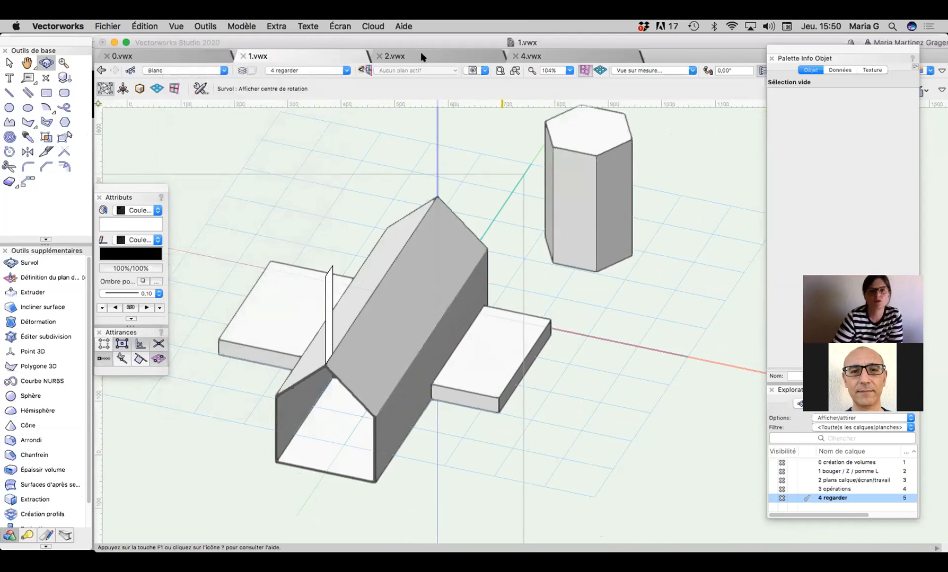
Step: Switch to the 2.vwx drawing and bring the whole Maquette model into view
click(421, 56)
click(556, 228)
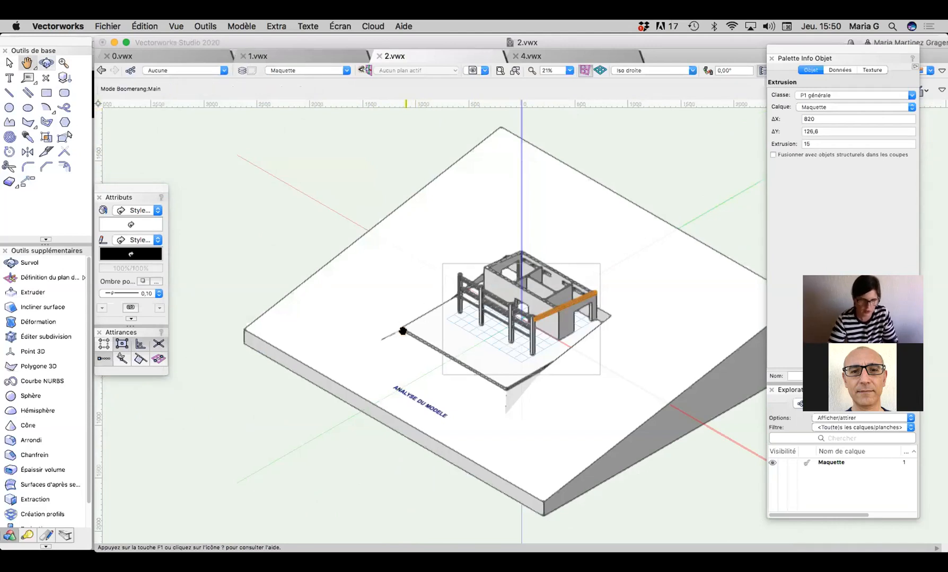
scroll(401, 326, down, 3)
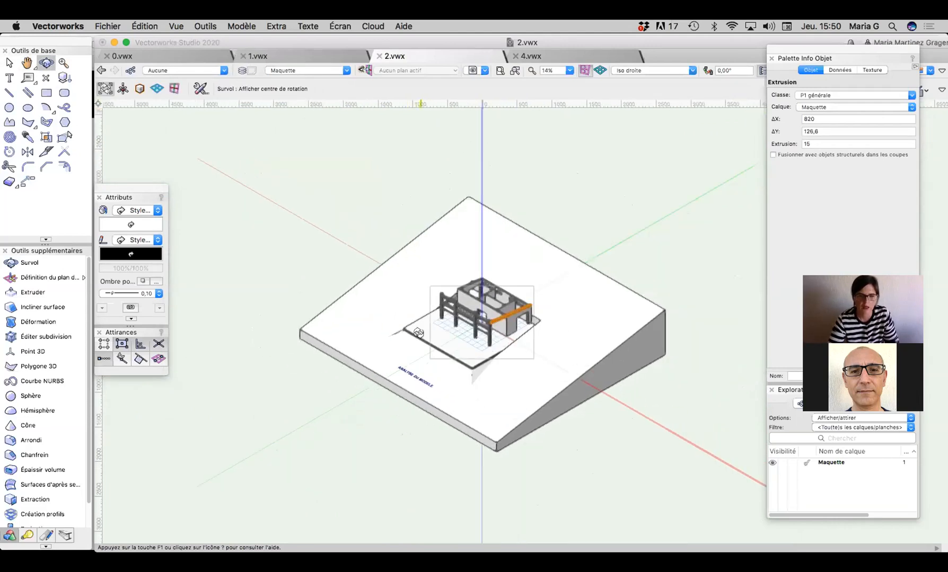
Step: Orbit around the sloped site to examine the building from its other side, and view the model in Face view
middle_drag(423, 330, 377, 315)
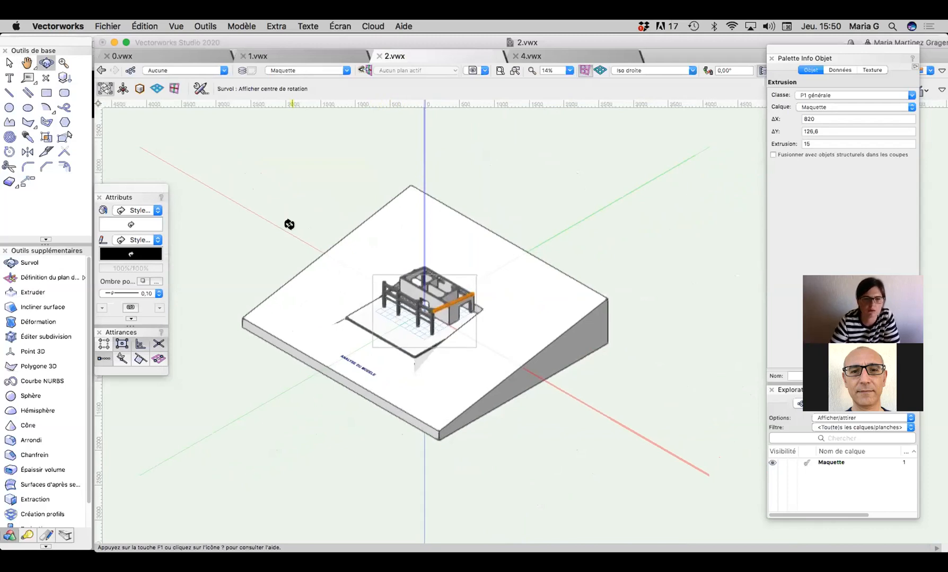
drag(357, 321, 620, 288)
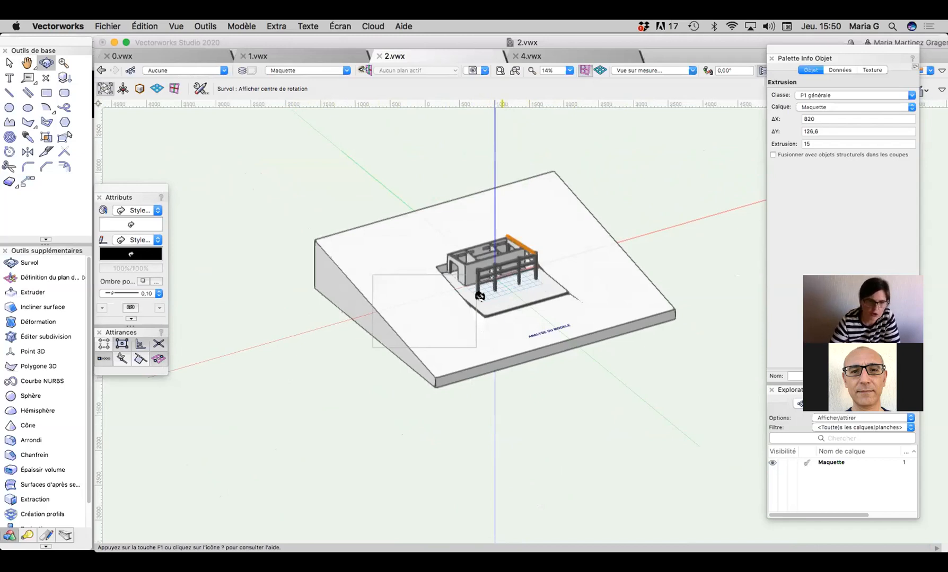
click(10, 63)
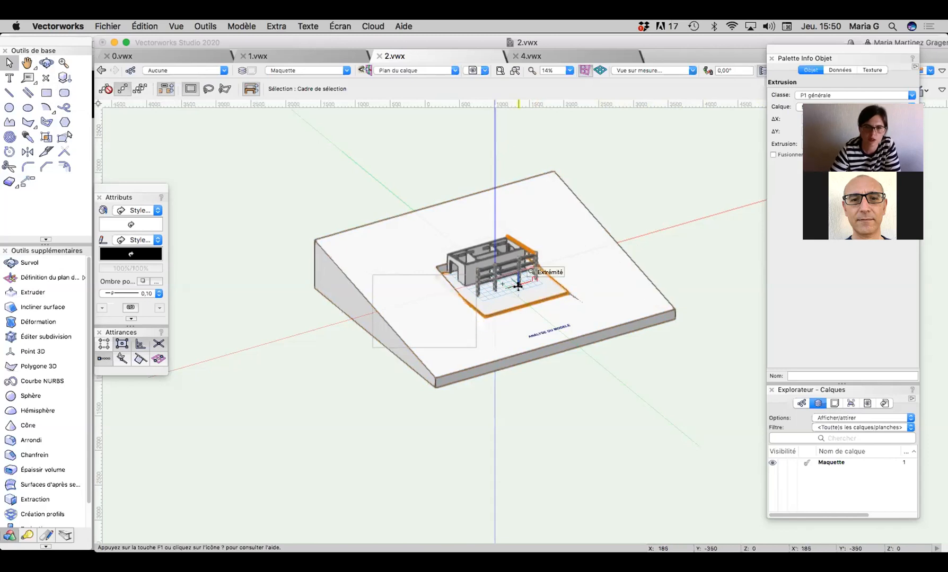
scroll(516, 286, up, 2)
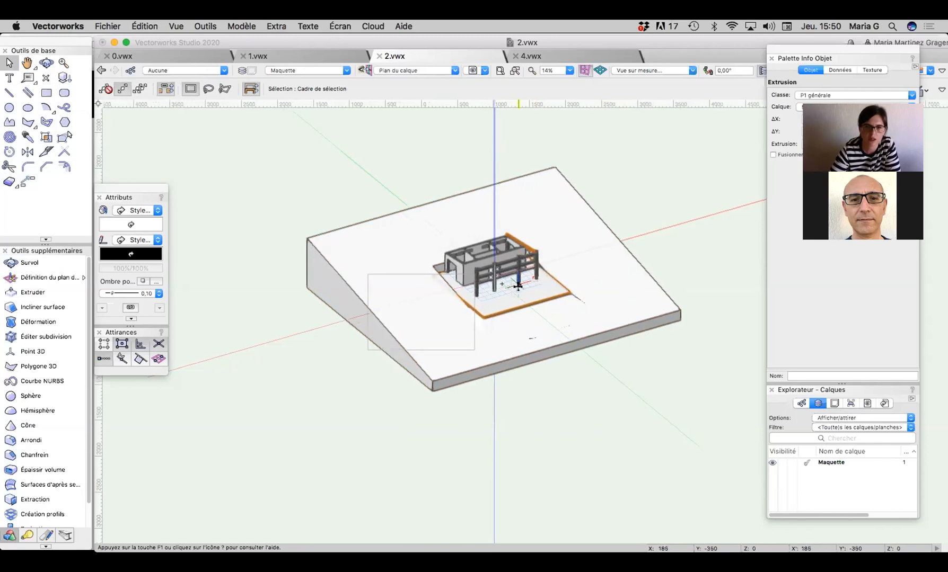
click(643, 70)
click(642, 111)
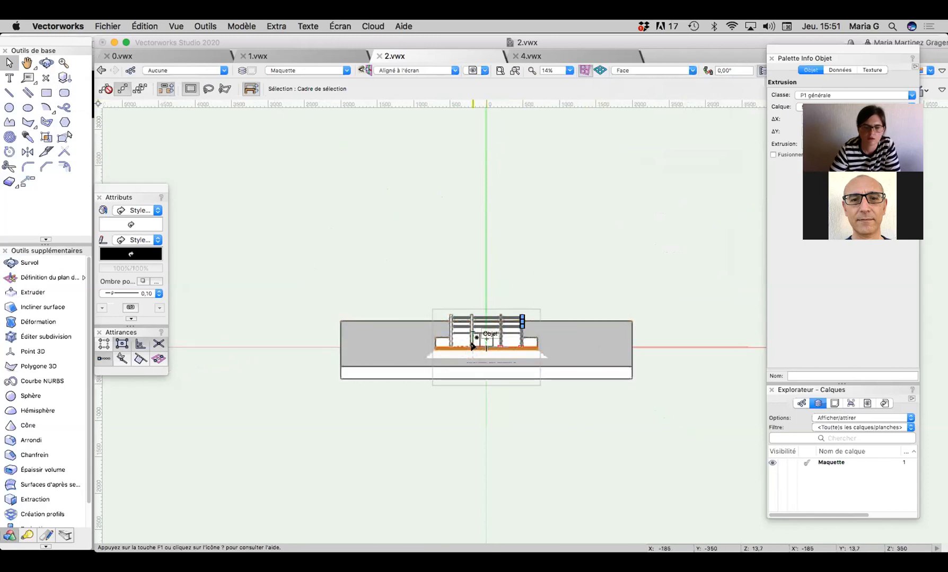
Step: Select the thin base slab under the building and set its elevation (ΔZ) to 3
scroll(462, 350, up, 5)
click(469, 361)
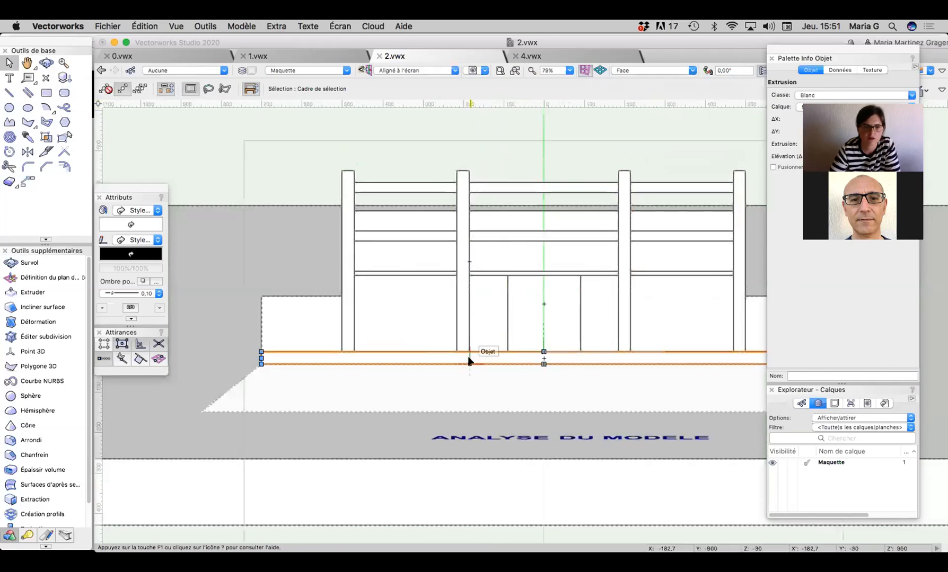
scroll(473, 361, down, 1)
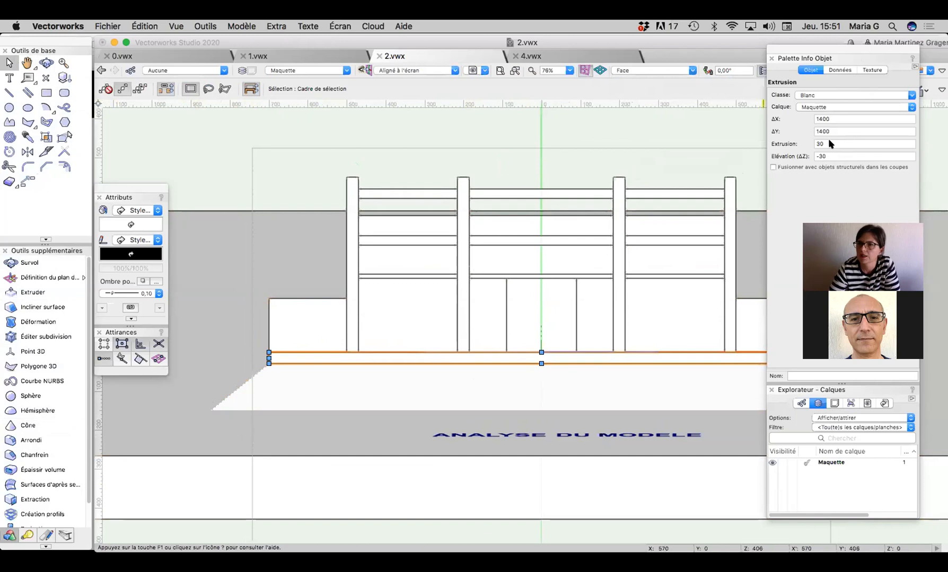
click(829, 157)
drag(830, 157, 812, 157)
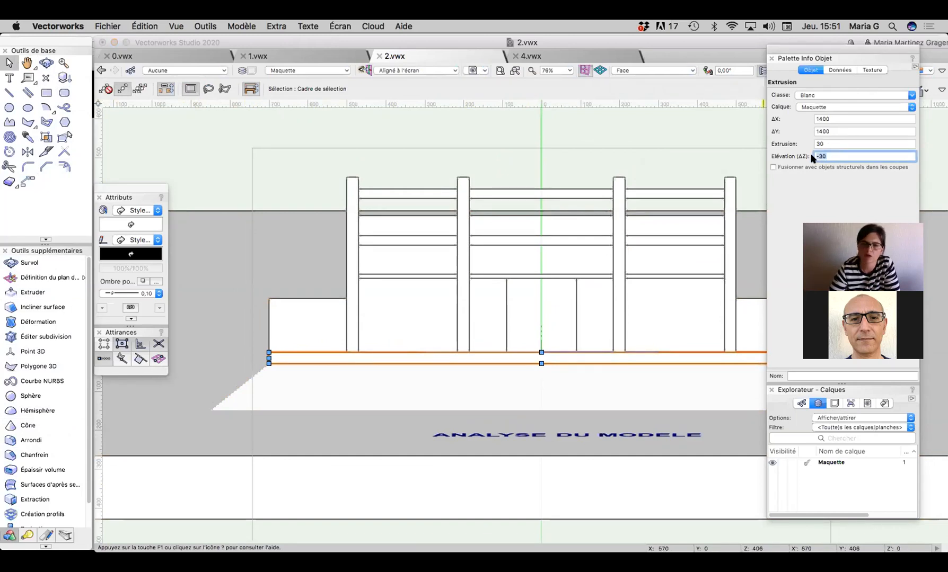
drag(127, 188, 132, 106)
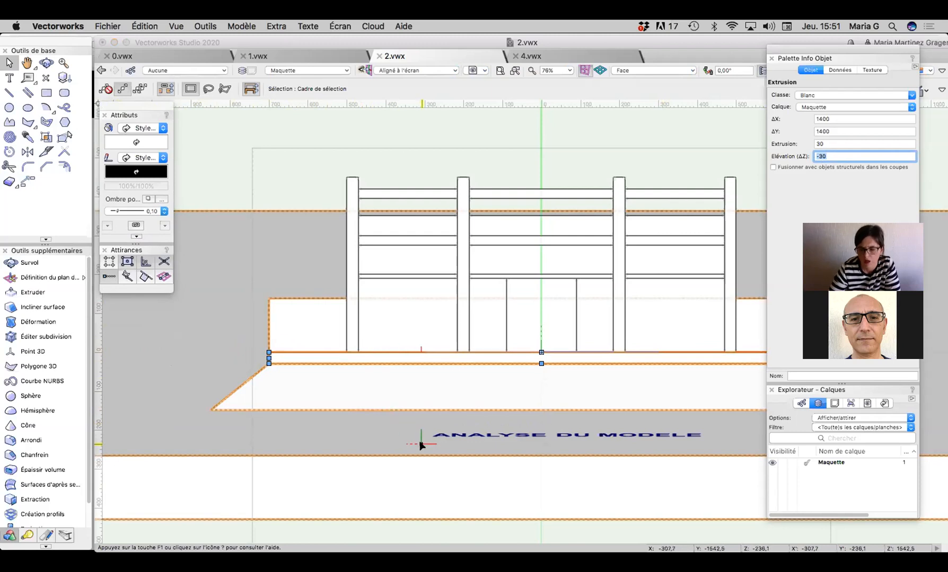
scroll(429, 429, down, 3)
text(3)
Step: Orbit around the base slab and select the terrain and the slab in turn to compare their object properties
click(46, 63)
drag(363, 393, 240, 453)
scroll(410, 413, down, 4)
scroll(410, 413, down, 1)
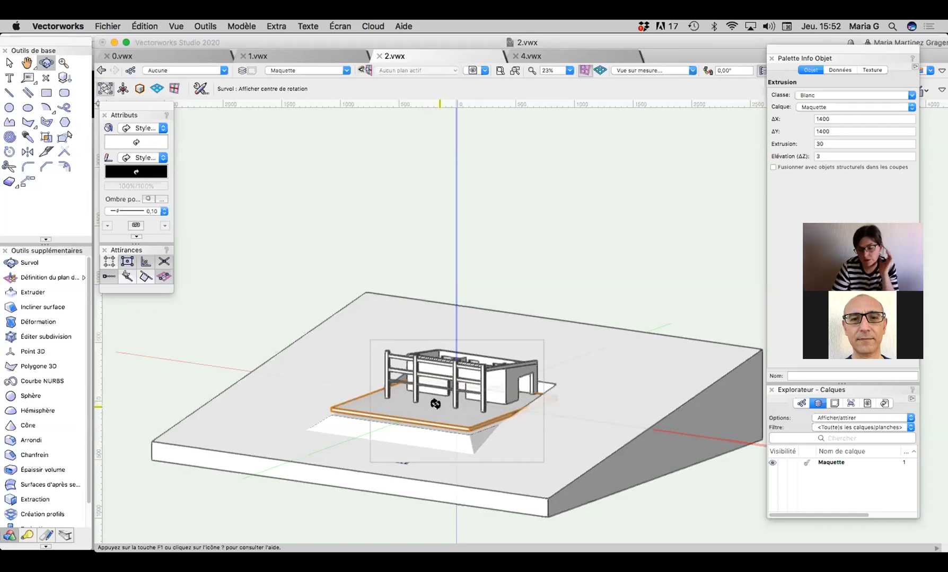
drag(461, 424, 419, 454)
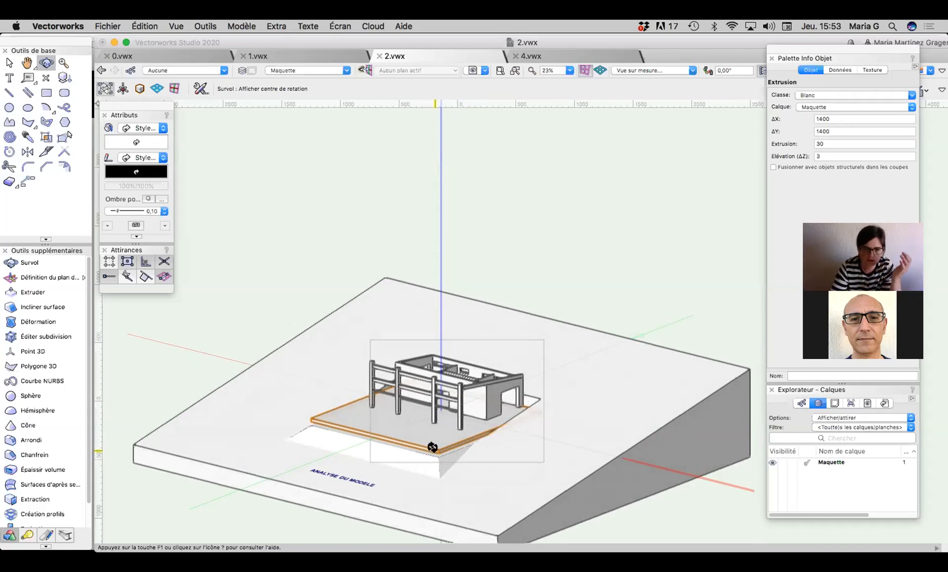
drag(431, 447, 350, 446)
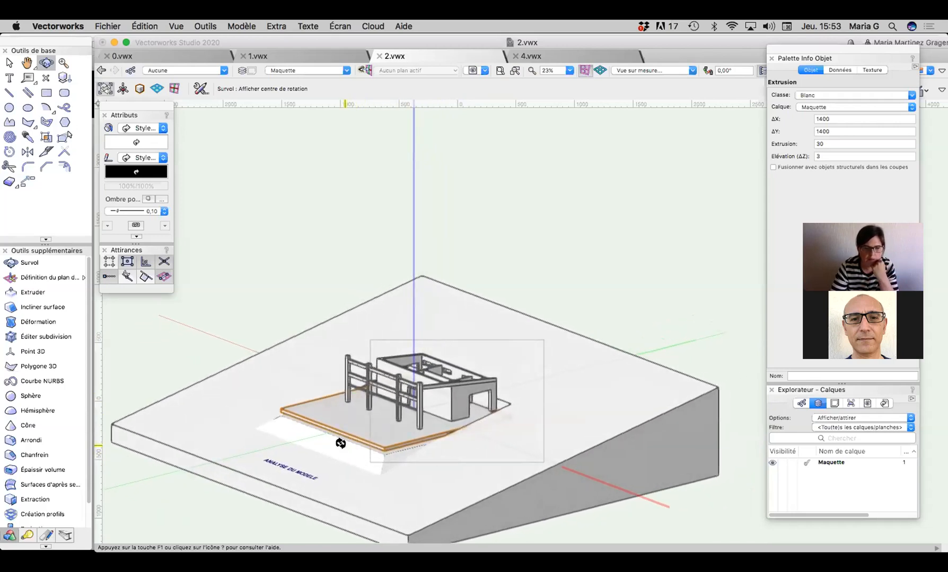
click(9, 62)
click(661, 390)
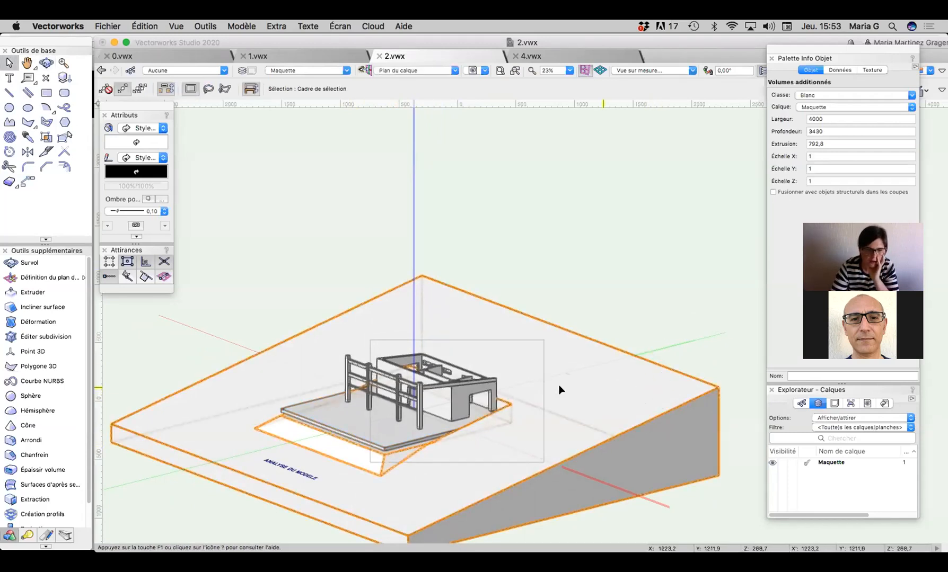
click(384, 438)
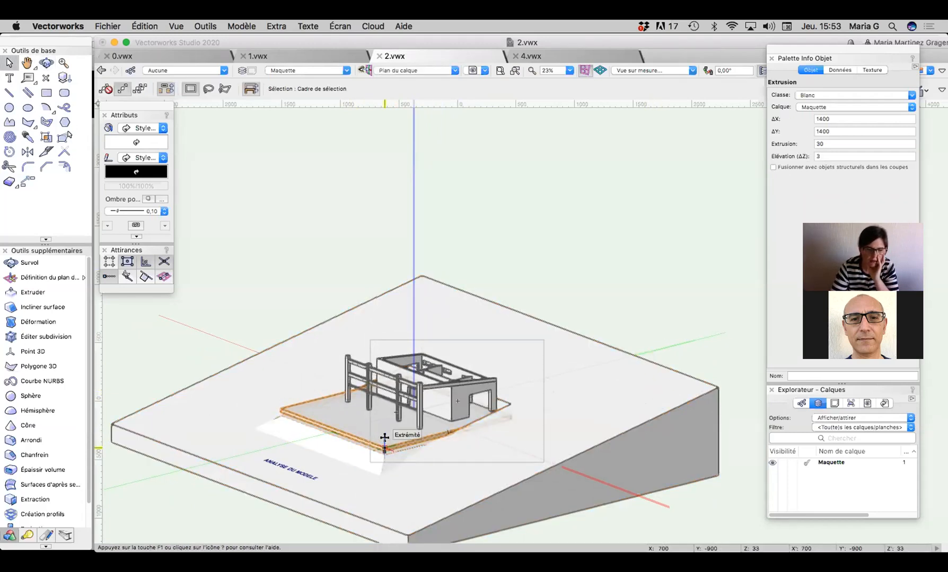
click(382, 455)
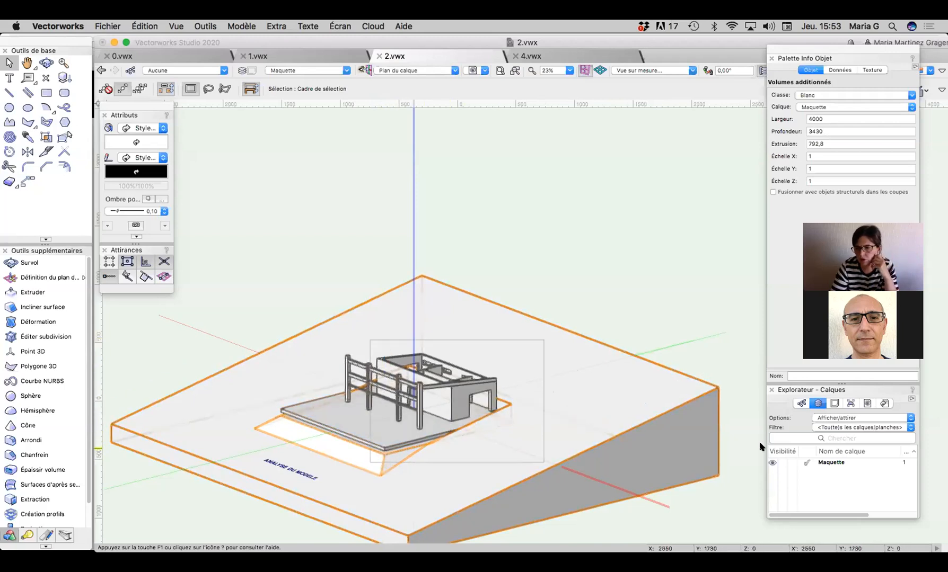
Step: Duplicate the Maquette layer and delete all objects on the copy
right_click(825, 465)
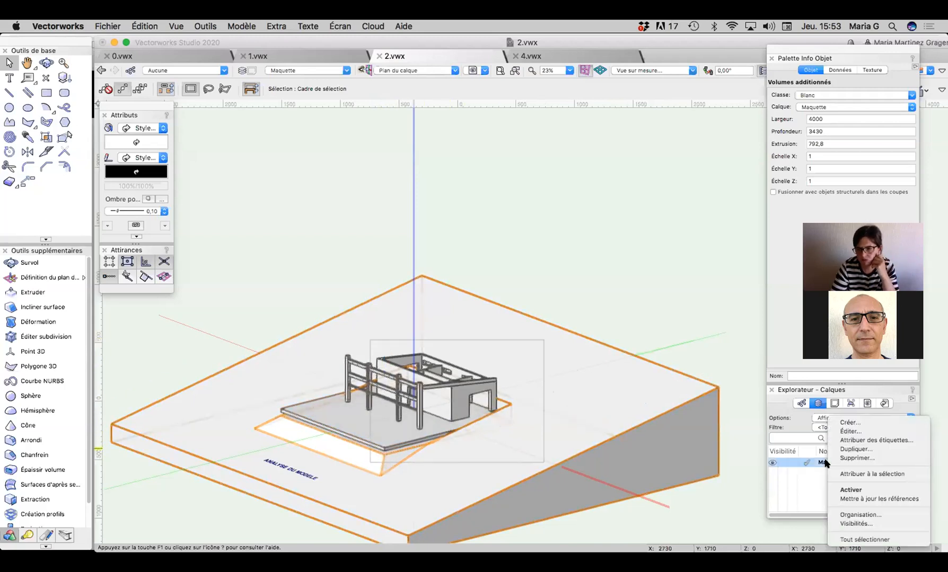
click(851, 449)
key(super+a)
key(Delete)
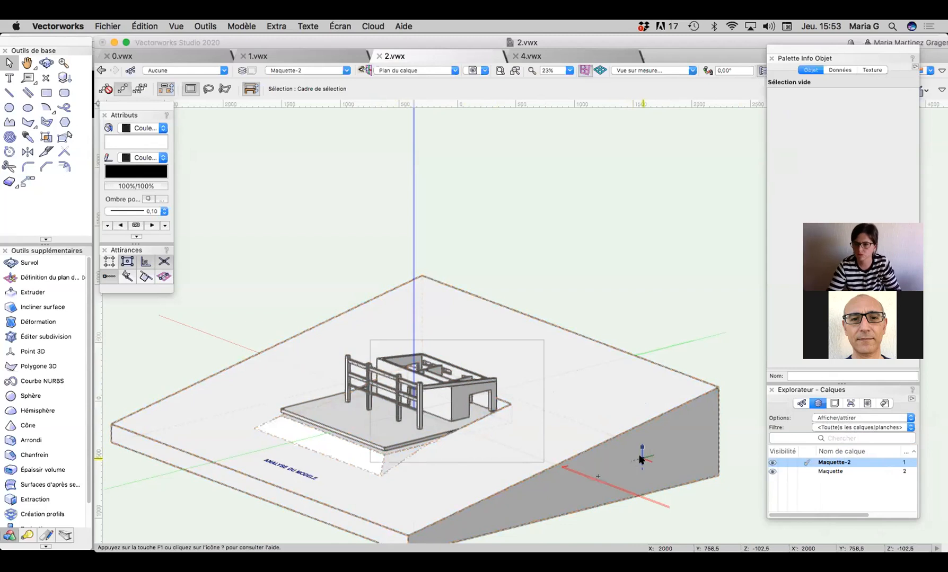
Step: Hide the original Maquette layer and switch the empty Maquette-2 layer to the Droite view
click(779, 469)
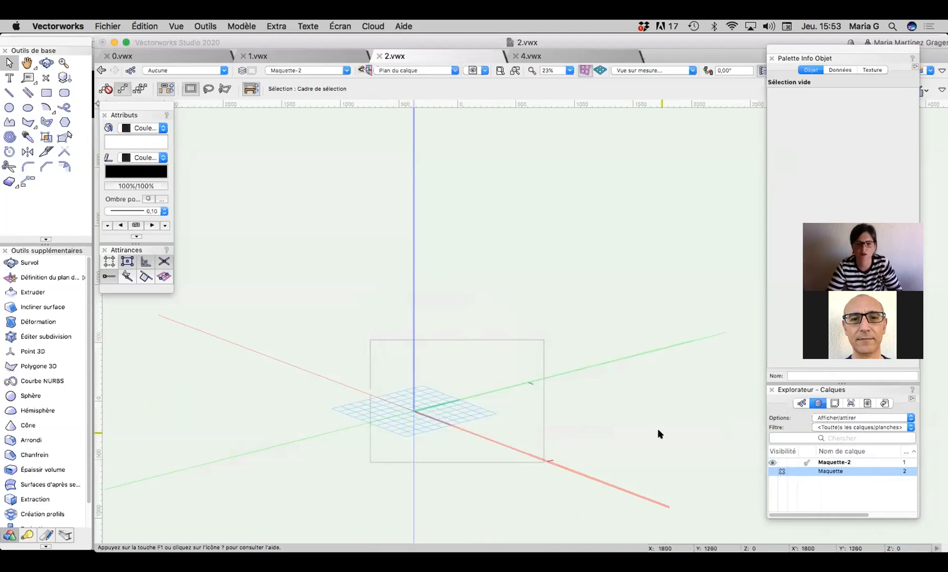
scroll(451, 315, down, 3)
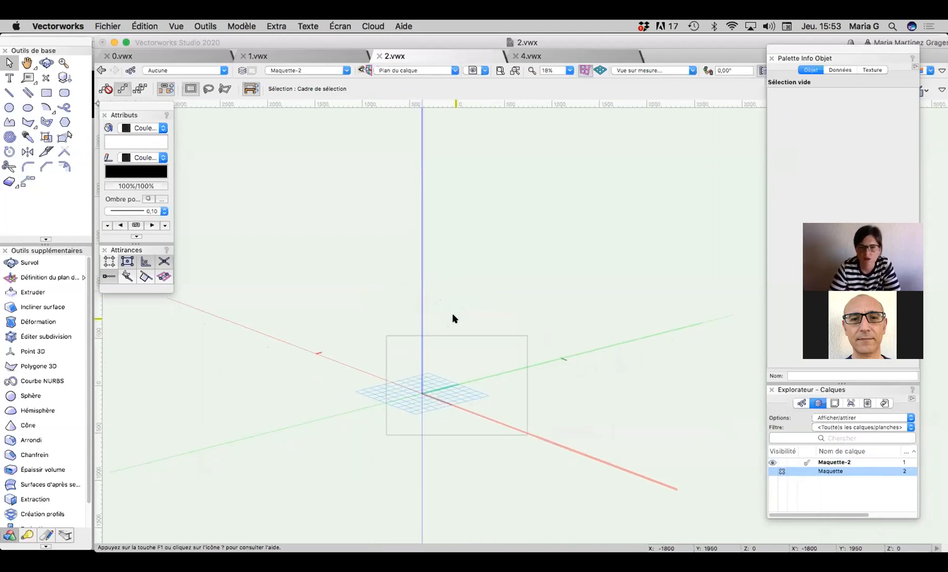
scroll(450, 313, down, 2)
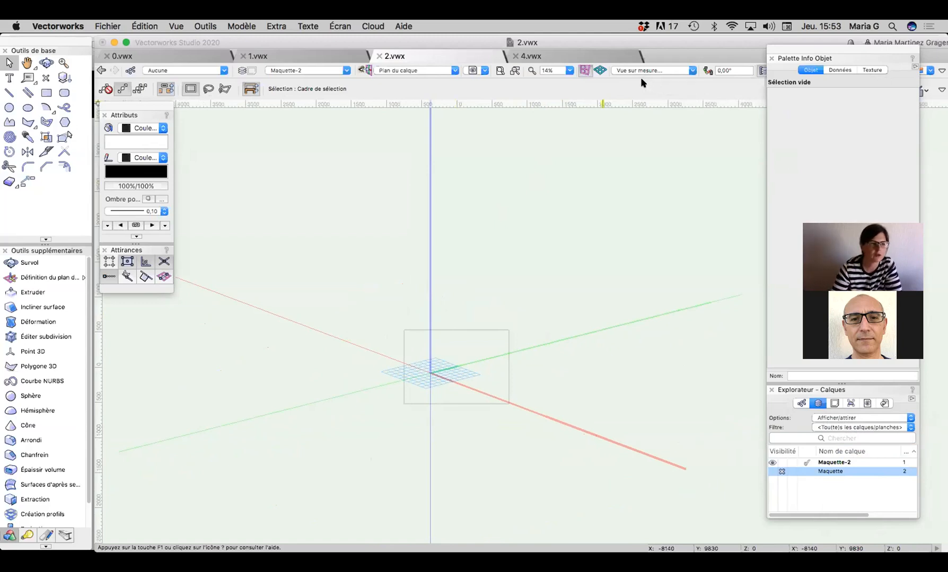
click(628, 70)
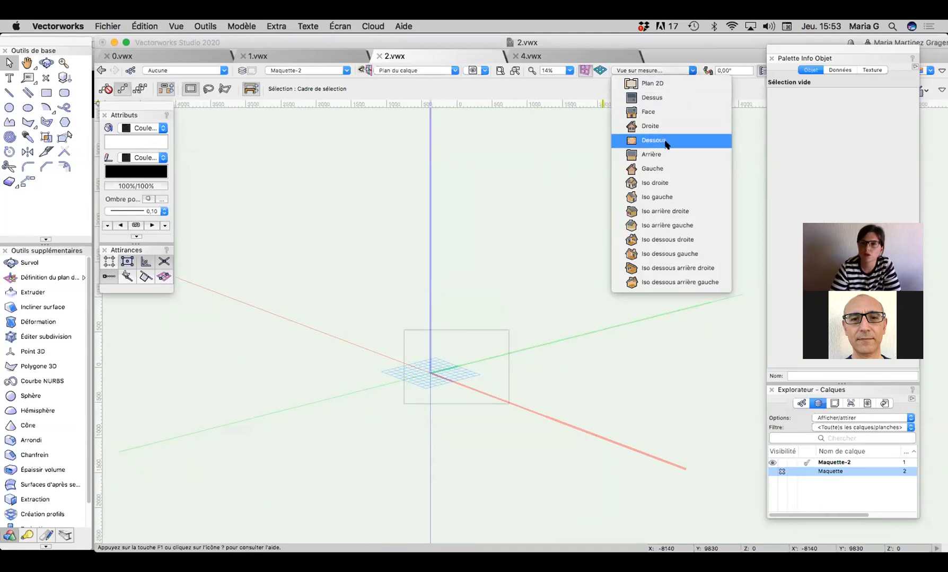
click(664, 126)
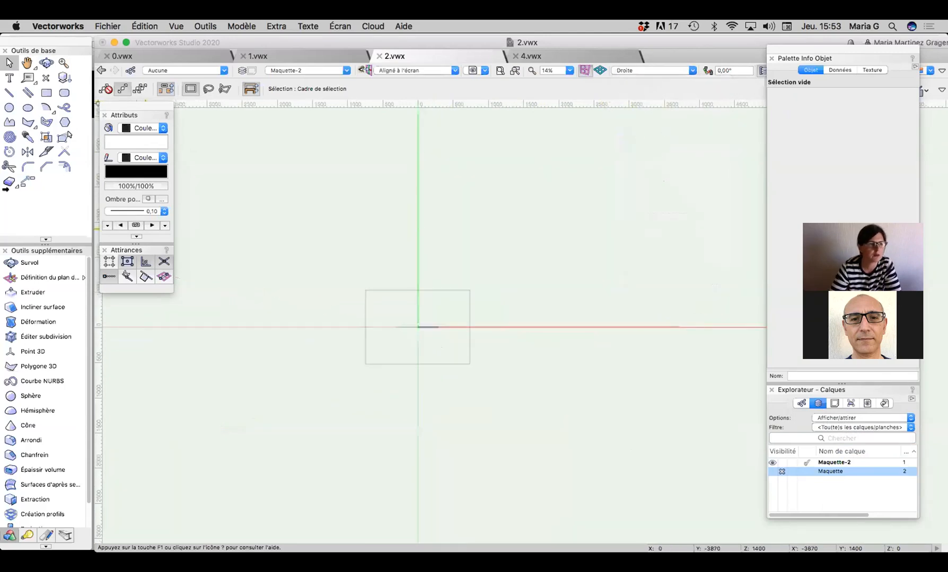
Step: Draw a closed terrain profile on the horizontal axis, about 4281 wide and 1268 high, with a sloped upper edge between two vertical ends
click(27, 122)
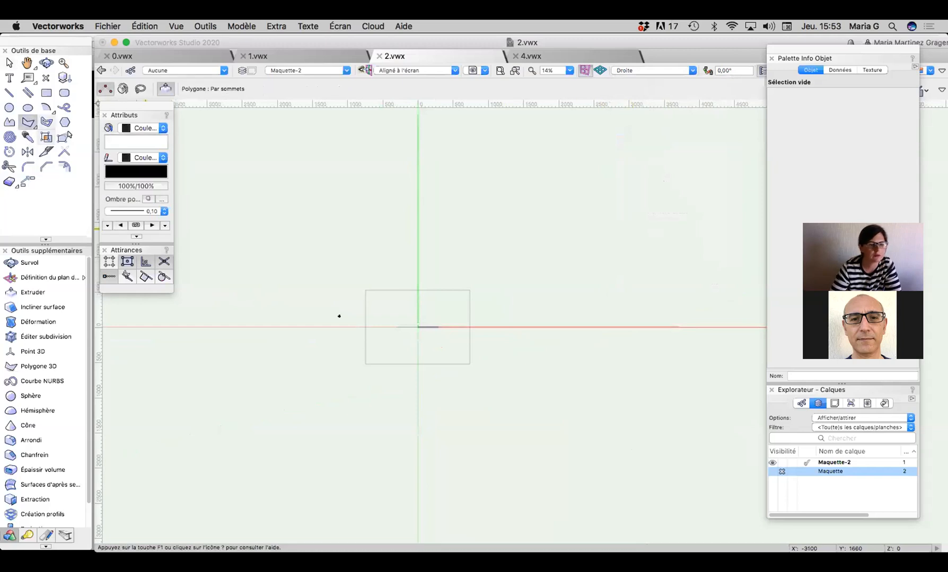
click(283, 327)
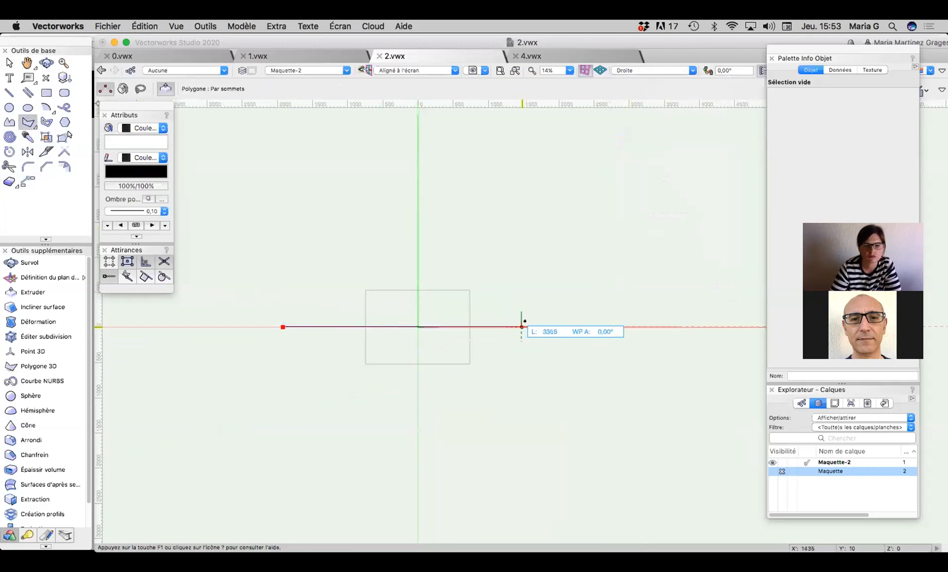
click(583, 326)
click(584, 238)
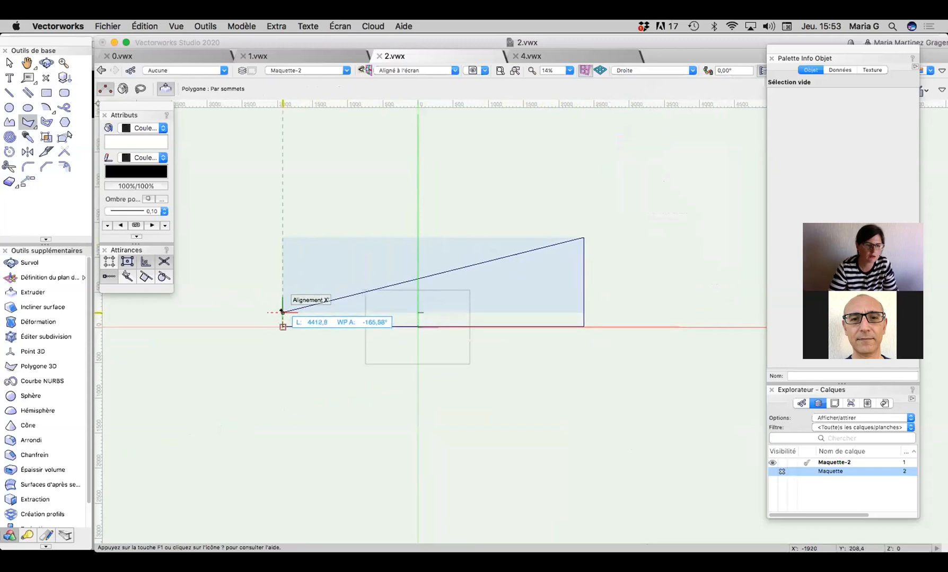
click(282, 312)
click(282, 326)
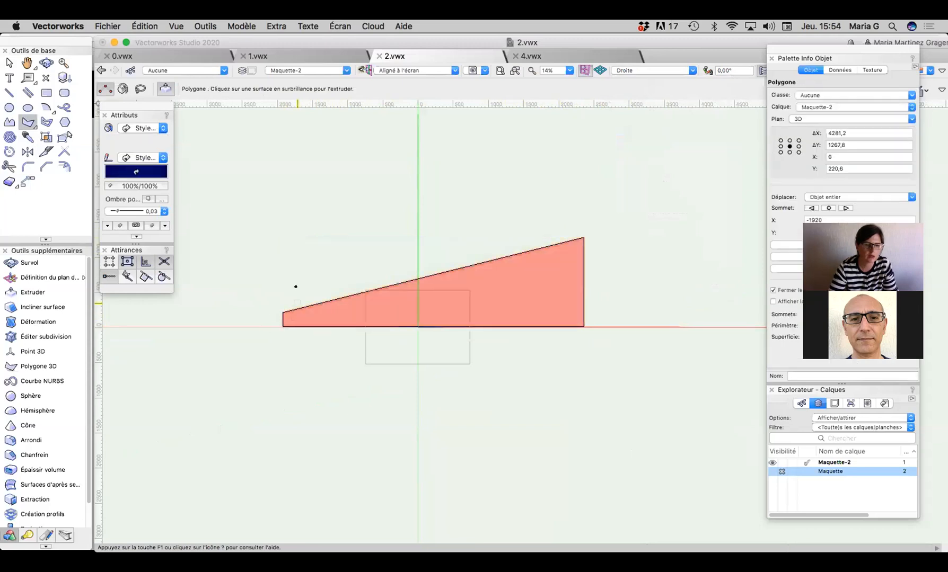
Step: Extrude the sloped terrain profile by 2000 and show it in the Iso droite view
click(391, 305)
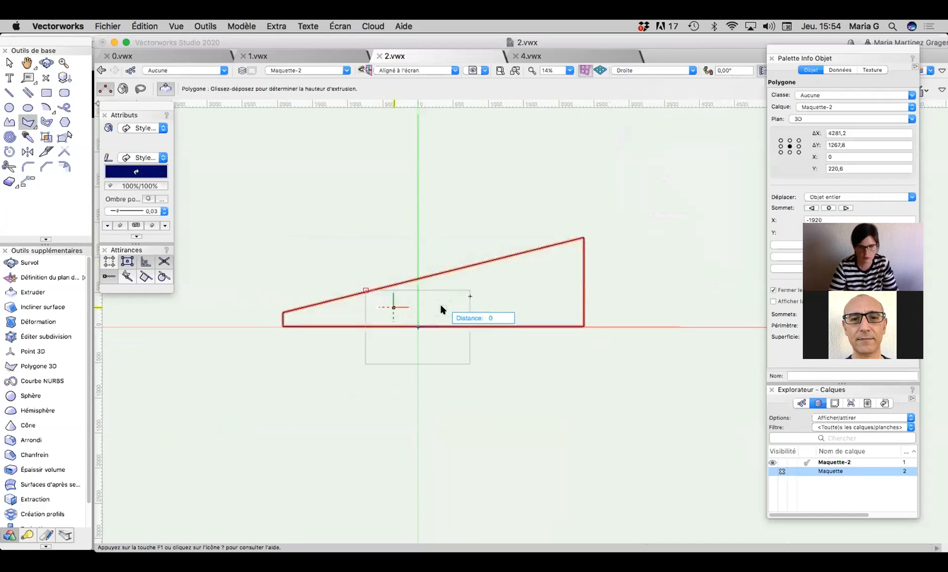
key(Tab)
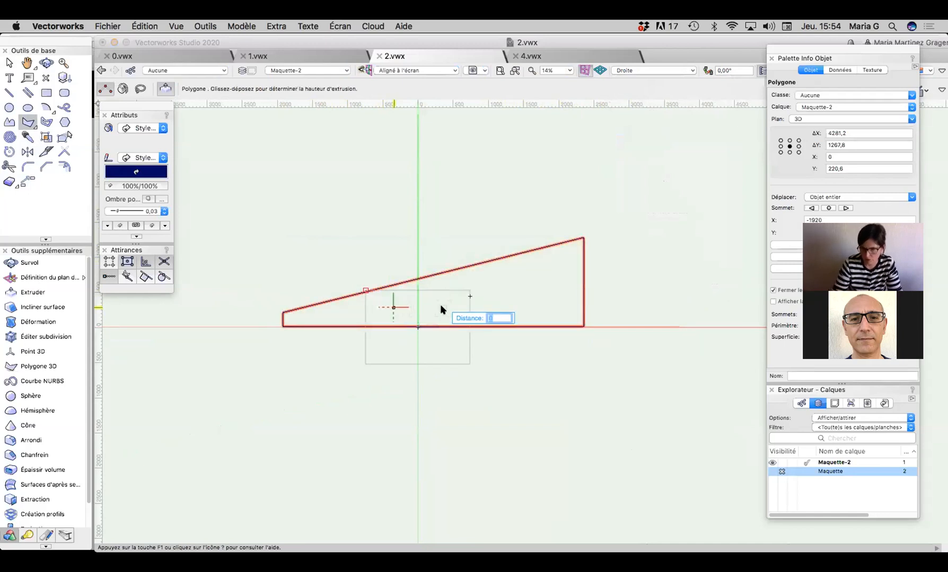
text(2000)
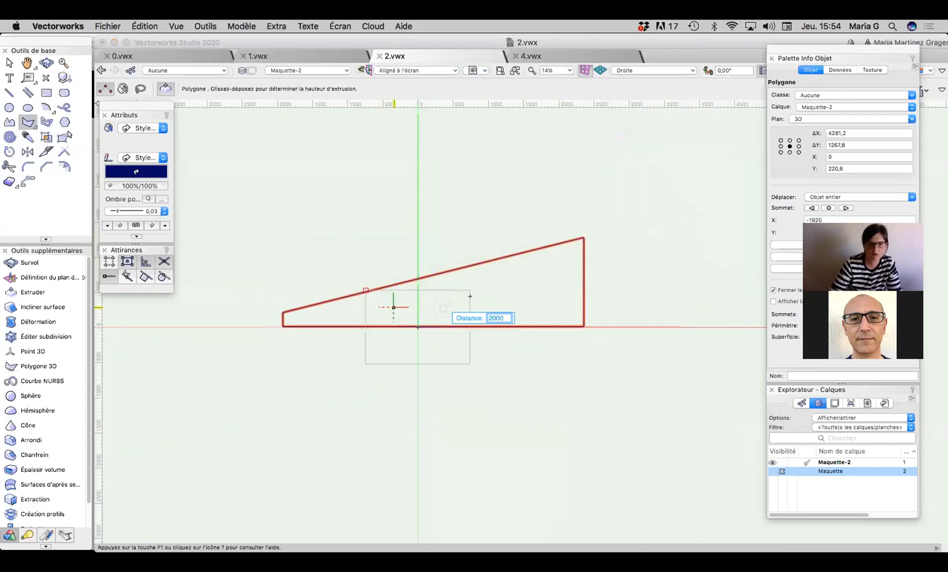
key(Return)
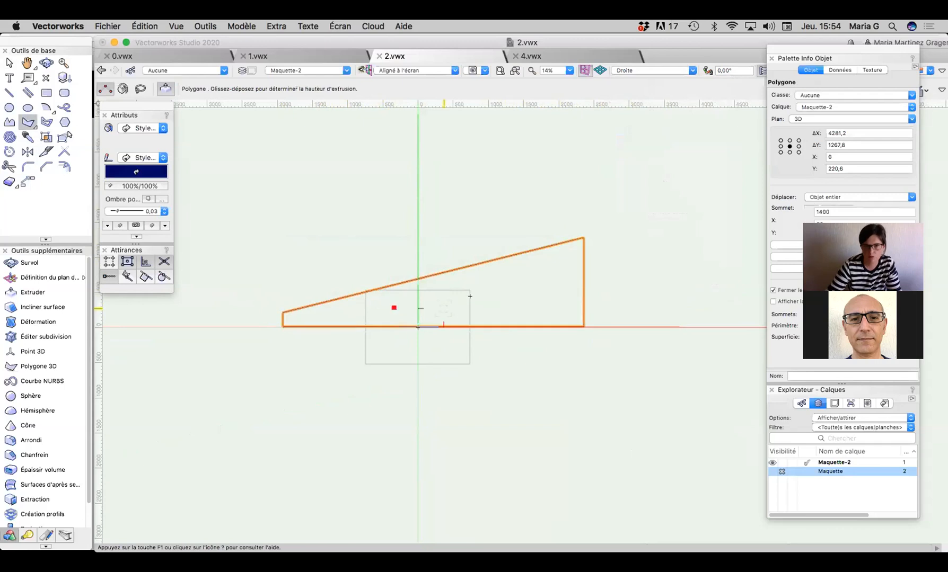
key(3)
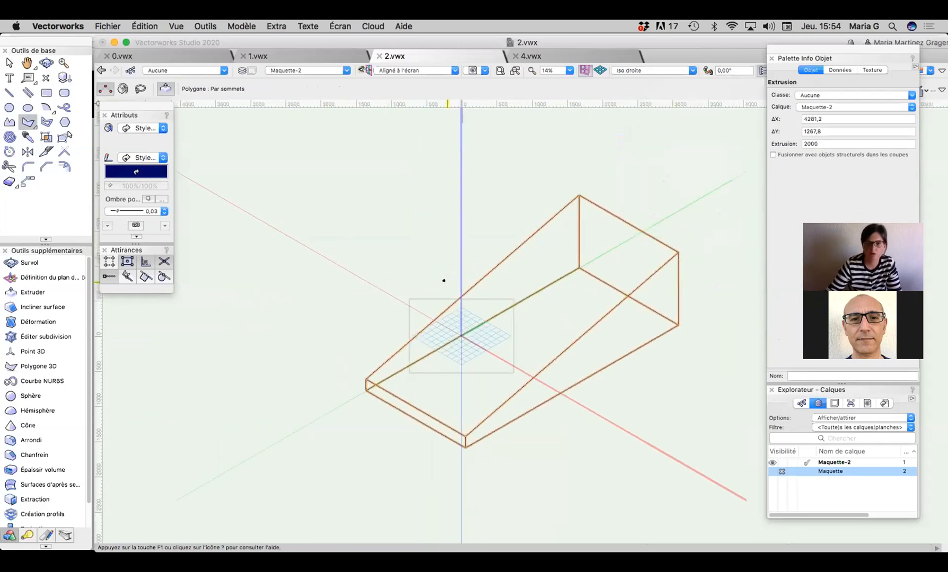
Step: Set the terrain wedge's extrusion to 4000
click(9, 63)
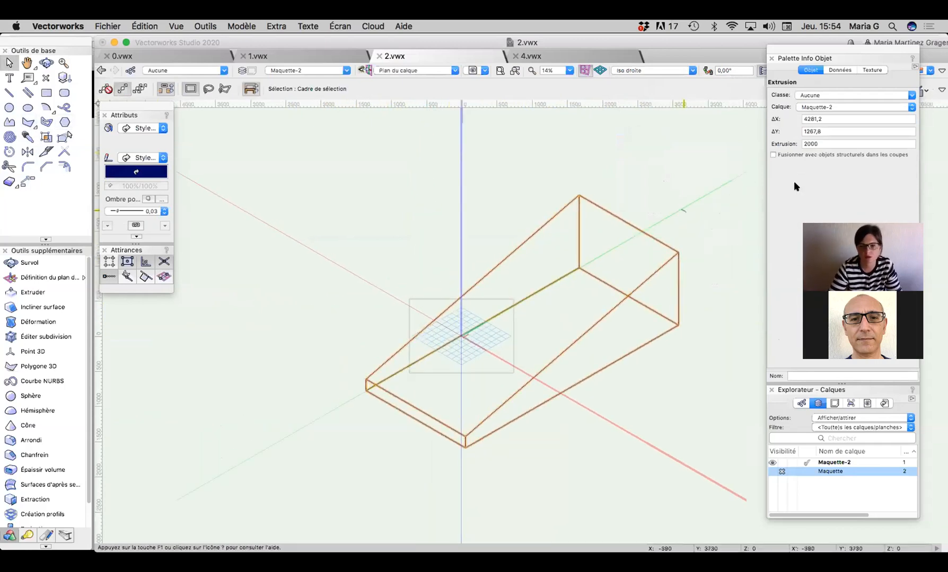
drag(843, 143, 799, 141)
text(4000)
key(Return)
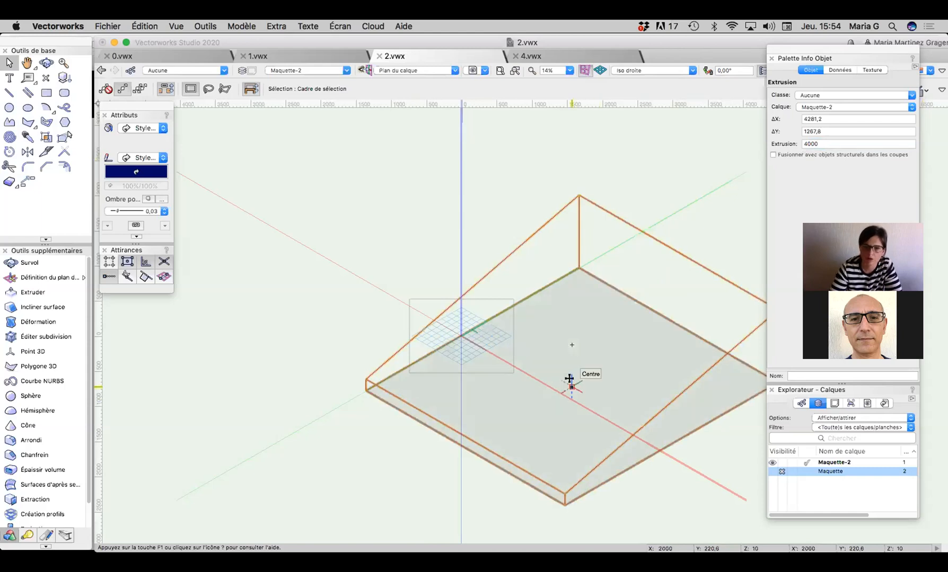
Step: Move the terrain wedge by the centre of its base onto the origin and keep it in the Iso droite view
drag(569, 378, 461, 335)
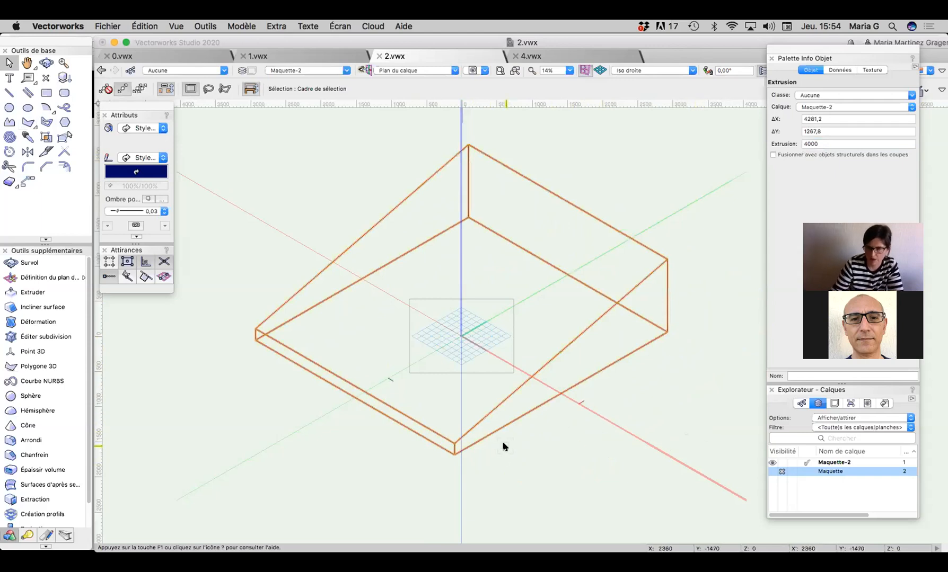
key(2)
key(3)
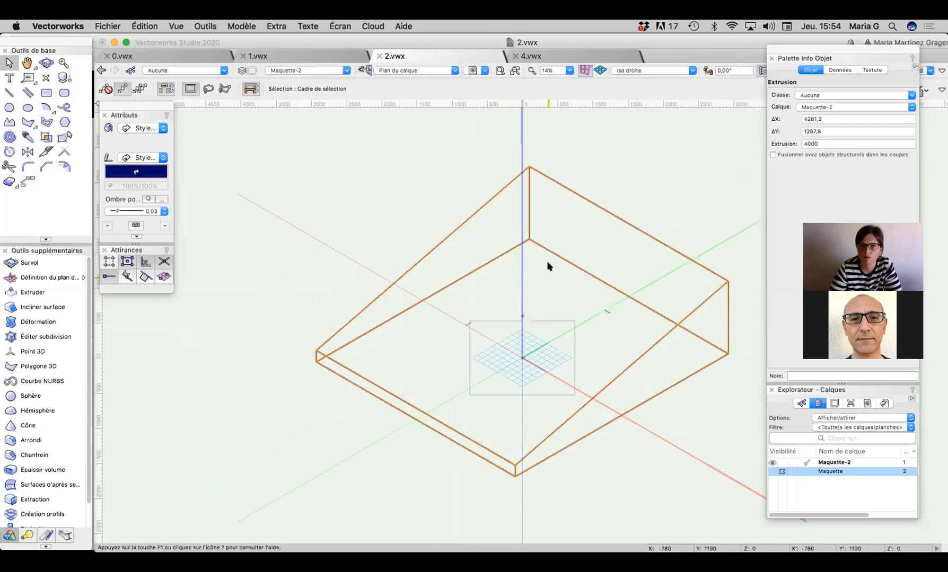
key(2)
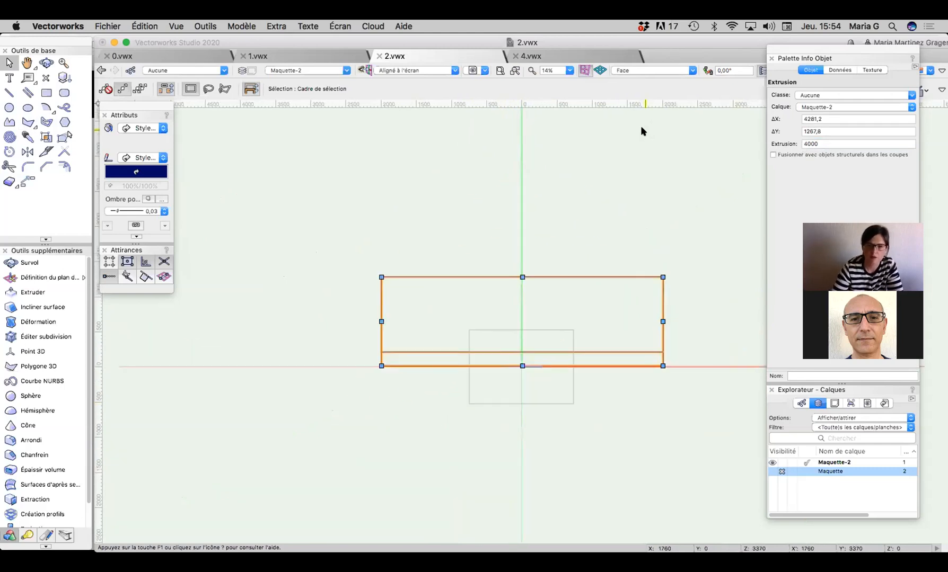
key(2)
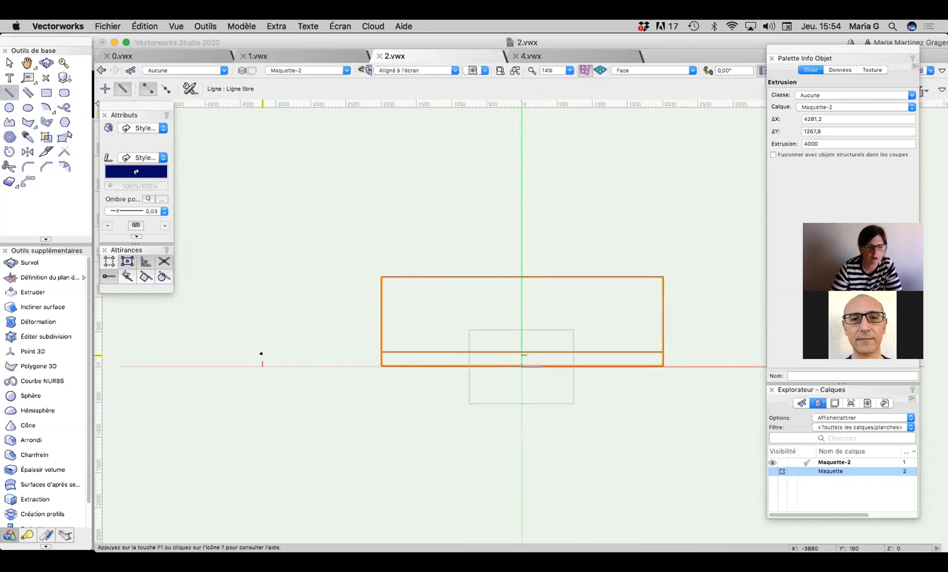
click(521, 367)
click(735, 365)
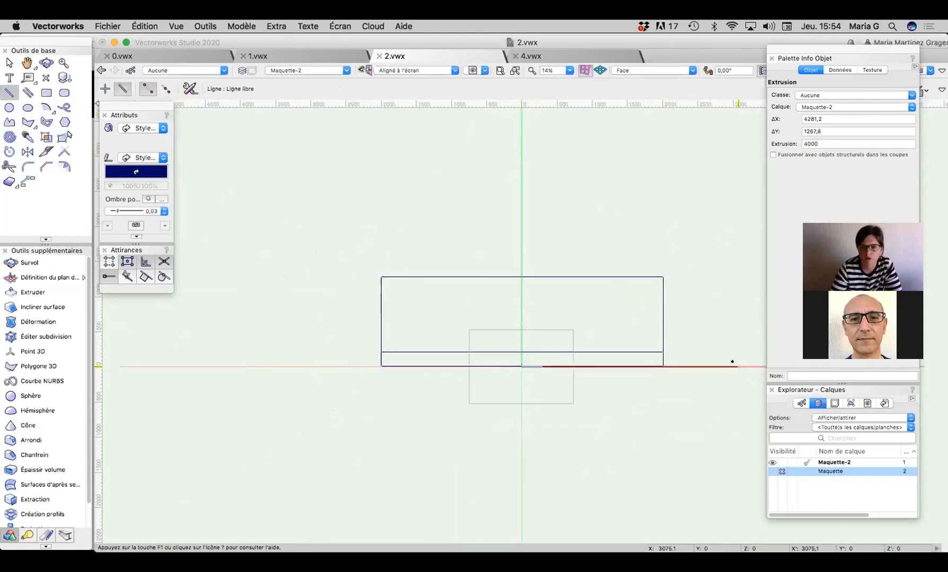
click(10, 64)
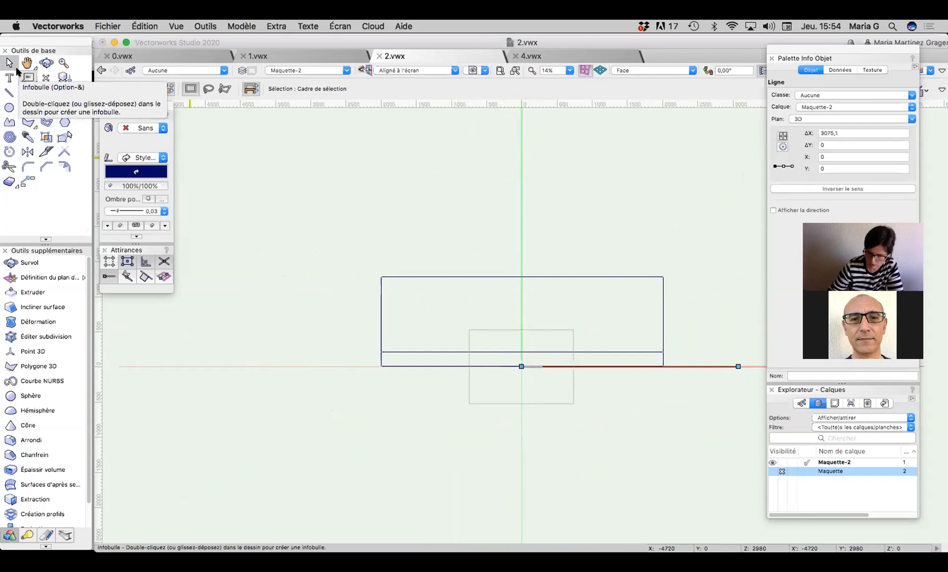
key(Delete)
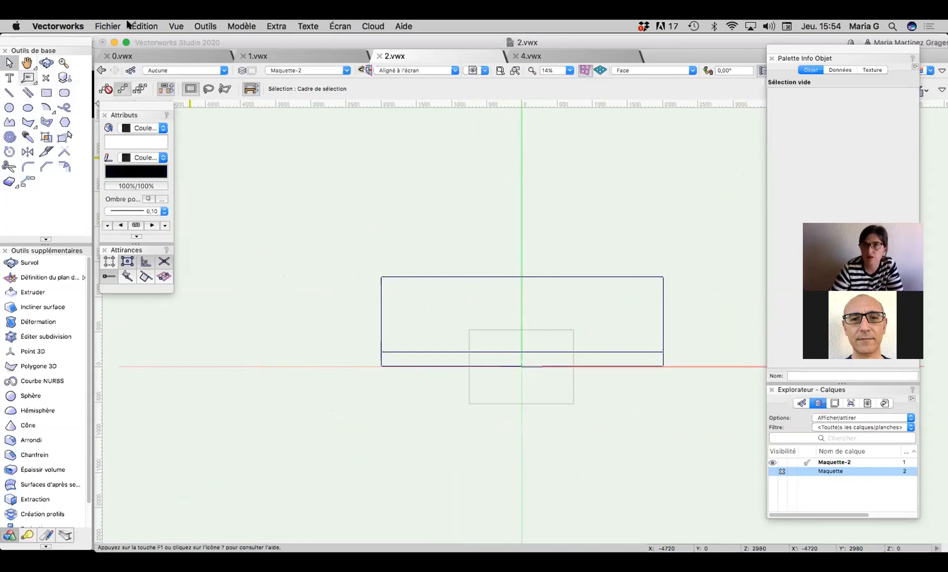
Step: Switch to the Plan 2D view and delete the stray points inside the terrain outline
click(668, 70)
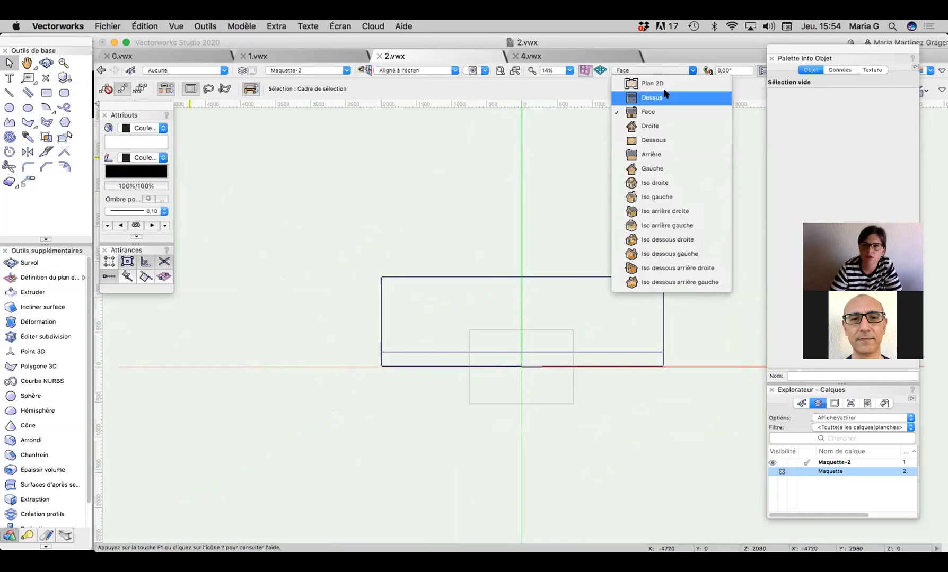
click(666, 86)
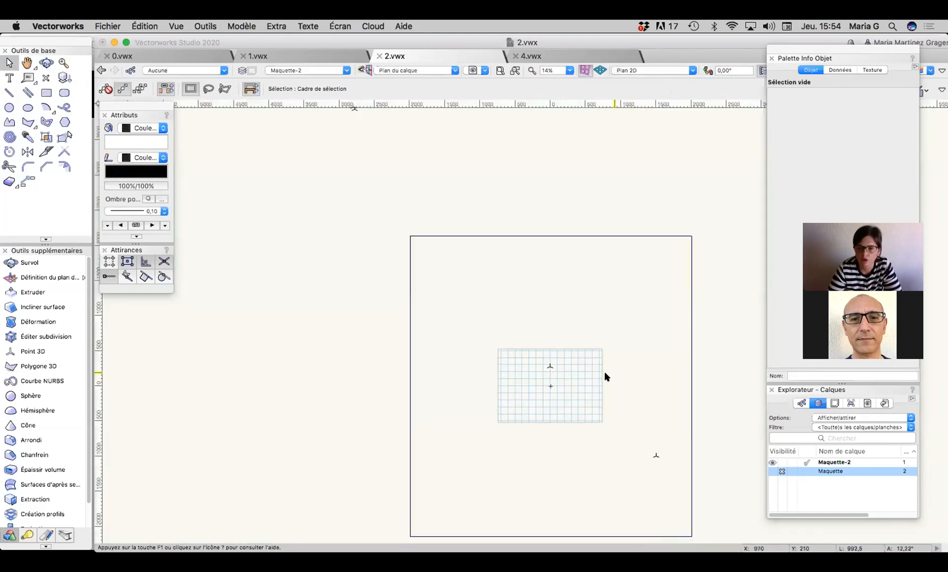
key(space)
key(x)
drag(705, 221, 443, 425)
key(Delete)
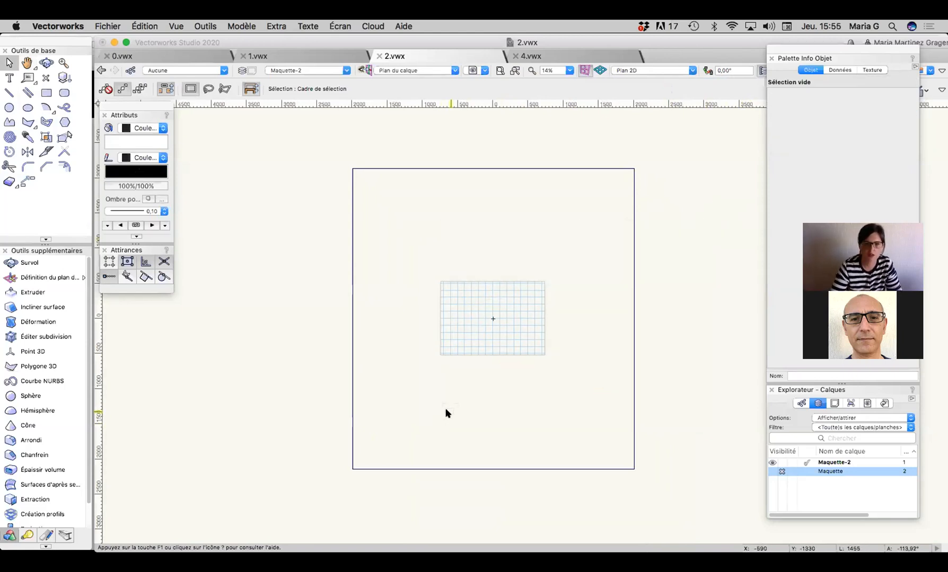
Step: Draw a rectangle about 2210 wide and 1580 high around the middle of the terrain outline
click(46, 93)
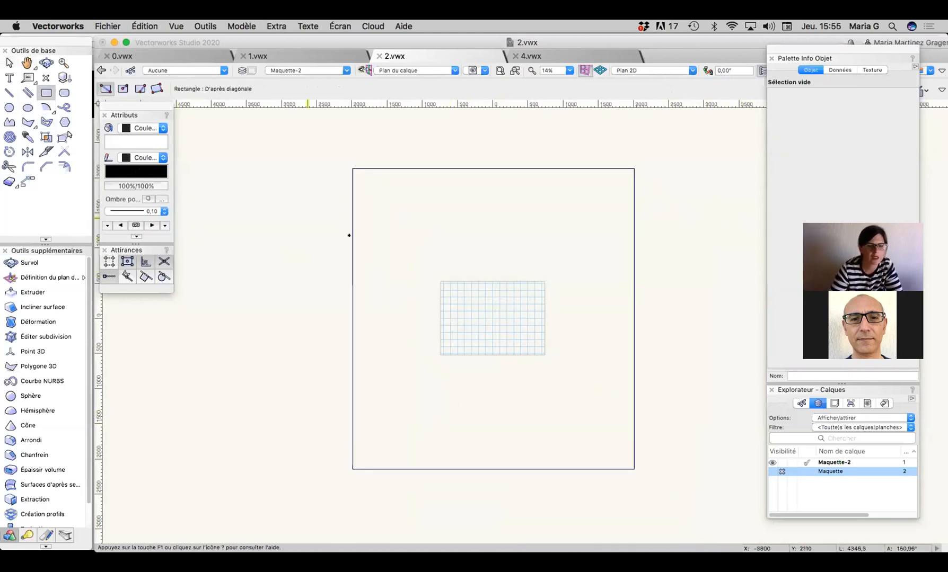
click(420, 268)
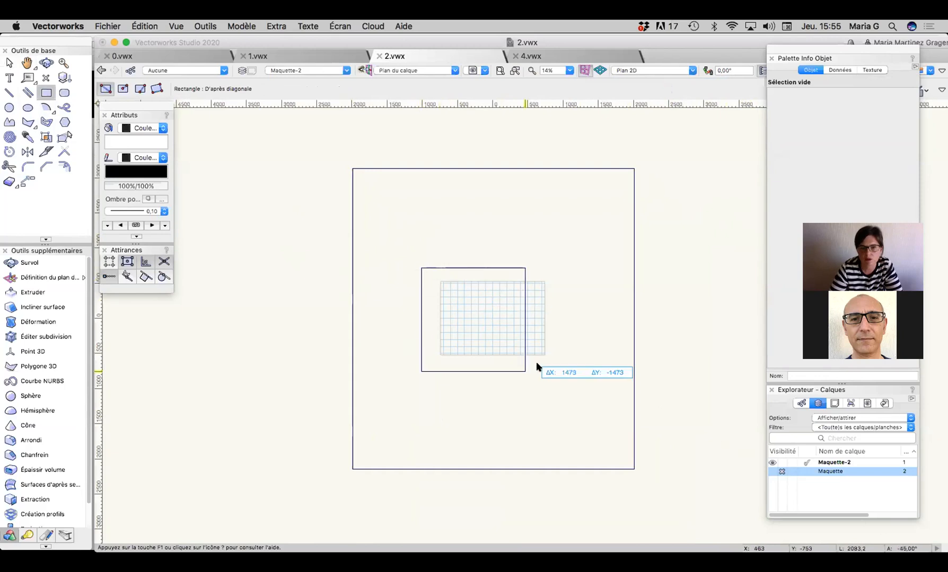
click(575, 376)
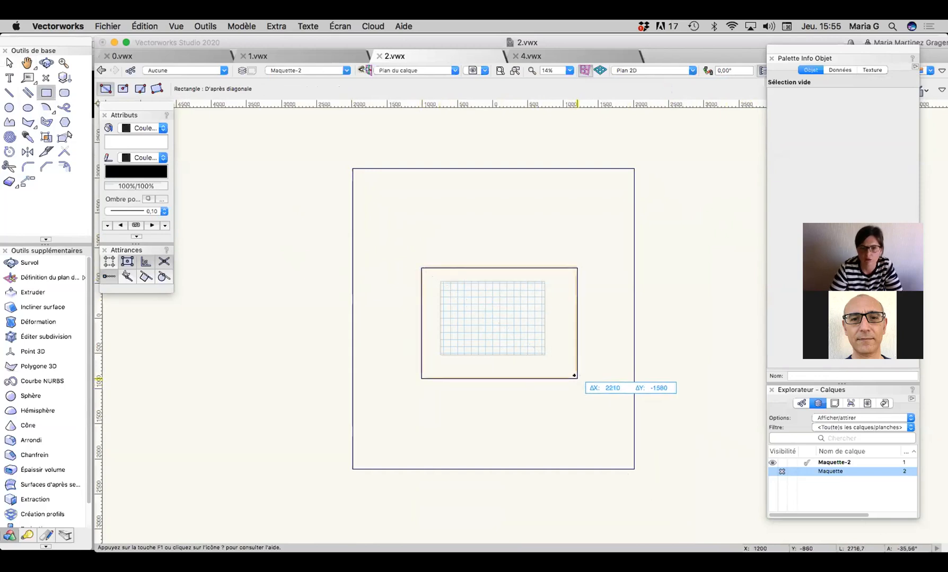
click(9, 63)
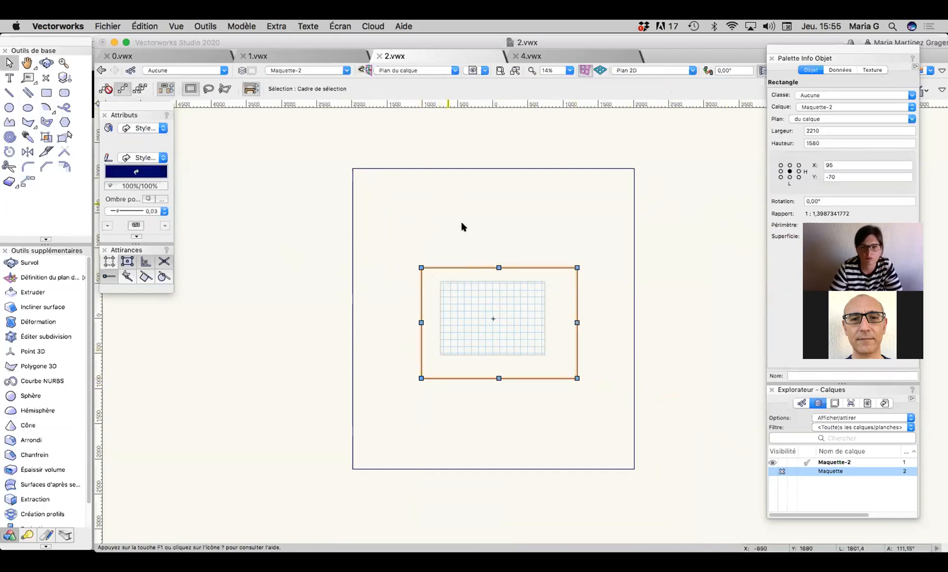
Step: Set the rectangle to 2000 wide and 1500 high and move its centre approximately onto the origin
click(822, 128)
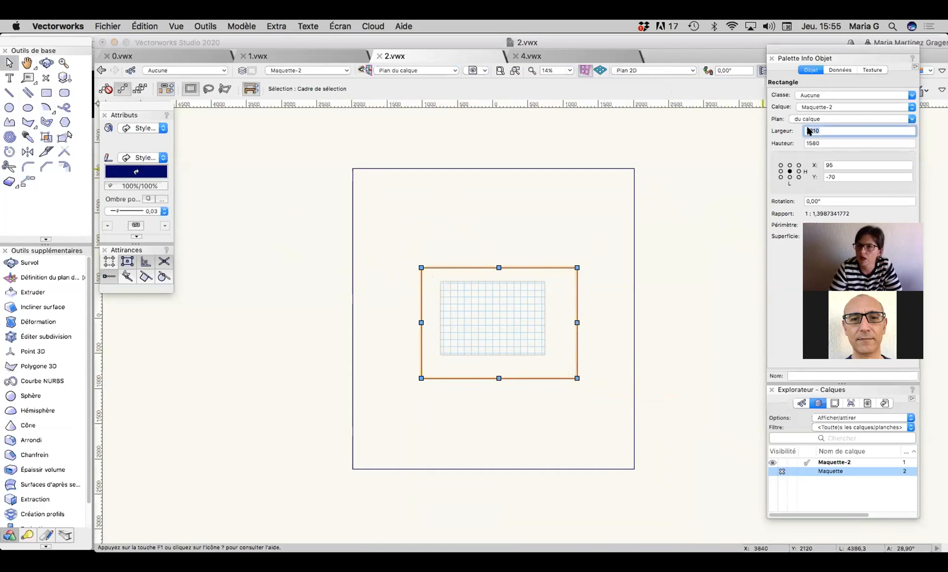
text(200)
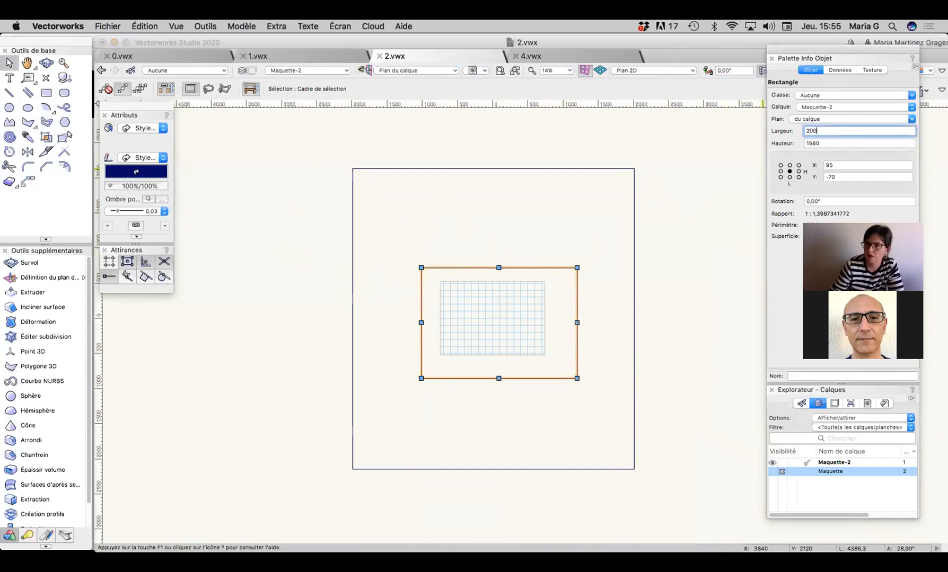
text(0)
key(Tab)
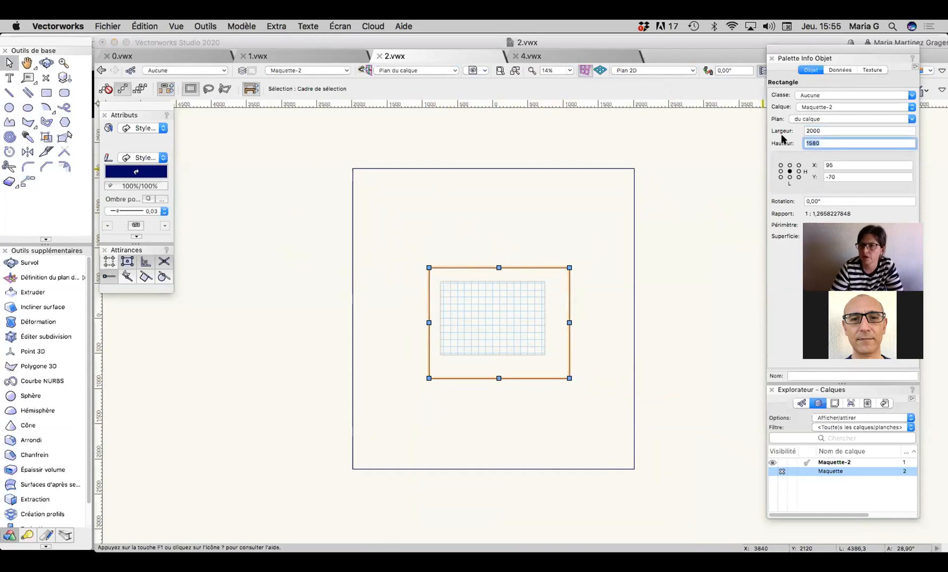
text(1)
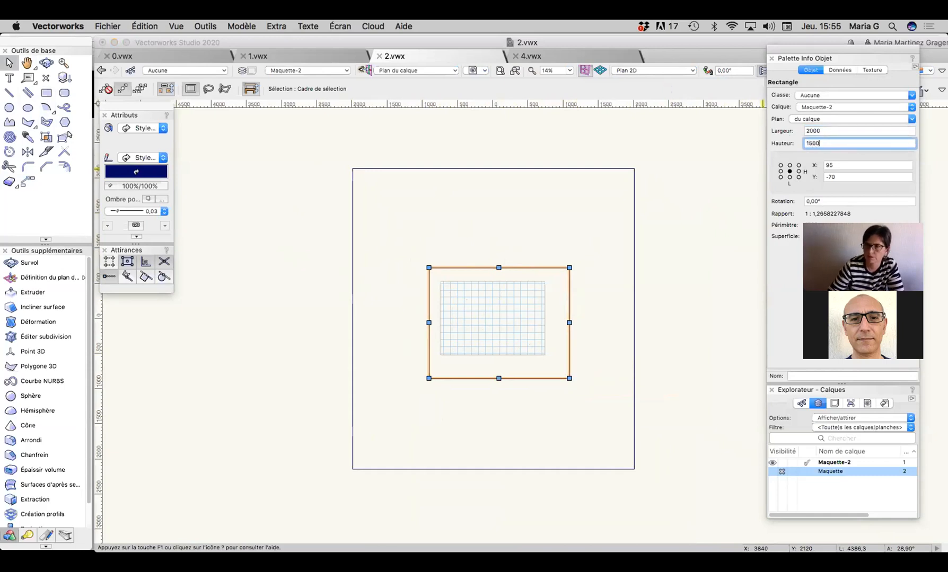
key(Return)
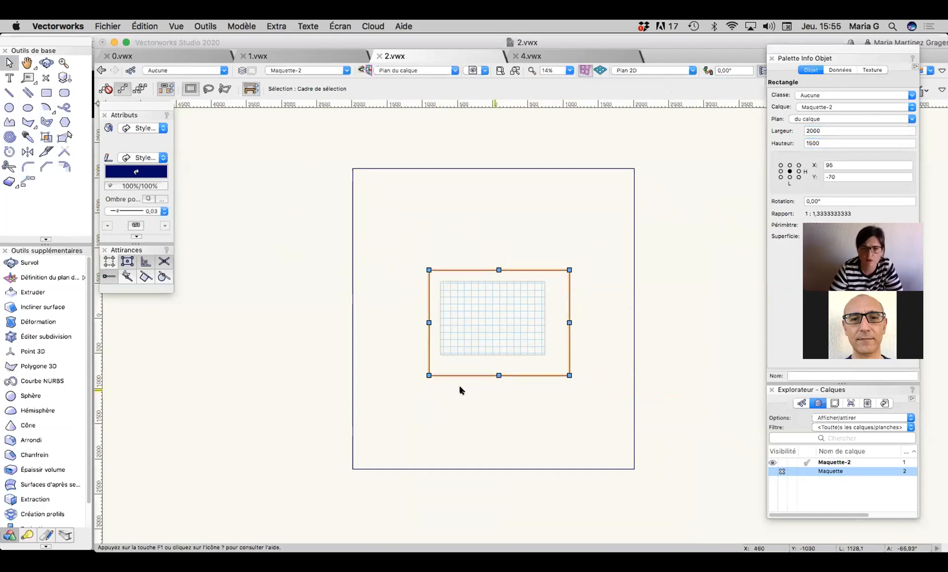
drag(492, 320, 487, 316)
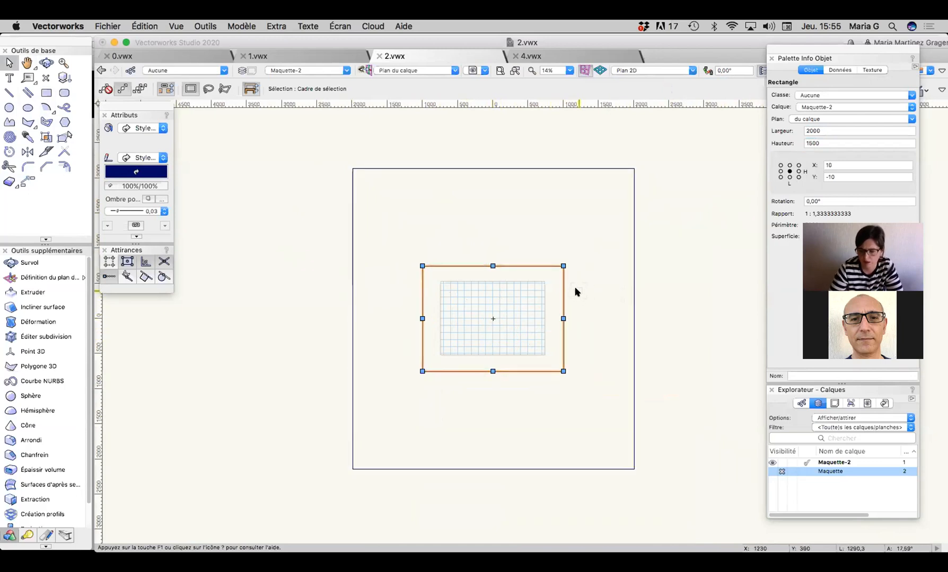
Step: Show the model in the Iso droite view and extrude the rectangle by 500
key(3)
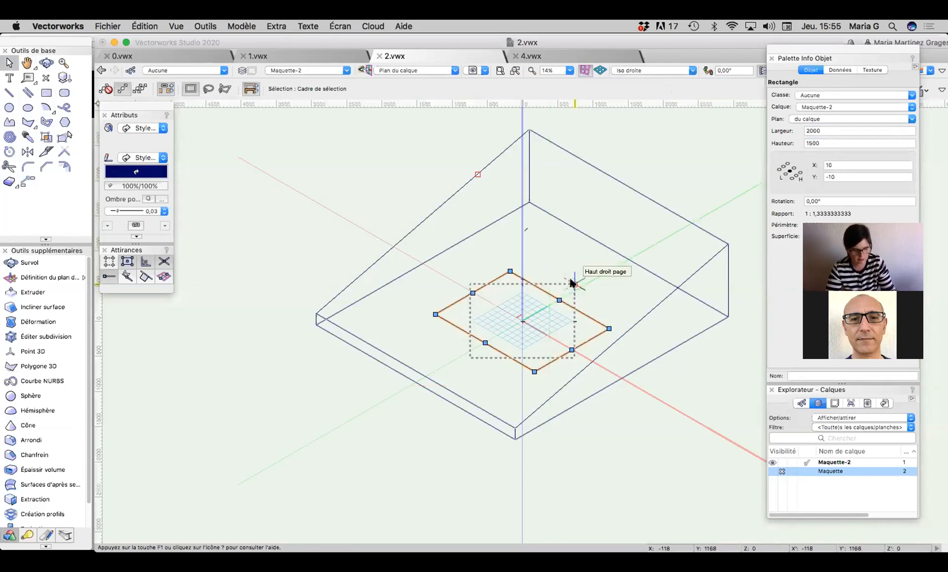
key(super+e)
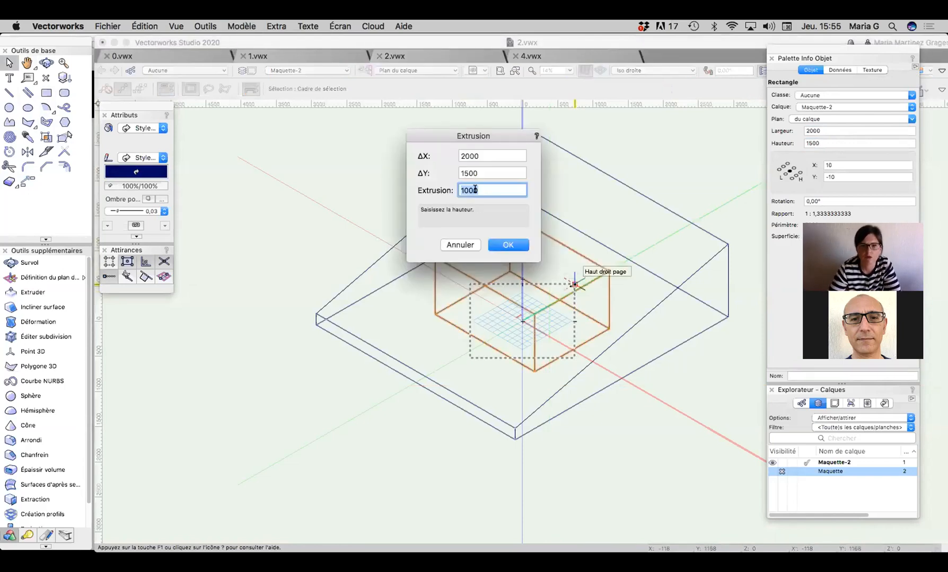
text(5)
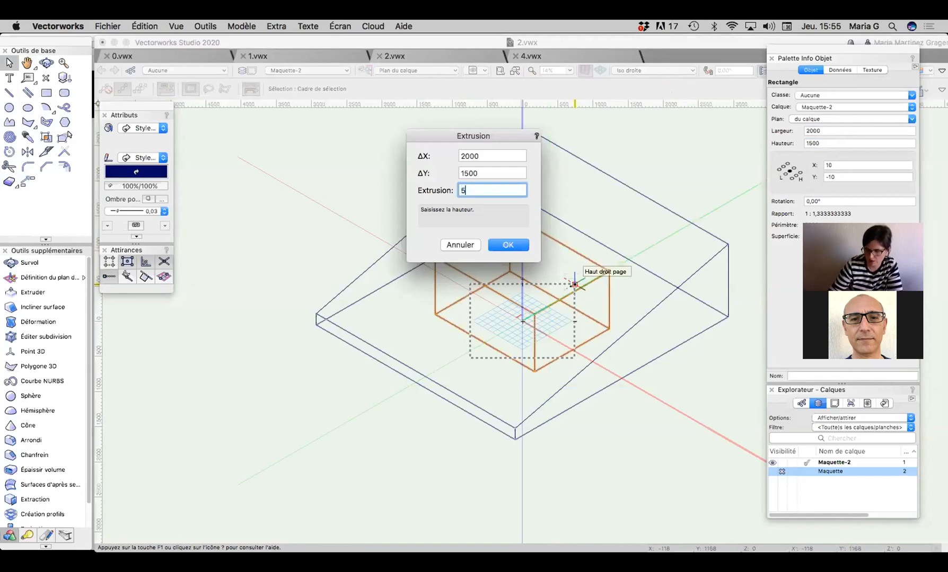
key(Return)
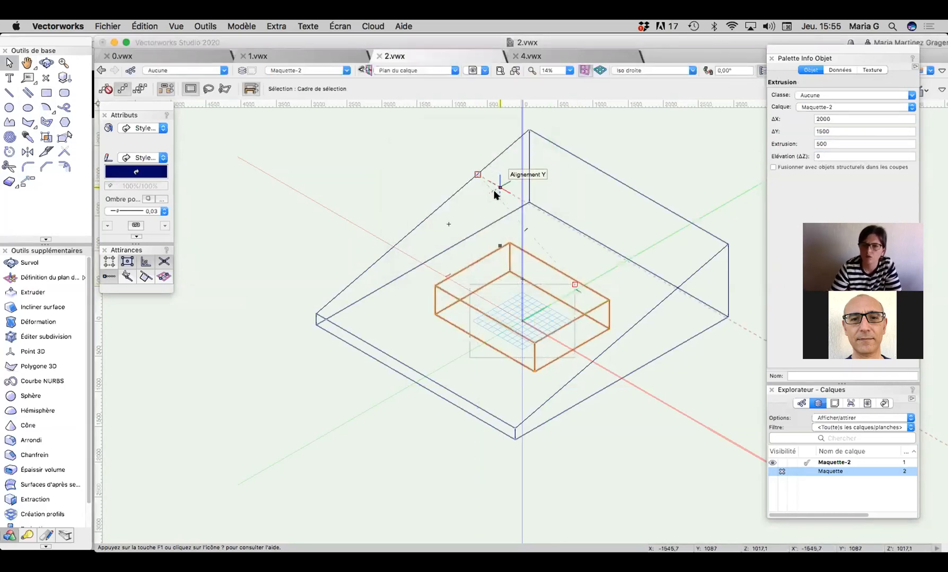
Step: Set the building block's extrusion to 1000 and its elevation to 400
click(827, 144)
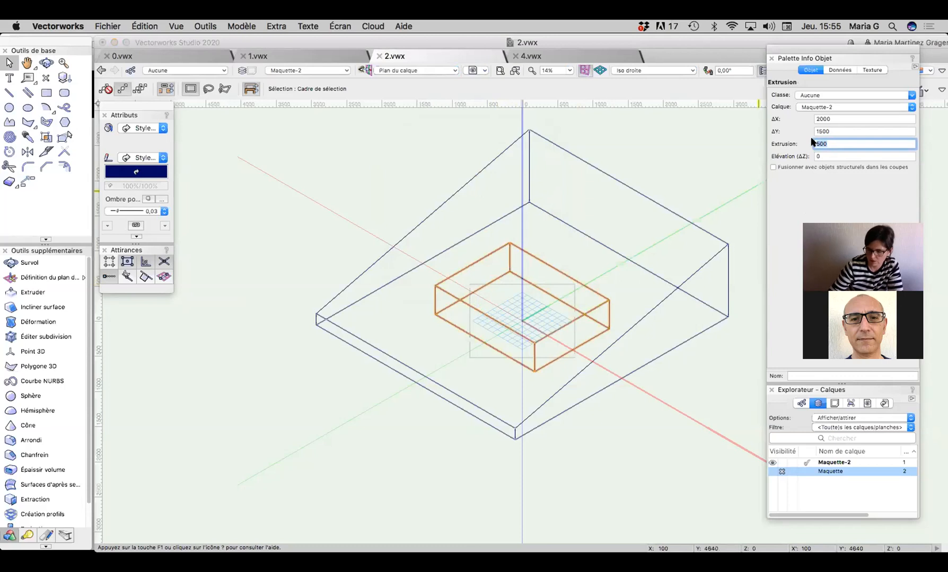
text(1000)
key(Return)
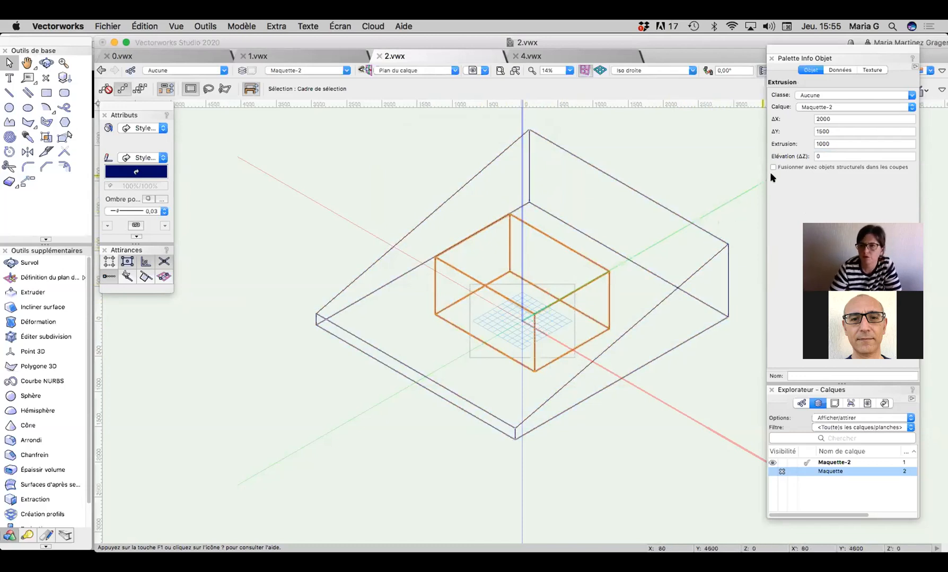
click(814, 155)
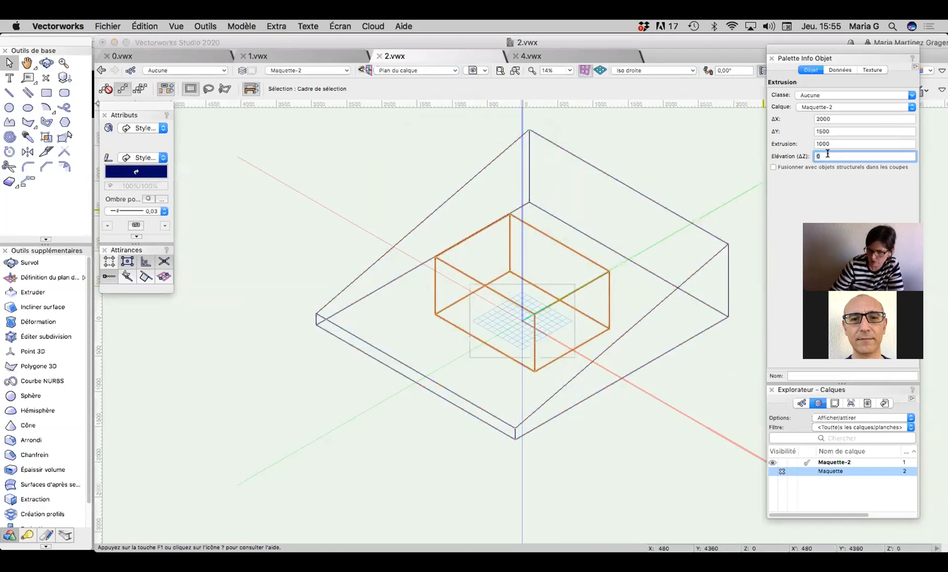
key(Return)
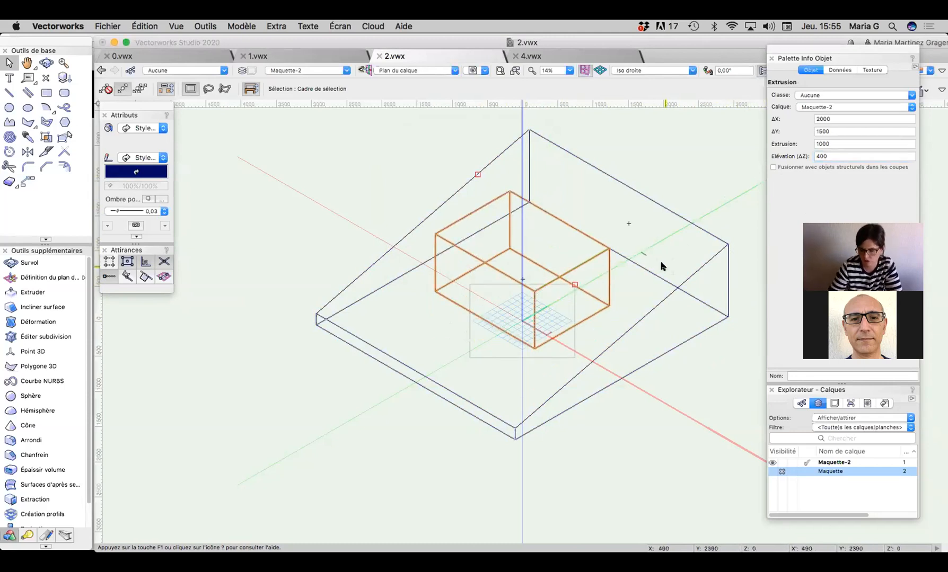
Step: Set the block's elevation to 500 in the Face view and return to the Iso droite view
key(2)
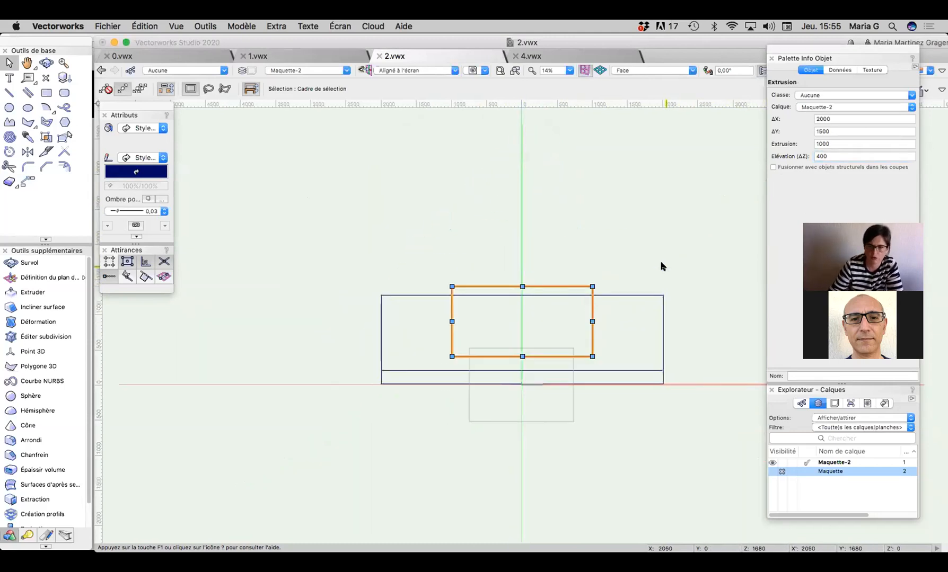
click(836, 154)
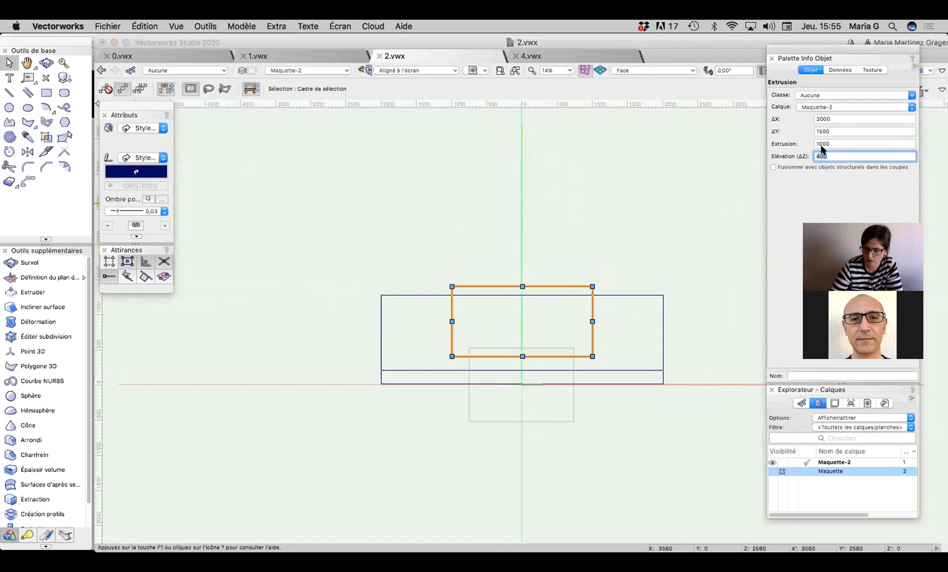
text(500)
key(Return)
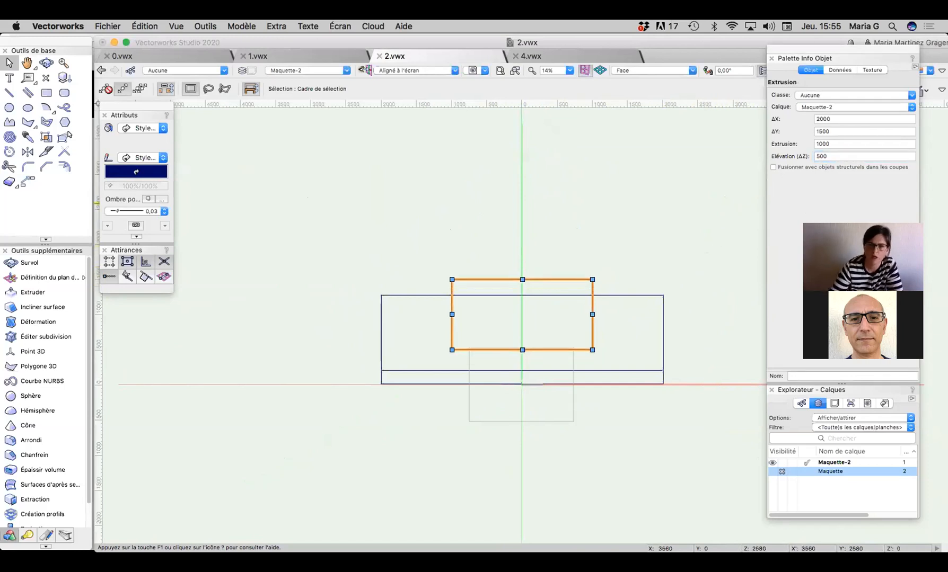
key(3)
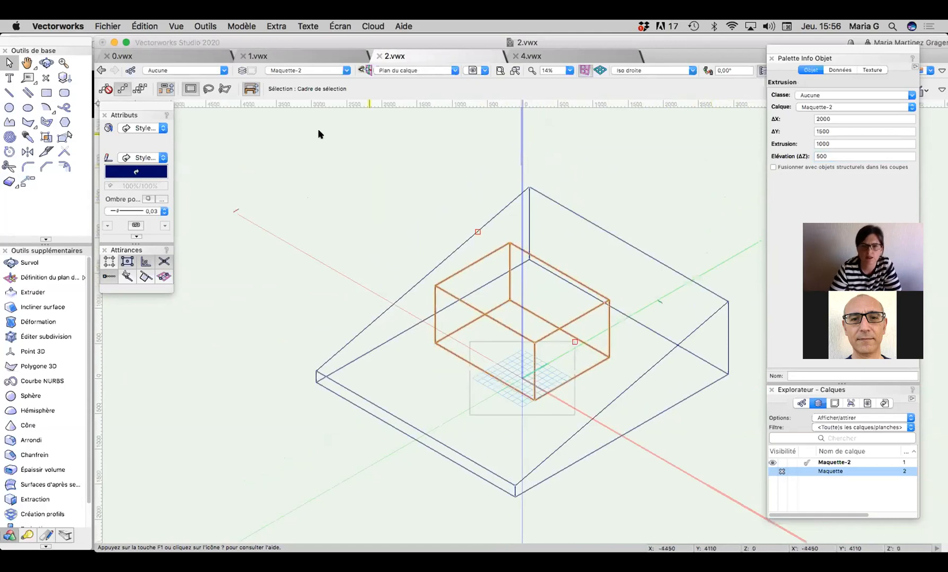
Step: Set the model's rendering mode to OpenGL
click(180, 26)
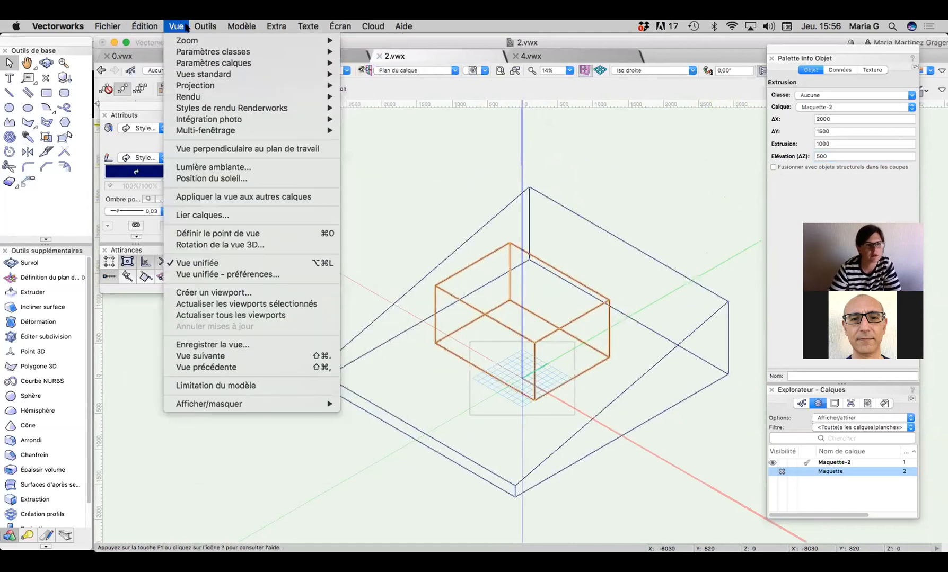
mouse_move(241, 98)
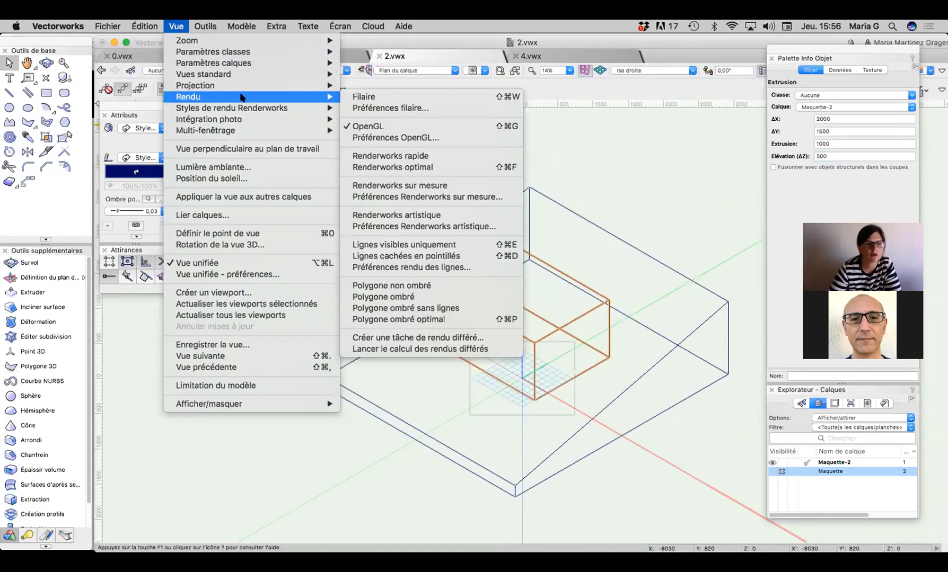
click(367, 126)
click(575, 232)
Step: Select both the terrain wedge and the building block and assign them to the Blanc class
drag(255, 146, 756, 512)
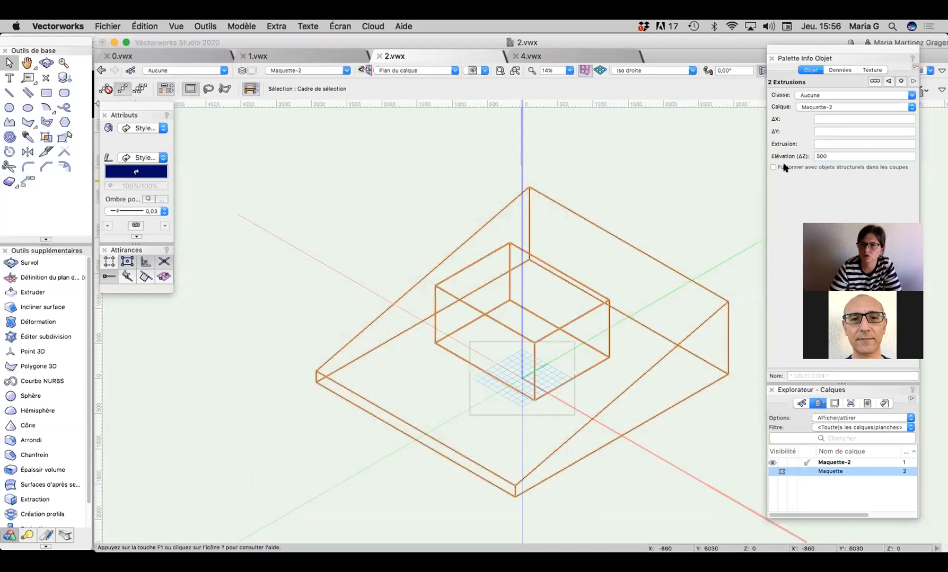
click(827, 95)
click(826, 158)
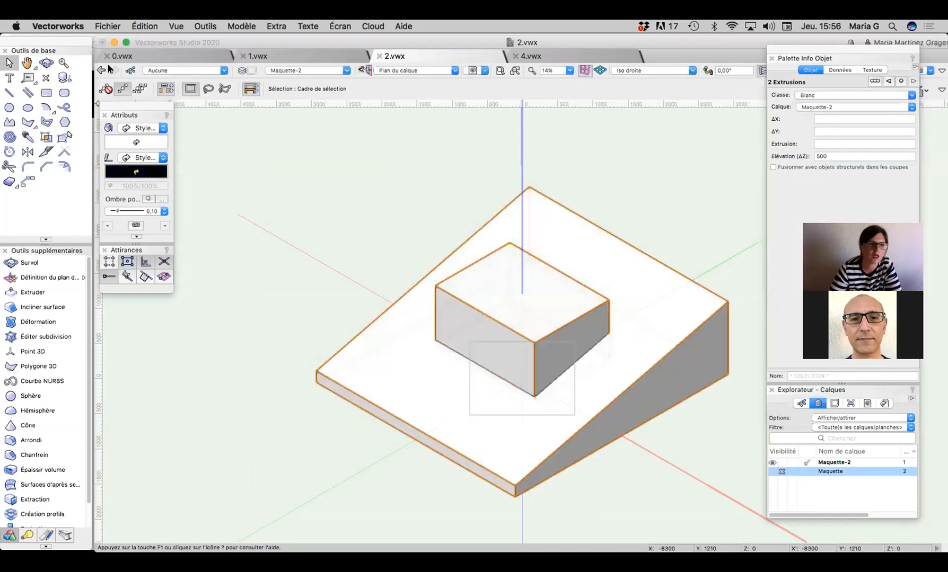
Step: Make Blanc the active class in the Organisation dialog
click(130, 70)
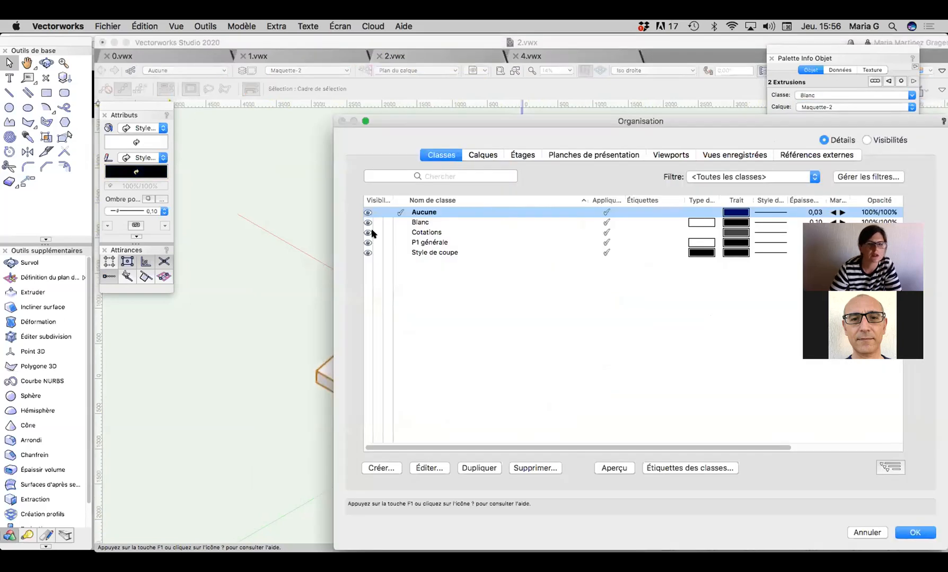
click(398, 222)
click(915, 533)
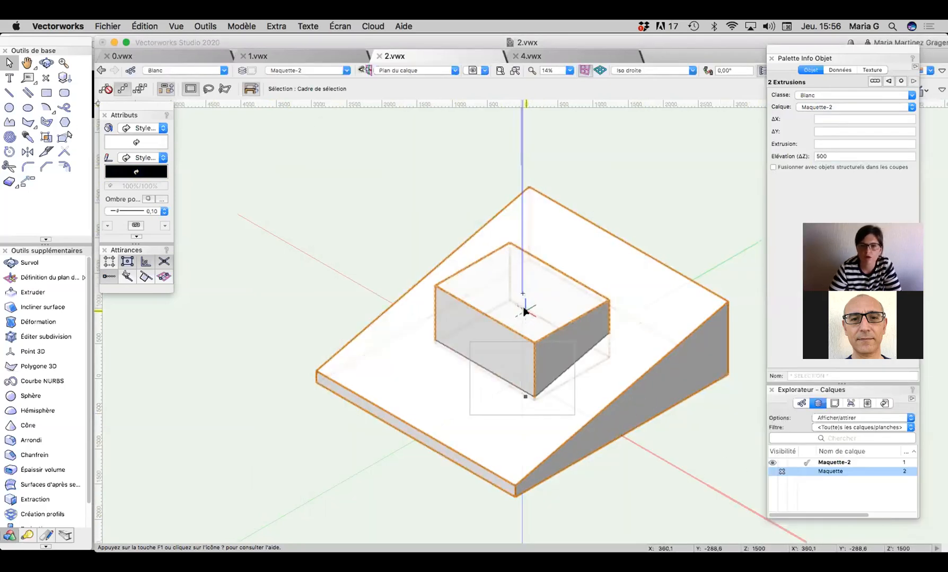
Step: Subtract the building block's volume from the terrain wedge, keeping the block in place
click(317, 27)
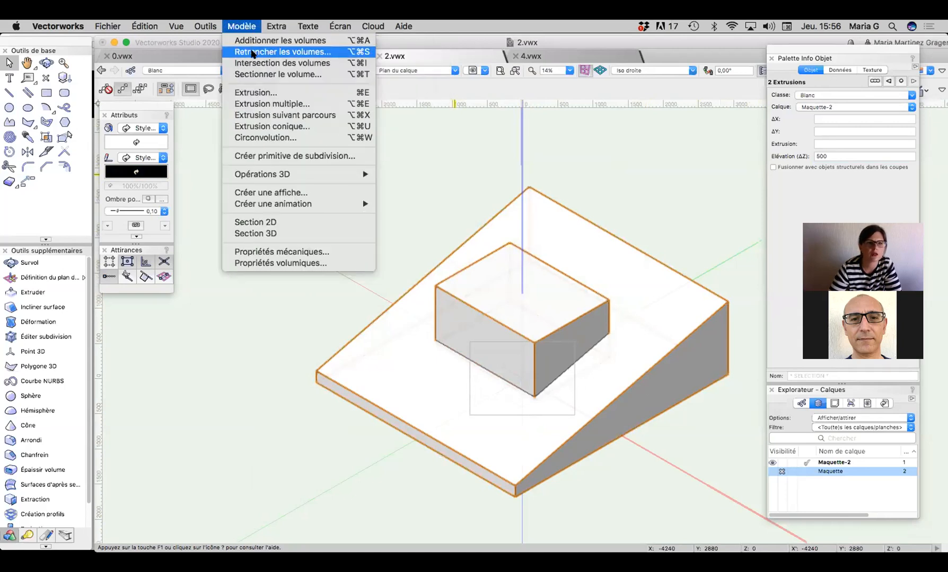
click(253, 52)
click(538, 227)
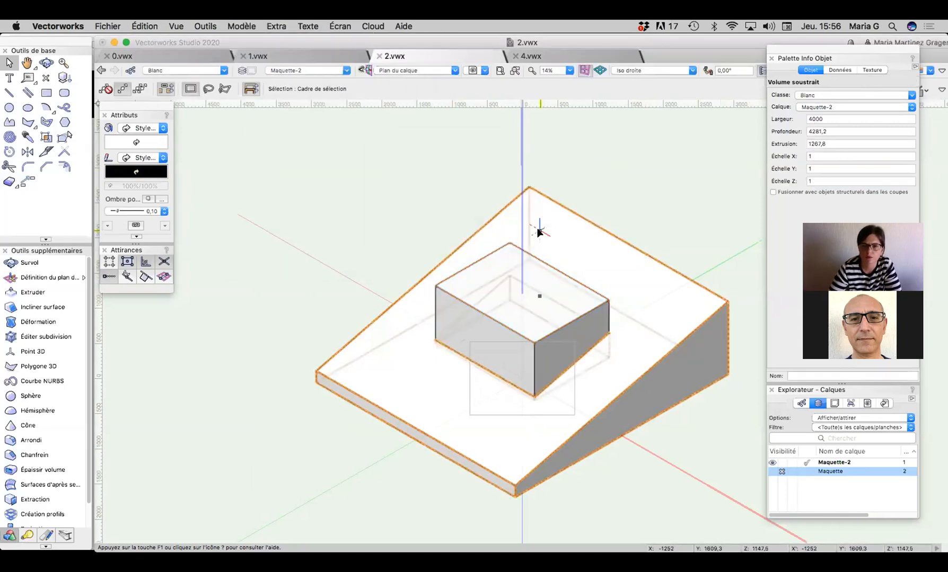
Step: Move the building block off the wedge to inspect the cut in the terrain, and undo the move
click(519, 333)
drag(520, 333, 185, 297)
click(448, 322)
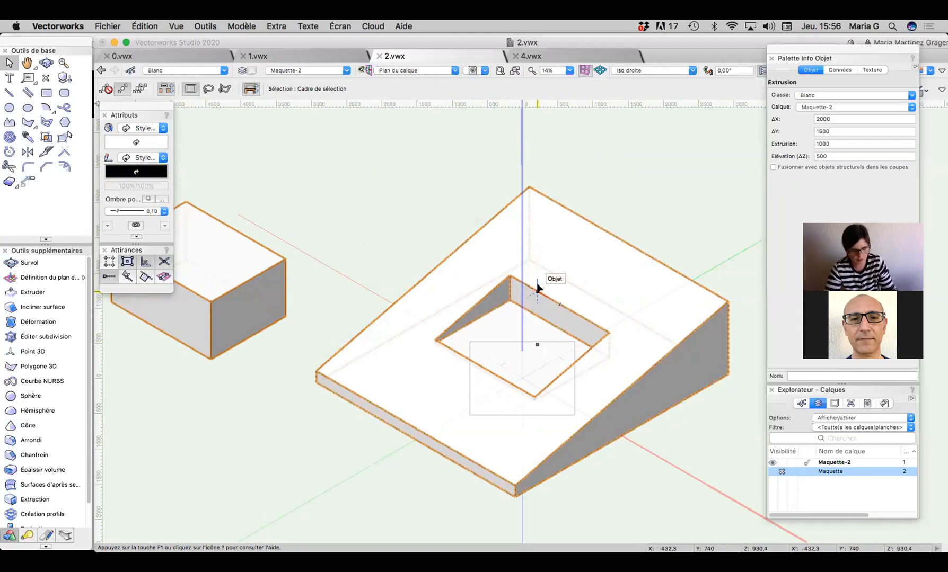
key(super+z)
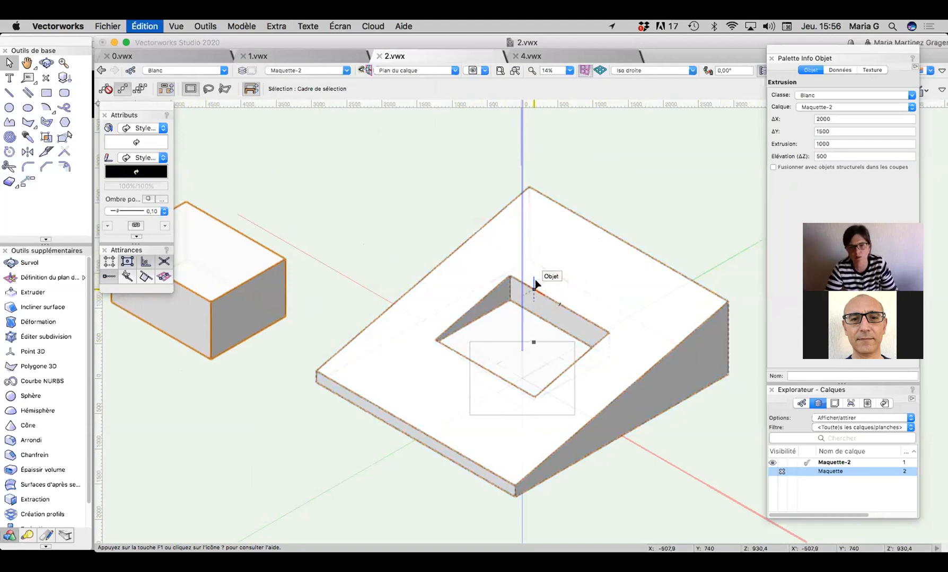
Step: Set the building block's elevation to 700 to compare it with the terrain cut, and undo the change
click(848, 157)
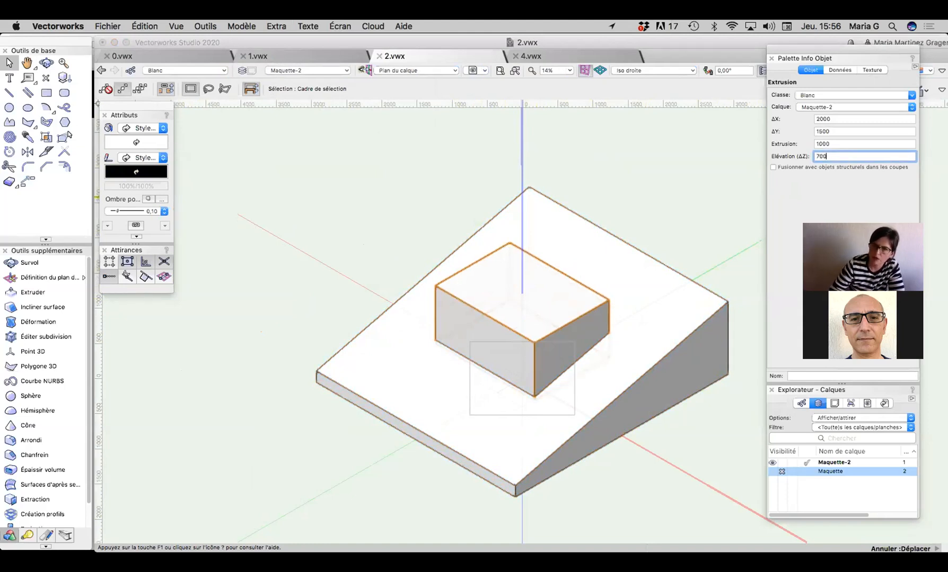
text(700)
key(Return)
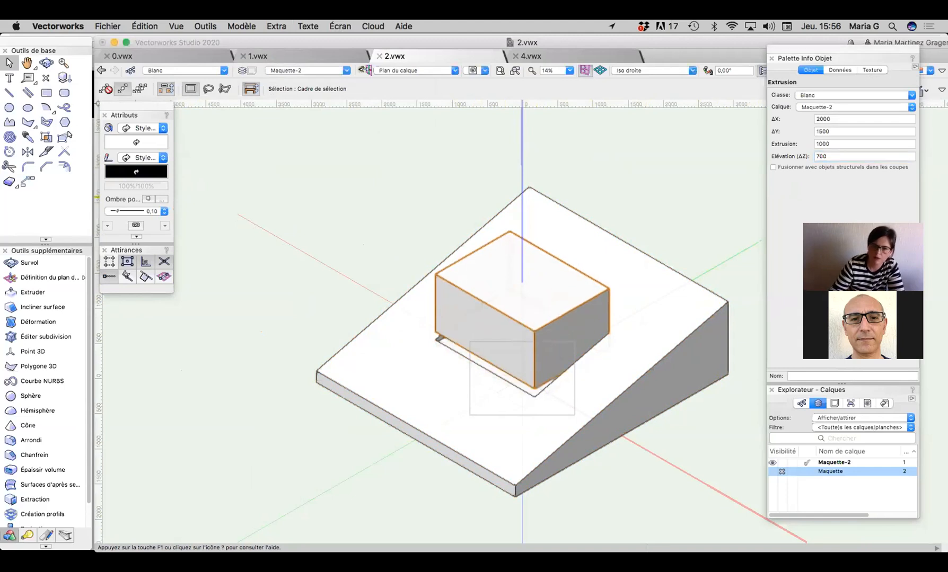
key(super+z)
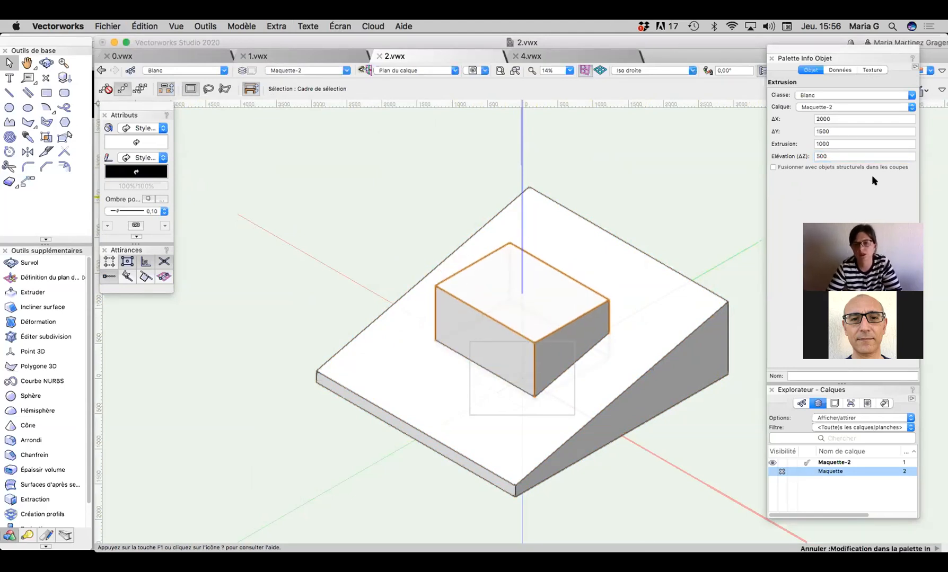
Step: Open the subtracted terrain volume for editing, set the elevation of both its extrusions to 700, and exit the editing mode
double_click(590, 389)
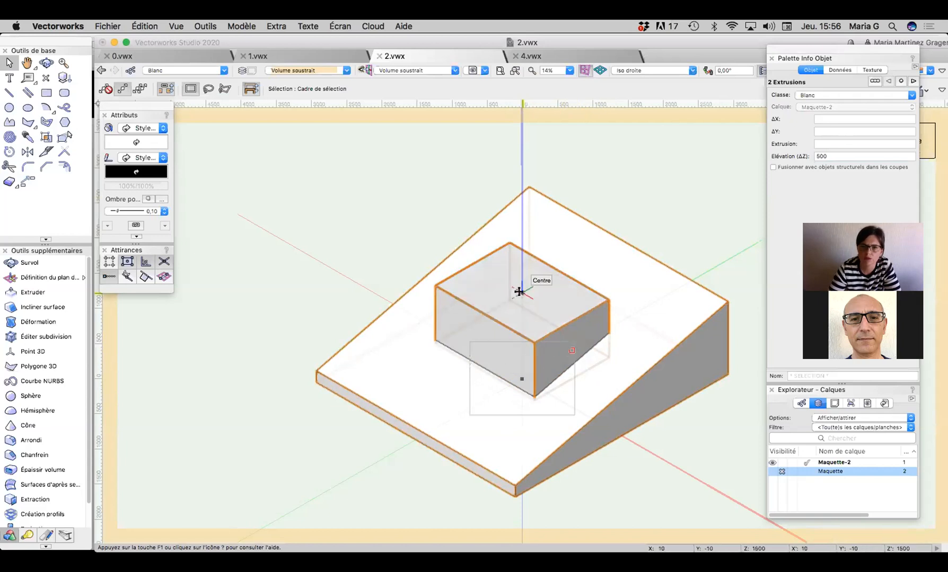
double_click(825, 156)
text(7)
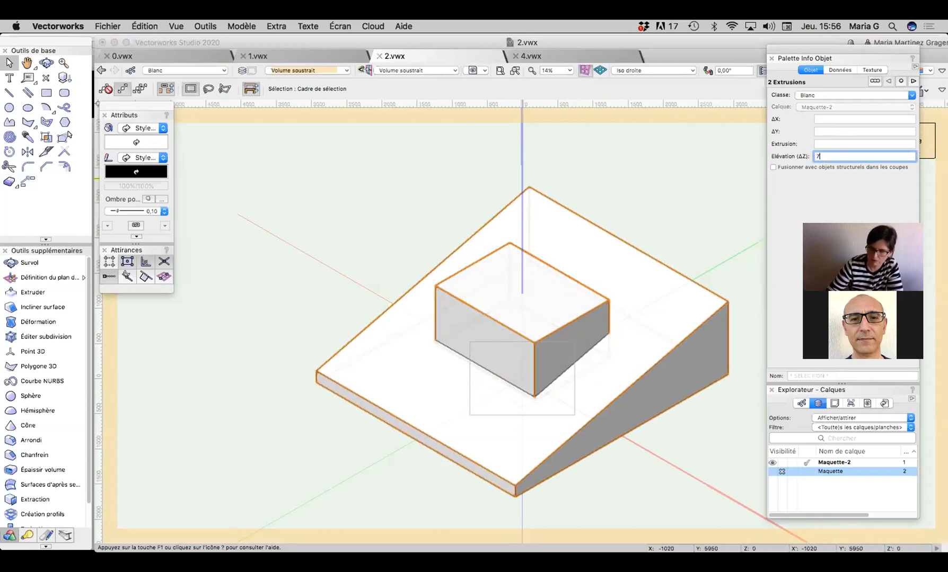
key(Return)
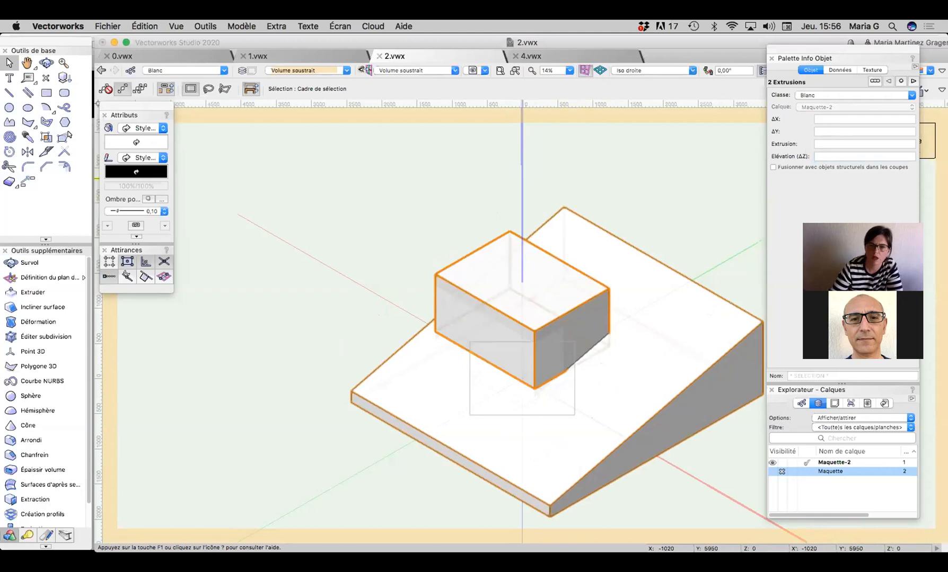
click(922, 129)
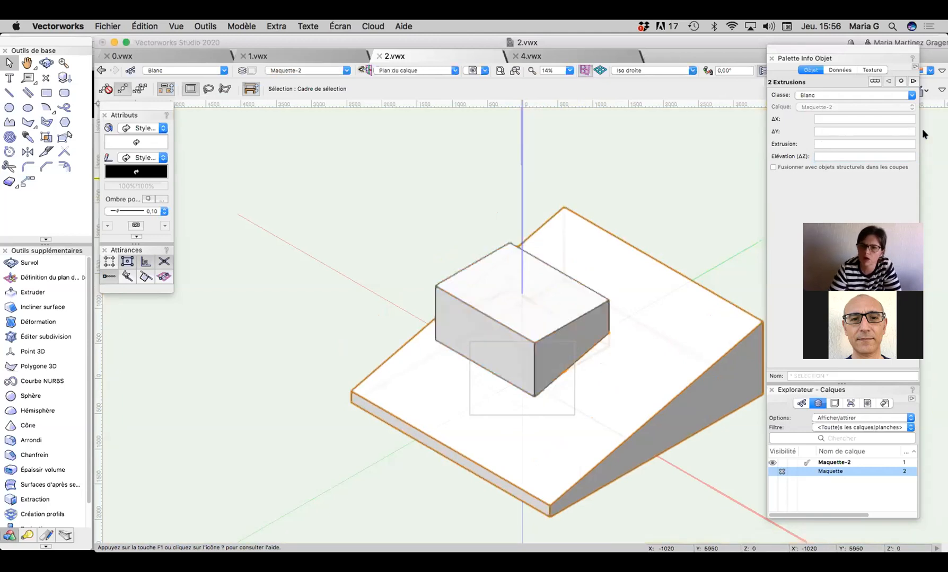
Step: Move the building block off the wedge to inspect the changed cut, and undo both the move and the elevation edit
drag(587, 304, 268, 216)
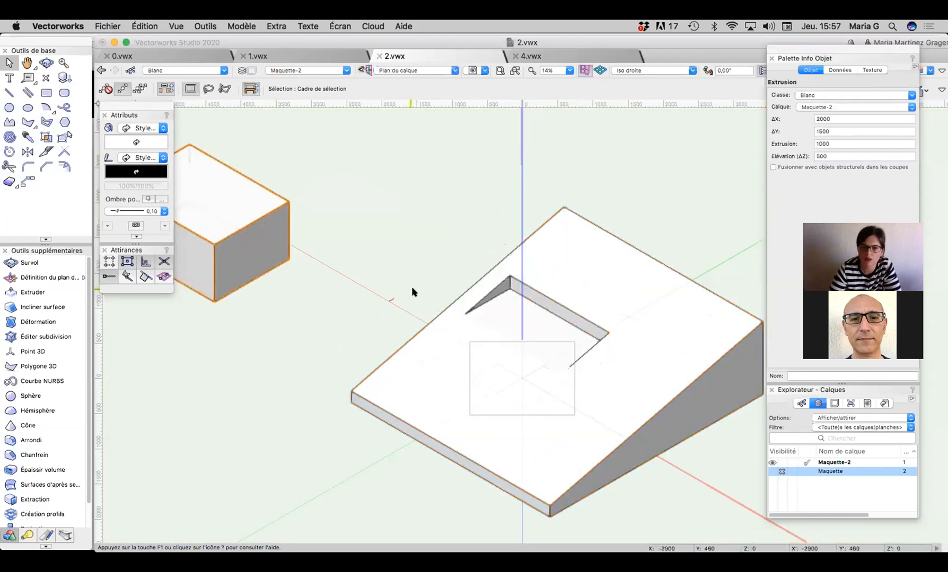
drag(513, 321, 516, 308)
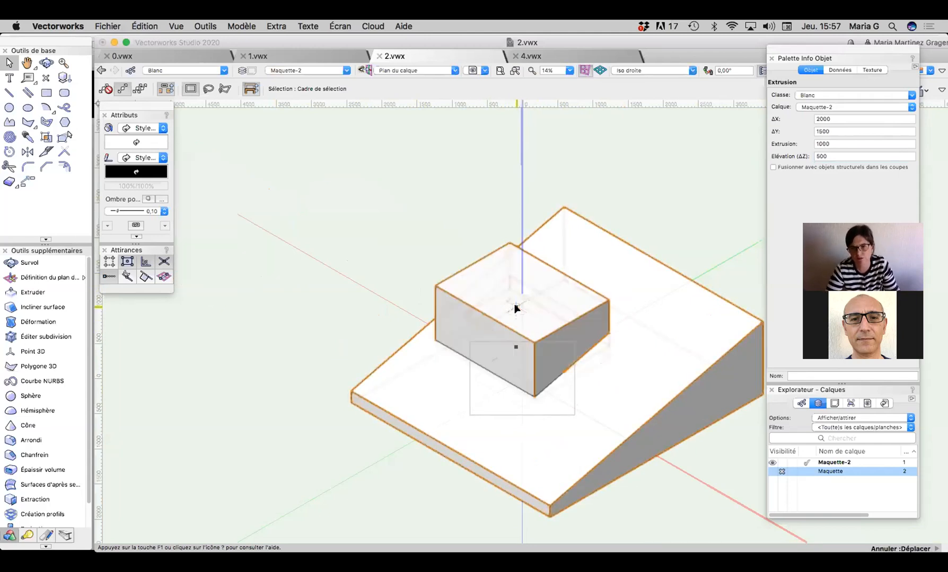
key(super+z)
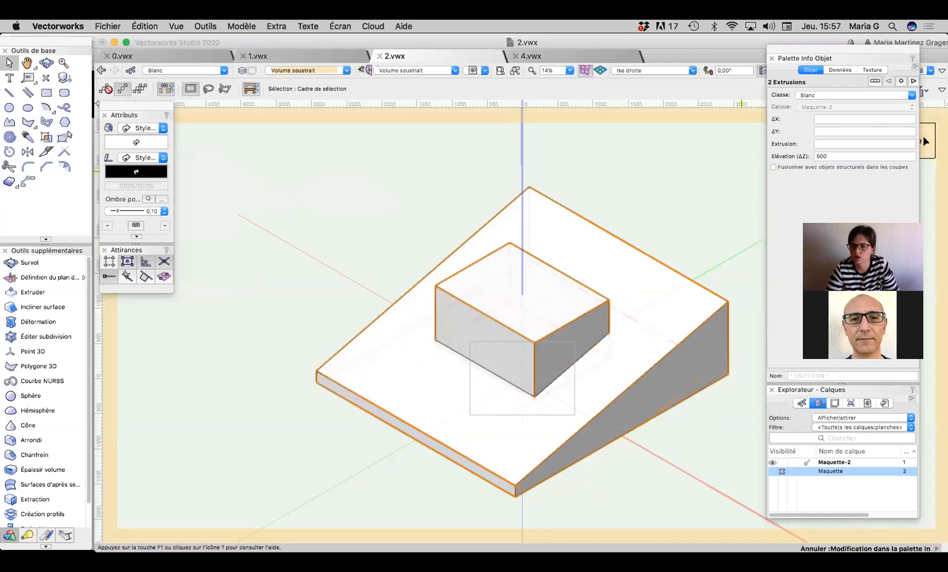
Step: In the Dessus view inside the subtracted volume, set both extrusions' elevation to 700 and undo the change
key(5)
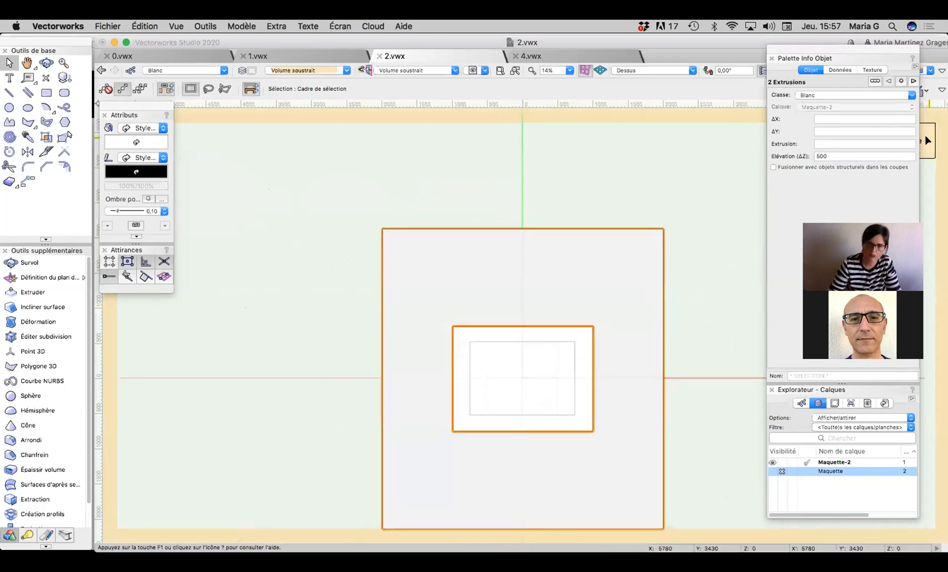
click(843, 155)
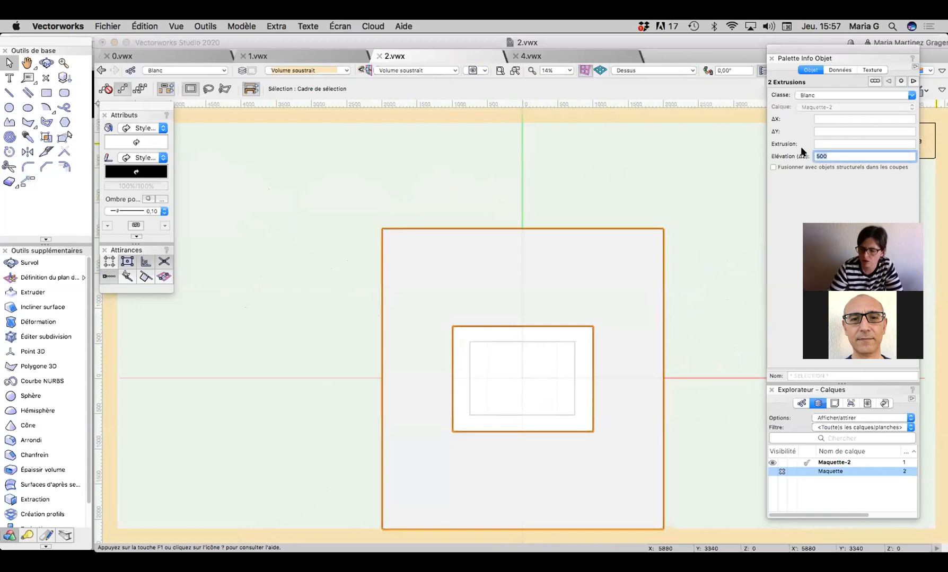
text(7)
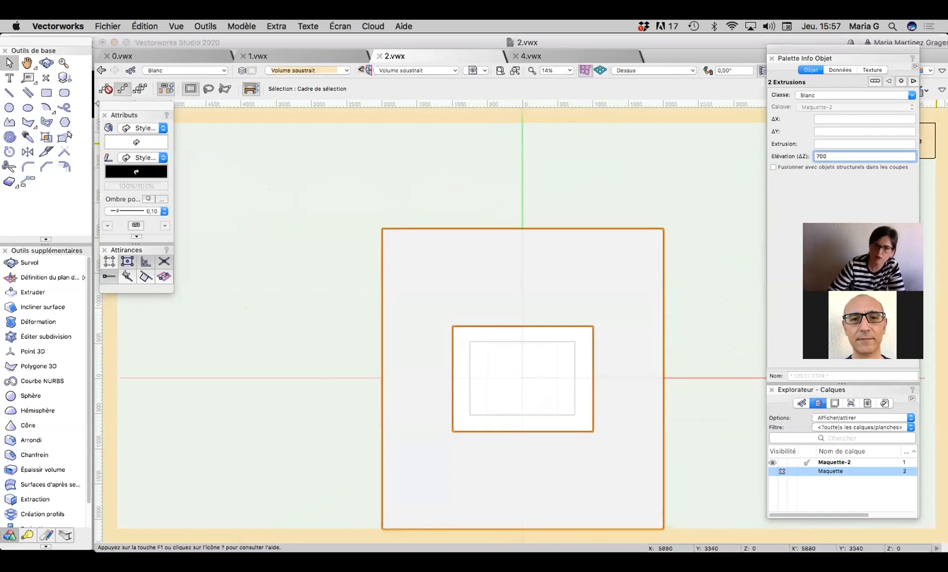
text(00)
key(Return)
key(super+z)
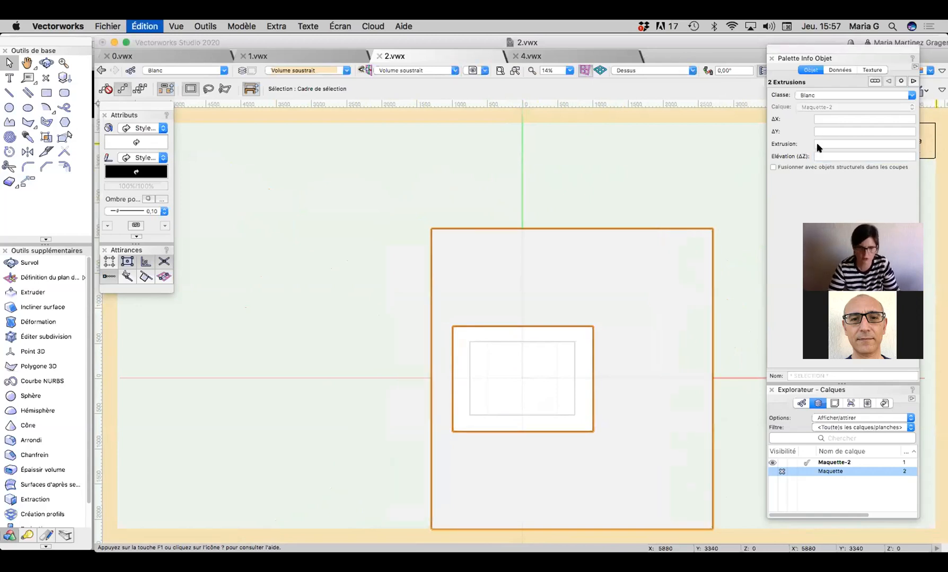
Step: Select only the block extrusion inside the subtracted volume and set its elevation to 700
click(715, 287)
click(523, 326)
click(824, 156)
text(700)
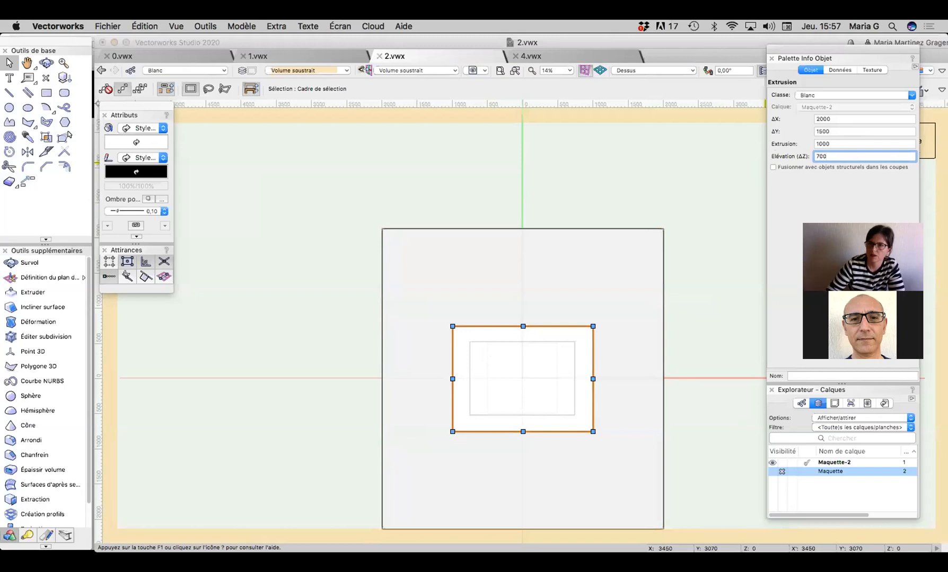
key(Return)
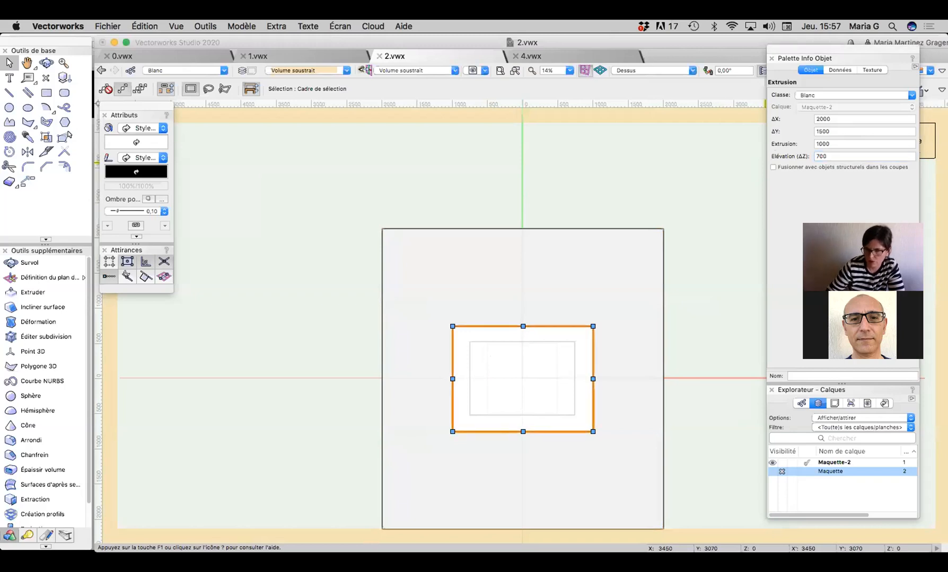
Step: Check the raised block in the Droite view, shift the object info palette aside, and exit the subtracted volume's editing mode
key(KP_2)
key(KP_6)
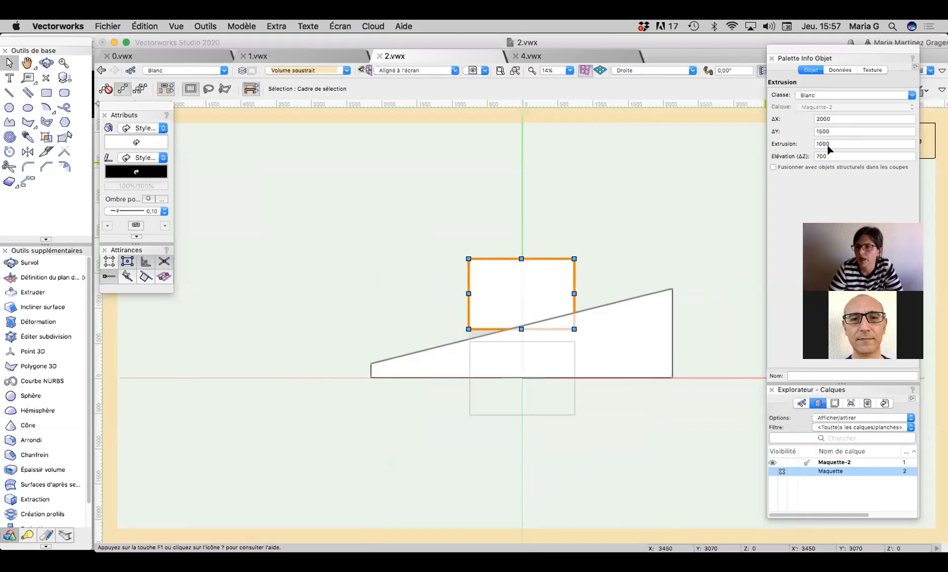
drag(882, 57, 848, 61)
click(902, 138)
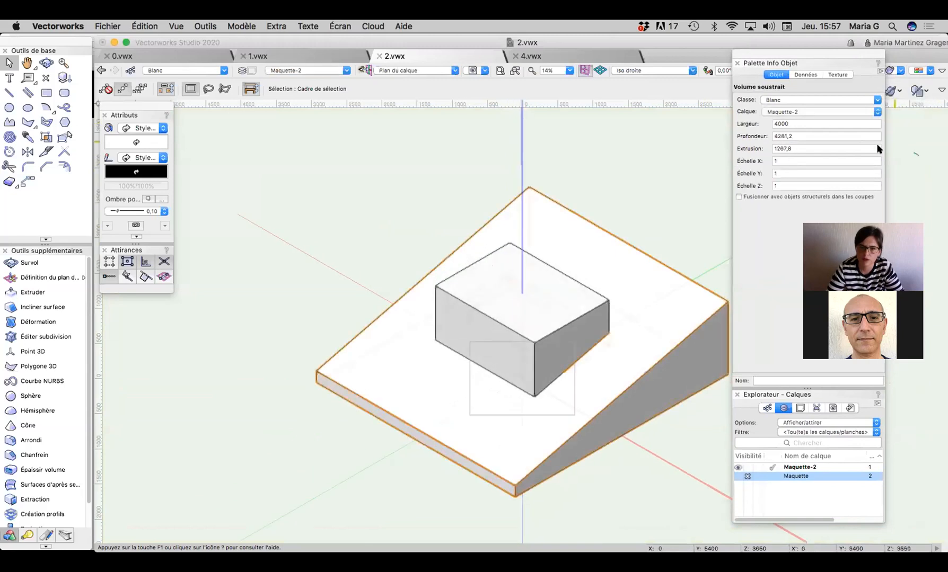
Step: Move the box away from the sloped block to reveal the recess, and undo the move
drag(553, 332, 323, 258)
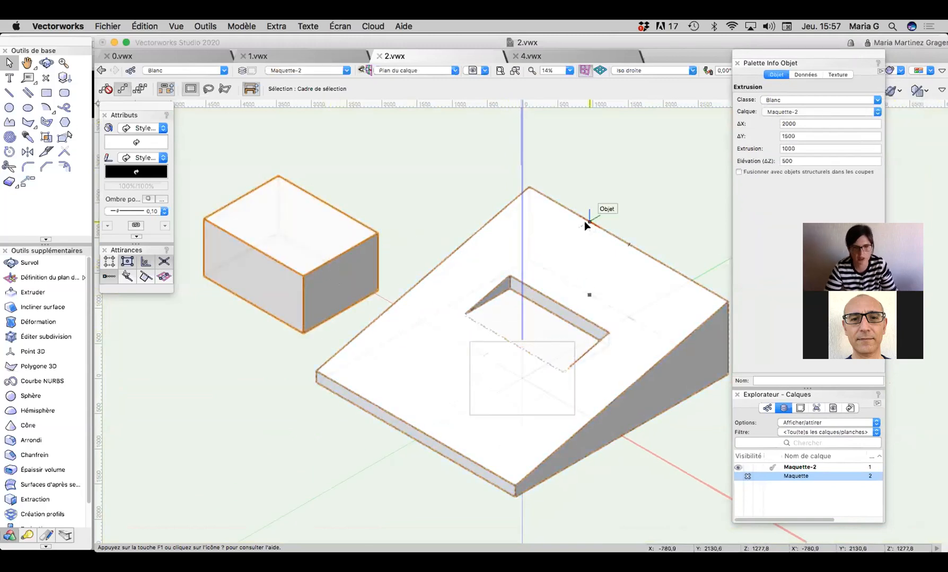
key(super+z)
Step: Try the box at an elevation of 30, and set its elevation back to 500
drag(805, 59, 829, 62)
double_click(813, 167)
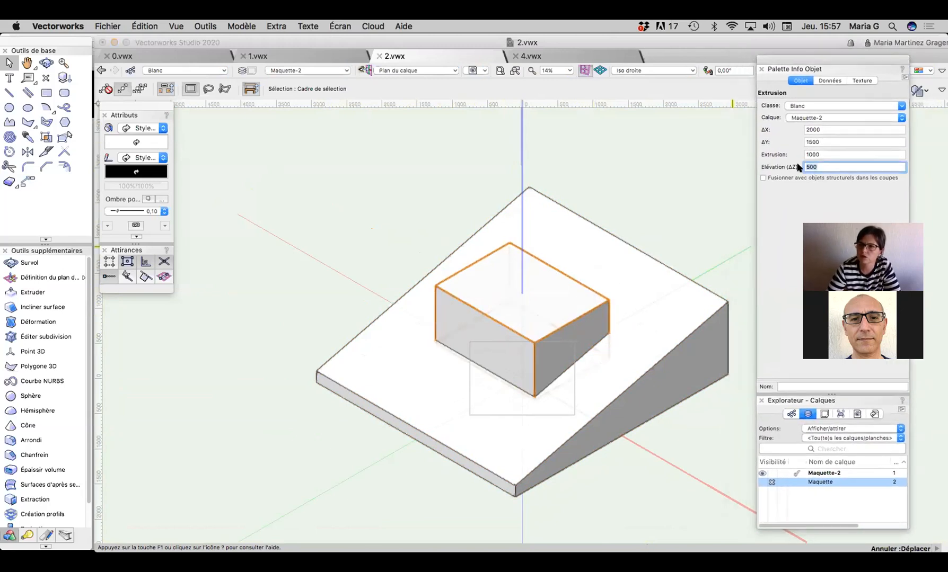
text(30)
key(Return)
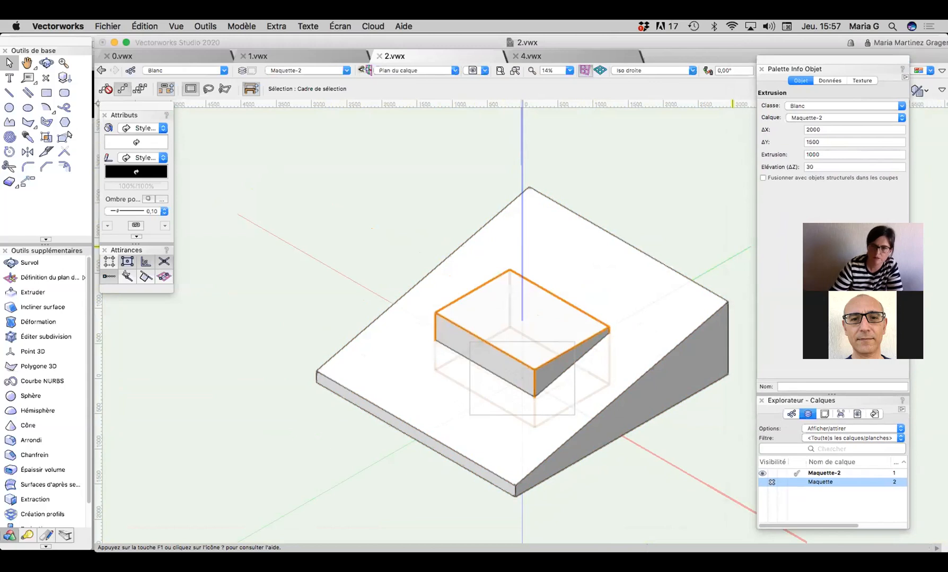
click(821, 165)
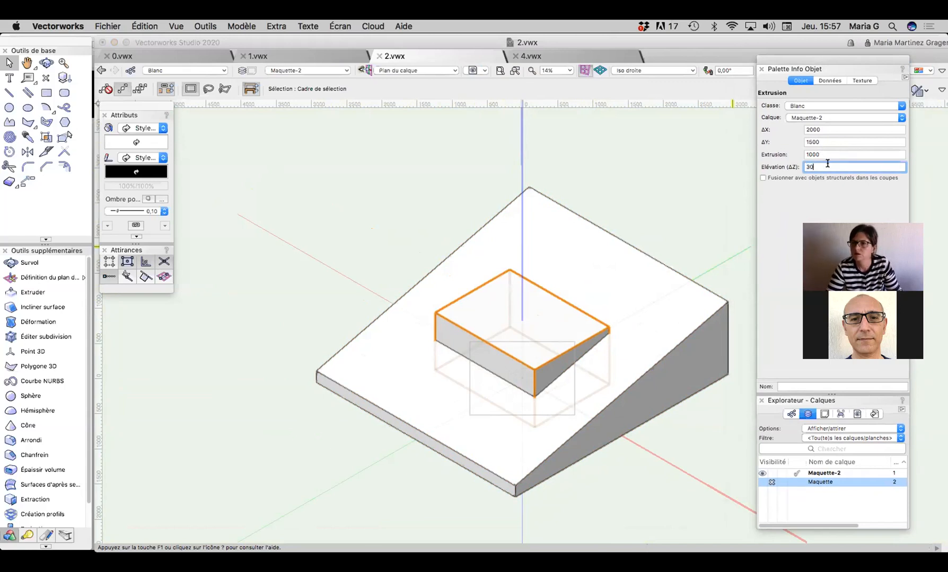
text(5)
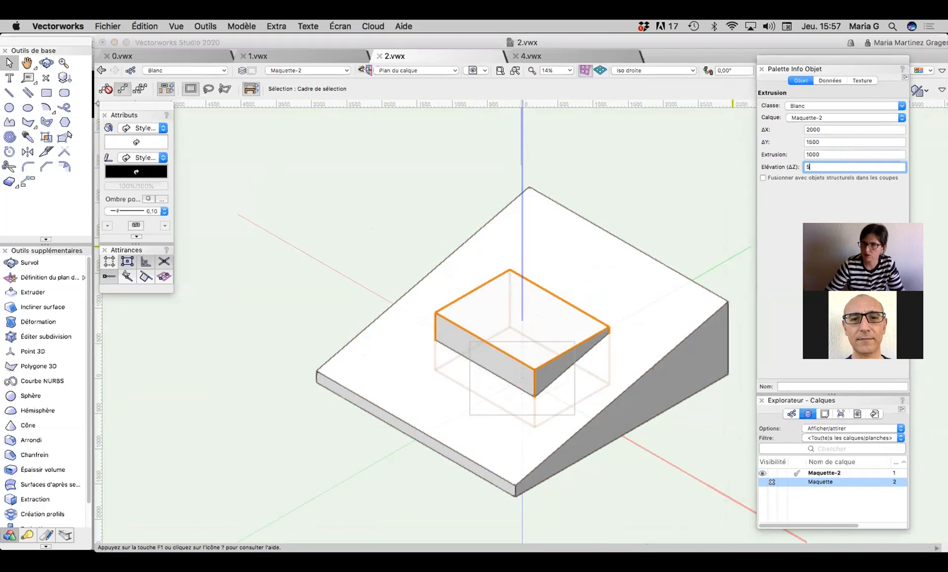
key(Return)
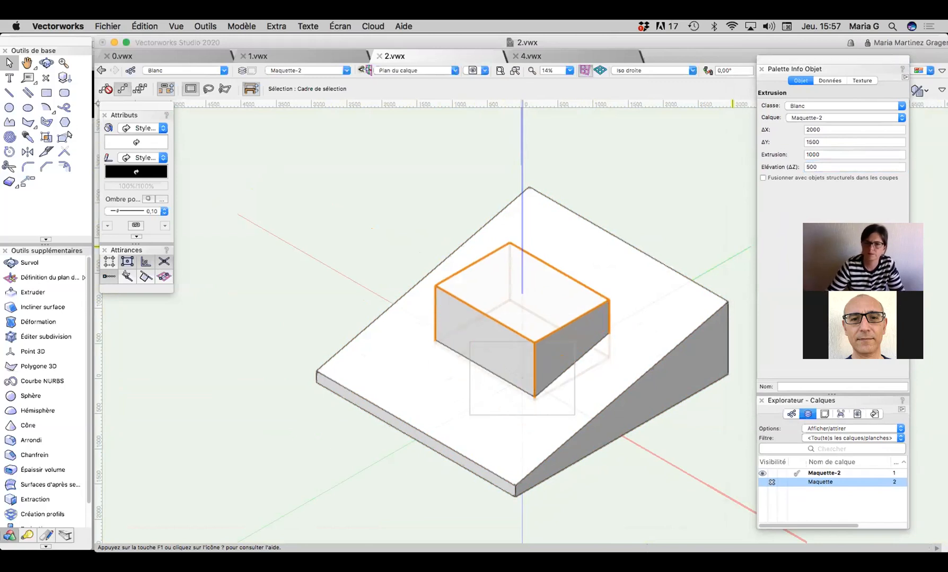
Step: Set the box's elevation to 700 and its extrusion to 30
click(818, 165)
text(70)
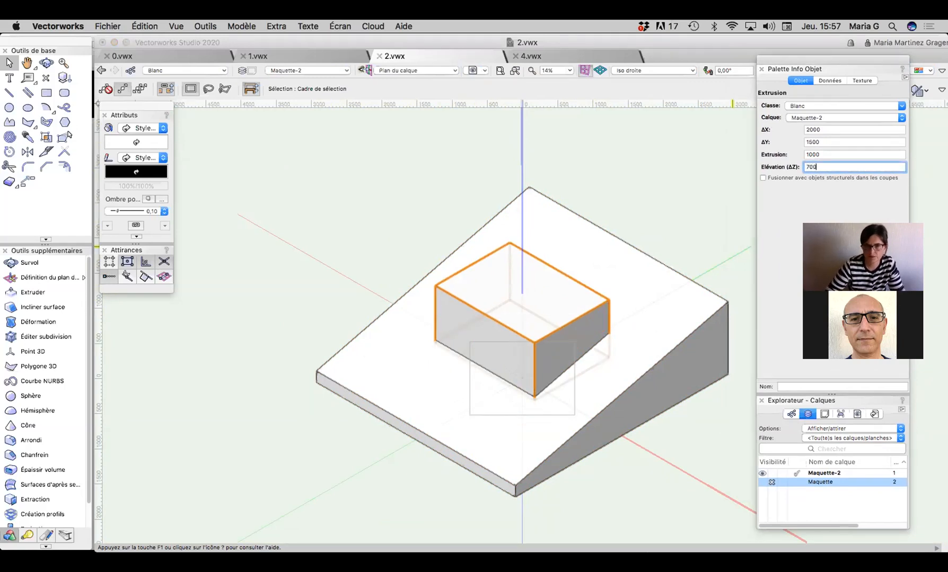
key(Return)
drag(820, 154, 800, 152)
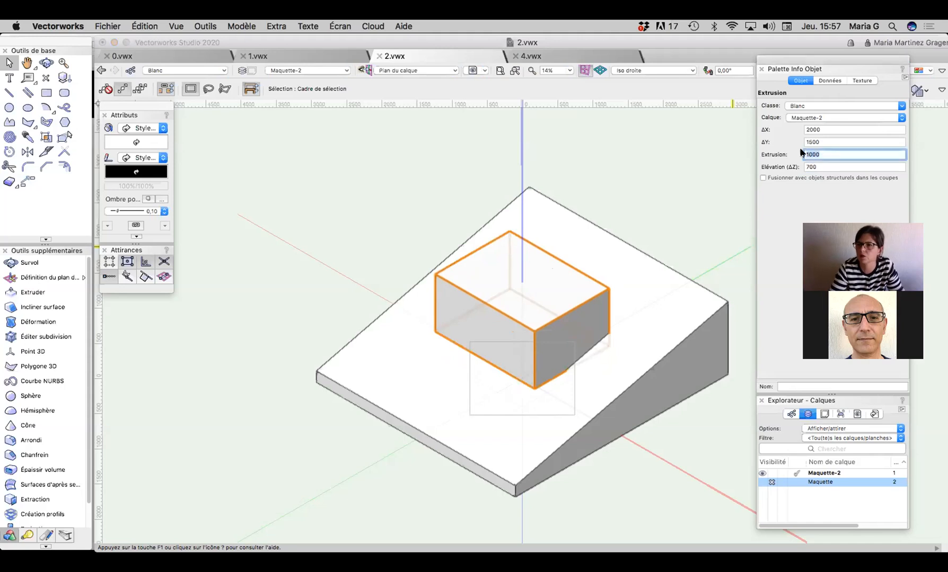
text(30)
key(Return)
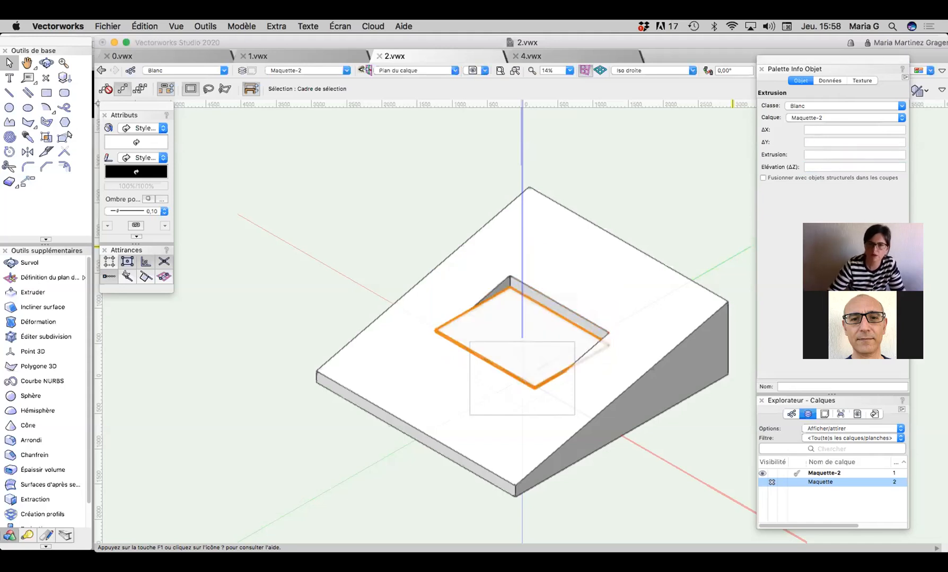
Step: Show the model in the Plan 2D view and select the thin slab in the middle of the slope
click(613, 446)
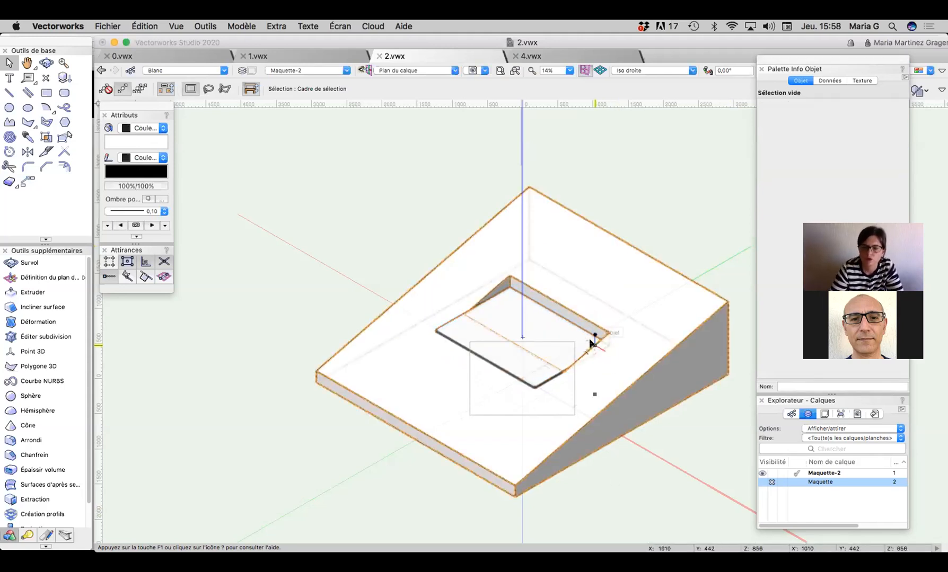
click(505, 364)
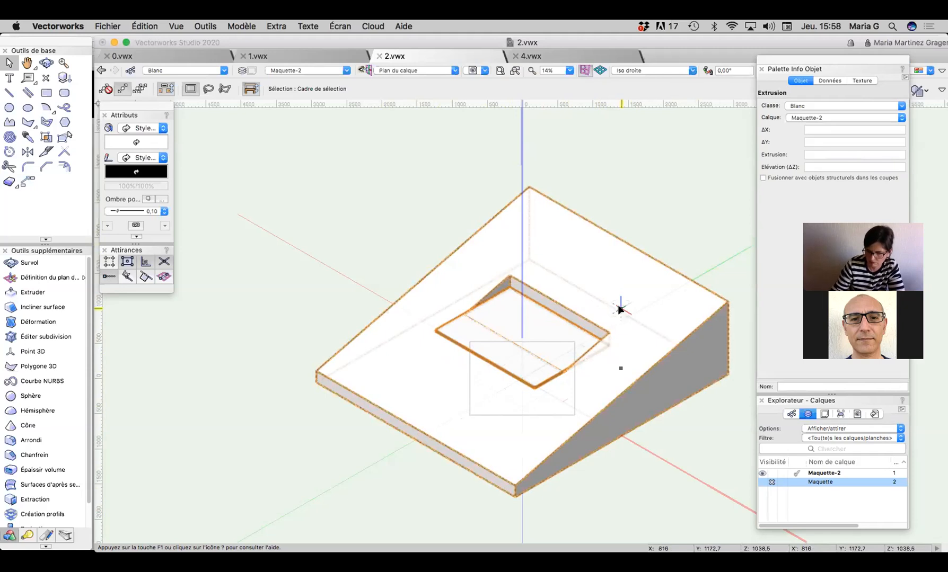
key(5)
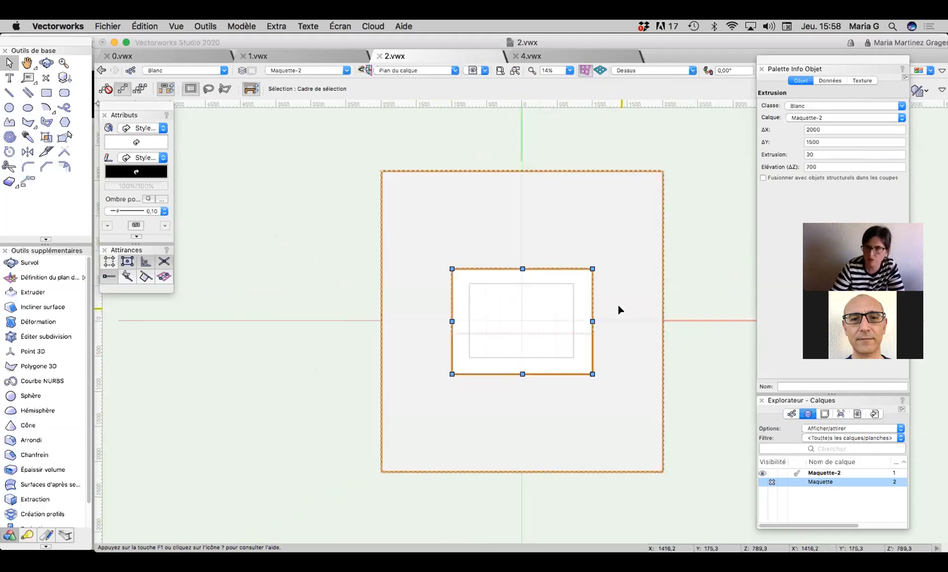
click(631, 70)
click(652, 81)
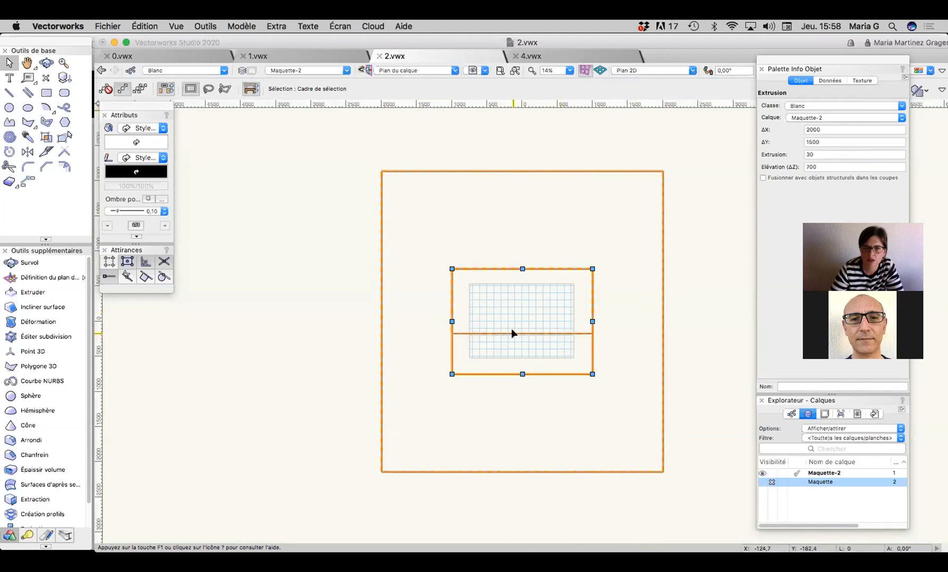
click(512, 329)
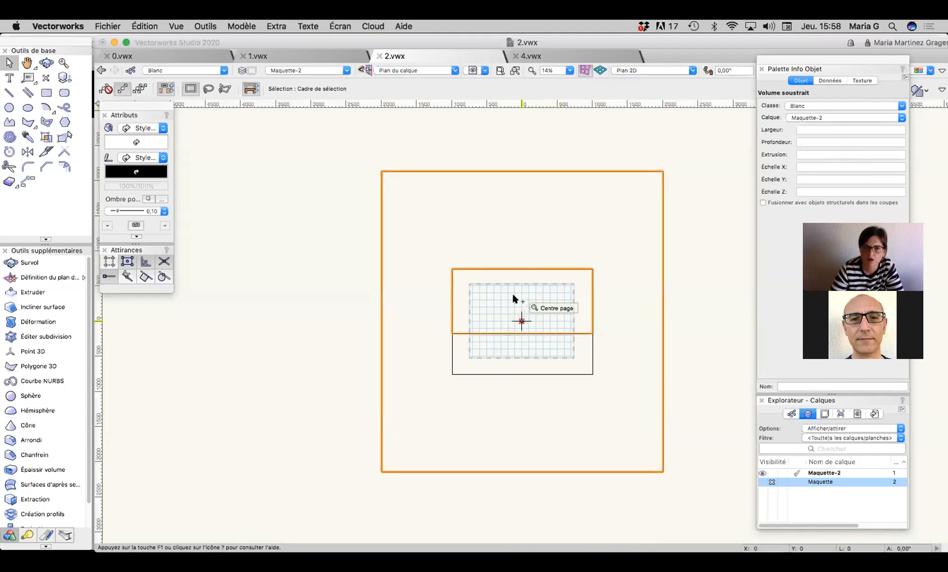
click(582, 374)
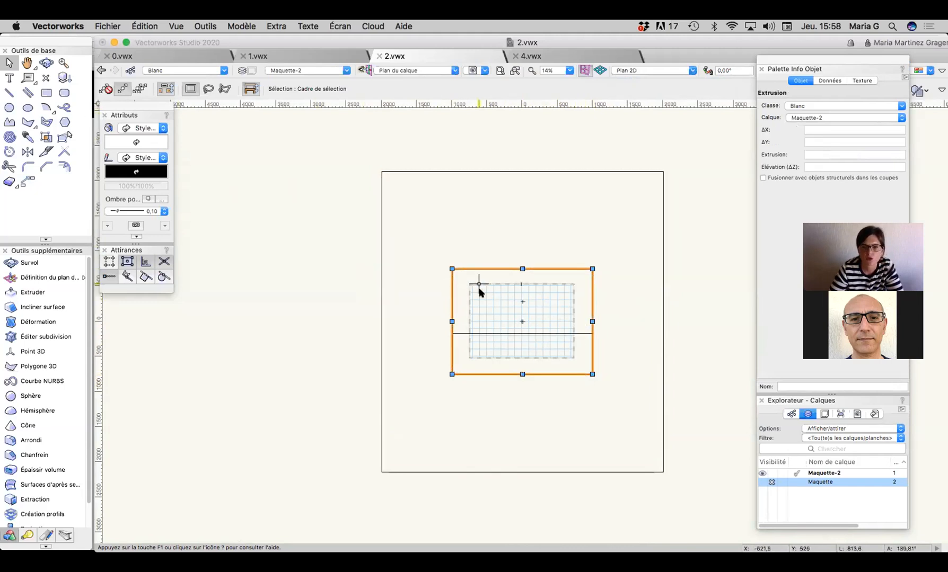
Step: Try to draw a vertical double line with 30 spacing from the page's centre-left point up to the slab's upper edge, and undo it
click(27, 92)
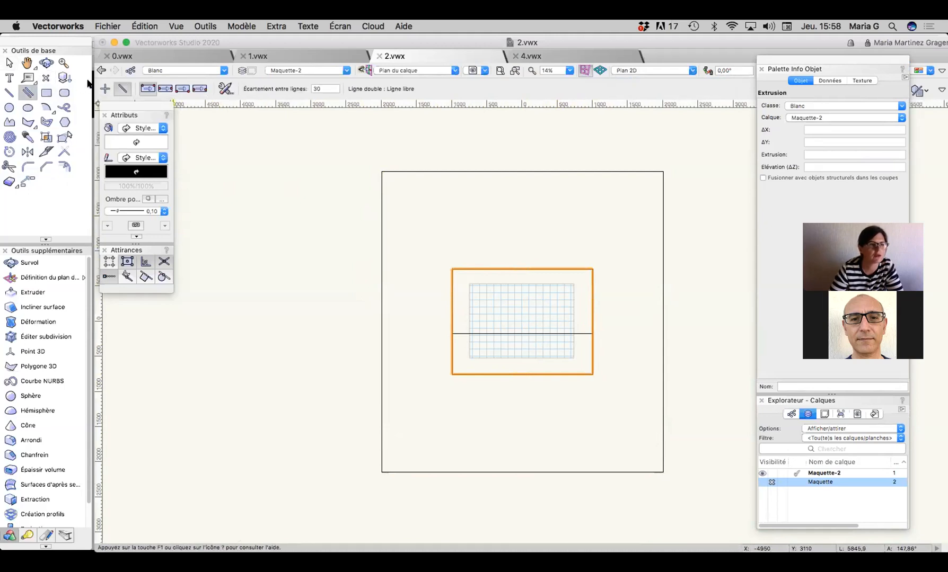
click(220, 88)
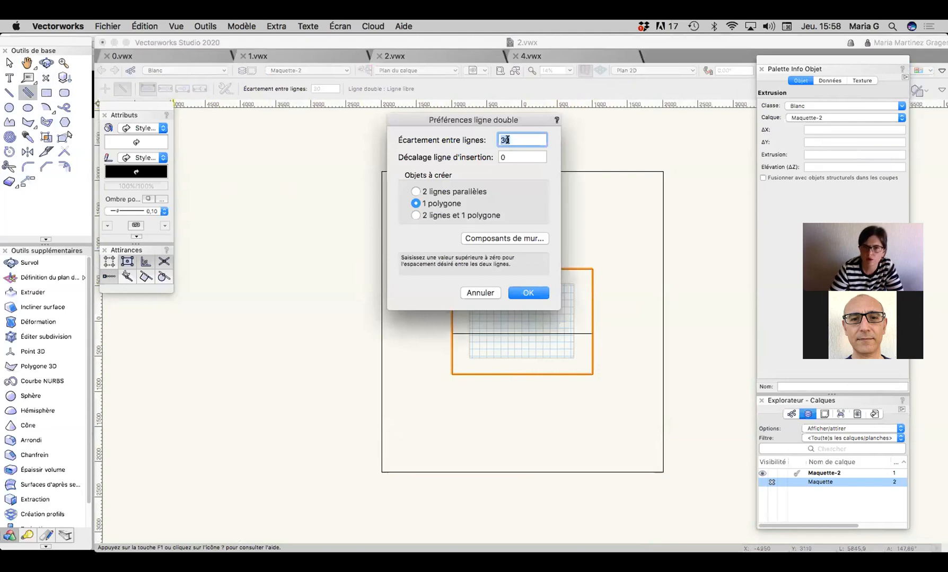
click(535, 293)
scroll(521, 302, up, 2)
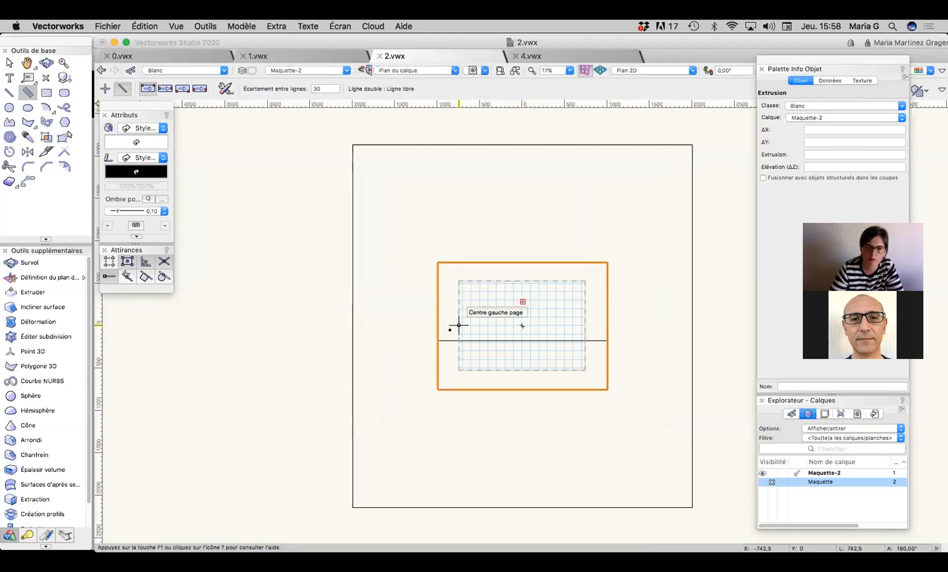
click(459, 325)
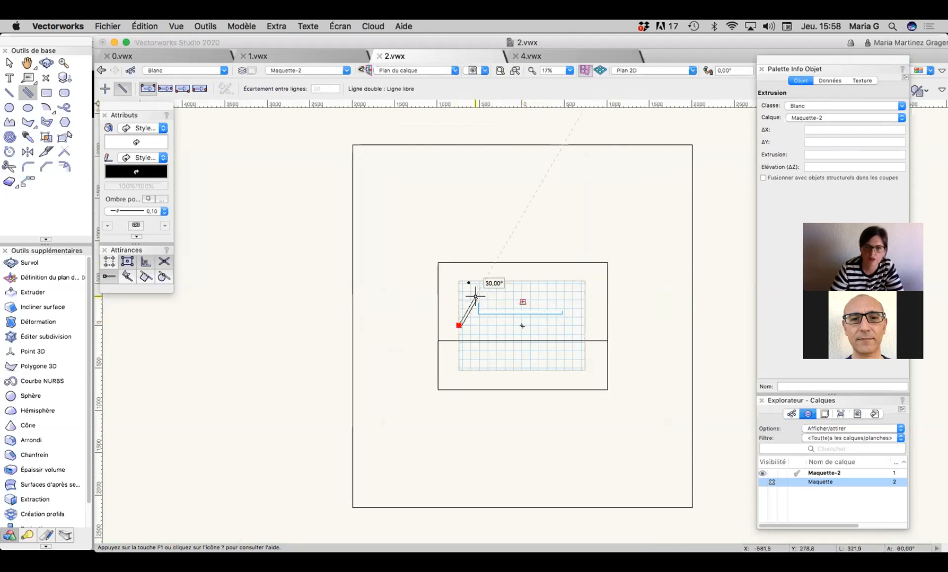
click(459, 262)
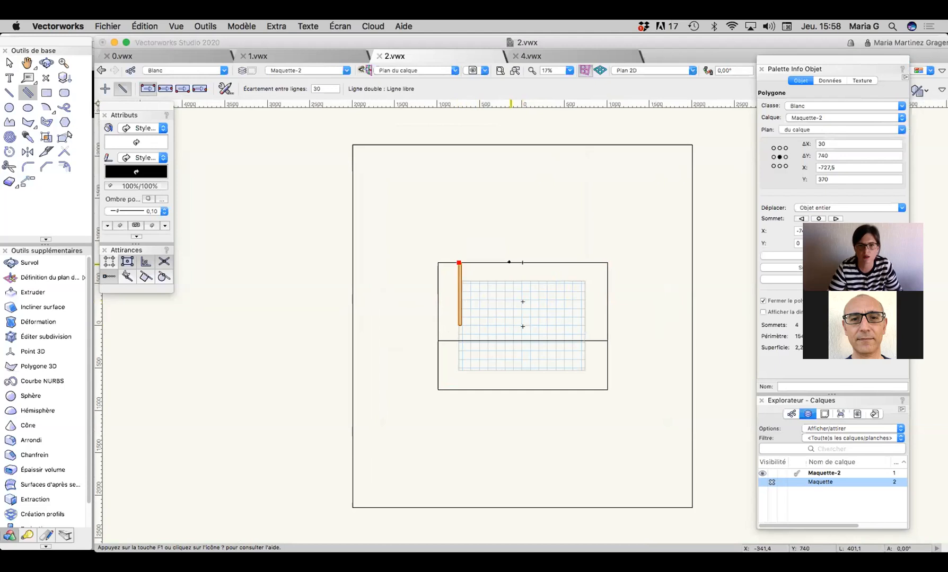
key(super+z)
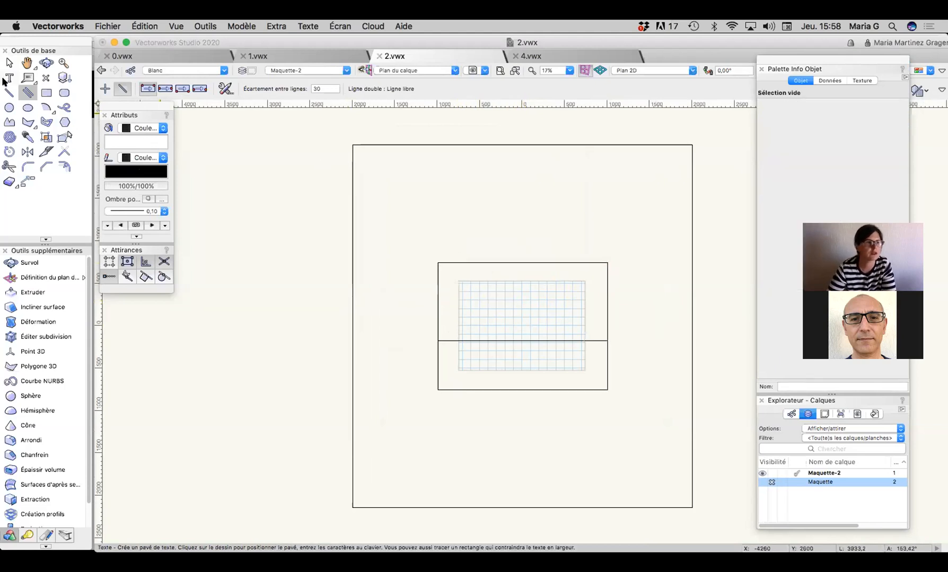
Step: Configure the double-line polygon tool with a line spacing of 30, creating one polygon
click(47, 121)
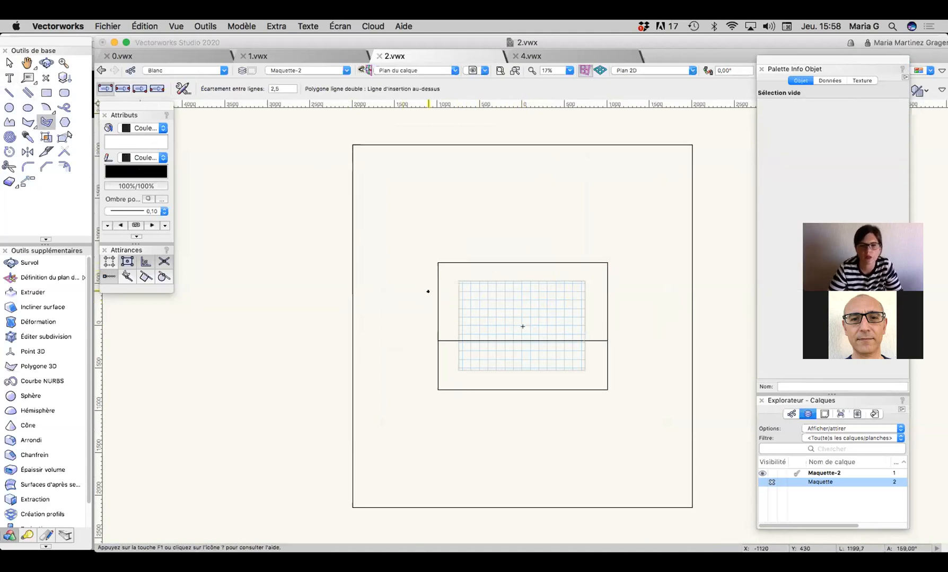
click(459, 324)
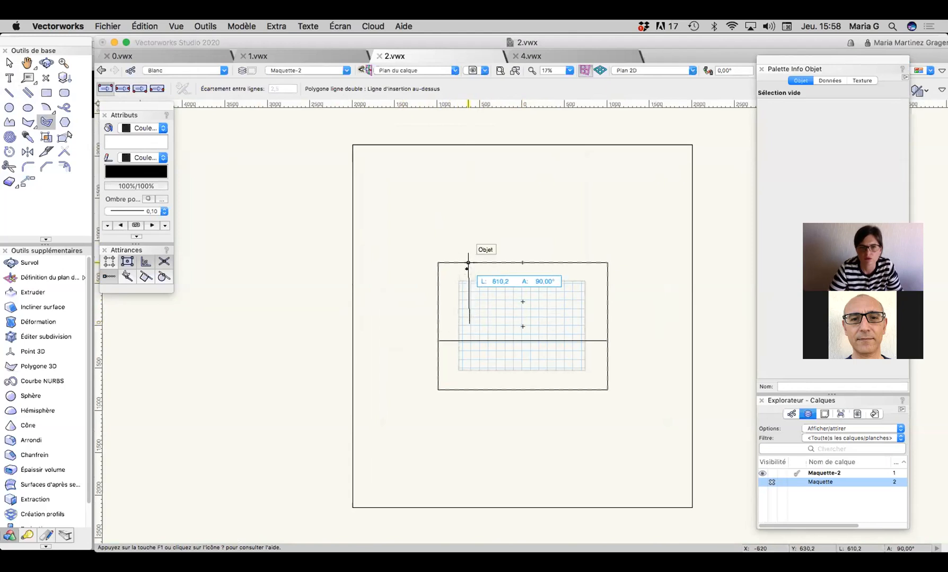
key(Escape)
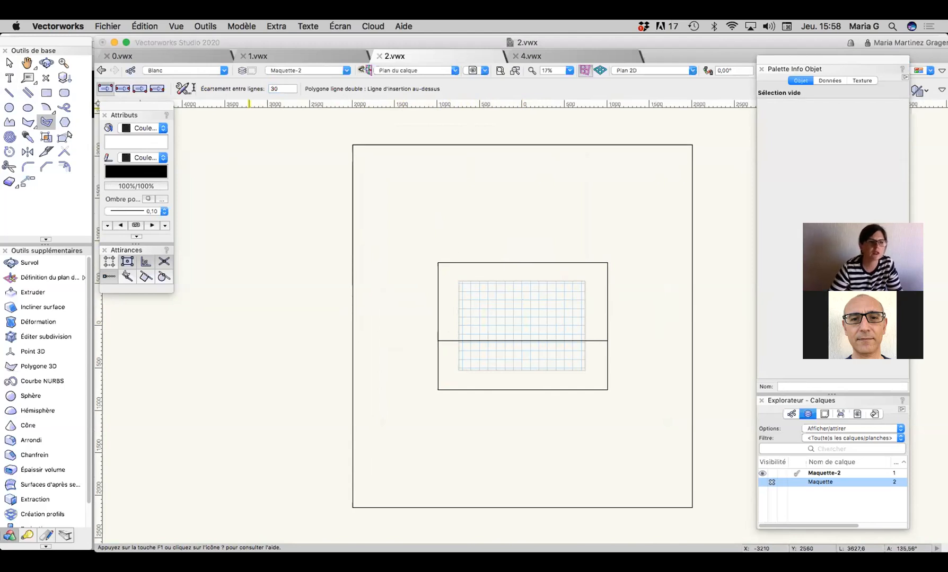
click(184, 88)
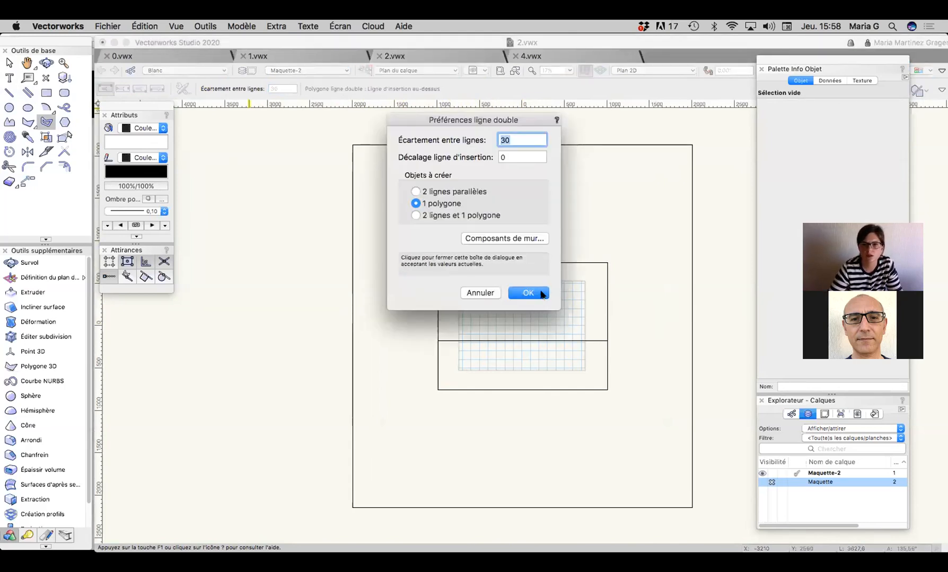
click(529, 292)
Step: Draw a closed rectangular double-line polygon of about 1363 by 720 inside the slab, along its upper edge
click(466, 322)
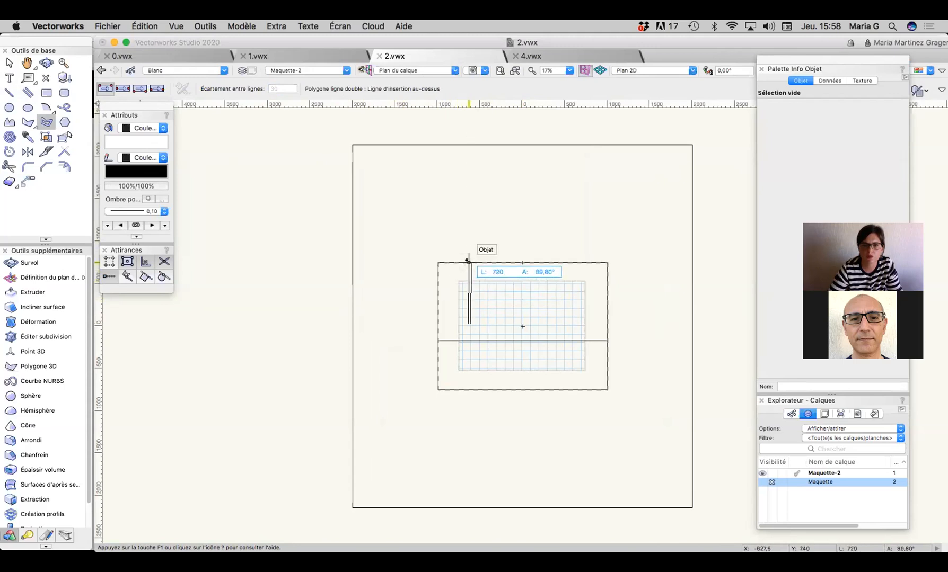
click(467, 261)
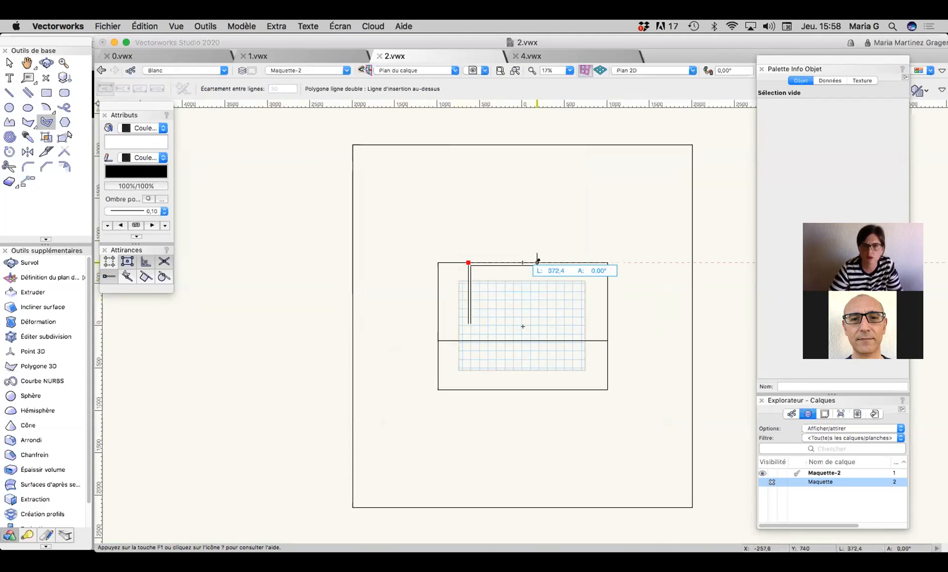
click(582, 263)
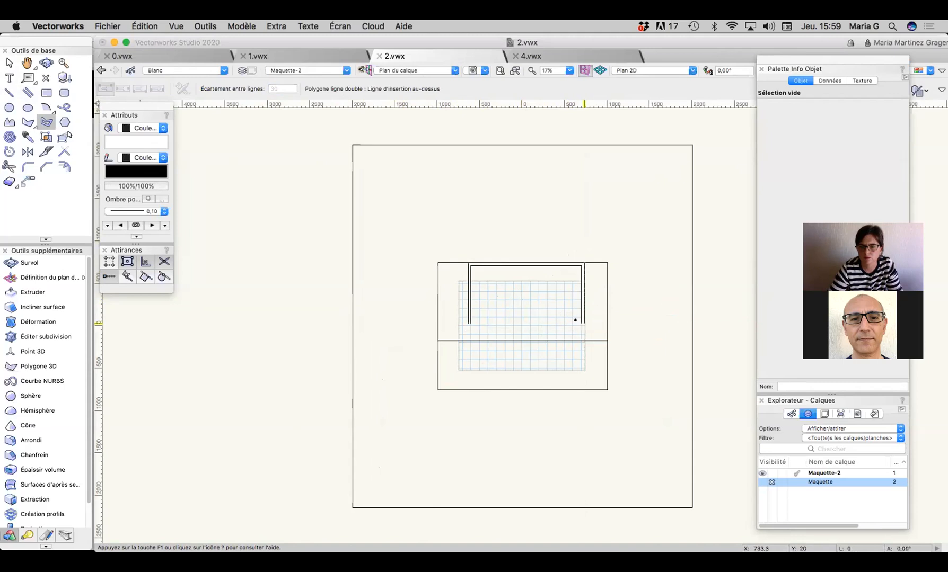
click(584, 324)
click(470, 323)
click(470, 323)
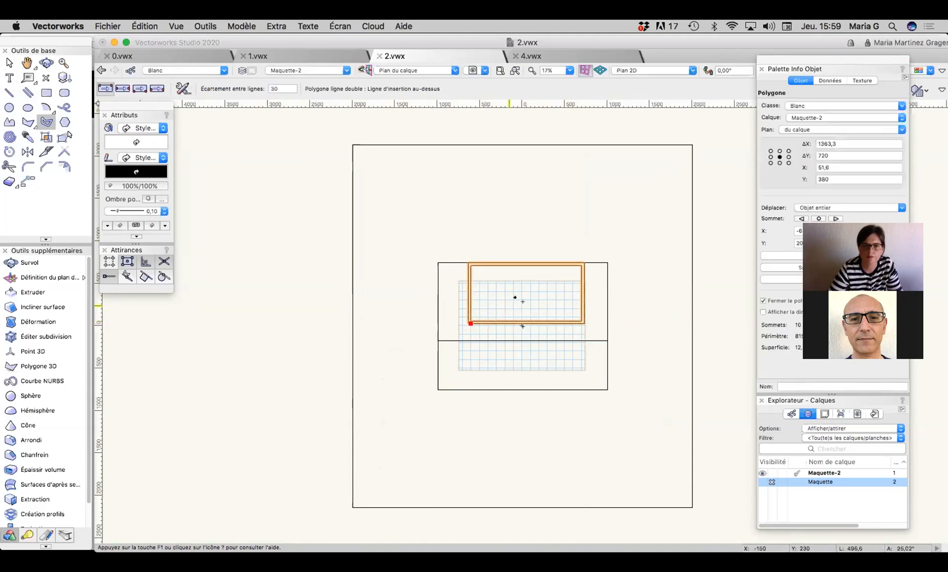
Step: Extrude the double-line rectangle by 500 and show it in the right isometric view
key(super+3)
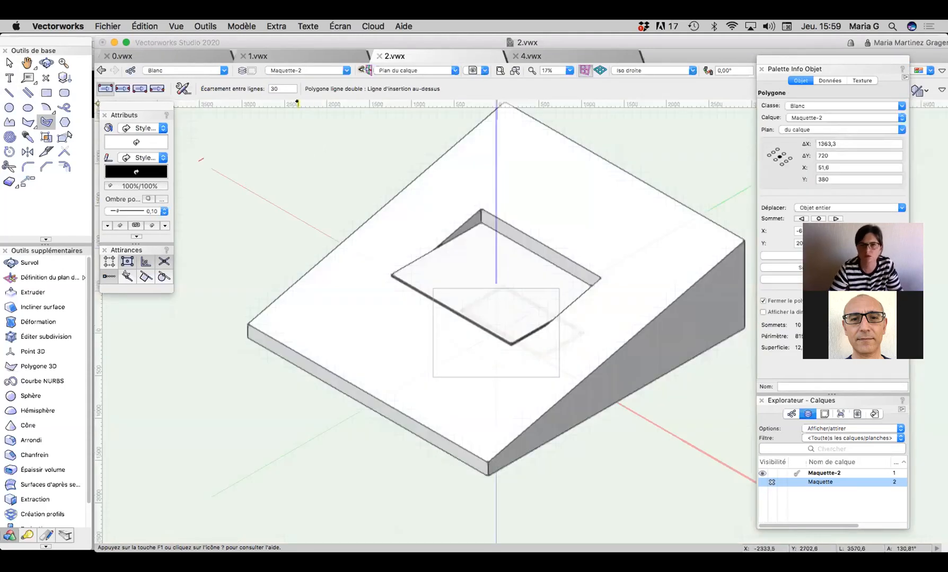
click(8, 63)
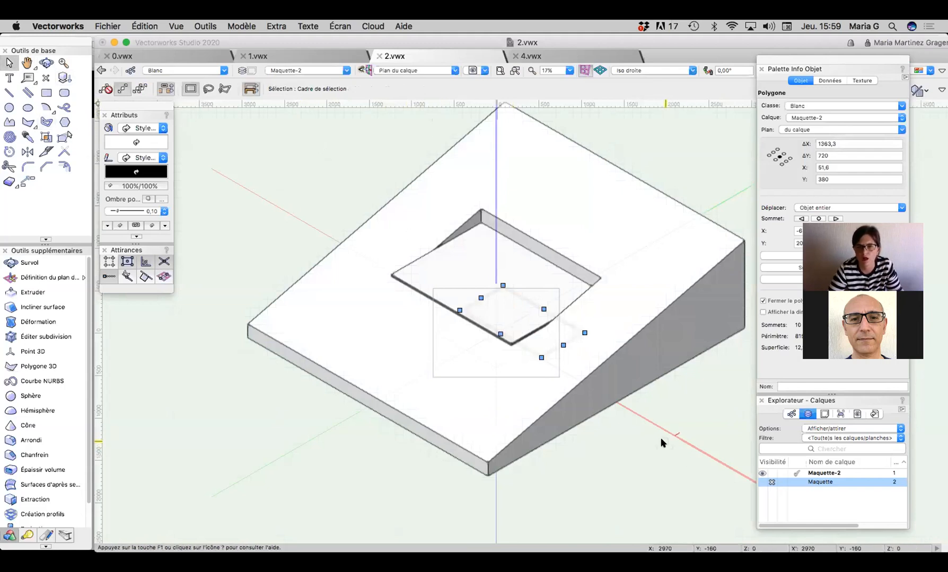
key(super+e)
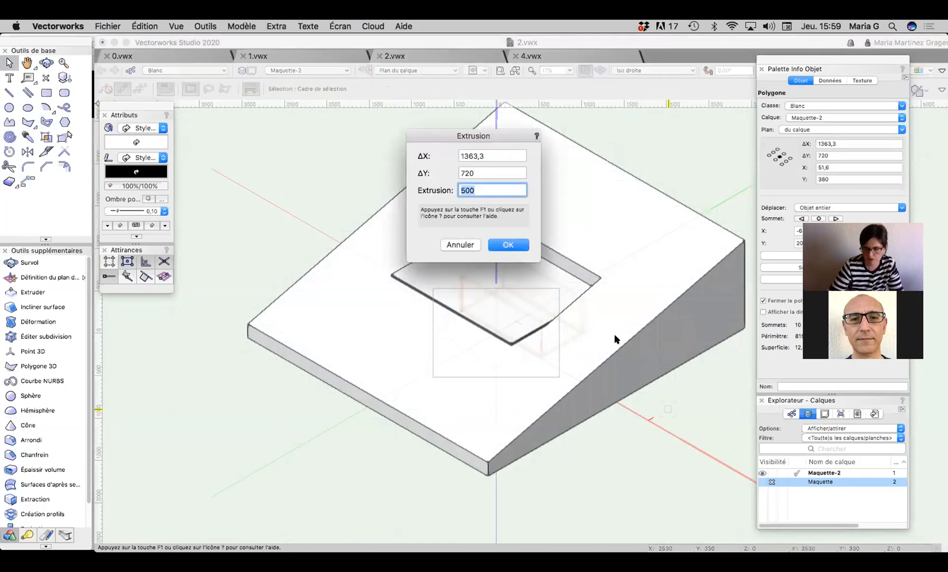
key(Return)
click(617, 334)
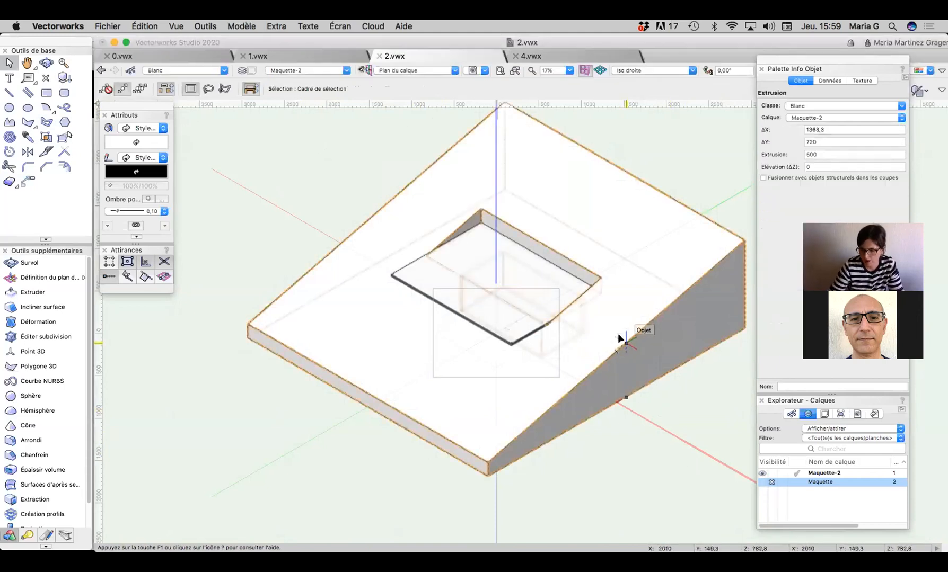
Step: Working in the front view, set the extruded walls' elevation to 700+30 to rest on the slab, and return to the right isometric view
key(KP_2)
click(491, 281)
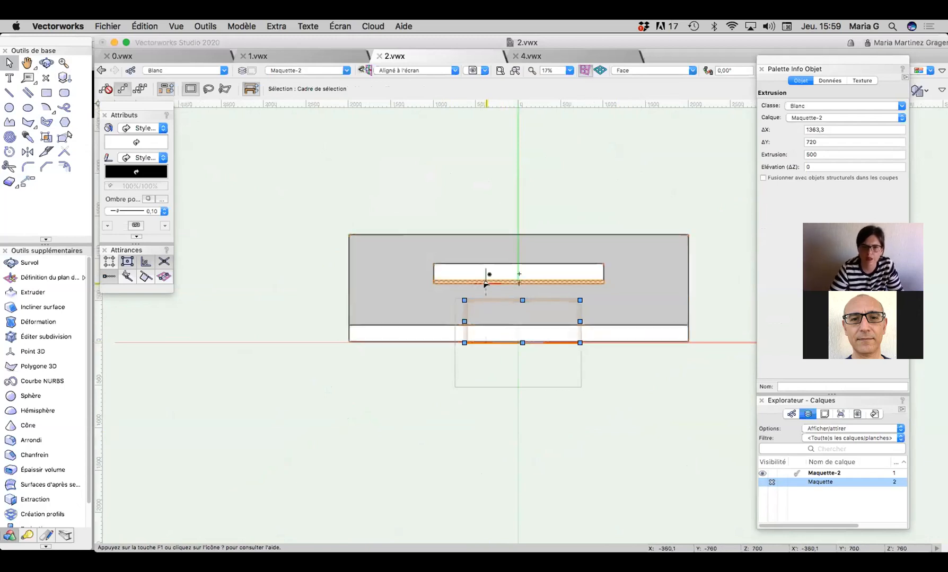
click(827, 156)
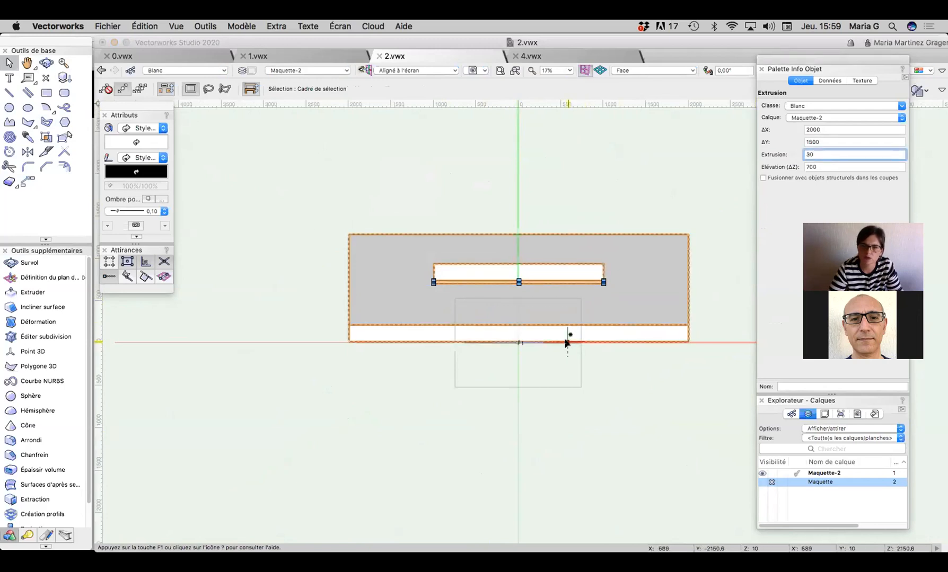
click(614, 357)
click(520, 329)
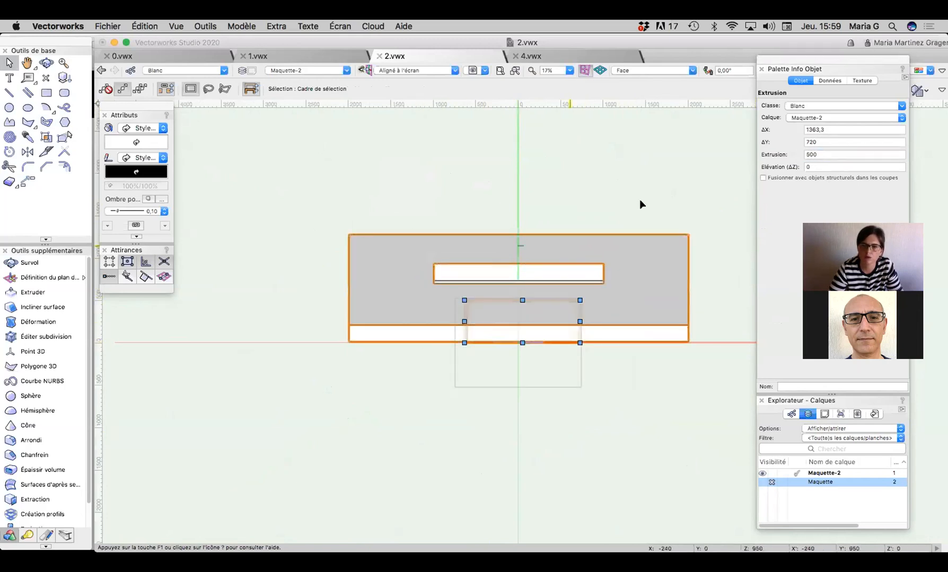
click(807, 167)
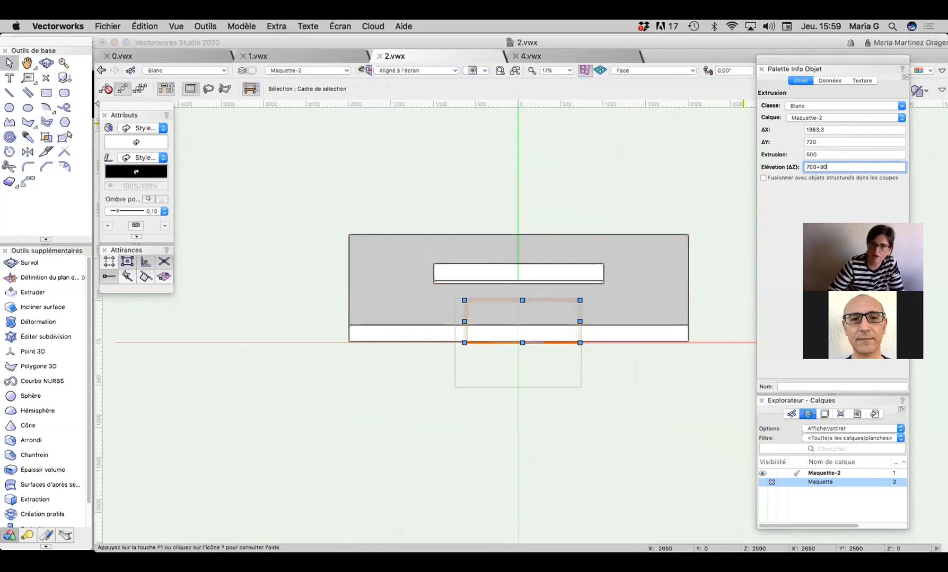
key(Return)
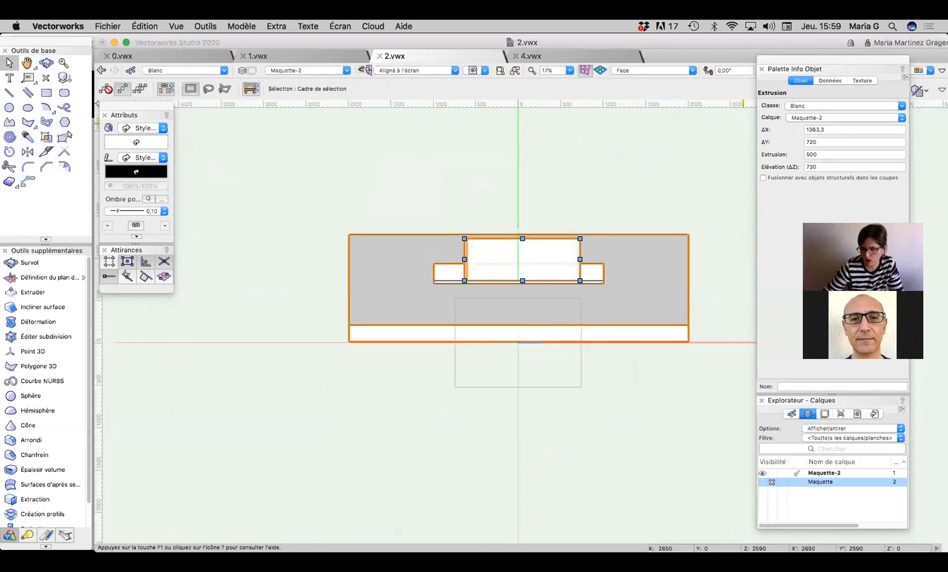
key(3)
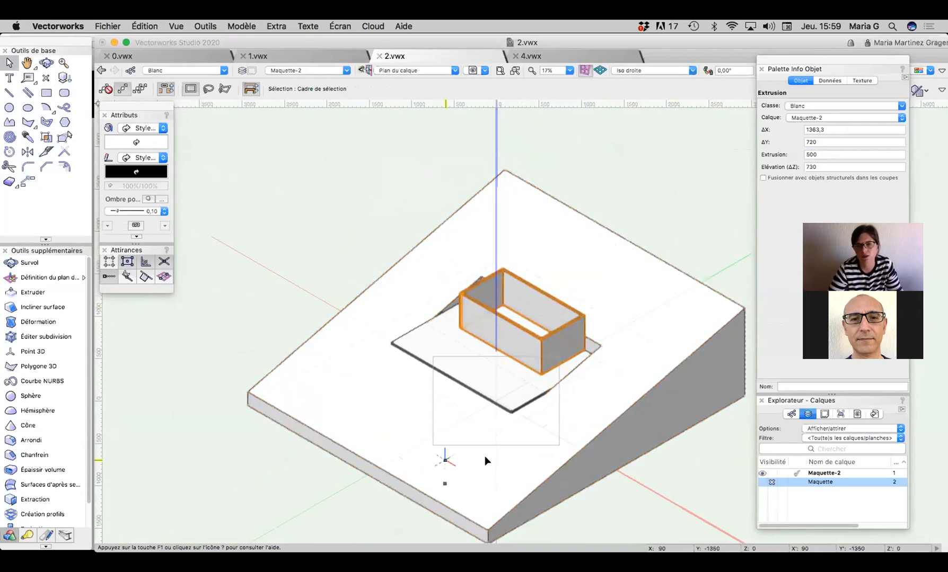
Step: Hide the Maquette-2 layer and make the reference layer Maquette visible and active
click(772, 473)
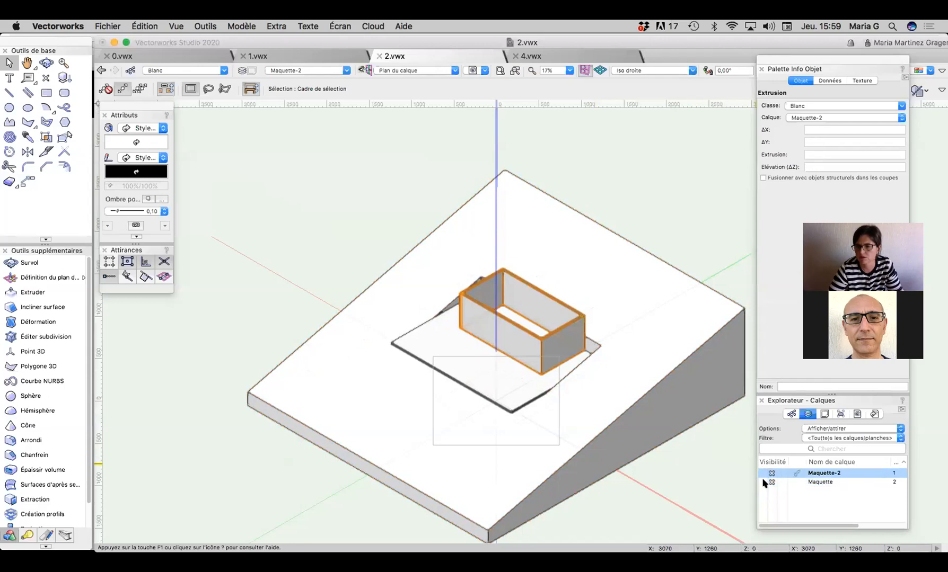
click(763, 483)
middle_drag(566, 455, 533, 360)
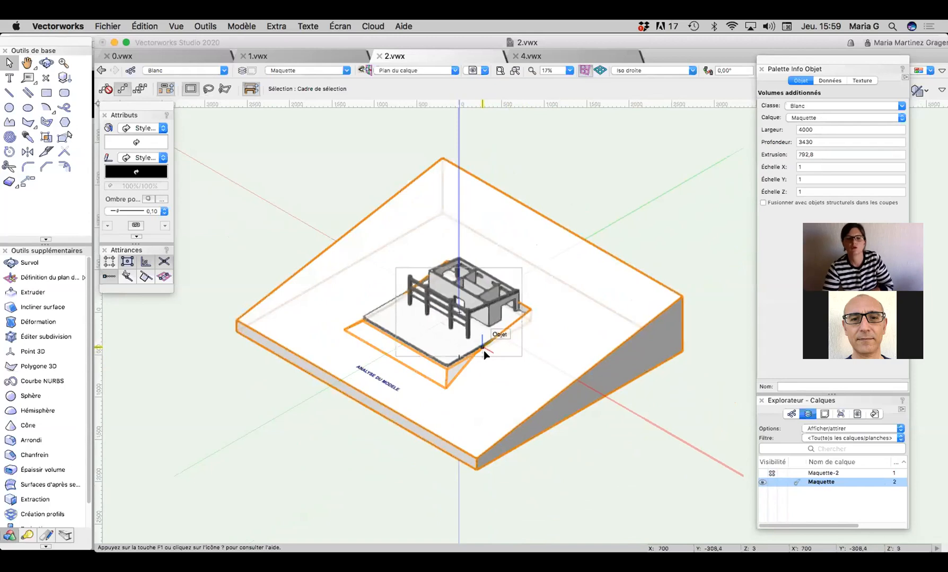
scroll(483, 350, up, 3)
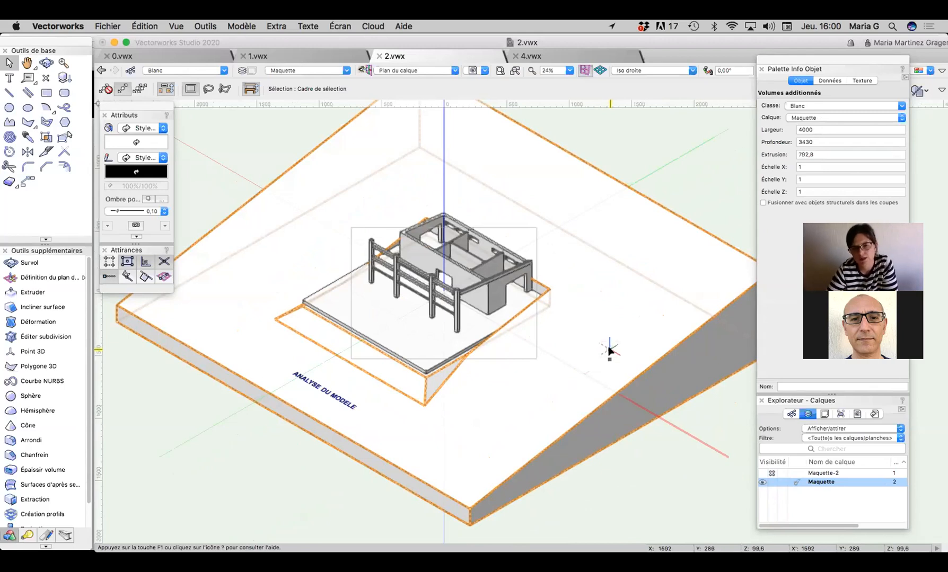
Step: Examine the reference terrain's embankment around the front corner of the slab
click(426, 383)
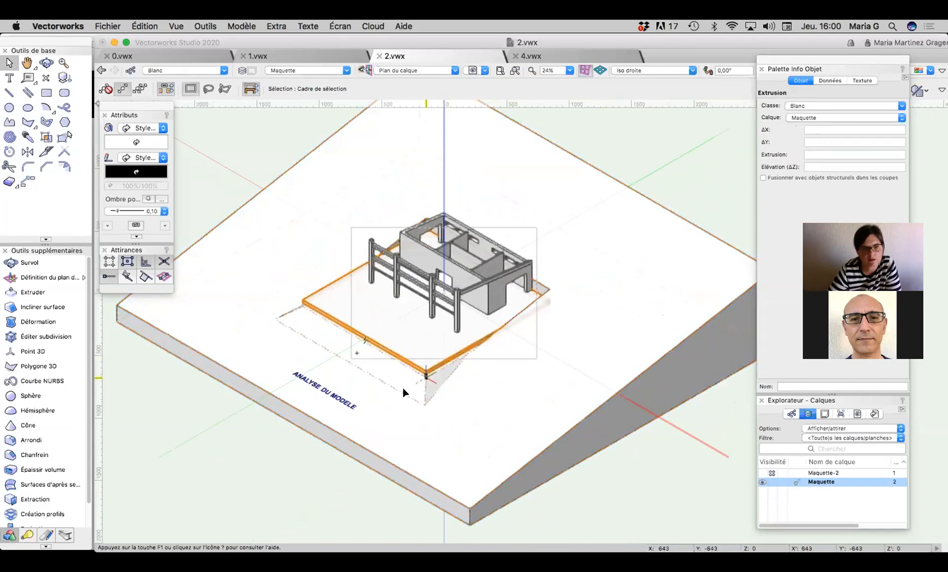
click(425, 384)
scroll(424, 390, up, 5)
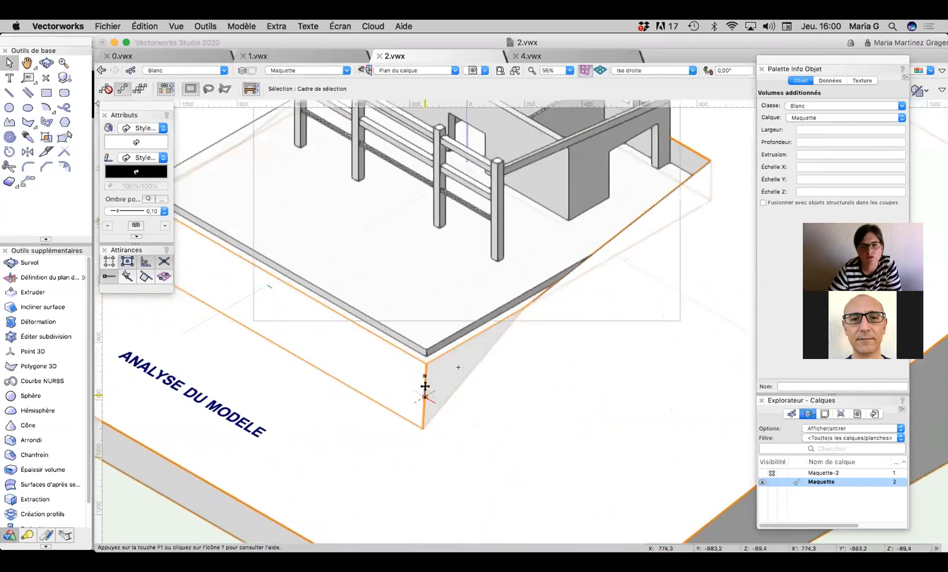
scroll(425, 389, up, 2)
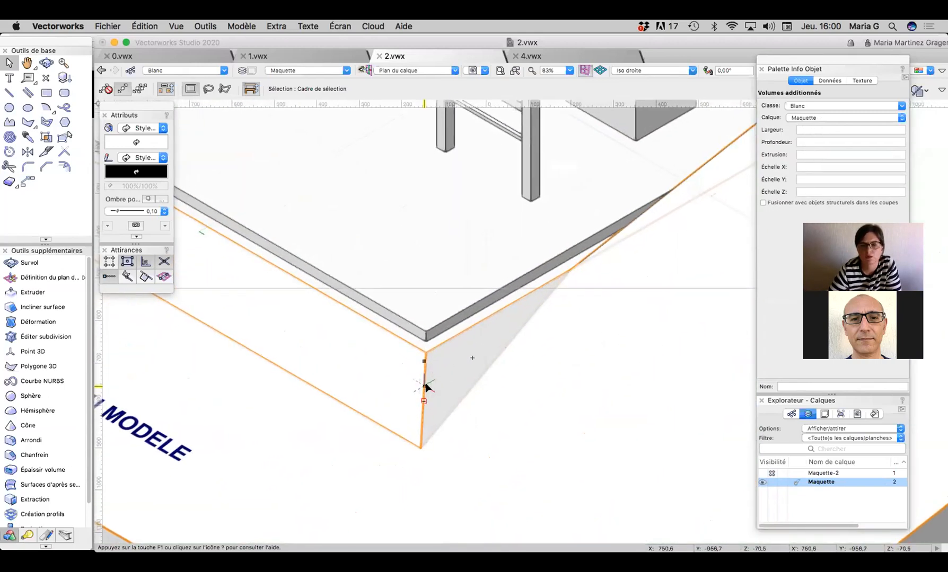
scroll(425, 387, down, 10)
scroll(426, 383, up, 3)
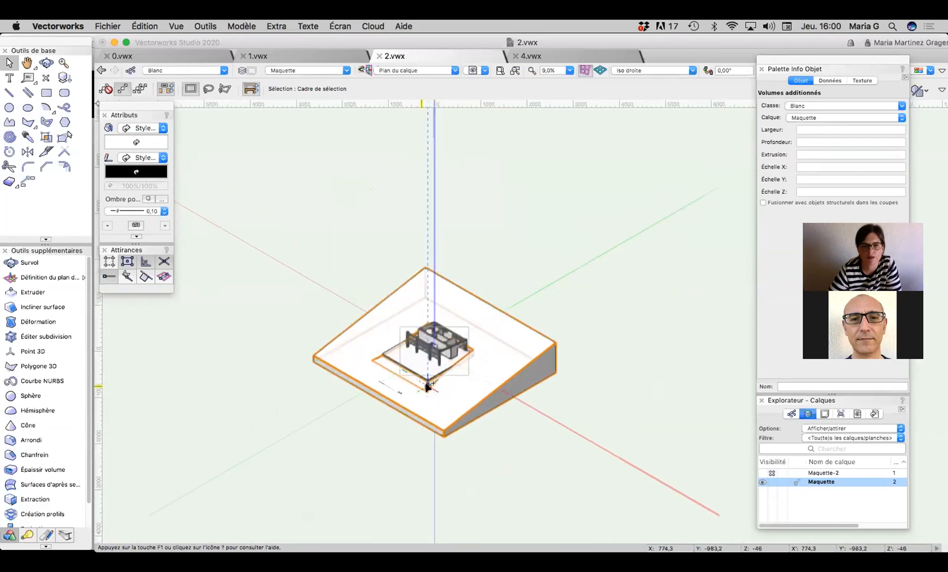
scroll(427, 381, up, 4)
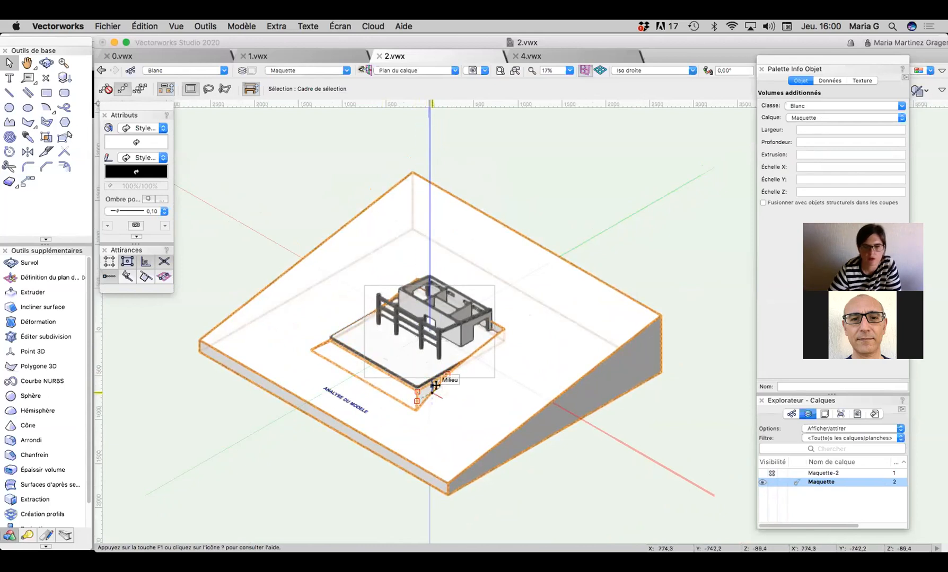
Step: Inspect the reference building's perimeter walls, posts, side beam and interior partitions one by one
click(464, 327)
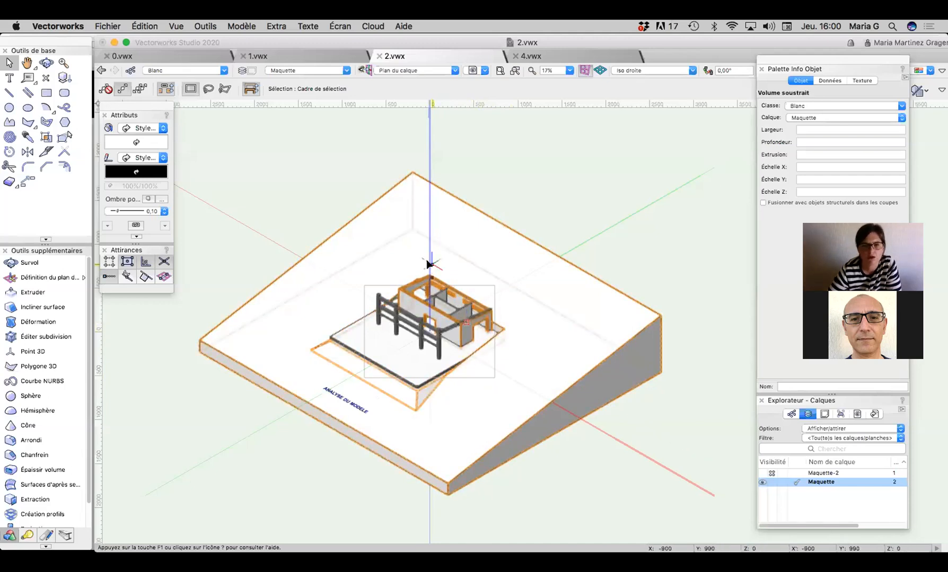
scroll(443, 348, up, 5)
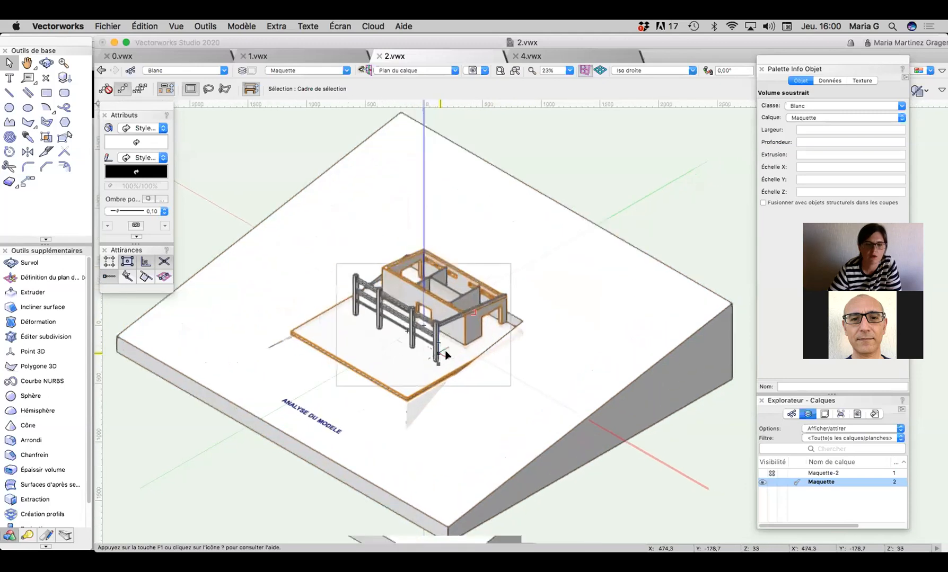
click(427, 349)
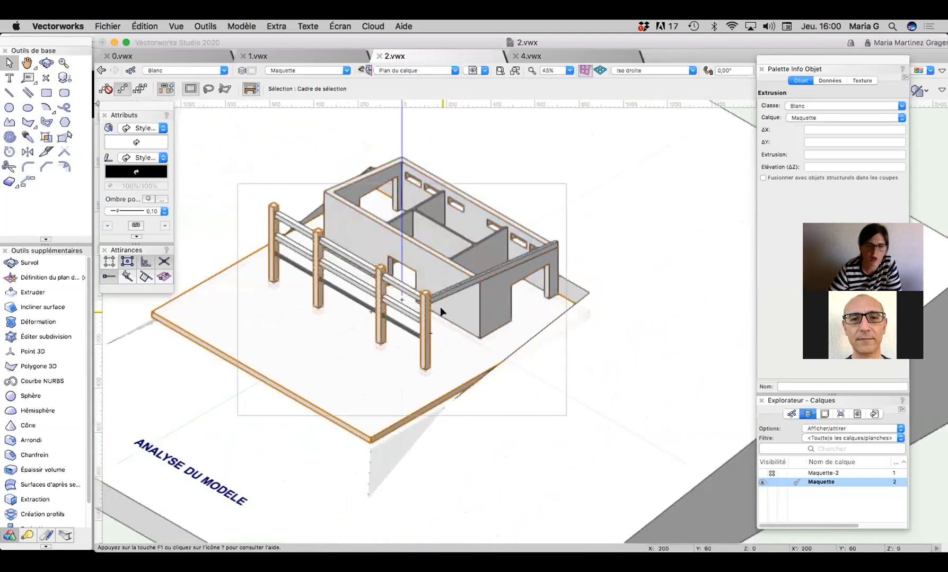
click(465, 287)
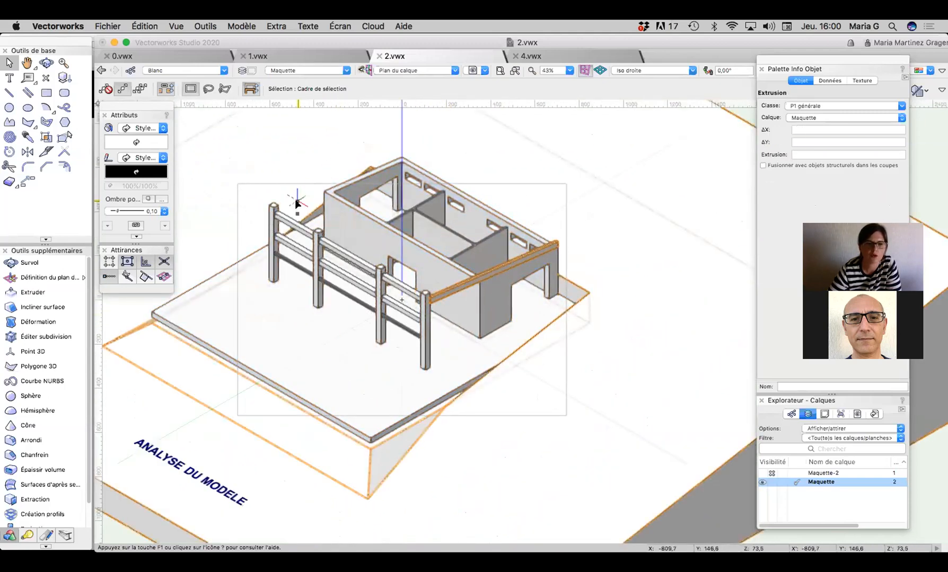
click(487, 241)
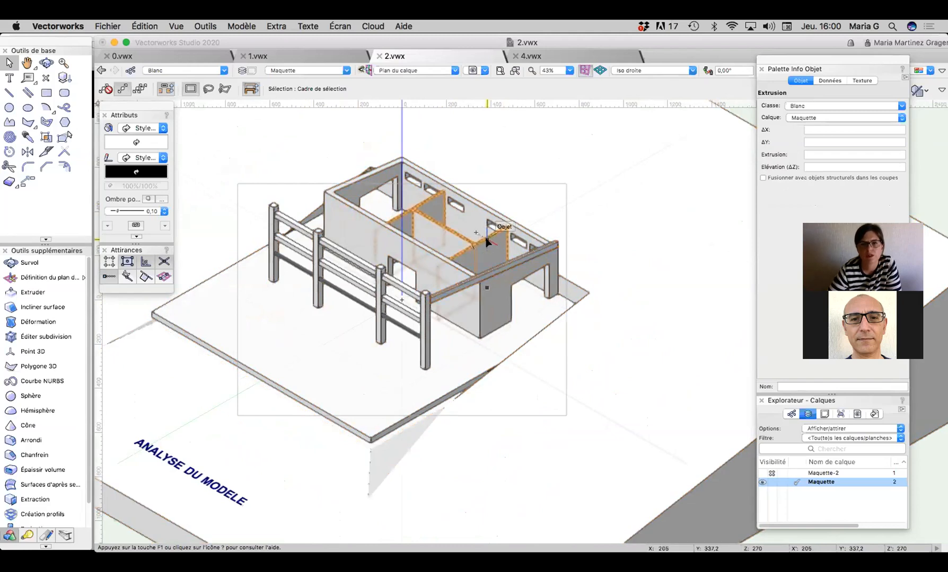
click(51, 62)
click(10, 63)
scroll(484, 433, down, 6)
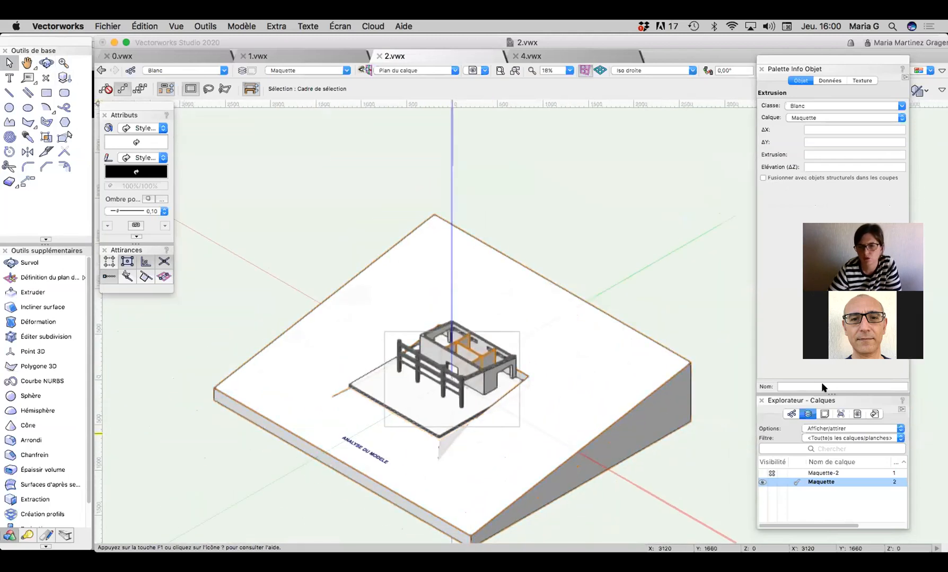
Step: Enter the reference terrain's solid addition and its nested solid subtraction, inspect the sloped wedge and platform block, and exit the subtraction
click(648, 392)
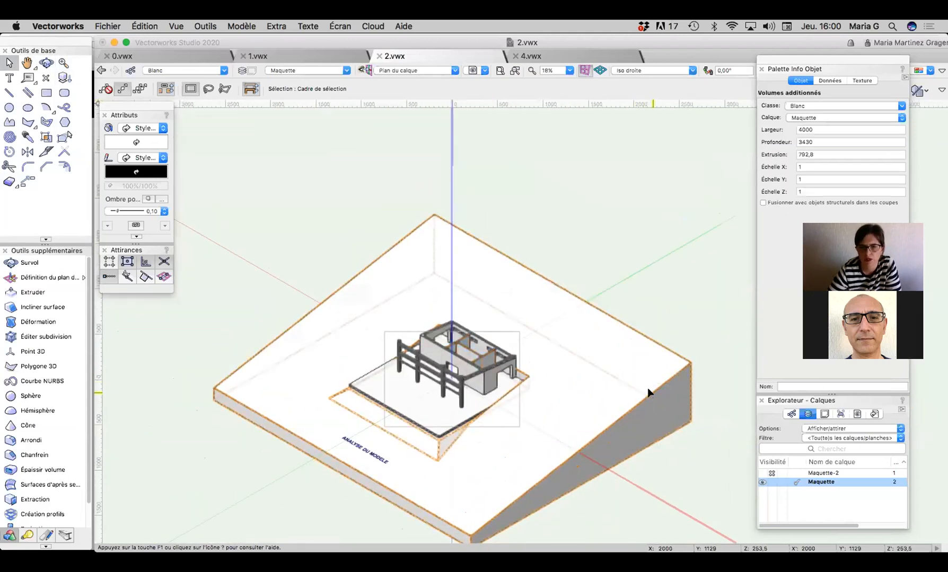
double_click(648, 392)
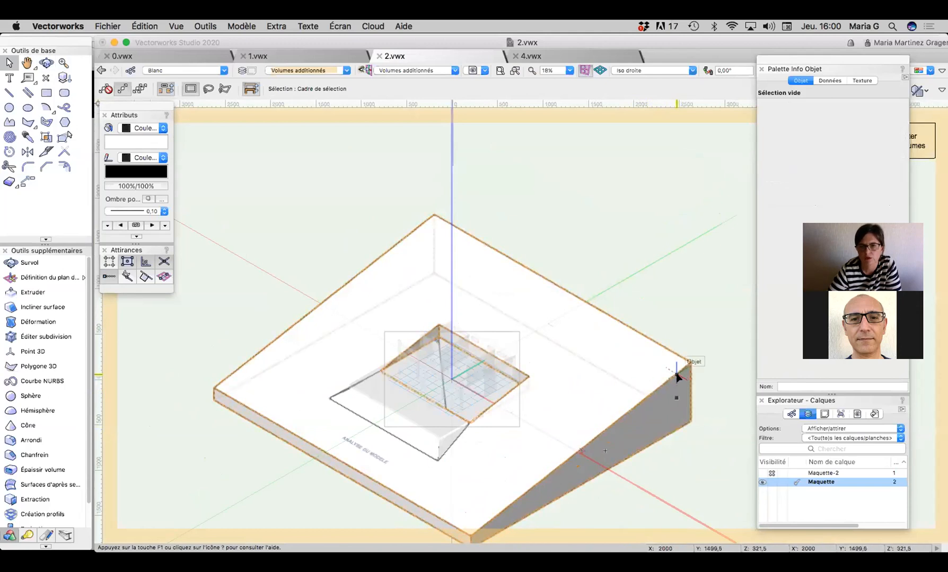
drag(824, 59, 773, 78)
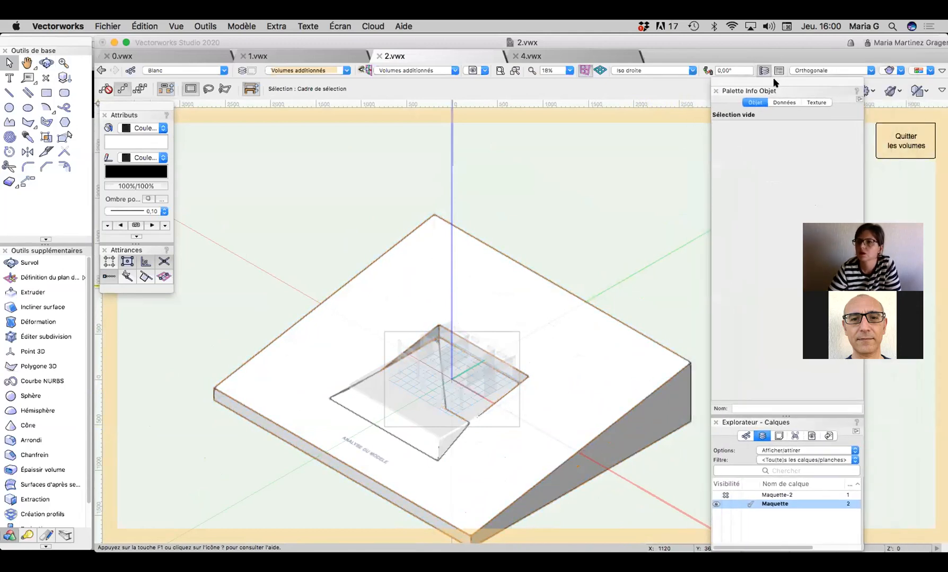
double_click(665, 353)
click(667, 353)
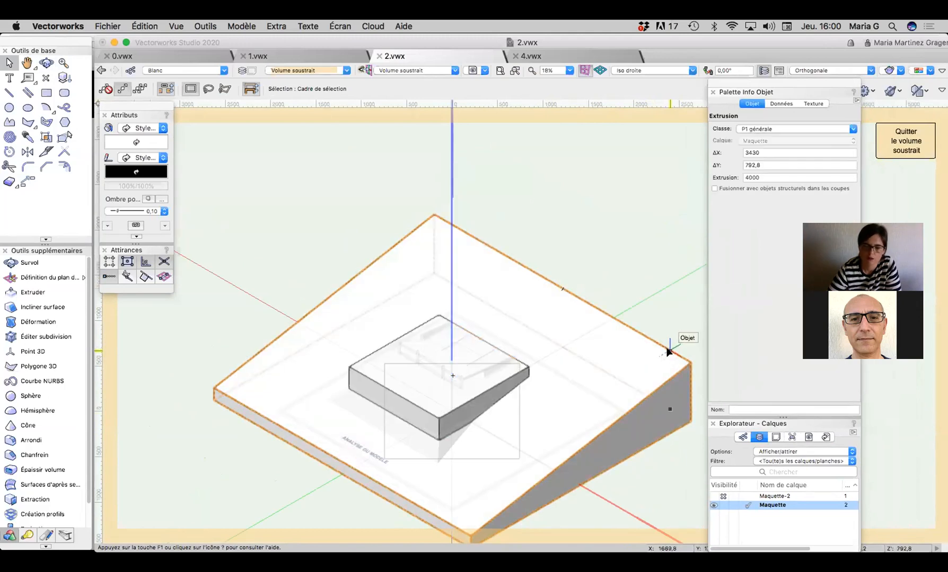
click(494, 379)
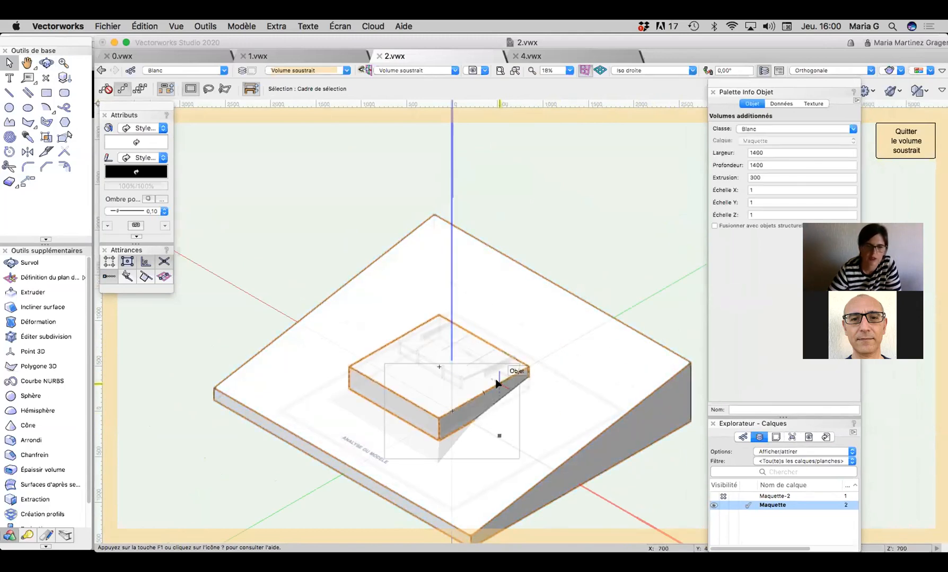
click(894, 154)
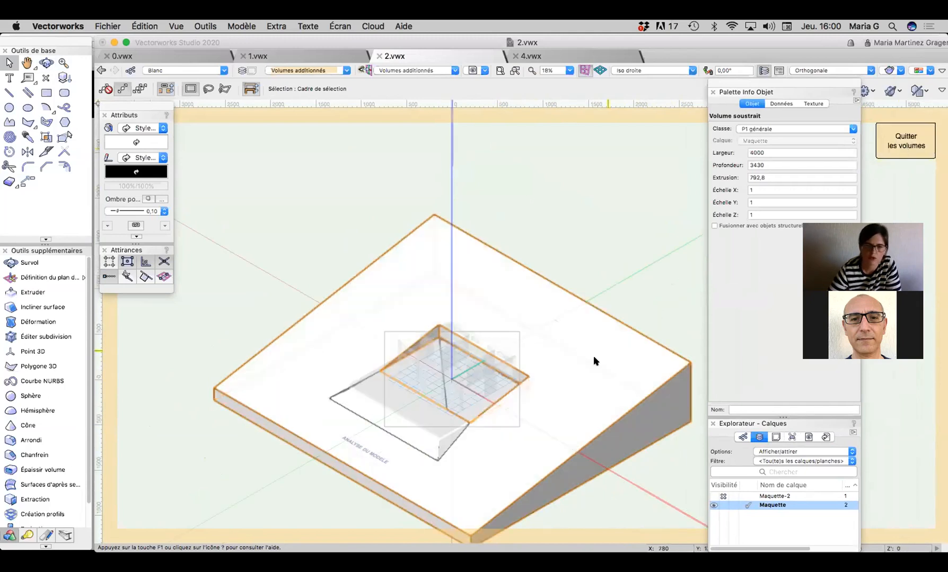
Step: Open the multiple extrude that forms the embankment and examine its inner and outer profile rectangles
click(439, 432)
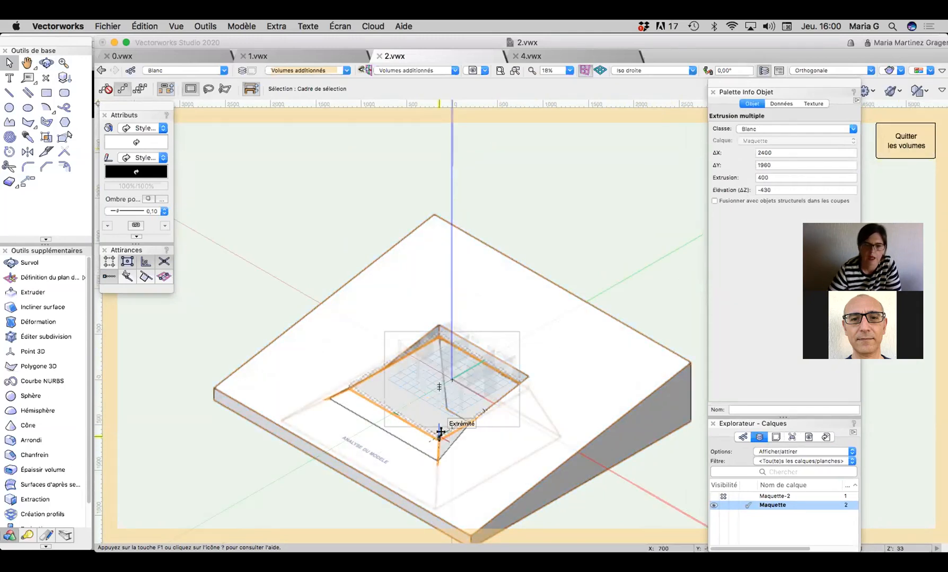
scroll(440, 432, up, 4)
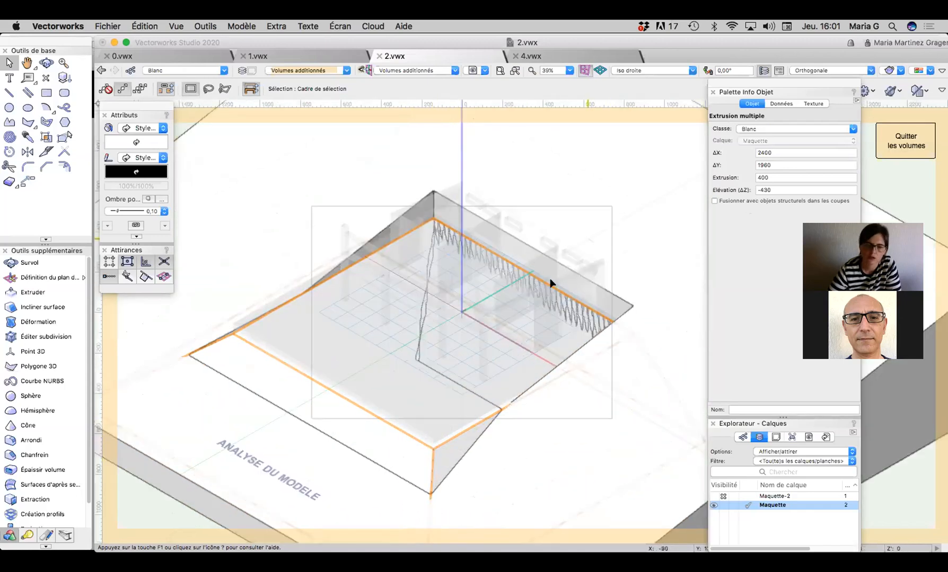
double_click(430, 453)
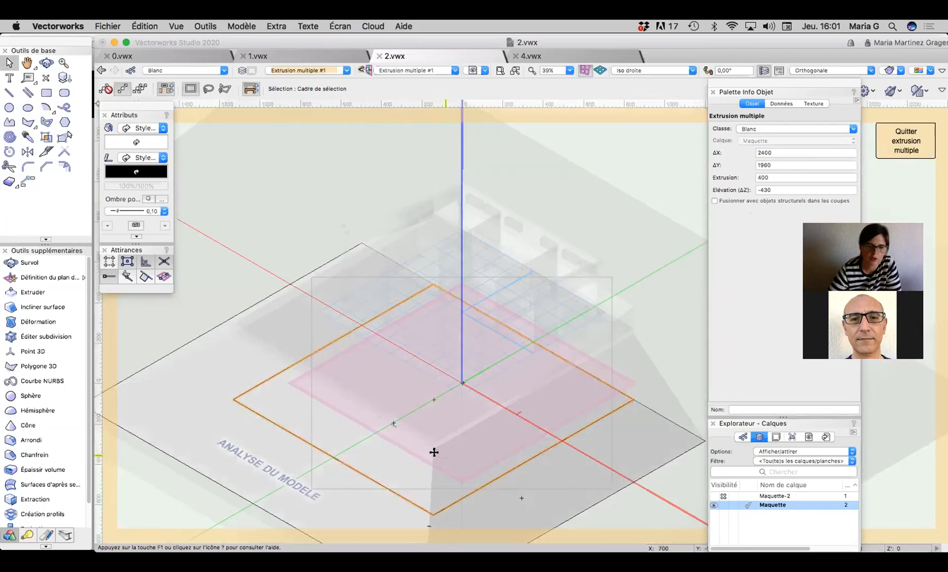
scroll(539, 460, down, 5)
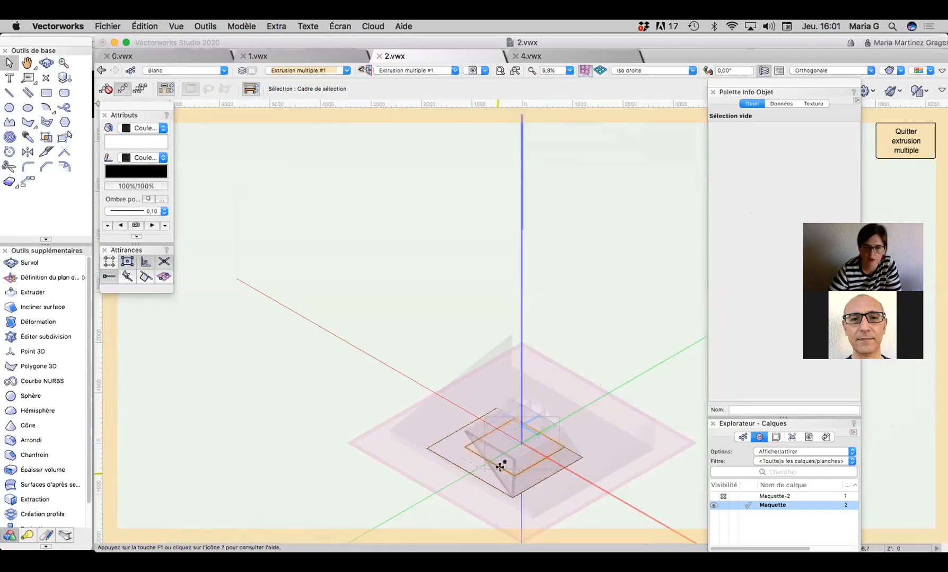
click(488, 484)
click(489, 485)
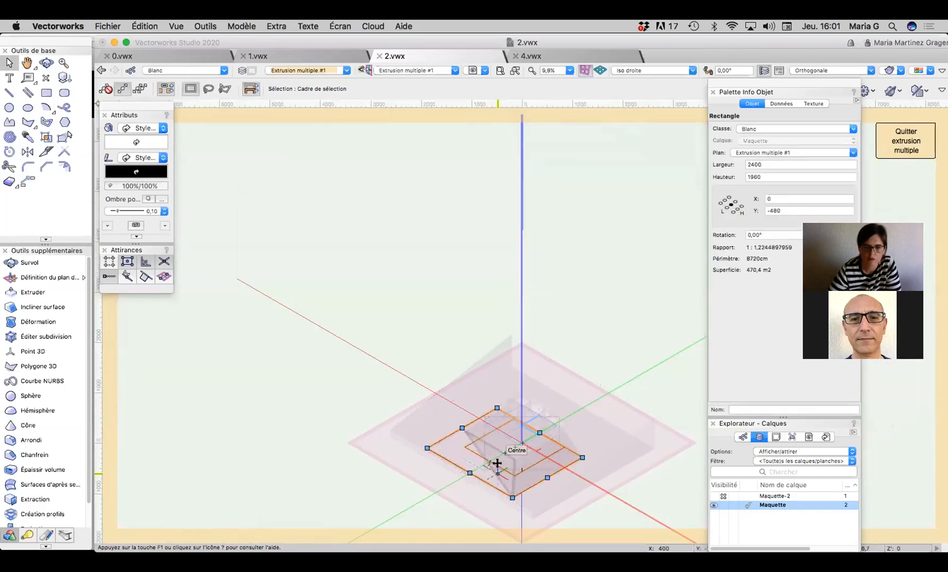
click(497, 465)
scroll(509, 474, up, 1)
scroll(509, 475, up, 4)
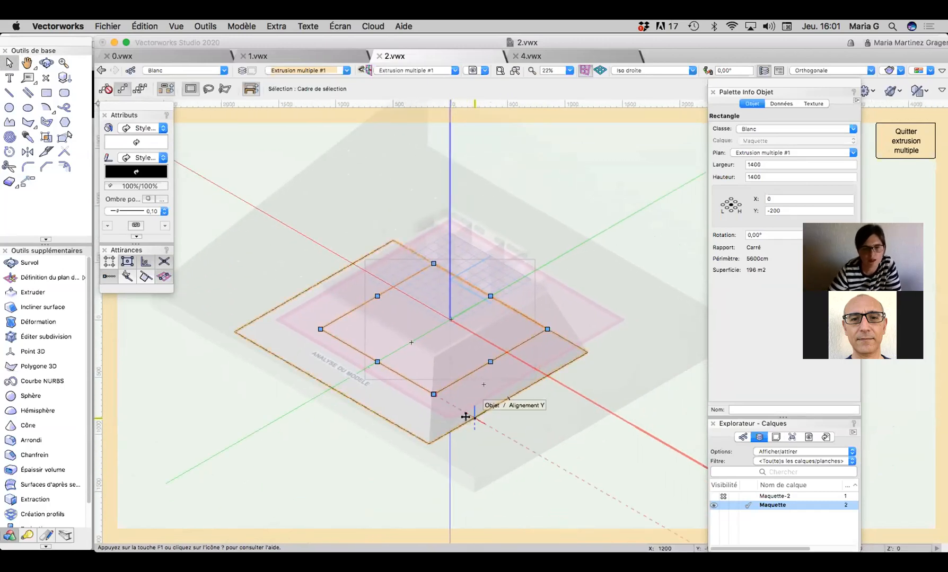
click(493, 443)
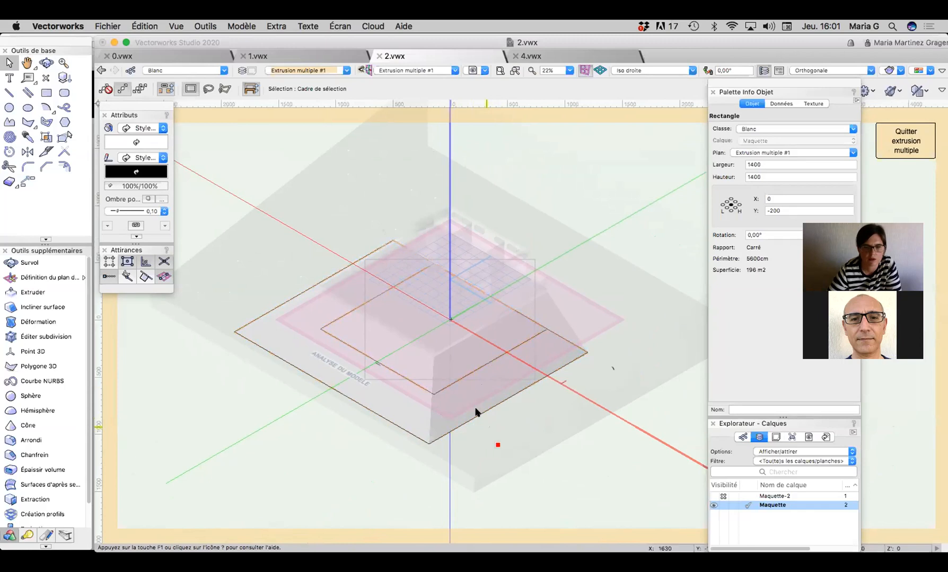
click(454, 379)
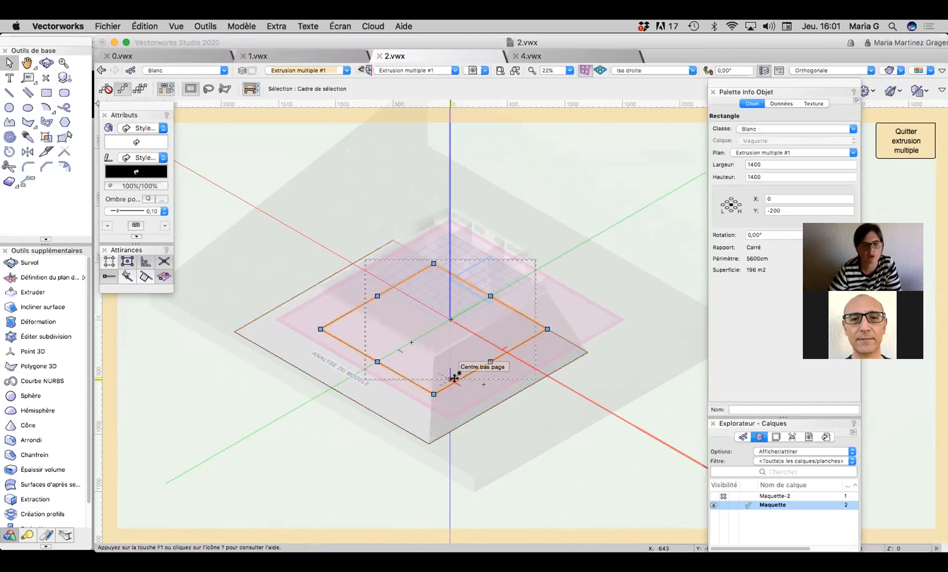
click(465, 423)
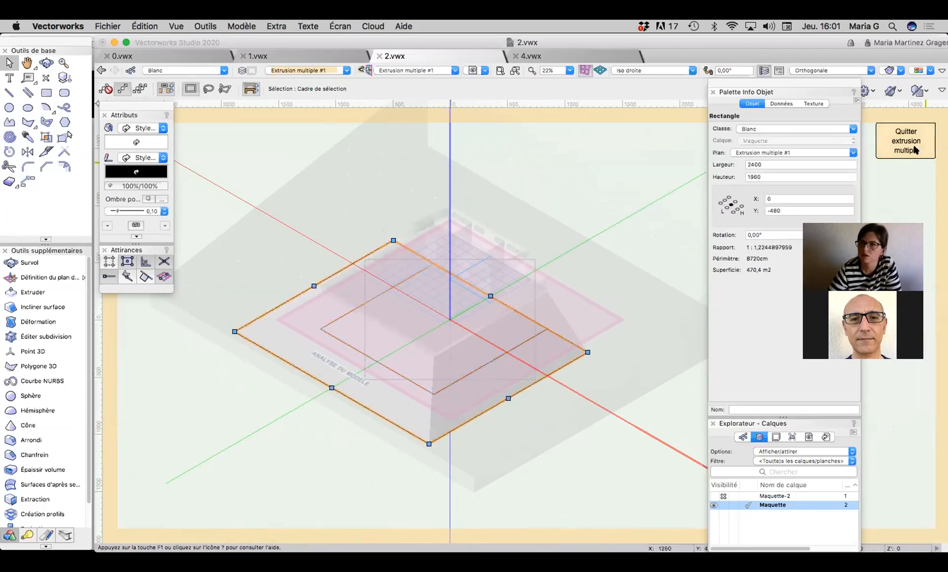
Step: Exit the embankment's multiple extrude and inspect its extrusion height and extent inside the terrain's solid addition
click(915, 150)
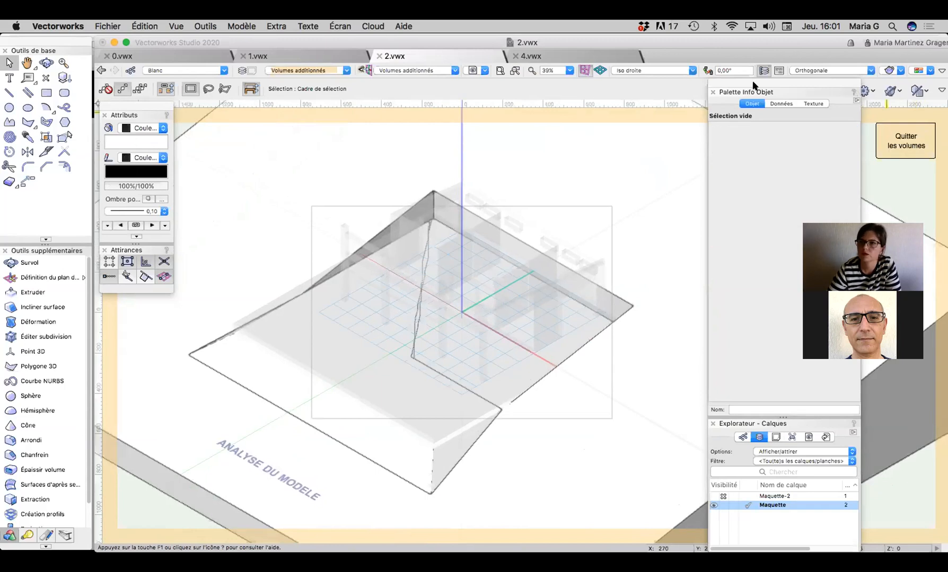
click(448, 434)
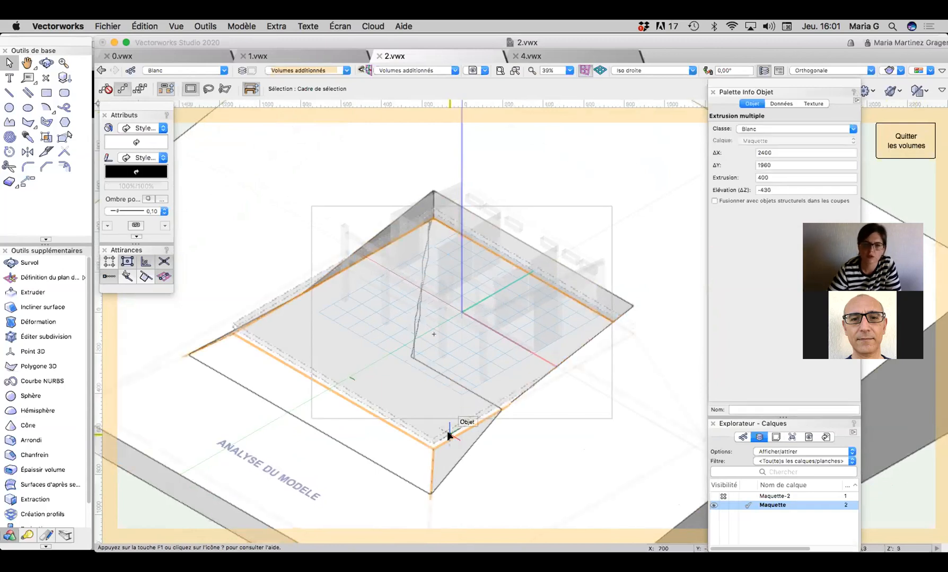
click(756, 178)
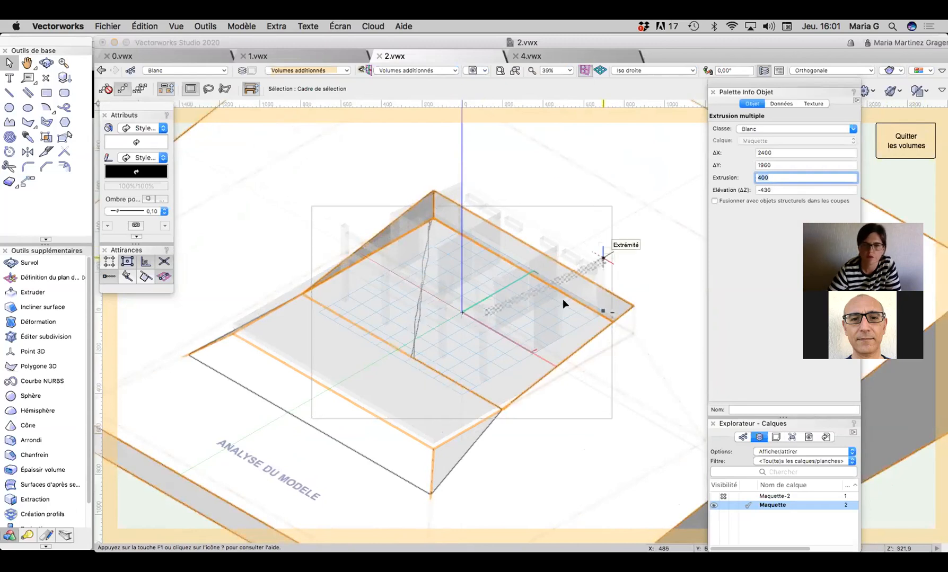
click(586, 367)
scroll(586, 368, down, 3)
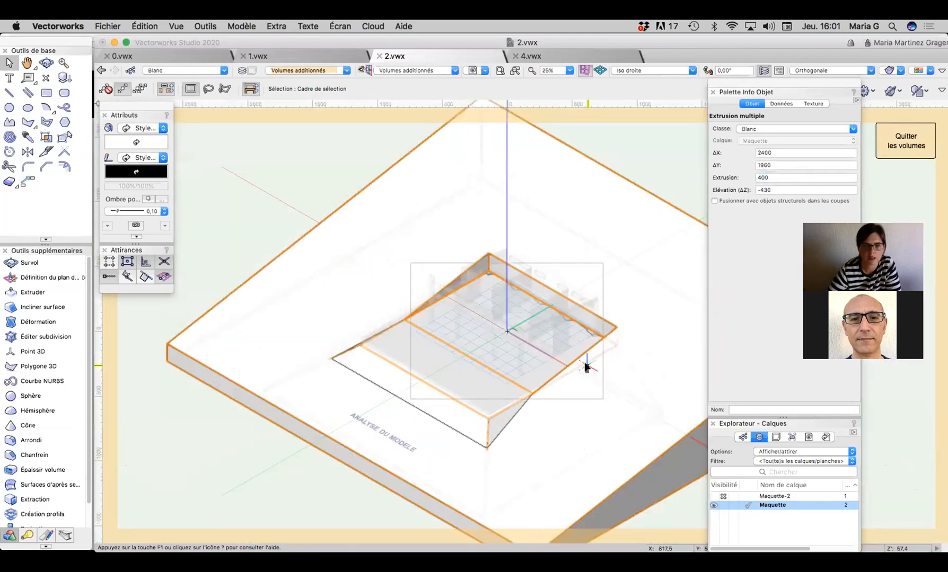
Step: Fill the embankment's multiple extrude with red to highlight it, and restore the fill to its class colour
click(131, 139)
click(147, 209)
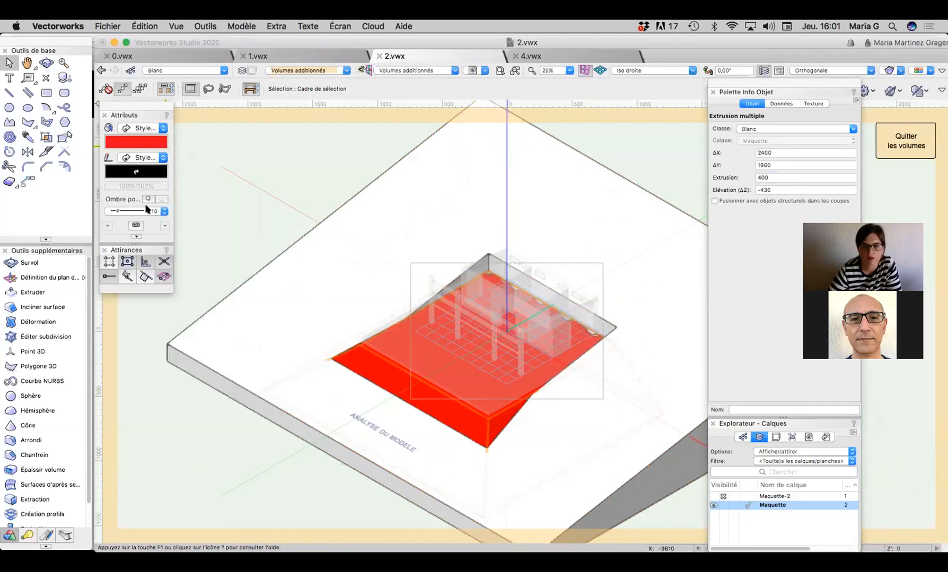
click(139, 142)
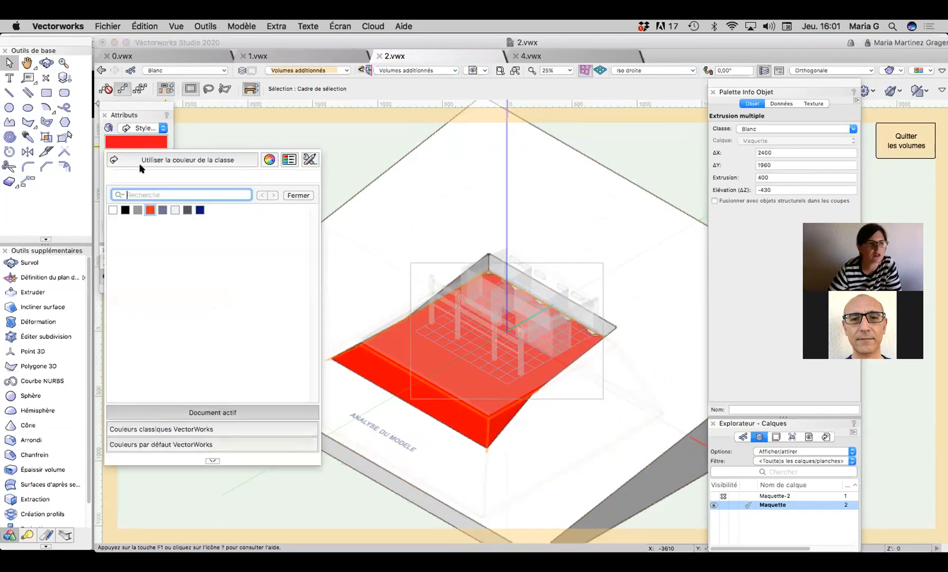
click(113, 210)
click(136, 132)
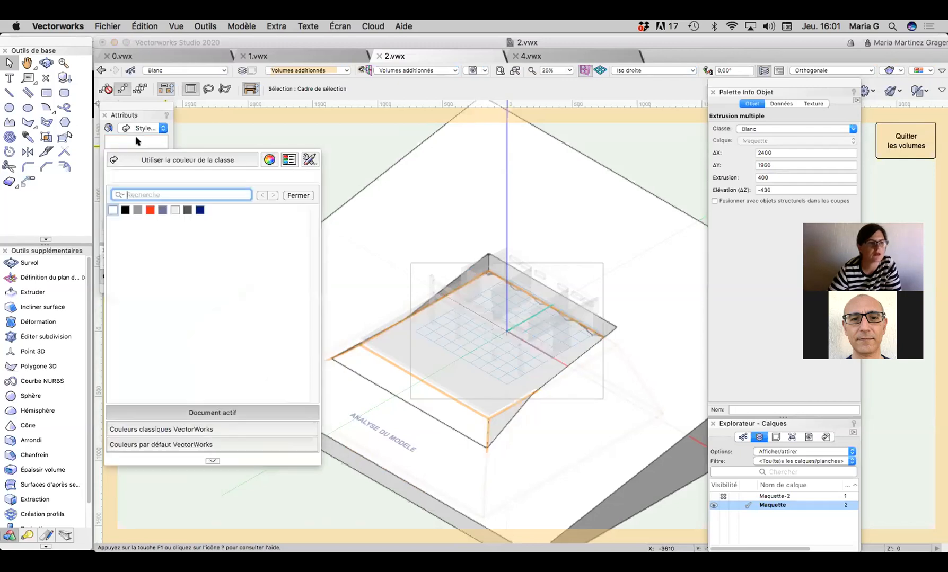
click(165, 155)
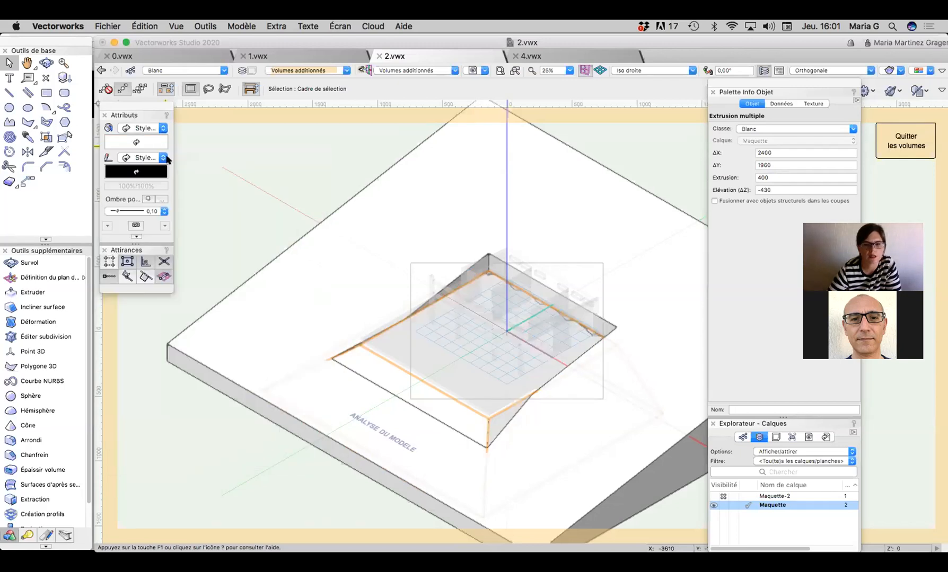
Step: Exit the solid addition, select the slab and examine from the front and in 3D how it sits above the embankment
click(907, 145)
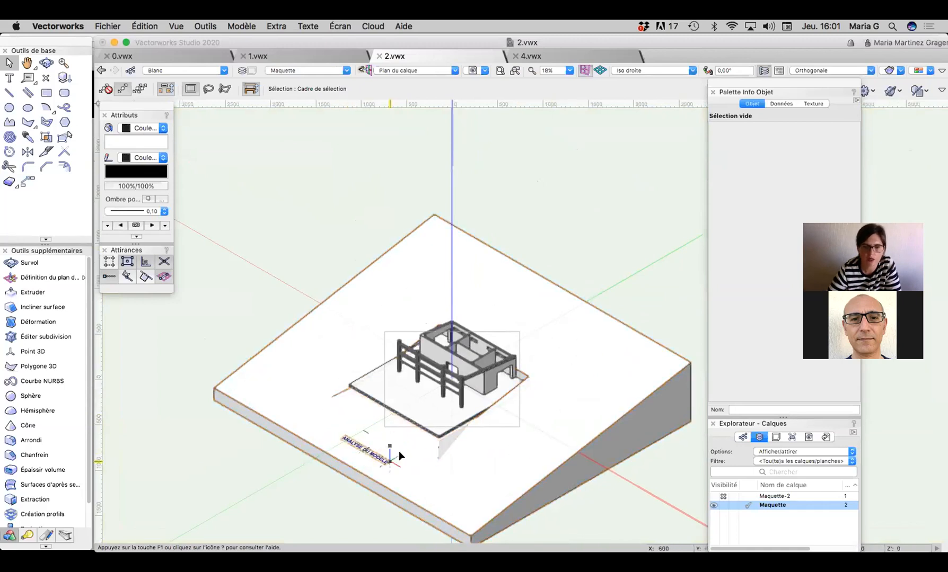
click(455, 425)
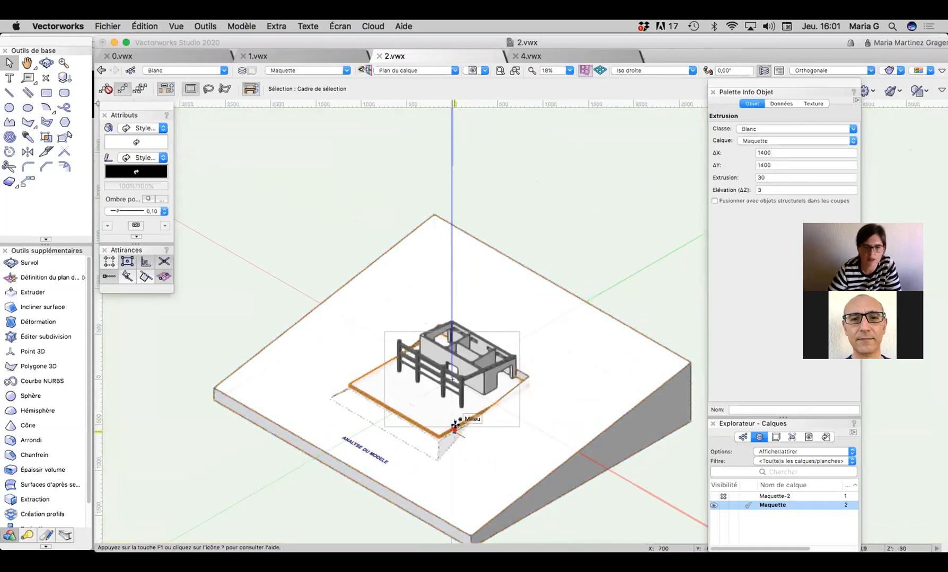
key(2)
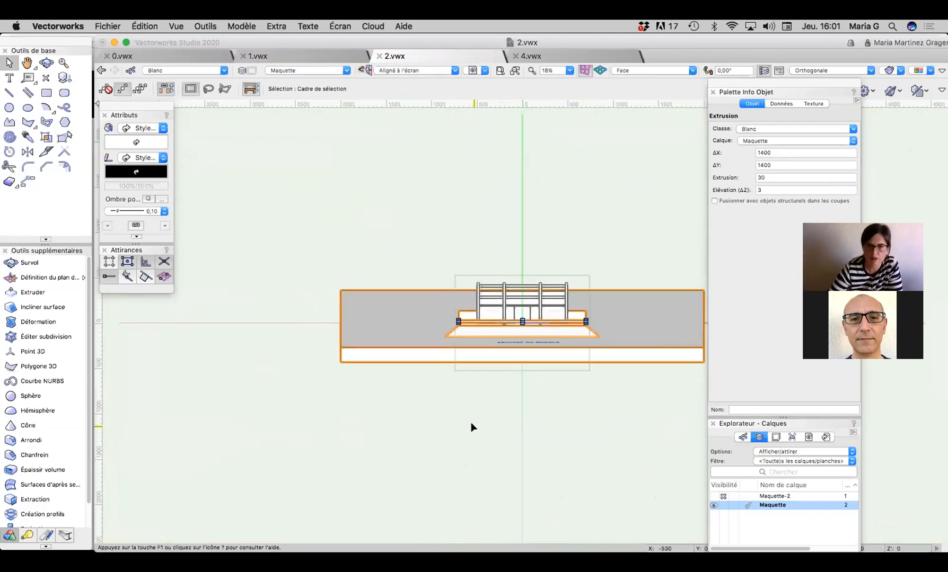
scroll(522, 320, up, 5)
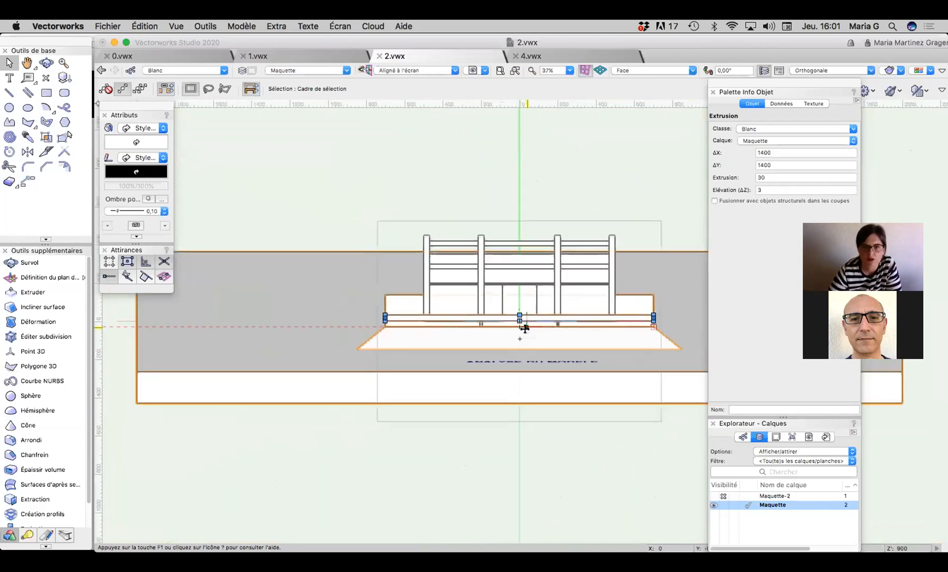
scroll(526, 333, up, 2)
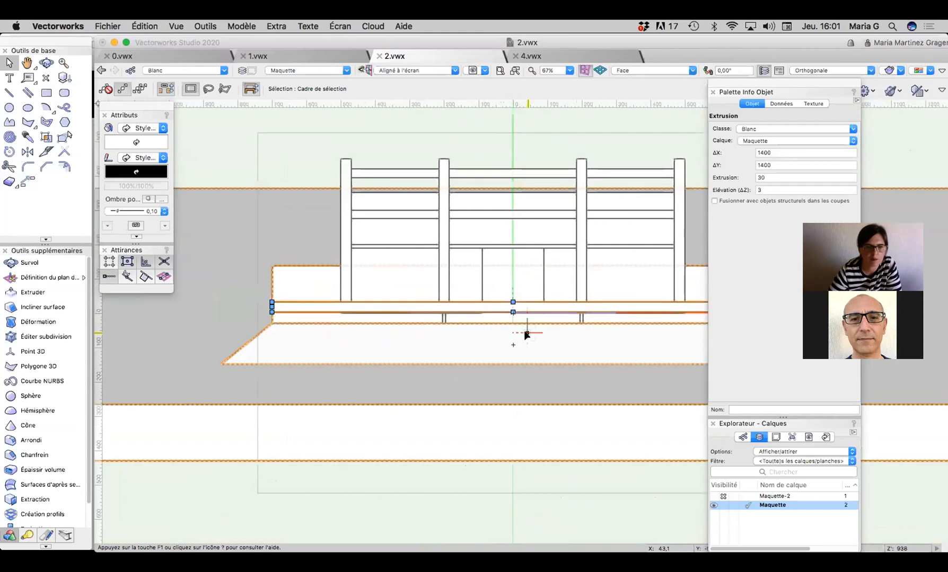
scroll(526, 332, up, 1)
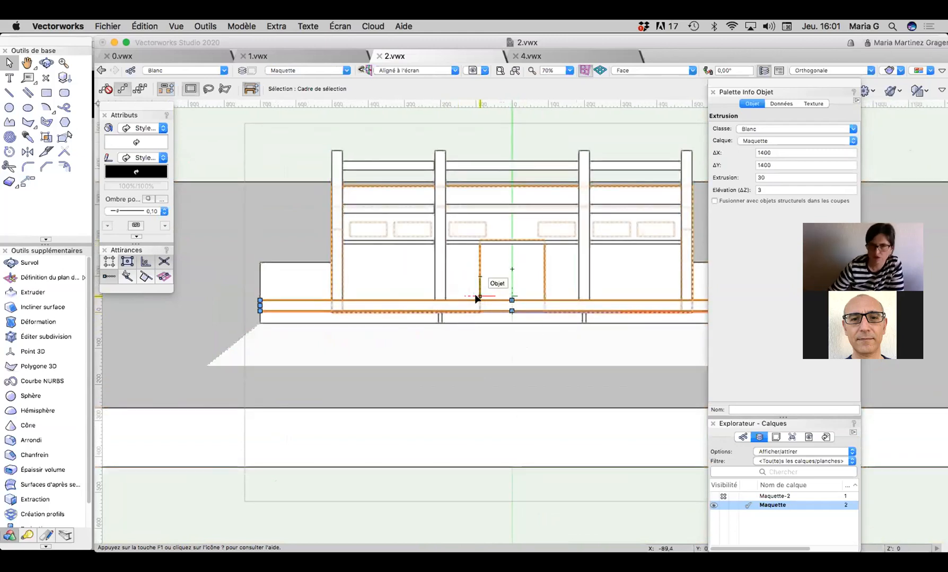
scroll(564, 219, down, 5)
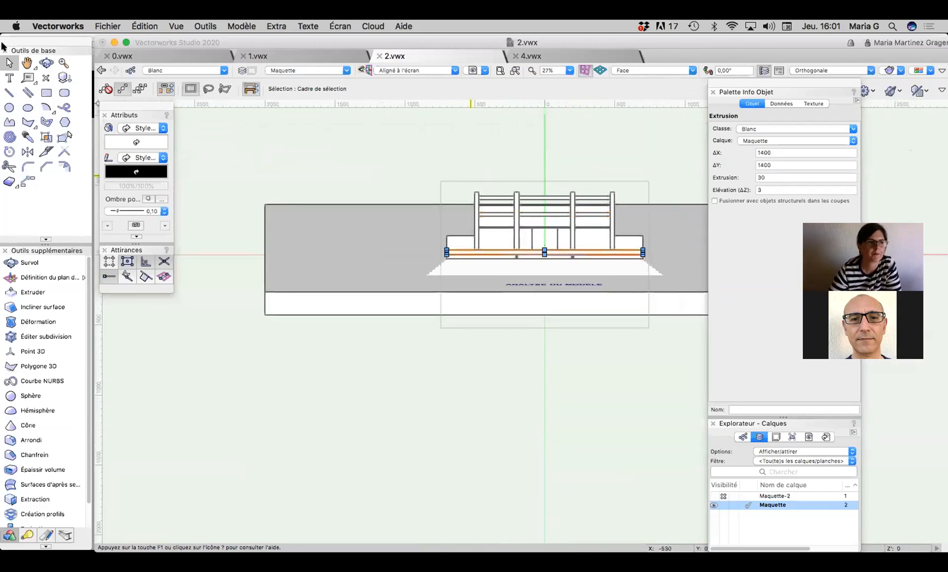
click(46, 63)
drag(416, 255, 375, 329)
scroll(445, 324, up, 2)
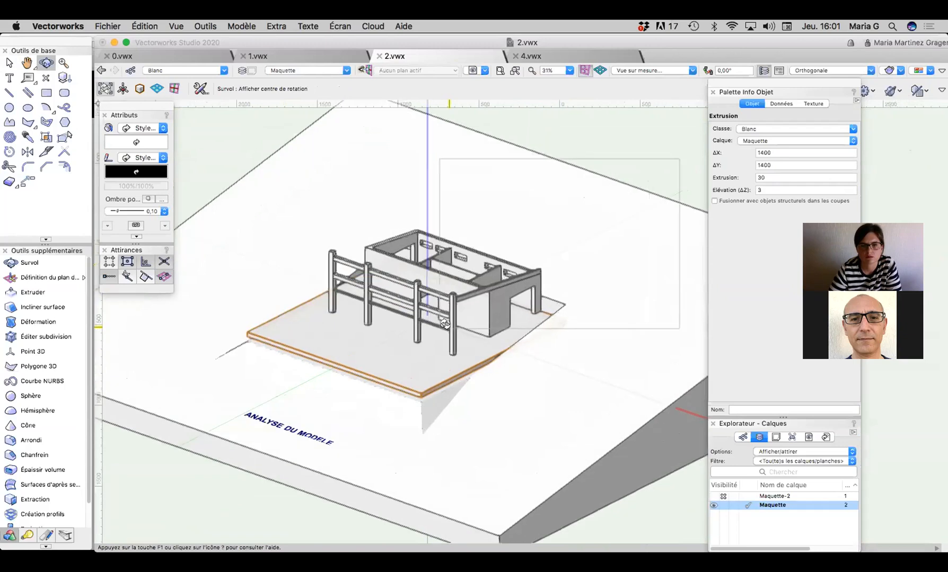
Step: Recall the saved view Clip Cube XS
click(480, 70)
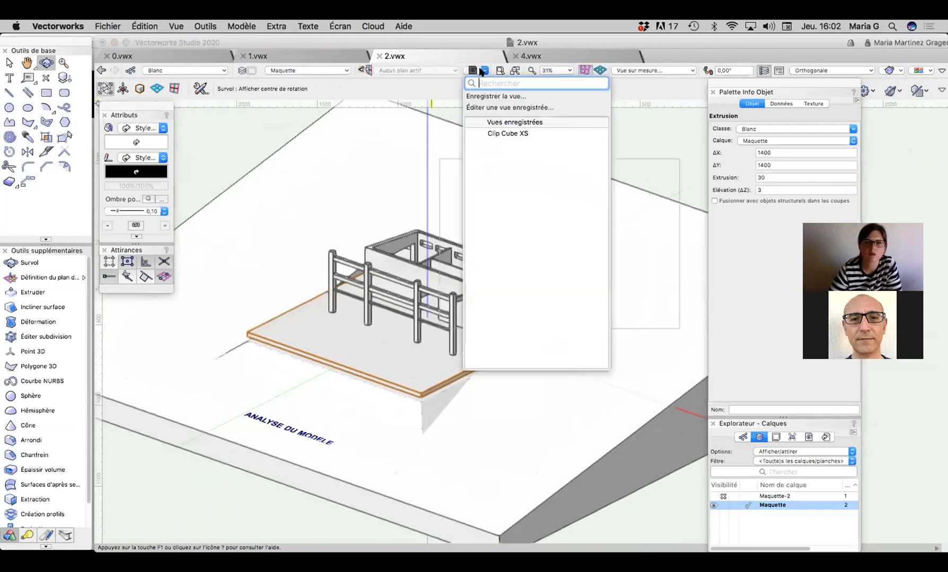
click(506, 133)
scroll(444, 240, down, 10)
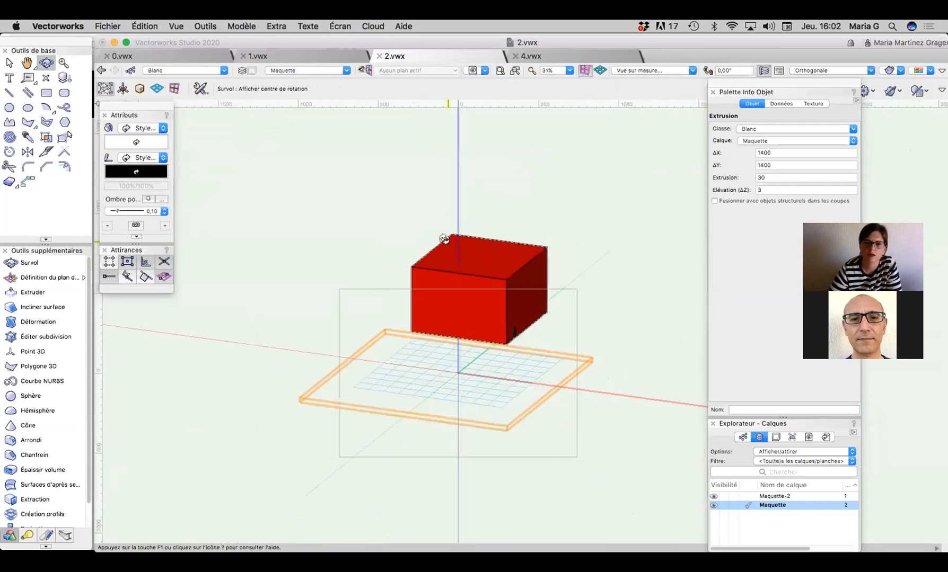
click(485, 70)
click(473, 134)
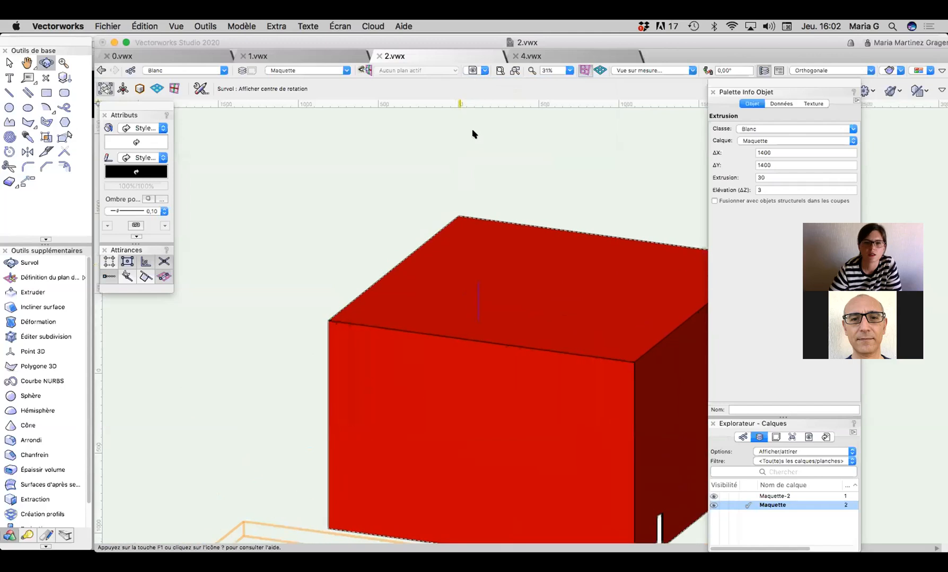
scroll(472, 165, down, 8)
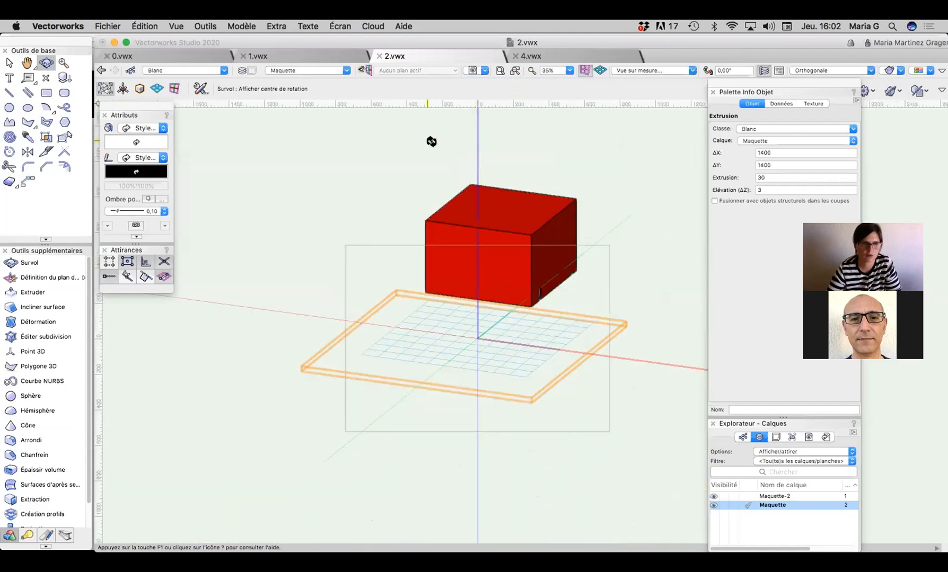
Step: Try the model without the unified layer view and switch the unified view back on
click(178, 27)
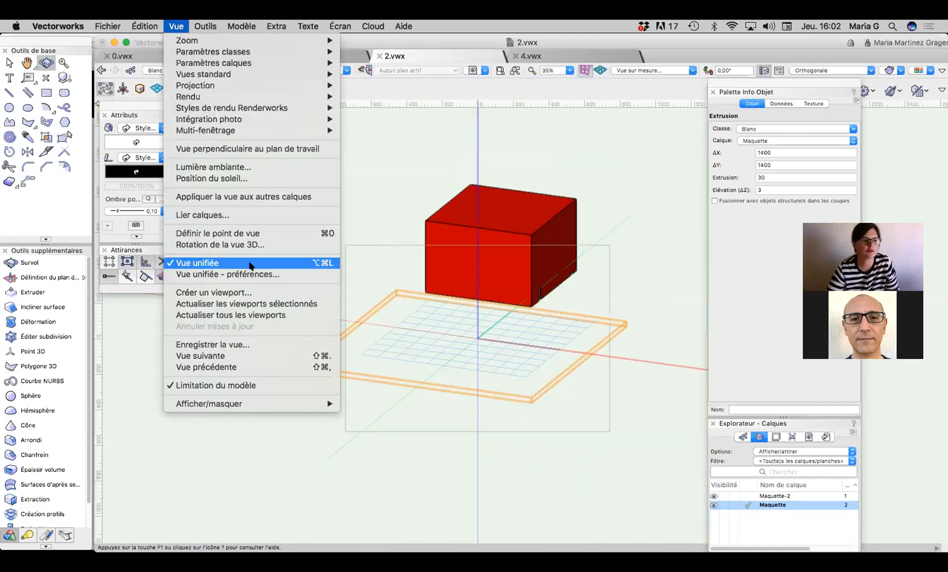
click(251, 265)
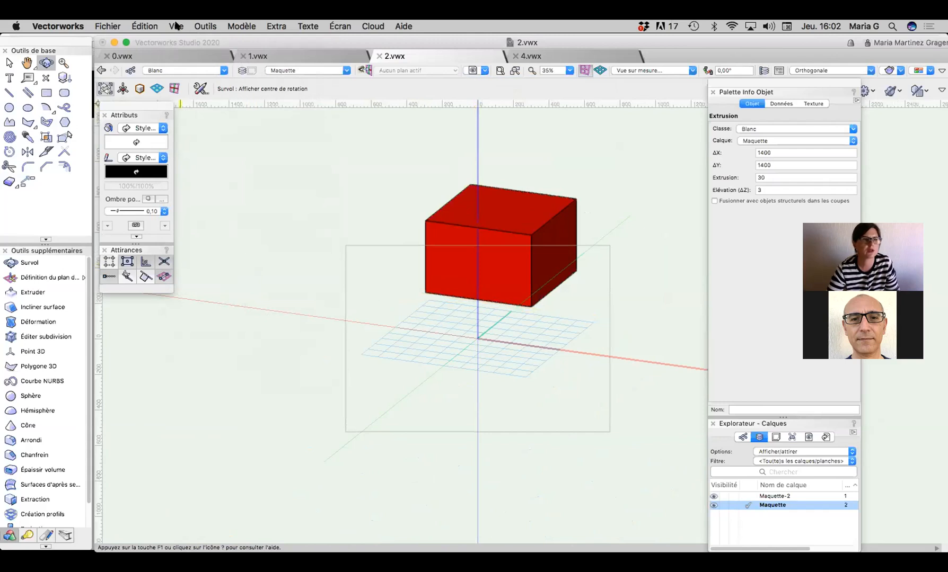
click(176, 26)
click(231, 264)
Step: Turn off the Clip Cube and hide the Maquette-2 layer
click(176, 26)
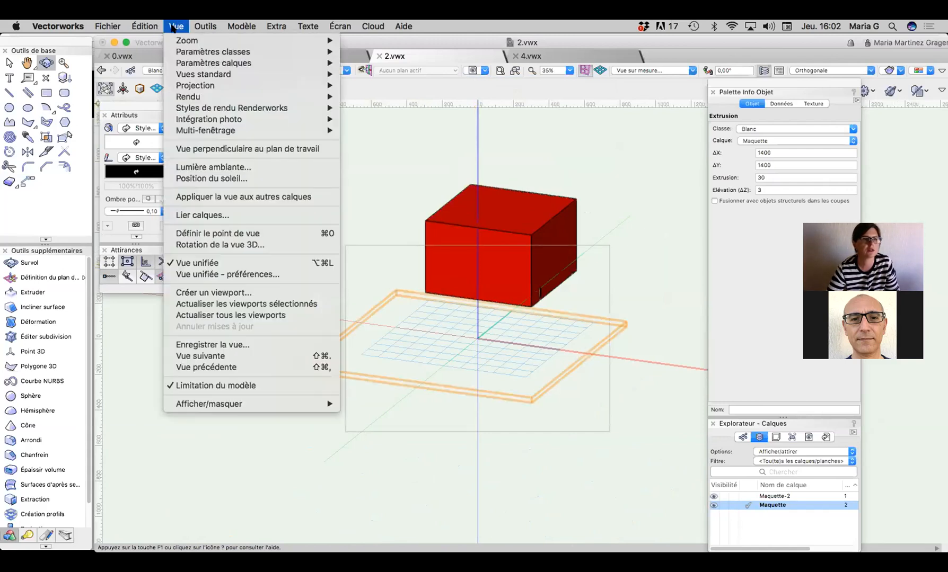
click(259, 386)
scroll(325, 342, down, 5)
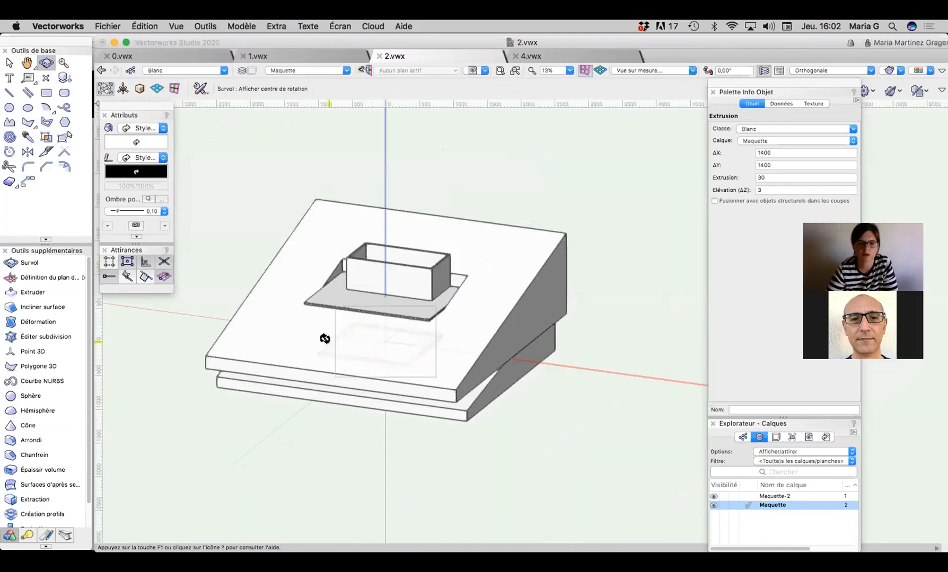
click(722, 494)
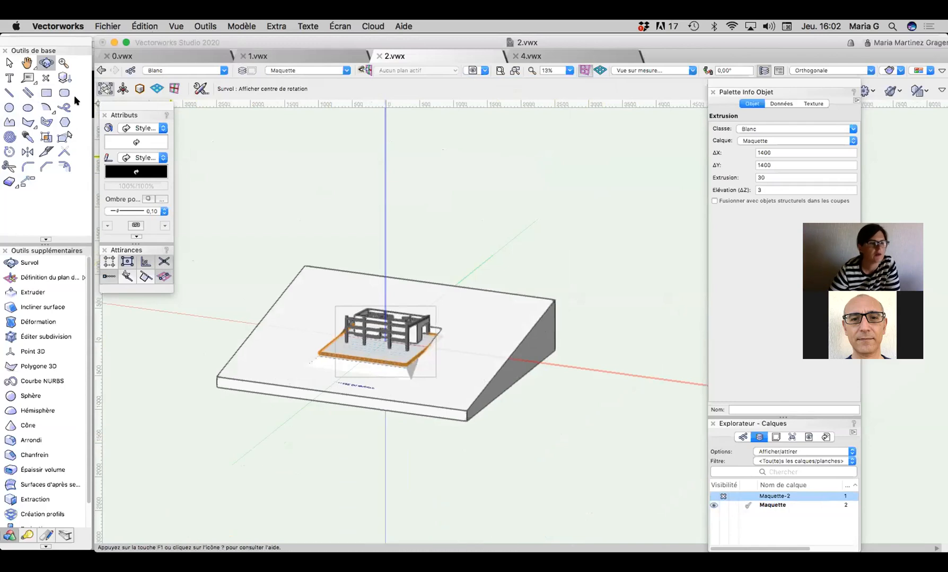
Step: Turn the Clip Cube back on around the Maquette layer's building
click(171, 26)
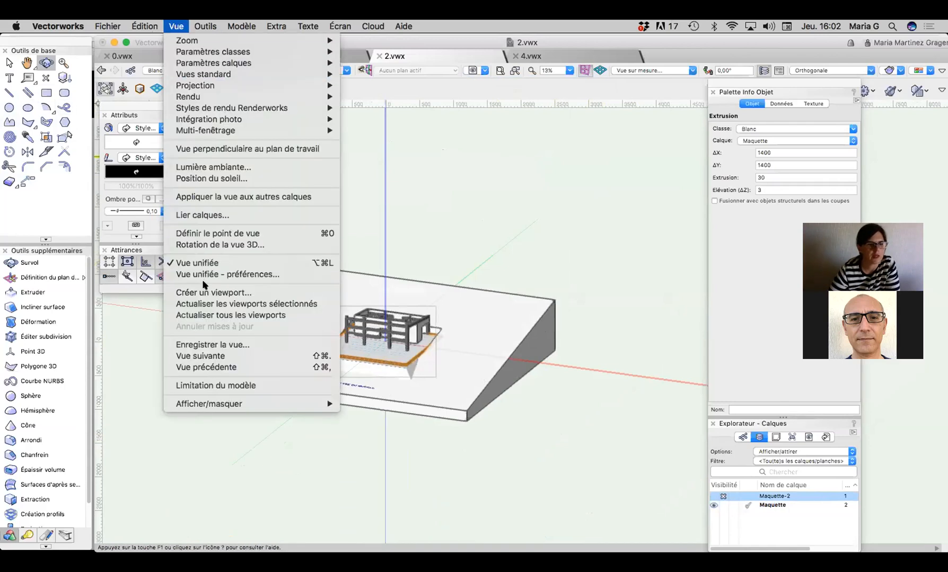
click(227, 385)
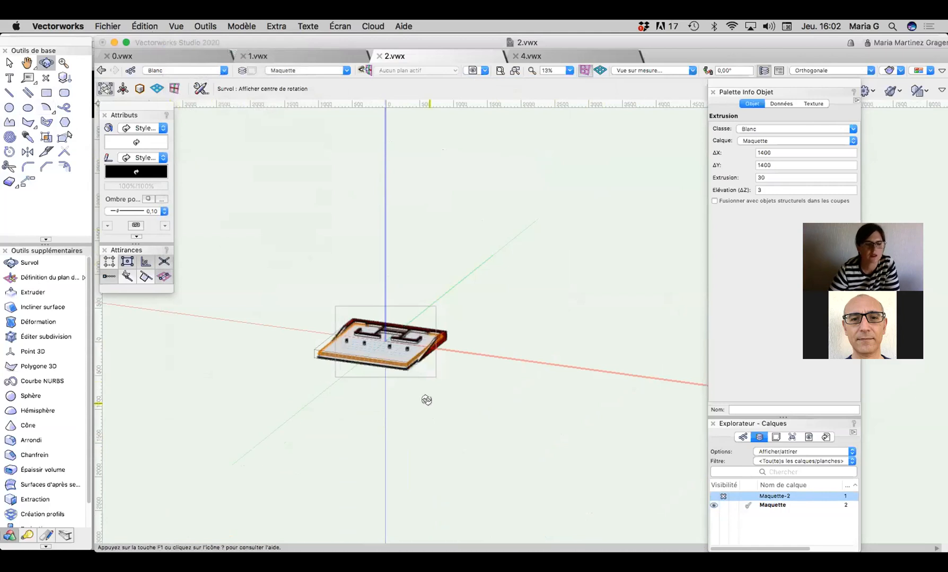
scroll(408, 371, up, 5)
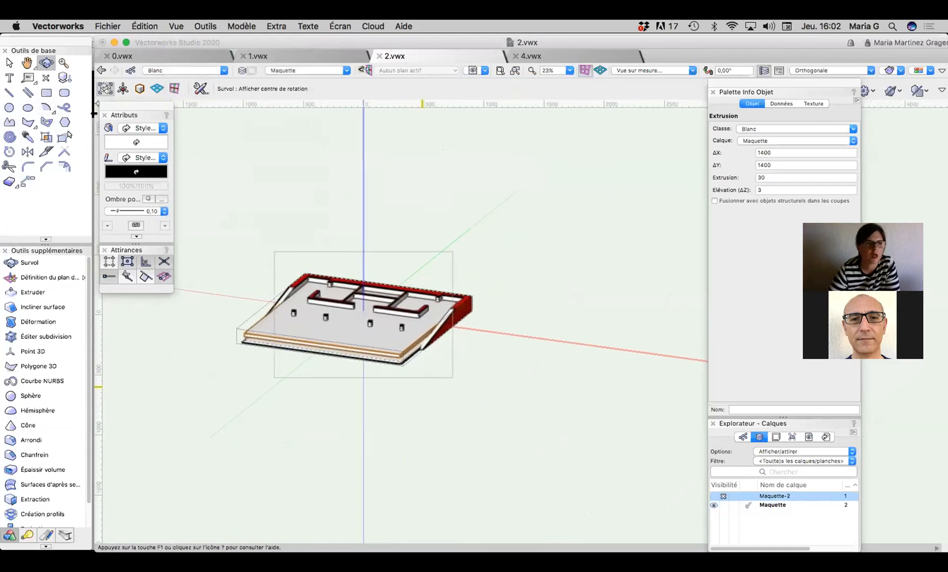
click(9, 62)
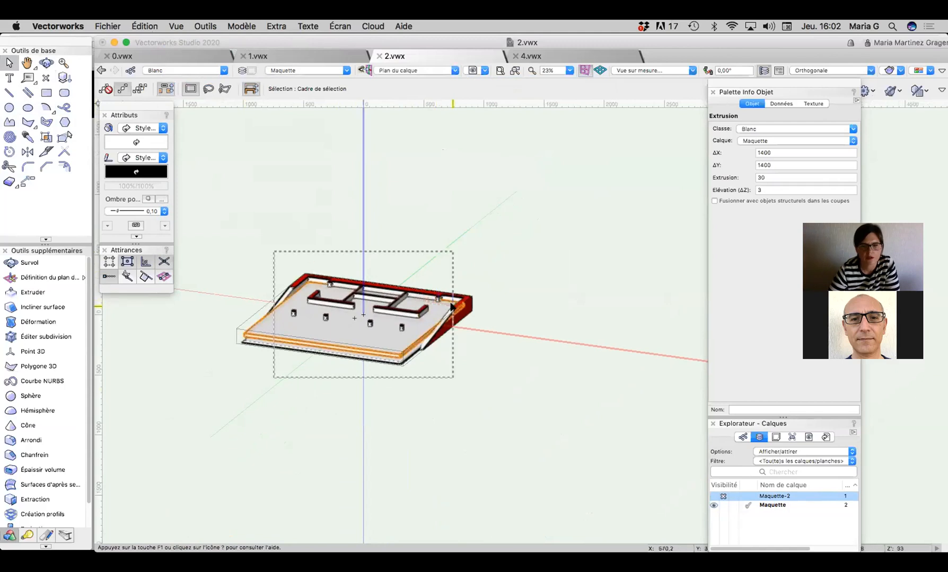
scroll(373, 335, up, 2)
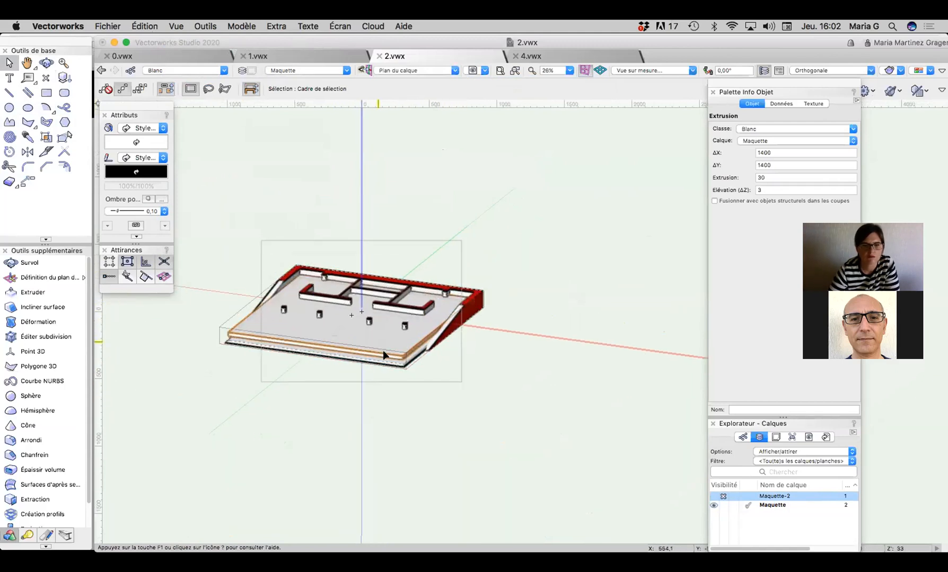
drag(385, 349, 386, 350)
key(super+z)
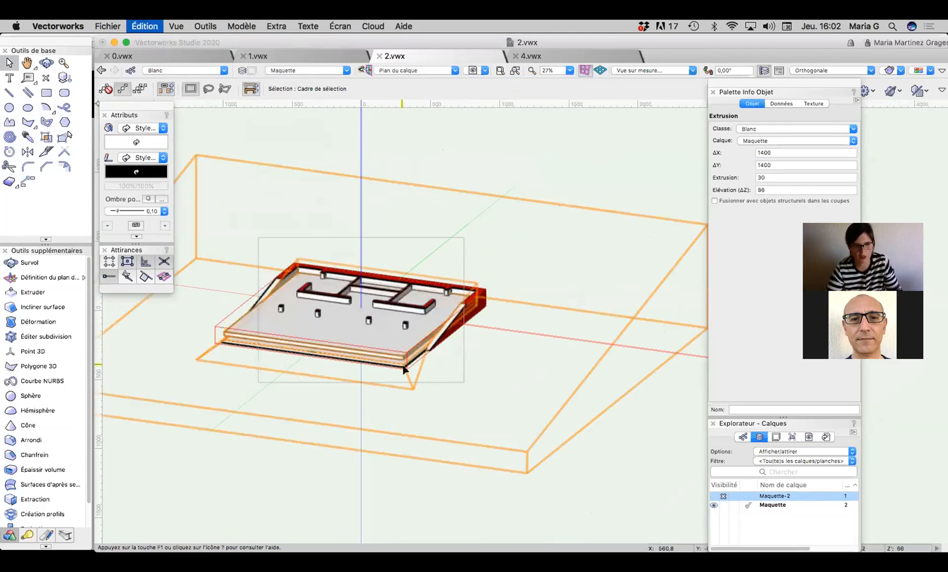
Step: Extend the clip cube vertically, lowering its base by about 280, and pull in one side to section the building and terrain
scroll(405, 358, up, 3)
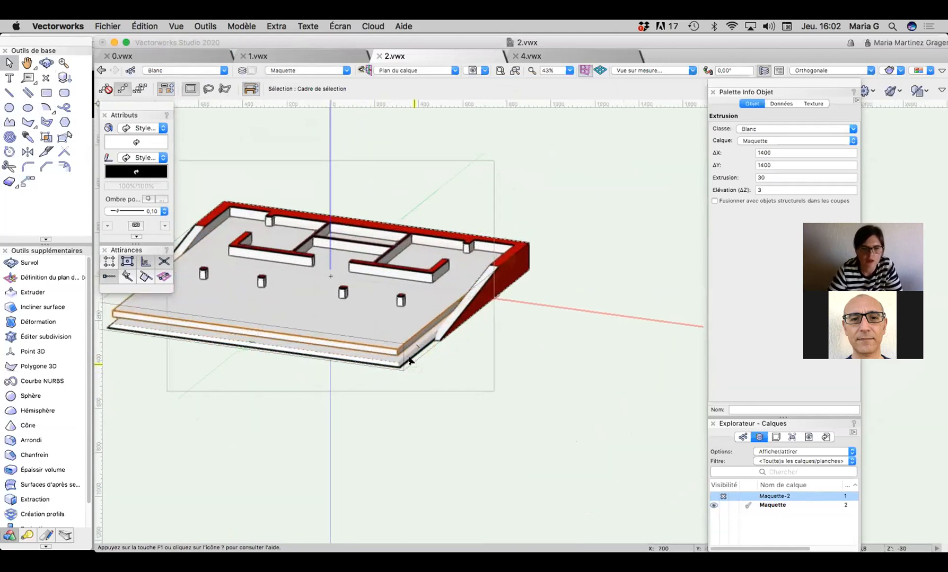
drag(411, 359, 392, 418)
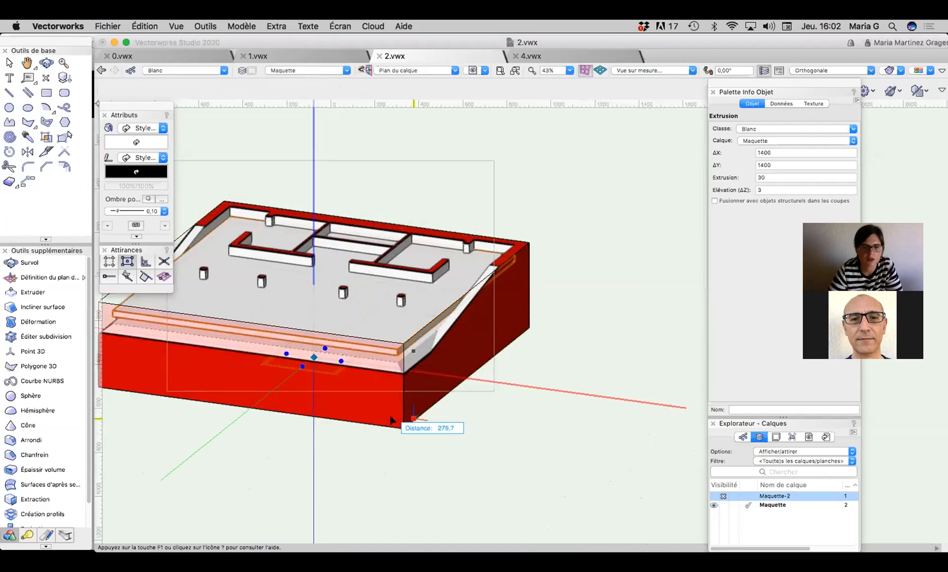
drag(389, 334, 339, 242)
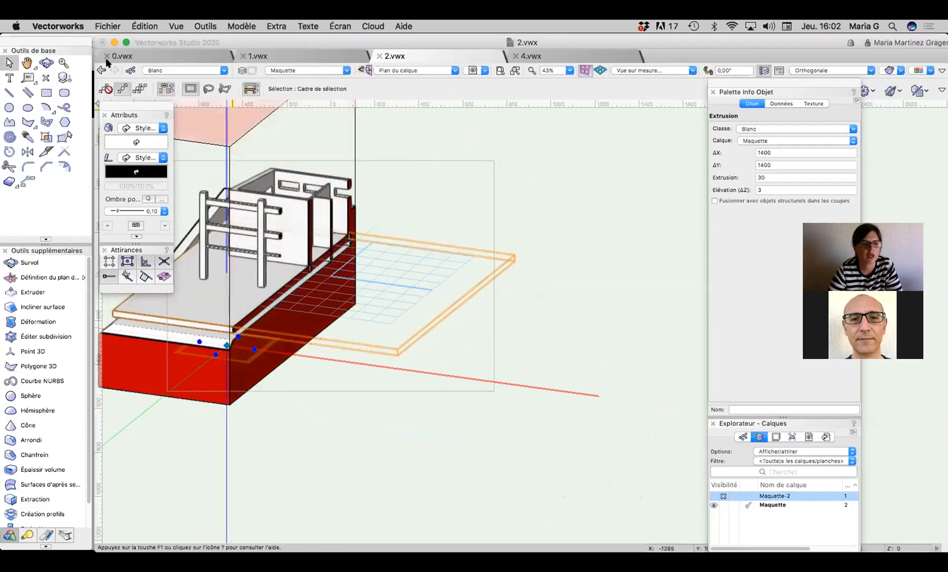
Step: Examine the vertical section through the building, slab and embankment up close
click(47, 63)
mouse_move(305, 285)
mouse_down()
mouse_move(278, 296)
mouse_move(320, 288)
mouse_up()
middle_drag(313, 284, 409, 418)
scroll(493, 448, up, 2)
scroll(492, 447, up, 1)
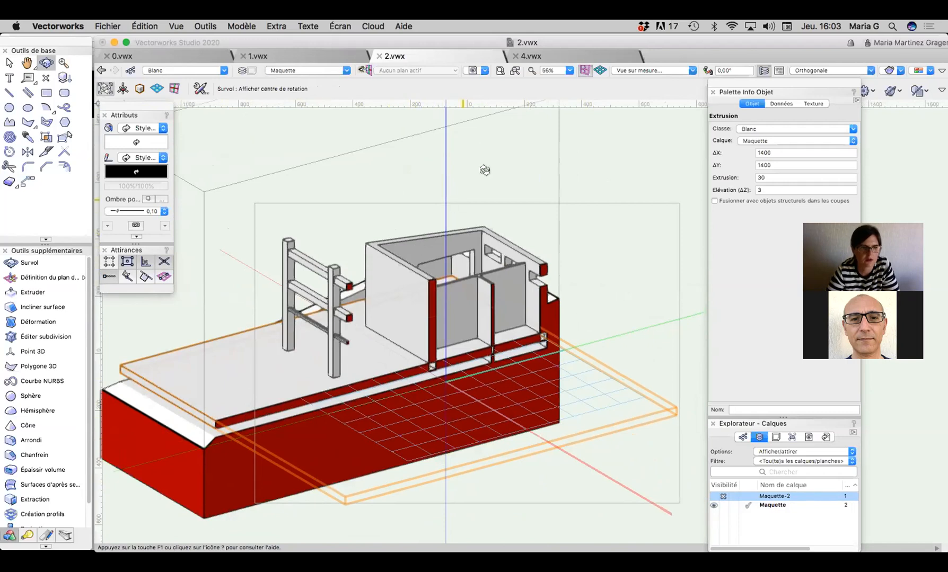
Step: Try lowering the clip cube's upper face over the building
scroll(332, 355, down, 5)
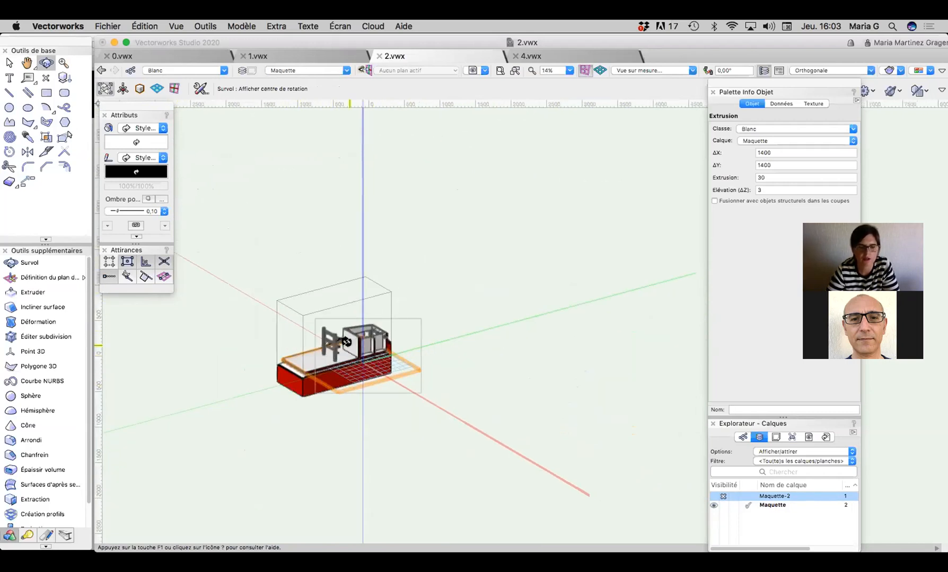
key(x)
click(337, 290)
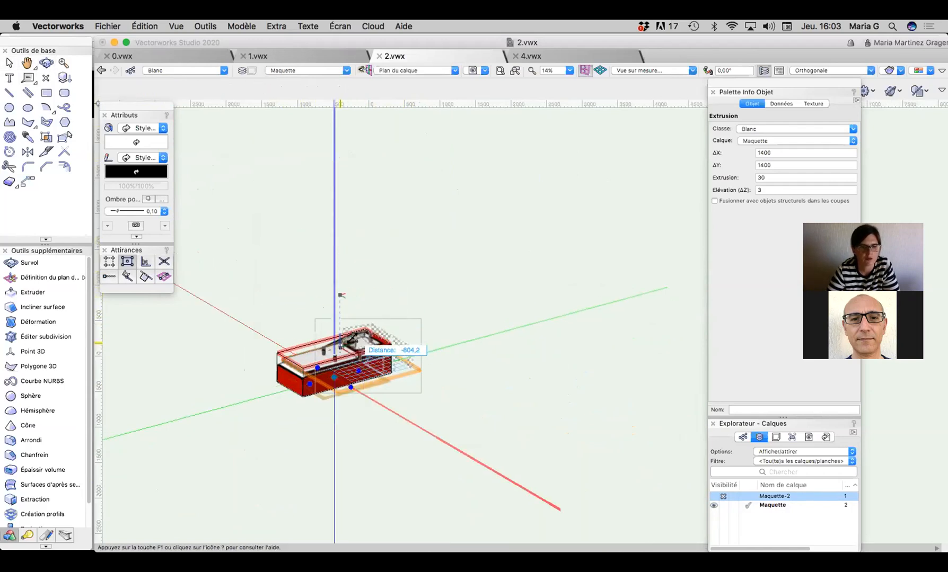
click(342, 272)
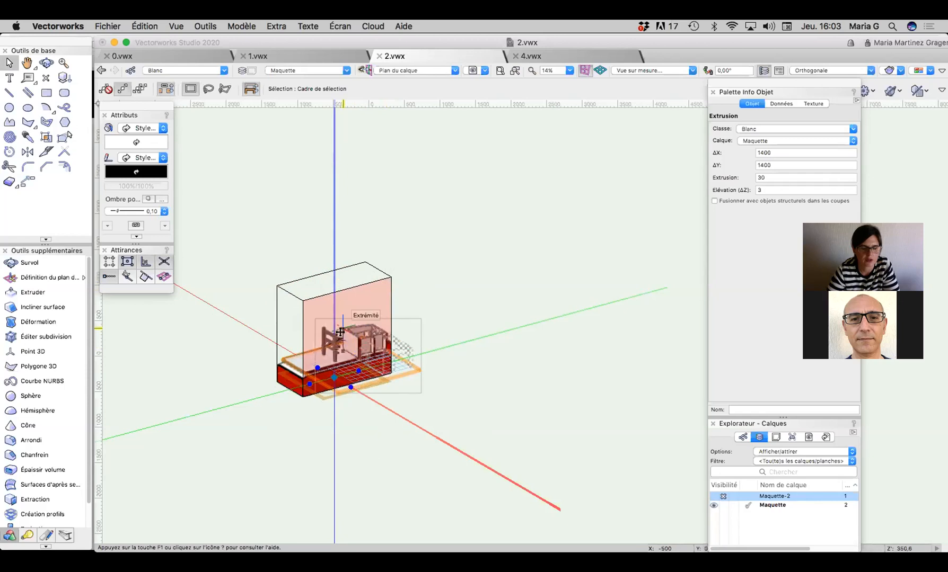
Step: Turn off the Clip Cube to display the whole terrain and building
scroll(340, 333, up, 2)
click(176, 26)
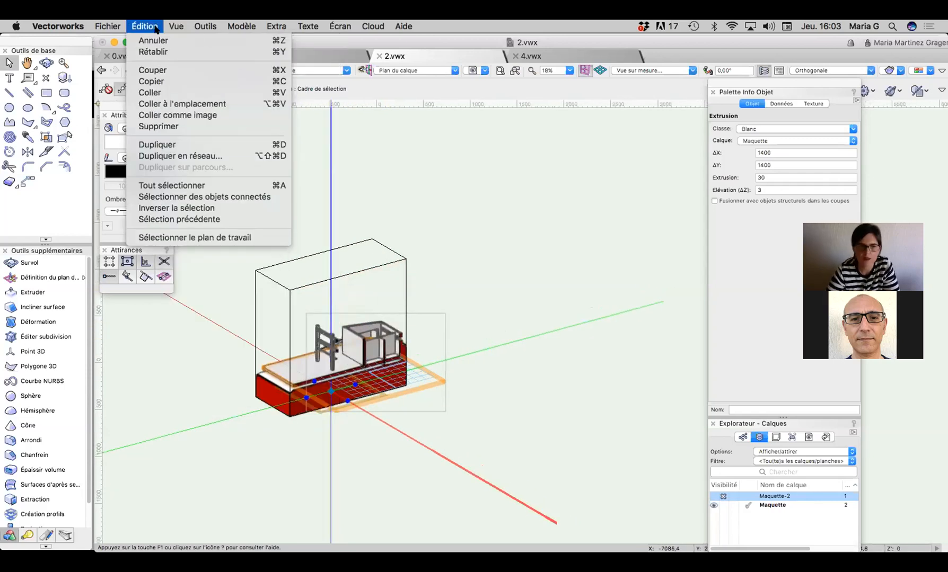
mouse_move(176, 26)
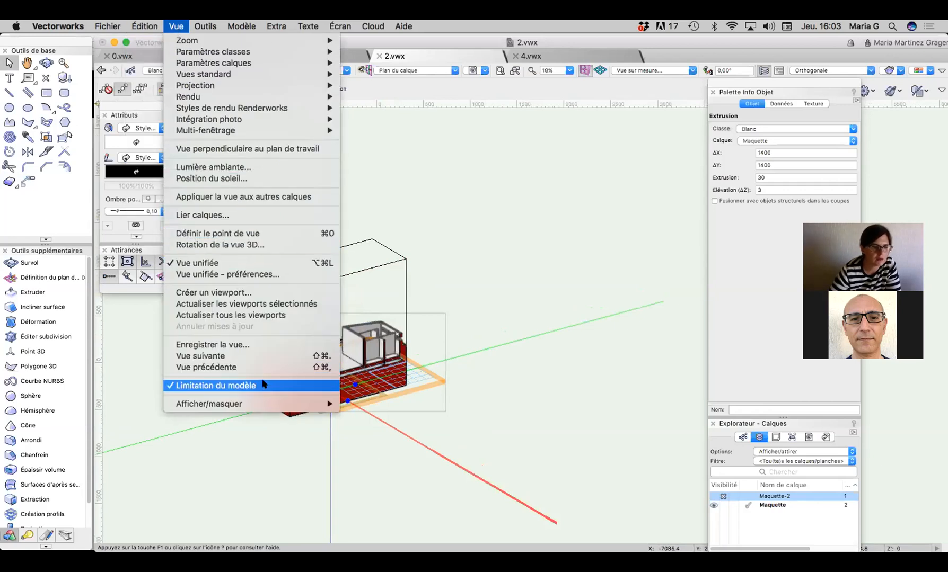
click(264, 386)
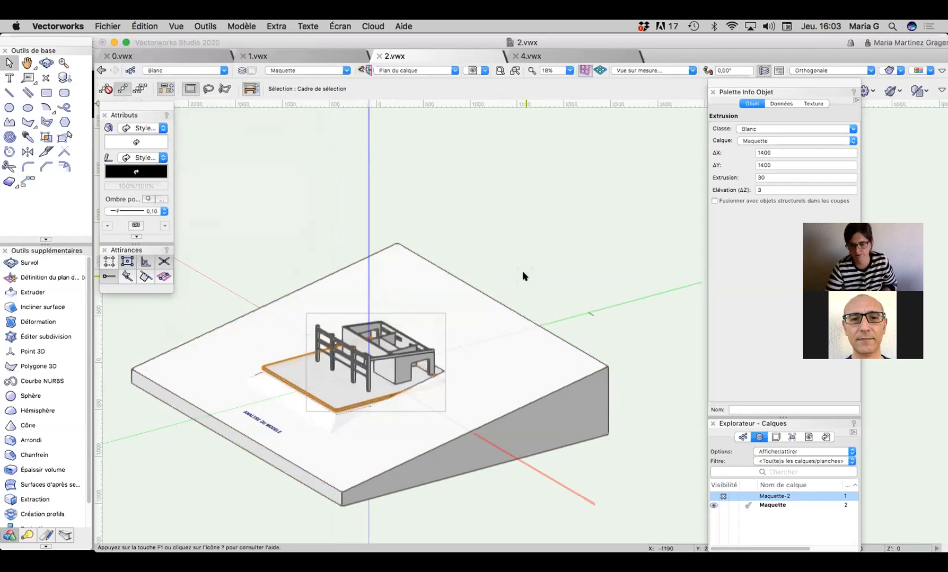
Step: View the model from the front, then orbit to examine the building and its columns from above
key(2)
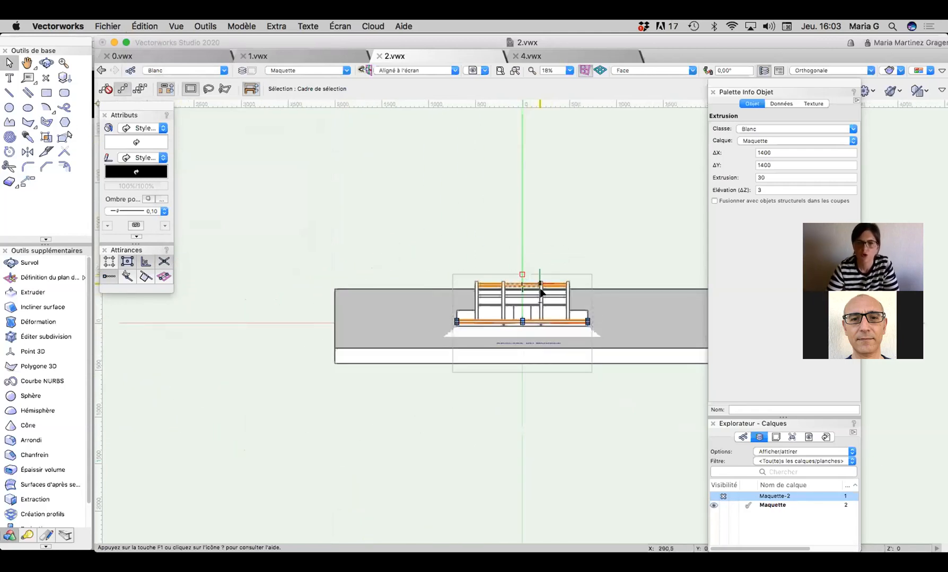
click(570, 343)
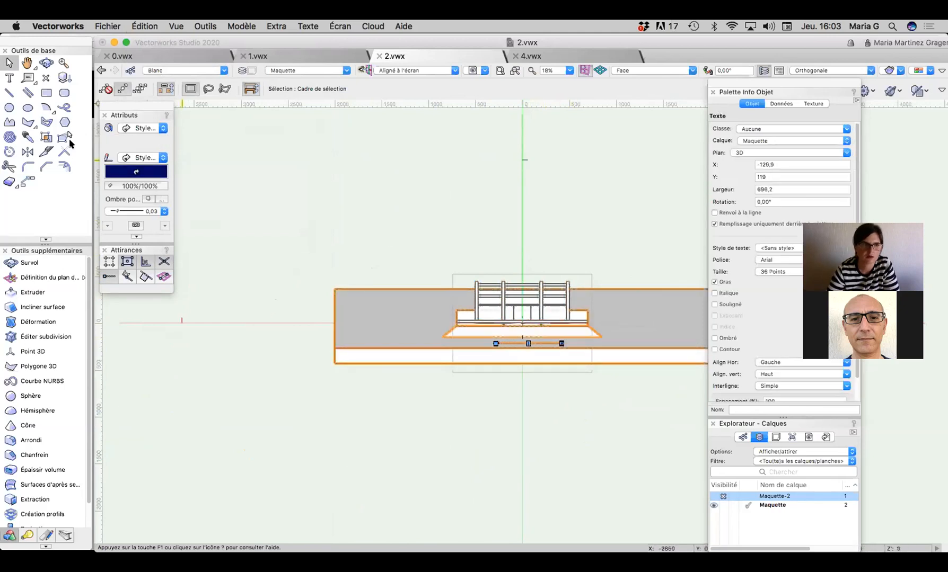
click(46, 63)
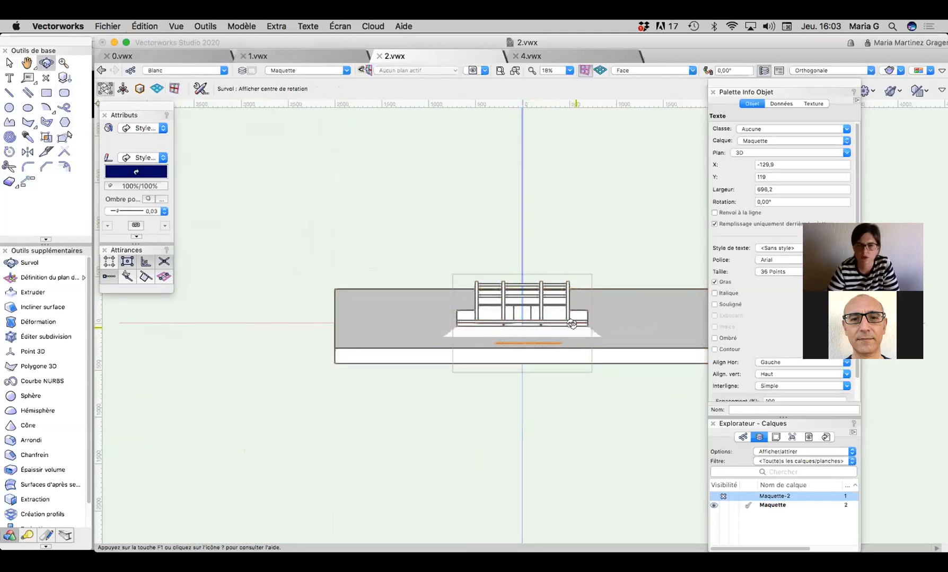
scroll(571, 324, up, 5)
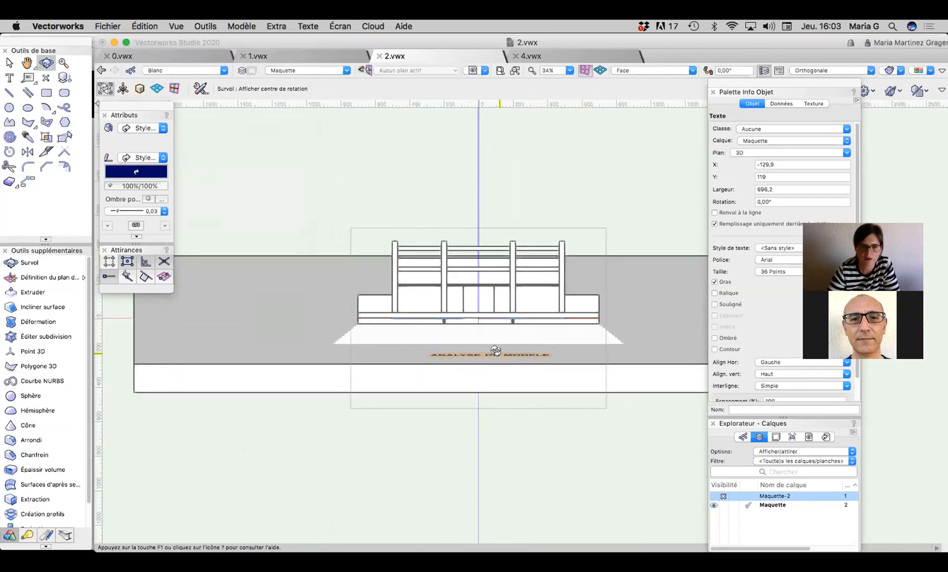
drag(495, 350, 493, 482)
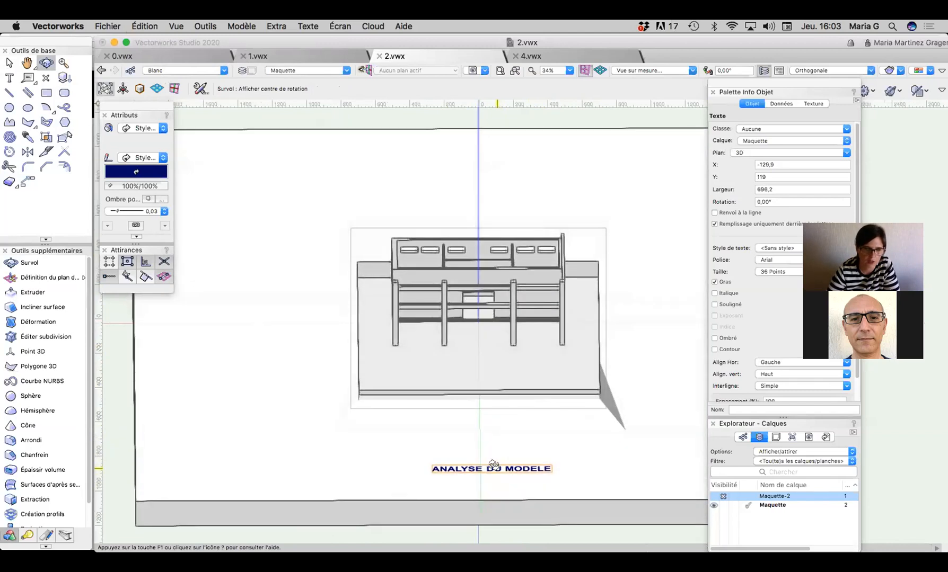
Step: Open the column extrusion, examine its four profile rectangles in 2D plan view, and exit without editing them
click(9, 62)
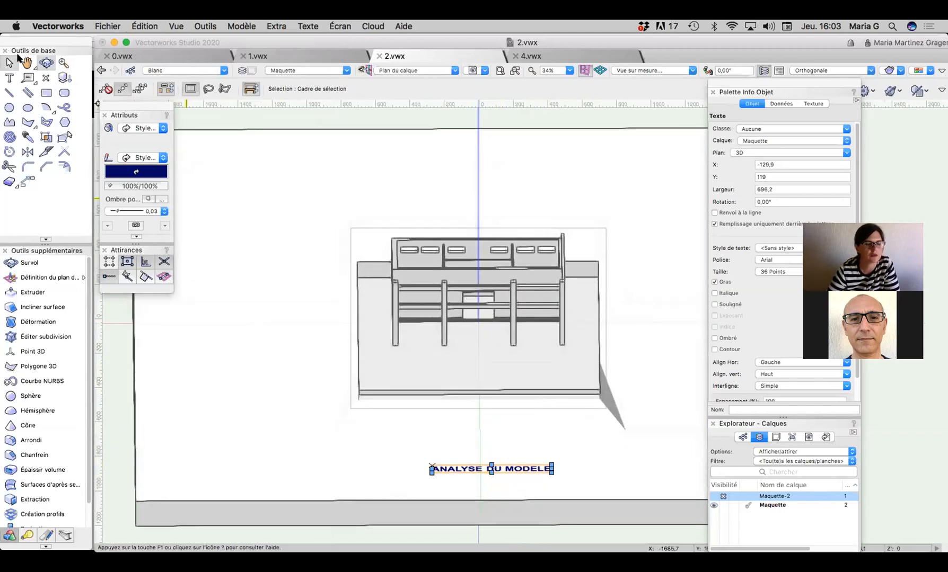
click(652, 295)
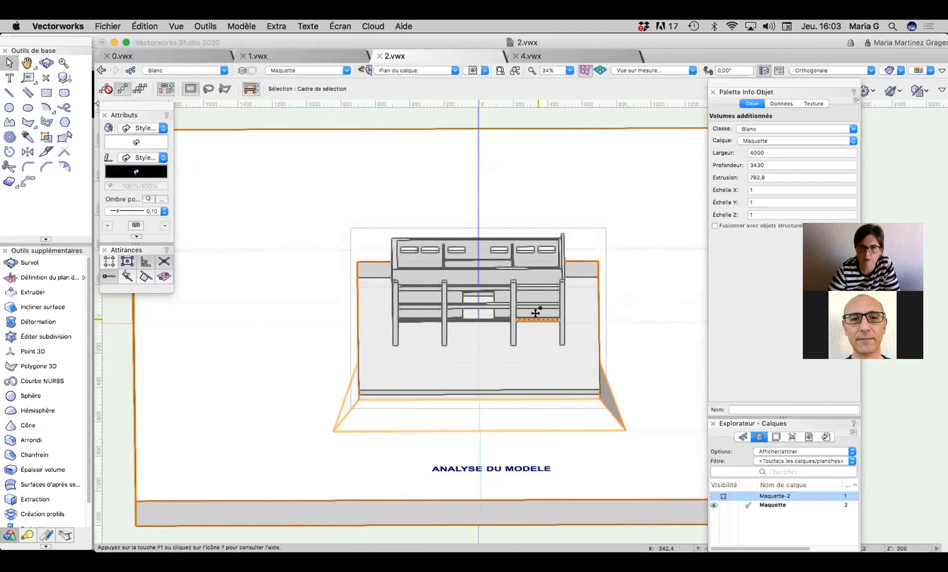
double_click(562, 317)
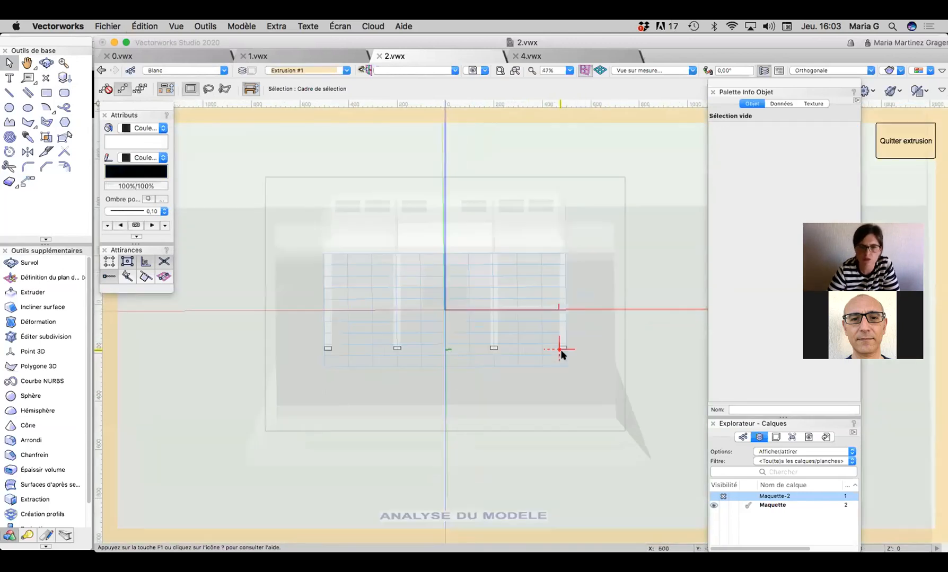
scroll(563, 353, up, 5)
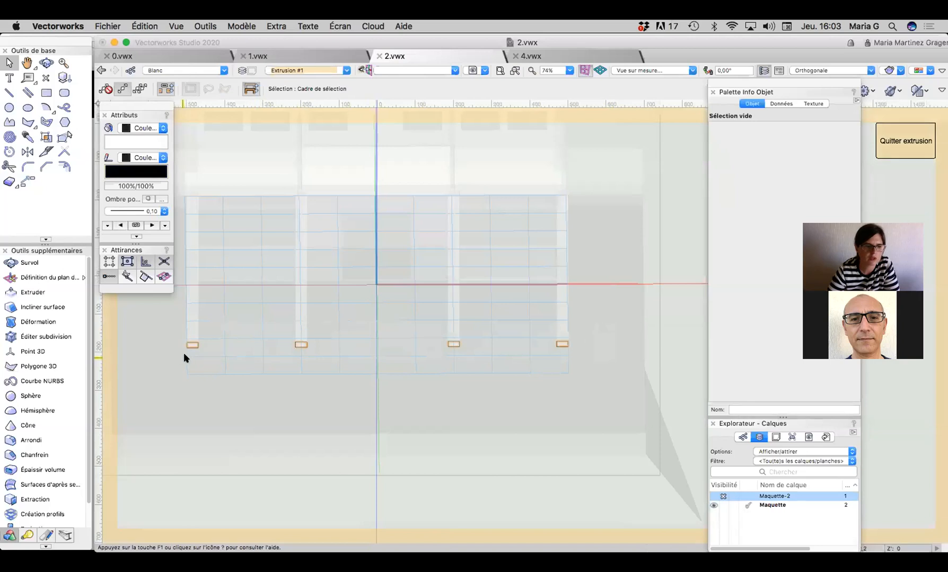
key(super+a)
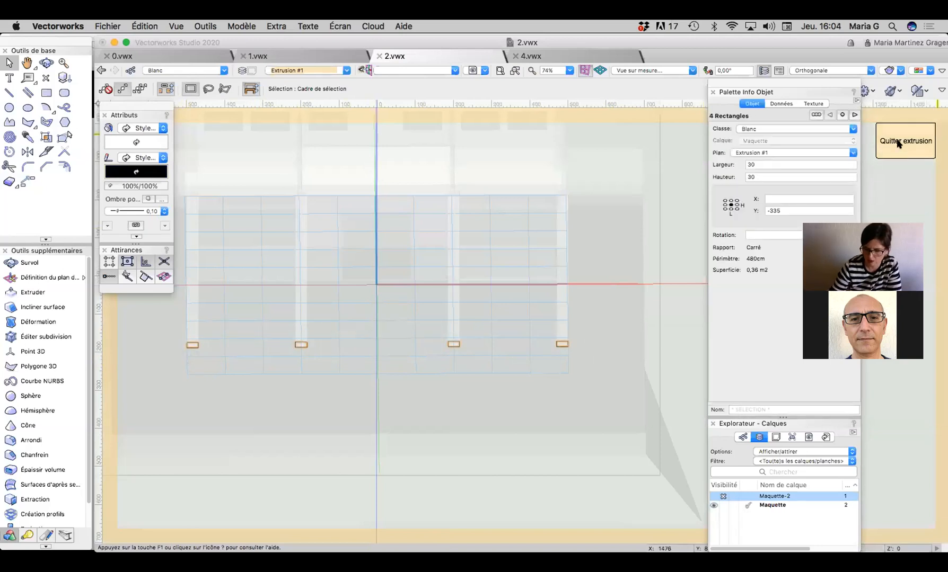
key(super+5)
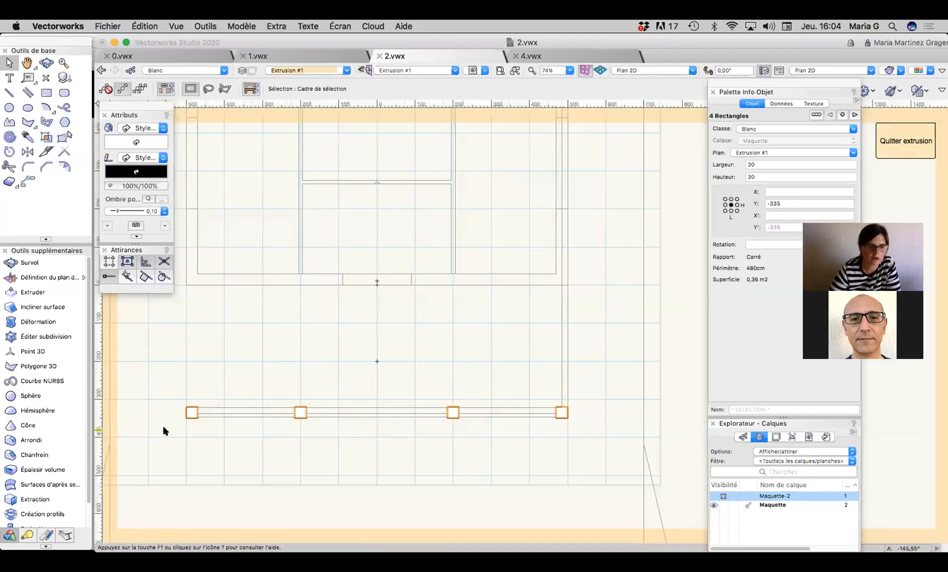
click(912, 134)
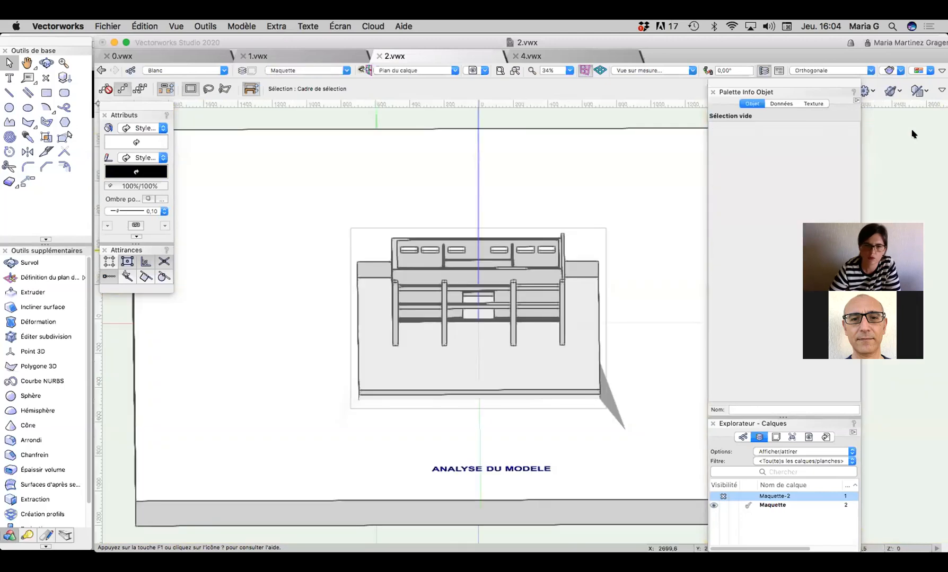
Step: Ungroup the four-column extrusion into separate columns
click(562, 338)
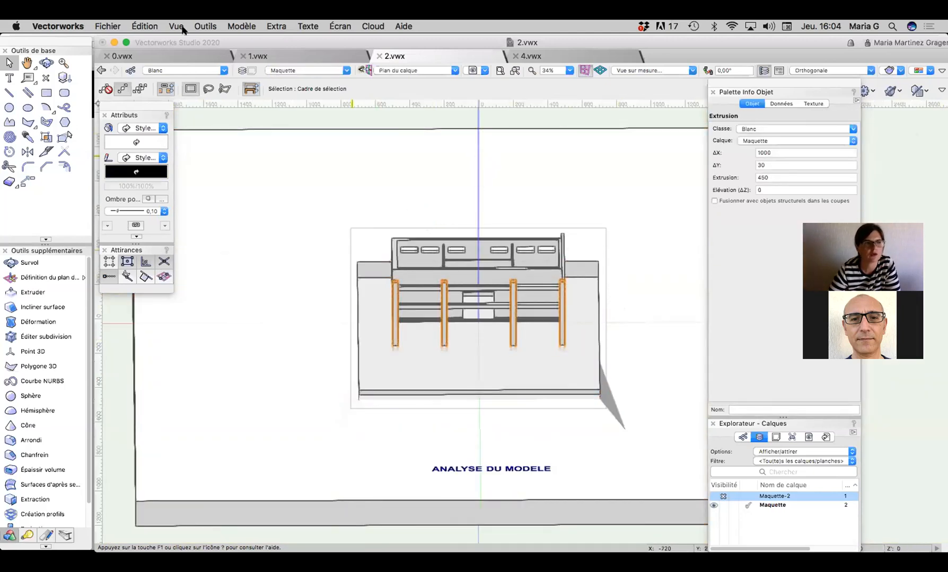
click(204, 26)
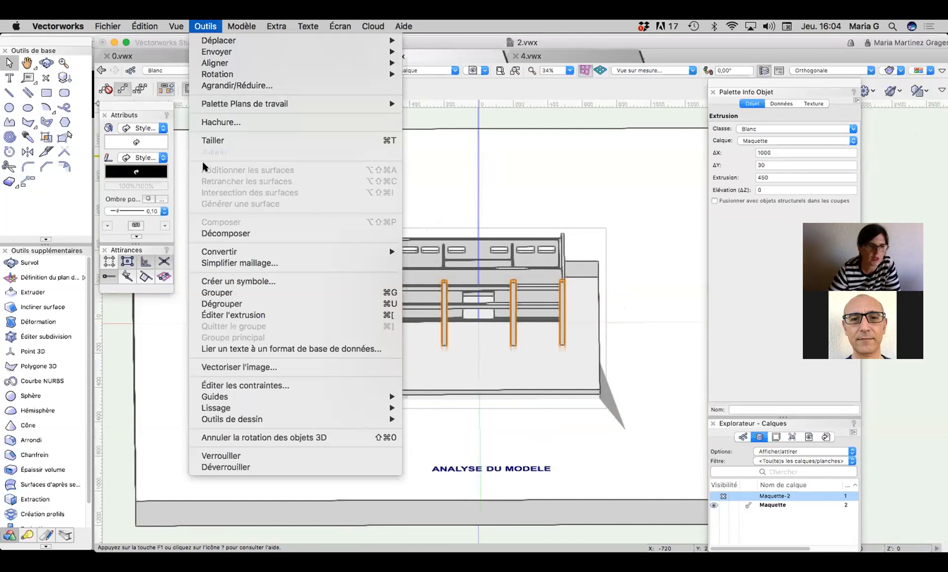
click(240, 304)
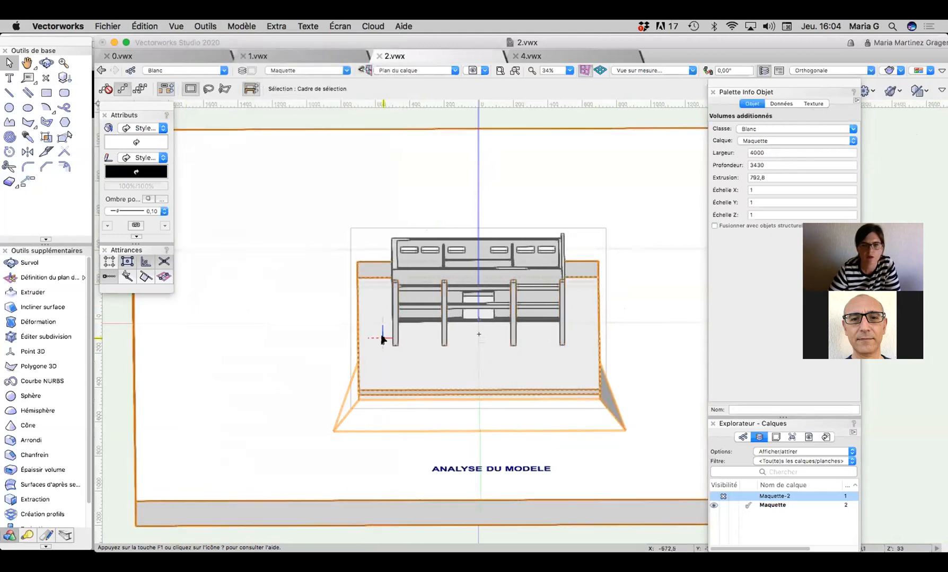
Step: Check the separated columns and the horizontal beams by selecting them individually
click(403, 338)
click(432, 340)
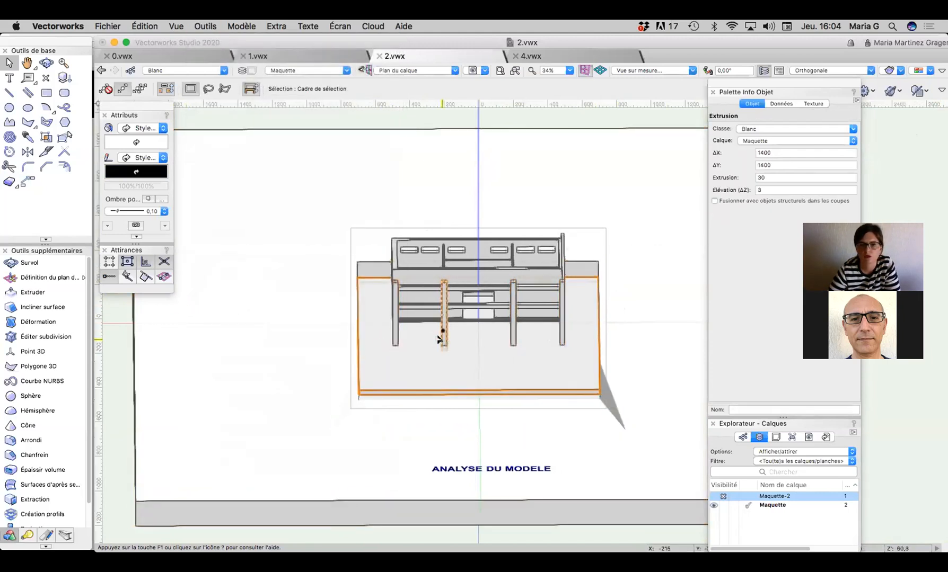
click(512, 339)
click(561, 340)
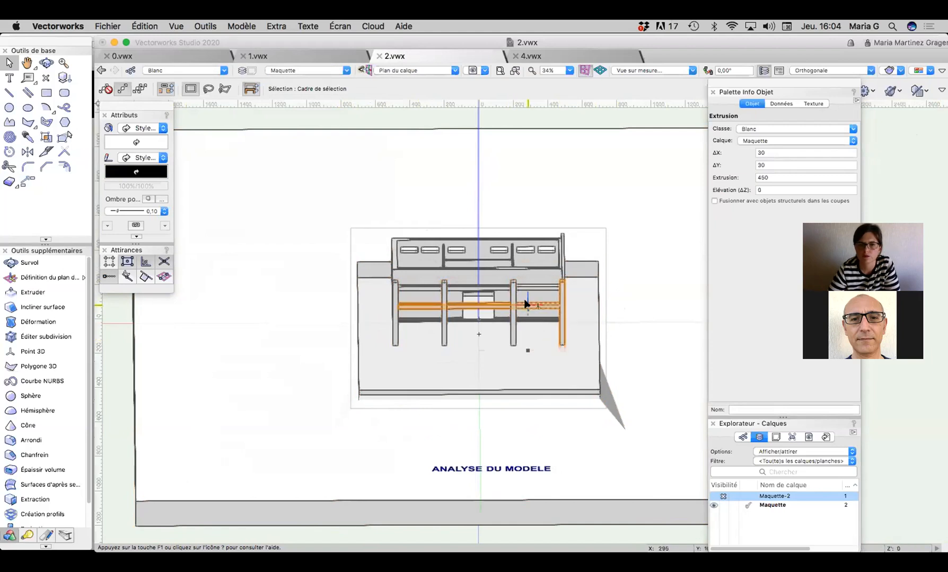
click(525, 303)
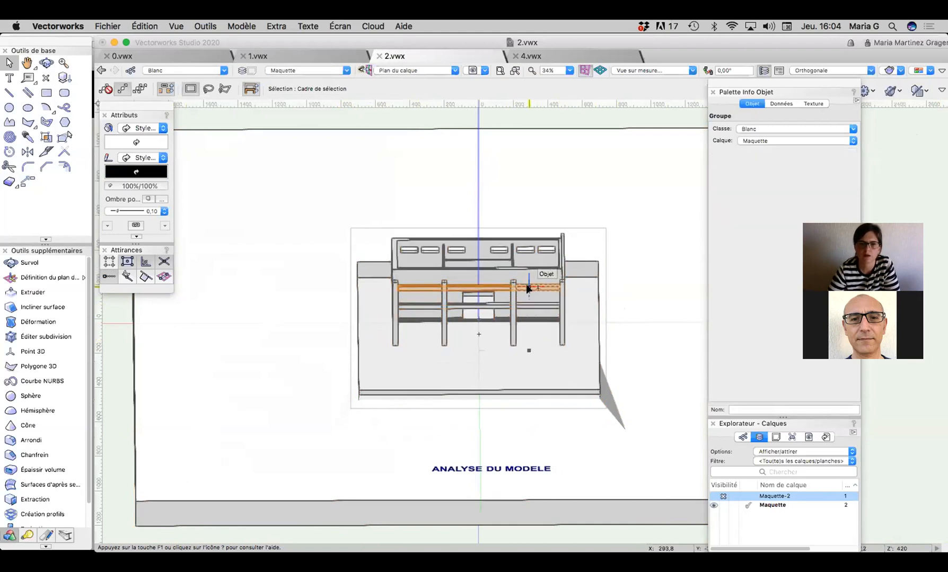
click(563, 341)
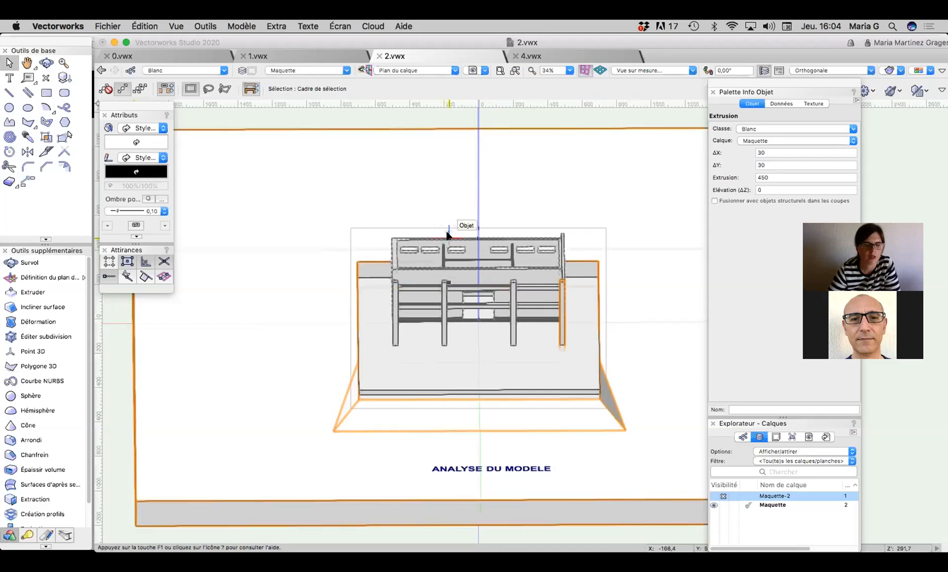
Step: Open the building's subtracted wall solid and orbit around it to inspect its window and door openings
double_click(469, 266)
click(42, 63)
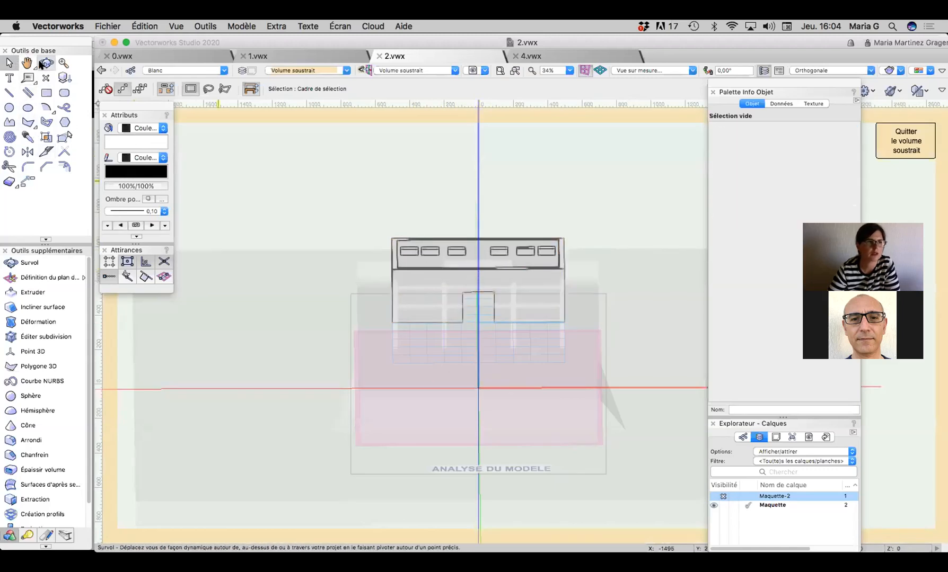
drag(292, 235, 574, 278)
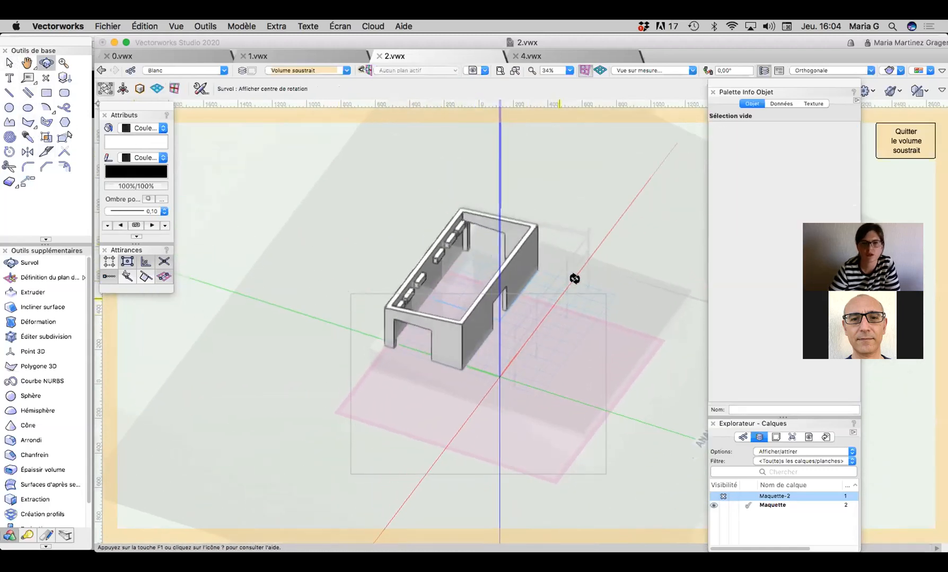
click(9, 63)
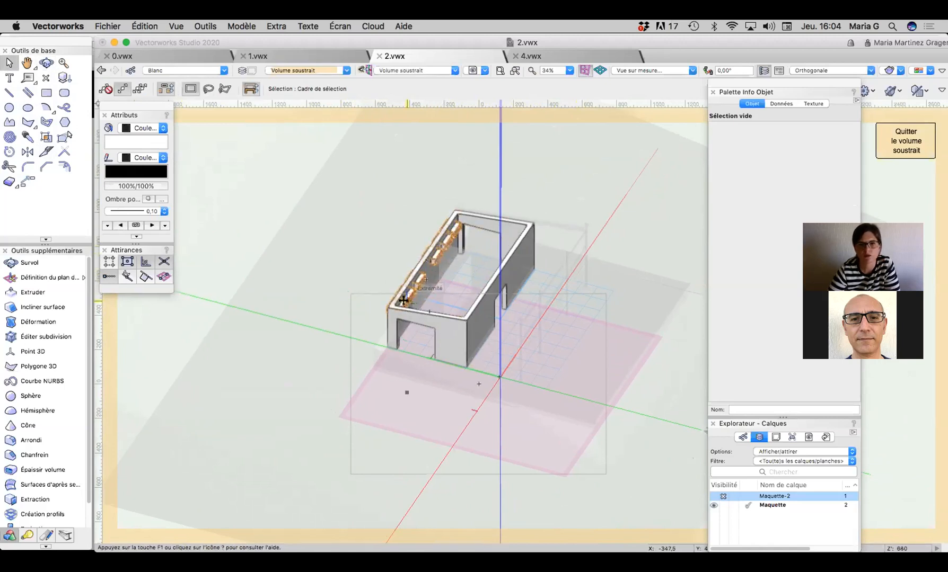
Step: Go down through the walls' nested subtractions to inspect the box extrusion and the remaining wall shell
double_click(439, 314)
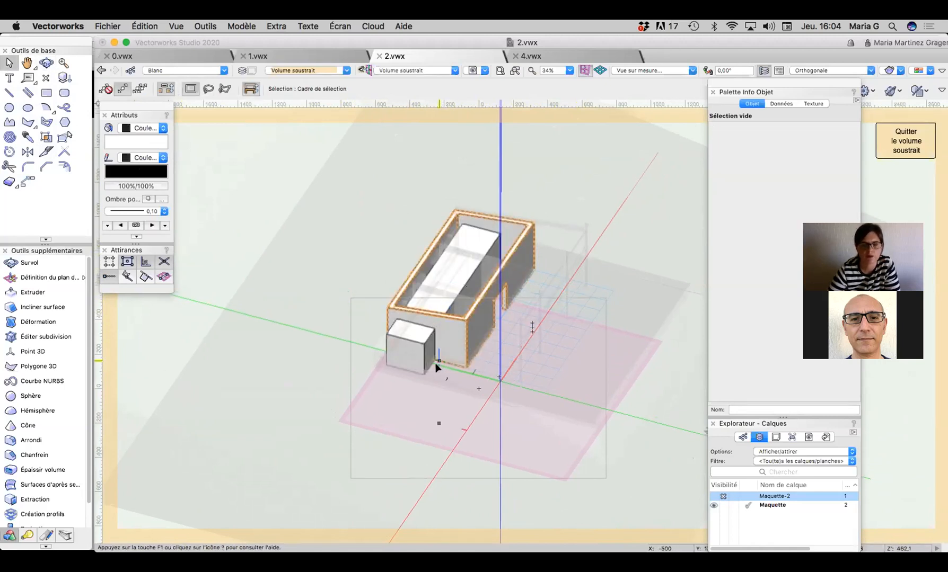
click(403, 358)
scroll(403, 358, up, 2)
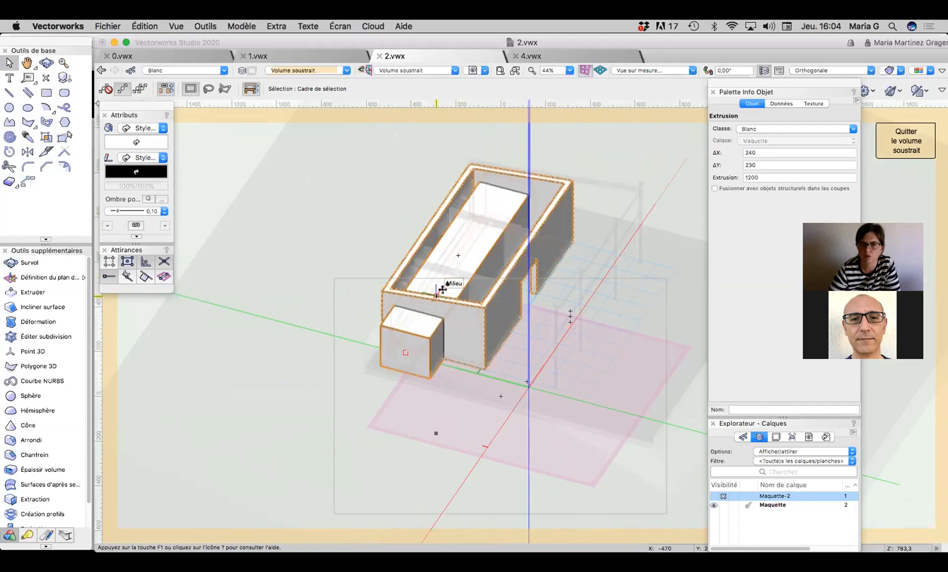
double_click(479, 302)
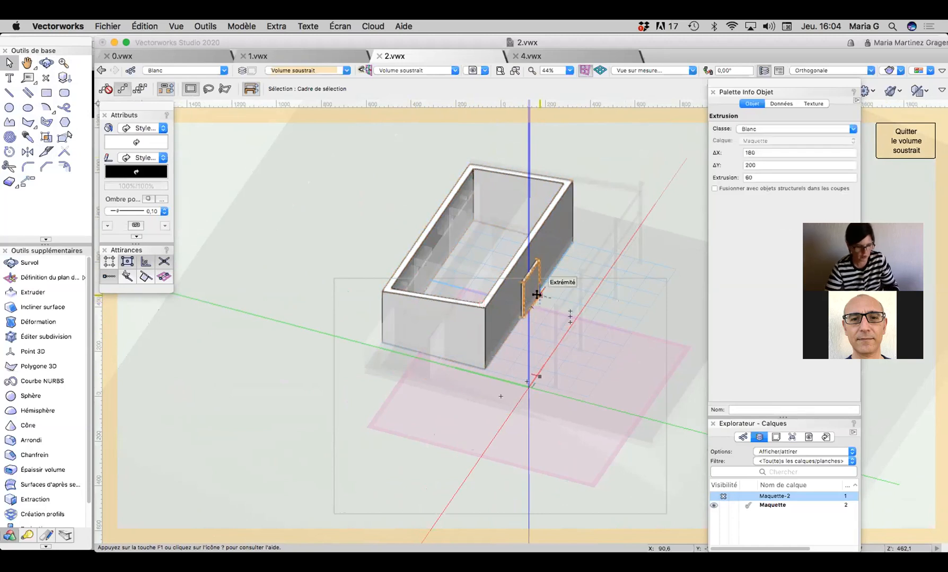
Step: Step back out to the outer wall subtraction and select the extrusion that cuts the window openings
key(super+z)
click(904, 141)
key(super+alt+v)
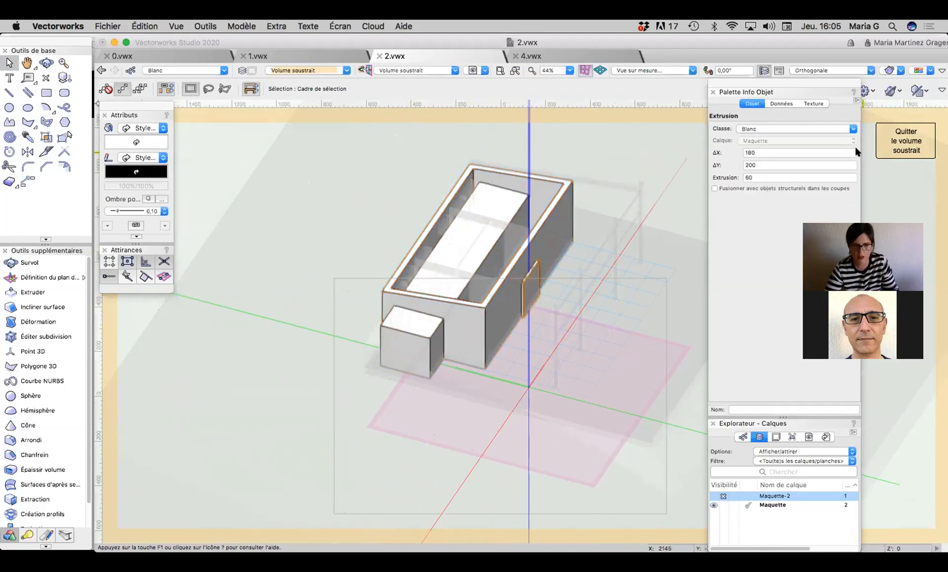
click(890, 142)
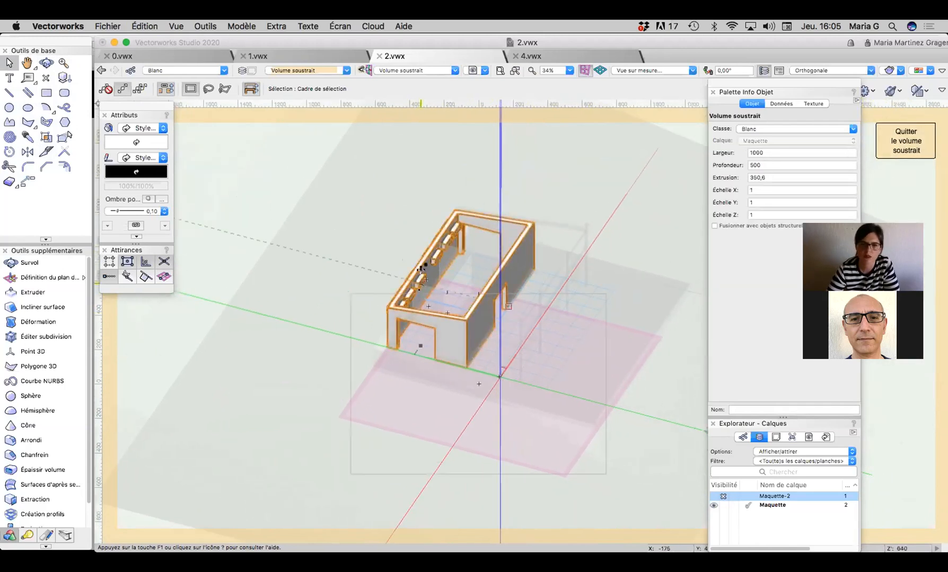
click(416, 274)
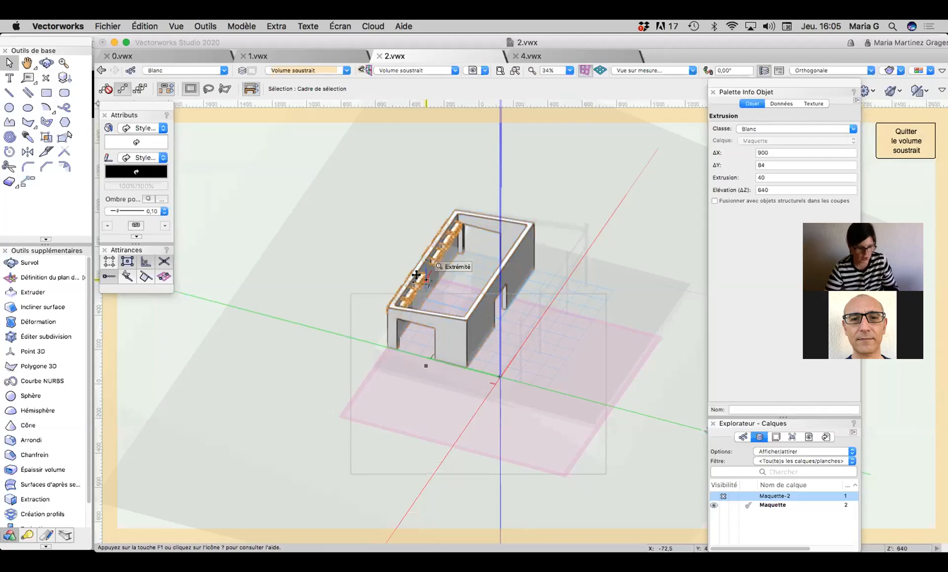
Step: Return to the walls' inner subtraction to inspect the solids that form the shell and the large opening
key(super+z)
key(super+z)
key(super+z)
key(super+z)
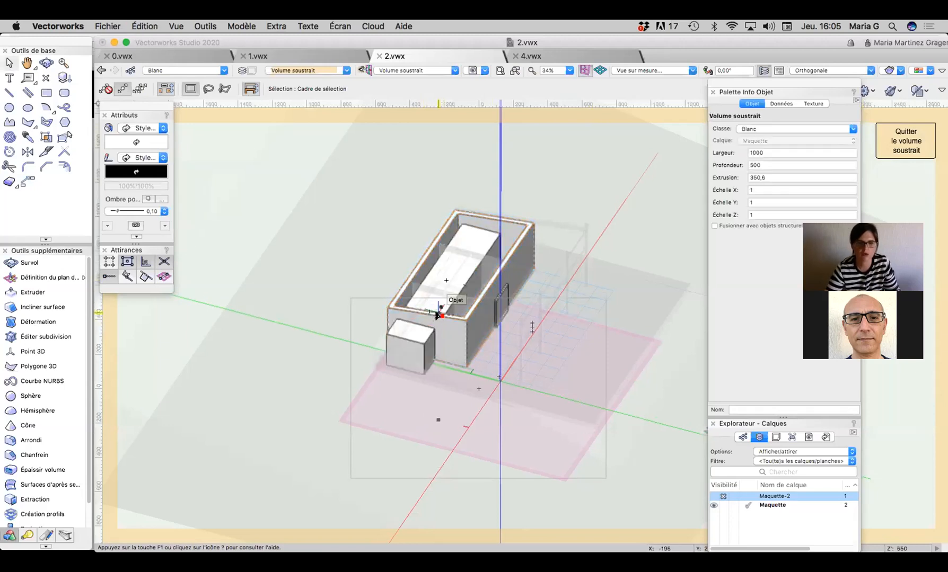
Step: Undo the last changes to the window-cutting extrusion and step out of the walls' inner subtraction
key(super+z)
key(super+z)
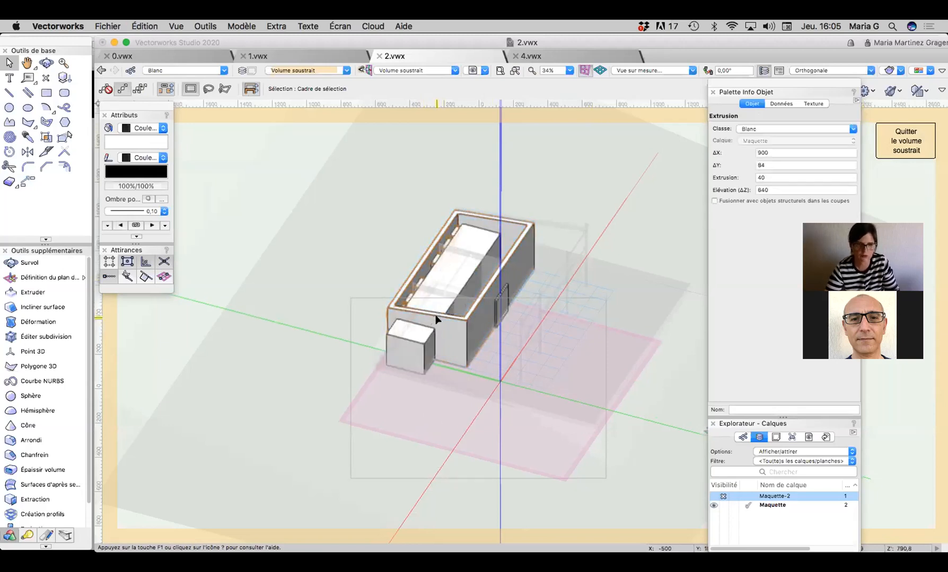
click(918, 147)
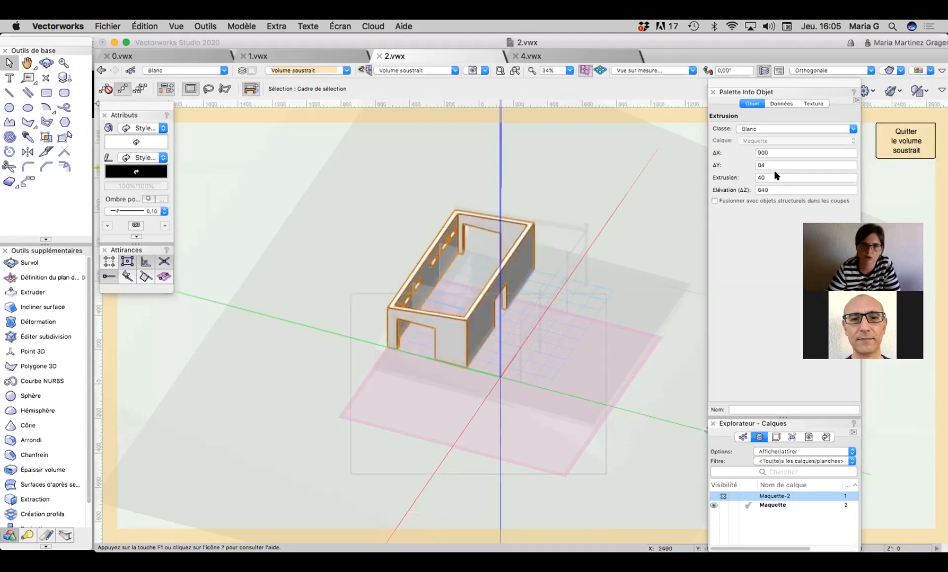
Step: Reopen the walls' subtraction, narrow the front opening extrusion's rectangle profile to about 161.8 wide, and exit to the design layer
click(537, 349)
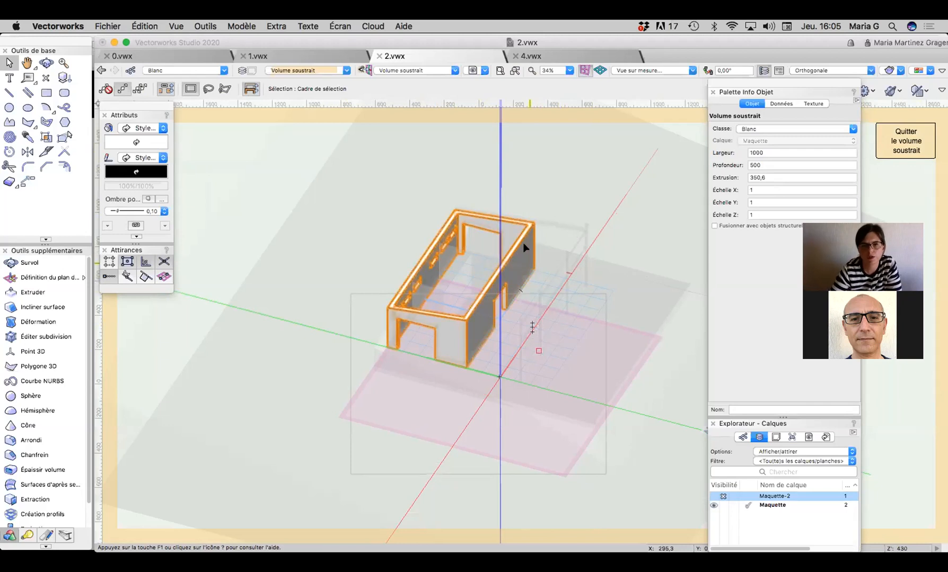
click(444, 311)
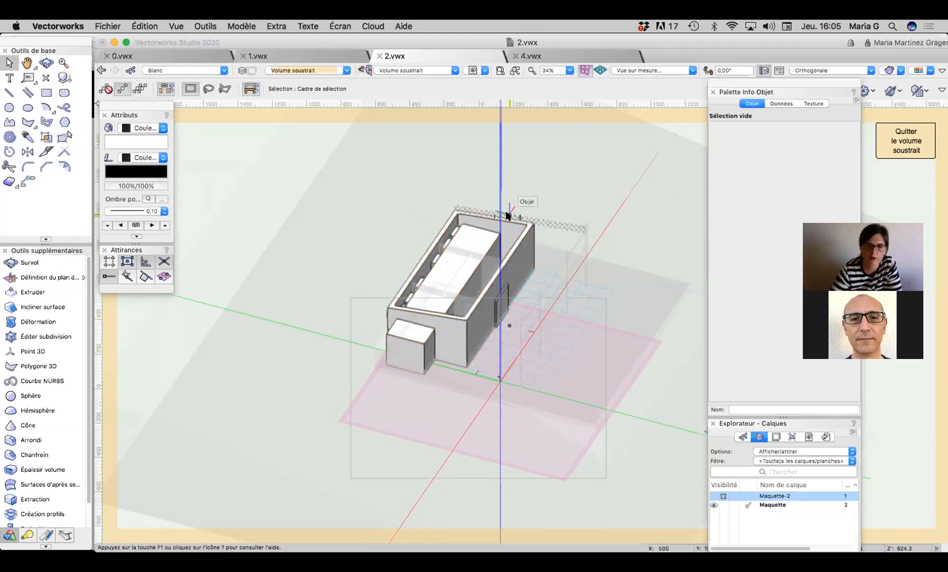
scroll(380, 397, up, 3)
click(424, 302)
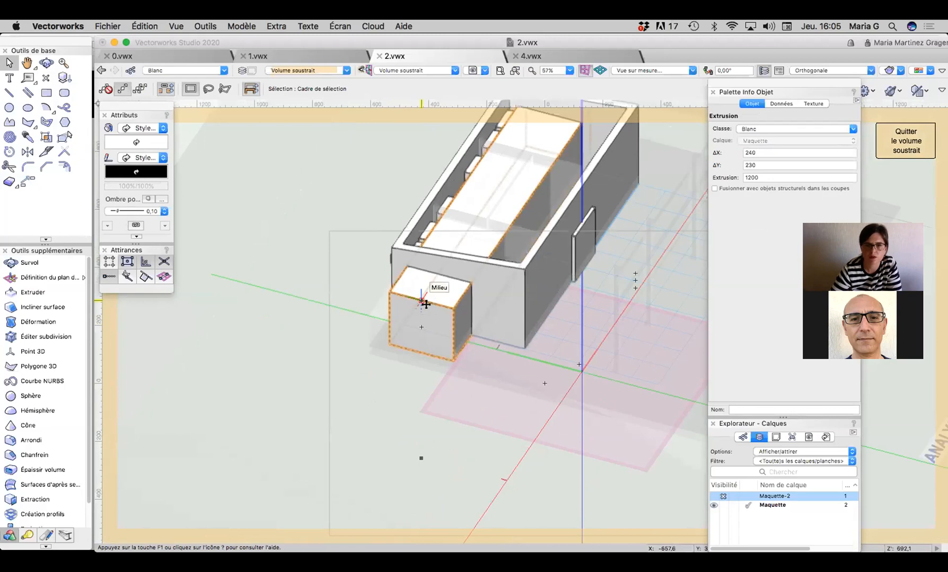
double_click(426, 305)
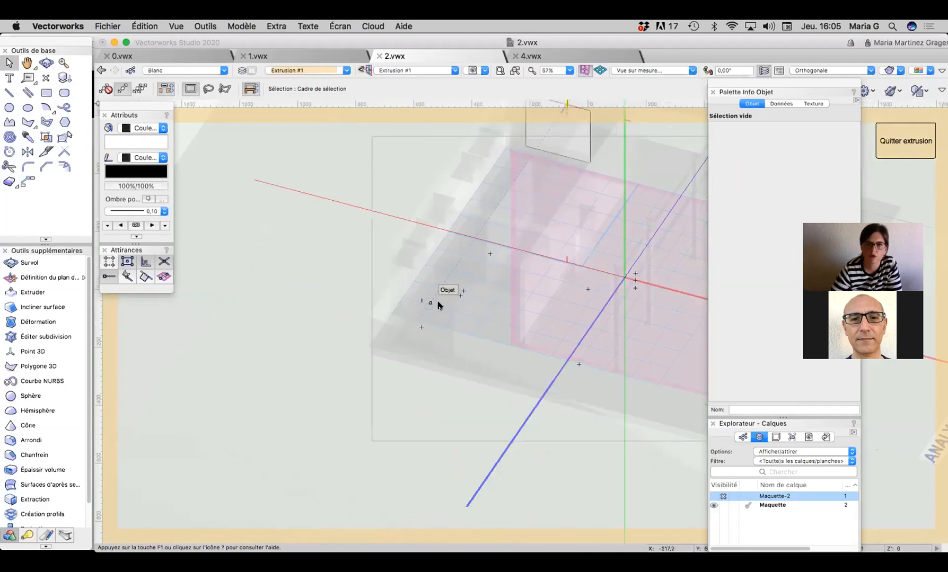
click(566, 151)
drag(529, 120, 547, 122)
click(905, 140)
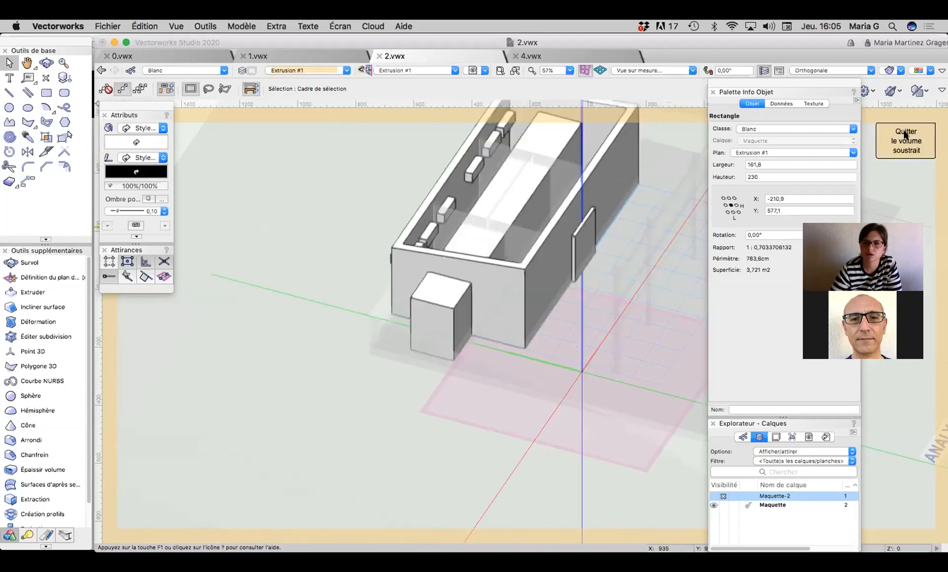
click(903, 142)
click(904, 143)
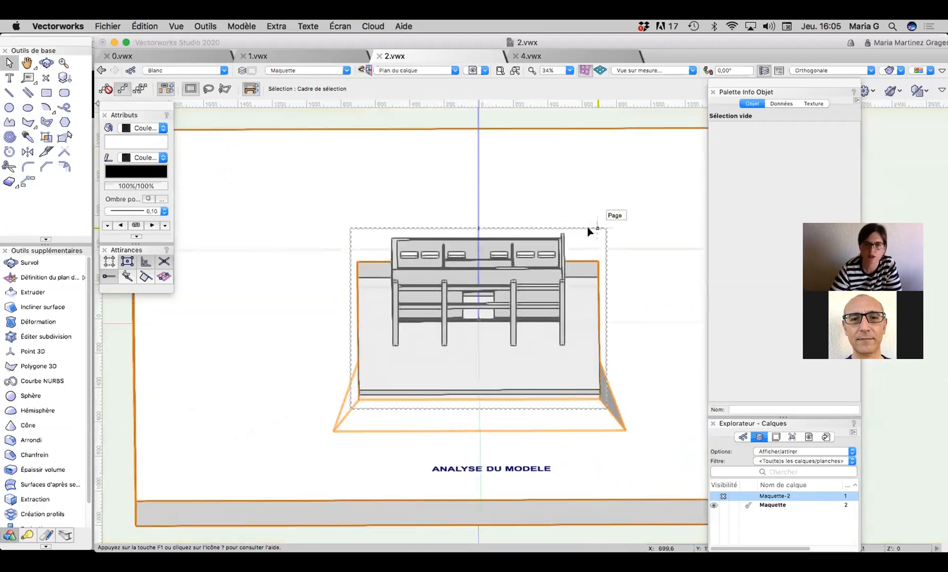
Step: Switch to the 4.vwx document, decline saving a backup copy, and move the palettes clear of the drawing
scroll(561, 297, down, 3)
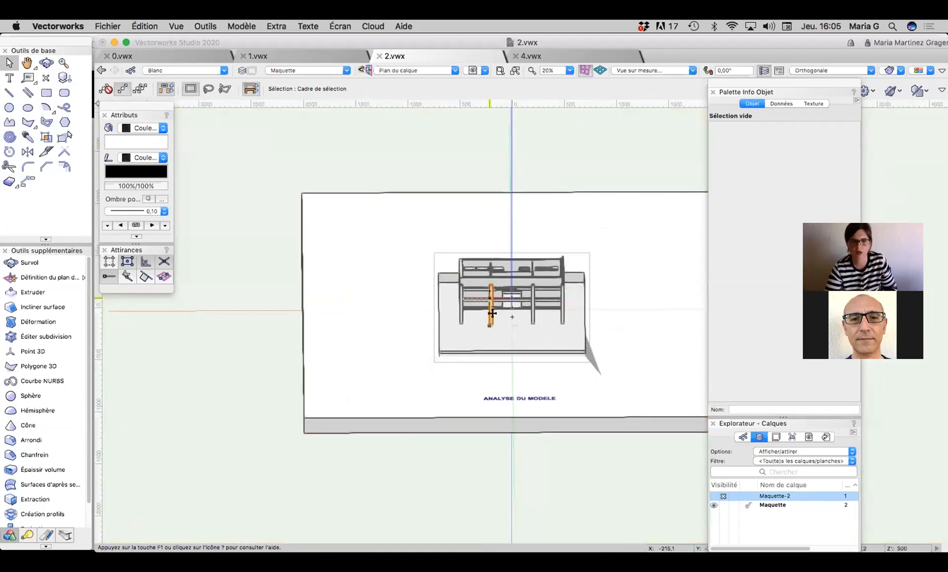
scroll(492, 317, down, 1)
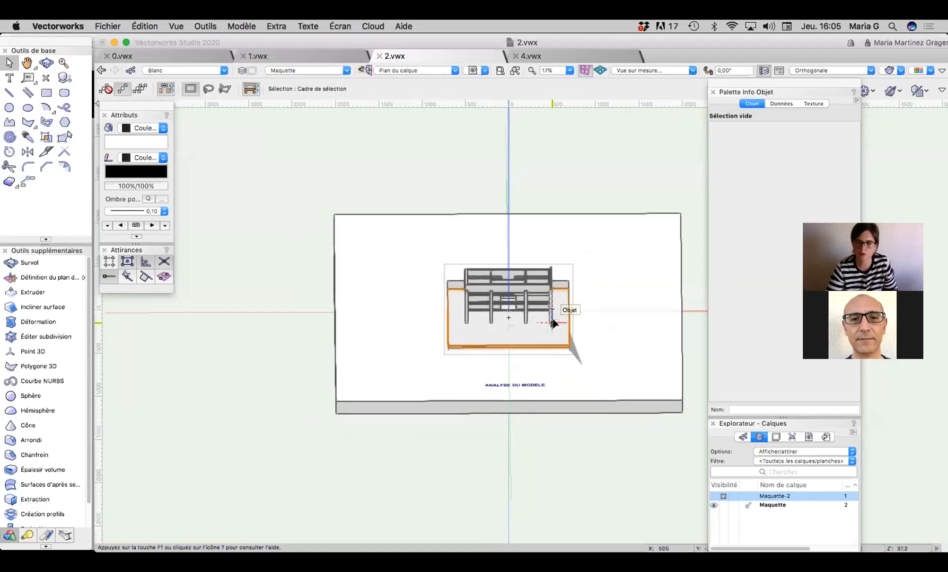
click(570, 51)
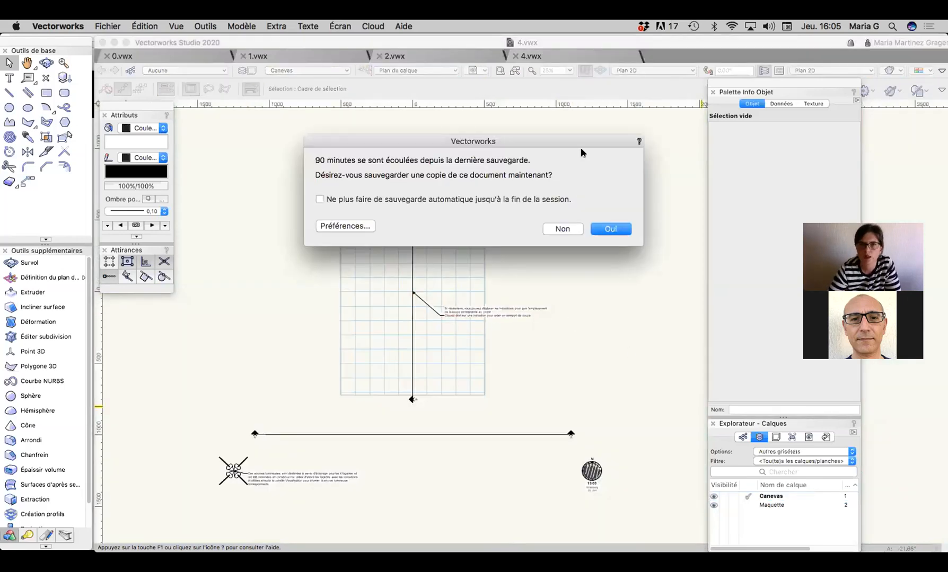
click(581, 227)
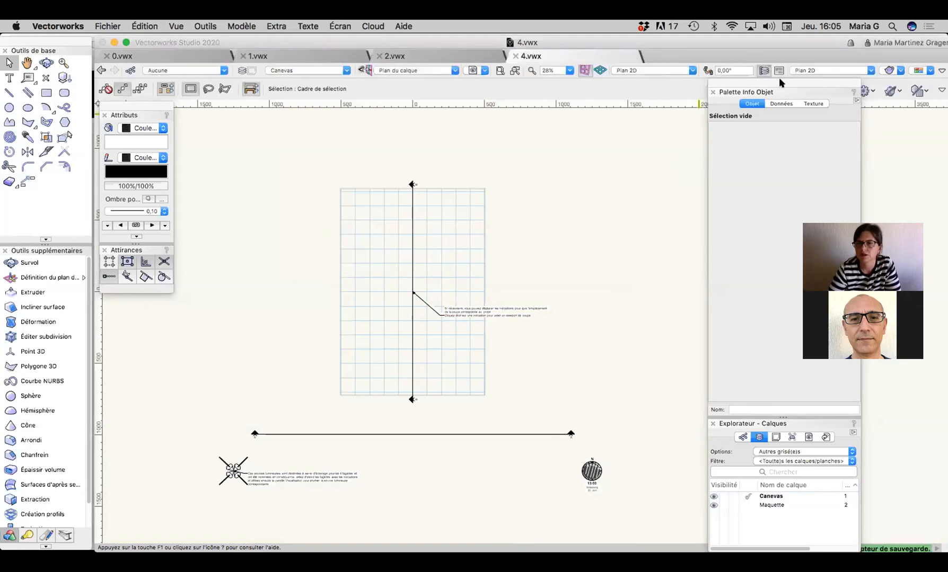
drag(779, 79, 813, 36)
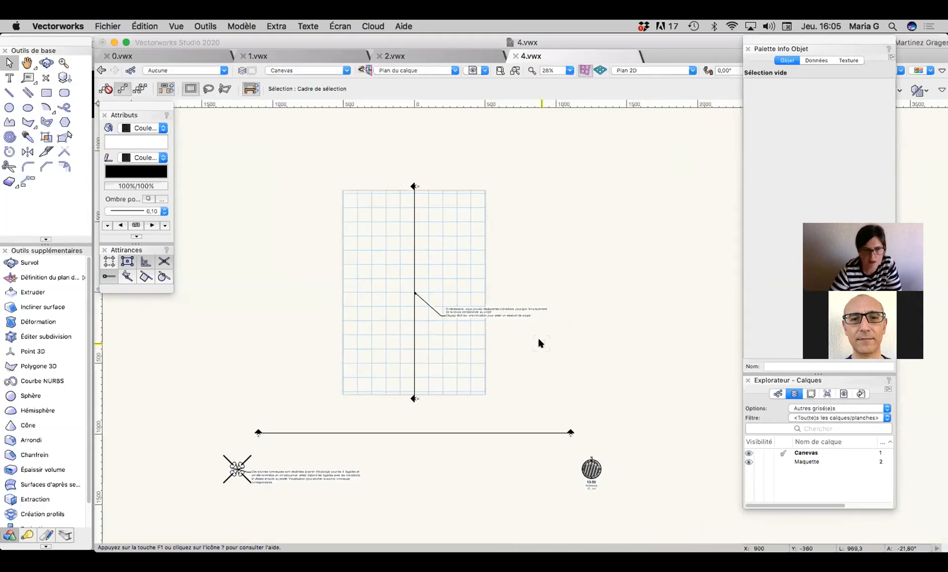
click(110, 26)
click(118, 51)
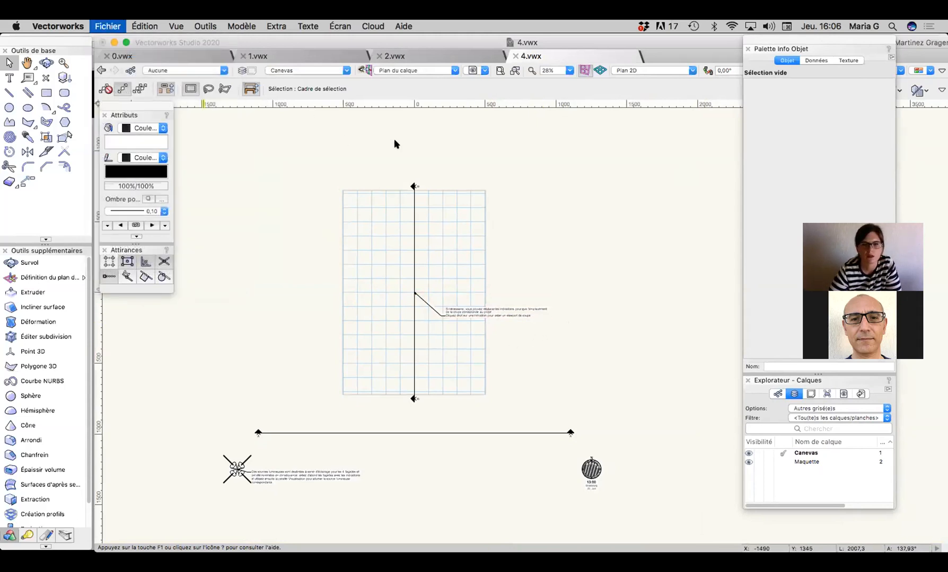
key(Escape)
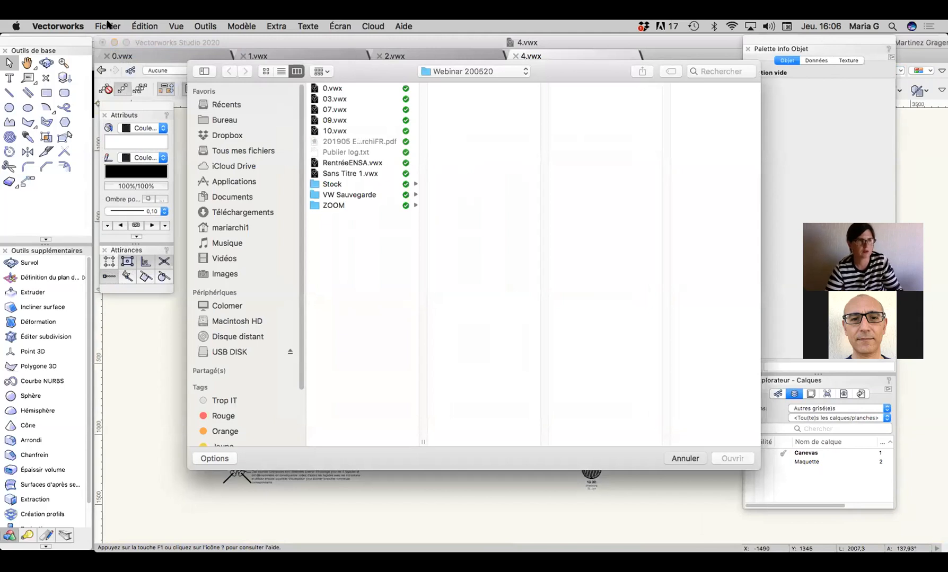
Step: Look through the templates available for creating a new document, and leave without creating one
click(106, 26)
click(119, 42)
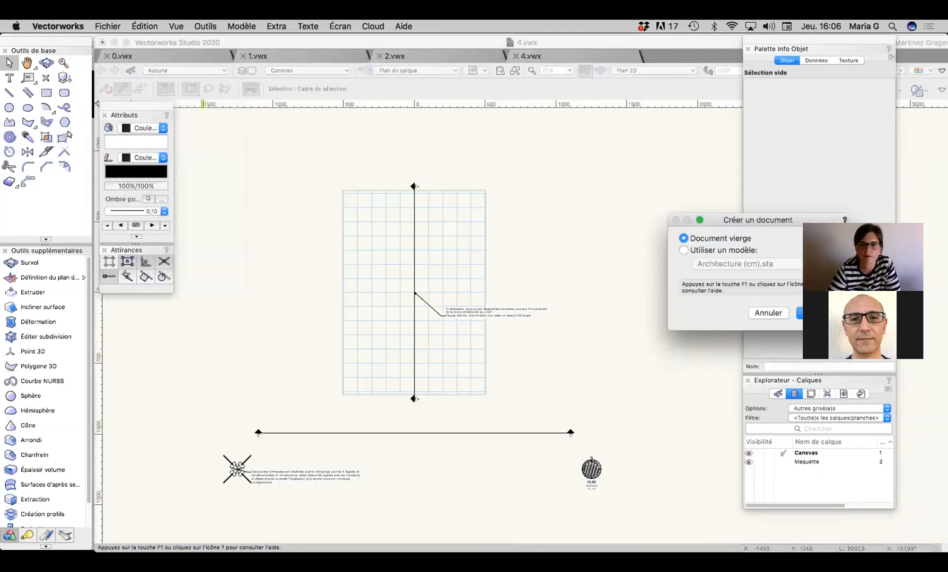
drag(780, 222, 559, 215)
click(498, 242)
click(519, 256)
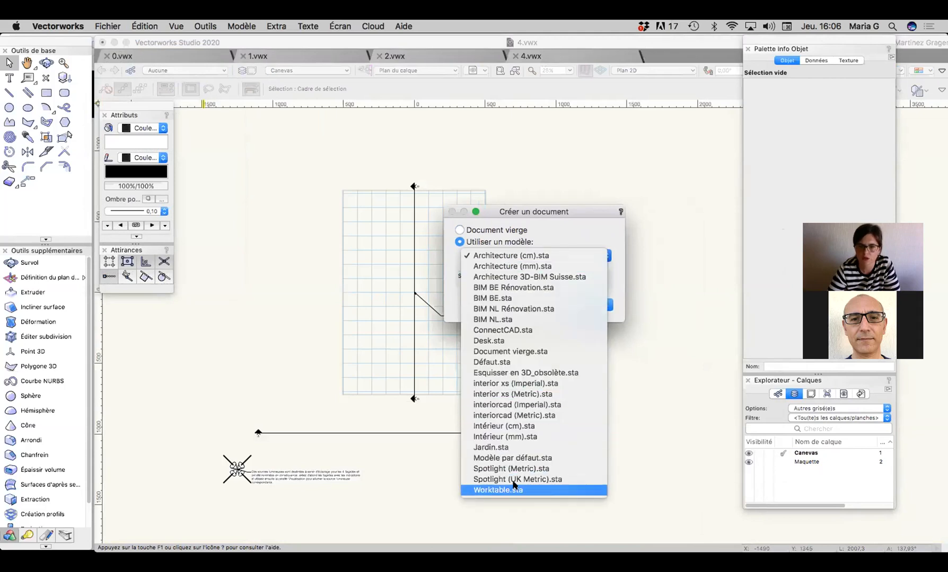
click(619, 285)
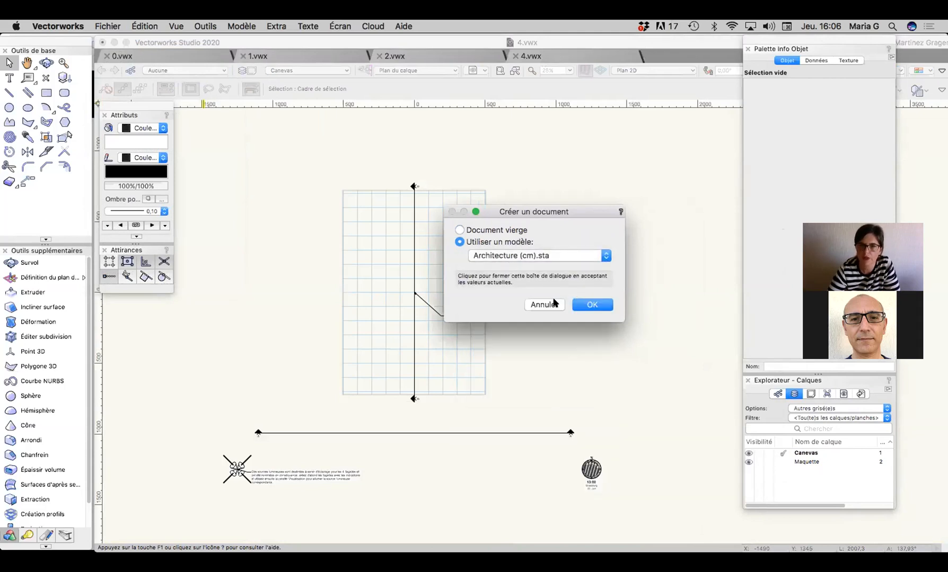
click(543, 304)
drag(791, 46, 836, 44)
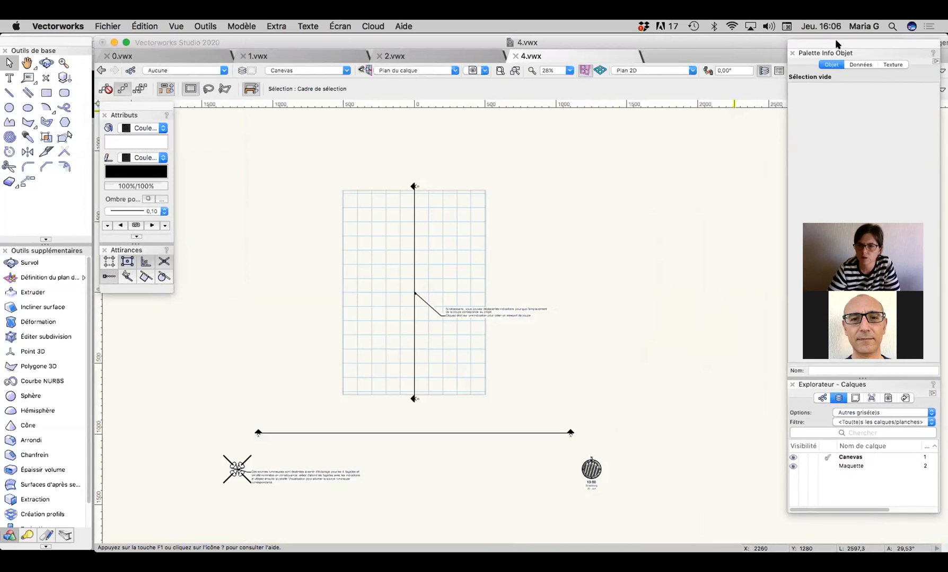
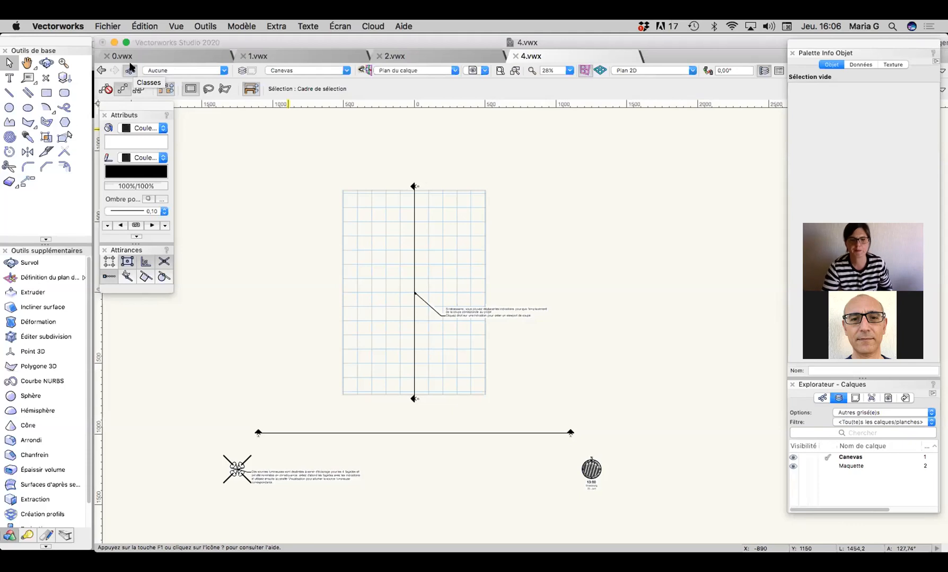
Step: Hide the Canevas layer in 4.vwx and display the Façade Avant presentation sheet
click(801, 457)
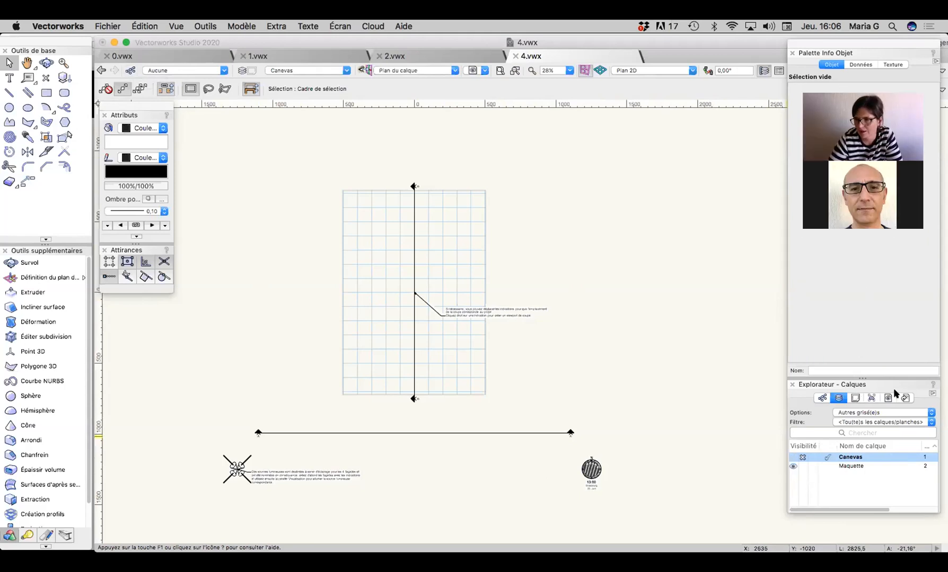
click(852, 398)
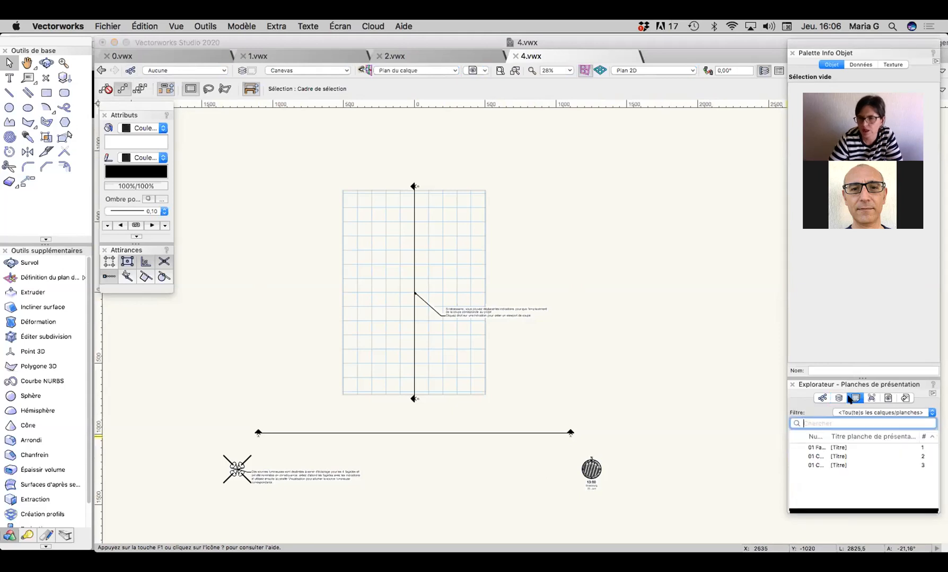
click(800, 446)
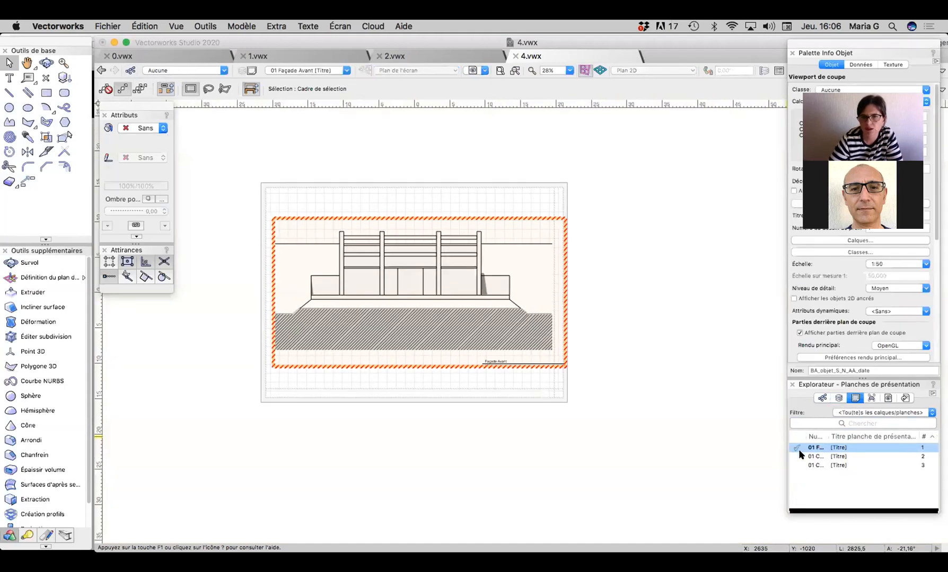
click(836, 398)
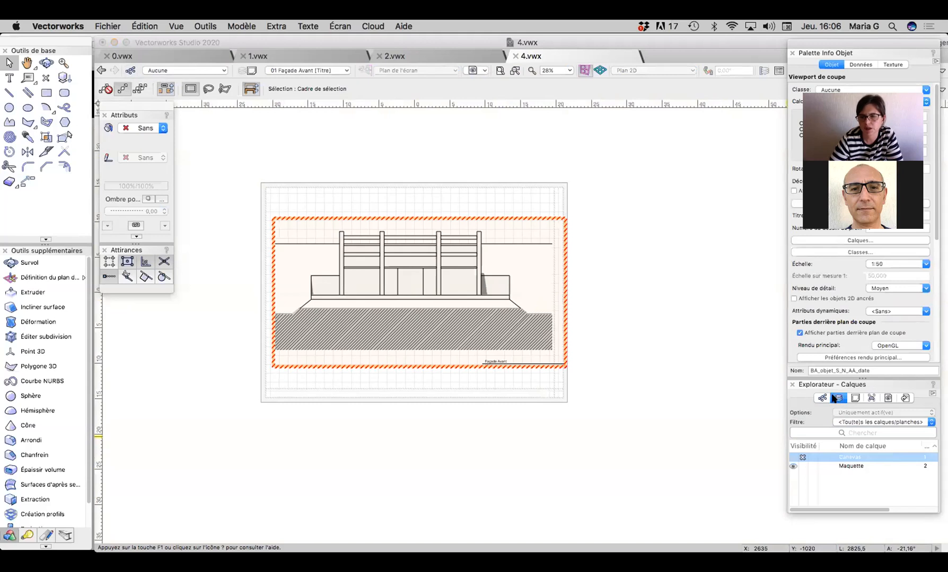
Step: Switch to 2.vwx, view its only presentation sheet, and return to the Maquette design layer
click(447, 58)
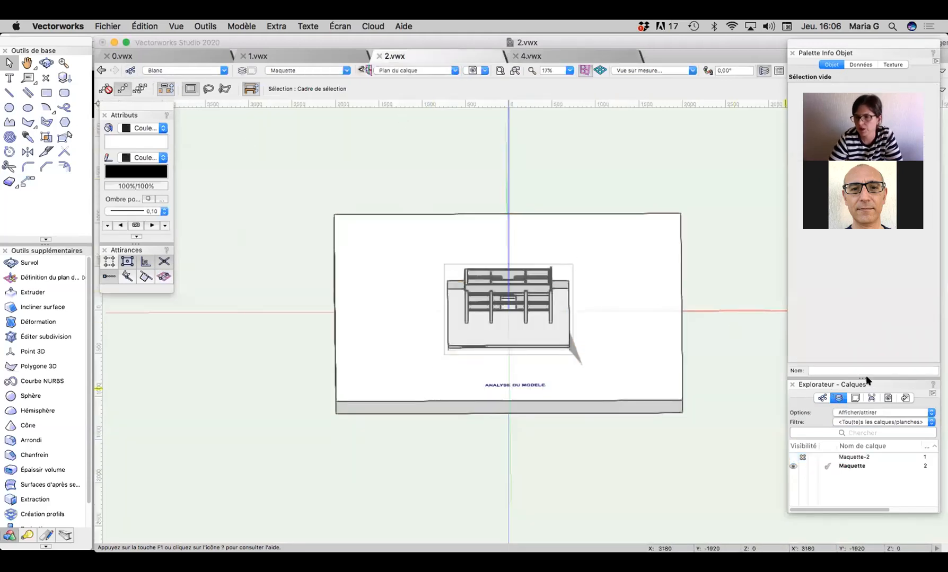
click(855, 397)
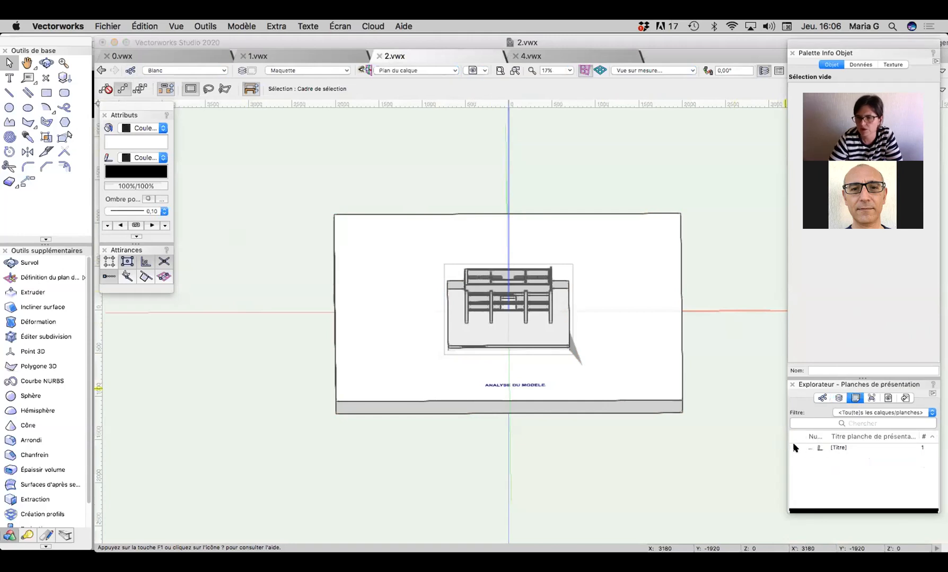
click(795, 448)
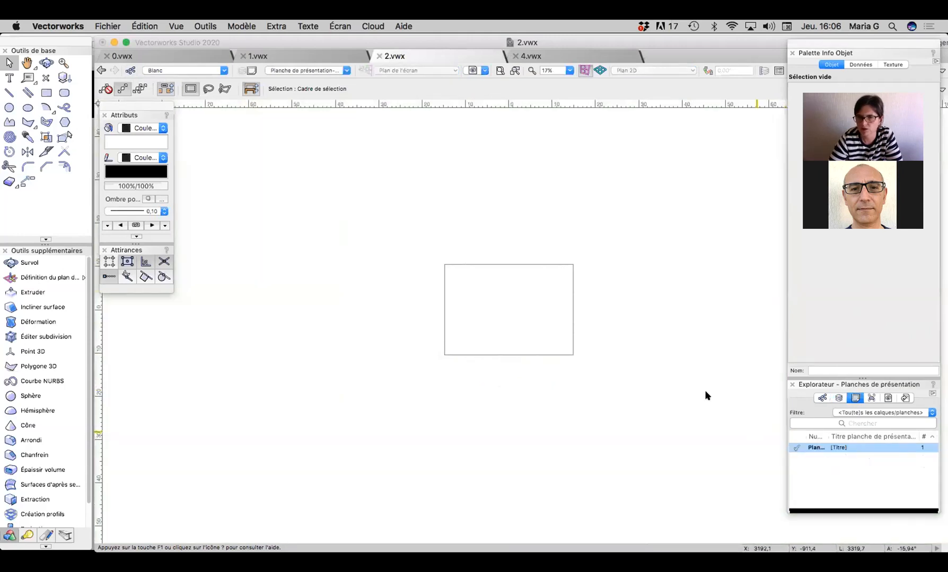
click(840, 397)
click(827, 465)
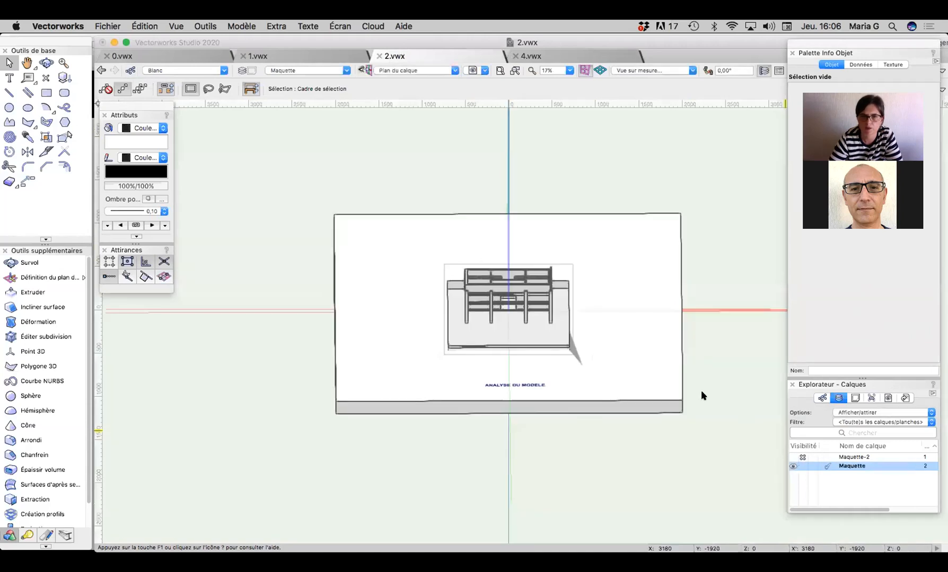
Step: Show the Maquette layer in 2D plan view and look up the command for creating a viewport
key(5)
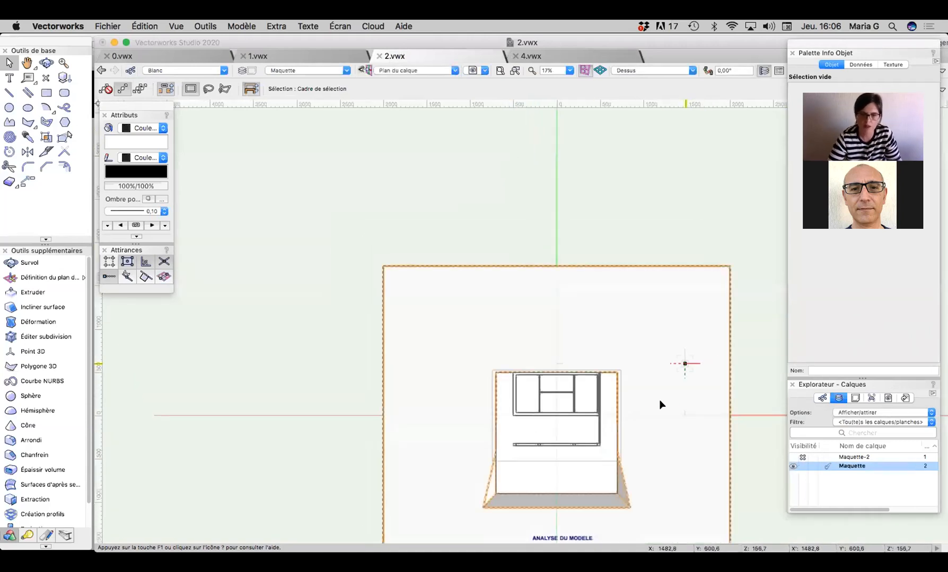
scroll(680, 416, down, 3)
scroll(680, 415, right, 1)
scroll(678, 411, down, 2)
scroll(679, 412, right, 1)
key(0)
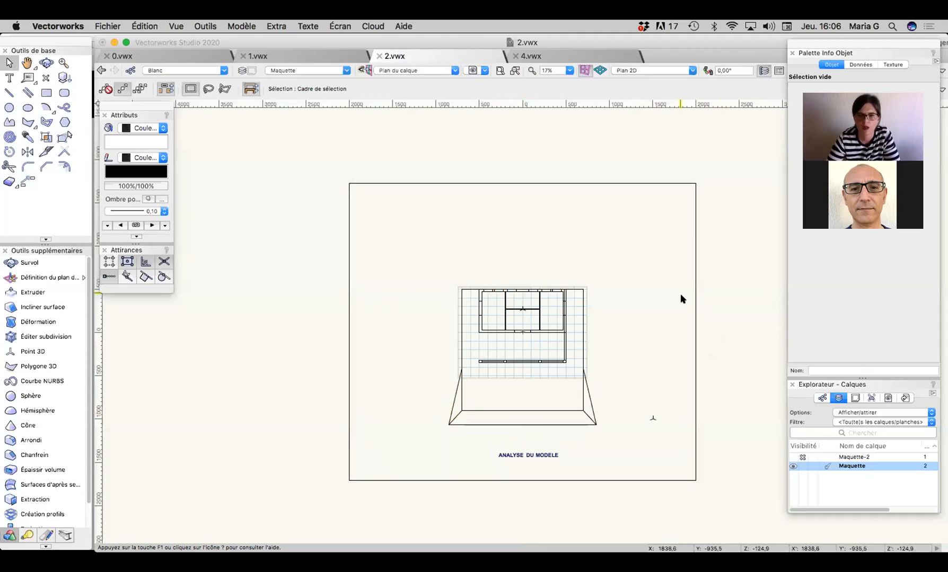
click(170, 27)
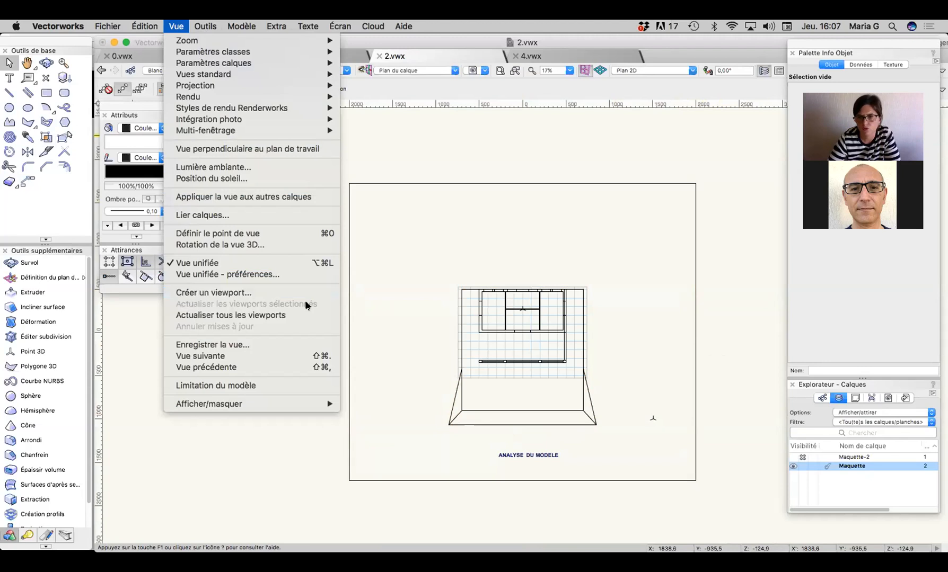
click(746, 391)
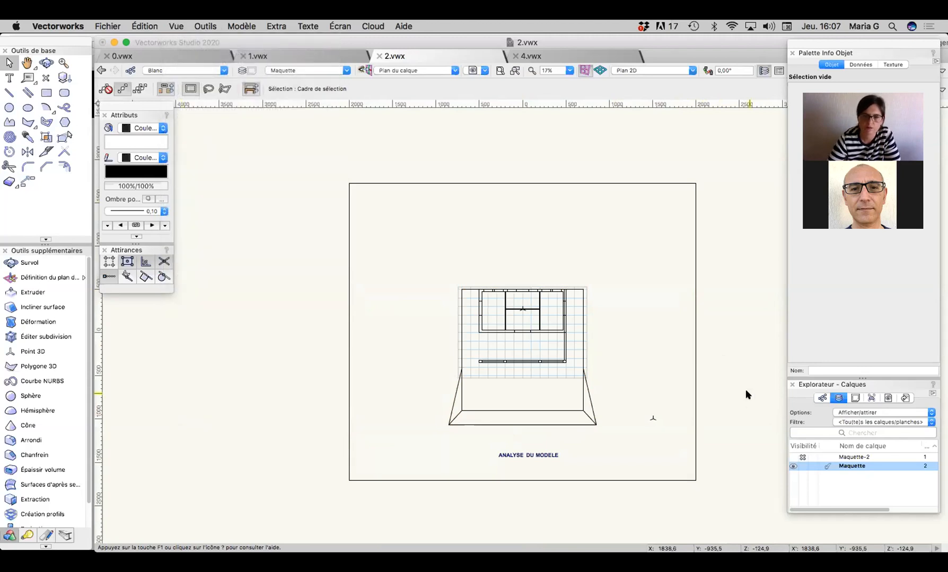
Step: Check the presentation sheets in 2.vwx and the Canevas layer in 4.vwx, leaving Maquette as the active layer of 4.vwx
click(853, 398)
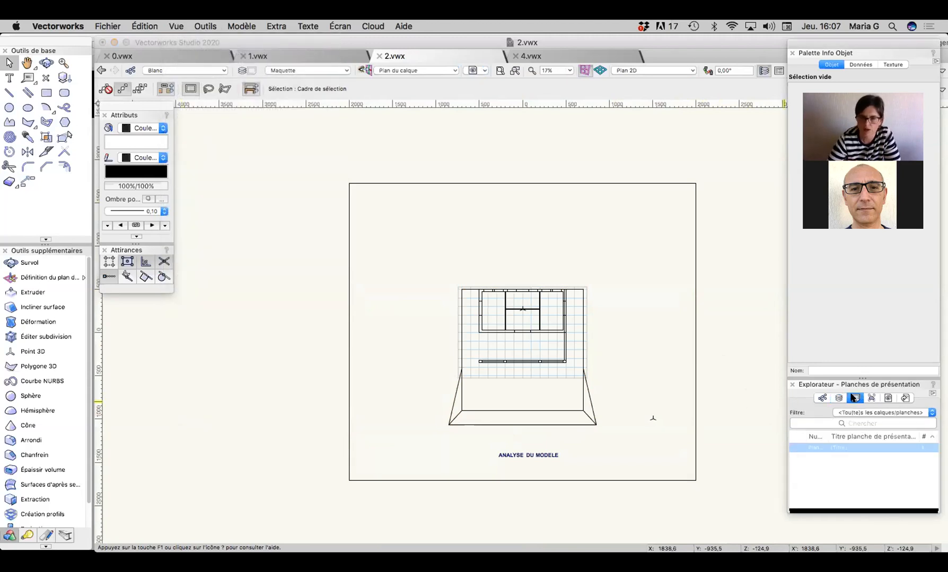
click(582, 56)
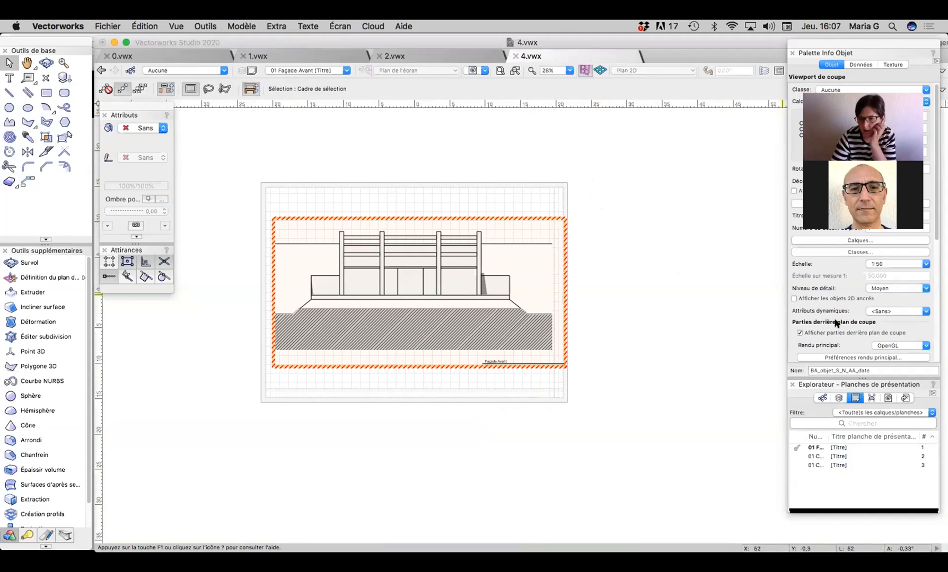
click(839, 398)
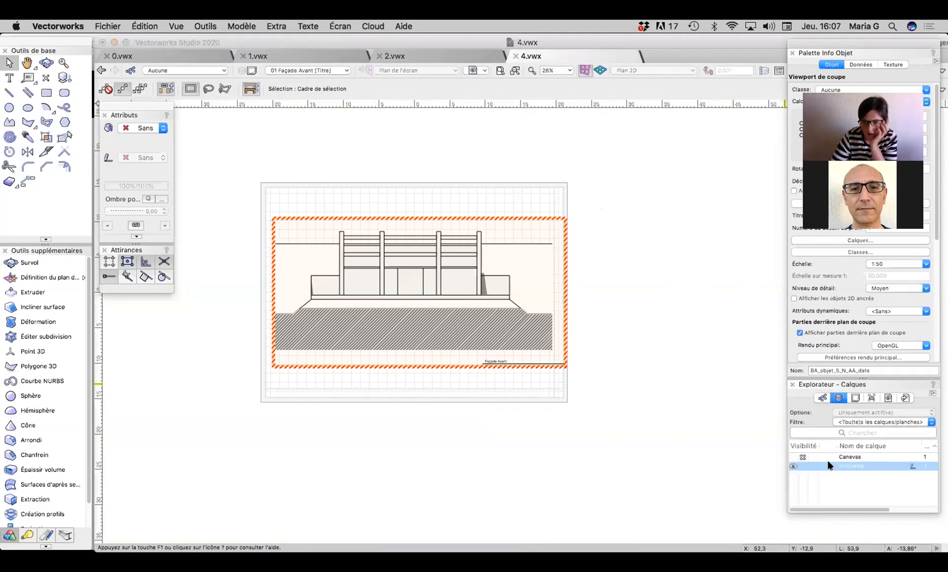
click(829, 465)
click(830, 457)
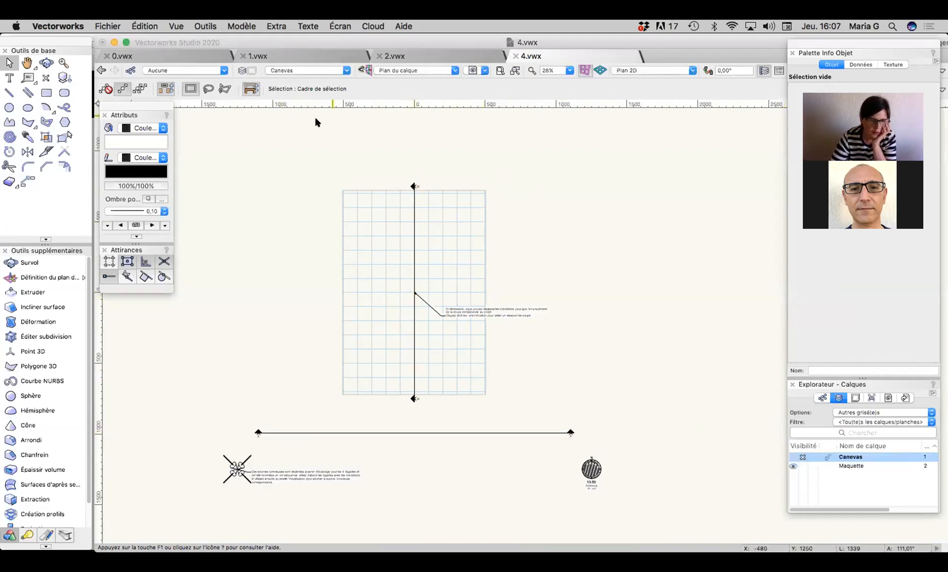
click(828, 465)
Step: Copy all the model objects on the Maquette layer of 2.vwx
click(426, 57)
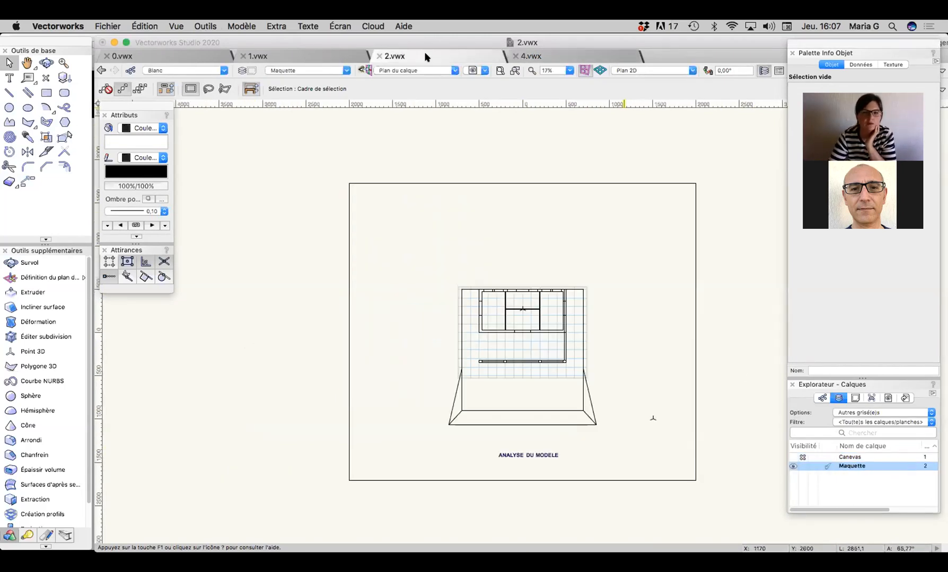
mouse_move(305, 151)
mouse_down()
mouse_move(637, 481)
mouse_move(761, 507)
mouse_up()
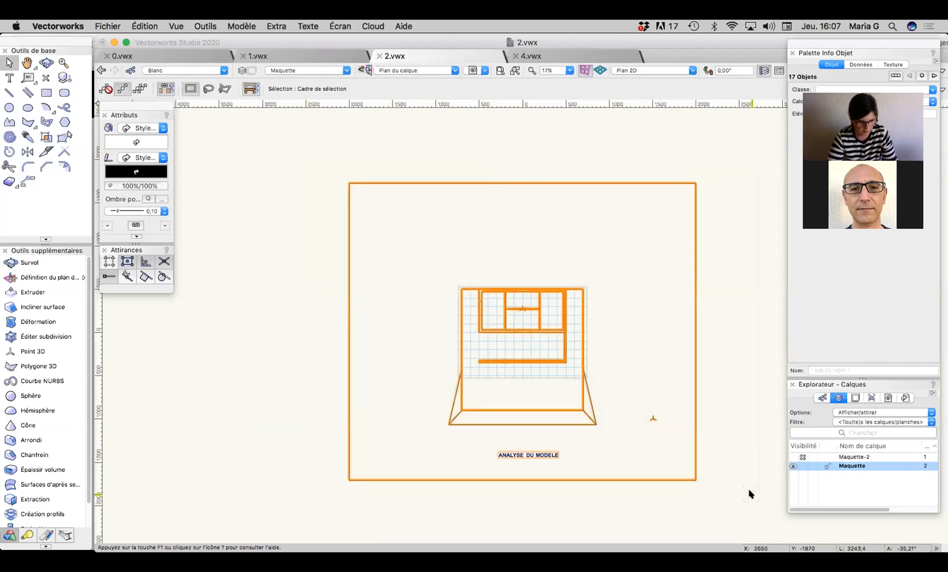
click(138, 27)
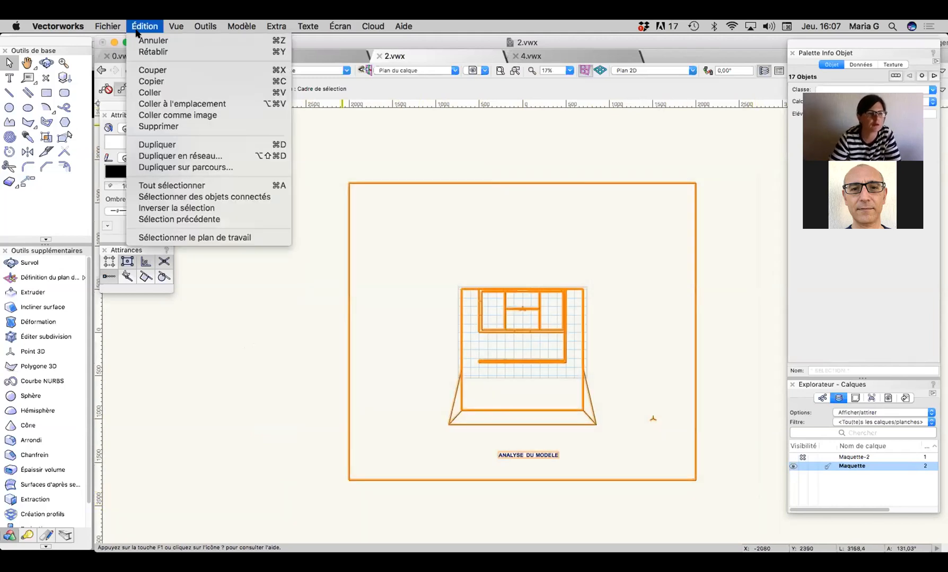
click(165, 81)
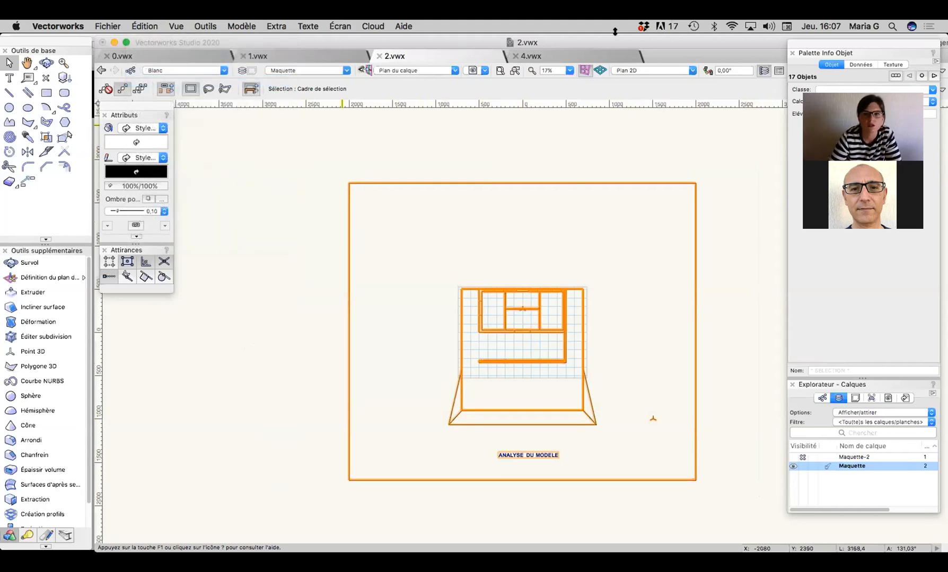
Step: Paste the copied model in place on the Maquette layer of 4.vwx
click(585, 55)
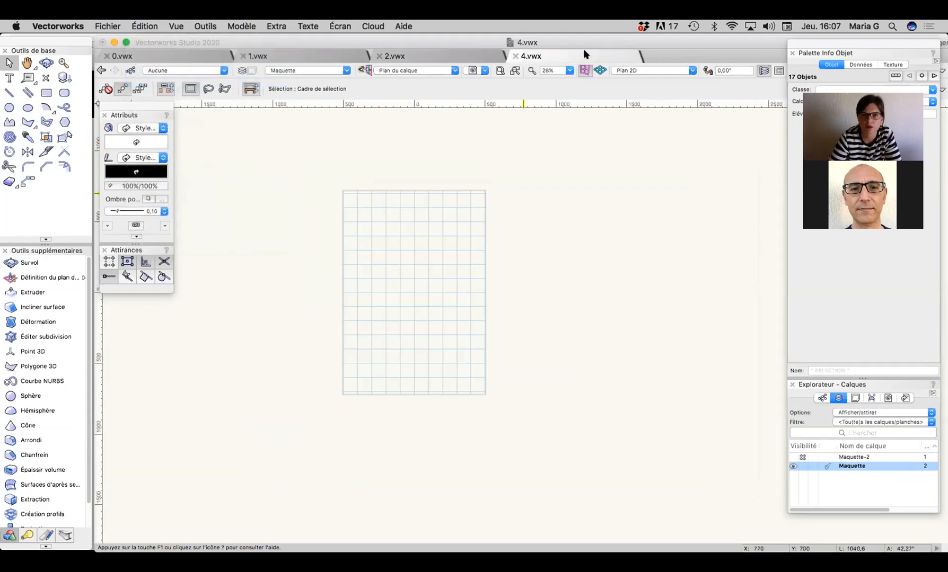
click(145, 25)
click(192, 104)
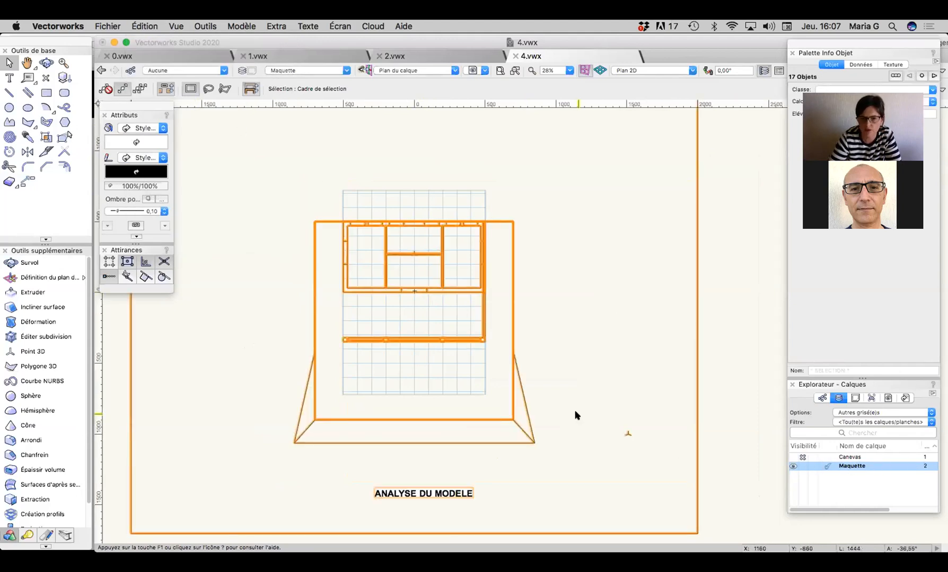
scroll(577, 413, down, 3)
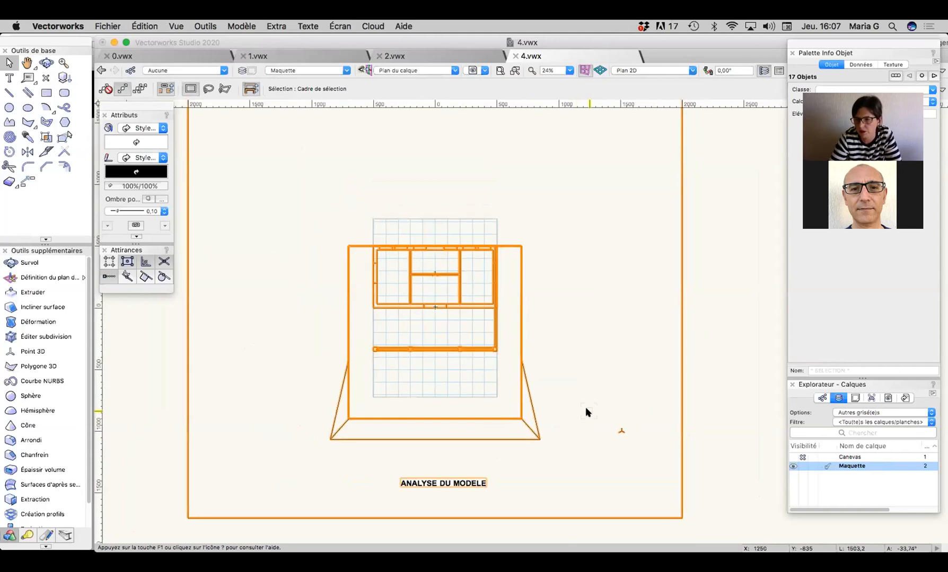
Step: Make the Canevas layer visible and widen the sheet number column in the list of presentation sheets
click(793, 457)
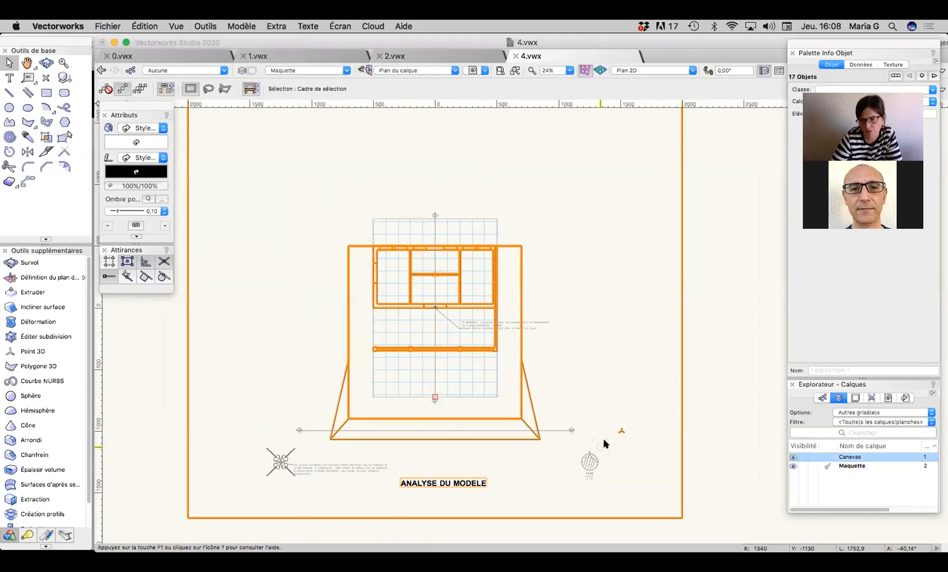
click(855, 398)
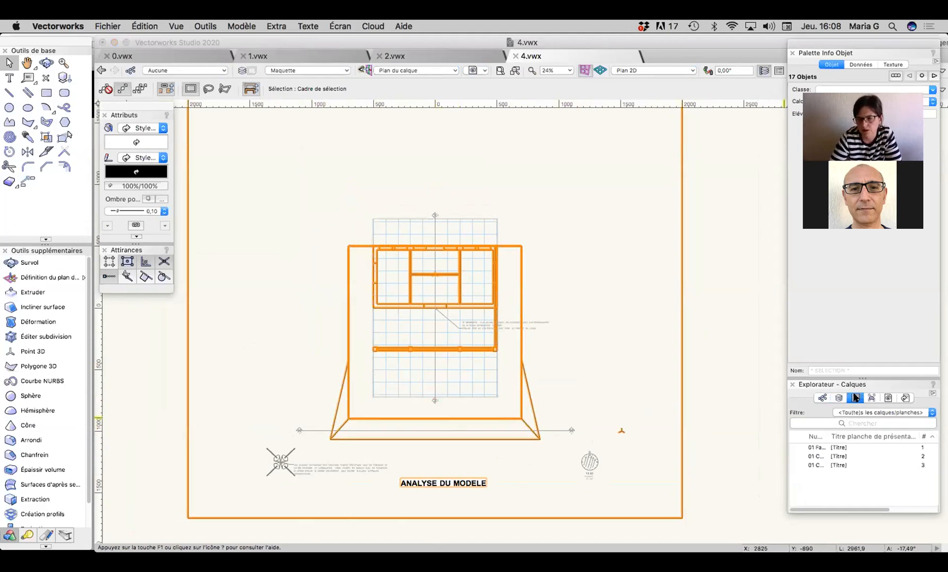
drag(825, 436, 848, 438)
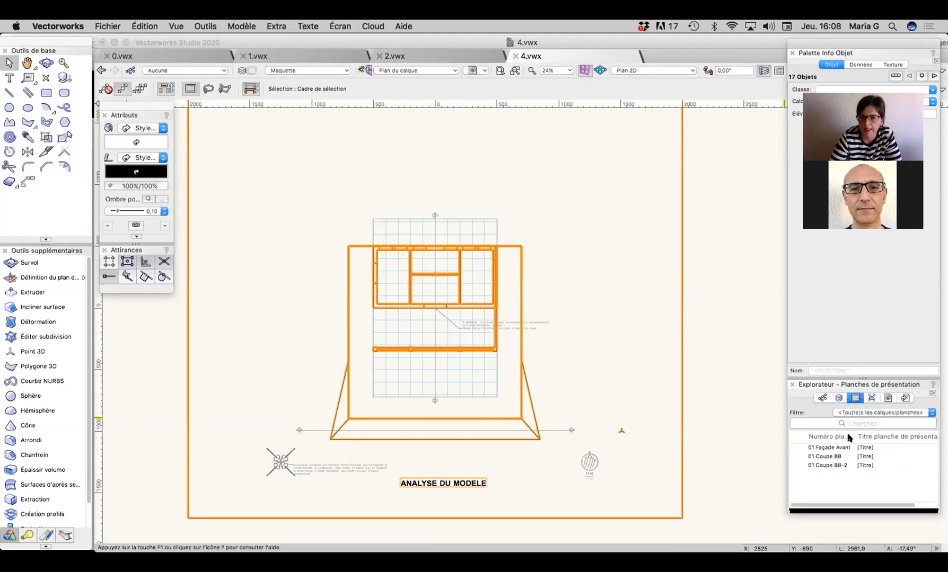
Step: Update the section viewports on the 01 Façade Avant and 01 Coupe BB presentation sheets
click(799, 447)
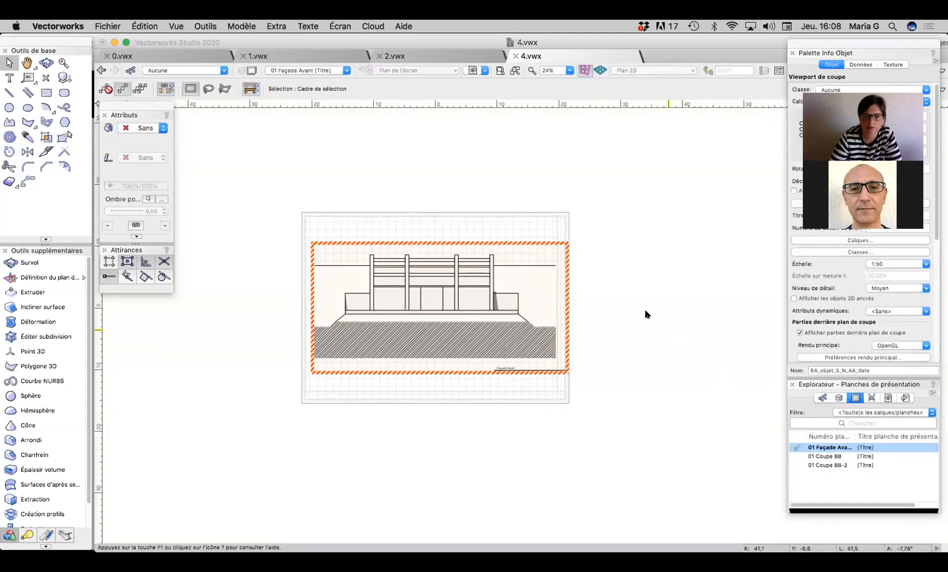
click(566, 291)
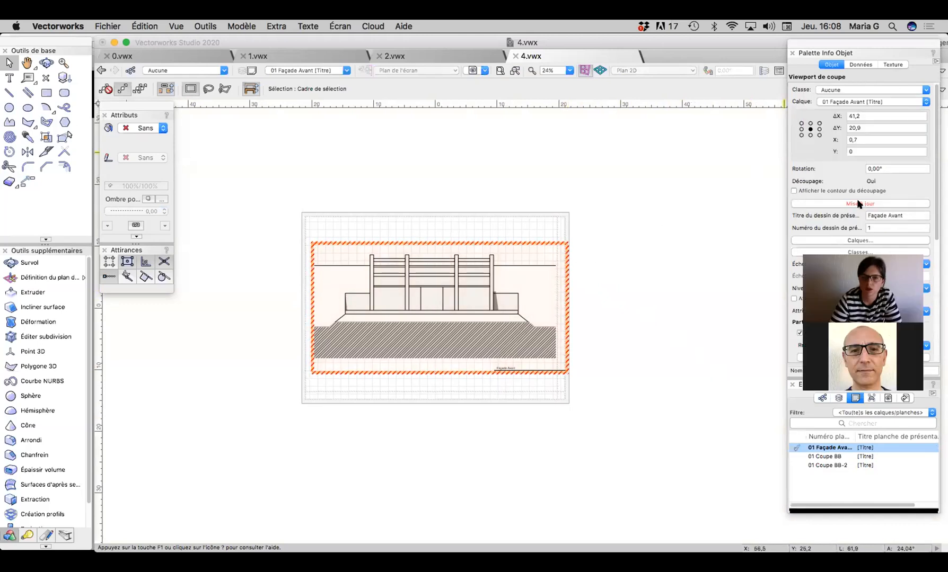
click(859, 204)
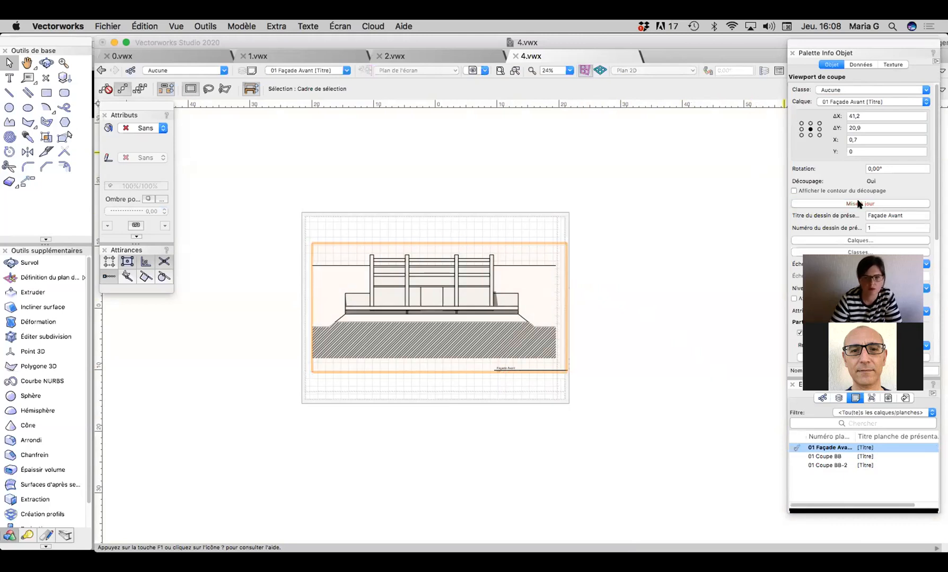
scroll(446, 309, up, 3)
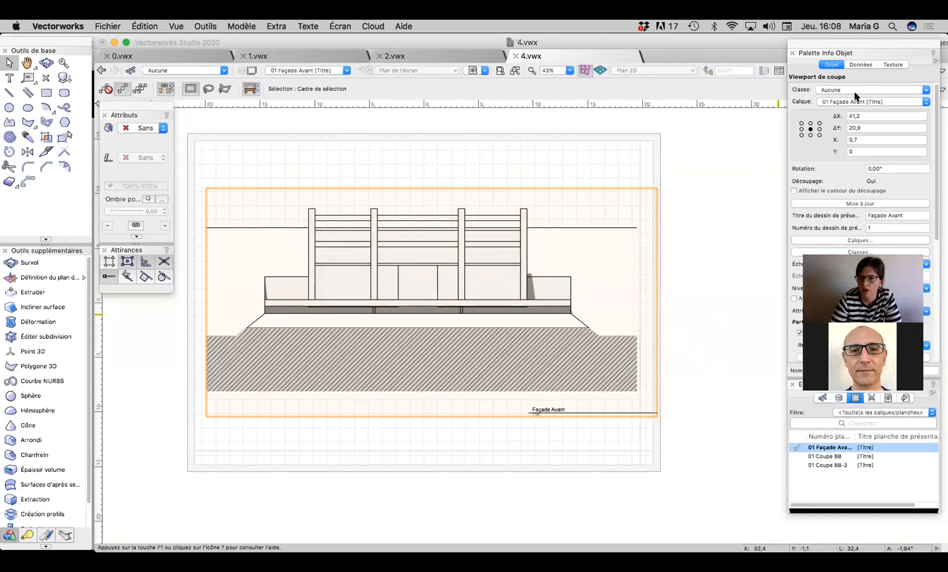
click(796, 456)
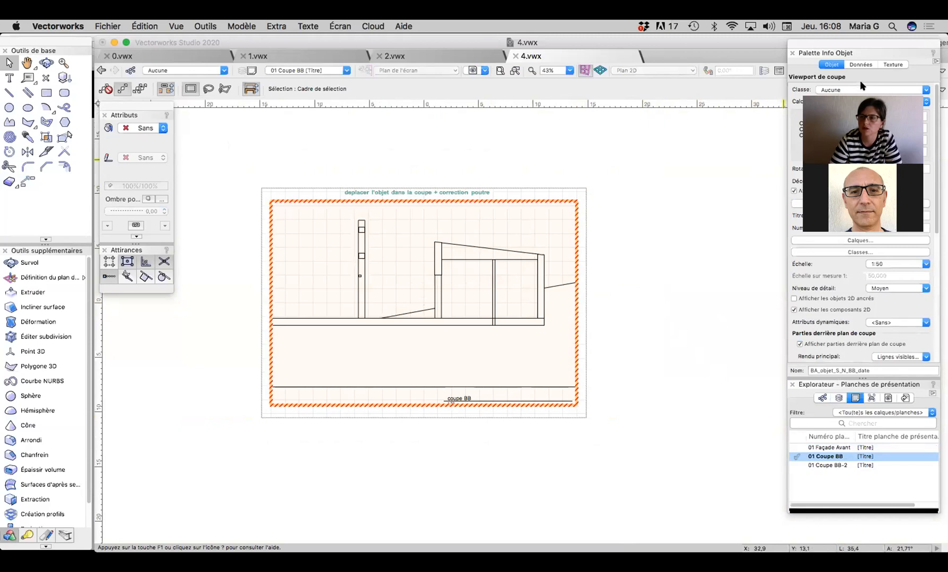
click(859, 203)
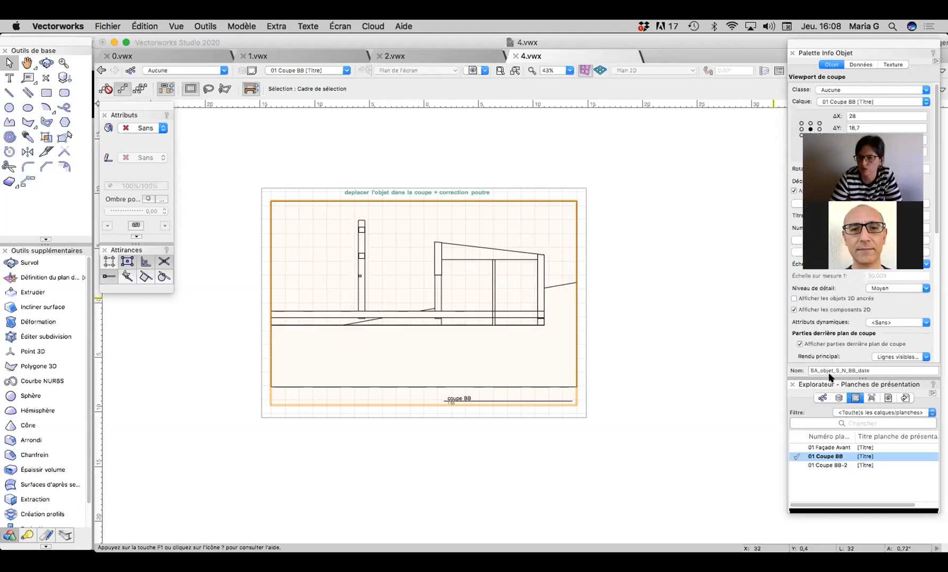
Step: Return to the Maquette layer of 4.vwx, glance at the model in 2.vwx, and show the pasted model in right isometric view
click(836, 397)
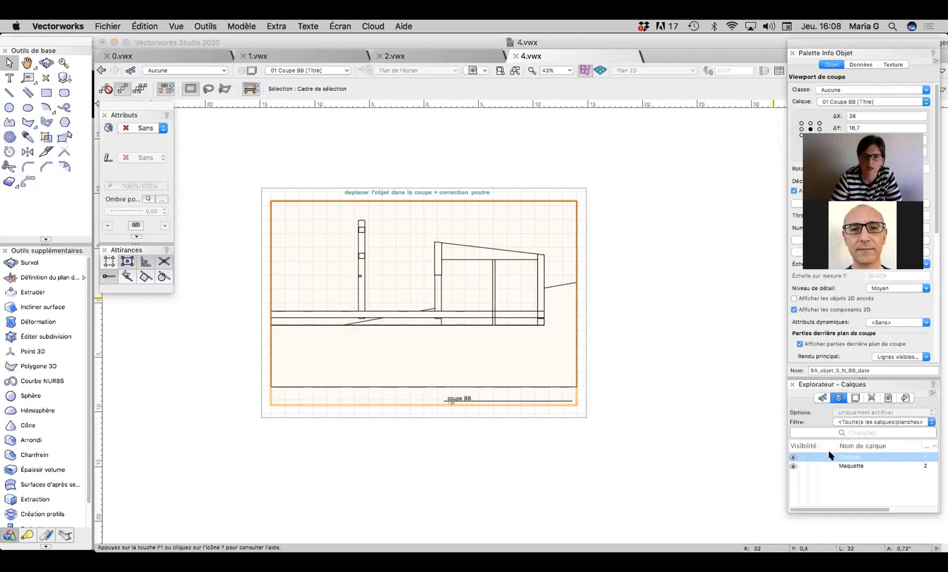
double_click(830, 456)
click(827, 466)
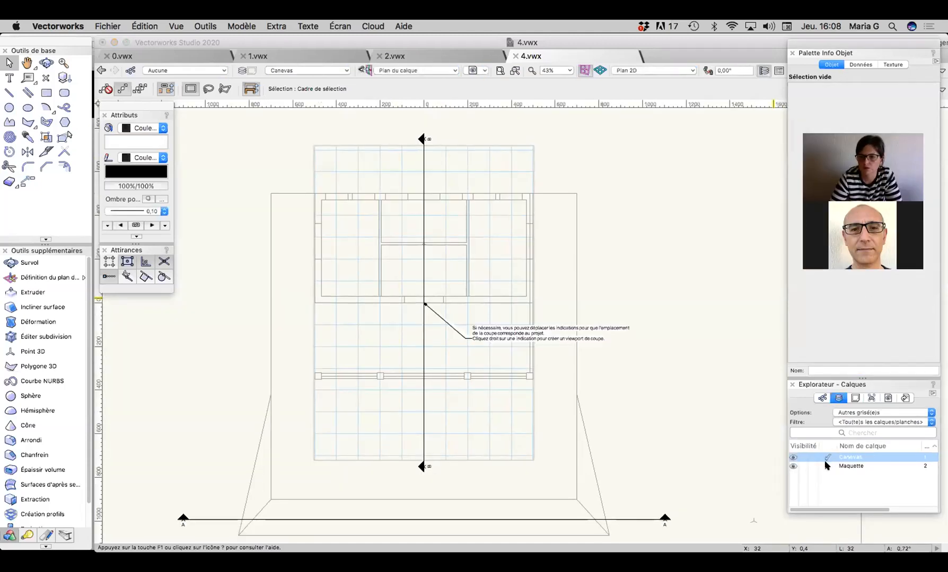
click(424, 61)
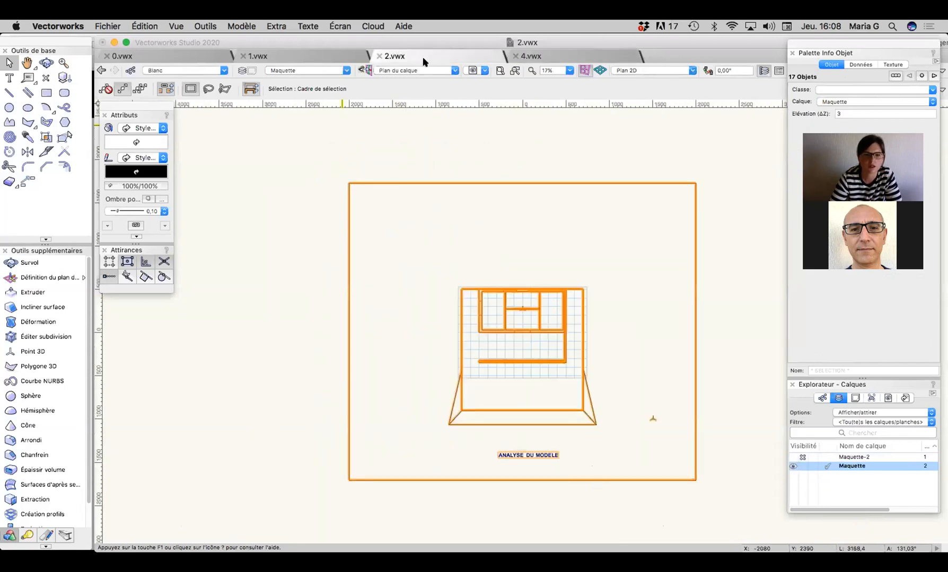
click(528, 55)
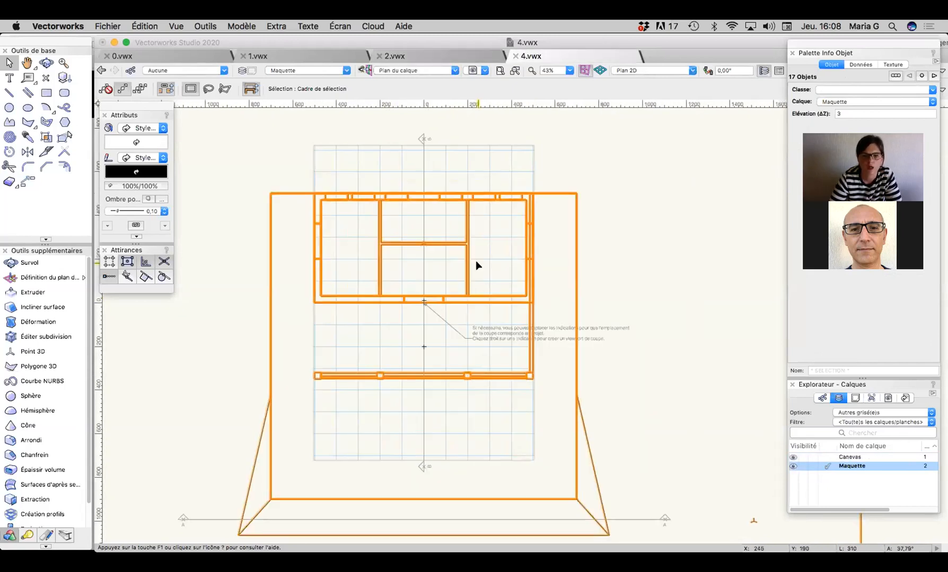
key(3)
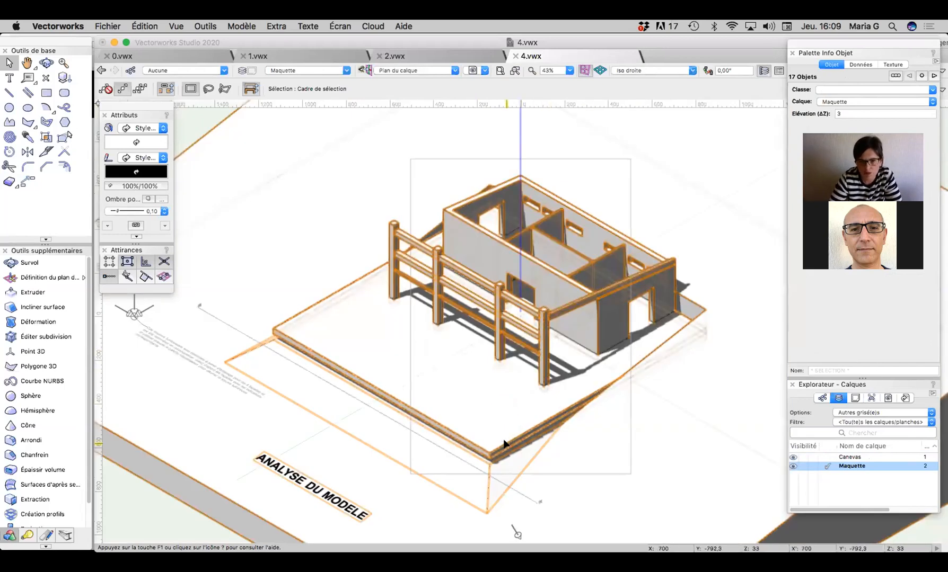
scroll(483, 484, up, 2)
scroll(483, 483, up, 5)
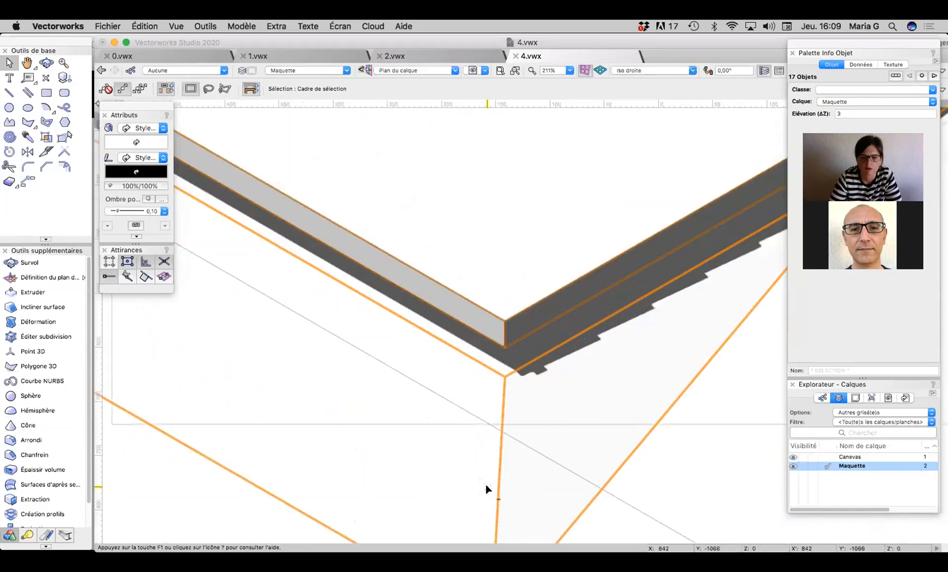
drag(504, 345, 503, 371)
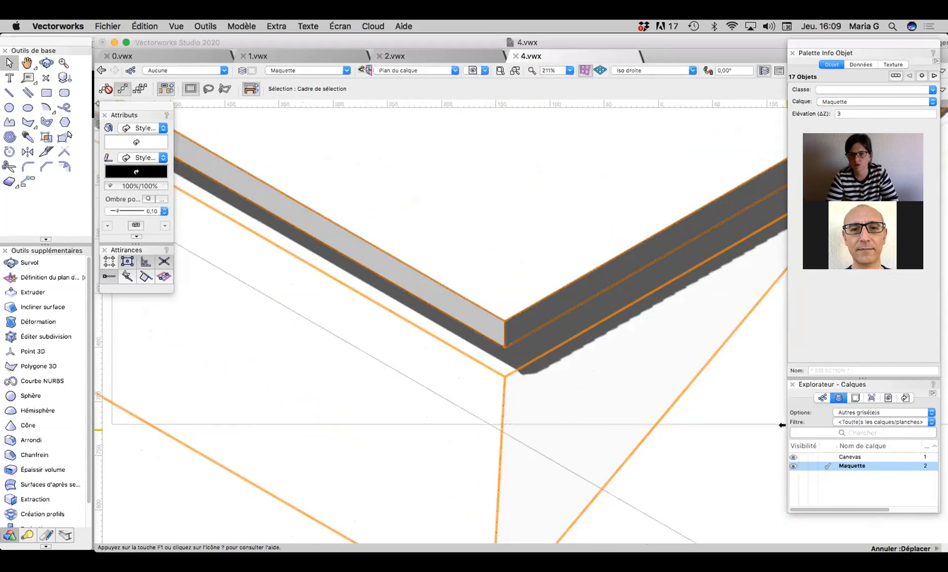
scroll(459, 333, up, 2)
scroll(459, 333, down, 15)
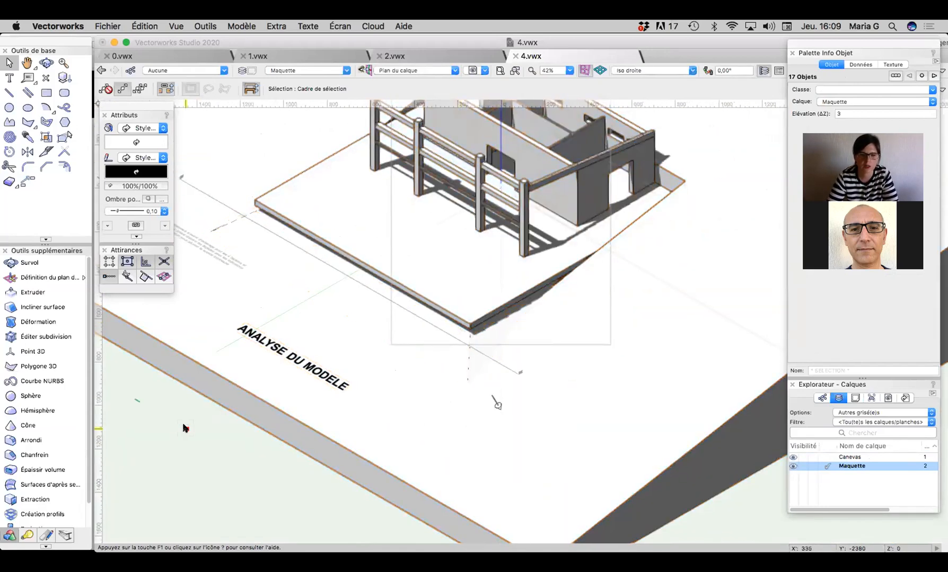
Step: Move only the floor slab extrusion down so its lower front corner meets the terrain's corner, and show the model in front view
key(Escape)
scroll(470, 304, up, 12)
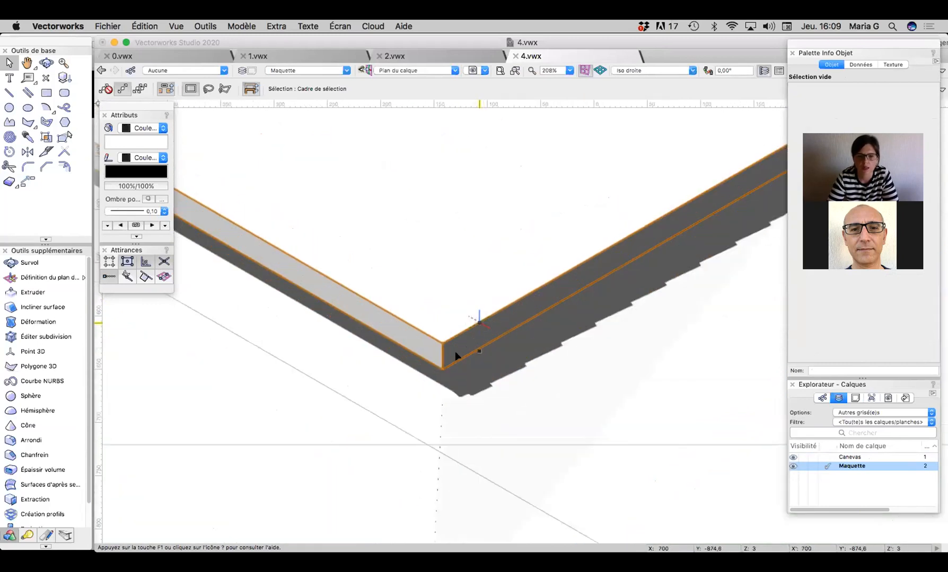
drag(442, 364, 439, 396)
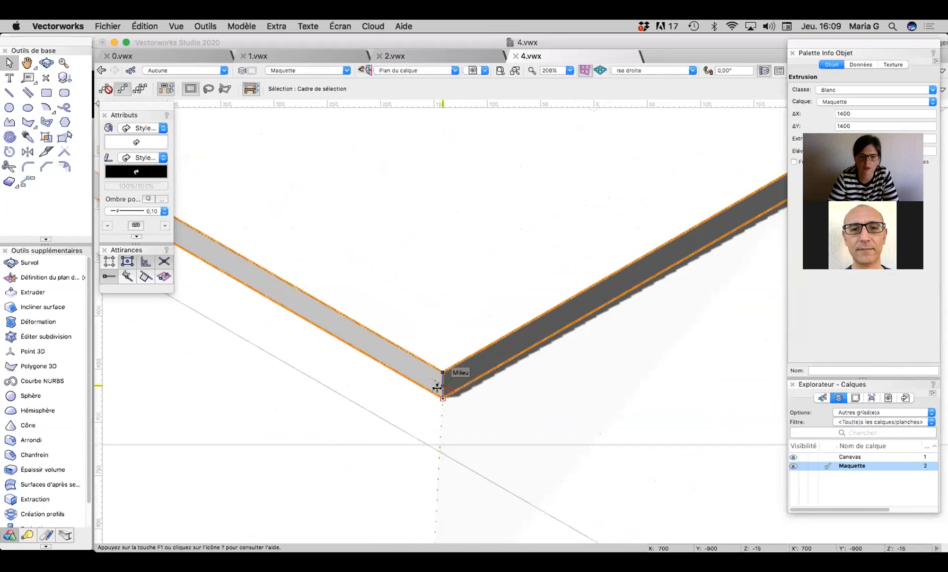
scroll(506, 336, down, 10)
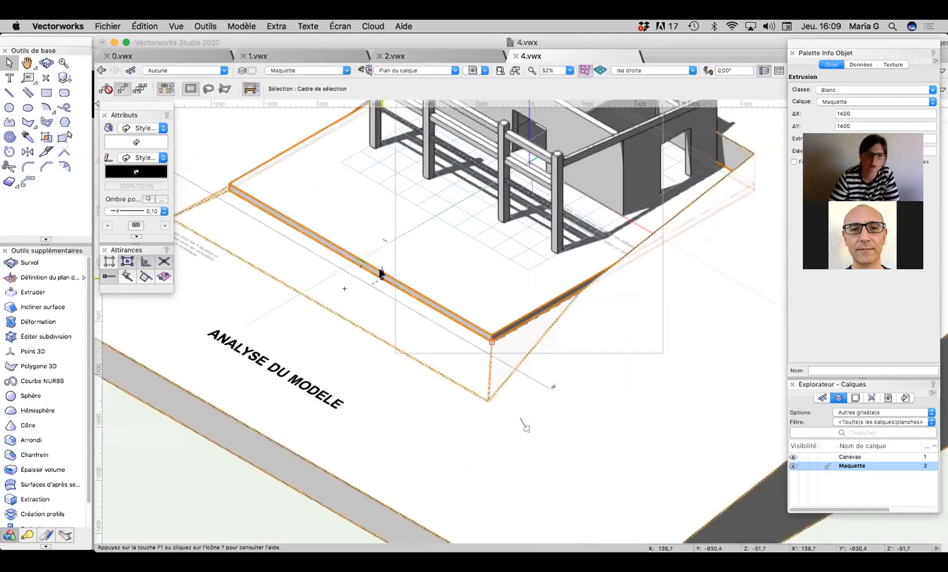
click(652, 71)
click(652, 112)
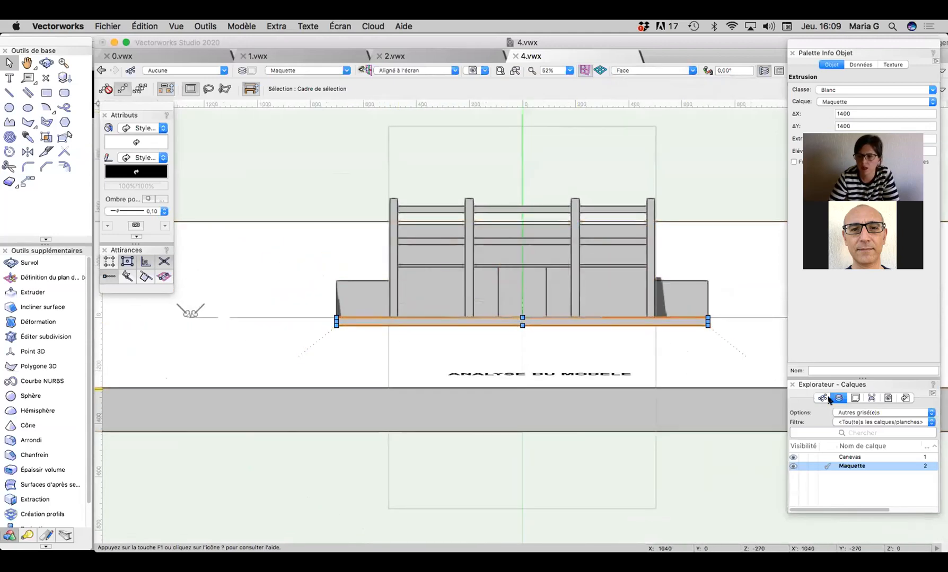
Step: Reopen the 01 Façade Avant sheet and refresh its section viewport with the lowered slab
click(854, 398)
double_click(803, 448)
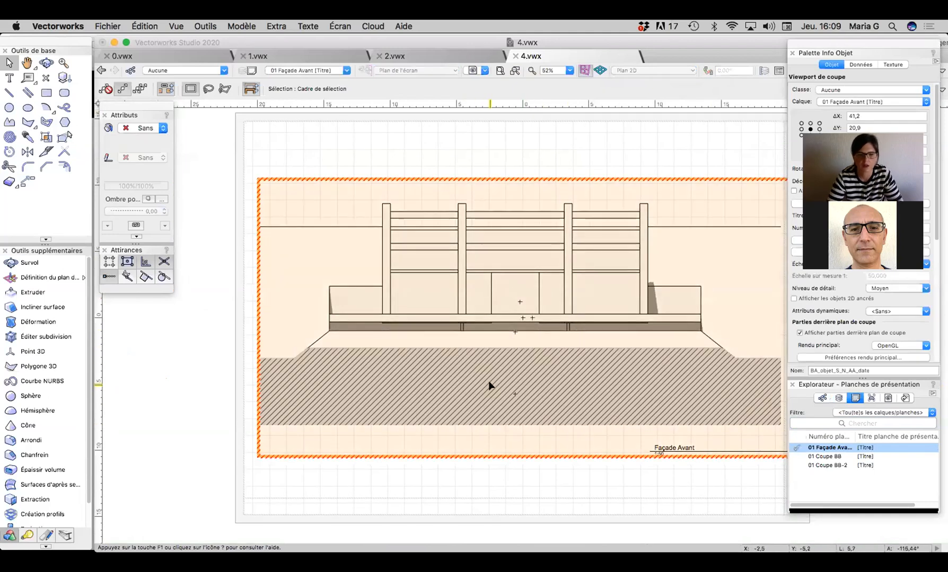
scroll(498, 339, right, 5)
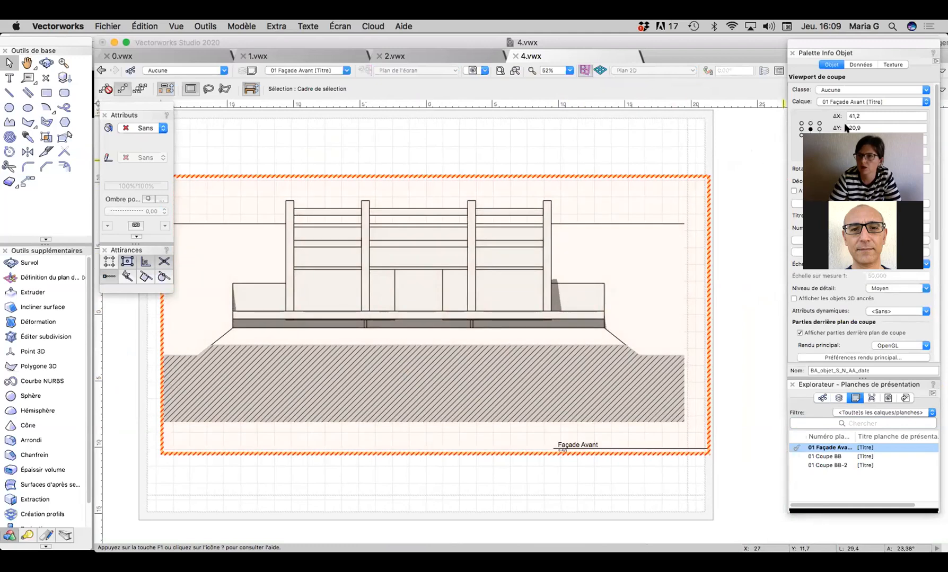
click(854, 205)
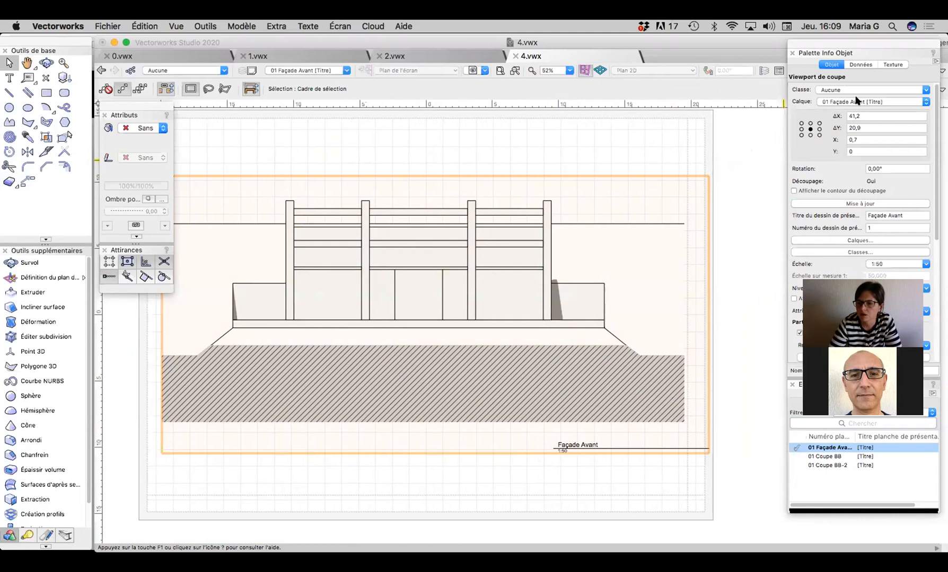
Step: Open the 01 Coupe BB presentation sheet and update its section viewport
click(795, 457)
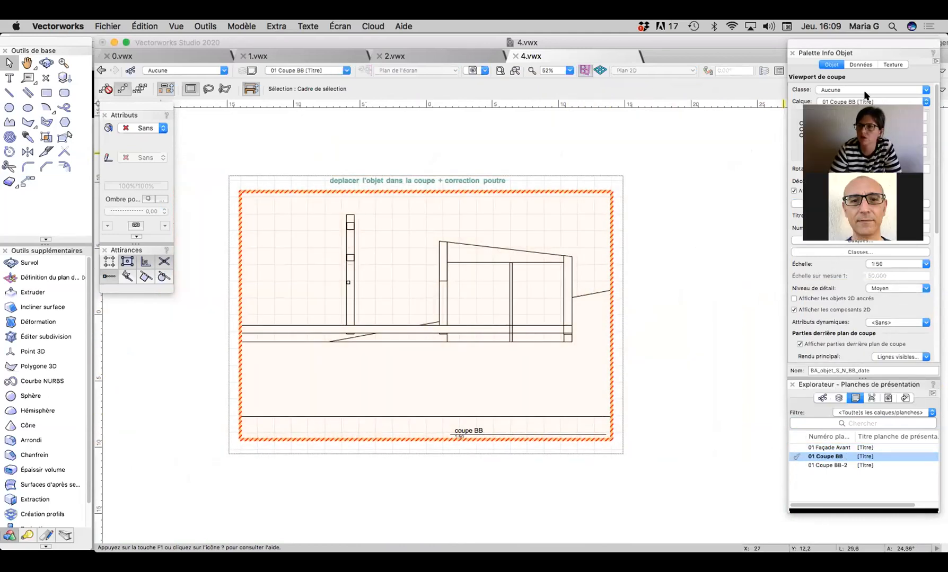
click(859, 204)
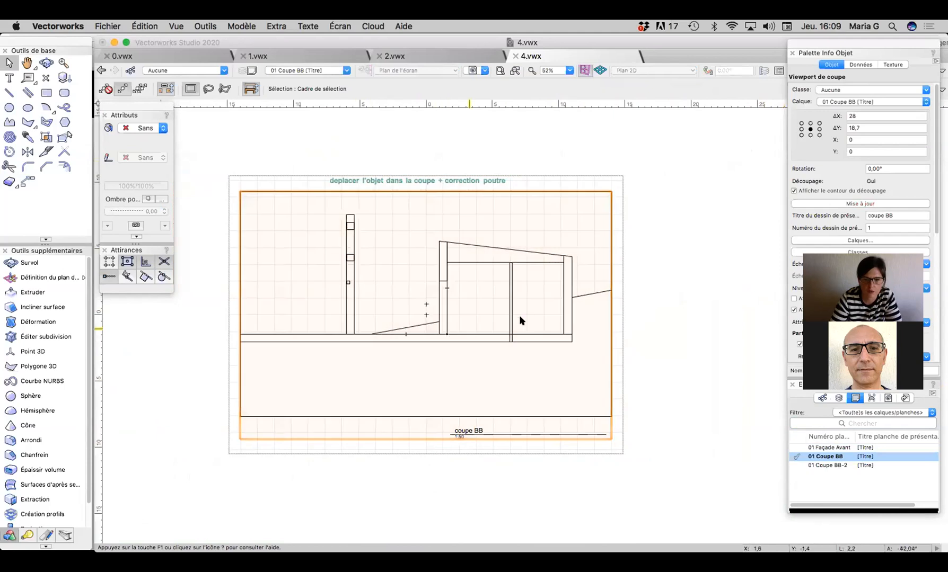
Step: Open the Maquette layer for editing through the coupe BB viewport, using the viewport's attributes and return option
double_click(510, 287)
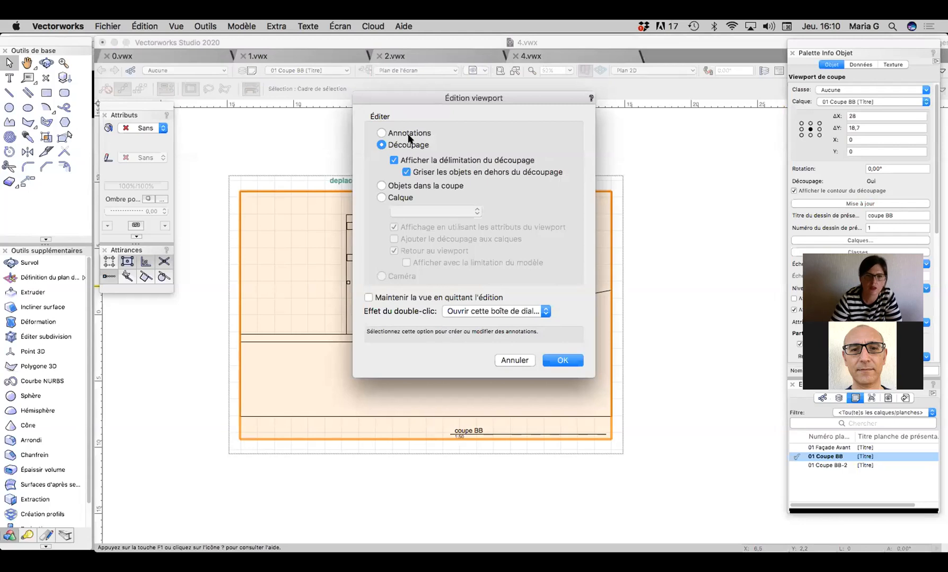
click(402, 198)
click(413, 211)
click(416, 221)
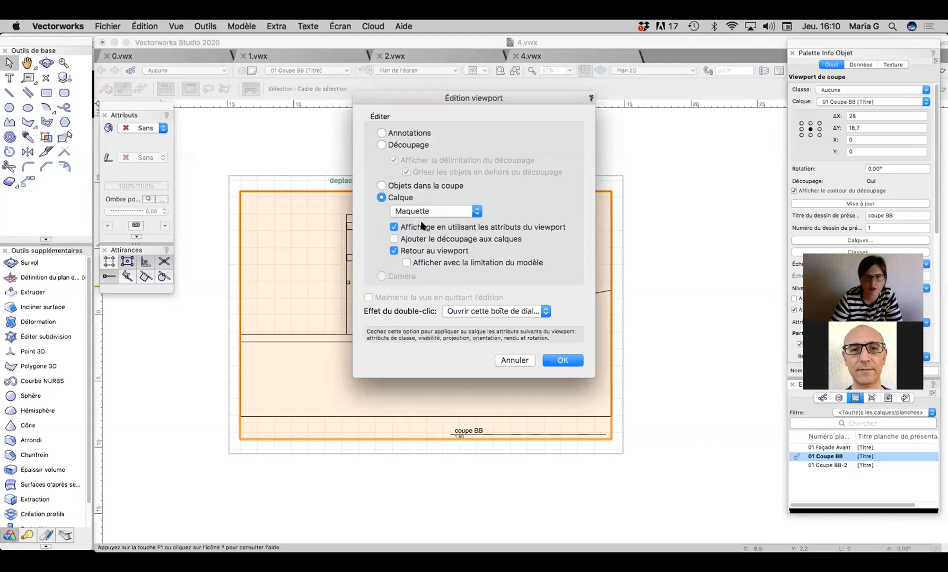
click(562, 360)
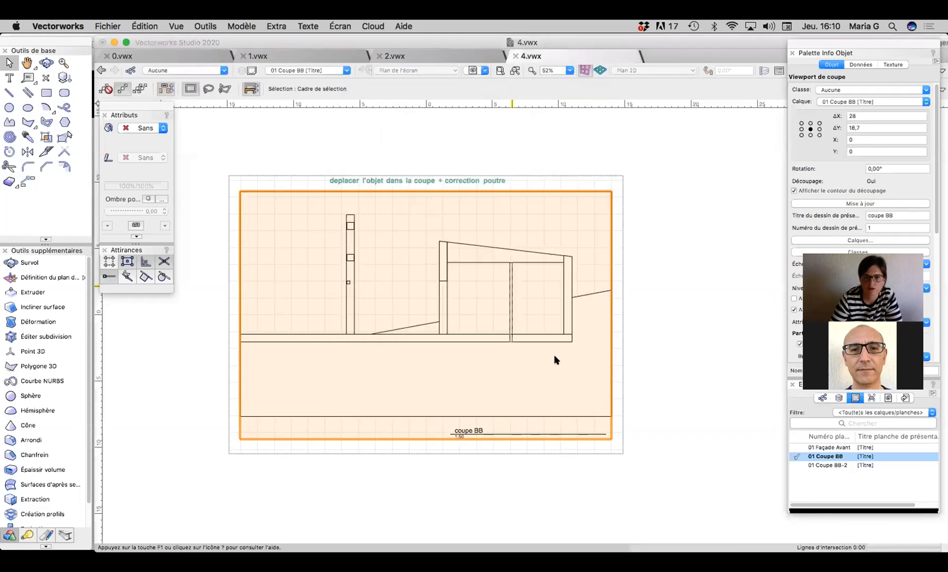
middle_drag(678, 405, 314, 366)
scroll(335, 351, down, 5)
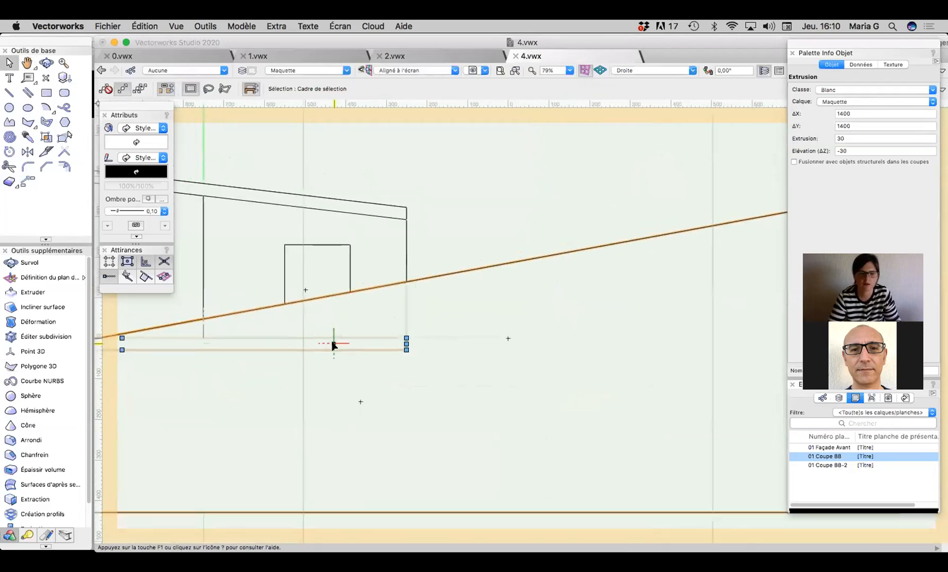
Step: Select the outer walls' solid subtraction, examine it around the door opening, and return to the viewport
click(280, 309)
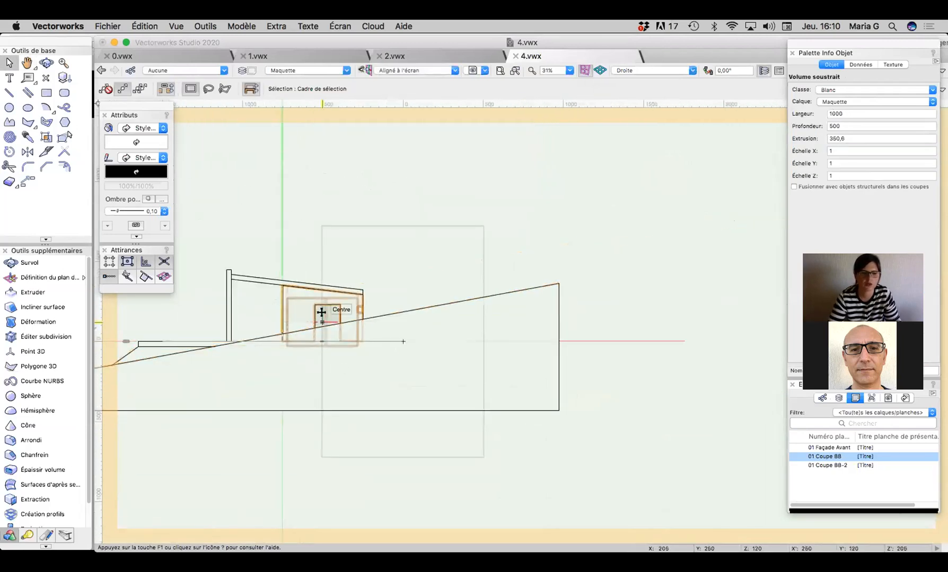
scroll(328, 307, up, 5)
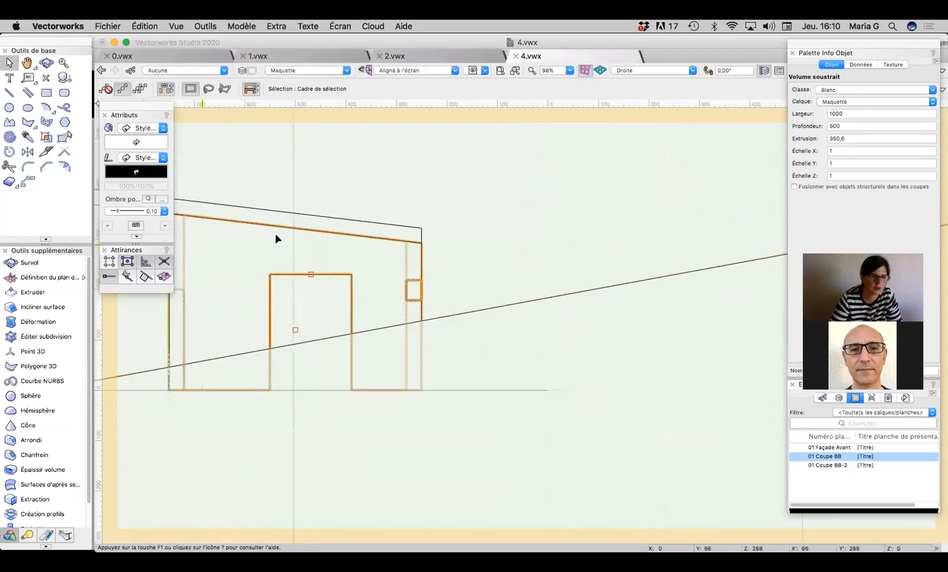
key(space)
drag(313, 273, 475, 260)
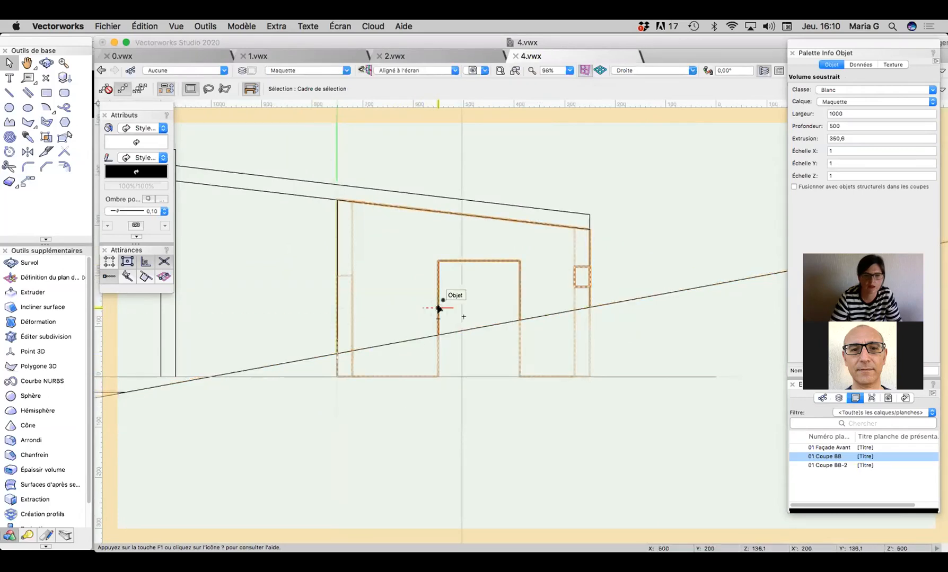
scroll(439, 308, down, 3)
scroll(436, 303, down, 3)
scroll(436, 303, down, 3)
key(space)
drag(531, 267, 232, 338)
drag(836, 43, 843, 192)
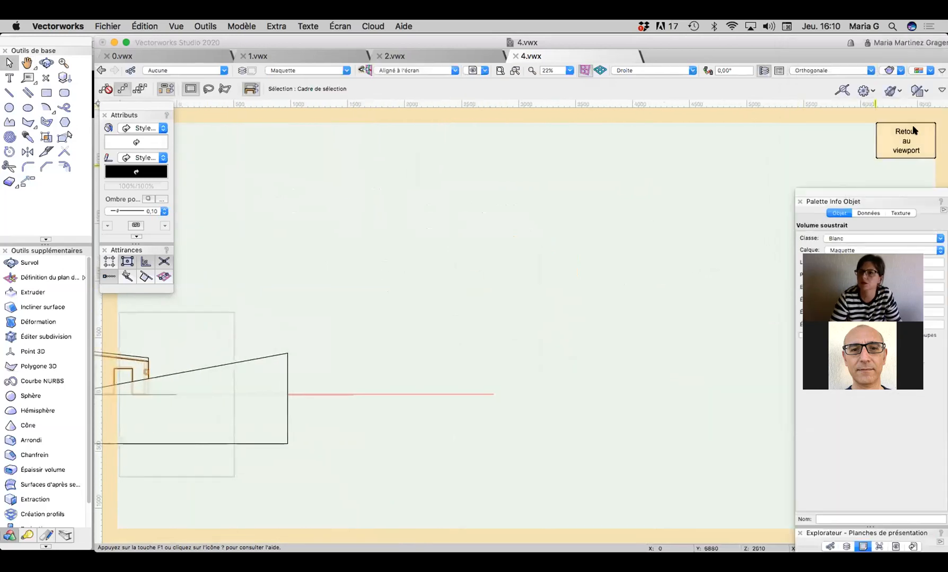
click(913, 129)
Step: Edit the coupe BB viewport's objects within the section and select the interior partition extrusion
double_click(562, 279)
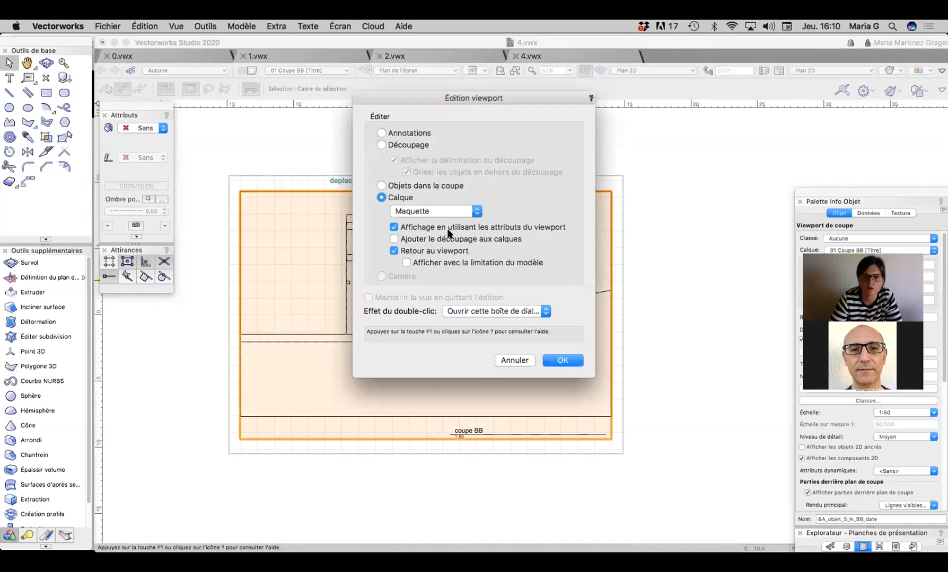
click(426, 186)
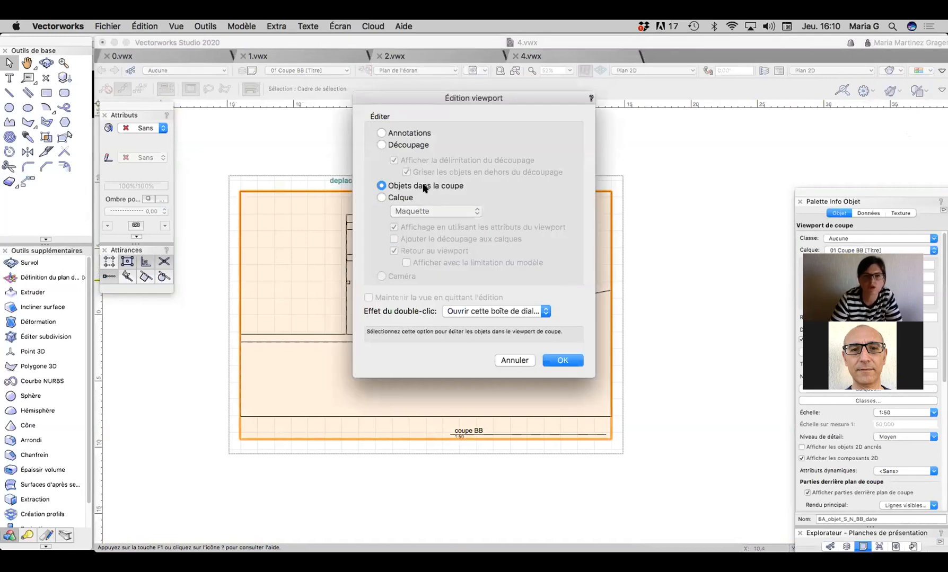
click(556, 360)
click(510, 320)
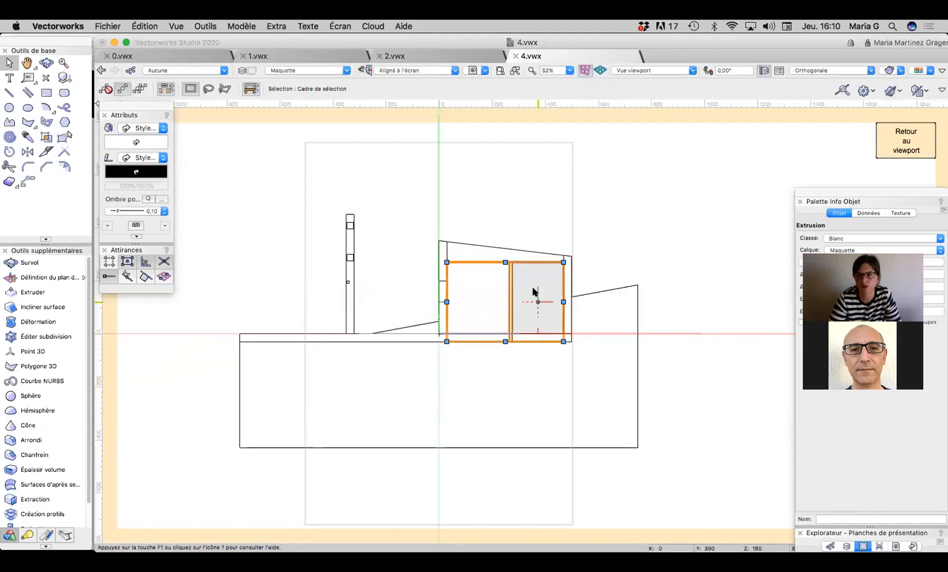
scroll(503, 350, up, 5)
scroll(504, 346, down, 1)
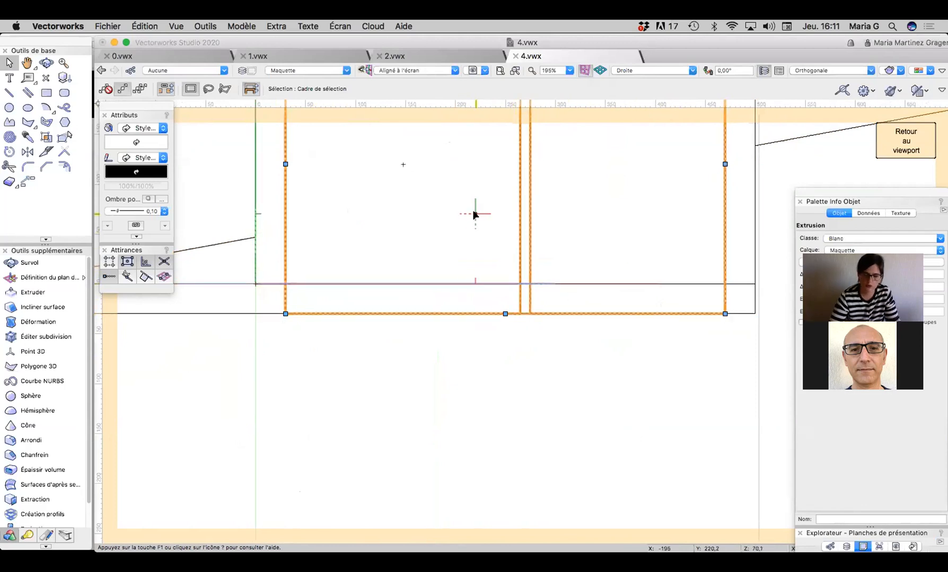
Step: Move the interior partition extrusion by ΔX 0 and ΔY 30
key(super+m)
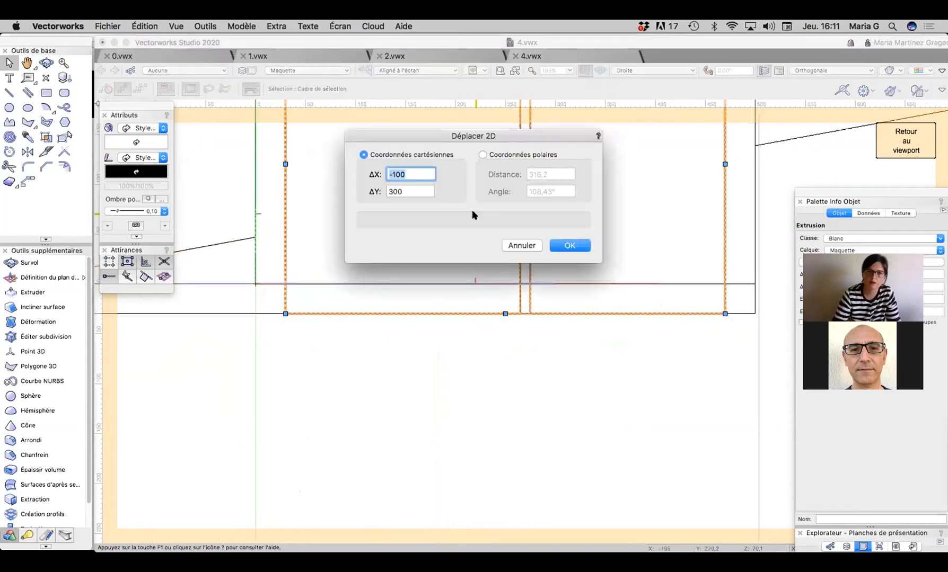
text(0)
click(385, 190)
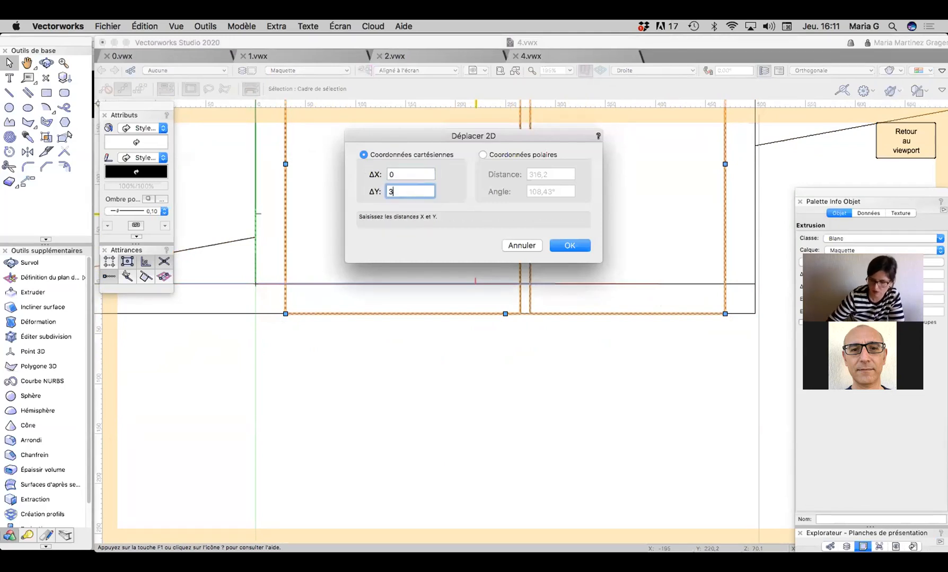
text(30)
key(Return)
scroll(407, 377, down, 5)
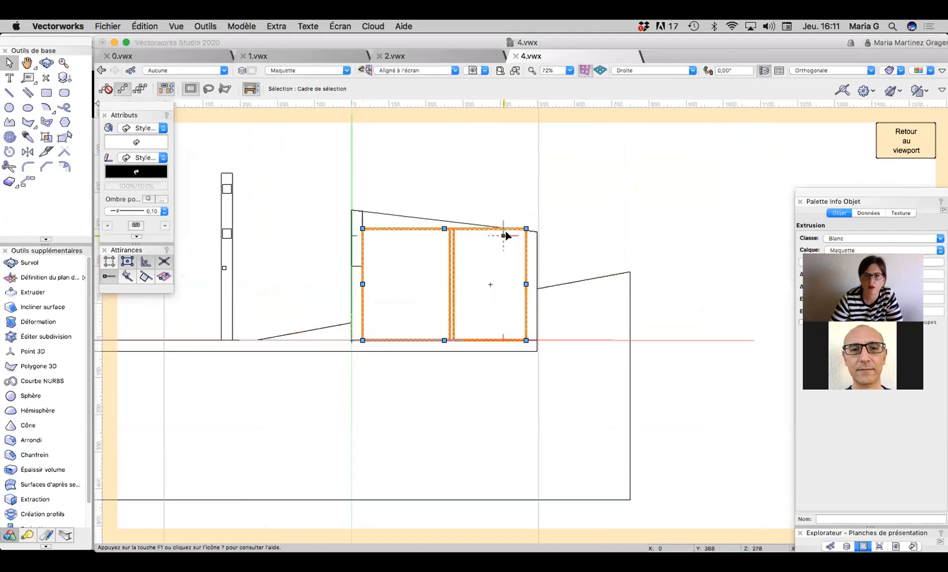
Step: Lower the partition extrusion's top edge to where the rear wall's inner face meets the roof slope, and return to the viewport
scroll(525, 226, up, 5)
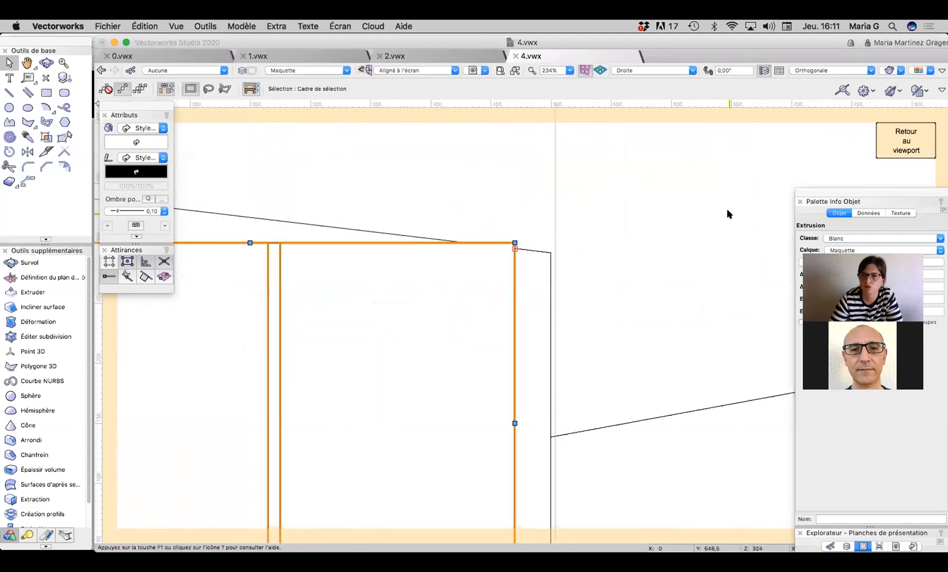
drag(249, 242, 515, 248)
click(918, 144)
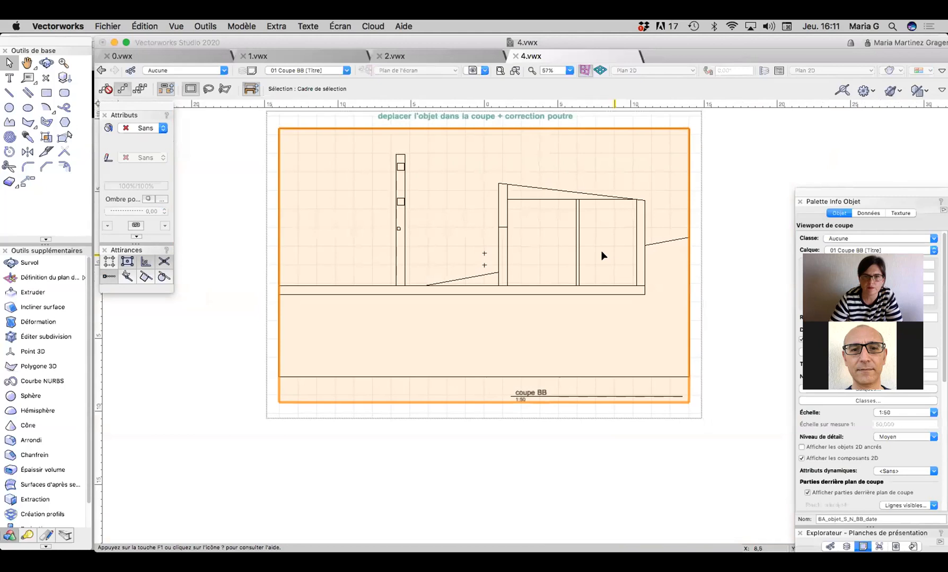
scroll(603, 255, down, 1)
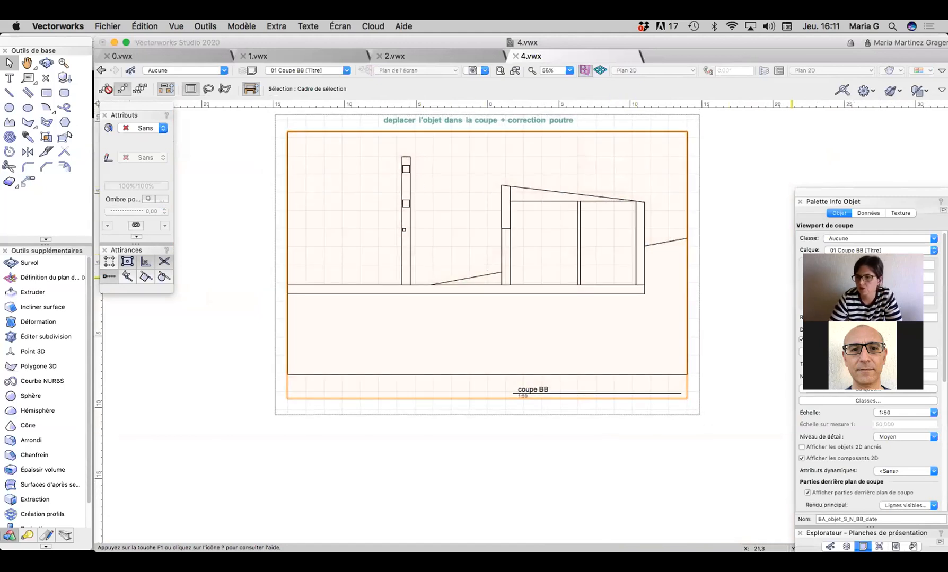
Step: Switch to 0.vwx and show its 02 Webinar prés 2 and 03 Objectifs presentation sheets
drag(856, 196, 821, 72)
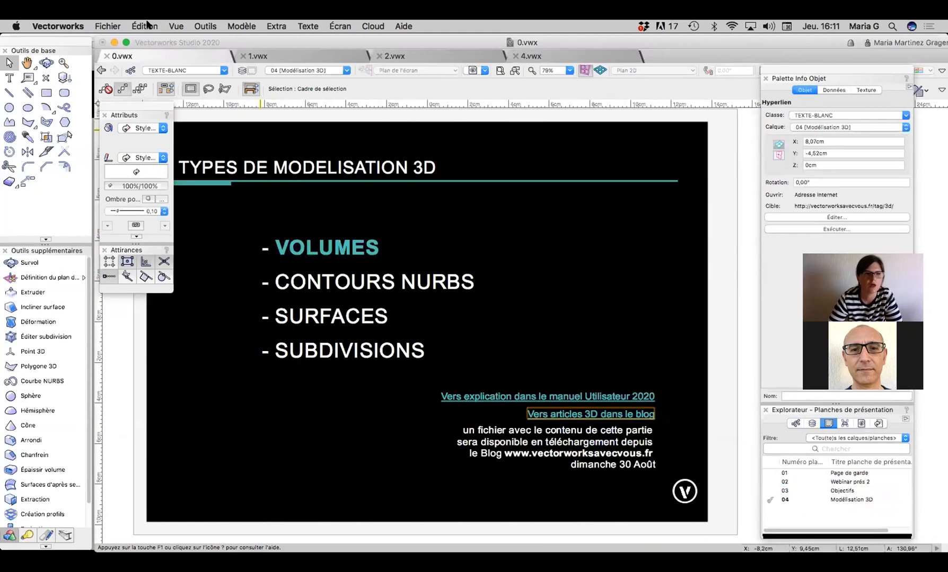
click(614, 227)
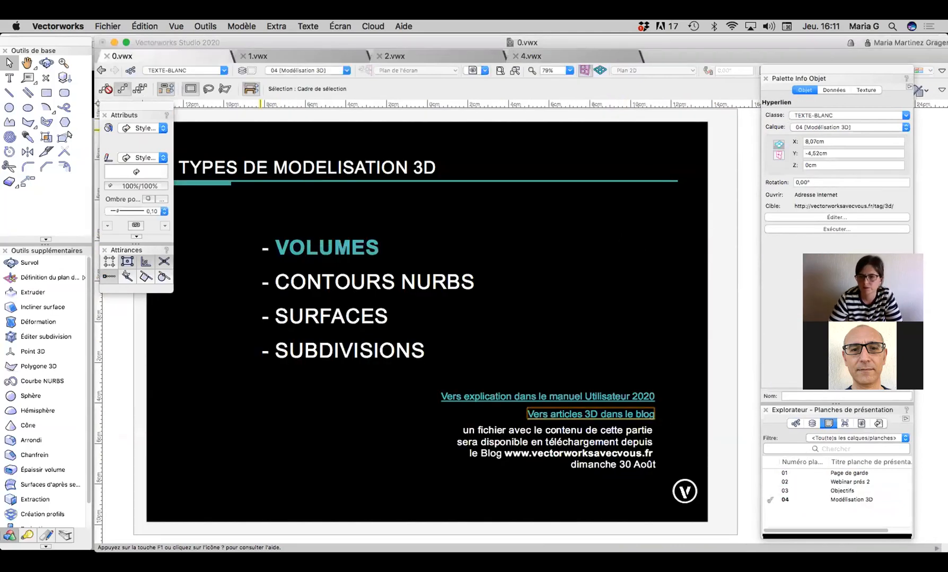
double_click(773, 483)
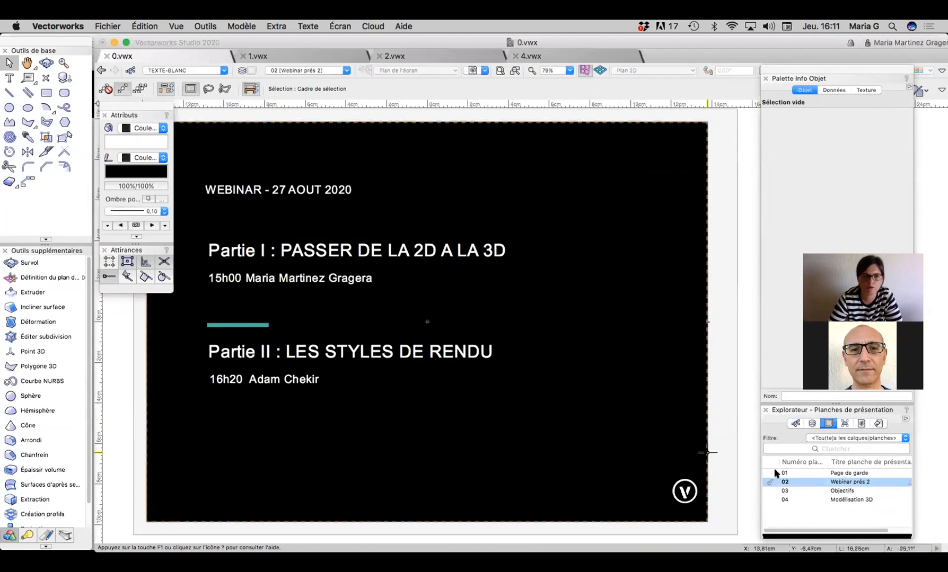
double_click(773, 490)
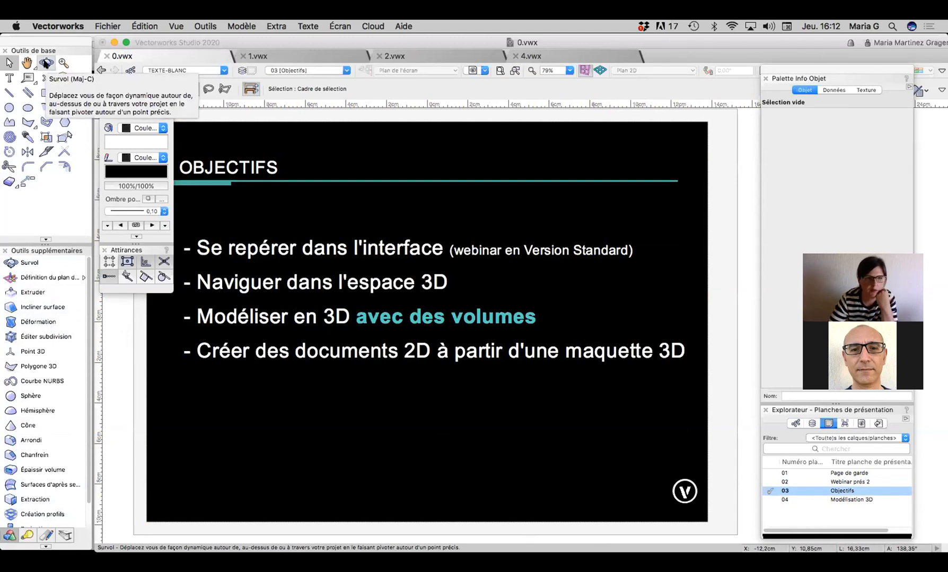
click(145, 27)
mouse_move(176, 27)
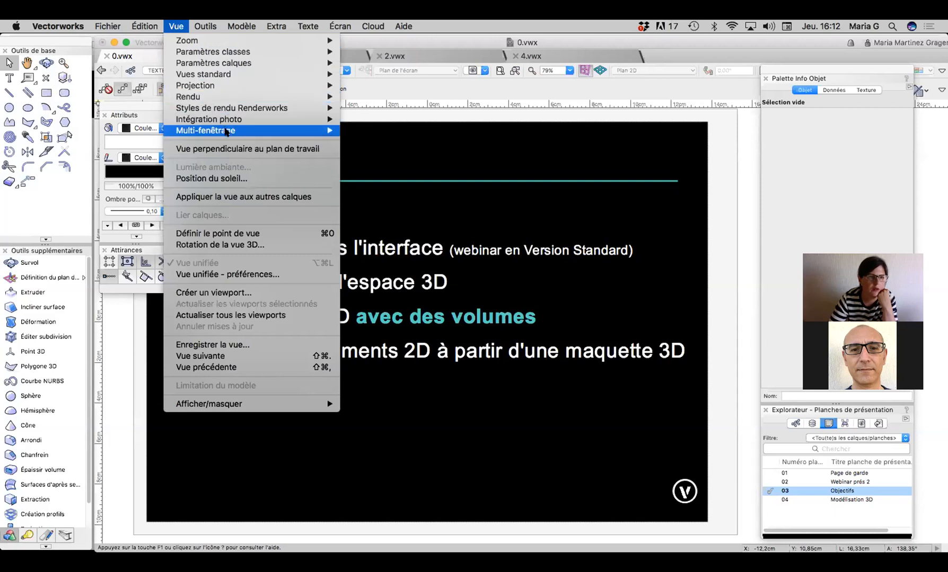
click(715, 112)
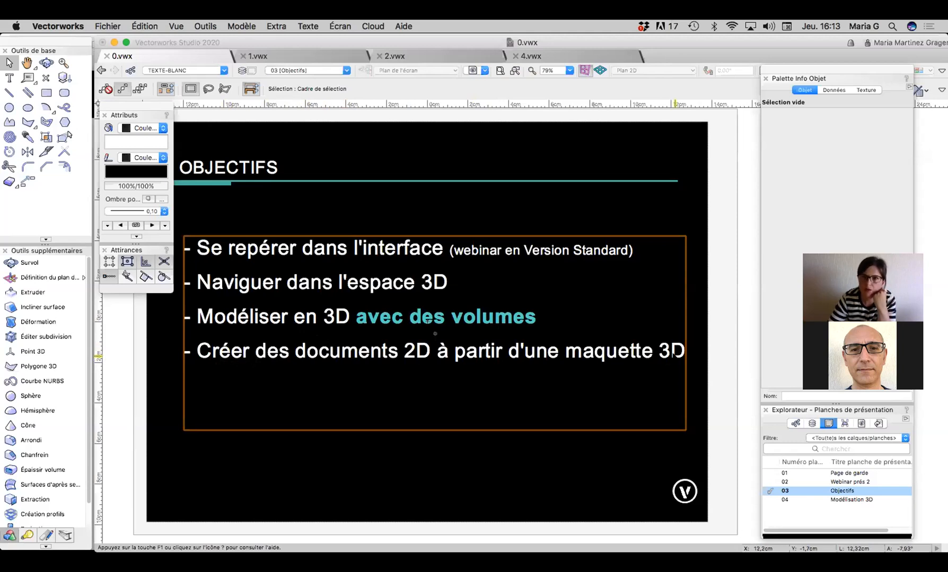
Step: Return to the Maquette layer of 4.vwx and show the model in right isometric view with its rendering updated
click(554, 57)
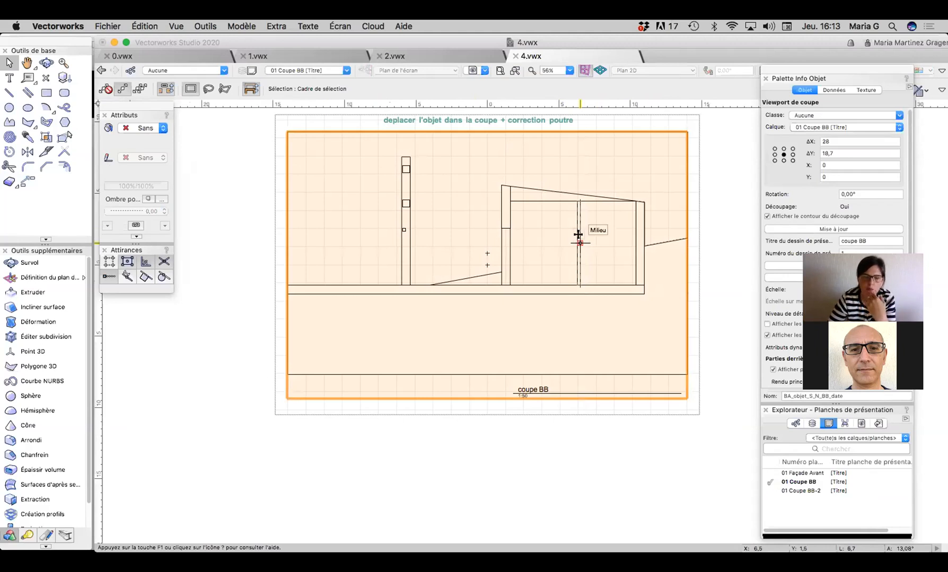
click(811, 423)
double_click(802, 492)
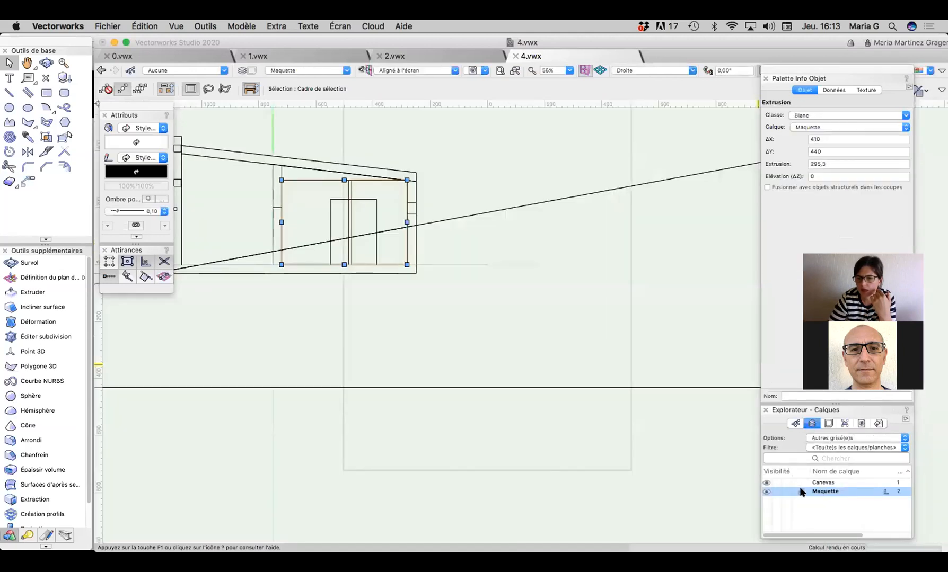
key(3)
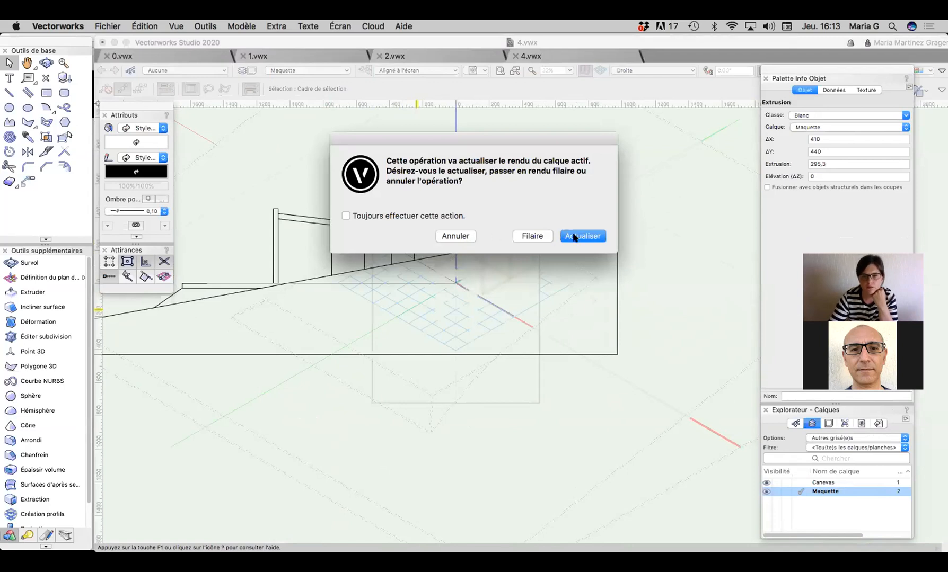
click(575, 236)
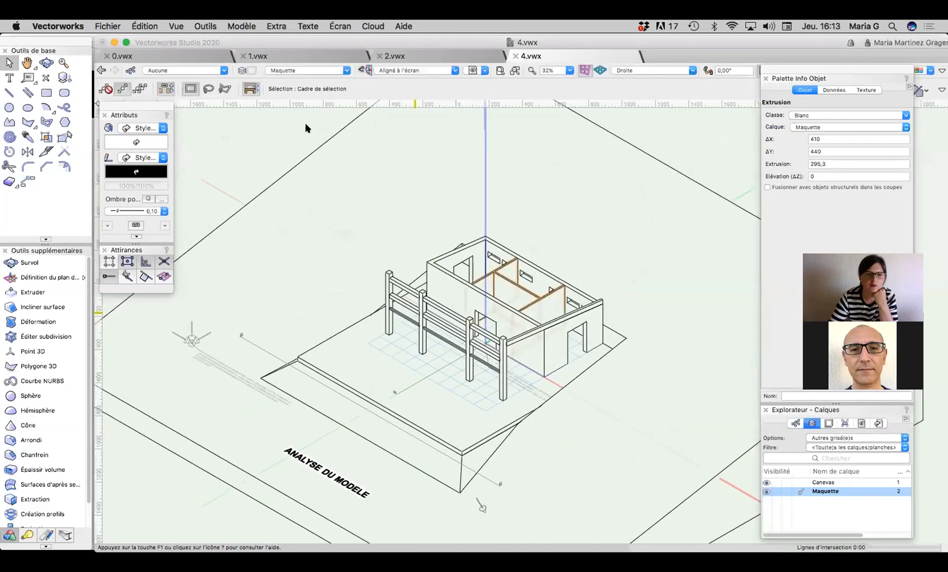
Step: Render the model in OpenGL and show the whole terrain with the building
click(144, 30)
mouse_move(175, 26)
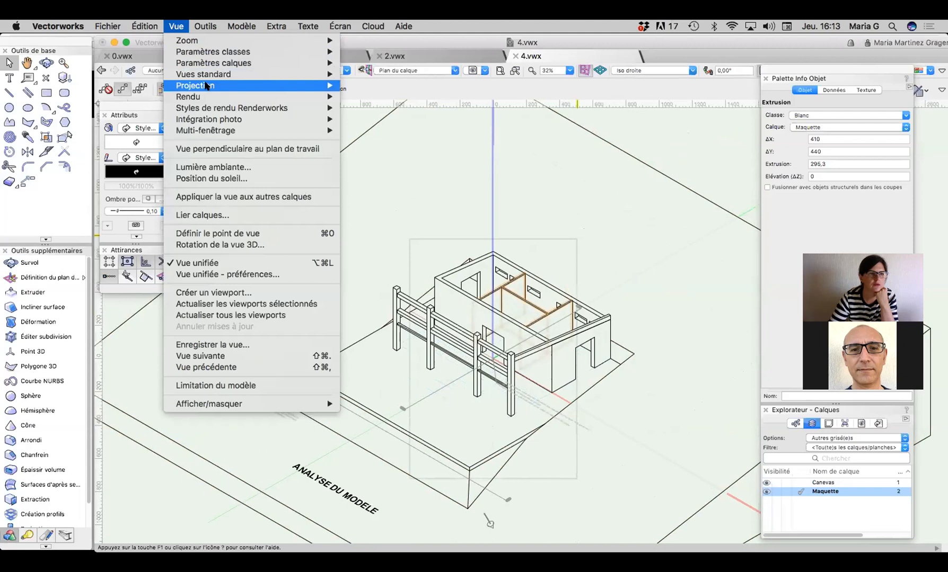
mouse_move(209, 86)
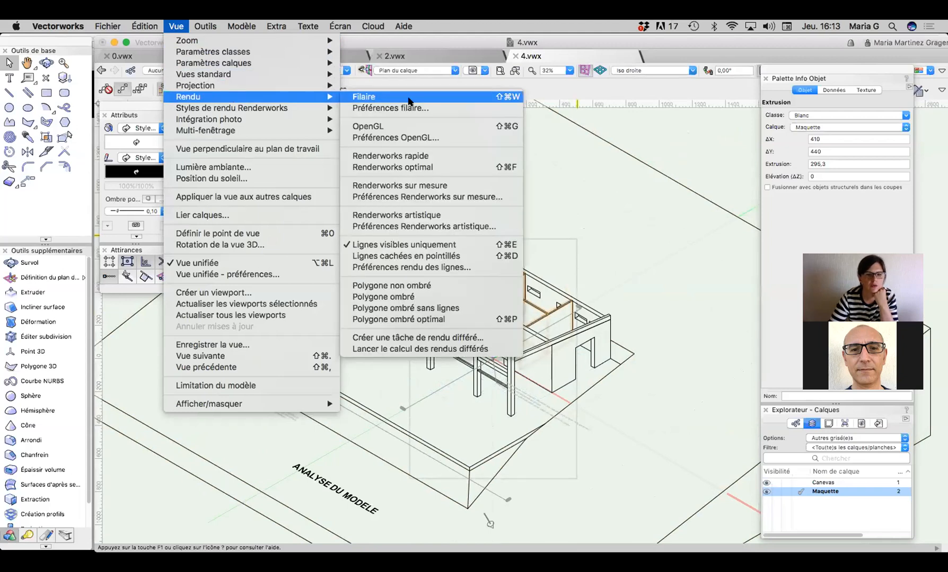
click(414, 127)
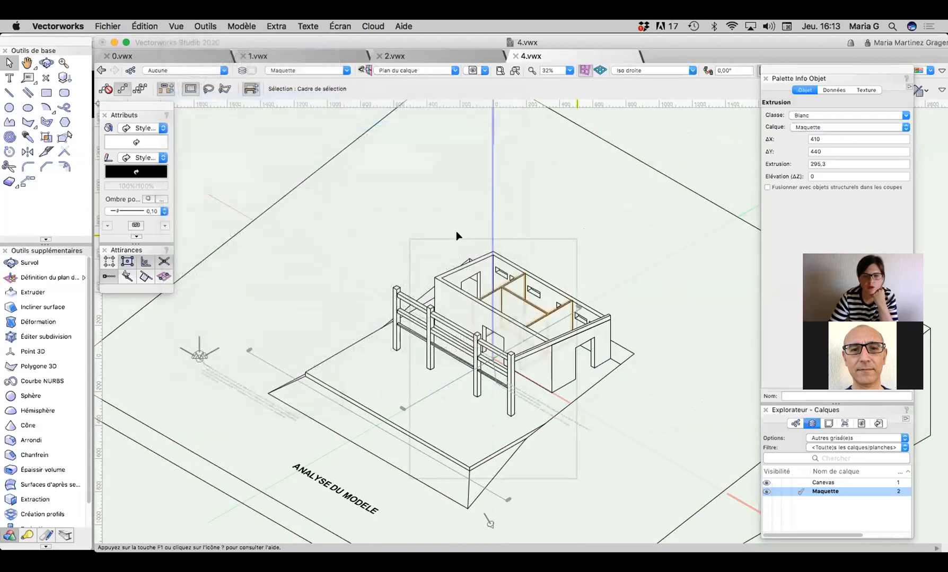
scroll(474, 317, down, 3)
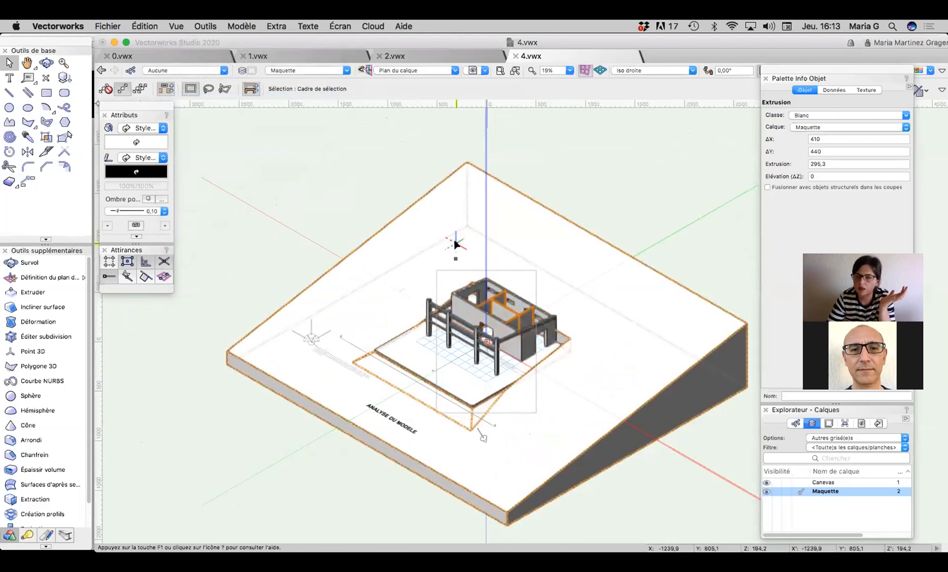
Step: Reopen the 01 Coupe BB presentation sheet
click(829, 423)
click(769, 483)
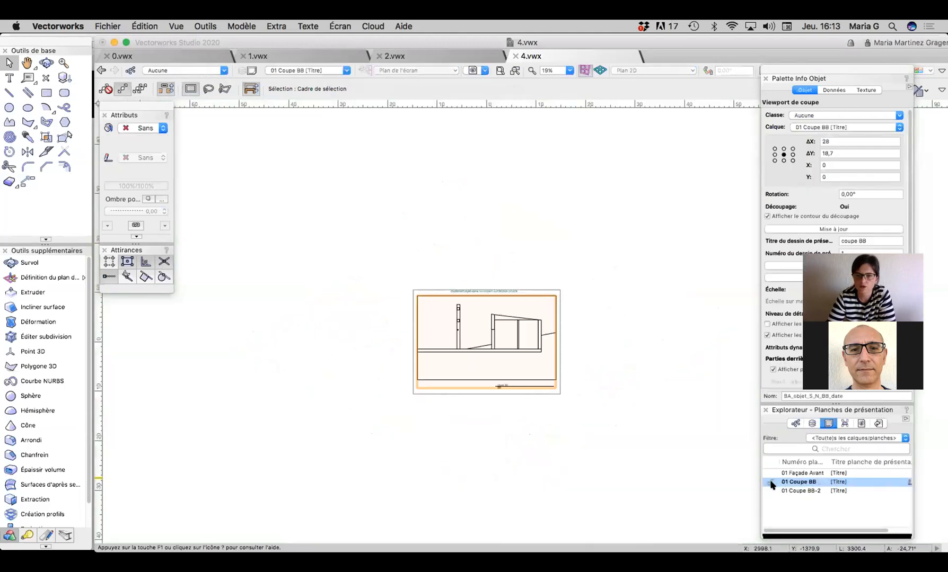
Step: Open the 01 Façade Avant presentation sheet and update its section viewport
click(769, 488)
click(769, 473)
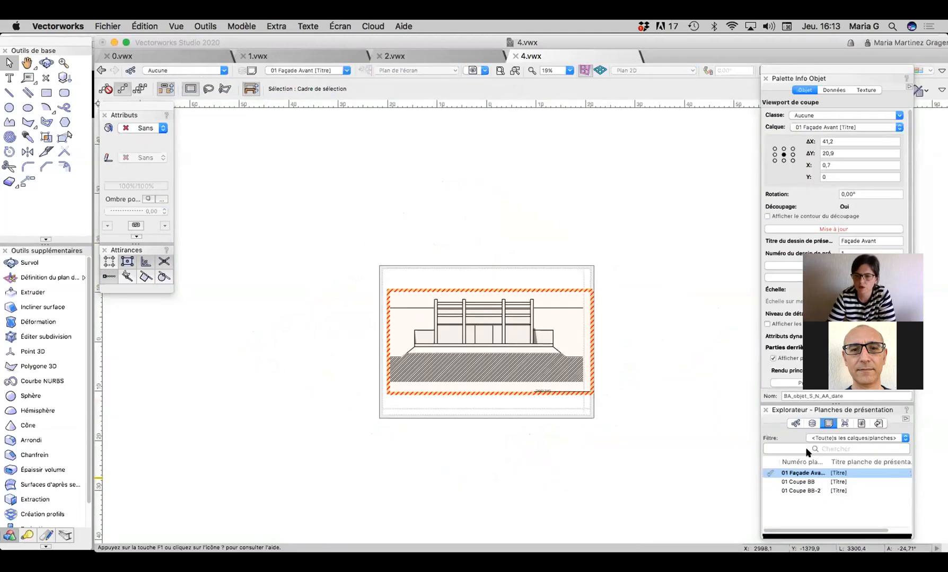
click(812, 424)
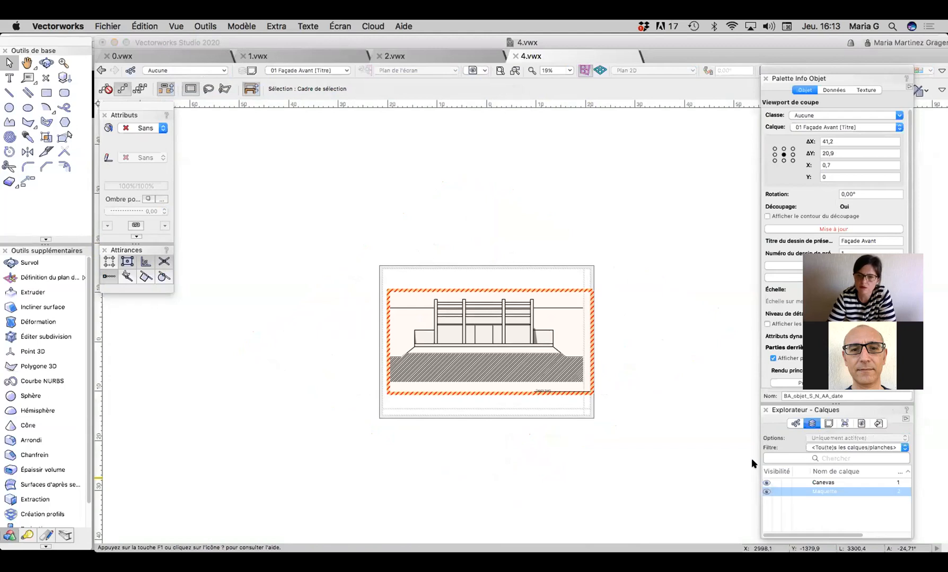
click(589, 384)
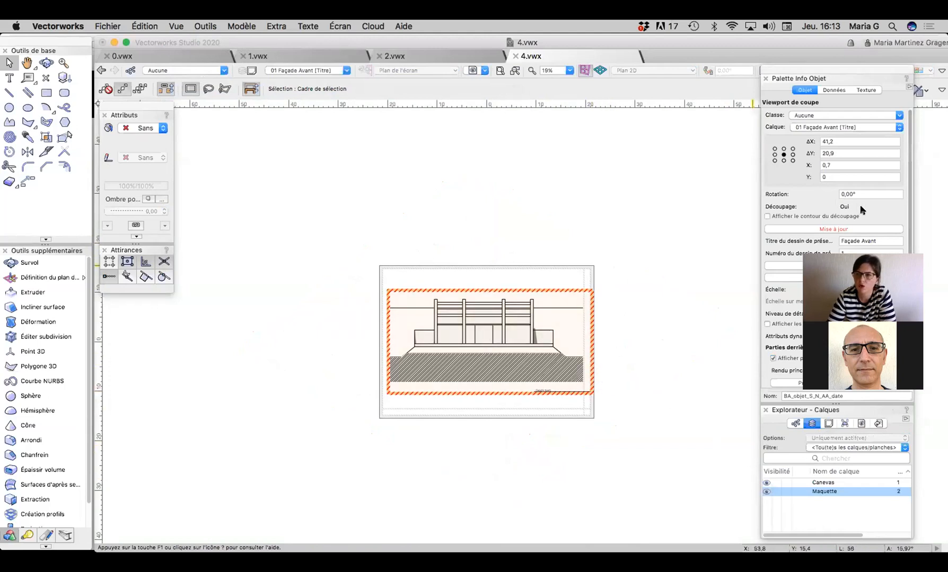
click(848, 229)
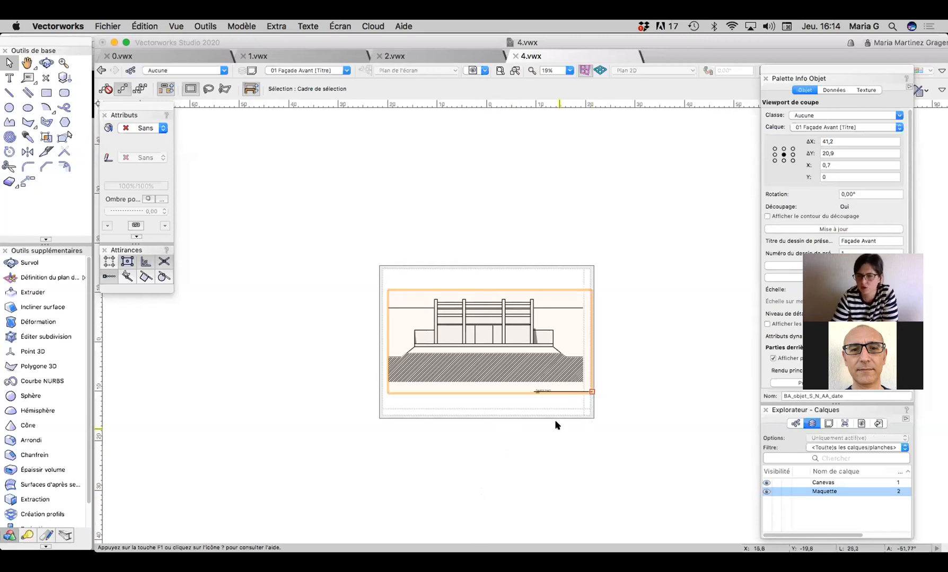
Step: Switch to 1.vwx and draw a circle of about 57.4 radius on the layer plane, in the empty area beside the house volume
click(295, 55)
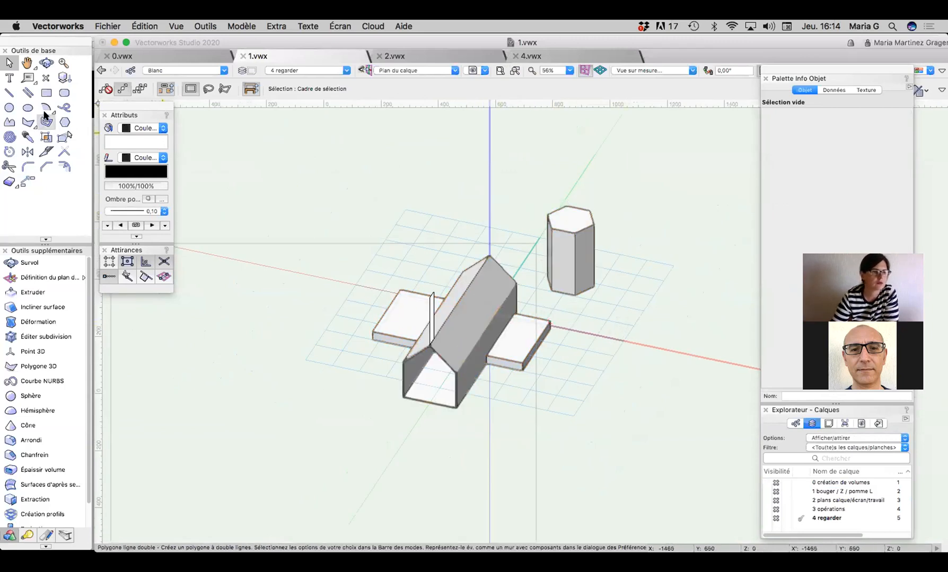
drag(644, 183, 344, 431)
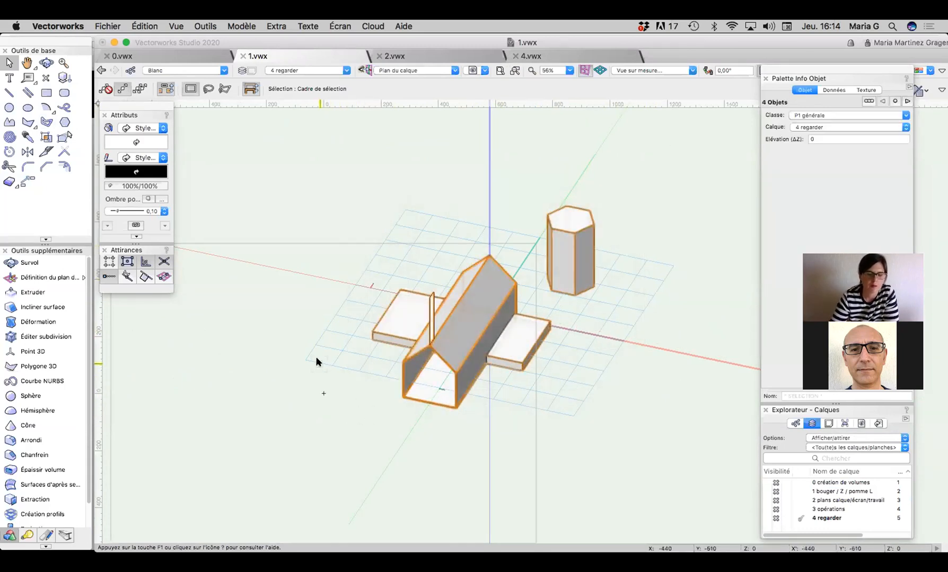
middle_drag(304, 331, 400, 342)
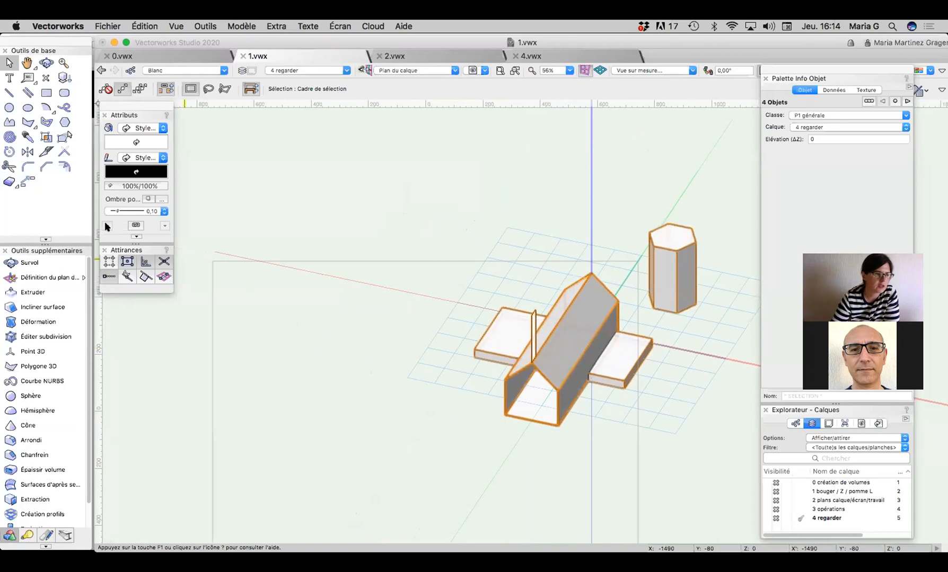
click(11, 109)
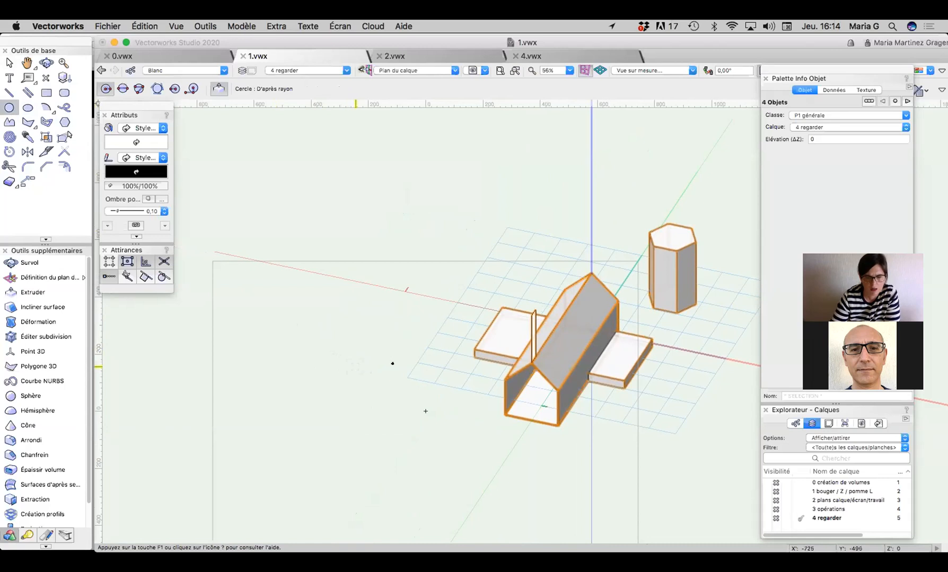
click(345, 368)
click(350, 377)
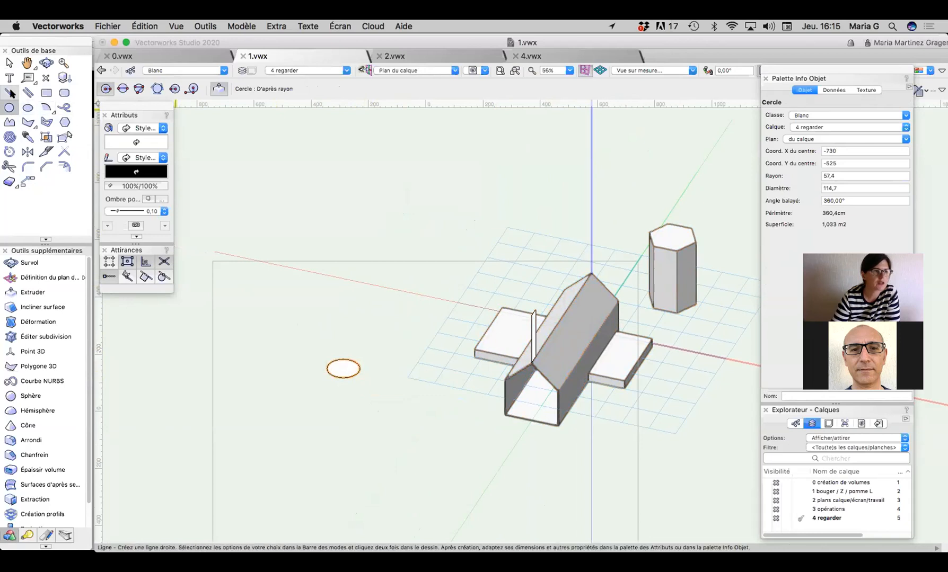
Step: Draw an open zigzag polygon of three segments starting at the circle's centre
click(28, 122)
click(344, 369)
click(407, 338)
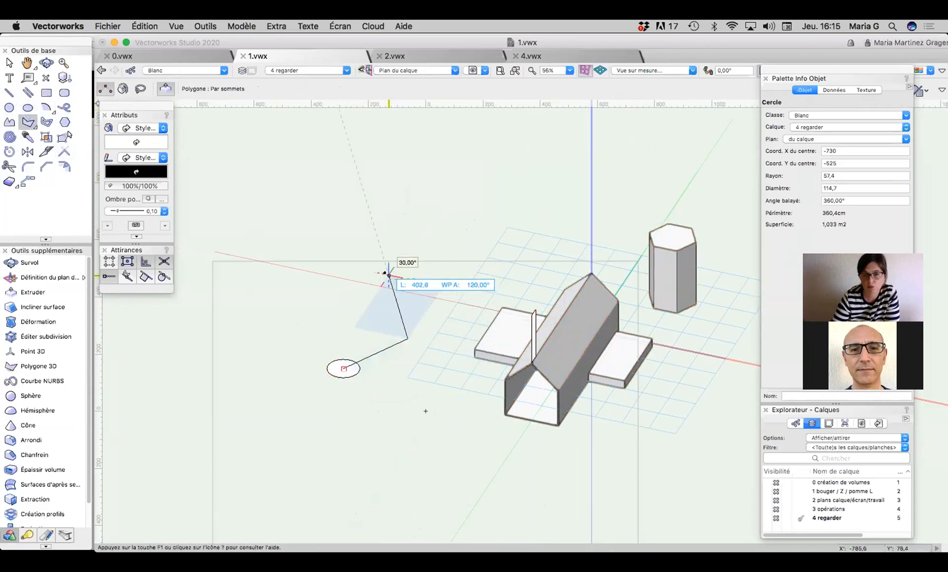
click(389, 274)
double_click(462, 240)
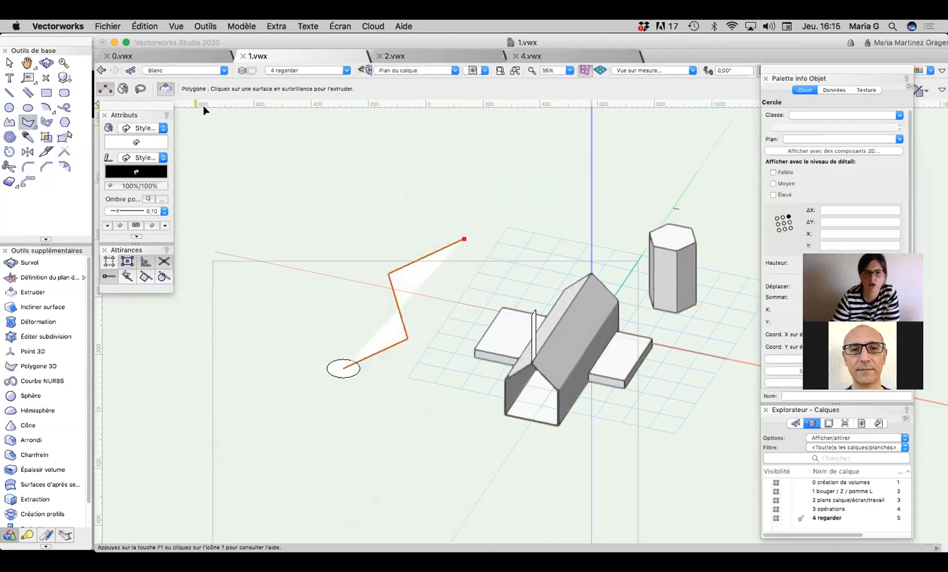
Step: Rotate the zigzag polygon 90° in the front view and return to the right isometric view
click(8, 63)
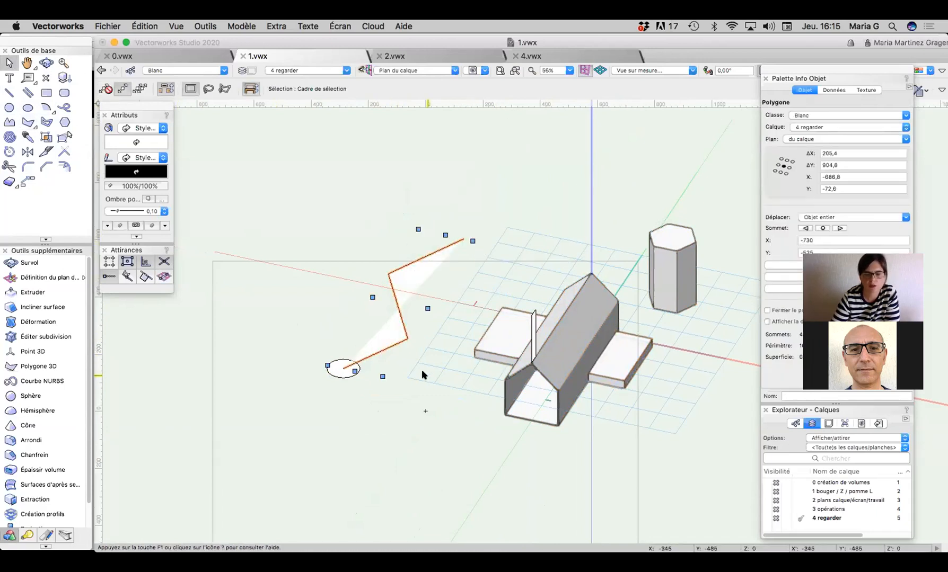
click(353, 375)
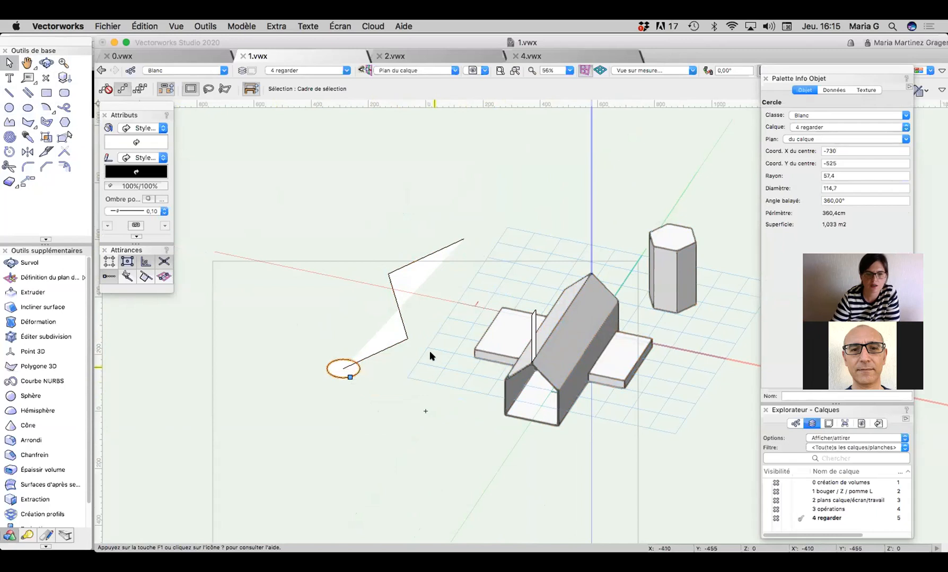
click(403, 340)
click(652, 69)
click(651, 82)
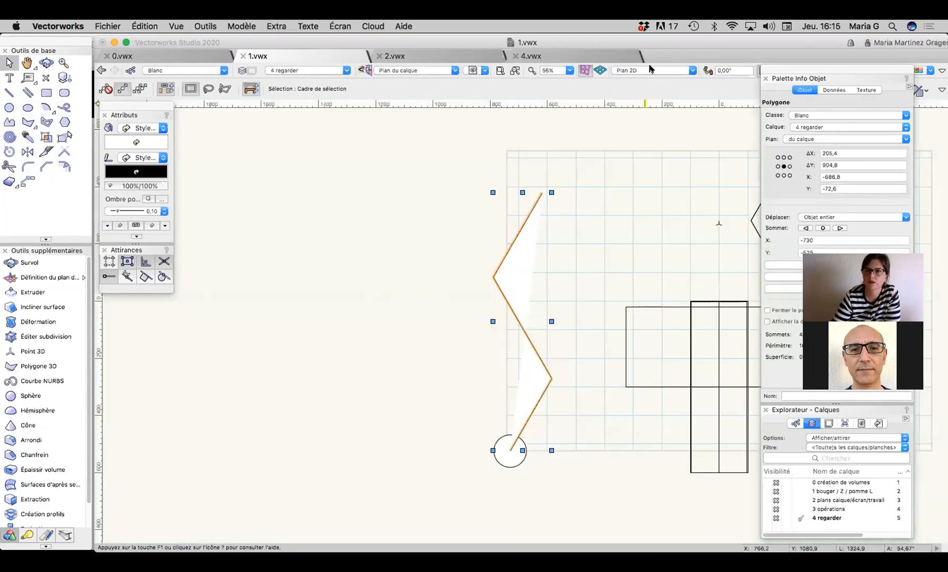
click(651, 70)
click(652, 98)
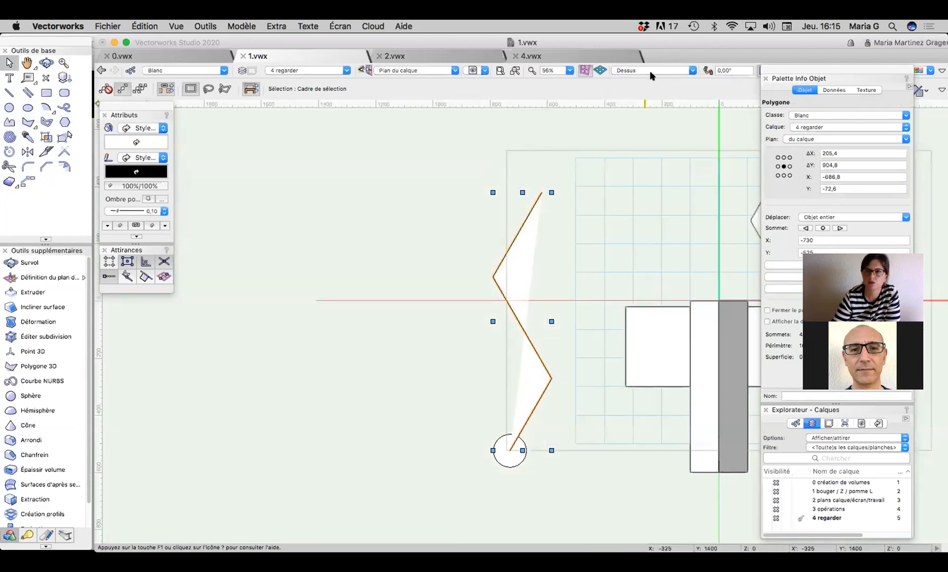
click(651, 71)
click(651, 109)
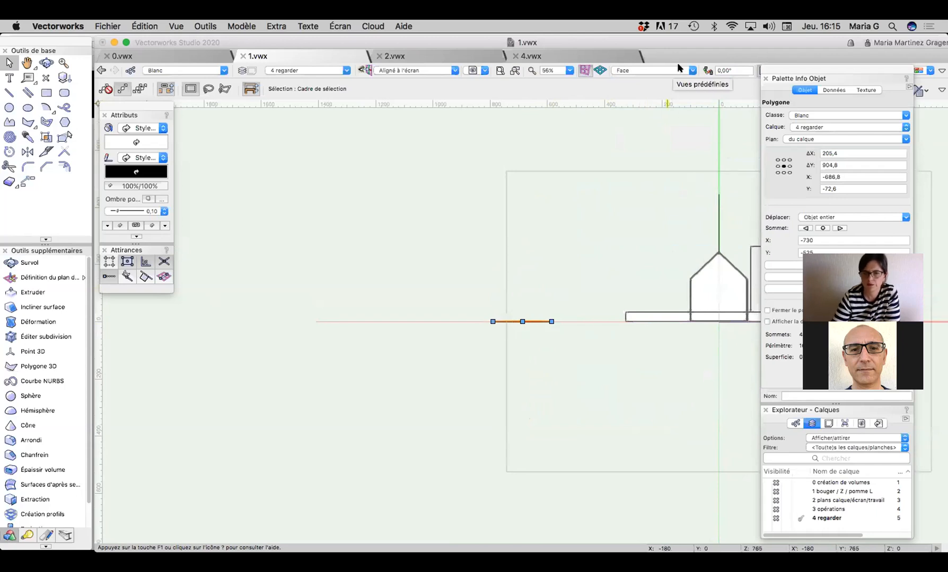
key(super+l)
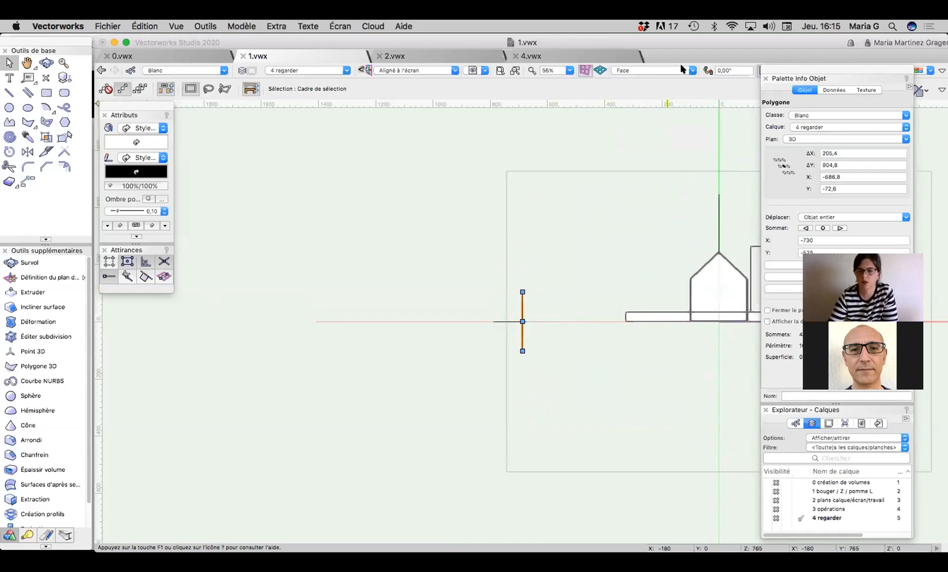
key(3)
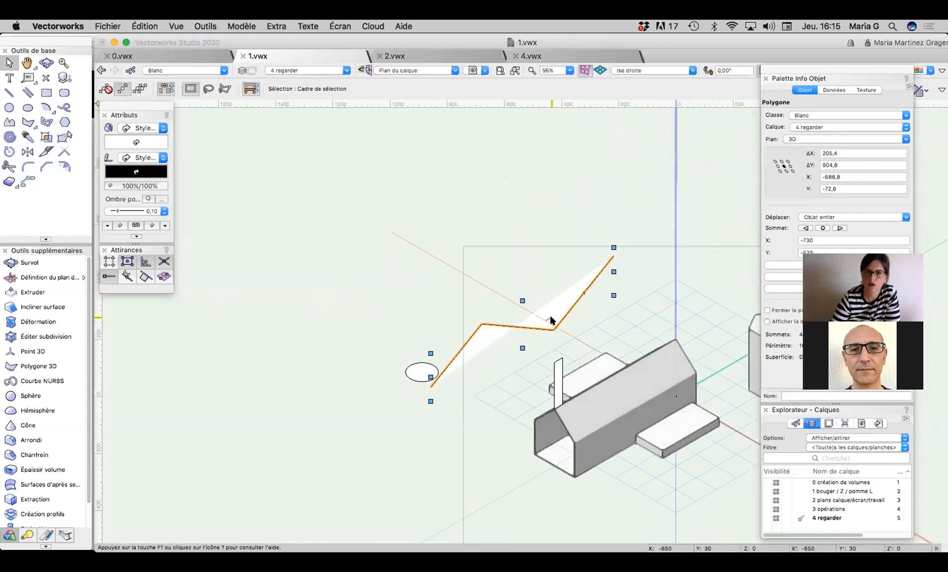
click(418, 370)
click(422, 280)
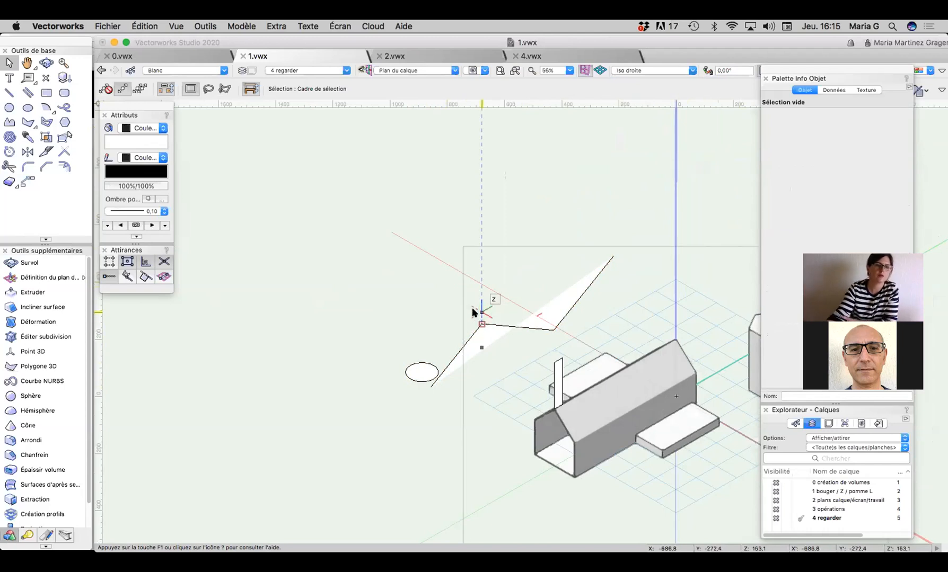
click(241, 27)
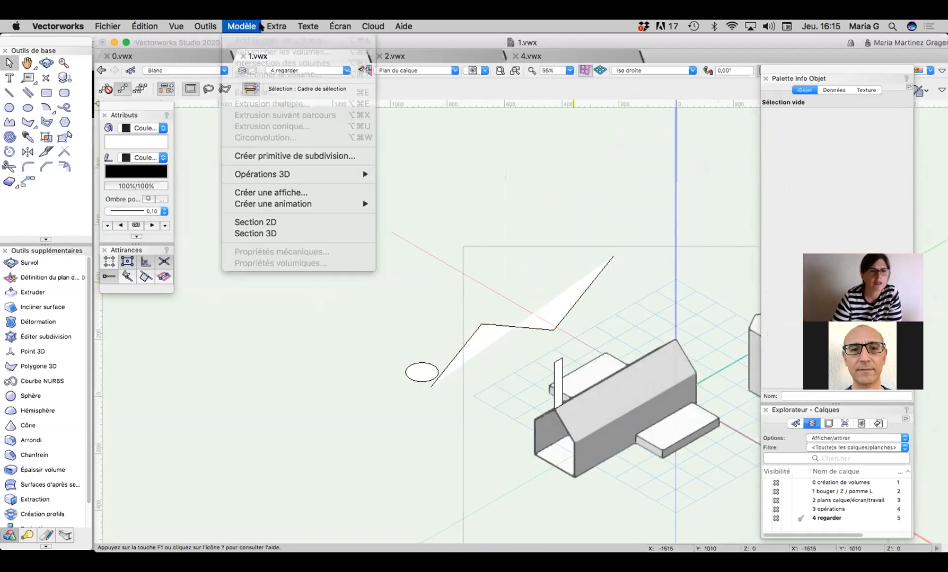
click(335, 117)
click(457, 356)
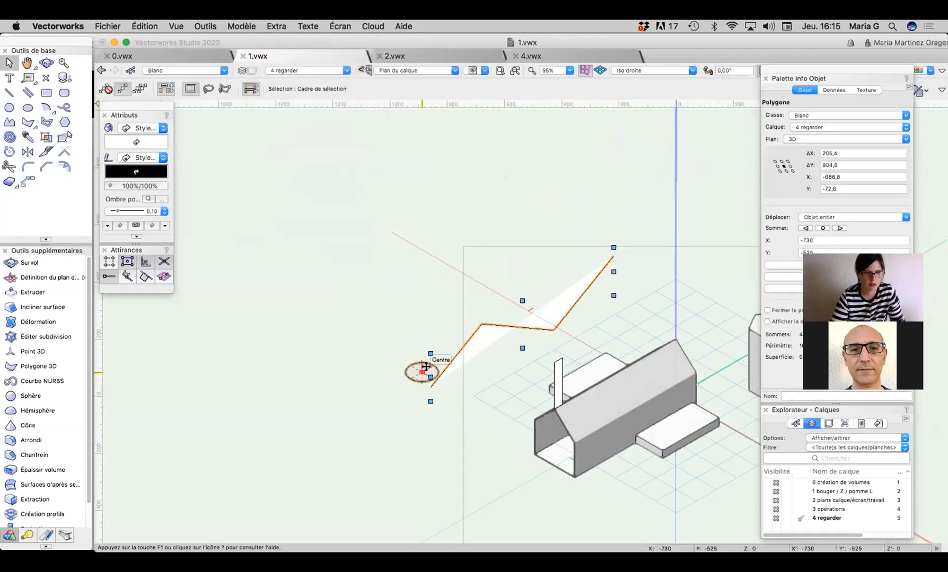
click(424, 372)
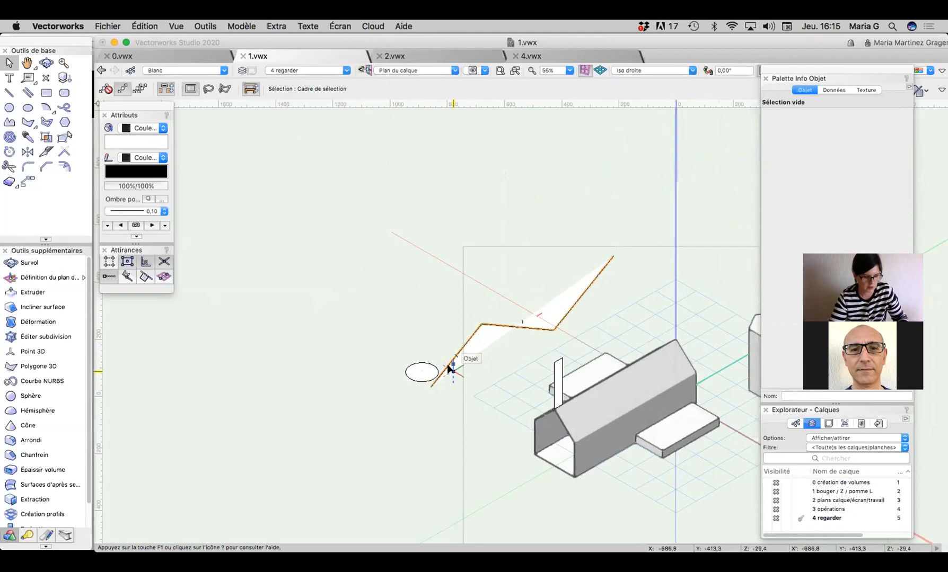
Step: Extrude the circle along the zigzag polygon as the path, with the profile plane locked
click(458, 357)
shift+click(425, 372)
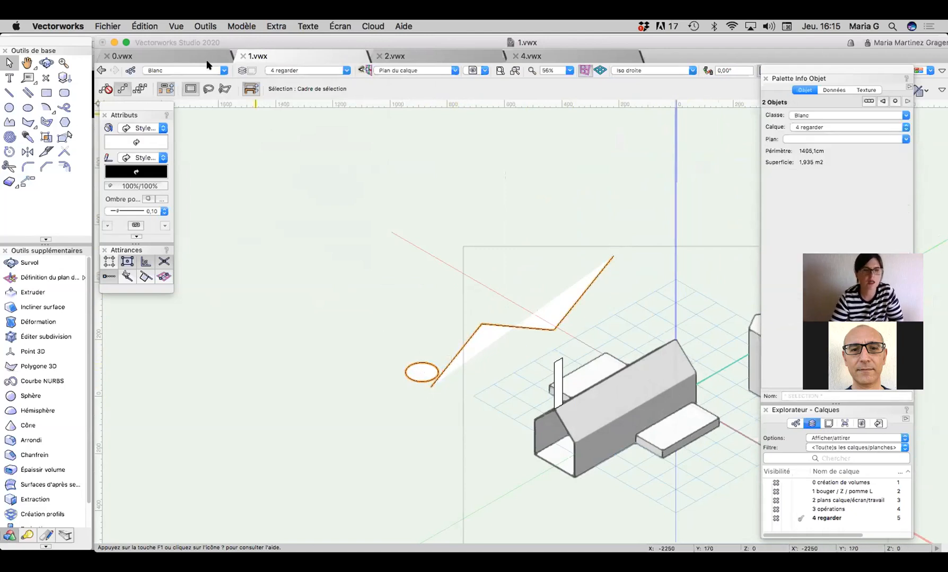
click(204, 25)
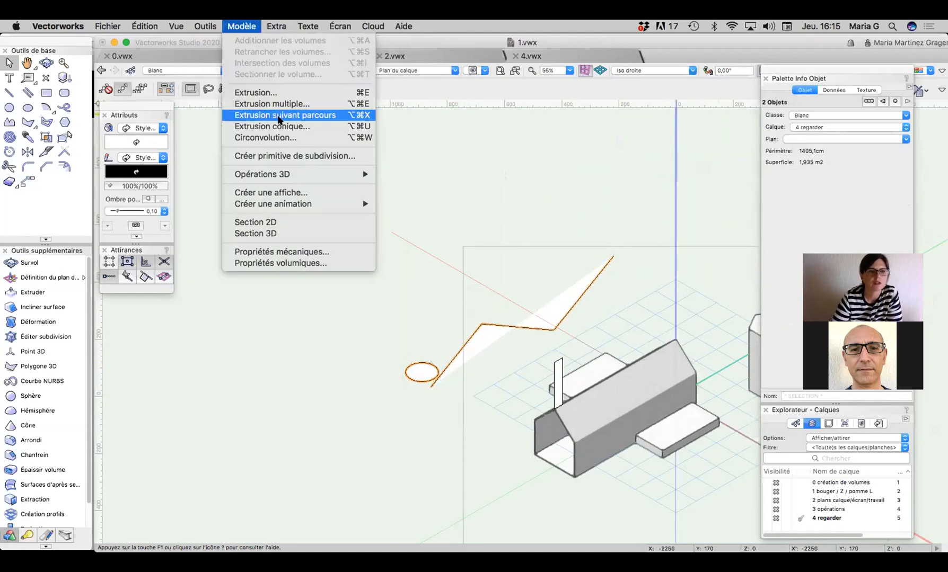
click(279, 115)
drag(452, 119, 355, 124)
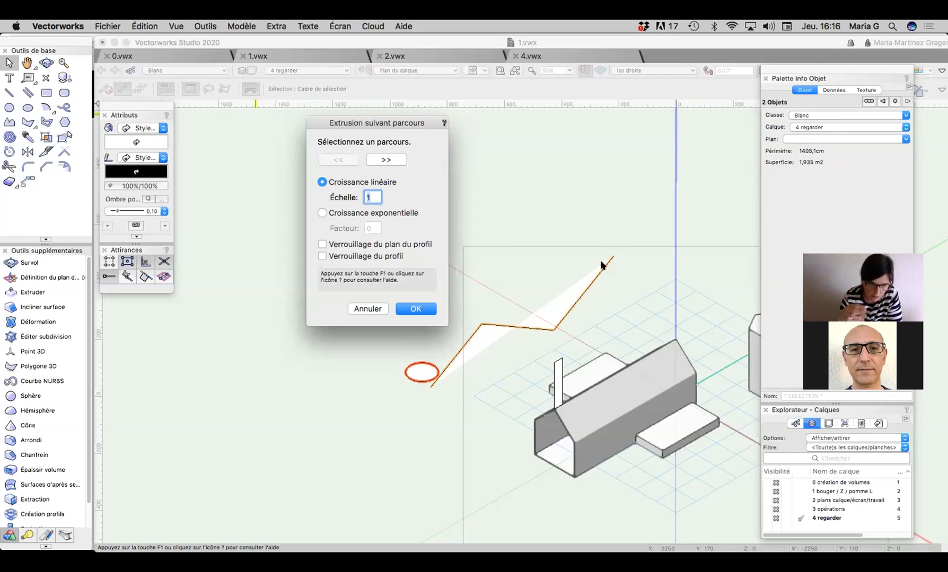
click(385, 160)
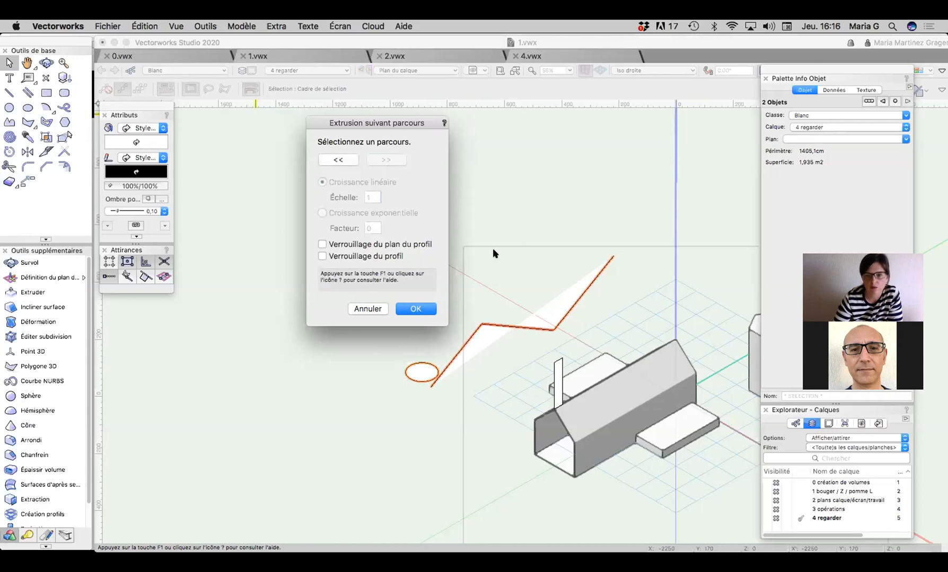
click(338, 160)
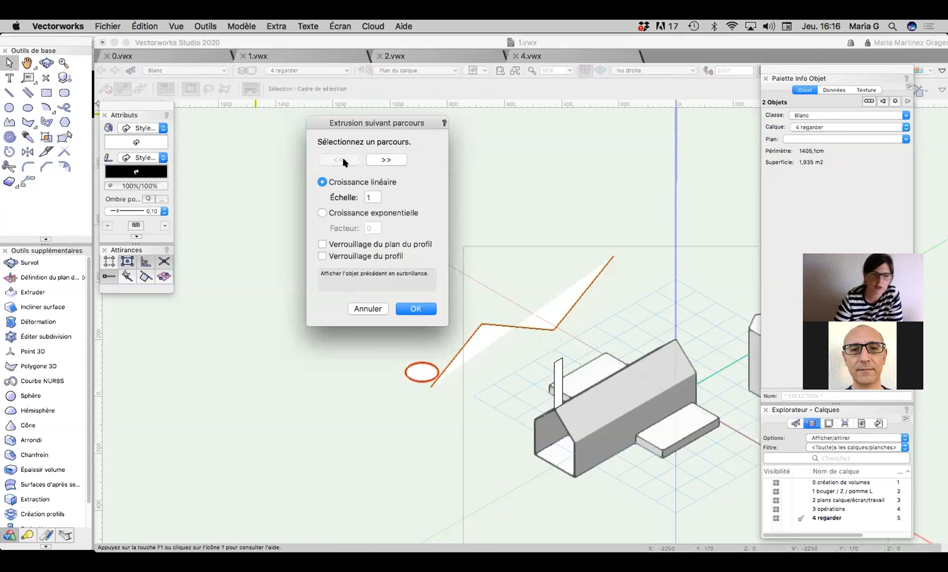
click(377, 160)
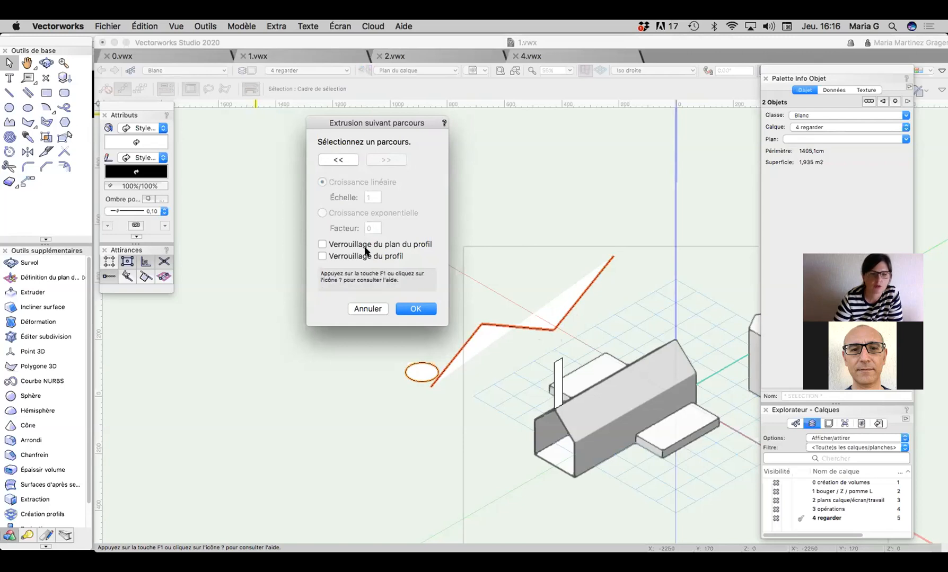
click(322, 245)
click(410, 308)
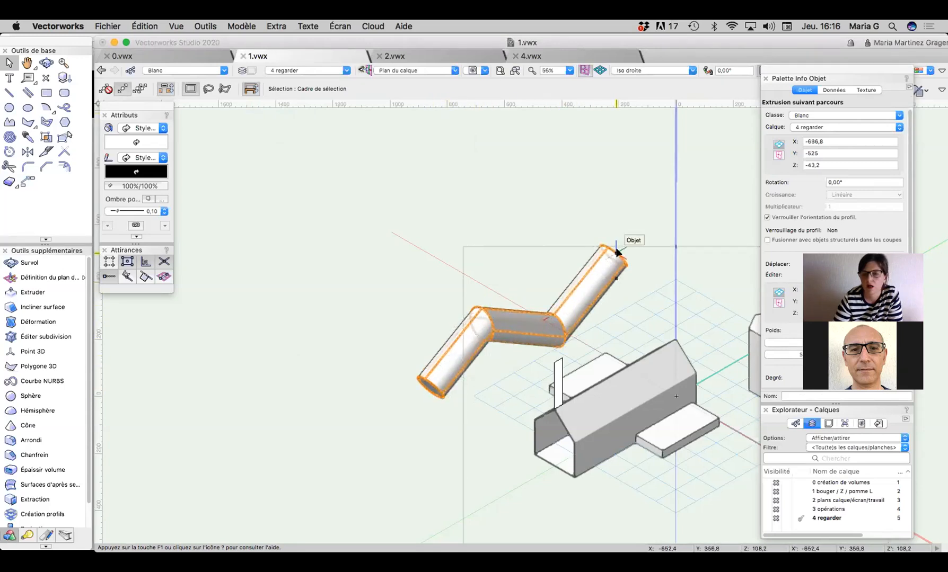
Step: Open the section of the zigzag path extrusion for editing, with the object info palette moved clear of it
drag(788, 78, 235, 47)
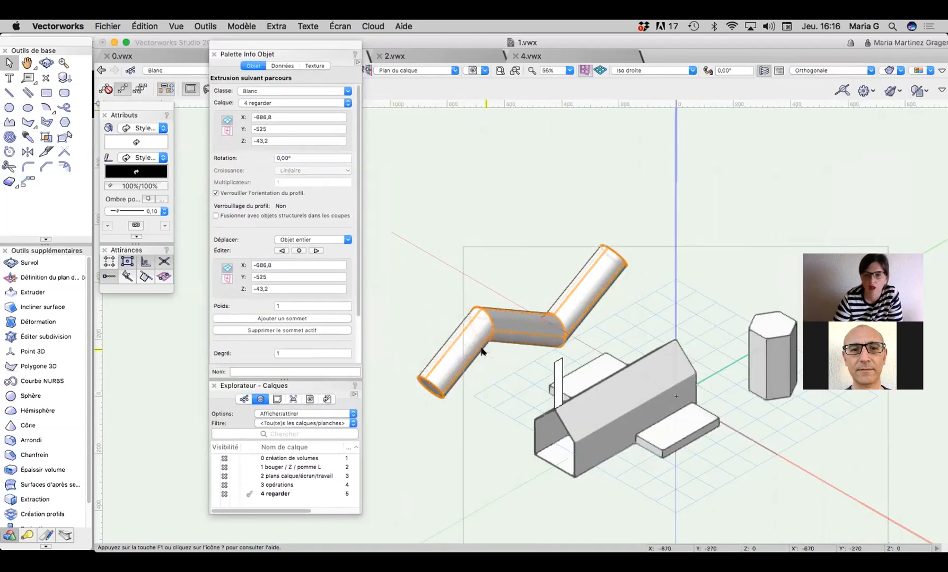
click(469, 388)
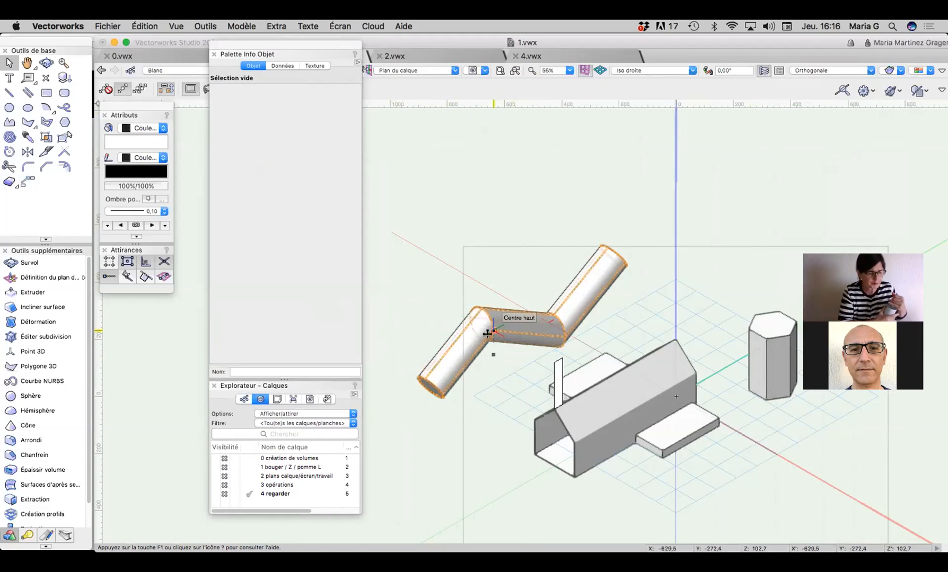
double_click(484, 334)
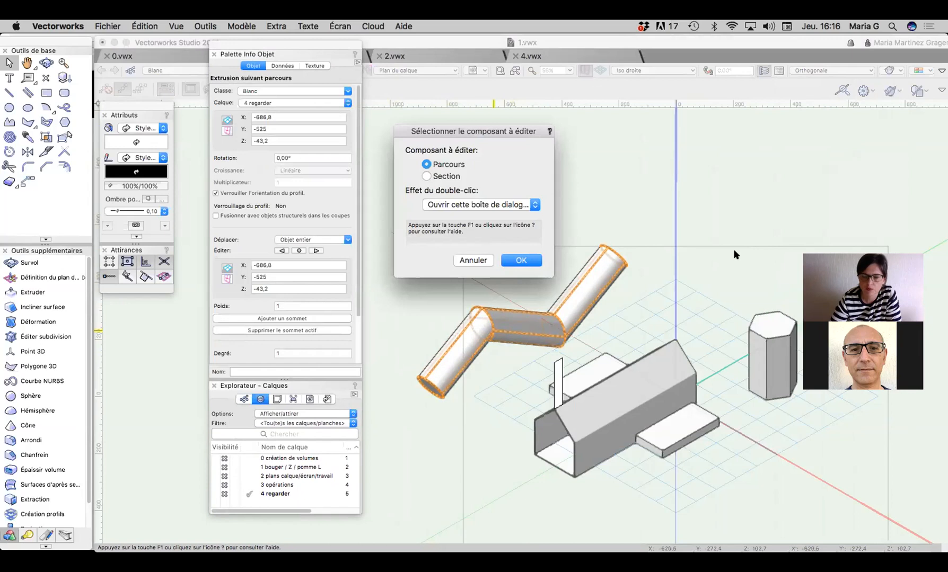
click(445, 177)
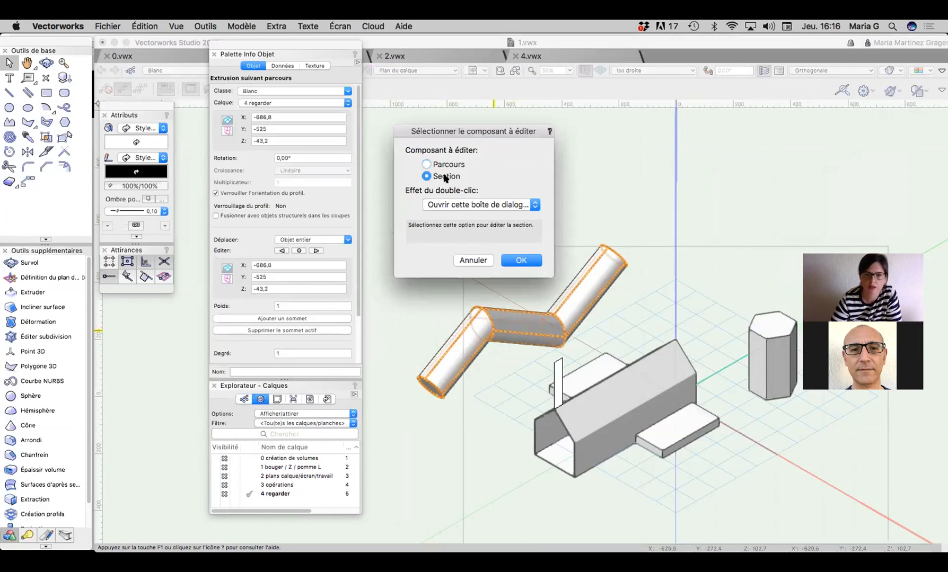
click(522, 259)
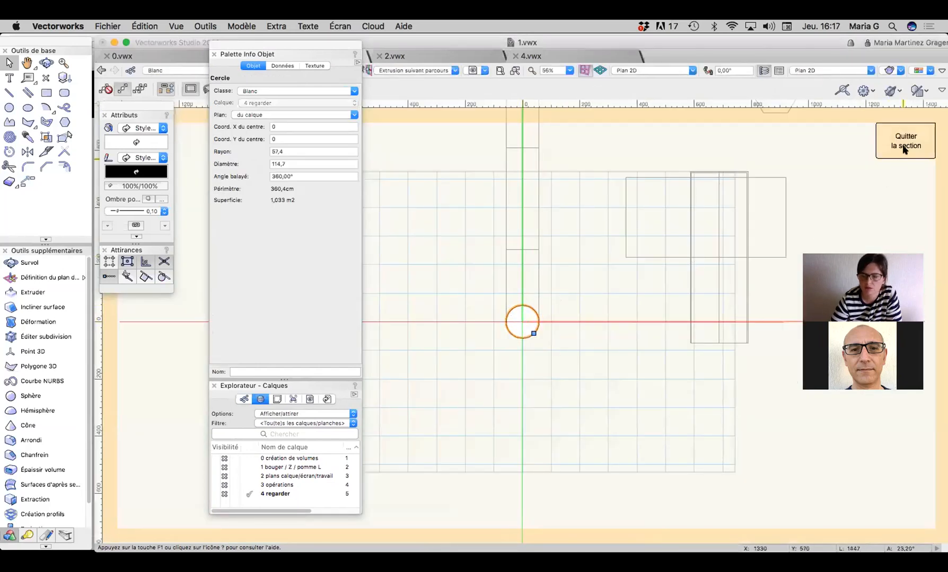
Step: Draw a closed five-sided polygon about 194 by 159 around the circle, starting at the circle's upper quadrant point
click(27, 109)
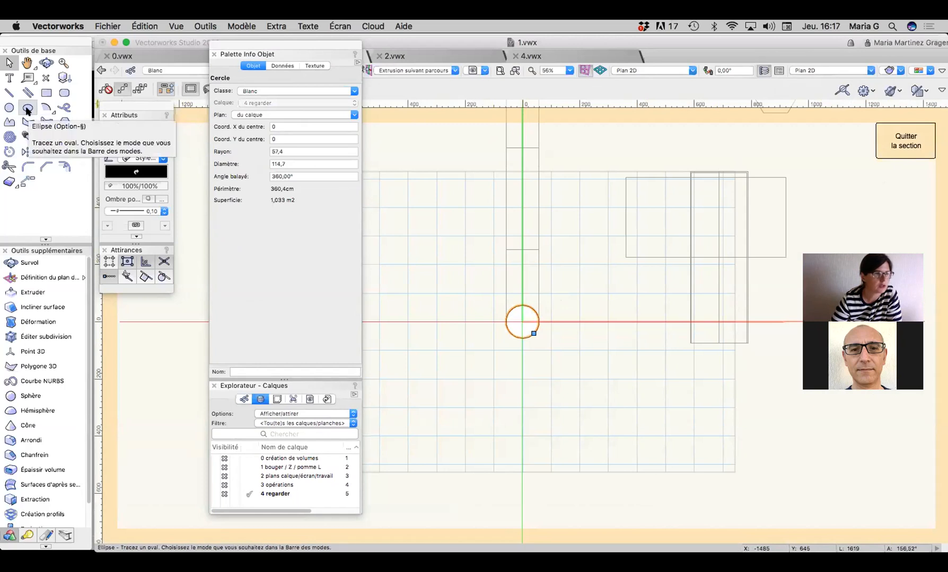
click(27, 122)
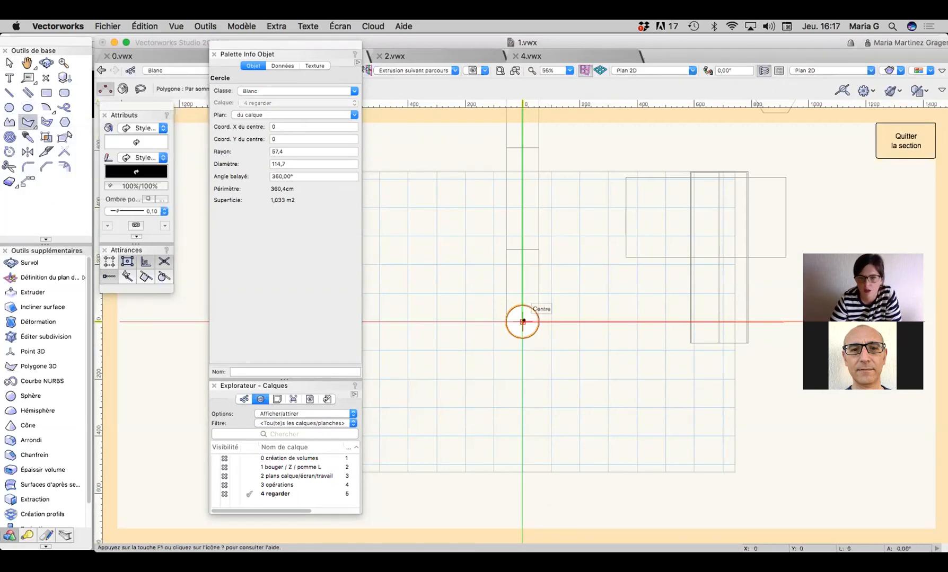
click(522, 305)
click(494, 322)
click(500, 334)
click(548, 348)
click(549, 304)
click(522, 306)
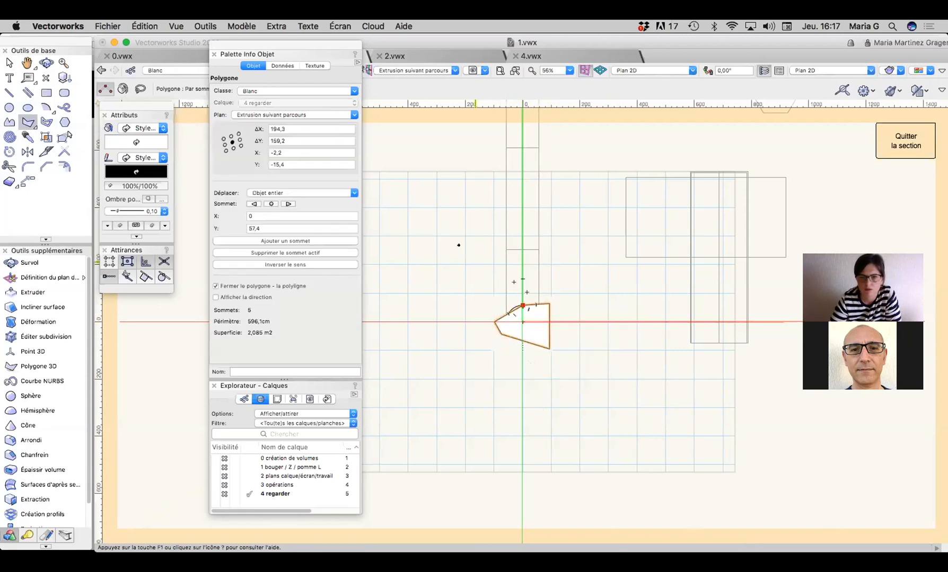
Step: Send the polygon behind the circle, delete the circle and exit the section
key(x)
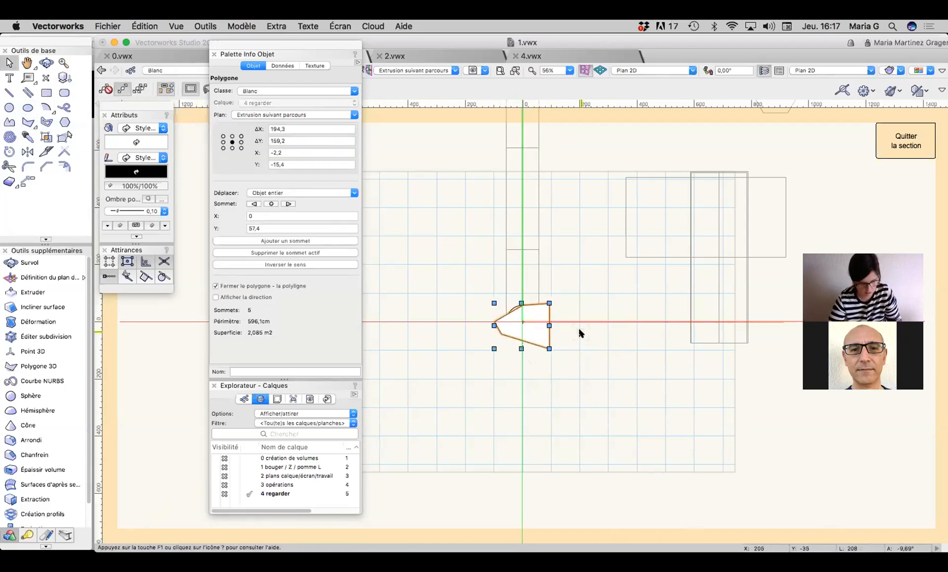
key(super+b)
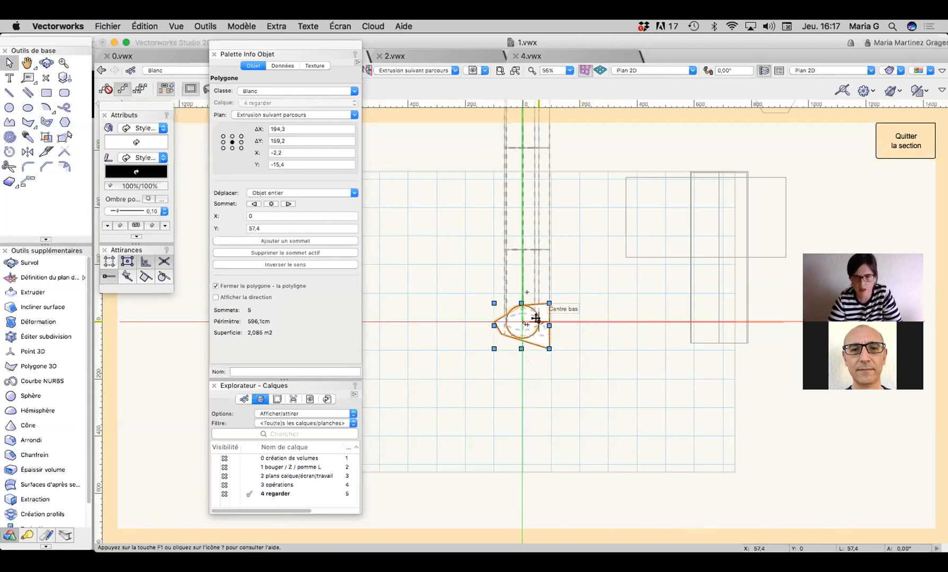
click(539, 311)
key(Delete)
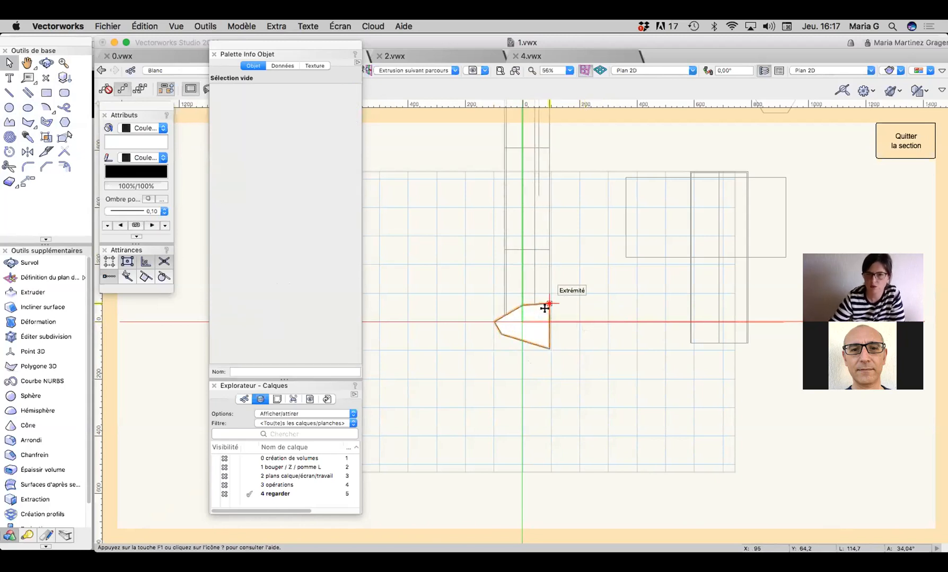
click(887, 146)
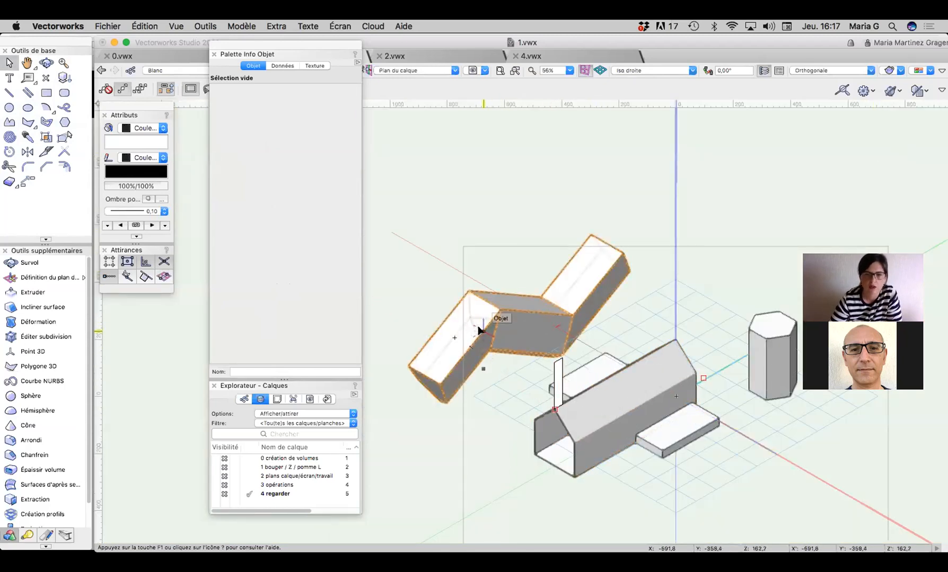
Step: Reopen the extrusion's section to view the polygon profile and return to the model
double_click(478, 329)
click(427, 176)
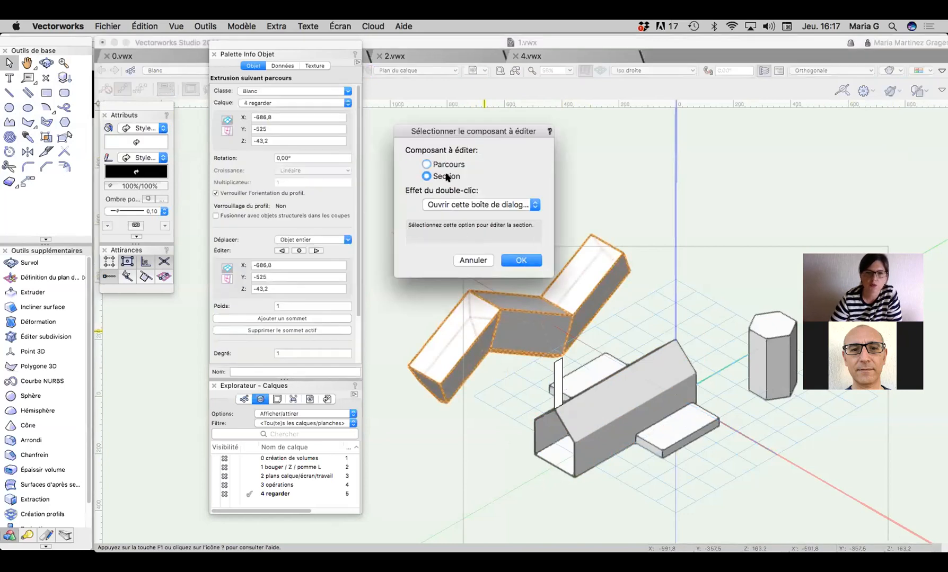
click(530, 260)
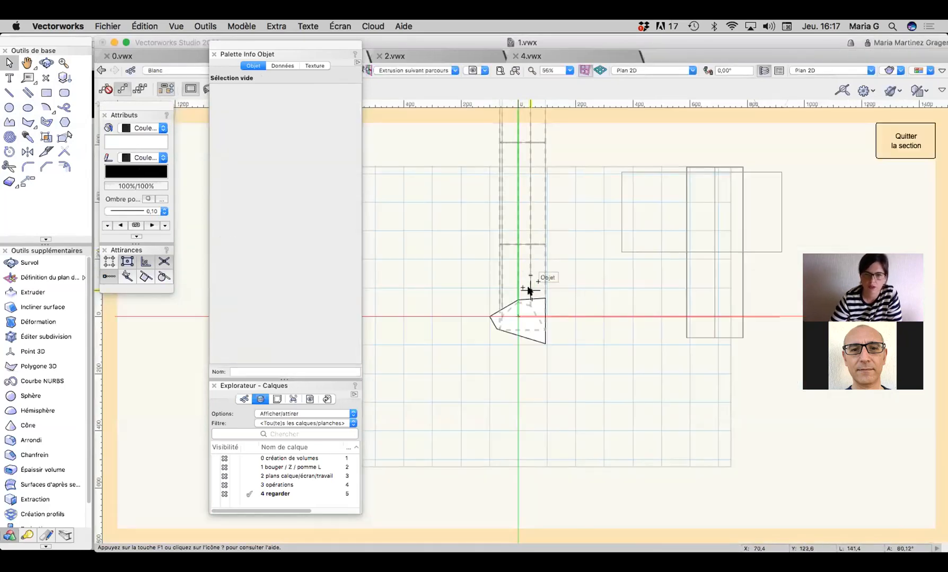
click(905, 140)
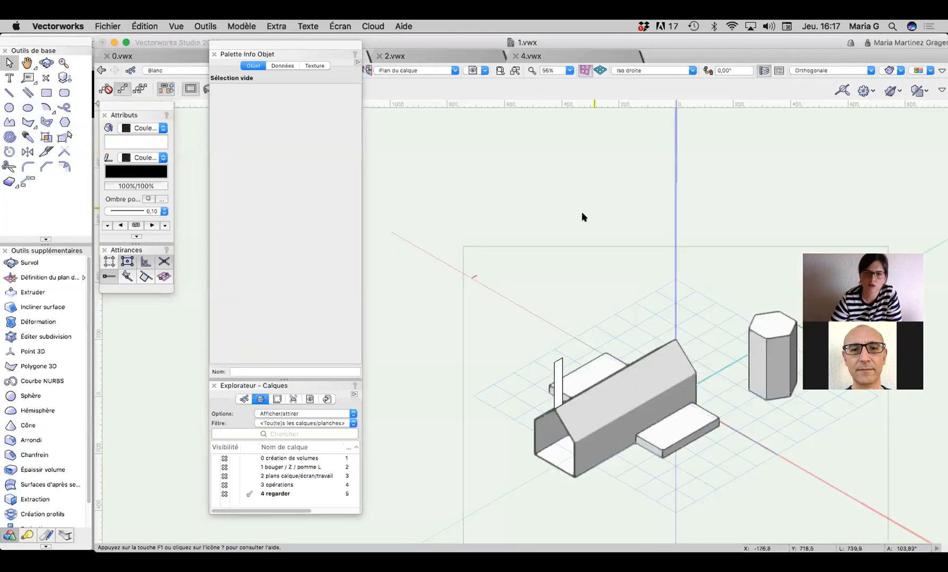
Step: Open the extrusion's path for editing and activate its second vertex with moves limited to the vertex only (Sommet uniquement)
double_click(561, 318)
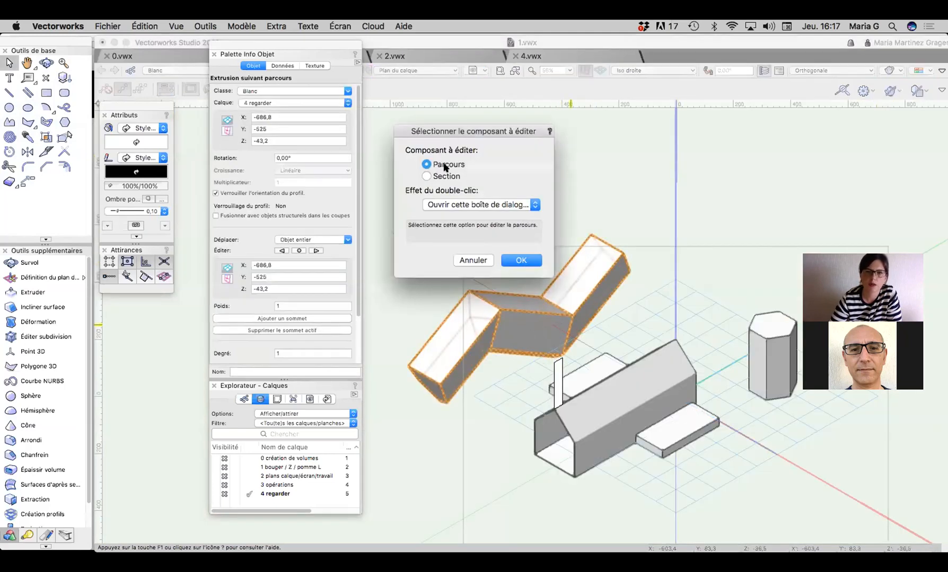
click(511, 258)
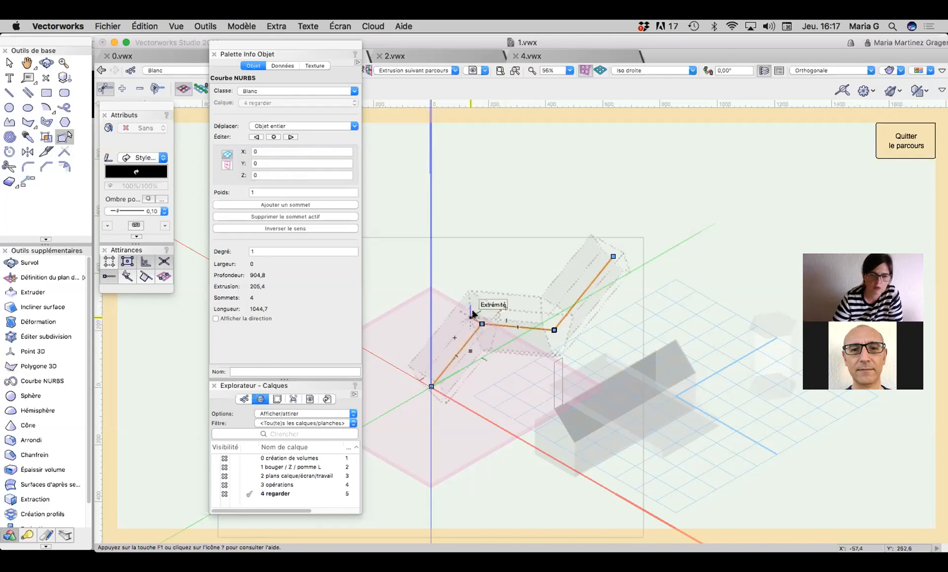
click(282, 127)
click(290, 140)
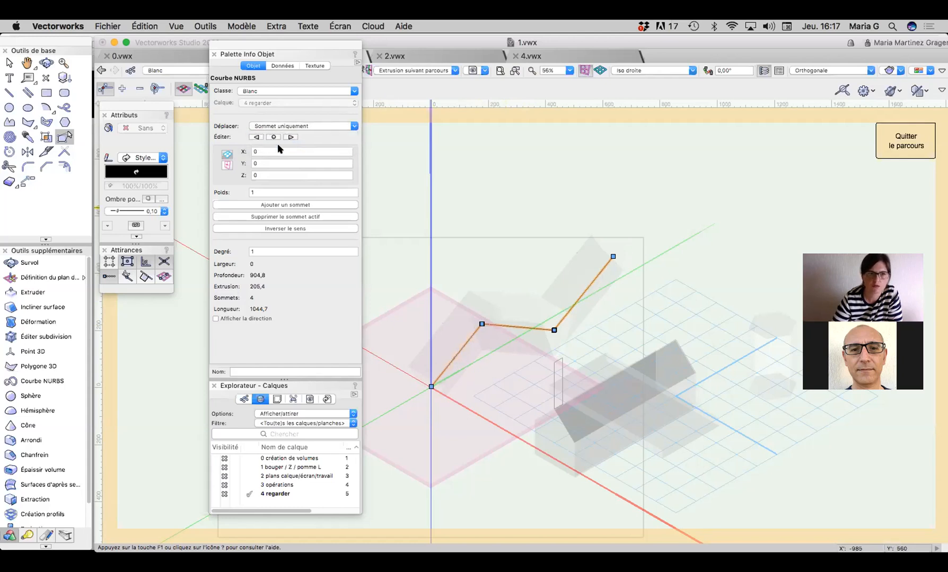
click(272, 137)
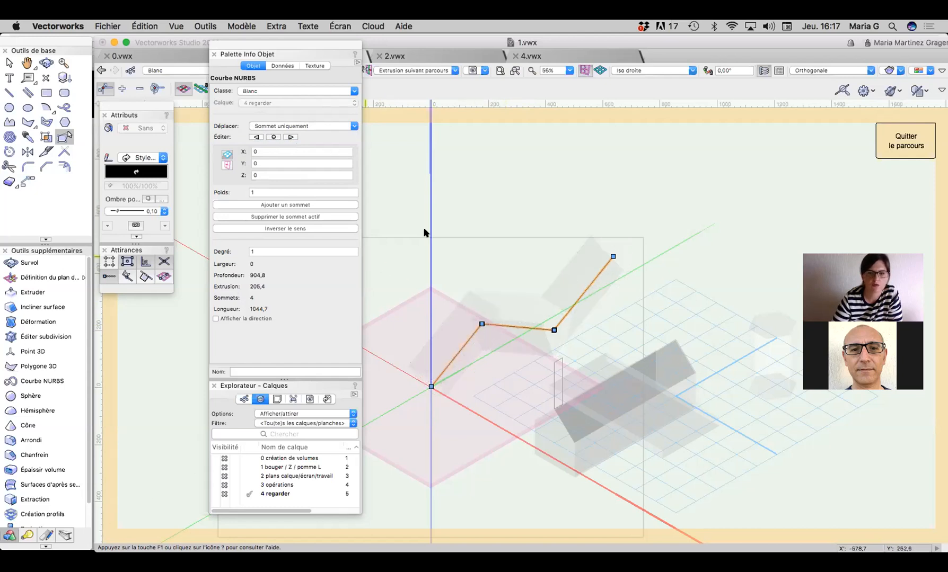
click(290, 138)
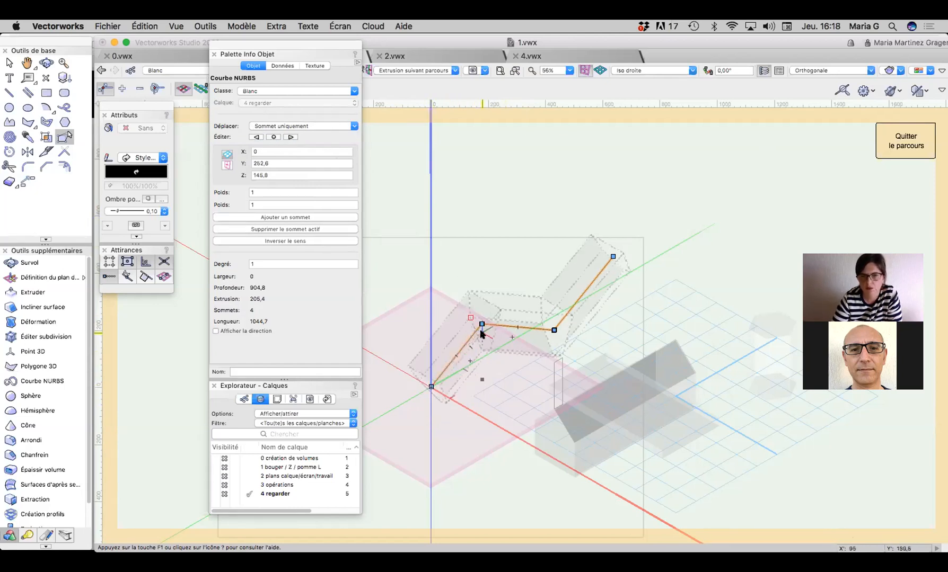
Step: Set the path's second vertex to Y 300 and Z 200
click(289, 161)
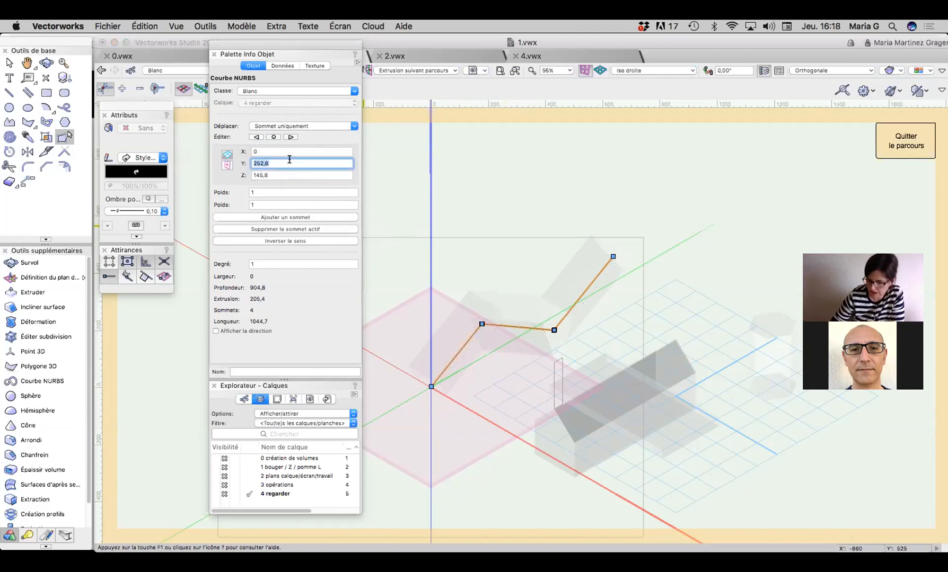
text(60)
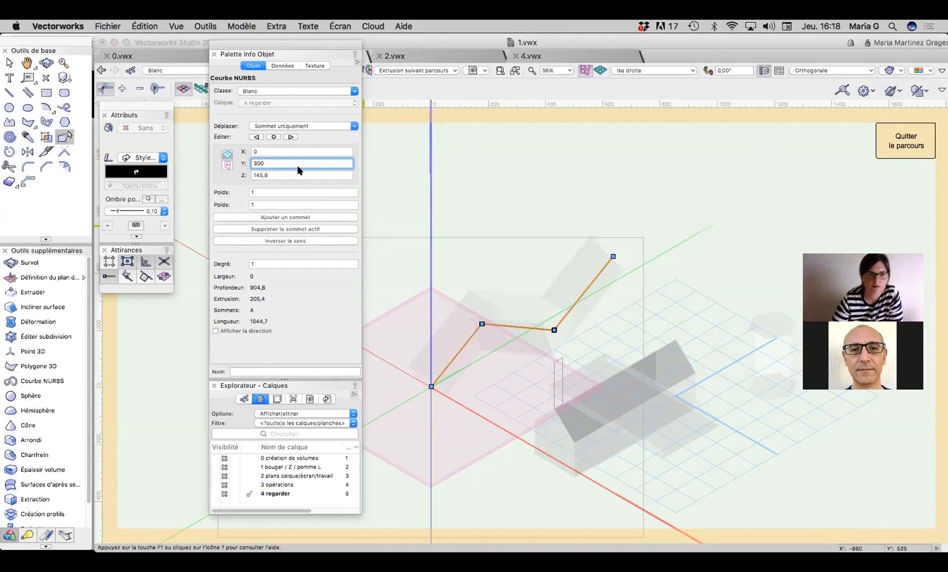
key(Return)
key(Tab)
text(200)
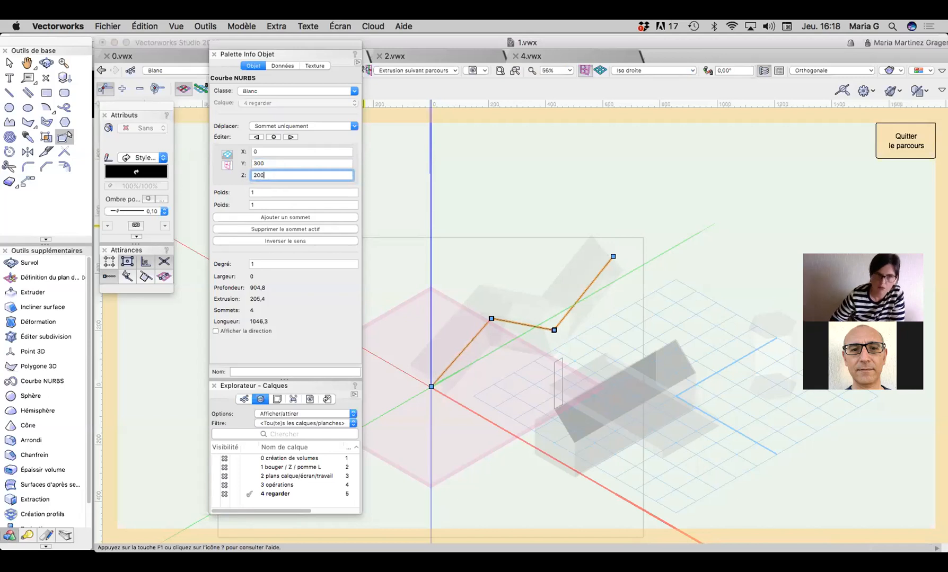
key(Return)
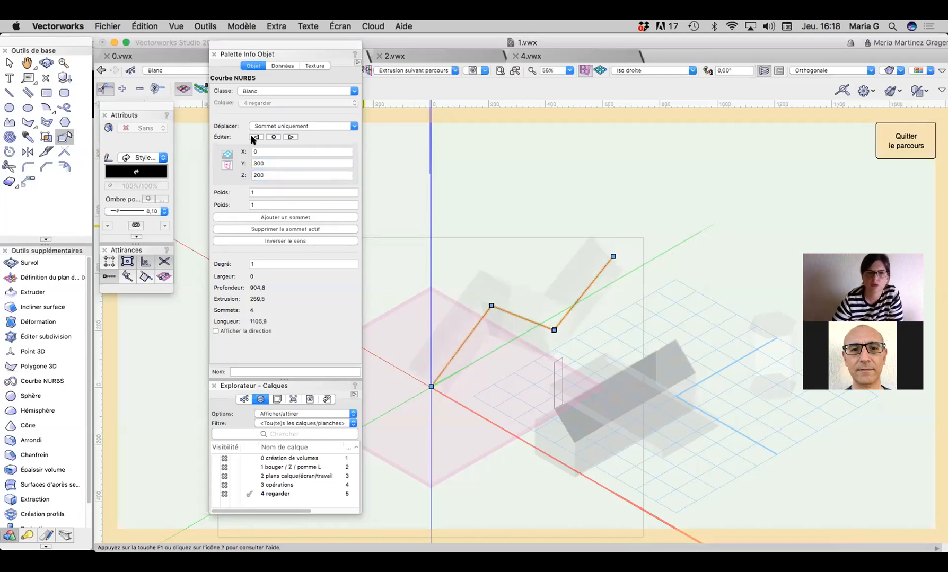
Step: Set the second vertex's Y to 400 and exit the path
click(264, 165)
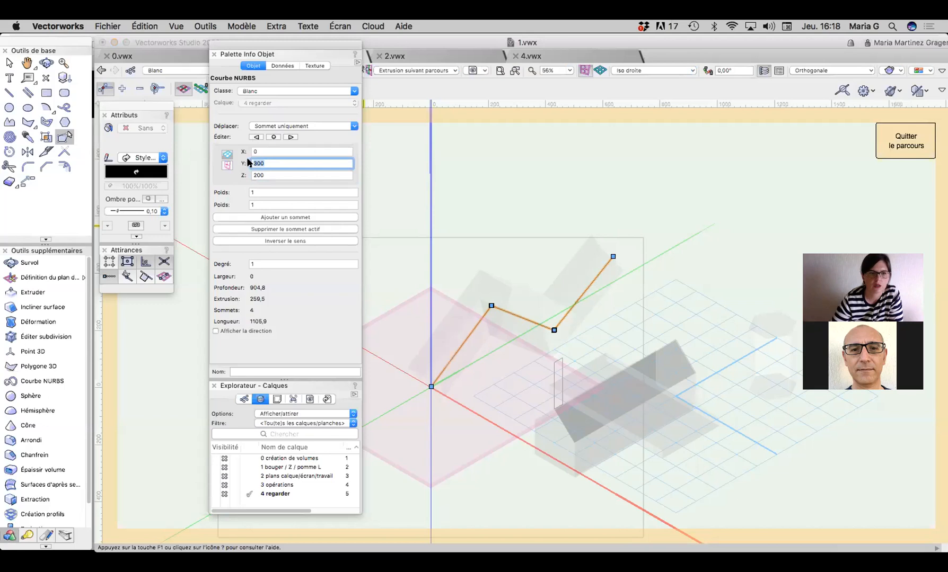
text(400)
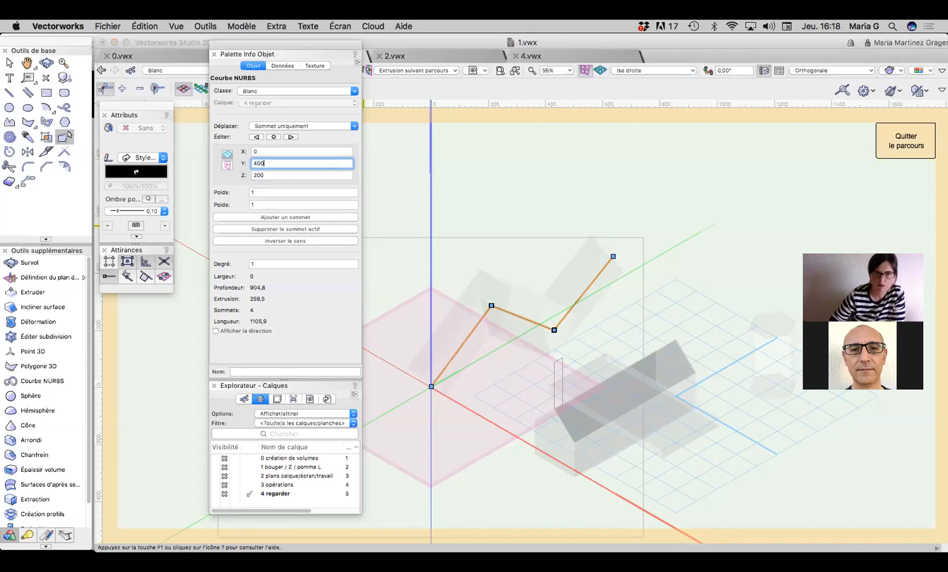
key(Return)
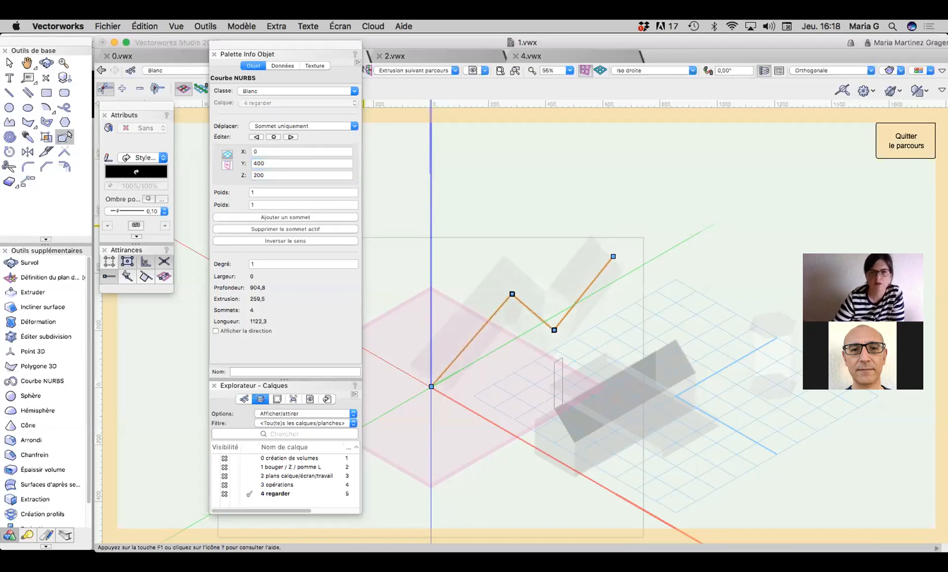
click(910, 135)
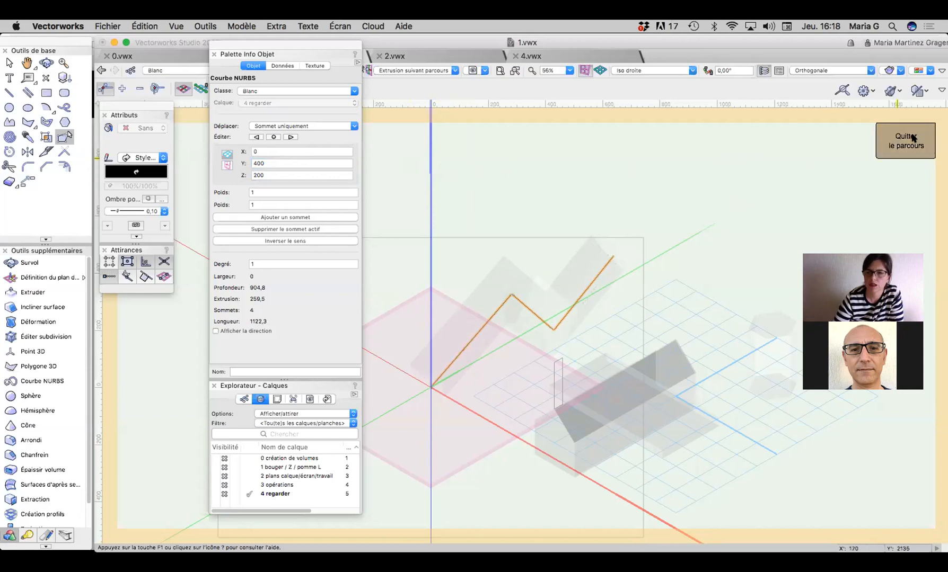
Step: Orbit to a lower viewpoint and examine the reshaped extrusion and its object properties
click(46, 63)
drag(423, 294, 519, 223)
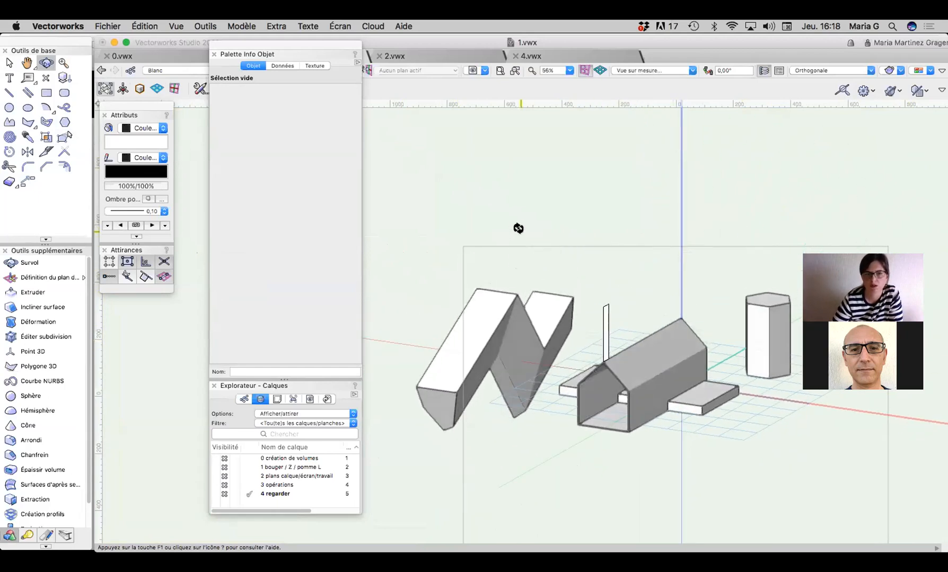
click(9, 62)
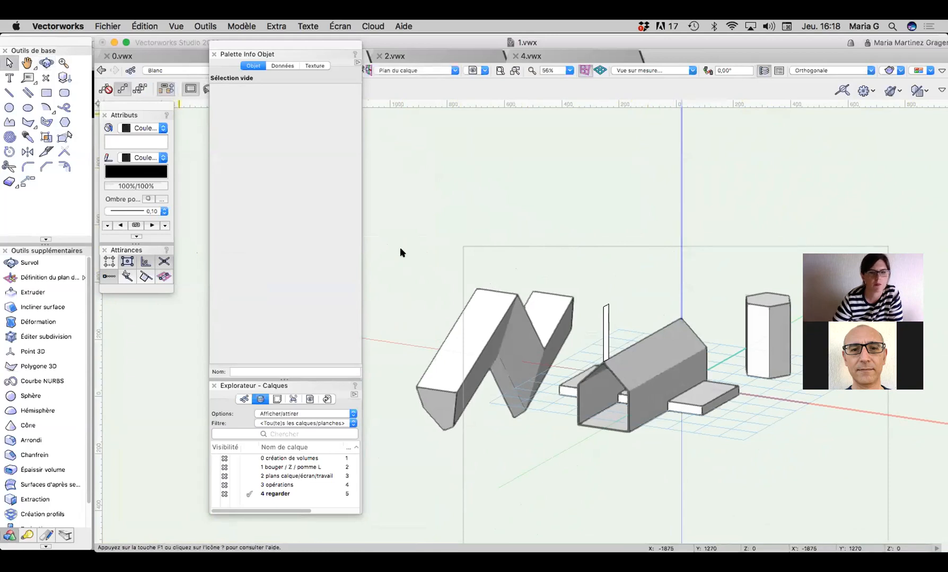
click(498, 336)
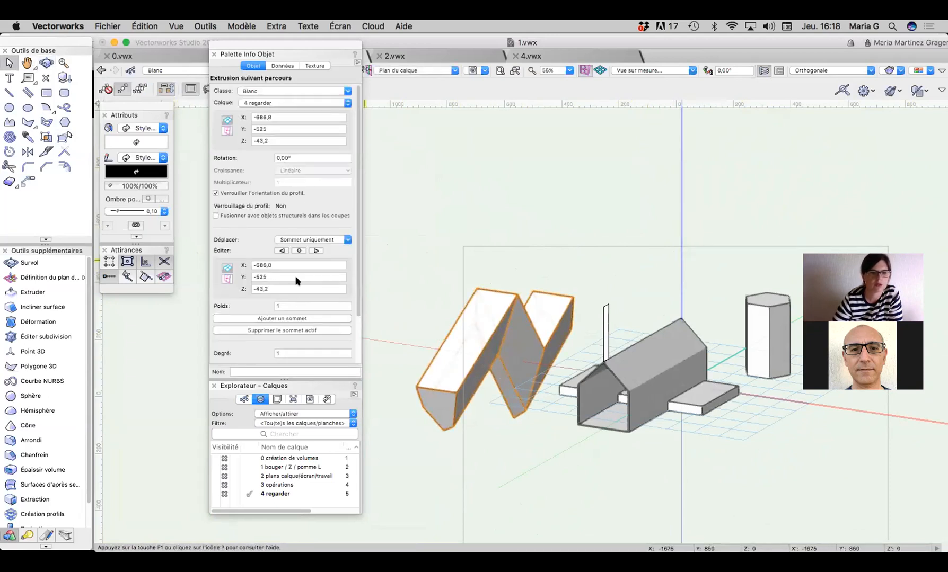
scroll(244, 333, down, 4)
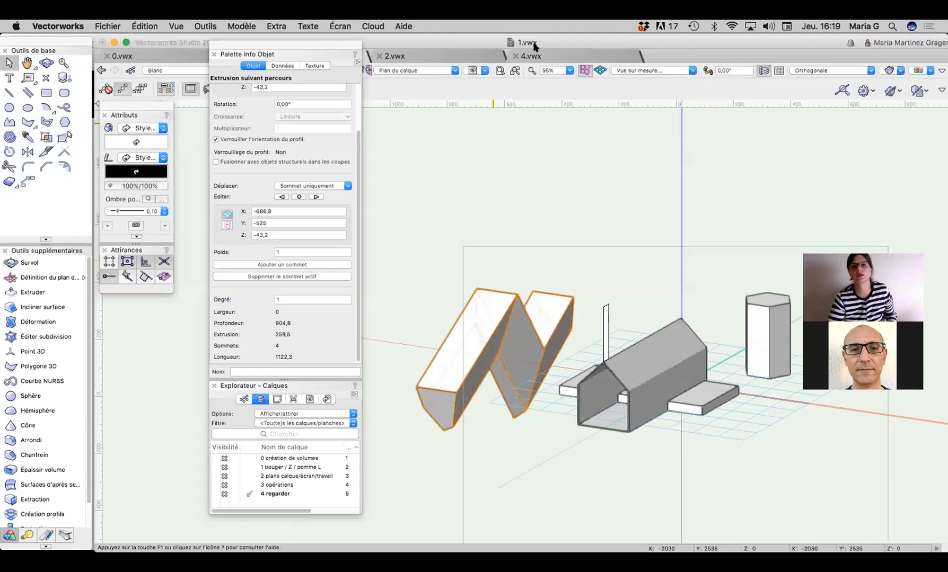
Step: Switch to 2.vwx, move the object info and explorer palettes clear of the drawing, and open the class organisation
click(463, 55)
mouse_move(287, 43)
mouse_down()
mouse_move(536, 80)
mouse_move(807, 64)
mouse_up()
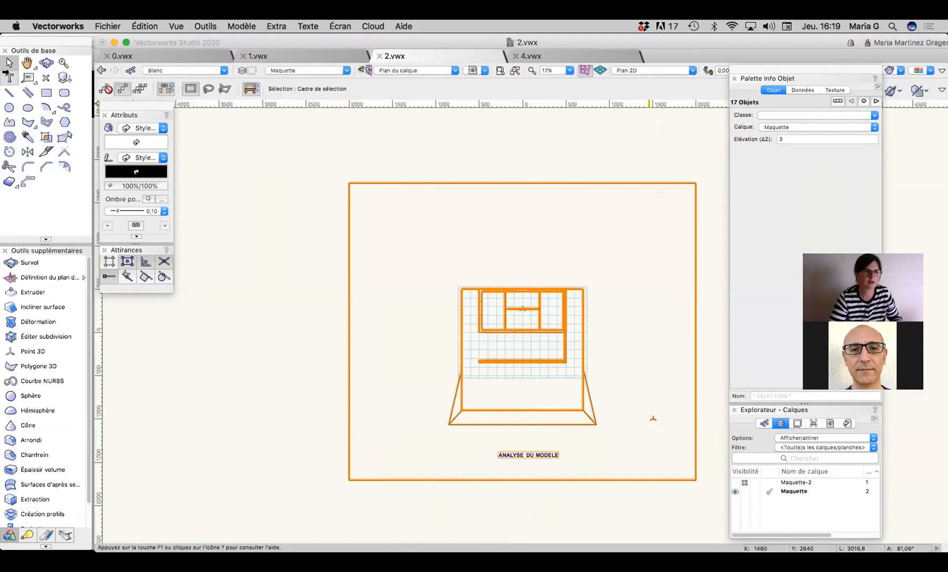
click(130, 70)
drag(455, 121, 295, 89)
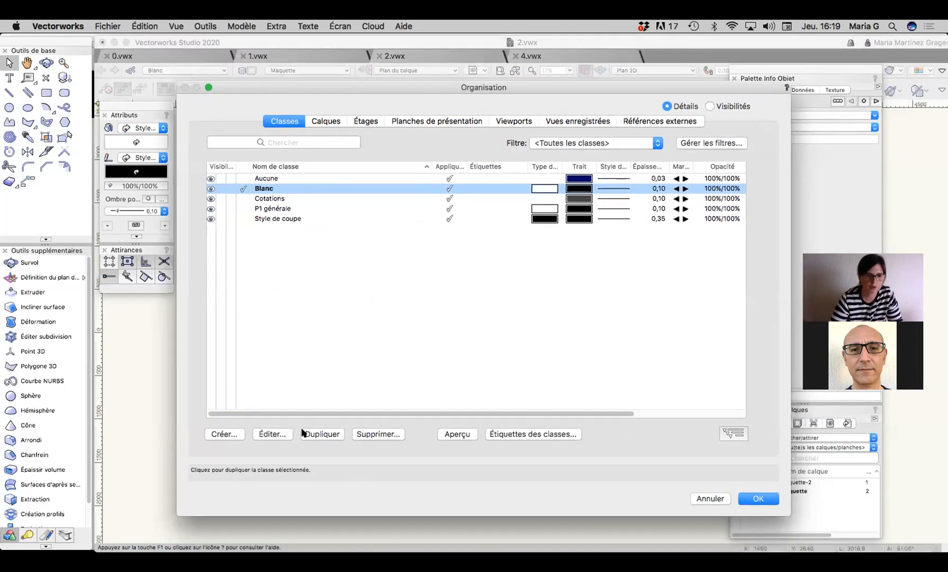
Step: Create a new class named "2D-ligne noir-013"
click(224, 434)
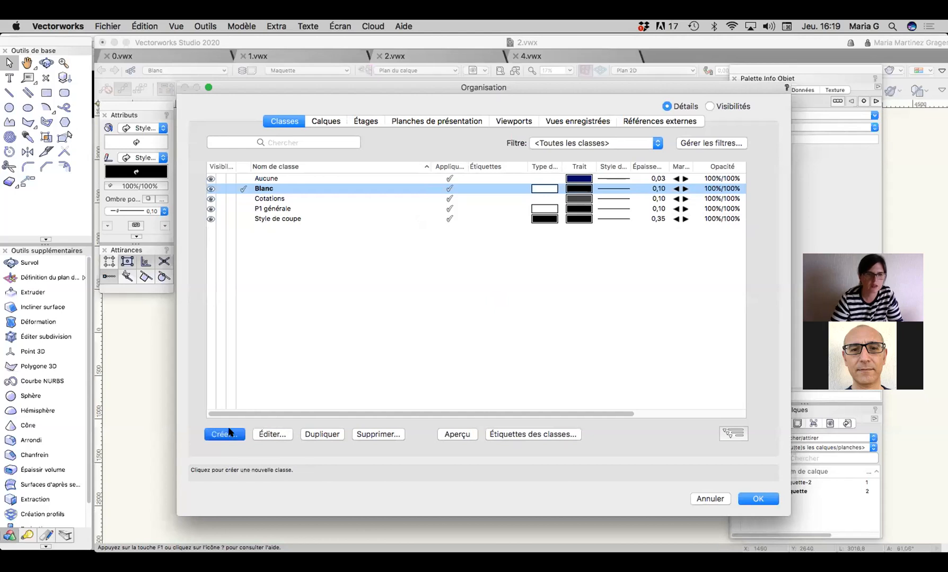
text(2D-ligne)
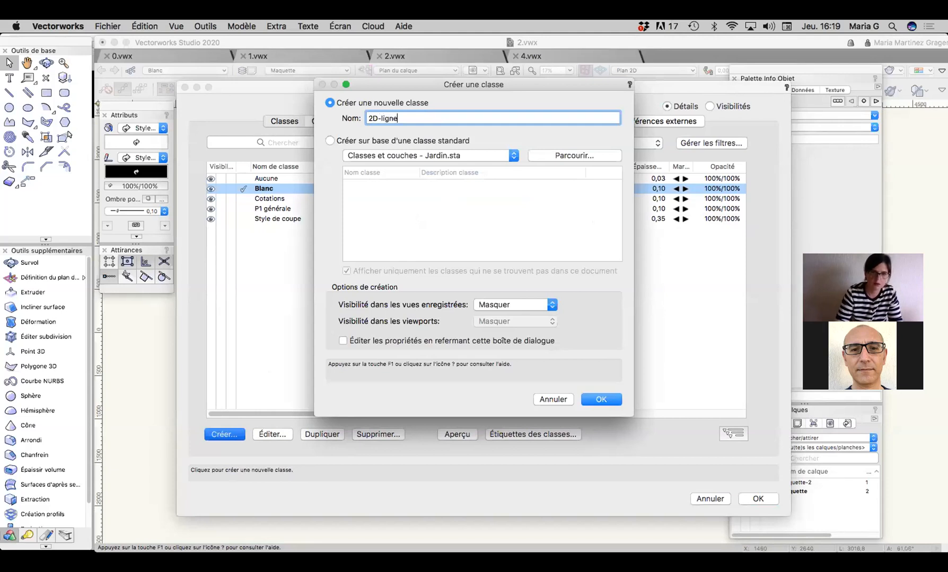
text( noir-)
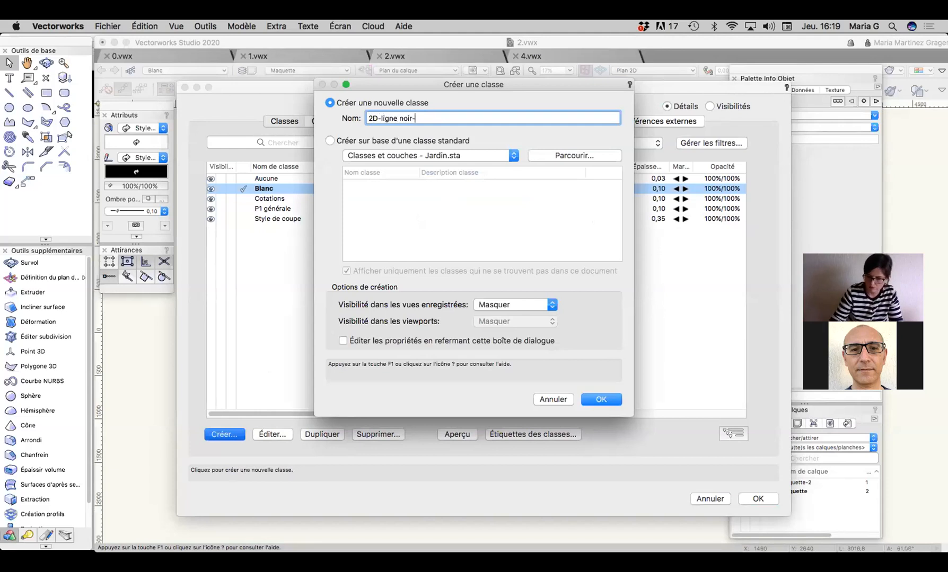
text(013)
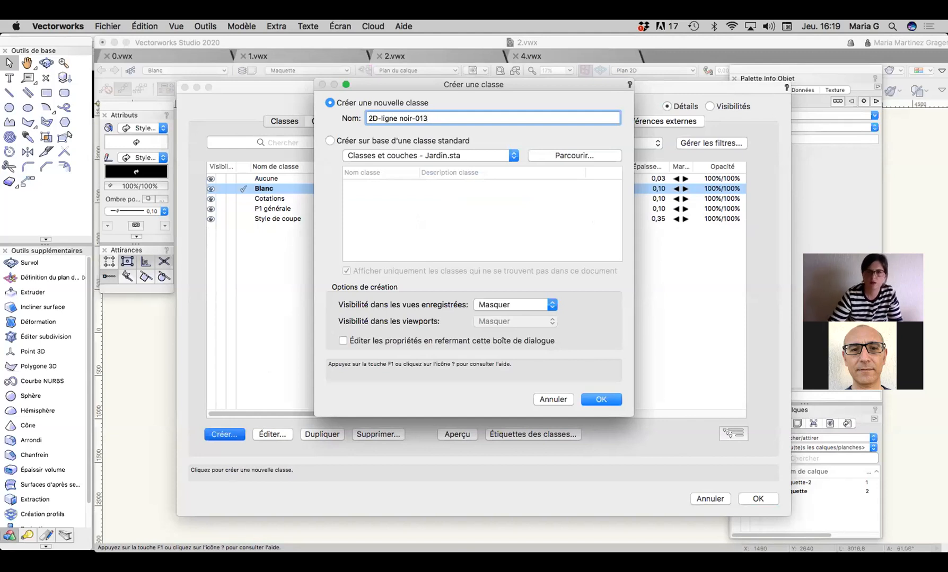
click(609, 401)
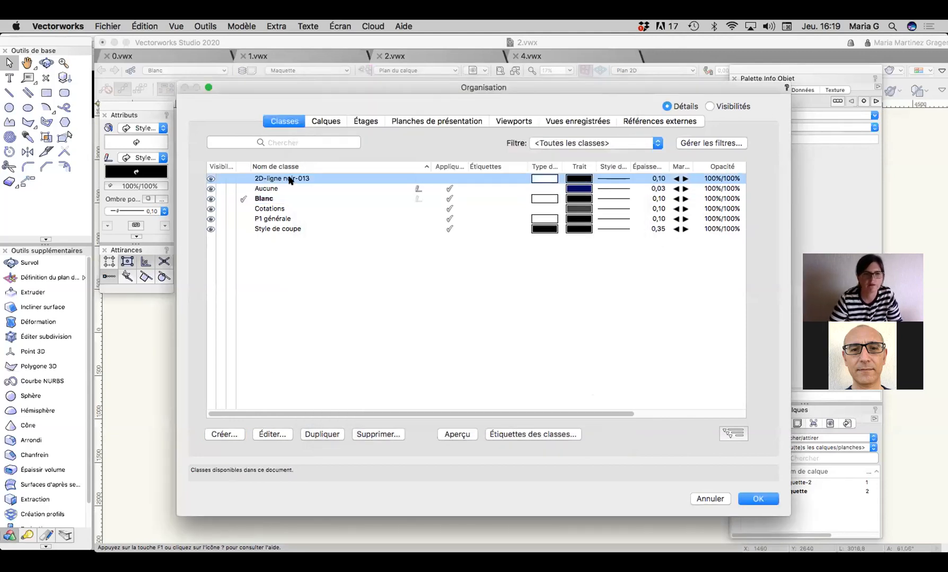
Step: Create another new class named "3D esquisse-gros oeuvre"
click(231, 432)
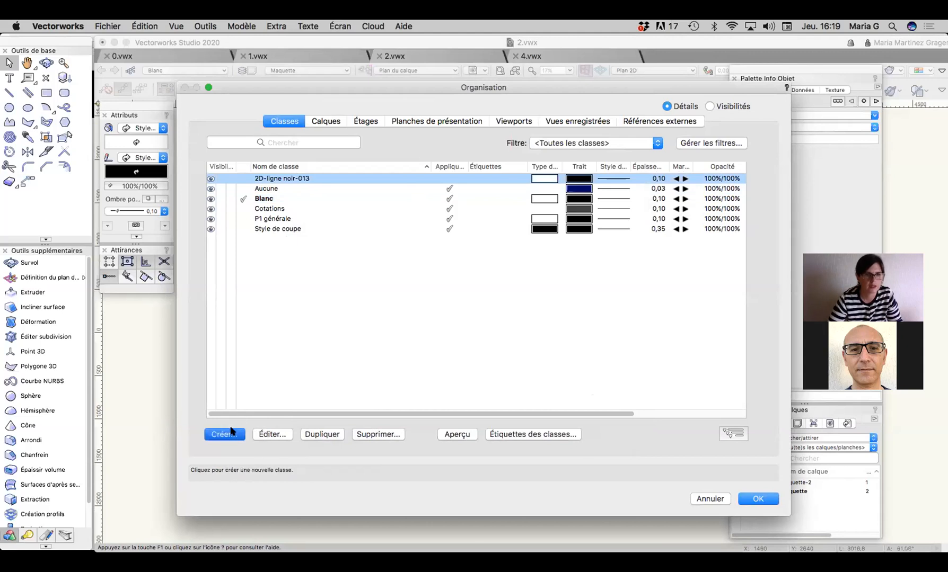
text(3D )
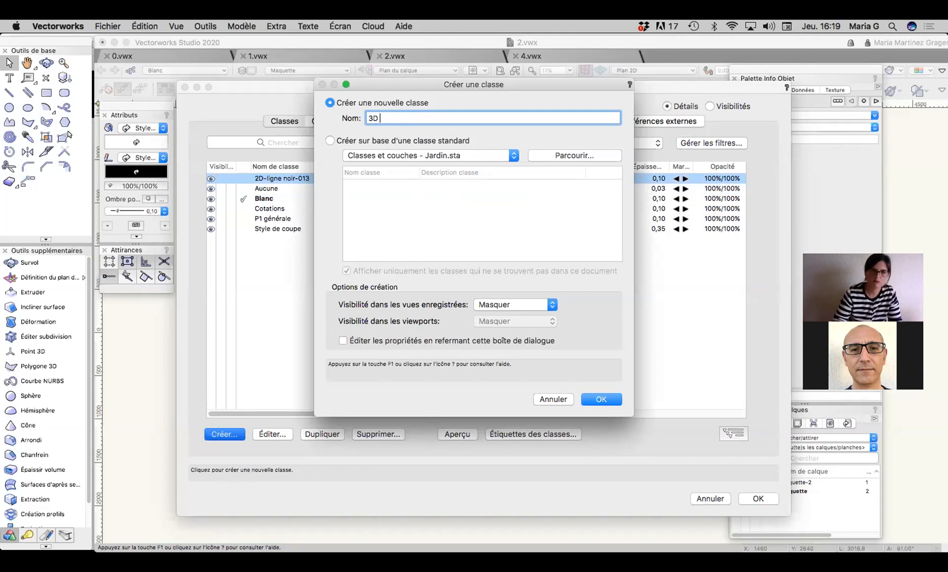
text(esquisse)
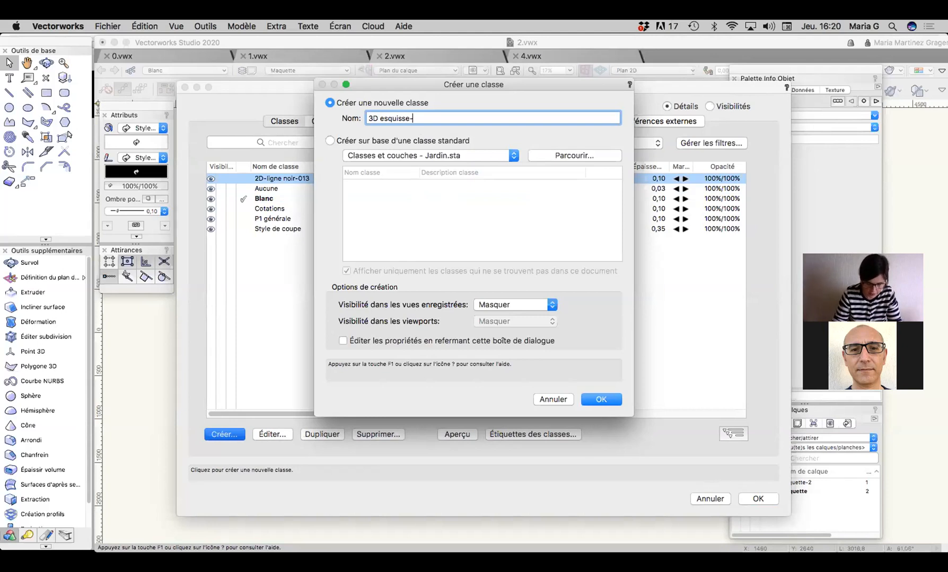
text(-beton)
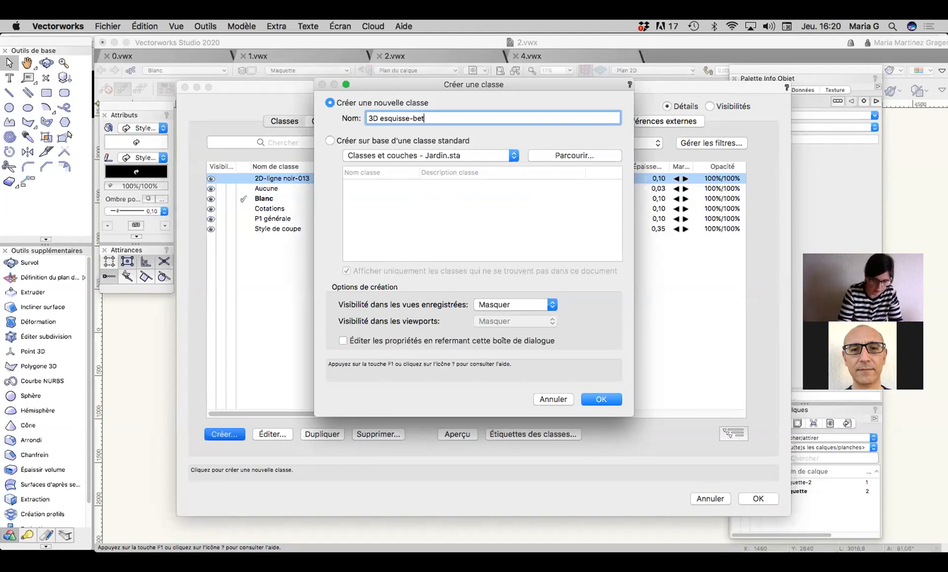
key(BackSpace)
key(BackSpace)
key(BackSpace)
key(BackSpace)
key(BackSpace)
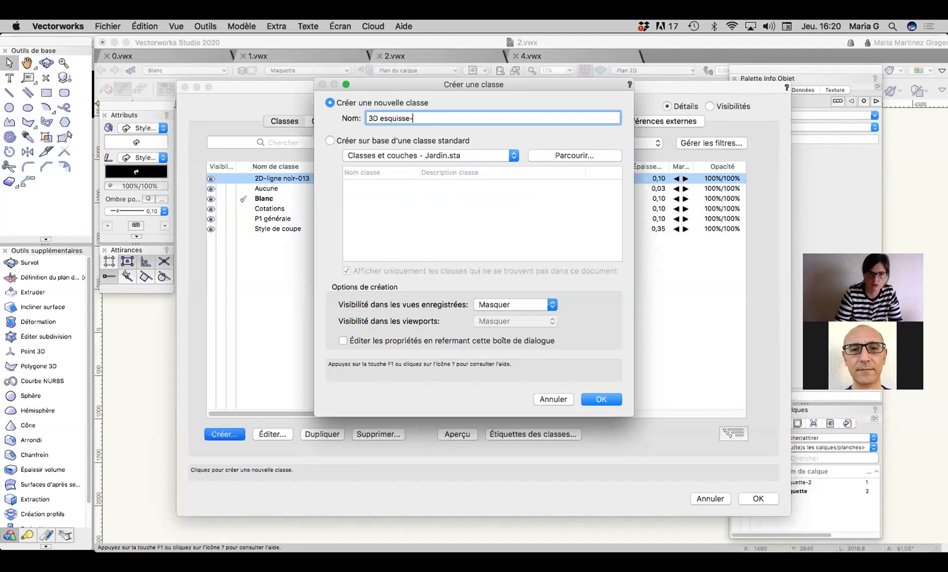
text(g)
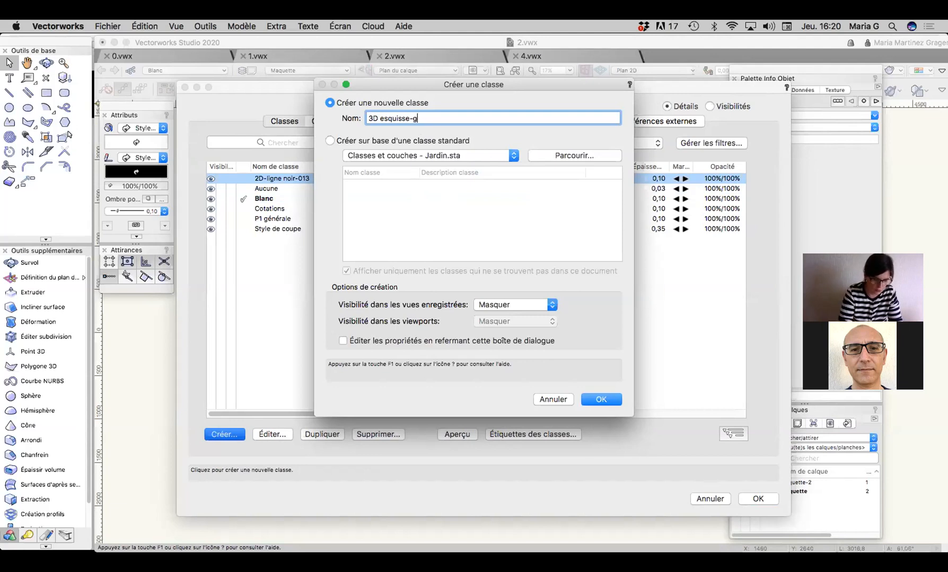
text(ross)
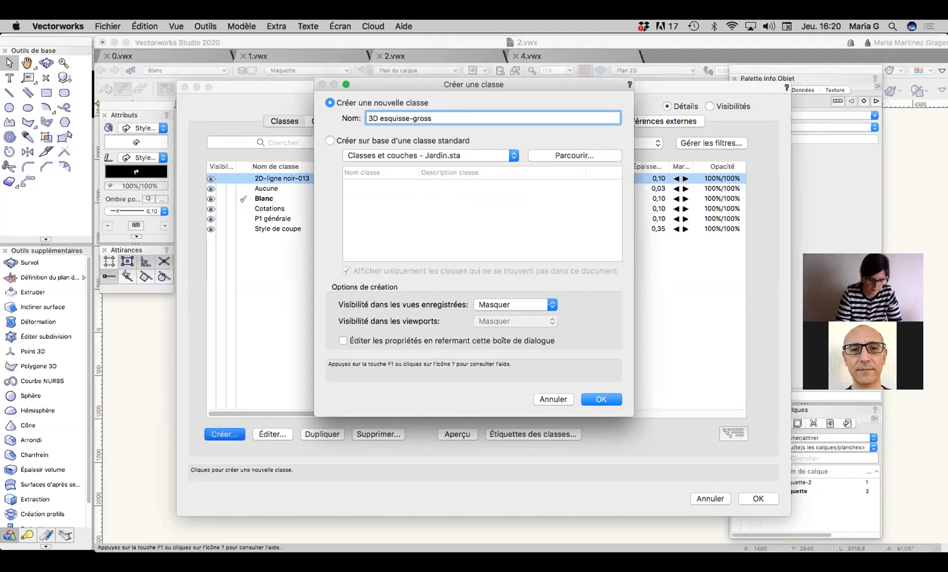
key(BackSpace)
text(oeuvre)
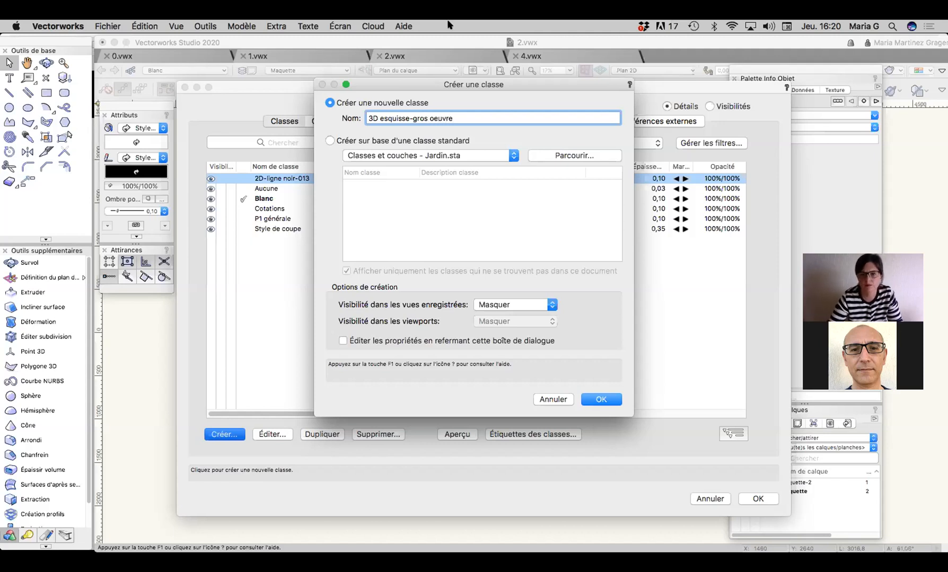
click(615, 400)
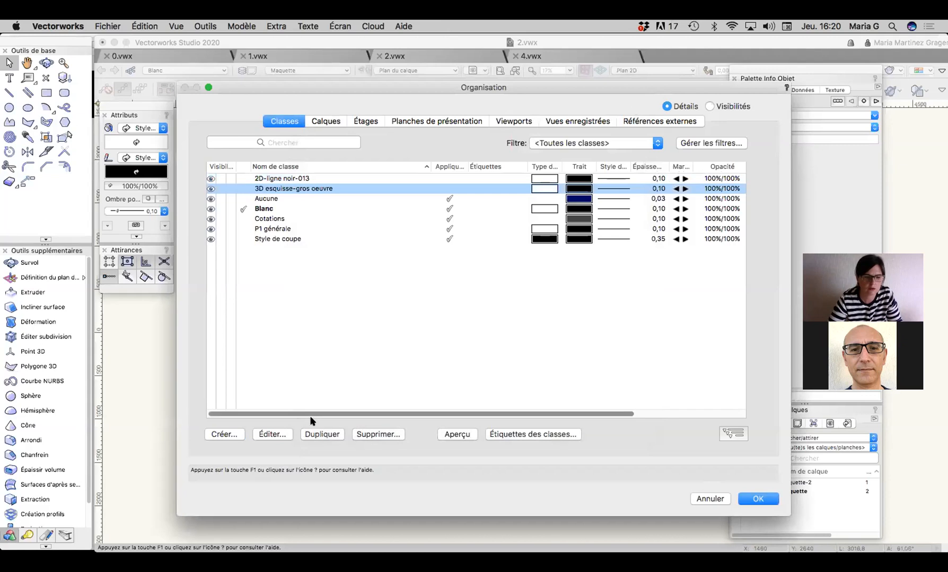
Step: Abandon a further new class and discard the class changes made in 2.vwx
click(224, 434)
text(3D-)
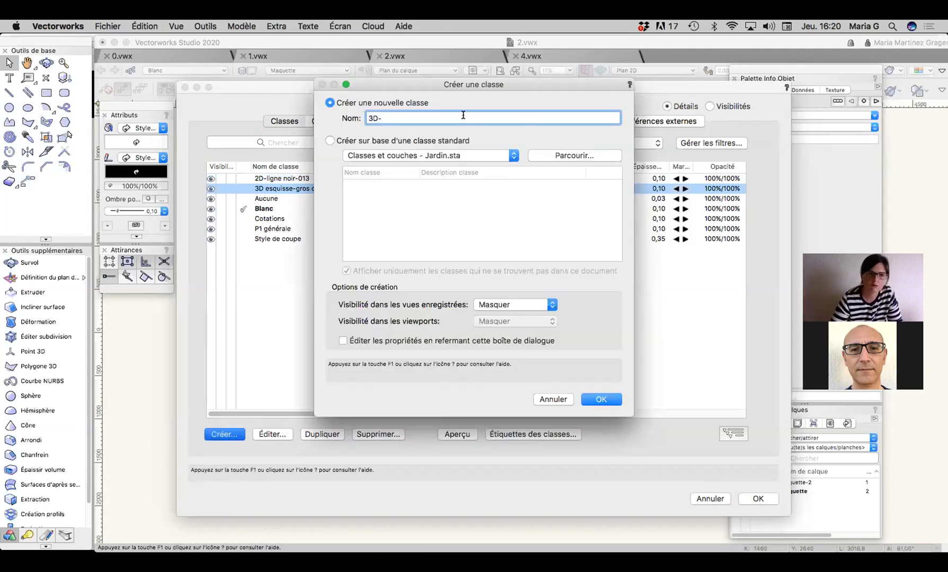
key(BackSpace)
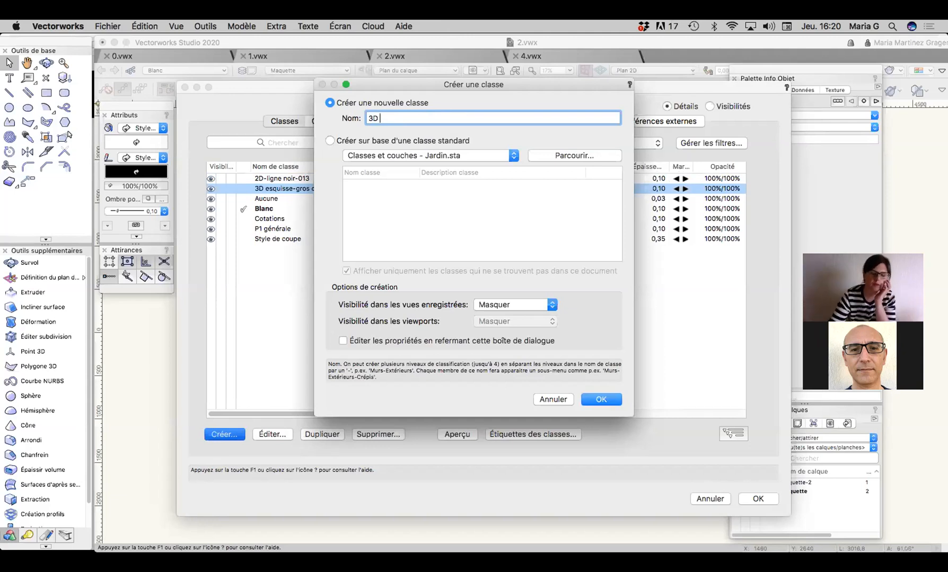
click(553, 399)
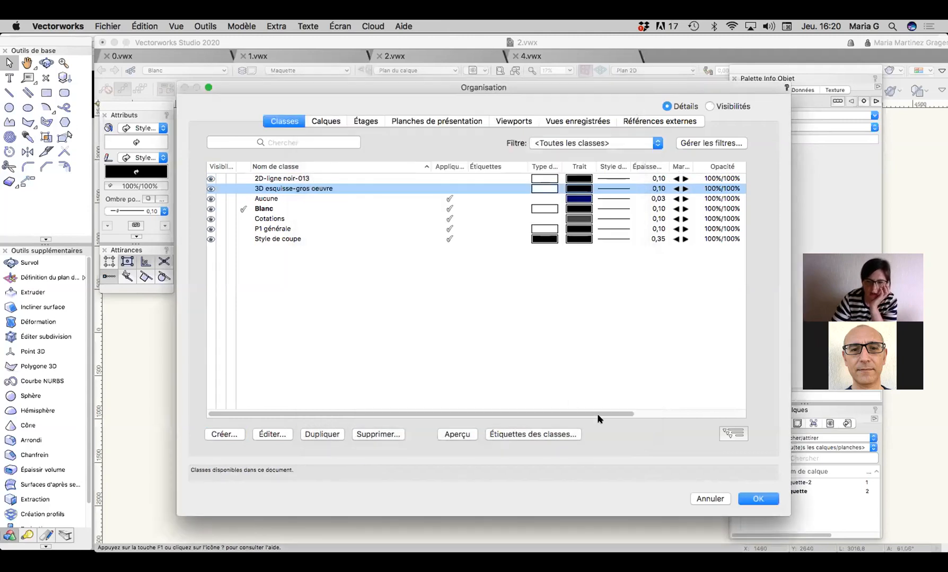
click(695, 498)
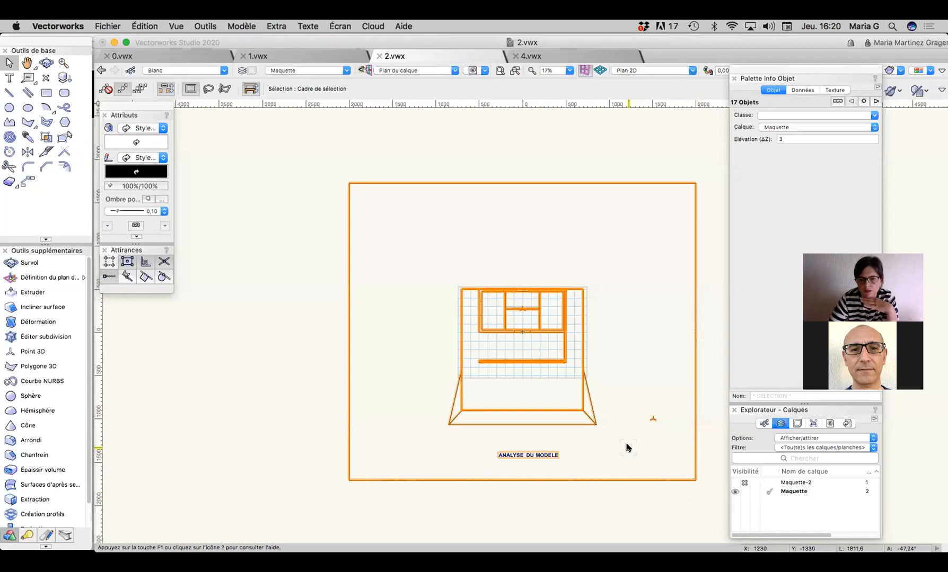
Step: Create a new document based on the BIM BE.sta template
click(106, 27)
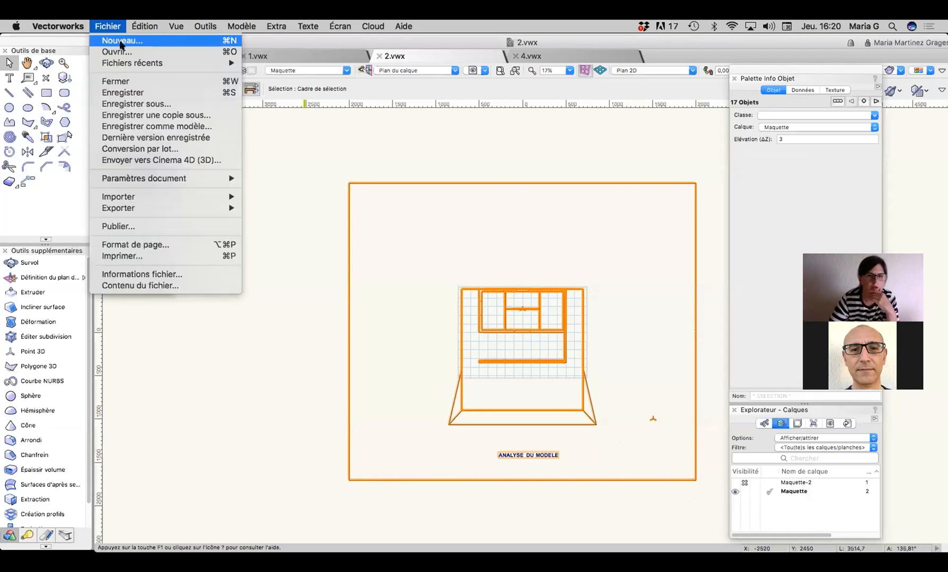
click(122, 41)
click(459, 242)
click(528, 256)
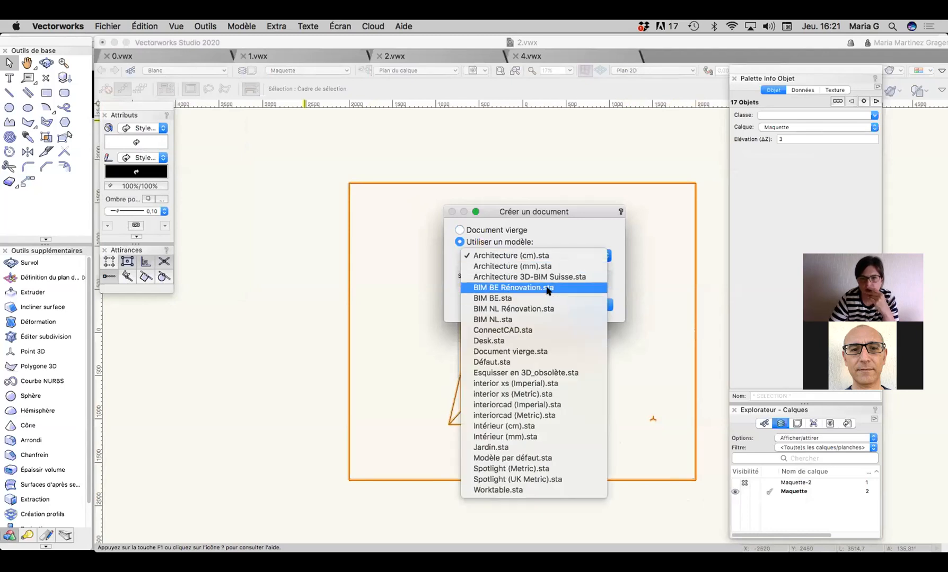
click(542, 298)
click(577, 305)
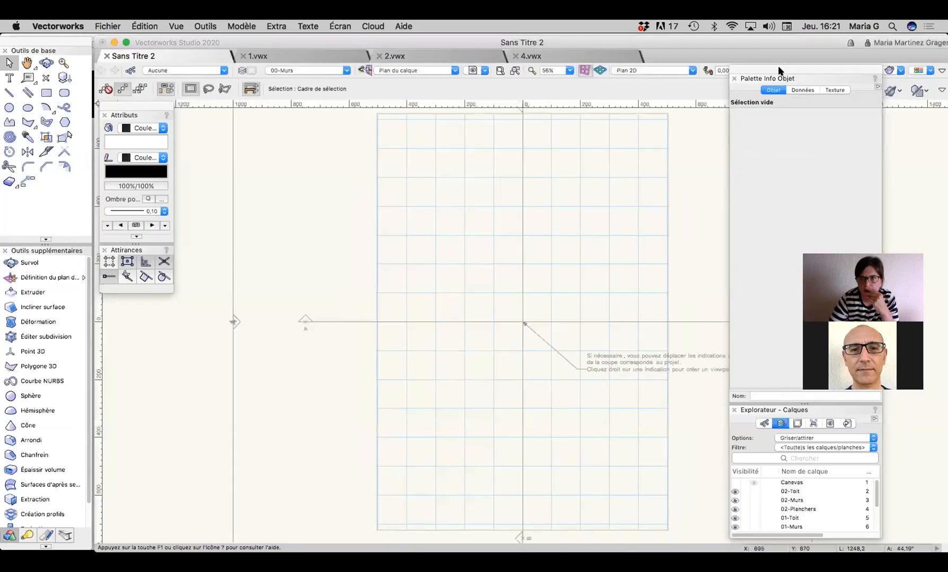
Step: Enlarge the explorer's layer list and go up through the storey layers, making 01-Toit the active layer
drag(778, 71, 666, 41)
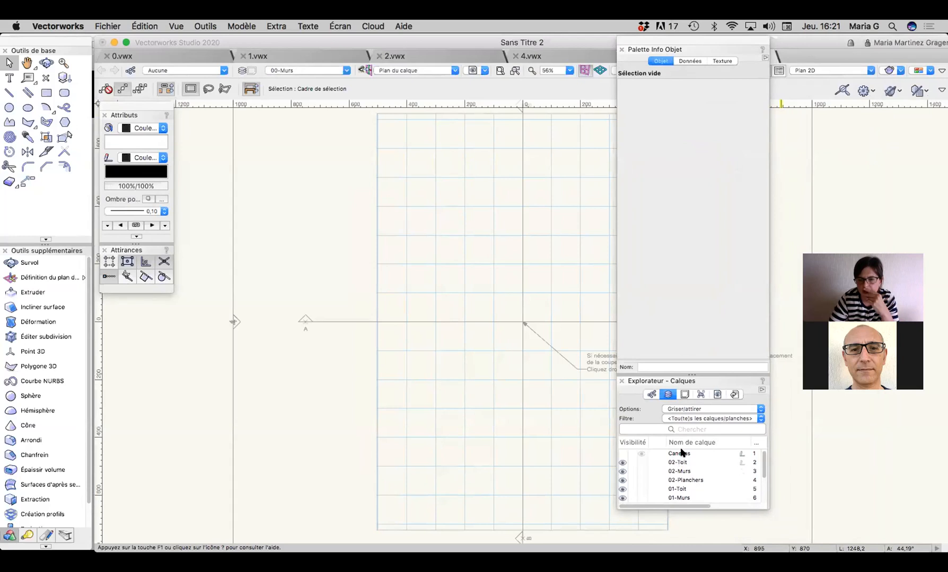
drag(689, 374, 664, 152)
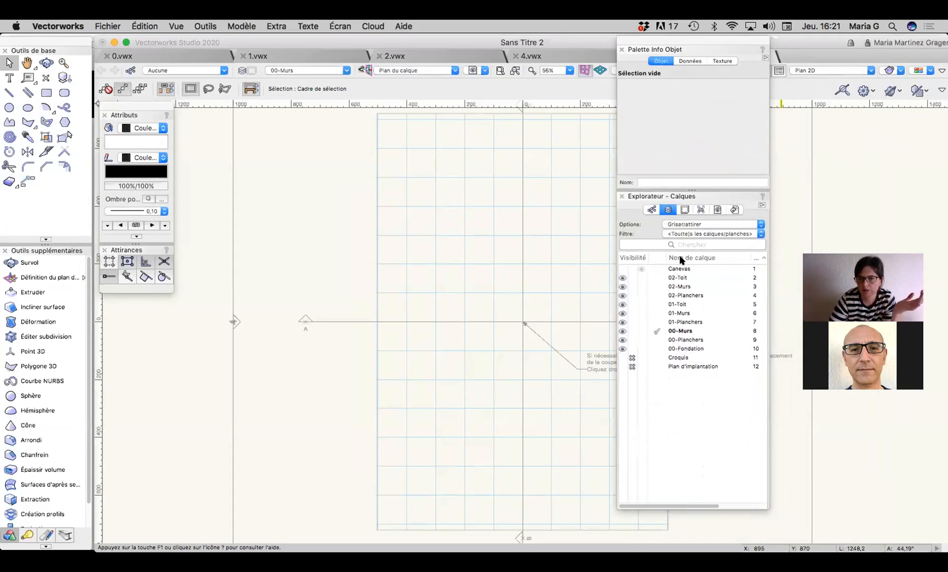
click(657, 347)
click(657, 331)
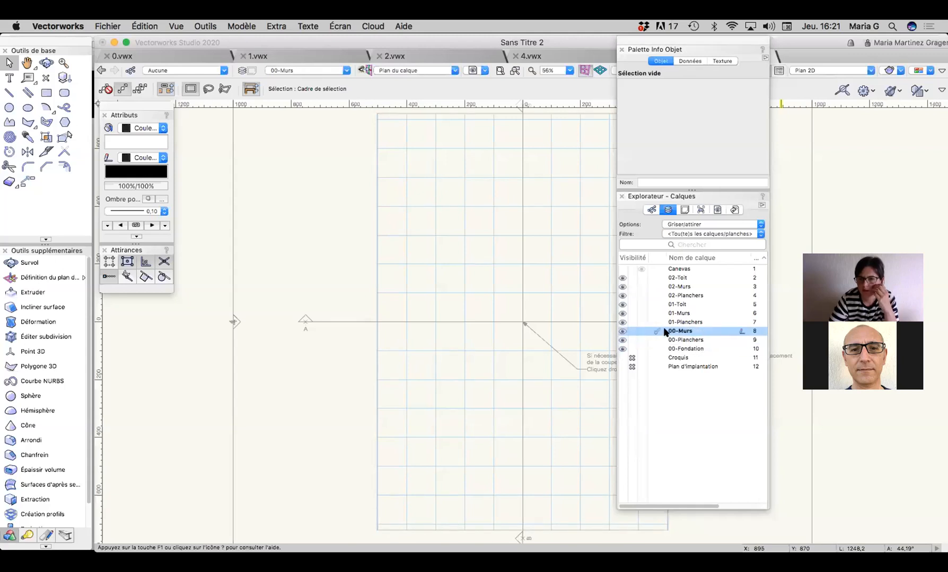
click(657, 322)
click(657, 313)
click(657, 304)
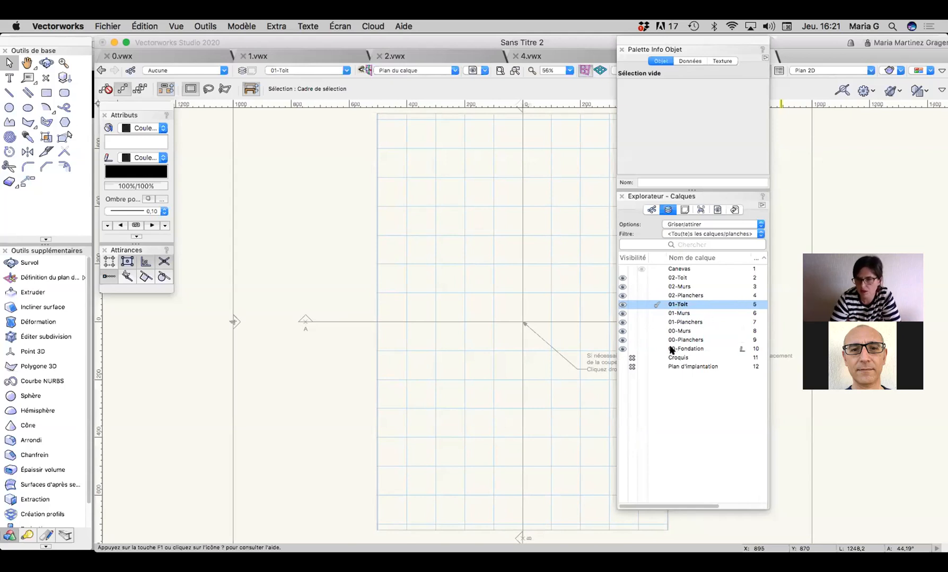
Step: Examine the 01-Murs, 01-Planchers and 01-Toit entries in the layer list
click(686, 312)
click(693, 322)
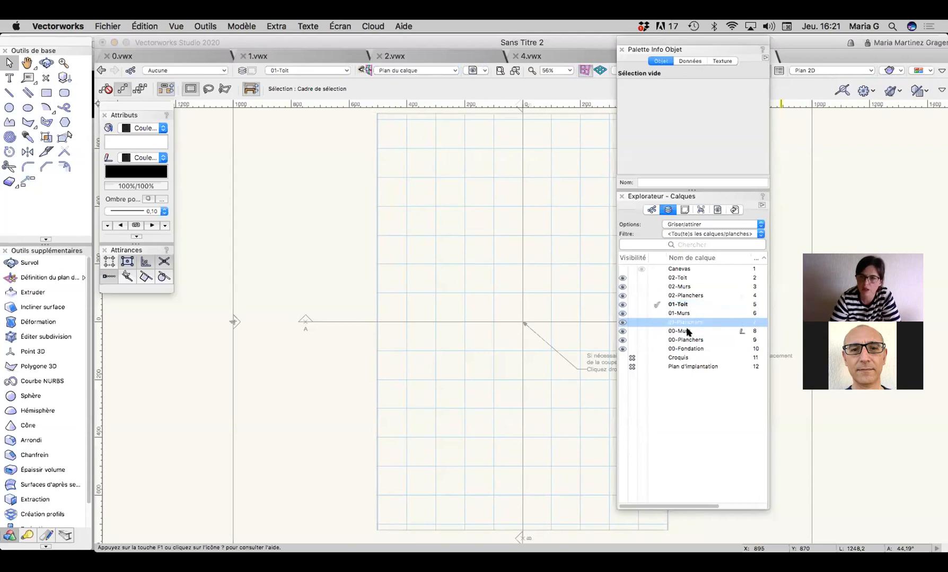
click(684, 304)
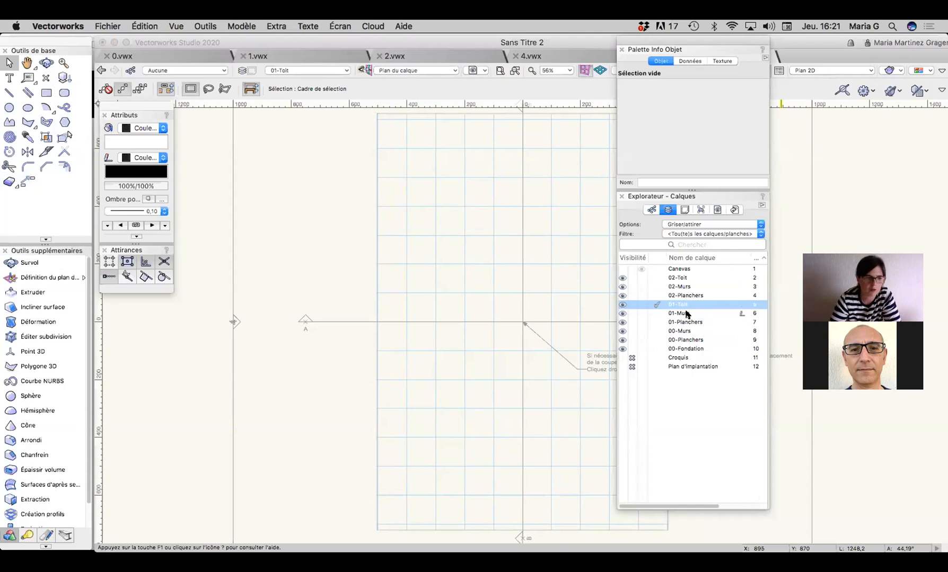
click(686, 314)
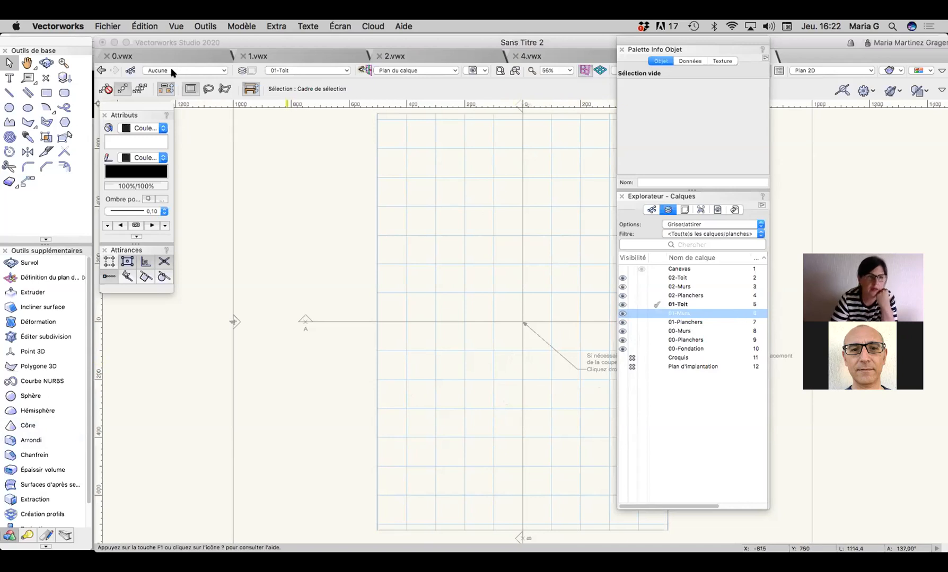
Step: Examine the template's predefined classes in the class organisation and close it without saving changes
click(129, 70)
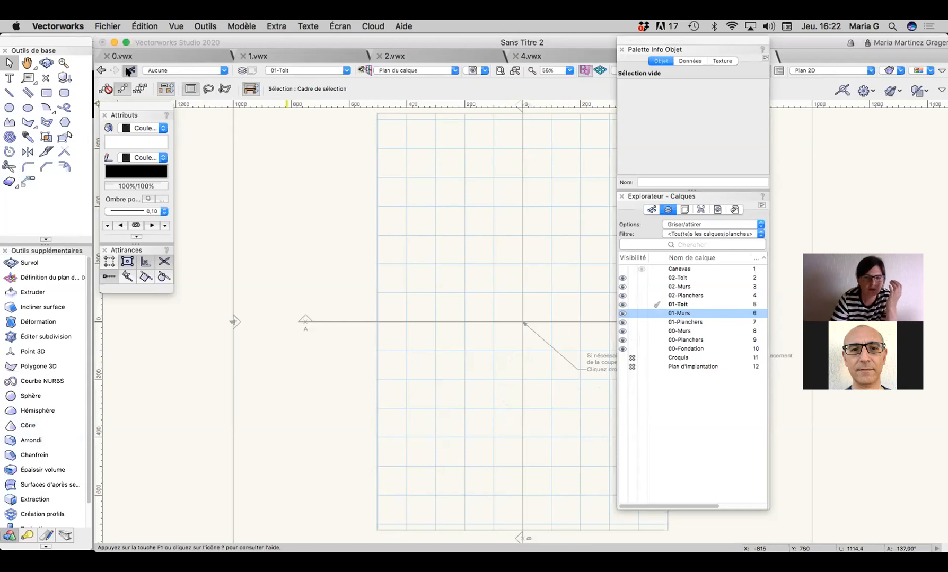
click(130, 70)
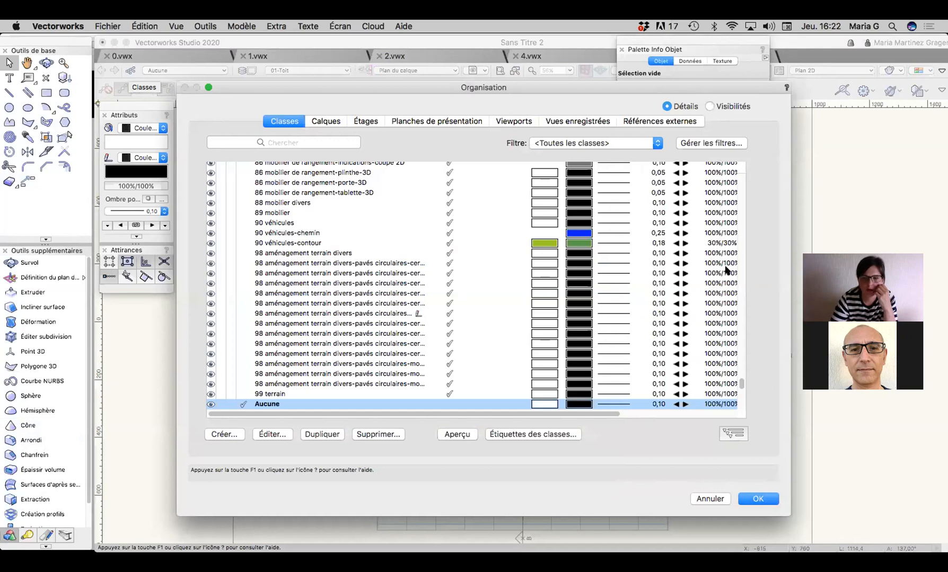
scroll(728, 270, down, 5)
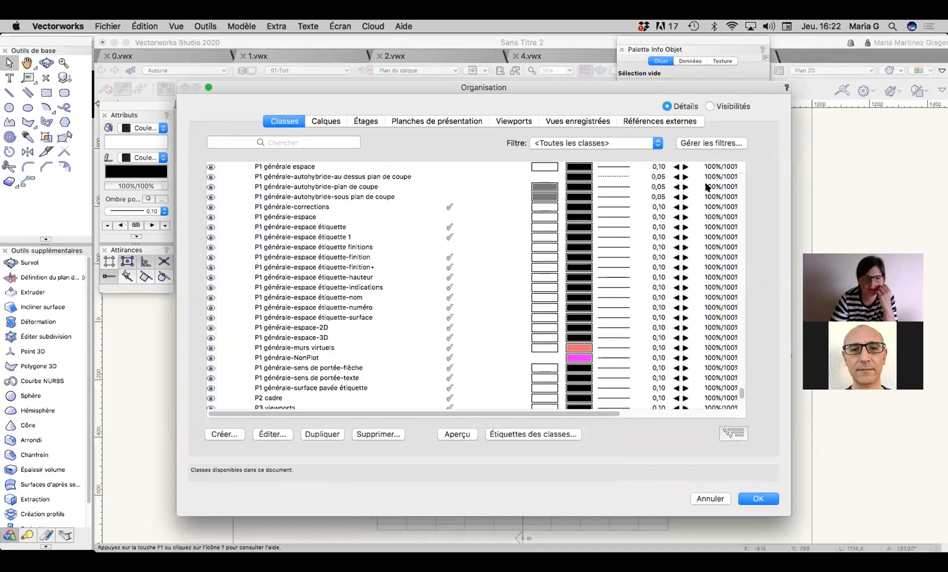
scroll(743, 331, up, 15)
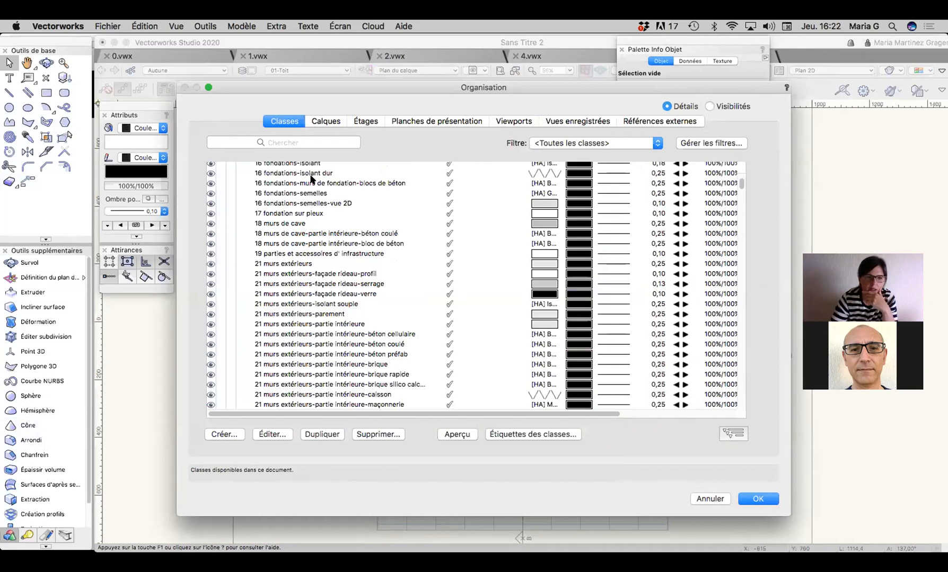
scroll(311, 175, up, 3)
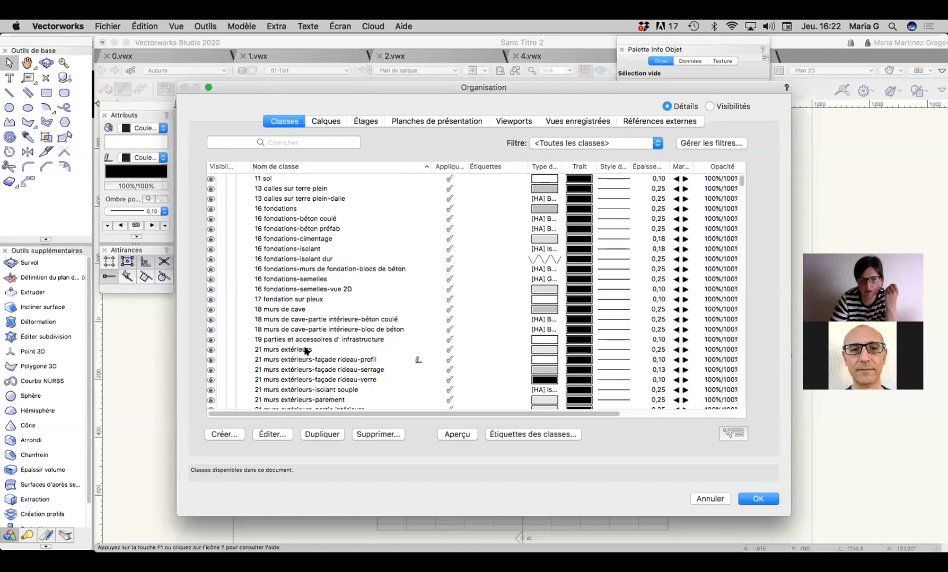
click(711, 500)
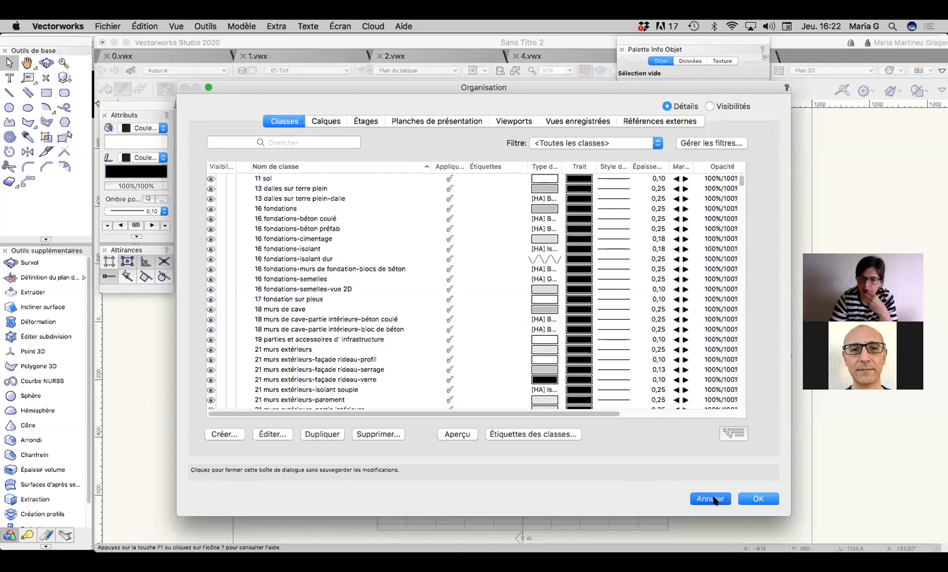